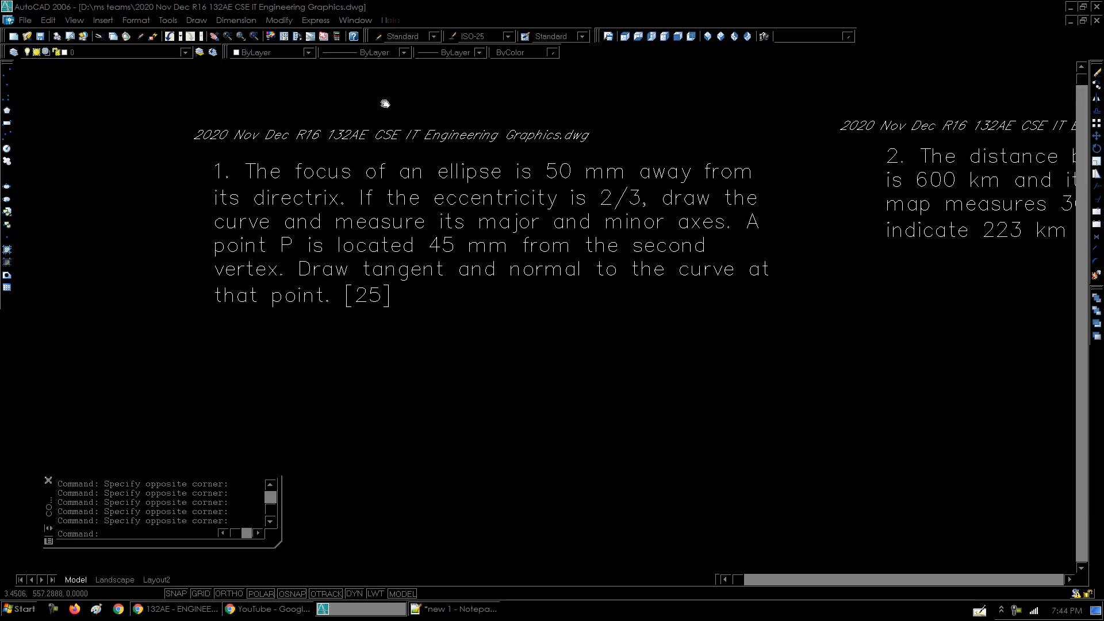
- Examine the first question's text on the ellipse, and shift the floating command window slightly
{"action": "middle_click_drag", "start_coordinate": [301, 111], "coordinate": [522, 149]}
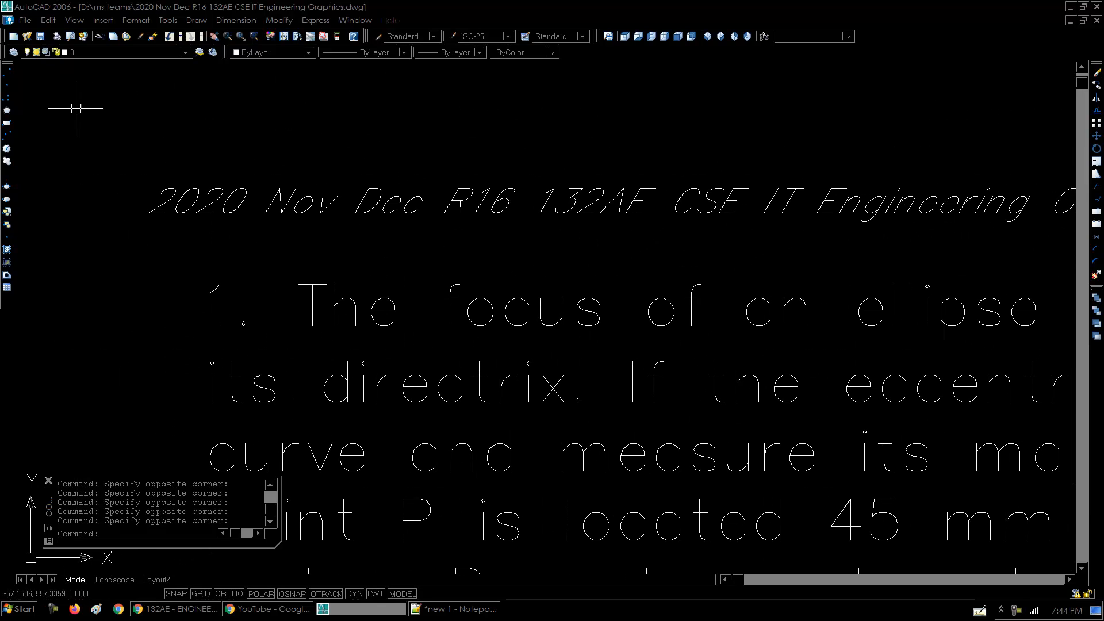
{"action": "scroll", "coordinate": [78, 105], "scroll_direction": "down", "scroll_amount": 8}
{"action": "scroll", "coordinate": [80, 113], "scroll_direction": "up", "scroll_amount": 5}
{"action": "scroll", "coordinate": [584, 387], "scroll_direction": "down", "scroll_amount": 3}
{"action": "middle_click_drag", "start_coordinate": [517, 320], "coordinate": [490, 272]}
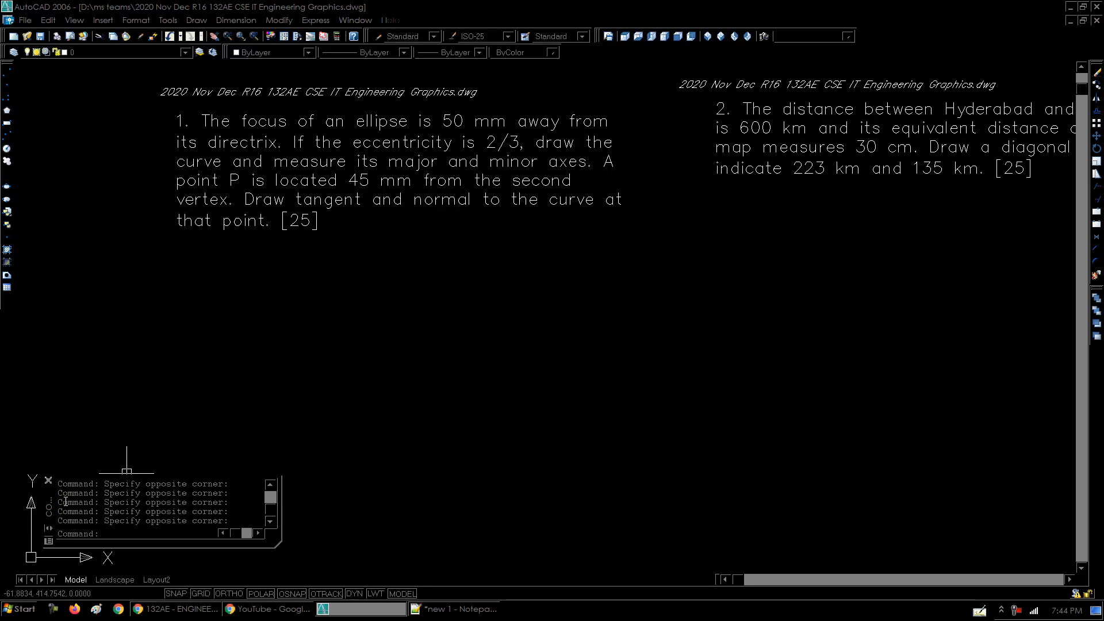
{"action": "left_click_drag", "start_coordinate": [49, 499], "coordinate": [31, 508]}
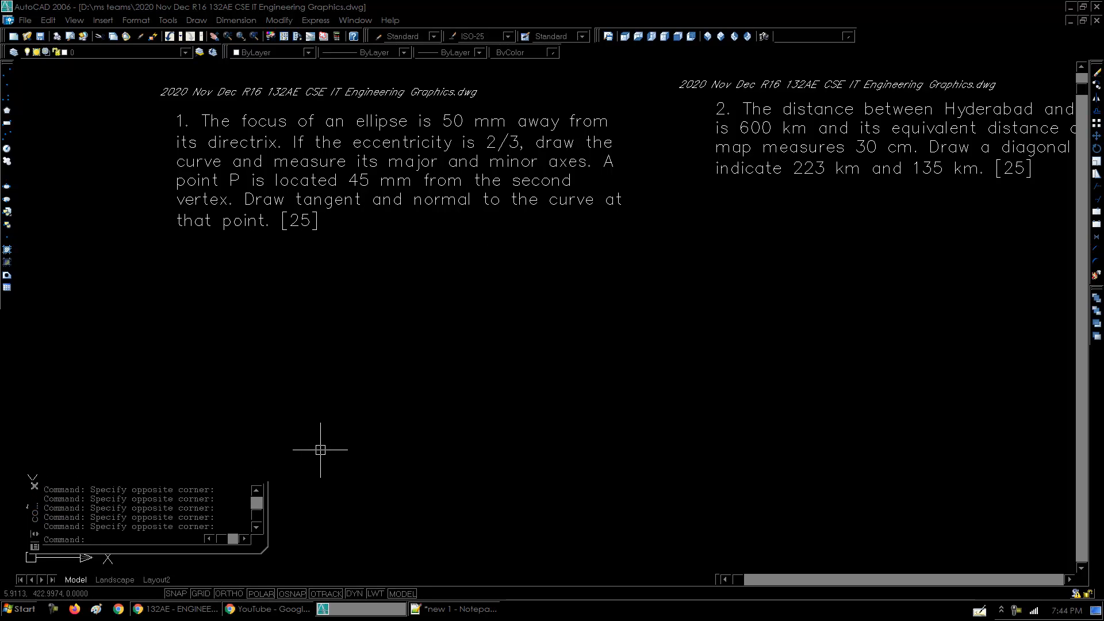
{"action": "left_click", "coordinate": [348, 410]}
{"action": "left_click", "coordinate": [397, 453]}
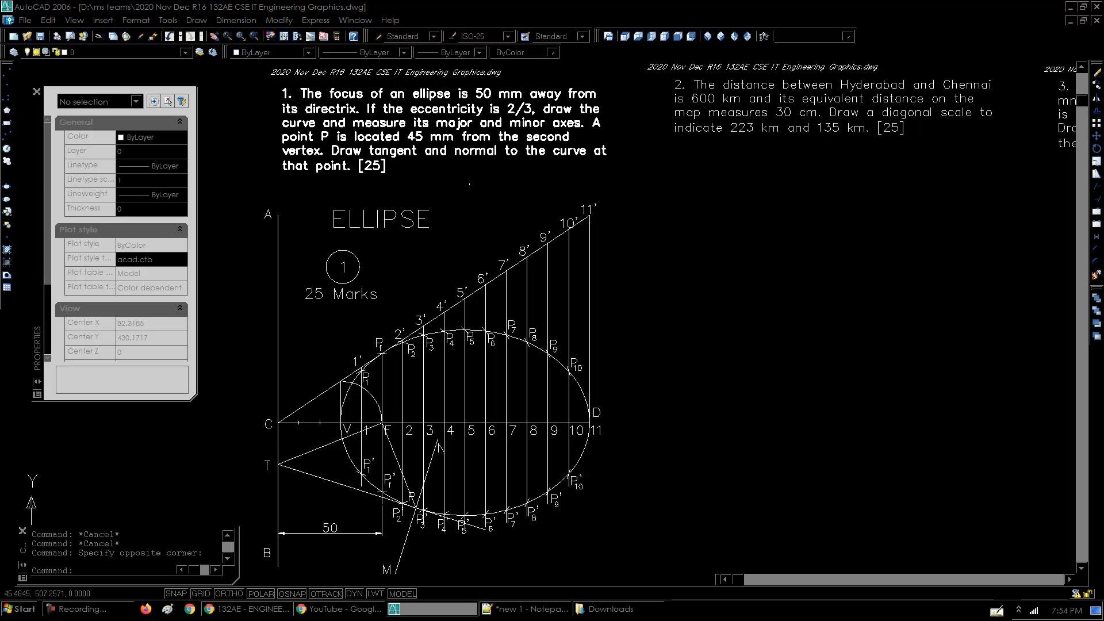
- Review the question's sentence locating point P 45 mm from the second vertex, and inspect the vertex label V on the ellipse
{"action": "double_click", "coordinate": [470, 153]}
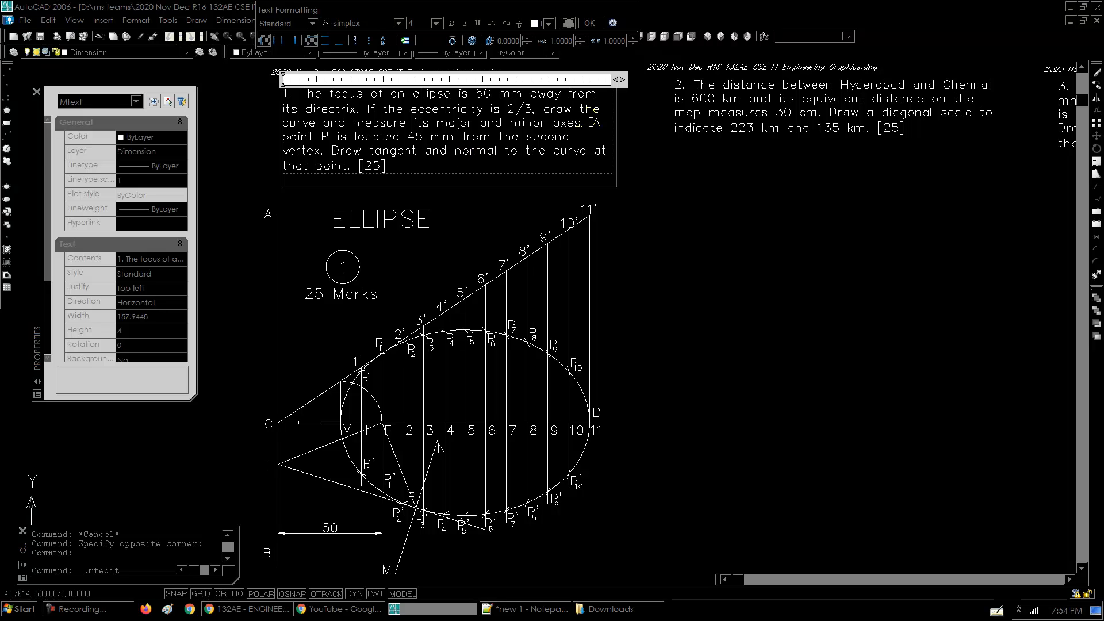
{"action": "mouse_move", "coordinate": [593, 123]}
{"action": "left_mouse_down"}
{"action": "mouse_move", "coordinate": [592, 138]}
{"action": "mouse_move", "coordinate": [387, 138]}
{"action": "mouse_move", "coordinate": [324, 151]}
{"action": "left_mouse_up"}
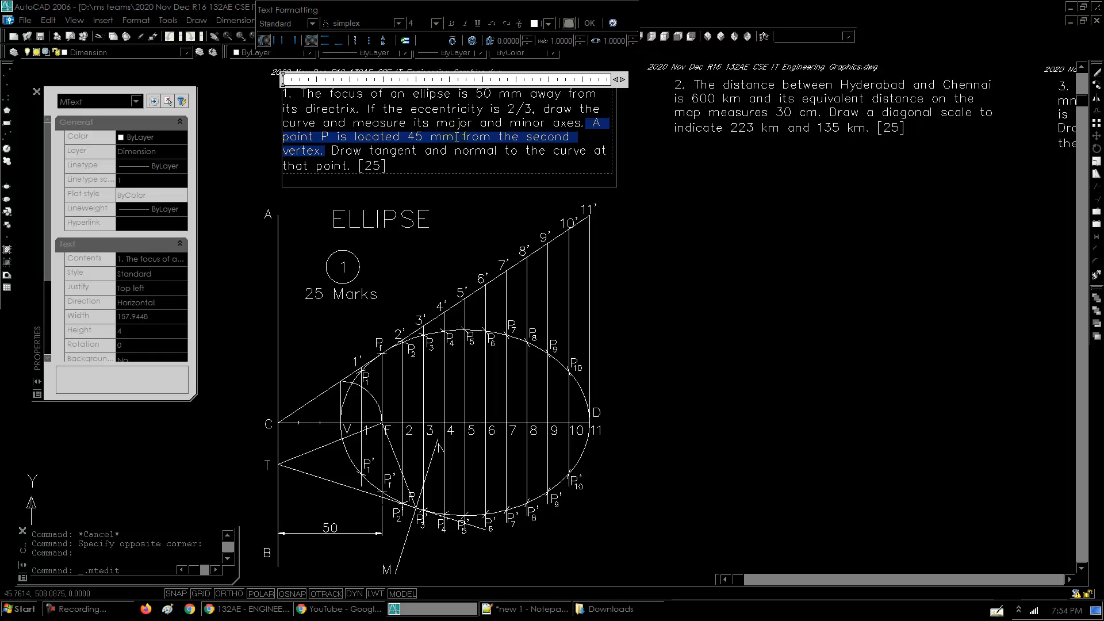
{"action": "double_click", "coordinate": [312, 153]}
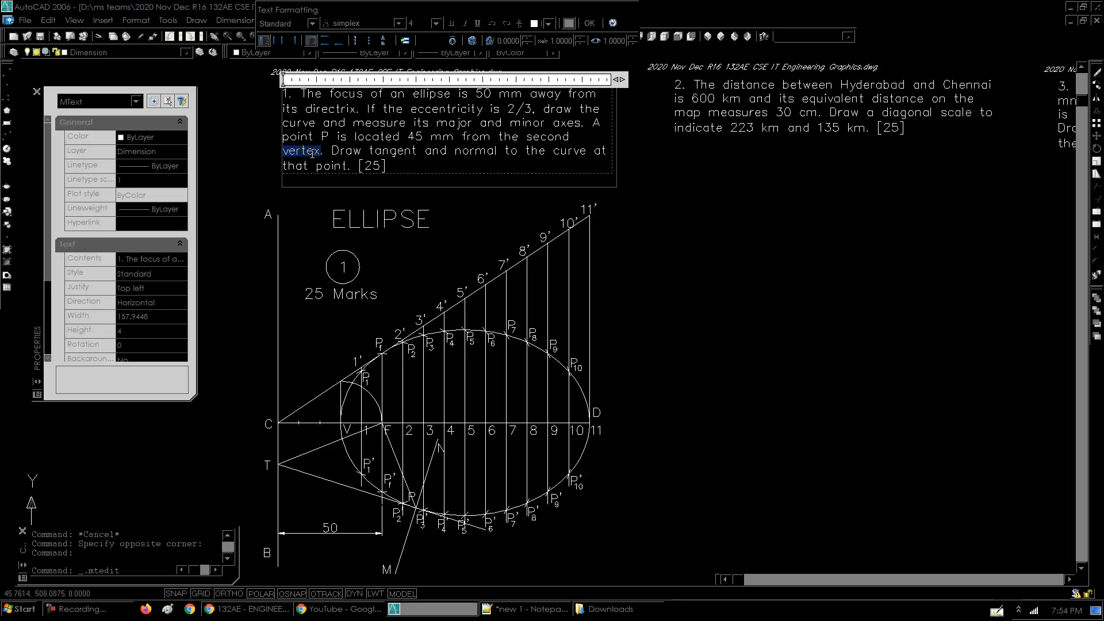
{"action": "left_click", "coordinate": [381, 254]}
{"action": "scroll", "coordinate": [342, 432], "scroll_direction": "up", "scroll_amount": 3}
{"action": "left_click", "coordinate": [348, 428]}
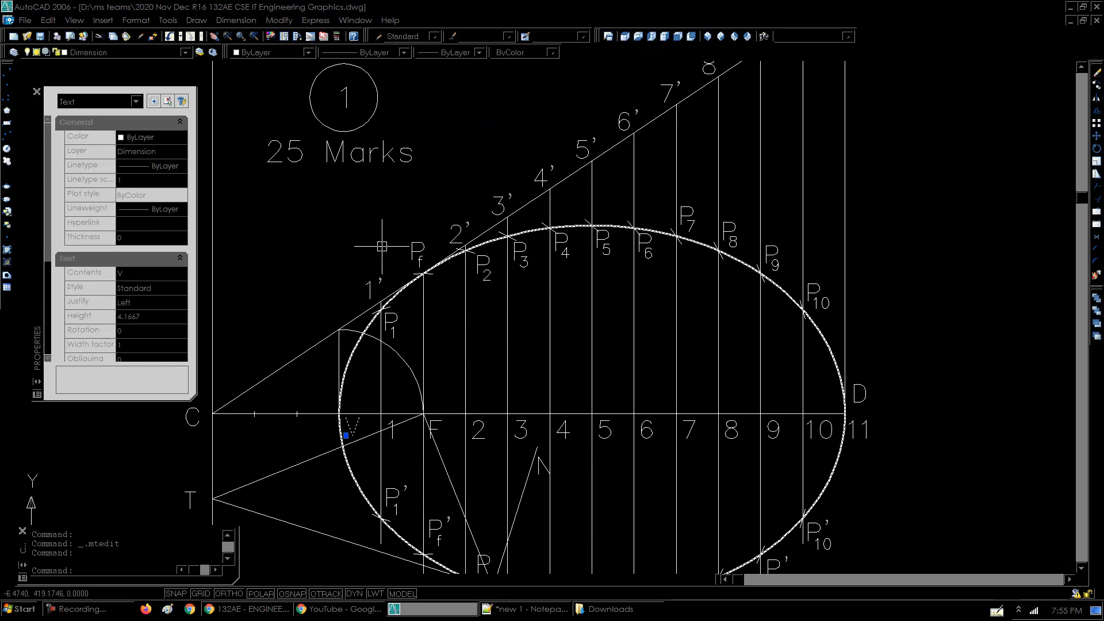
{"action": "scroll", "coordinate": [394, 221], "scroll_direction": "down", "scroll_amount": 4}
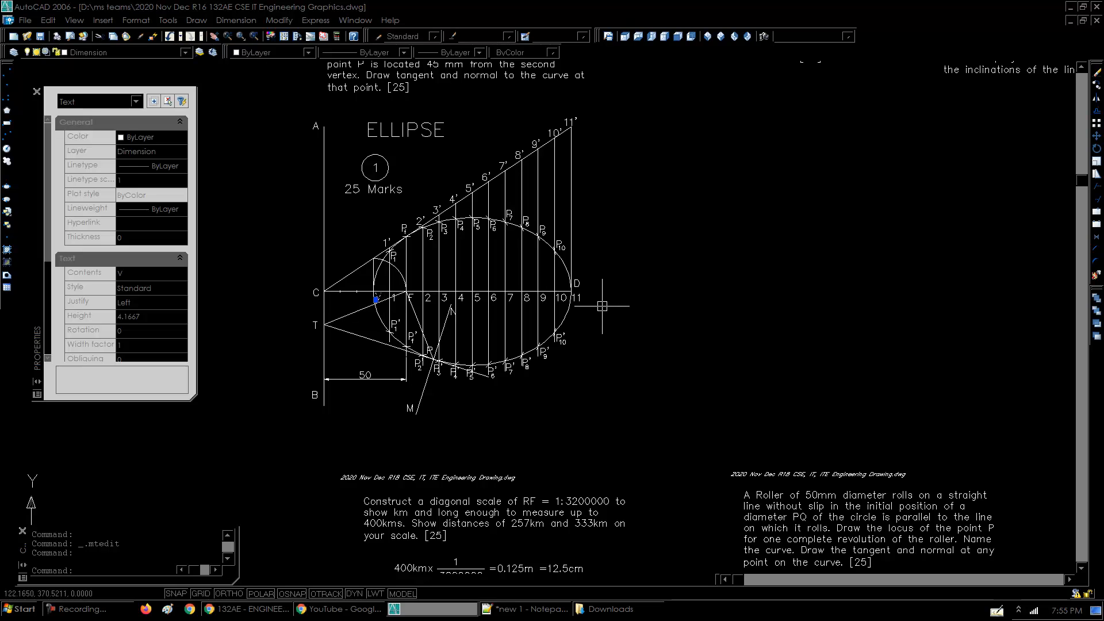
{"action": "key", "text": "Escape"}
- Erase the old tangent and normal construction lines running through T, F, P, N and M
{"action": "left_click", "coordinate": [368, 307]}
{"action": "left_click", "coordinate": [356, 336]}
{"action": "type", "text": "e"}
{"action": "key", "text": "Return"}
{"action": "scroll", "coordinate": [422, 317], "scroll_direction": "up", "scroll_amount": 2}
{"action": "left_click", "coordinate": [416, 316]}
{"action": "key", "text": "Return"}
{"action": "left_click", "coordinate": [454, 331]}
{"action": "key", "text": "Return"}
{"action": "left_click", "coordinate": [504, 397]}
{"action": "key", "text": "Return"}
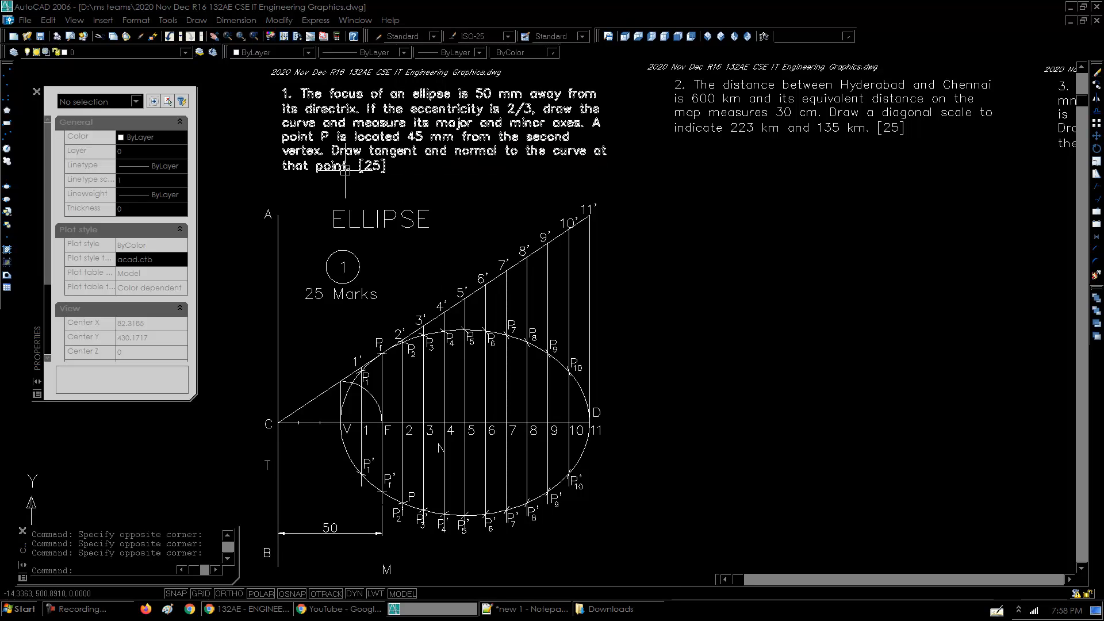
- Erase the label 11 below the axis at the second vertex, and paste a copy of the lower P10' label beside it
{"action": "left_click", "coordinate": [600, 432]}
{"action": "type", "text": "e"}
{"action": "key", "text": "Return"}
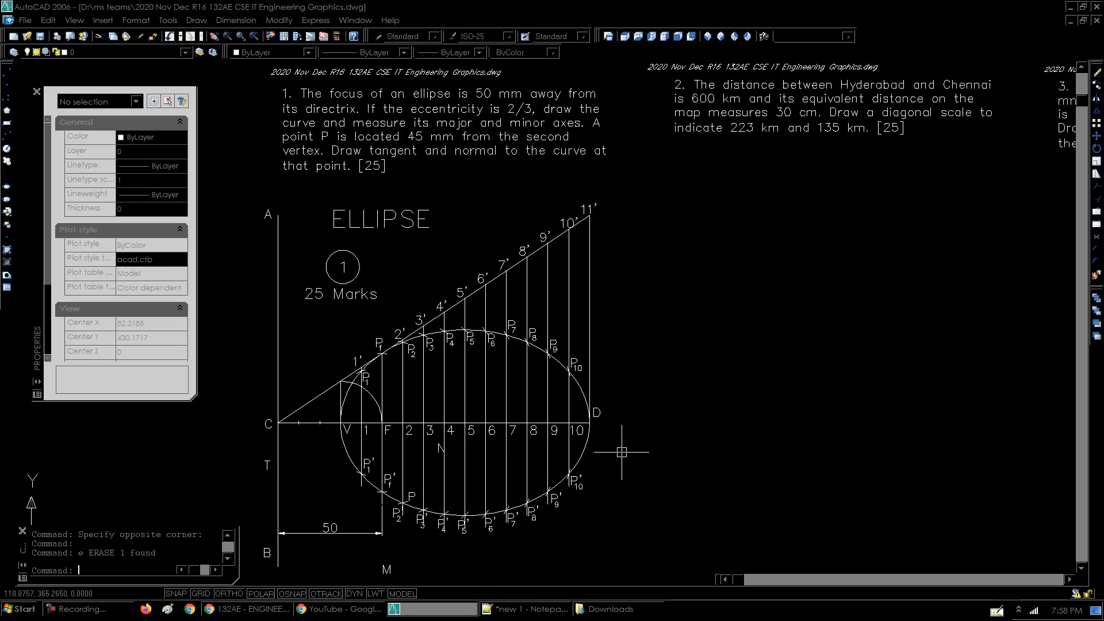
{"action": "left_click", "coordinate": [555, 452]}
{"action": "left_click", "coordinate": [596, 499]}
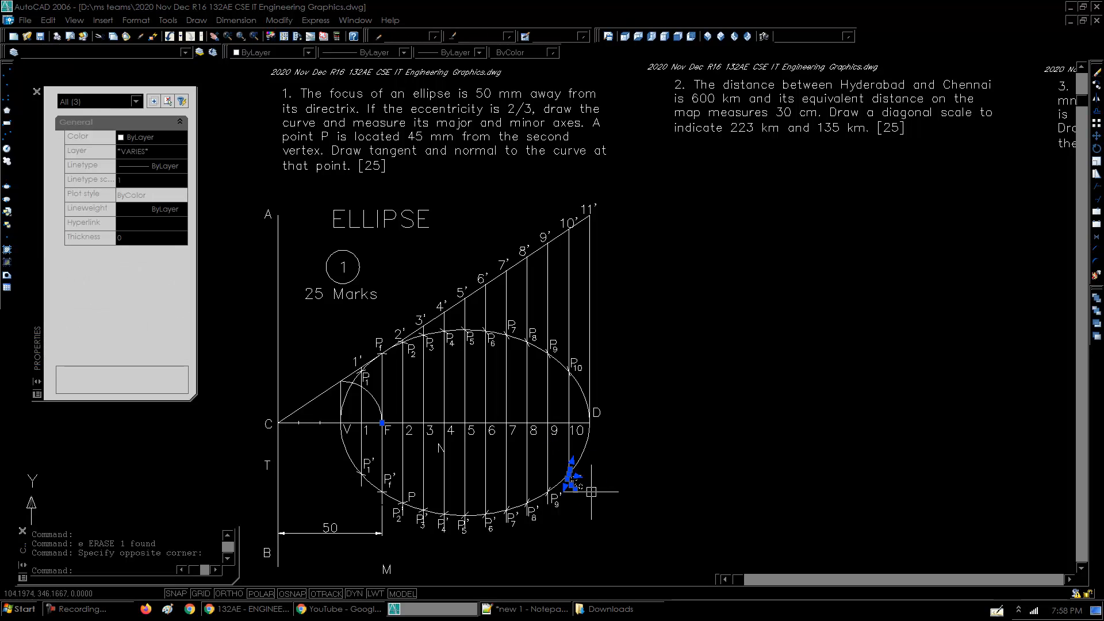
{"action": "key", "text": "ctrl+c"}
{"action": "key", "text": "ctrl+v"}
{"action": "left_click", "coordinate": [599, 446]}
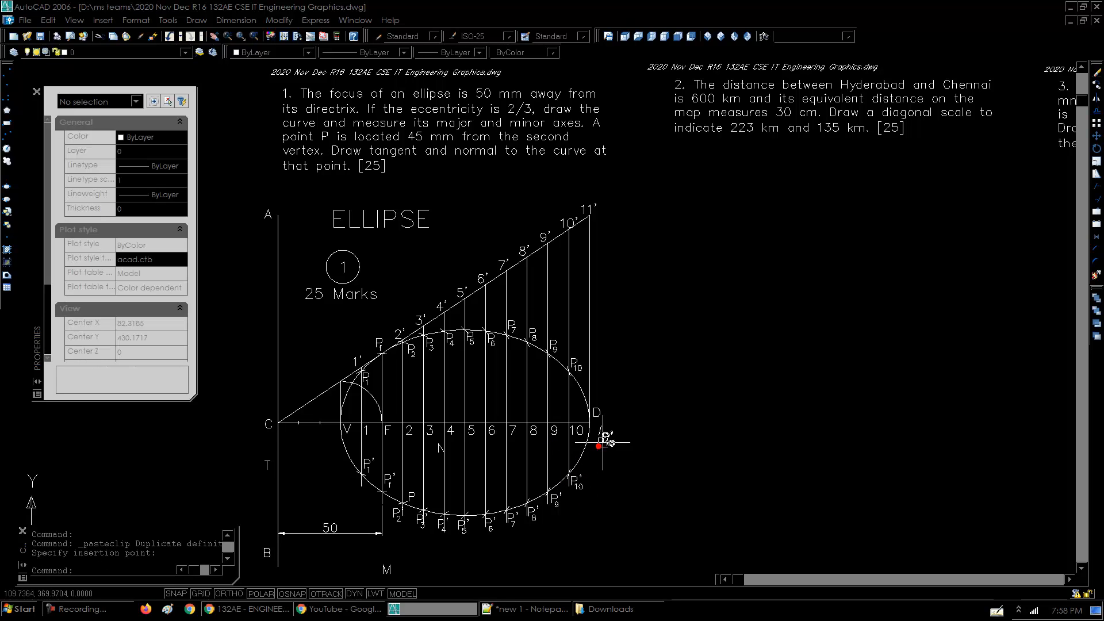
- Try to erase a piece of the pasted label, and undo that erasure
{"action": "left_click", "coordinate": [599, 430]}
{"action": "type", "text": "e"}
{"action": "key", "text": "Return"}
{"action": "type", "text": "u"}
{"action": "key", "text": "Return"}
- Edit the pasted label's text, entering 2 as the subscript for the second vertex label V2
{"action": "double_click", "coordinate": [608, 437]}
{"action": "left_click", "coordinate": [643, 470]}
{"action": "type", "text": "2"}
{"action": "key", "text": "Return"}
{"action": "key", "text": "Return"}
- Erase the surplus characters around the pasted label and the old label D at the second vertex
{"action": "left_click", "coordinate": [605, 424]}
{"action": "type", "text": "ee"}
{"action": "key", "text": "Return"}
{"action": "key", "text": "Escape"}
{"action": "left_click", "coordinate": [604, 425]}
{"action": "type", "text": "e"}
{"action": "key", "text": "Return"}
{"action": "left_click", "coordinate": [599, 408]}
{"action": "key", "text": "Delete"}
- Move the two-part V2 label up and slightly left, next to the axis end of the ellipse
{"action": "left_click", "coordinate": [629, 430]}
{"action": "left_click", "coordinate": [604, 456]}
{"action": "type", "text": "m"}
{"action": "key", "text": "Return"}
{"action": "left_click", "coordinate": [685, 473]}
{"action": "left_click", "coordinate": [676, 461]}
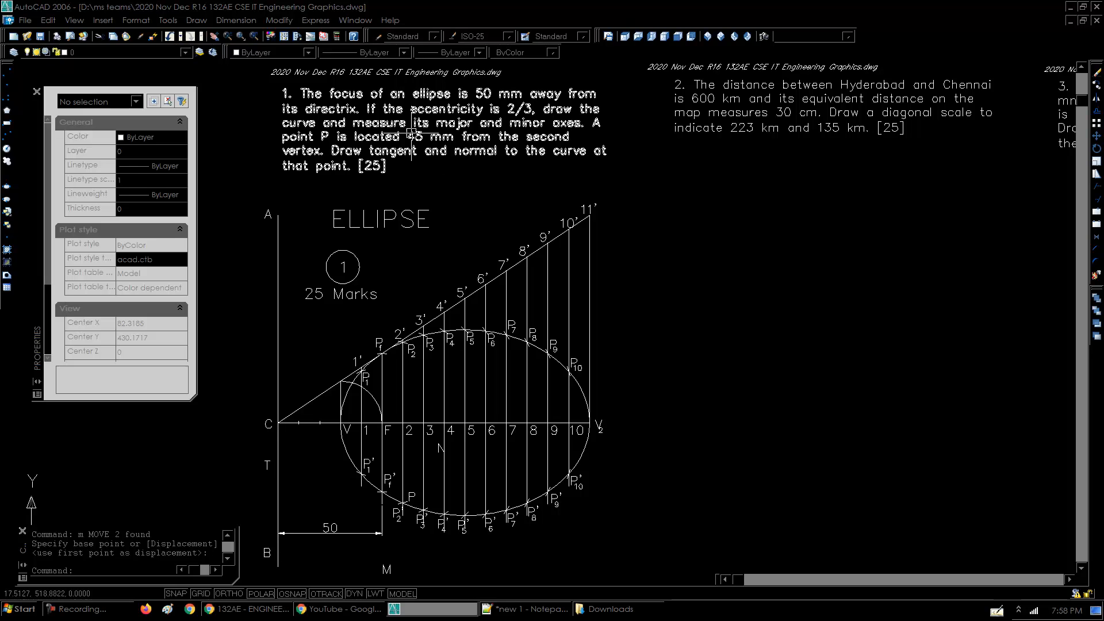
- Draw a circle of radius 45 centred on the second vertex V2 at the end of the major axis
{"action": "type", "text": "c"}
{"action": "key", "text": "Return"}
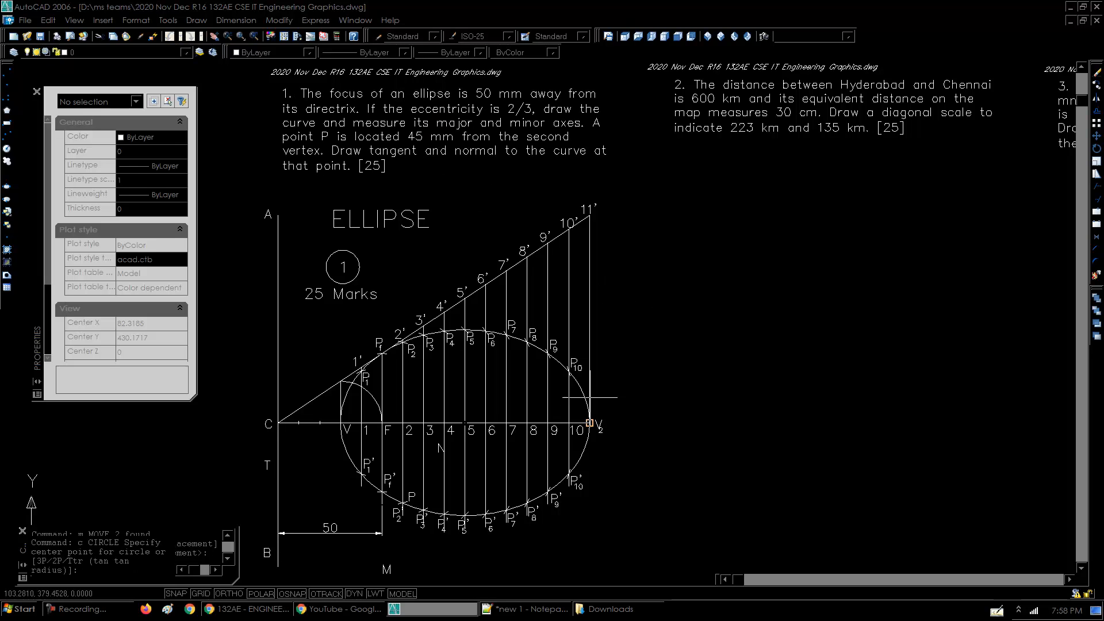
{"action": "left_click", "coordinate": [589, 422]}
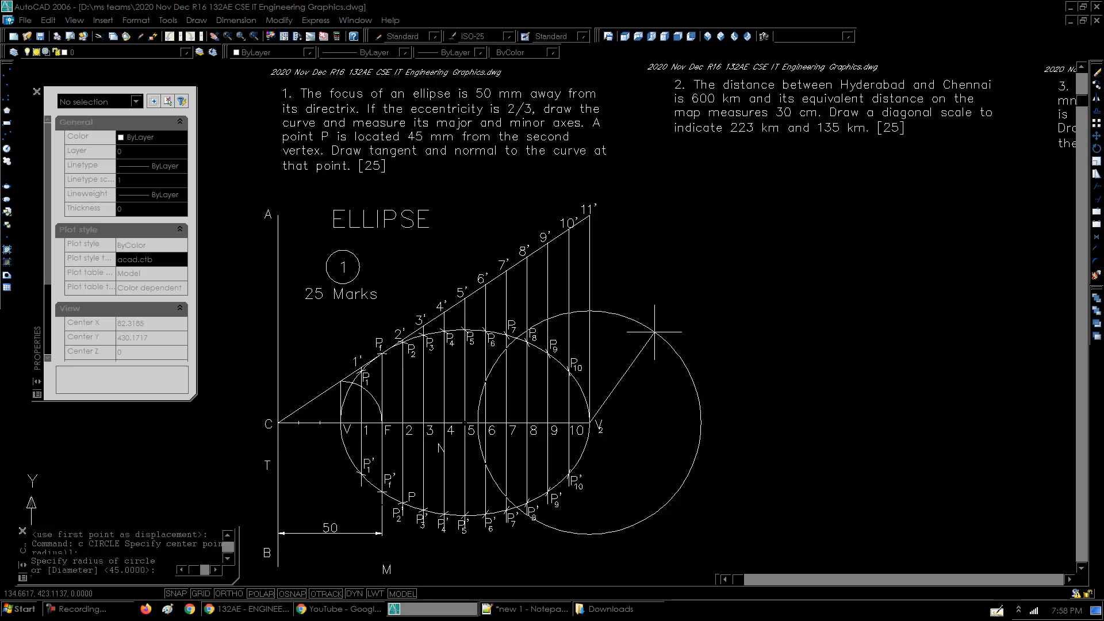
{"action": "type", "text": "45"}
{"action": "key", "text": "Return"}
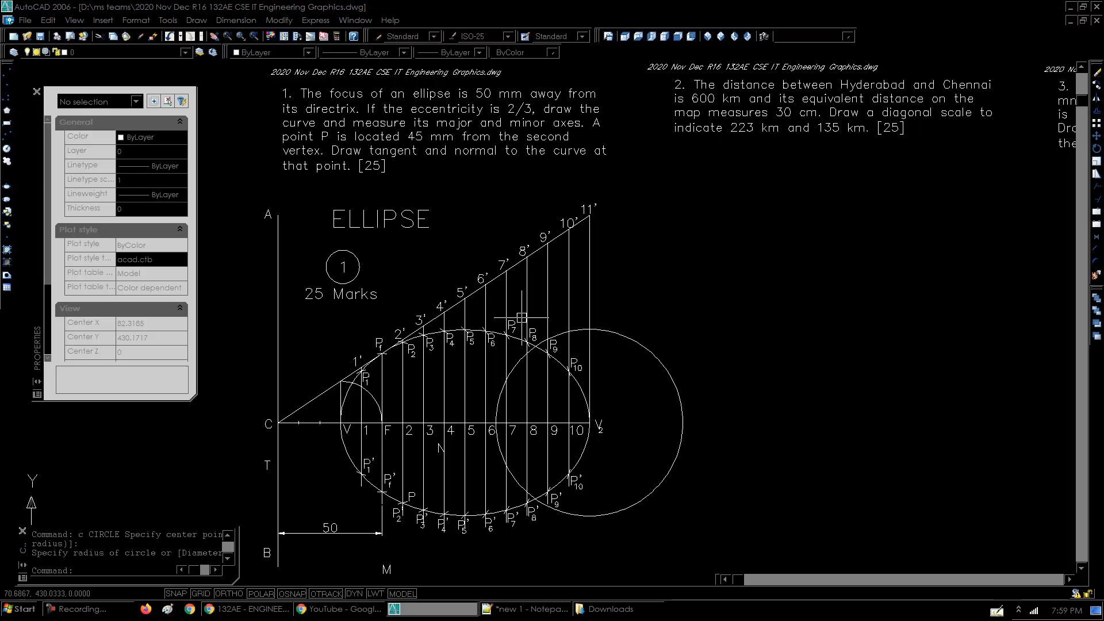
- Place a point at the upper intersection of the circle and the ellipse between P8 and P9, and erase the circle
{"action": "key", "text": "Return"}
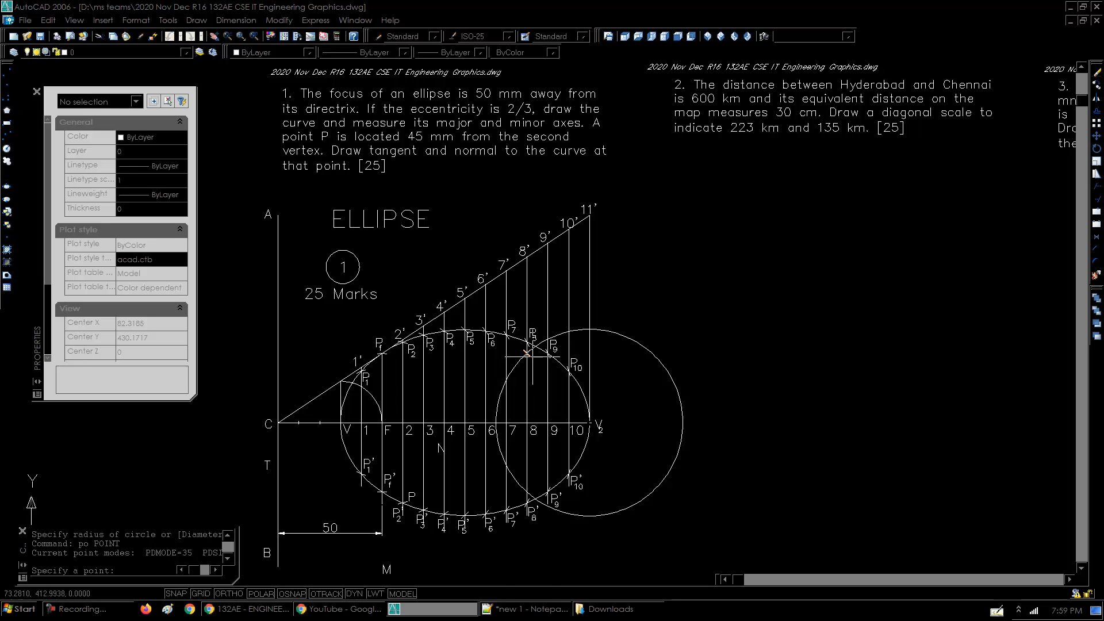
{"action": "left_click", "coordinate": [535, 346]}
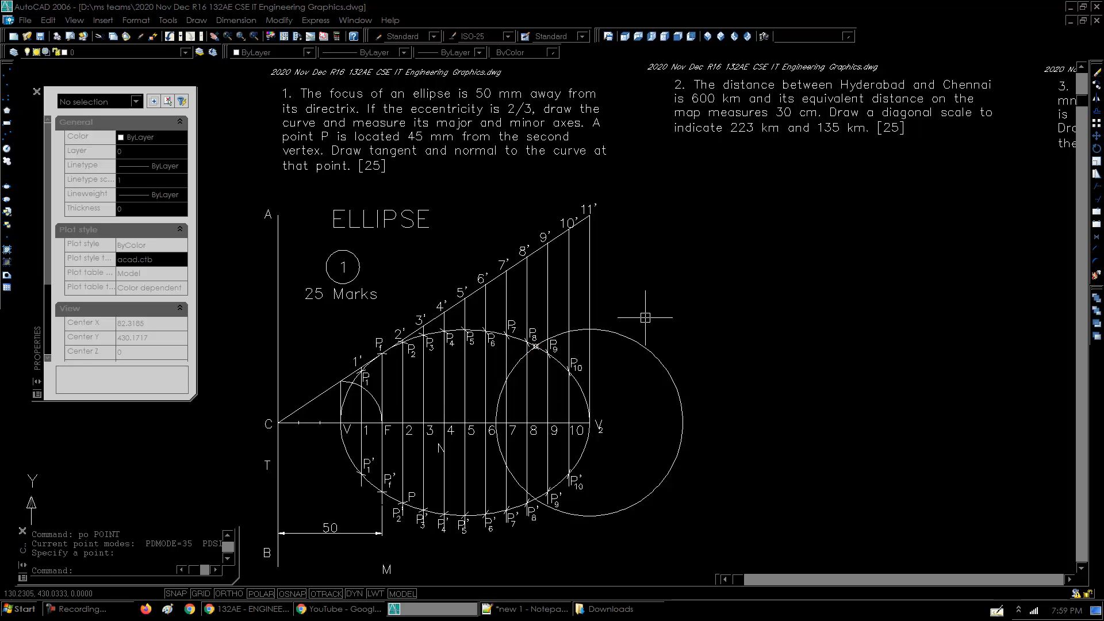
{"action": "left_click", "coordinate": [636, 338]}
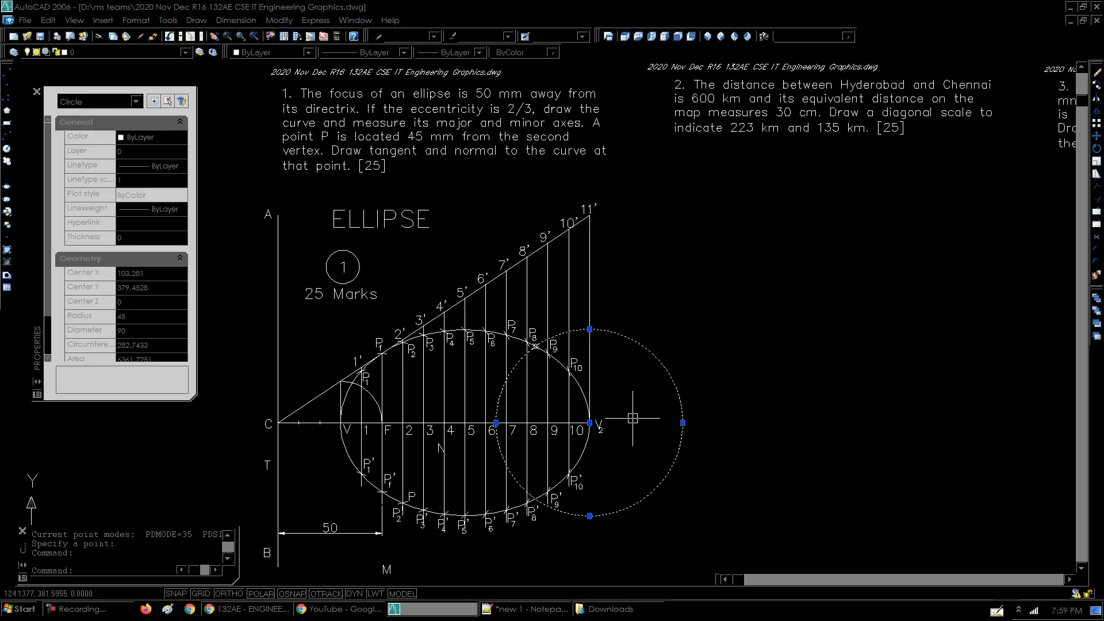
{"action": "type", "text": "e"}
{"action": "key", "text": "Return"}
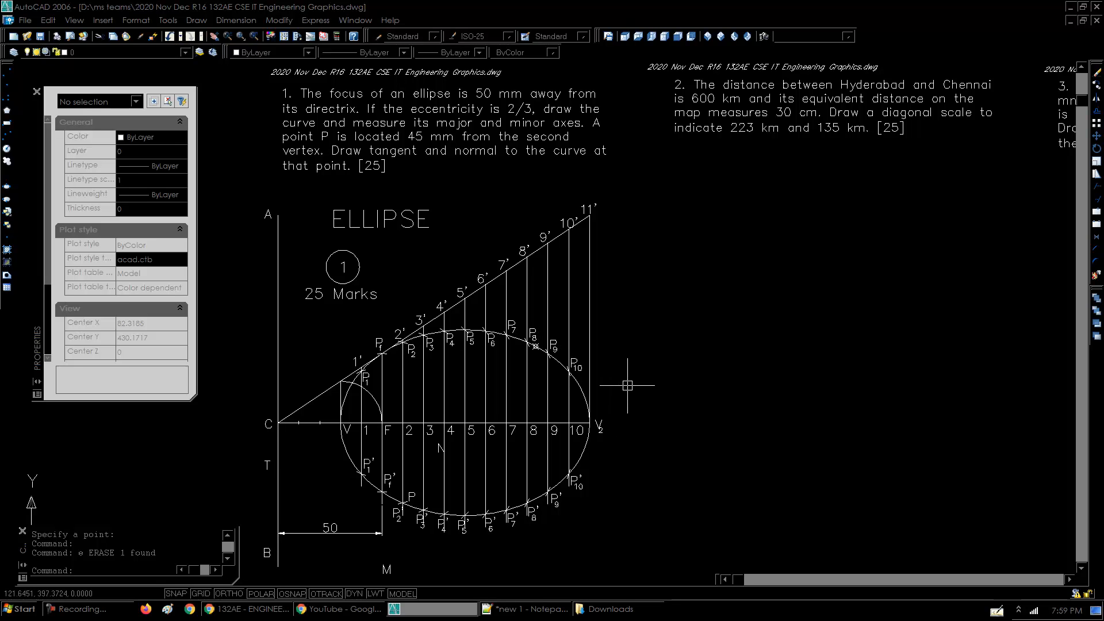
- Draw a line from the new point on the ellipse to the focus F
{"action": "type", "text": "l"}
{"action": "key", "text": "Return"}
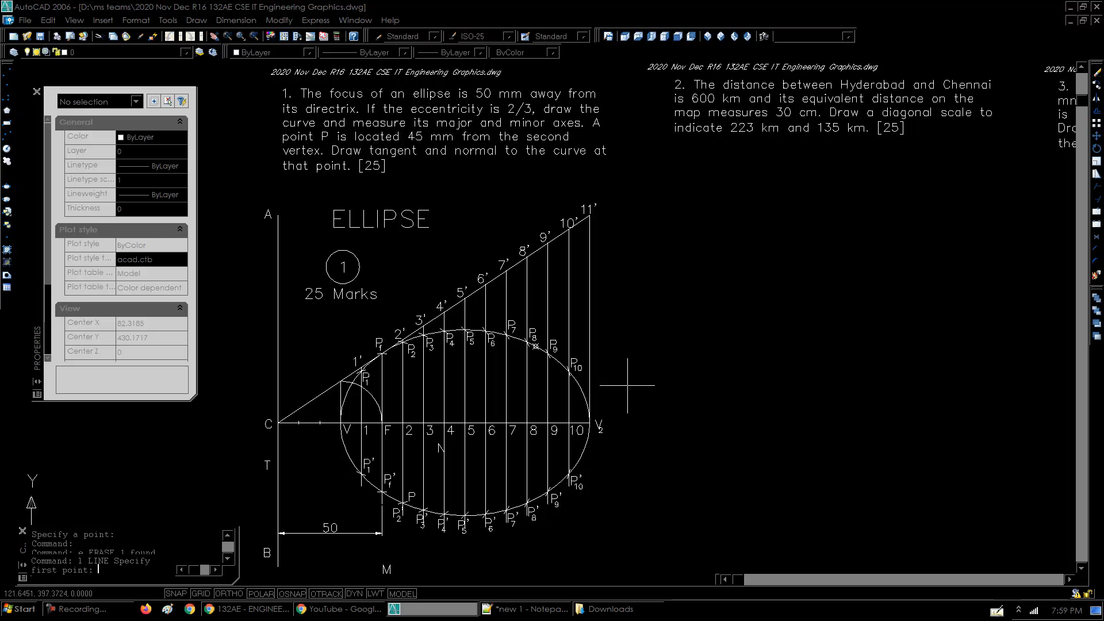
{"action": "left_click", "coordinate": [535, 347]}
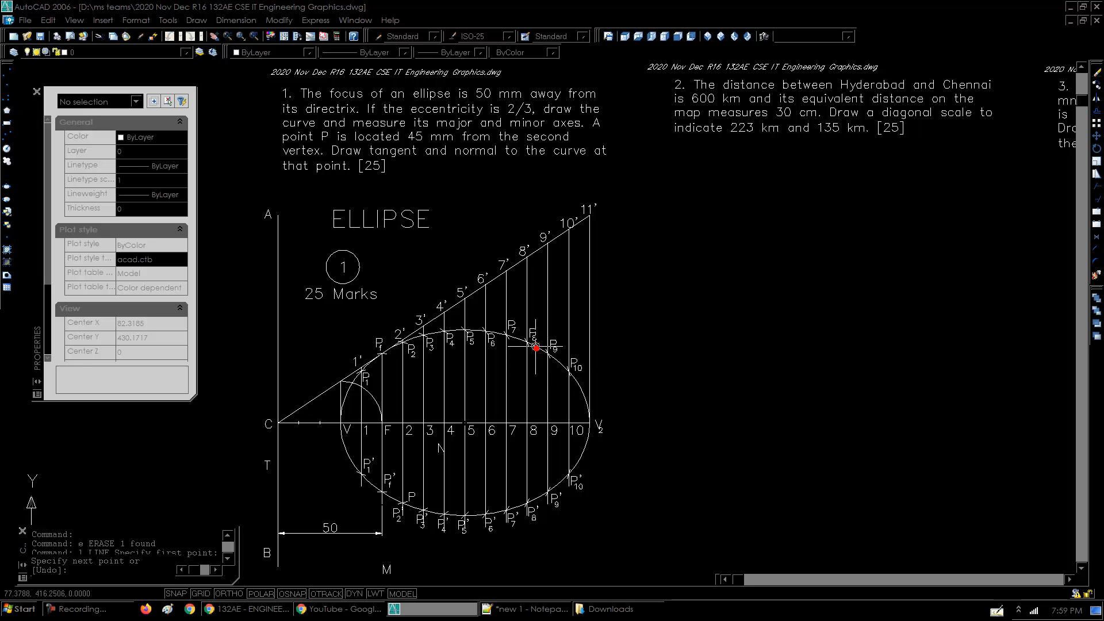
{"action": "left_click", "coordinate": [382, 422]}
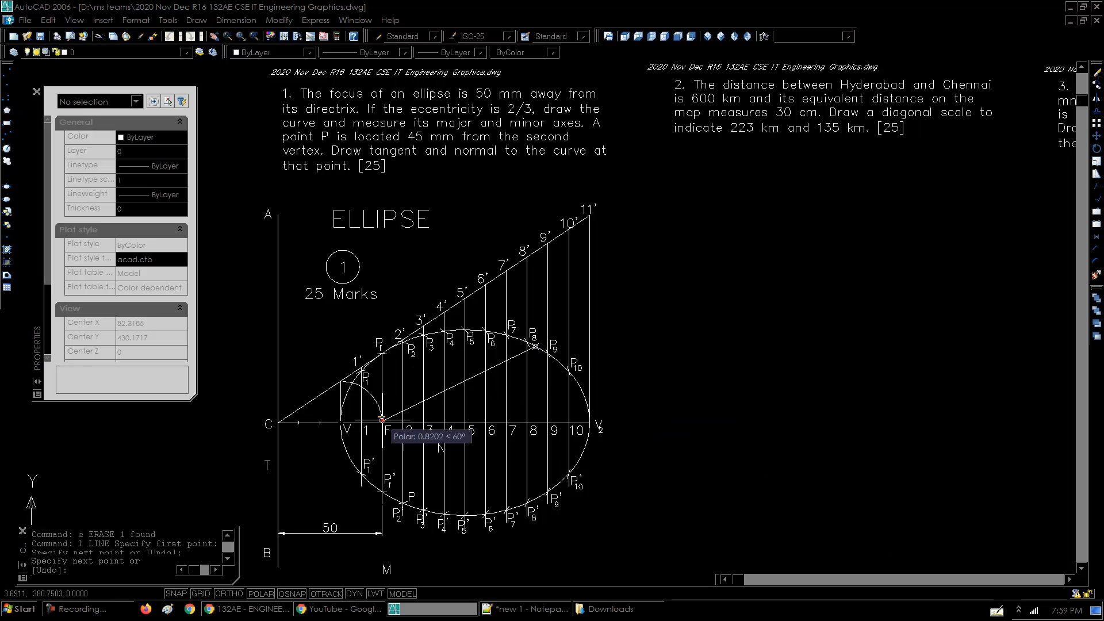
{"action": "key", "text": "Return"}
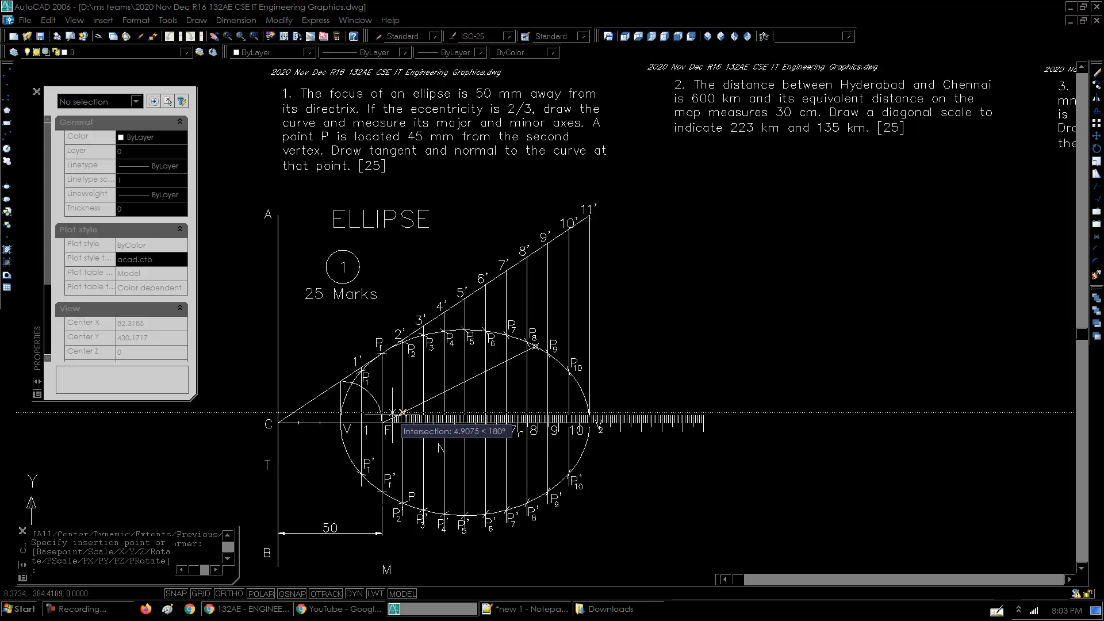
- Insert the L-shaped ruler block at F aligned with the line to the point, and draw a line from F along its perpendicular arm past the directrix
{"action": "left_click", "coordinate": [383, 423]}
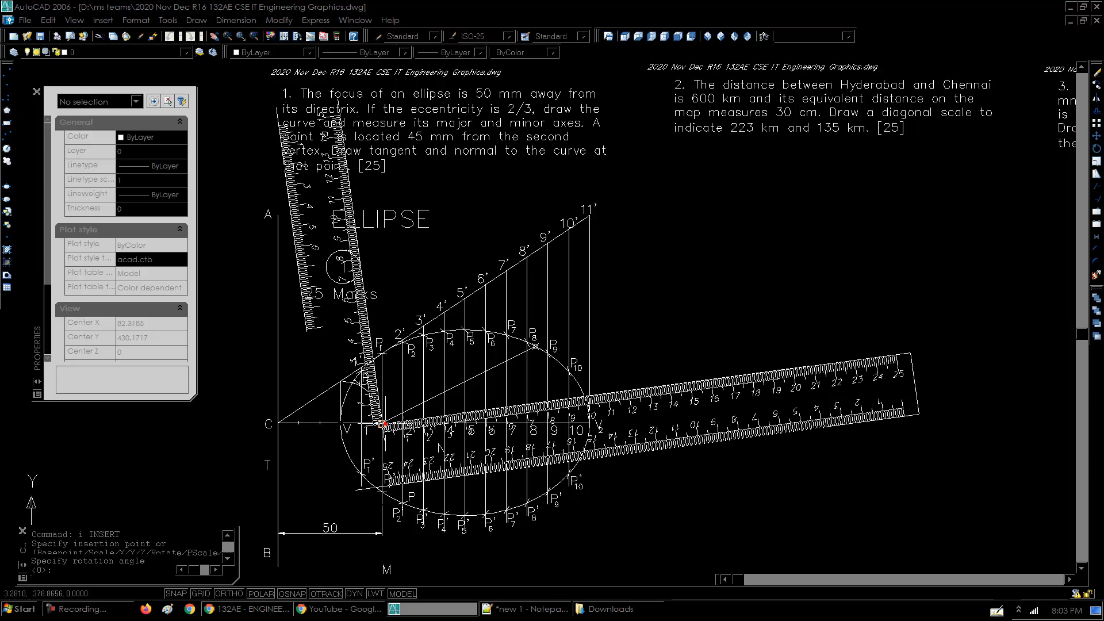
{"action": "left_click", "coordinate": [535, 346]}
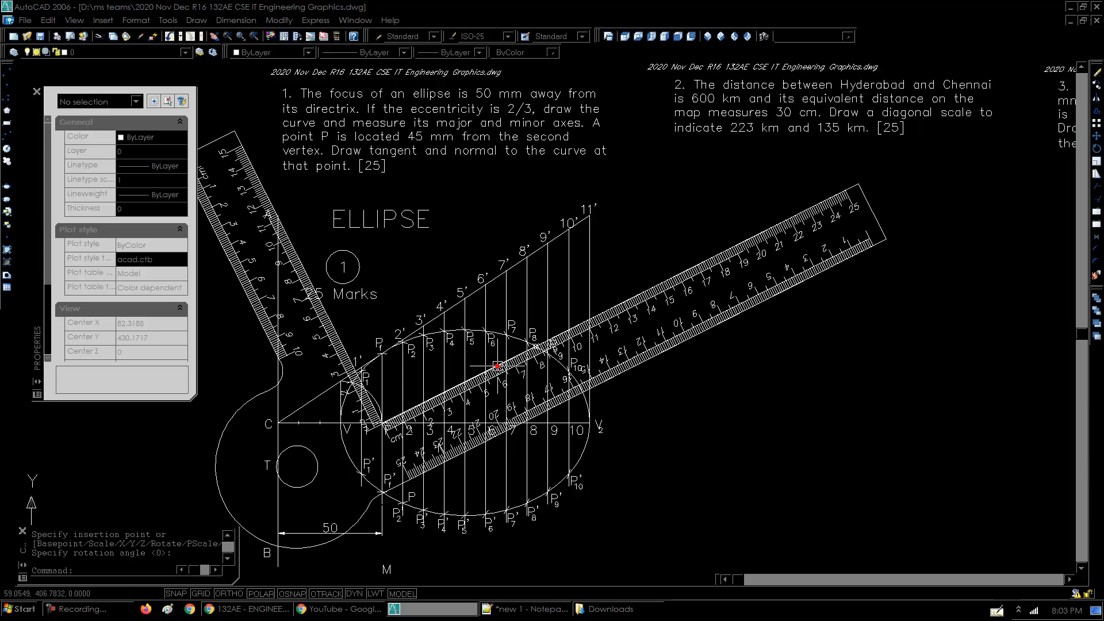
{"action": "type", "text": "l"}
{"action": "key", "text": "Return"}
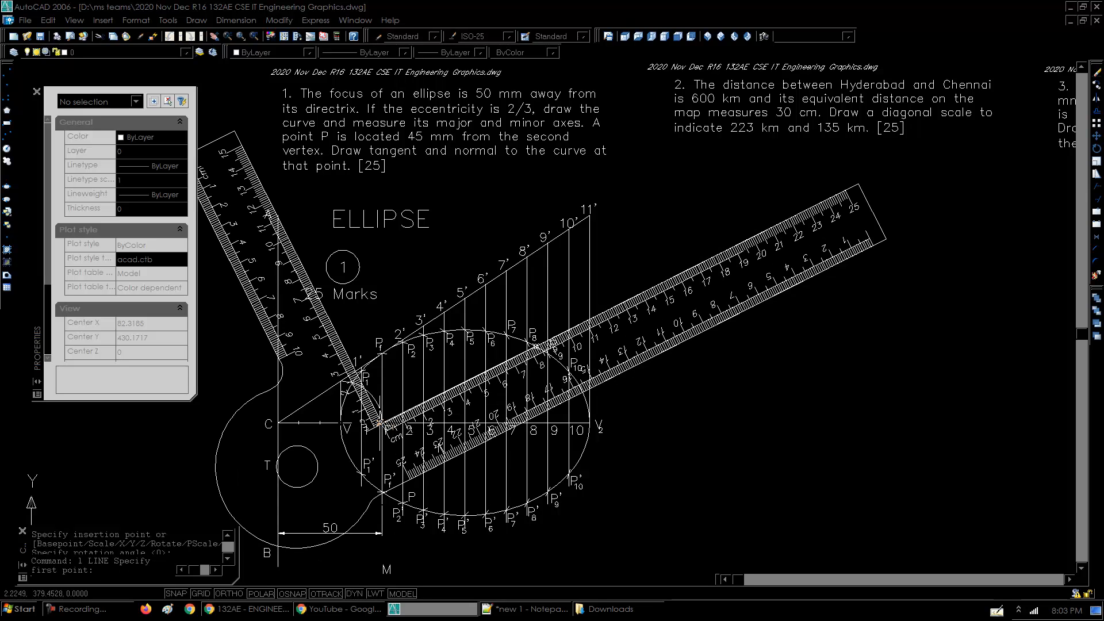
{"action": "scroll", "coordinate": [379, 423], "scroll_direction": "up", "scroll_amount": 3}
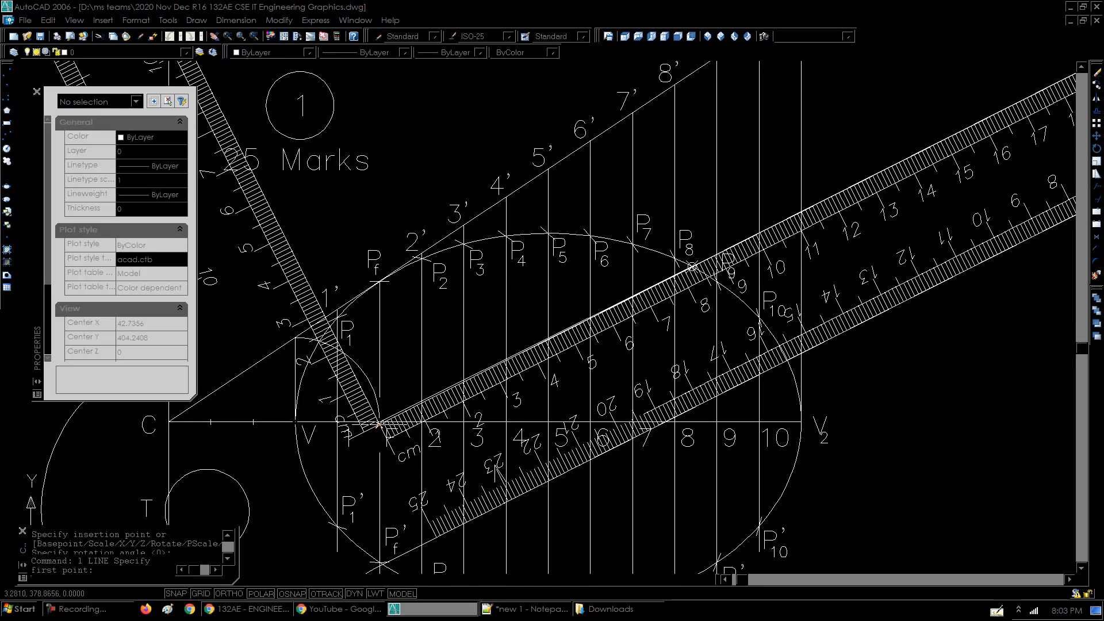
{"action": "scroll", "coordinate": [380, 425], "scroll_direction": "down", "scroll_amount": 5}
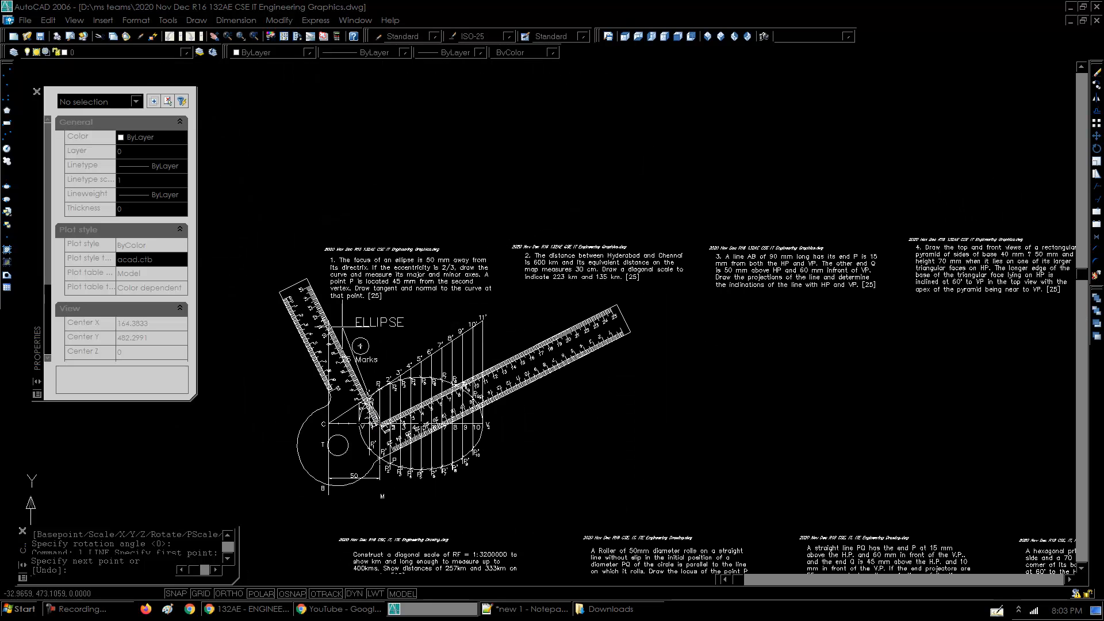
{"action": "left_click", "coordinate": [320, 333]}
{"action": "key", "text": "Return"}
- Erase the L-shaped ruler block from the drawing
{"action": "left_click", "coordinate": [320, 332]}
{"action": "type", "text": "e"}
{"action": "key", "text": "Return"}
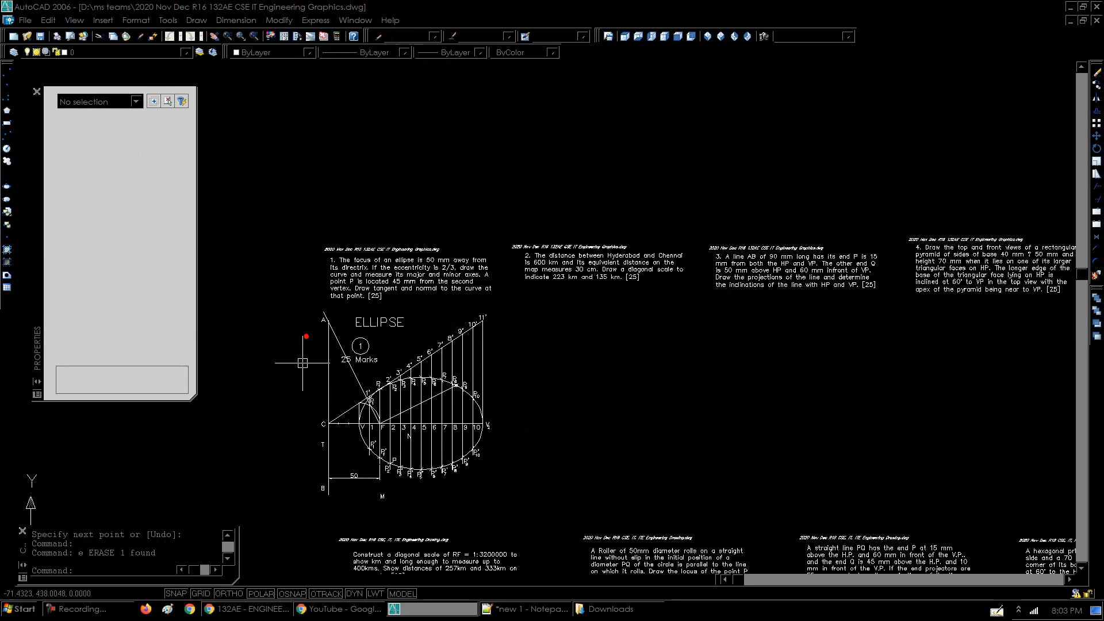
- Examine the angle at F between the focal line and its perpendicular, and where the perpendicular crosses directrix AB
{"action": "scroll", "coordinate": [363, 402], "scroll_direction": "up", "scroll_amount": 2}
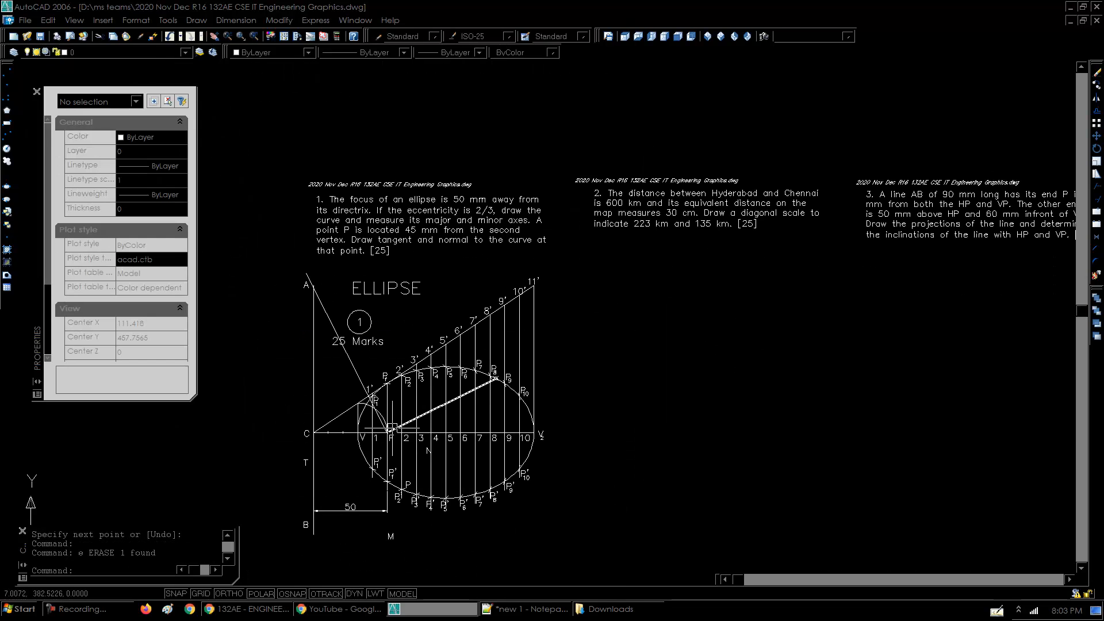
{"action": "left_click", "coordinate": [358, 374]}
{"action": "left_click", "coordinate": [422, 413]}
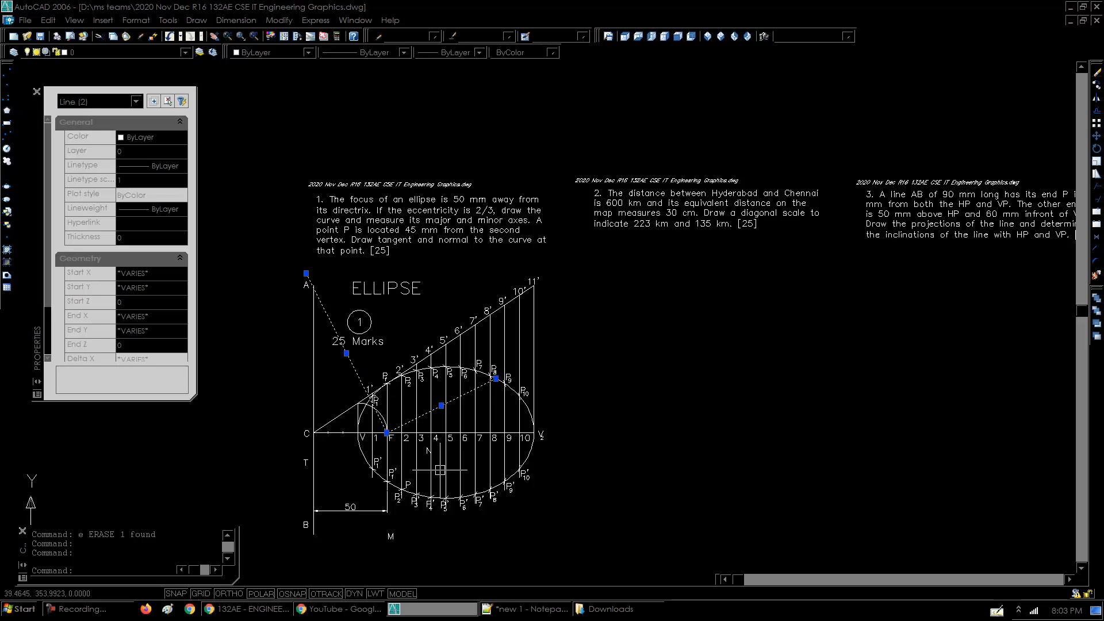
{"action": "key", "text": "Escape"}
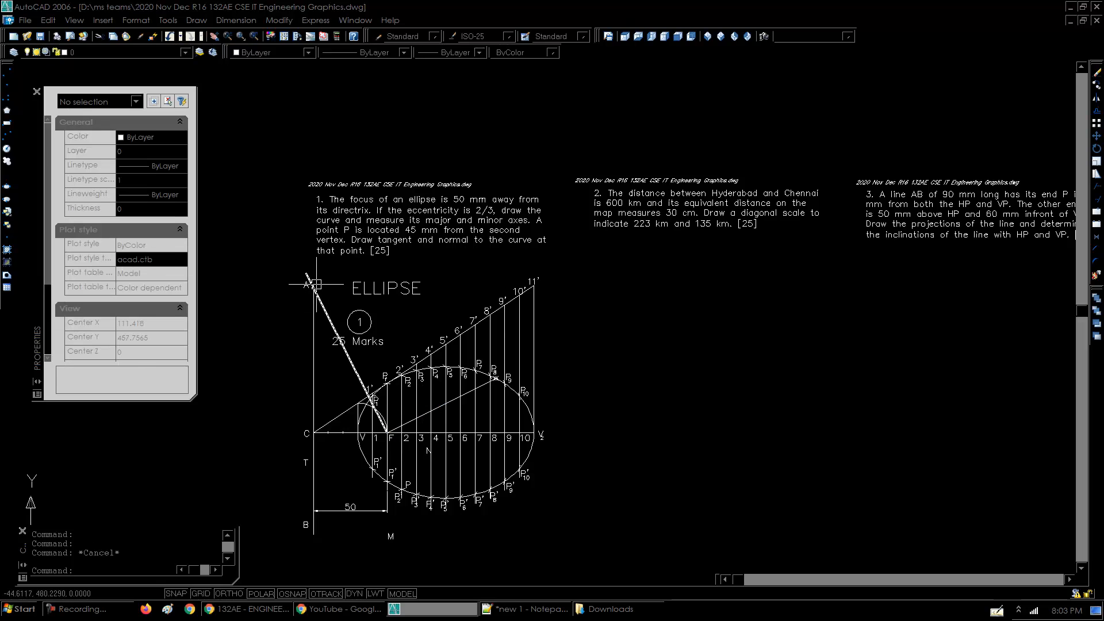
{"action": "left_click", "coordinate": [311, 340]}
{"action": "left_click", "coordinate": [313, 293], "text": "shift"}
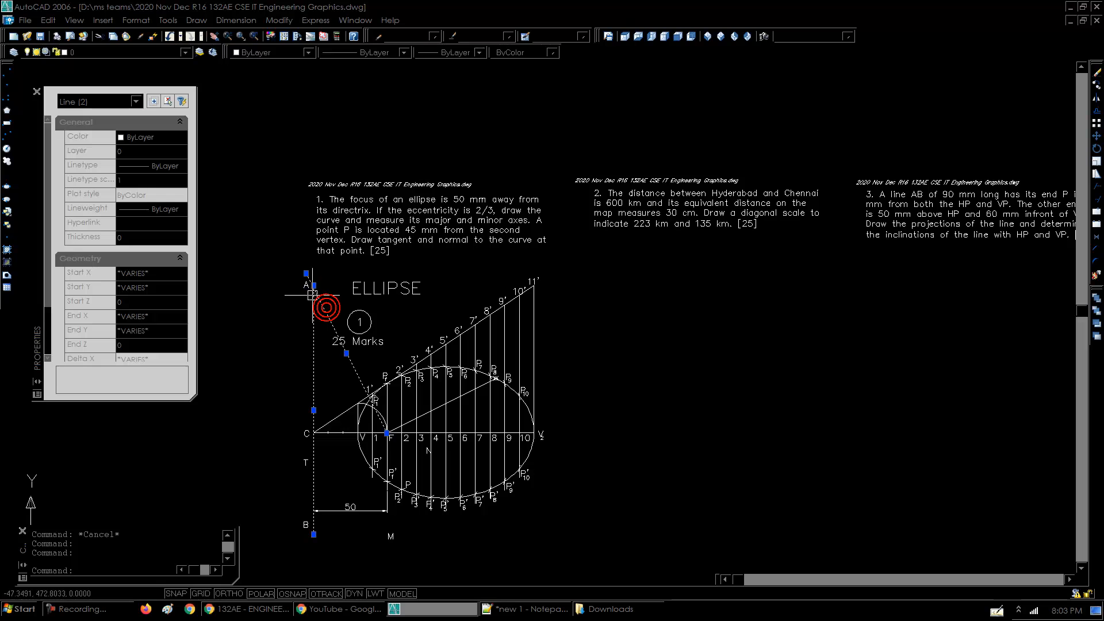
- Draw a line from where the focal perpendicular crosses the directrix at A to the marked point on the ellipse
{"action": "key", "text": "Escape"}
{"action": "type", "text": "l"}
{"action": "key", "text": "Return"}
{"action": "scroll", "coordinate": [310, 287], "scroll_direction": "up", "scroll_amount": 3}
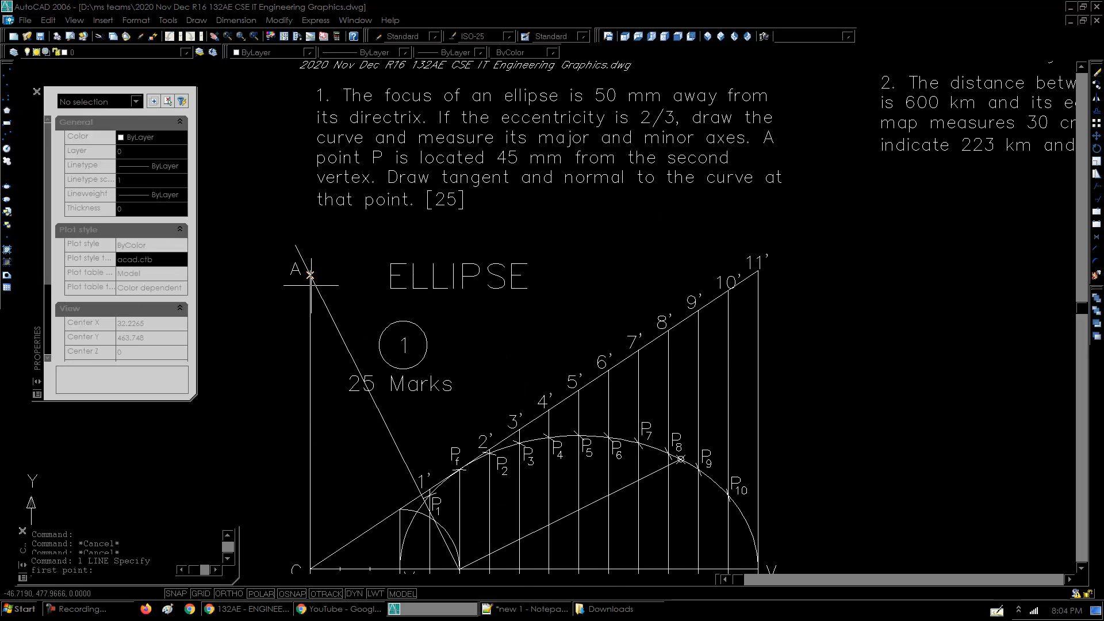
{"action": "left_click", "coordinate": [310, 274]}
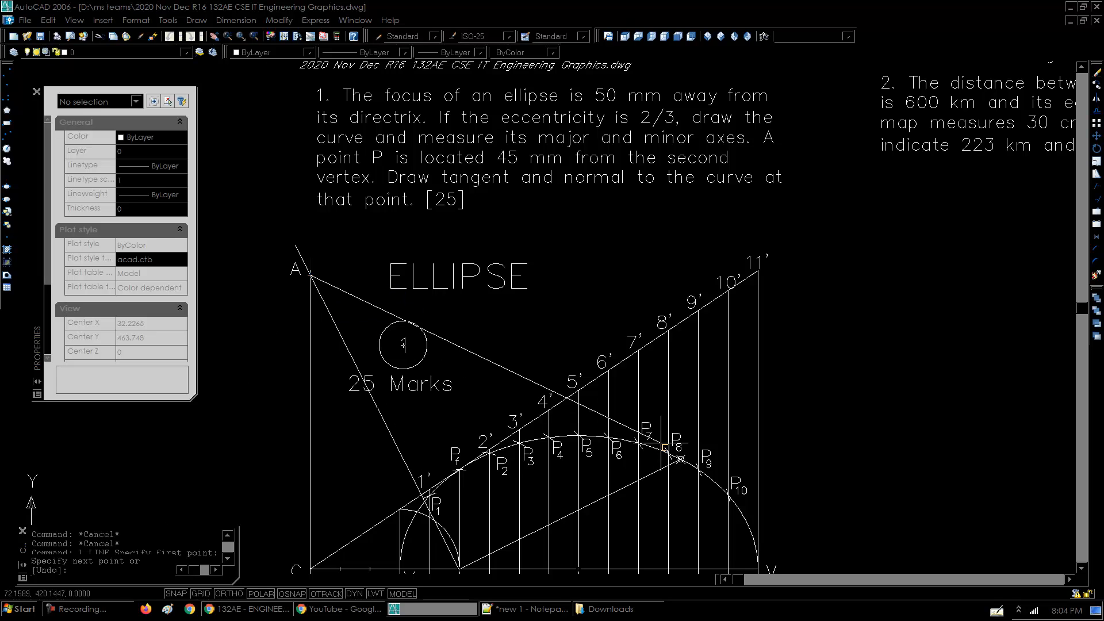
{"action": "left_click", "coordinate": [681, 459]}
{"action": "key", "text": "Return"}
- Move the tangent line by its midpoint onto the marked ellipse point so it extends on both sides
{"action": "left_click", "coordinate": [505, 371]}
{"action": "left_click", "coordinate": [495, 367]}
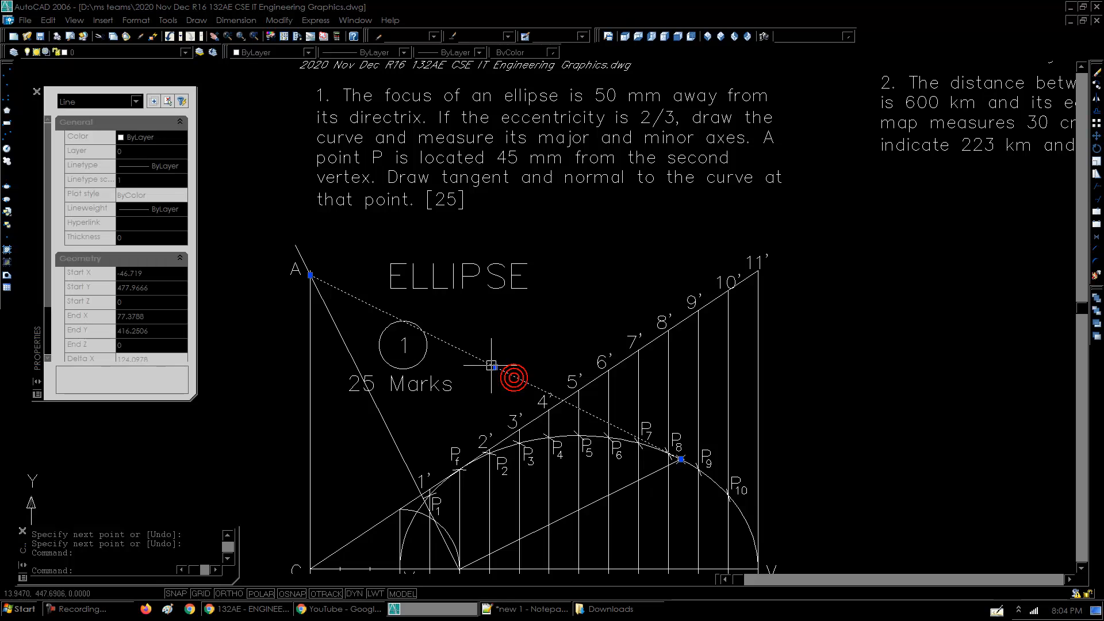
{"action": "left_click", "coordinate": [681, 459]}
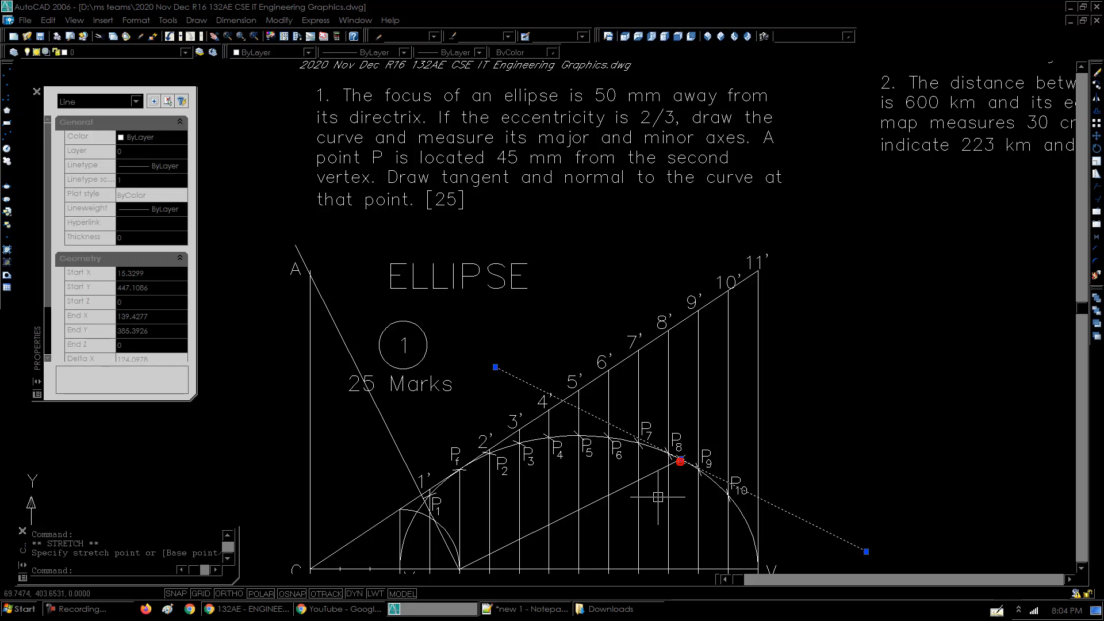
{"action": "key", "text": "Escape"}
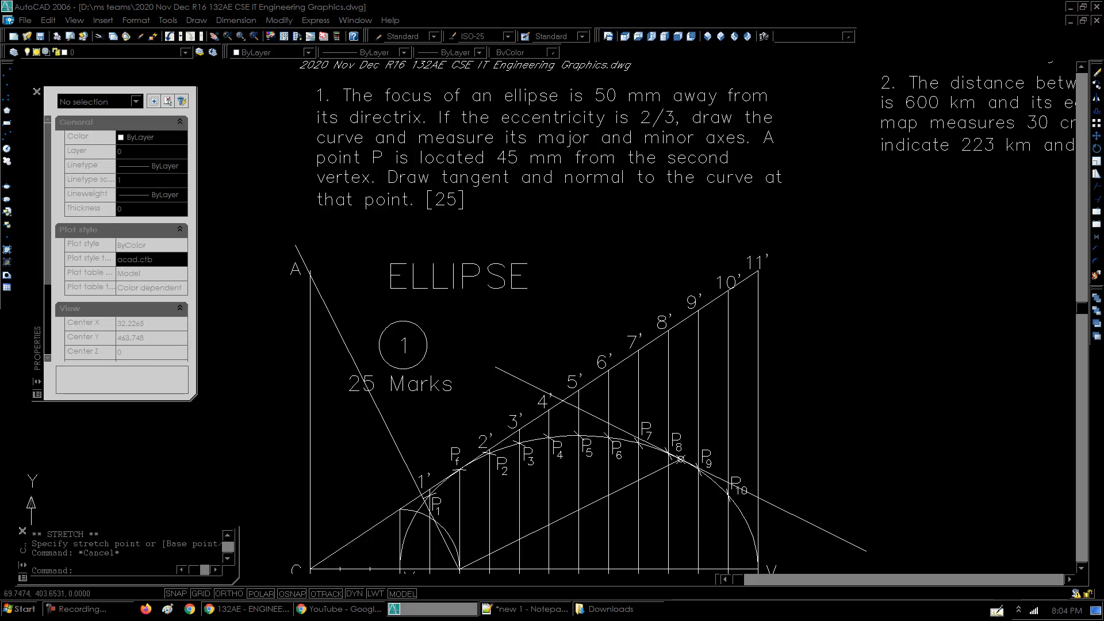
- Insert the L-shaped ruler block at the marked ellipse point, aligned with the tangent line
{"action": "type", "text": "i"}
{"action": "key", "text": "Return"}
{"action": "left_click", "coordinate": [680, 458]}
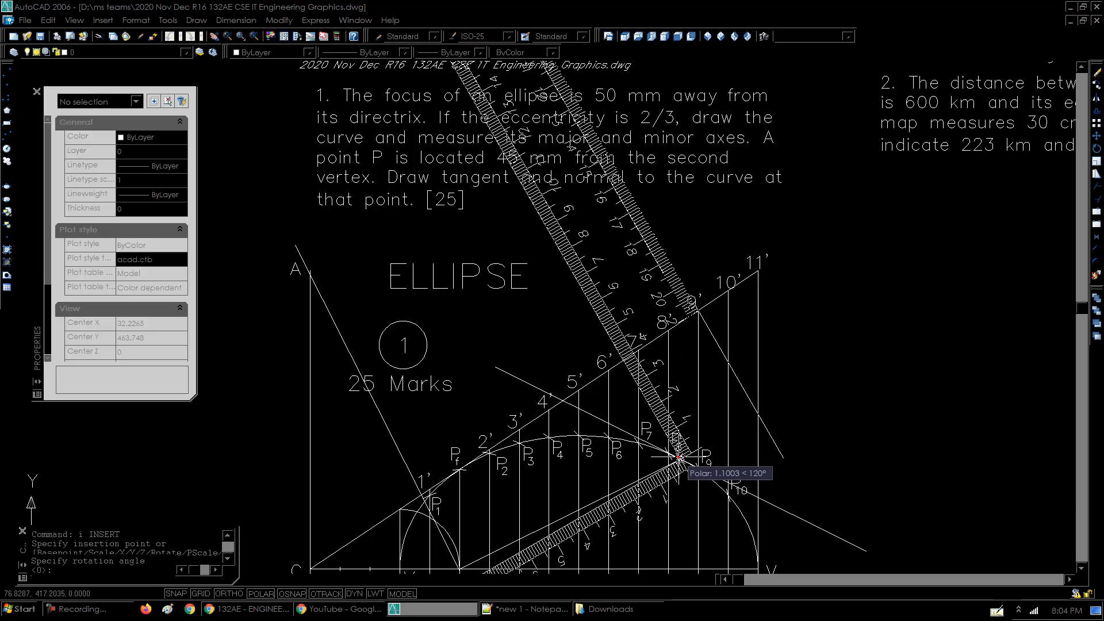
{"action": "left_click", "coordinate": [860, 547]}
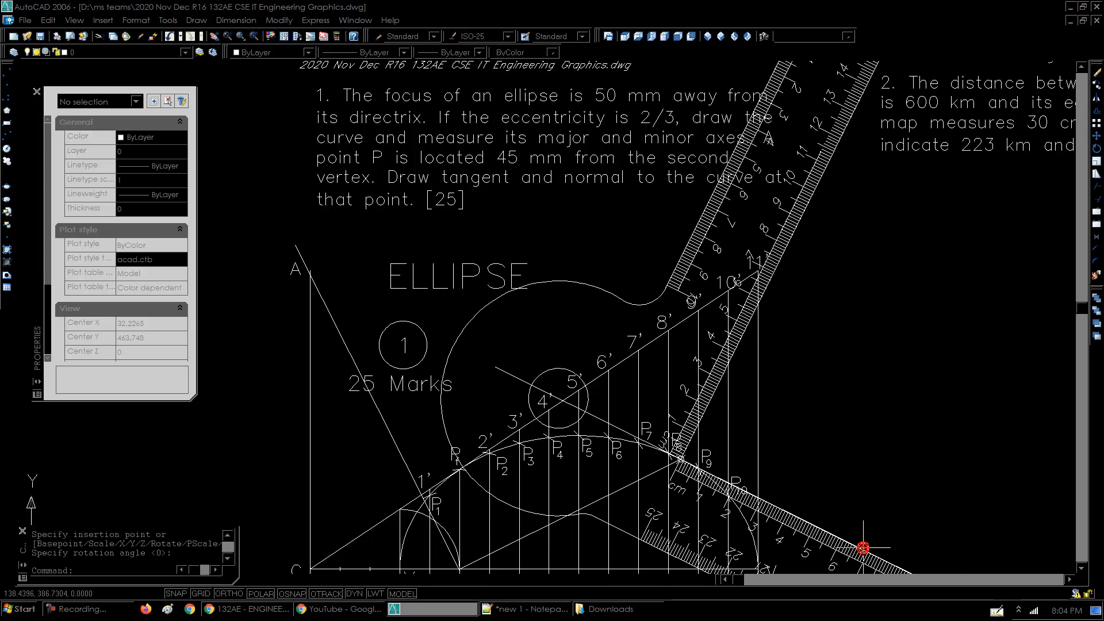
- Draw the normal as a line from the marked ellipse point along the ruler's arm perpendicular to the tangent
{"action": "type", "text": "l"}
{"action": "key", "text": "Return"}
{"action": "left_click", "coordinate": [680, 457]}
{"action": "left_click", "coordinate": [788, 251]}
{"action": "key", "text": "Return"}
- Erase the L-shaped ruler block from the ellipse drawing
{"action": "left_click", "coordinate": [764, 287]}
{"action": "type", "text": "e"}
{"action": "key", "text": "Return"}
- Move the normal line by its midpoint onto the marked ellipse point so it crosses the curve
{"action": "left_click", "coordinate": [735, 354]}
{"action": "left_click", "coordinate": [733, 355]}
{"action": "left_click", "coordinate": [680, 459]}
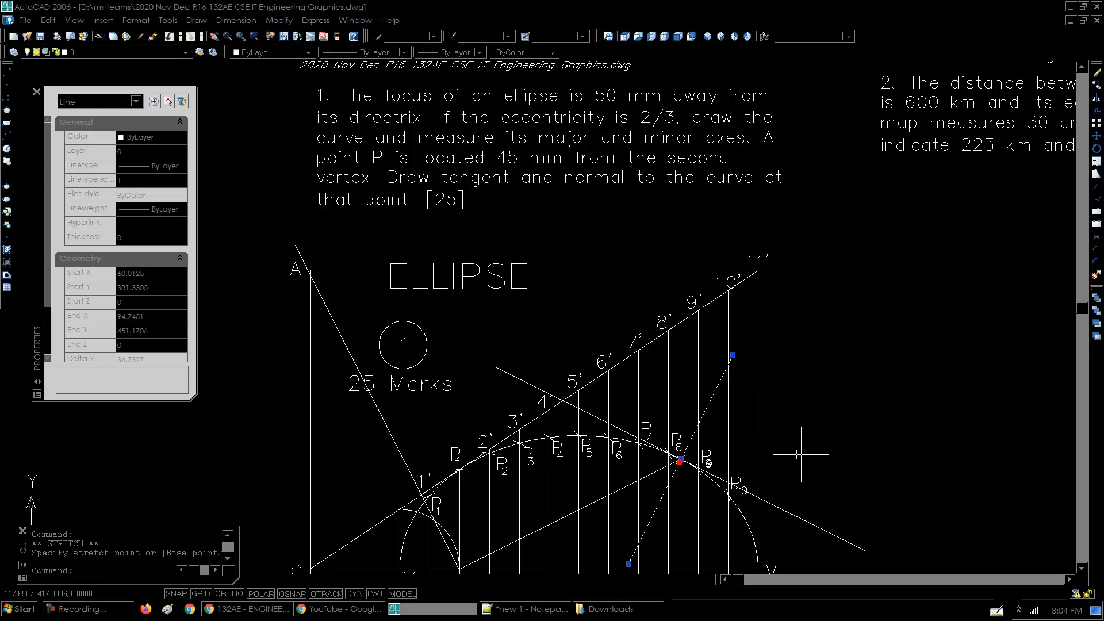
{"action": "key", "text": "Escape"}
- Bring the diagonal scale problem in question 2 into close view and close the Properties palette
{"action": "middle_click_drag", "start_coordinate": [808, 468], "coordinate": [779, 320]}
{"action": "scroll", "coordinate": [778, 313], "scroll_direction": "down", "scroll_amount": 2}
{"action": "middle_click_drag", "start_coordinate": [772, 370], "coordinate": [688, 405]}
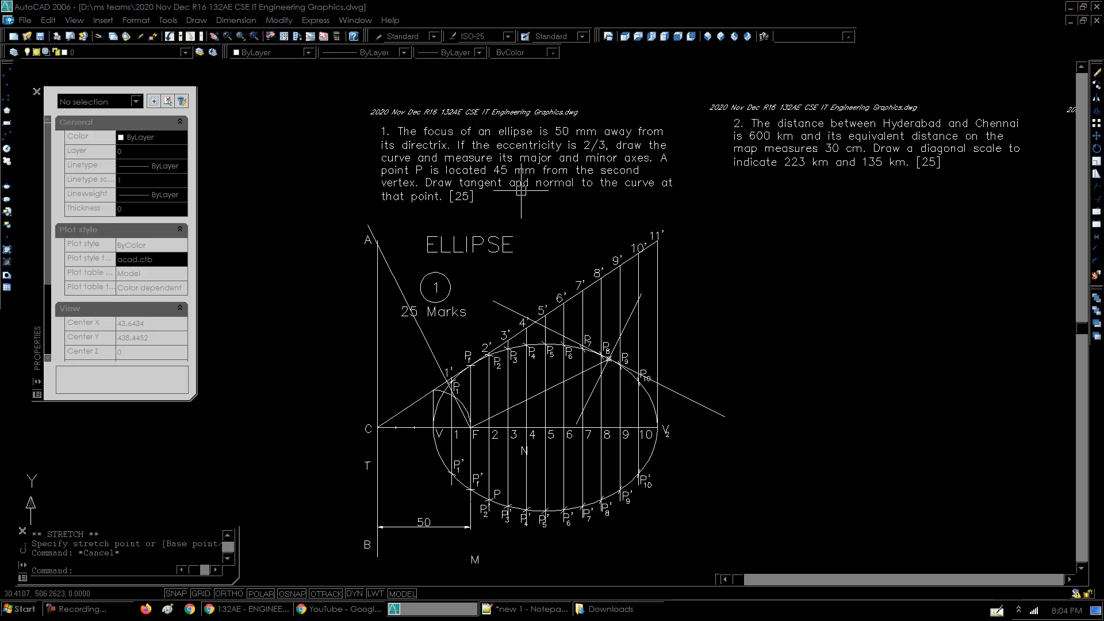
{"action": "type", "text": "z"}
{"action": "key", "text": "Return"}
{"action": "left_click", "coordinate": [696, 85]}
{"action": "left_click", "coordinate": [1042, 185]}
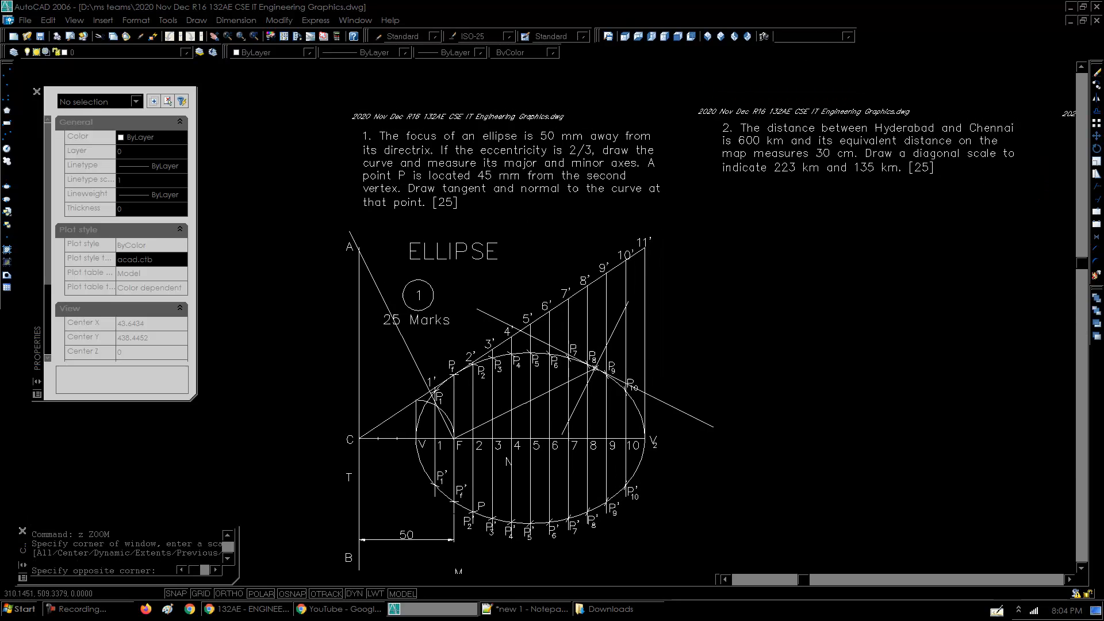
{"action": "left_click", "coordinate": [37, 92]}
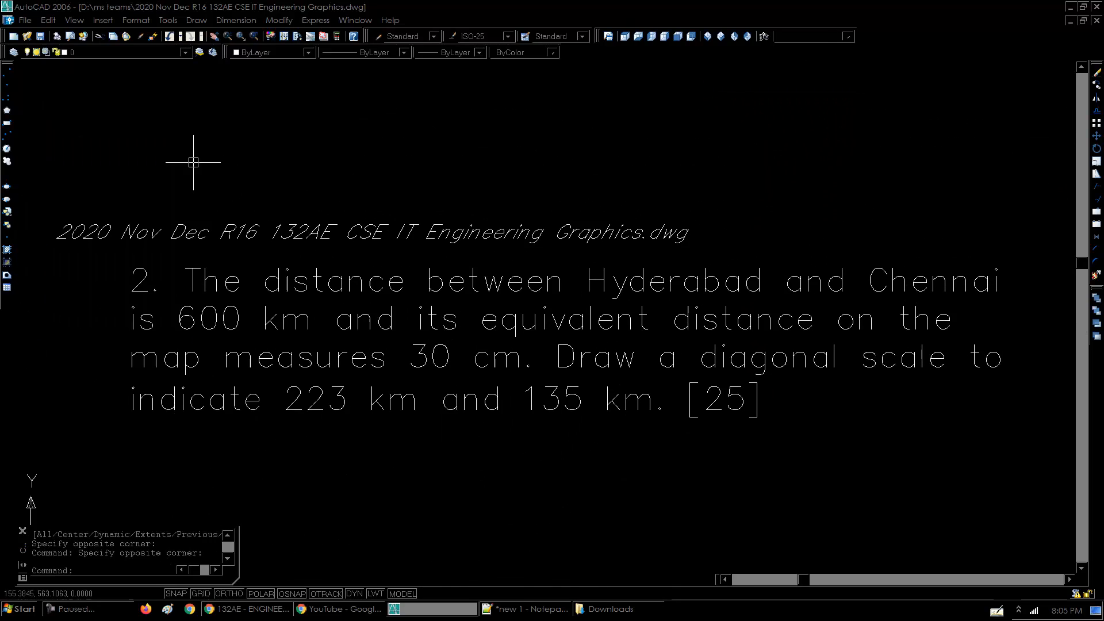
- Insert the L-shaped ruler block horizontally in the empty area below the text of question 2
{"action": "left_click", "coordinate": [629, 129]}
{"action": "left_click", "coordinate": [739, 175]}
{"action": "scroll", "coordinate": [834, 446], "scroll_direction": "down", "scroll_amount": 3}
{"action": "mouse_move", "coordinate": [907, 476]}
{"action": "middle_mouse_down"}
{"action": "mouse_move", "coordinate": [755, 325]}
{"action": "mouse_move", "coordinate": [702, 296]}
{"action": "middle_mouse_up"}
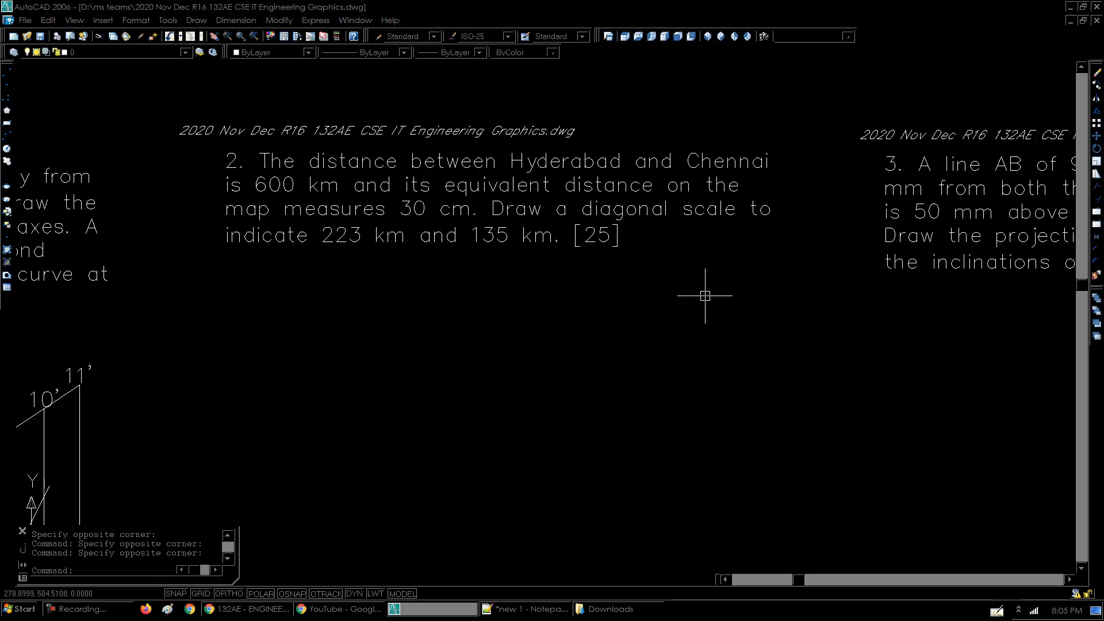
{"action": "middle_click_drag", "start_coordinate": [739, 384], "coordinate": [723, 370]}
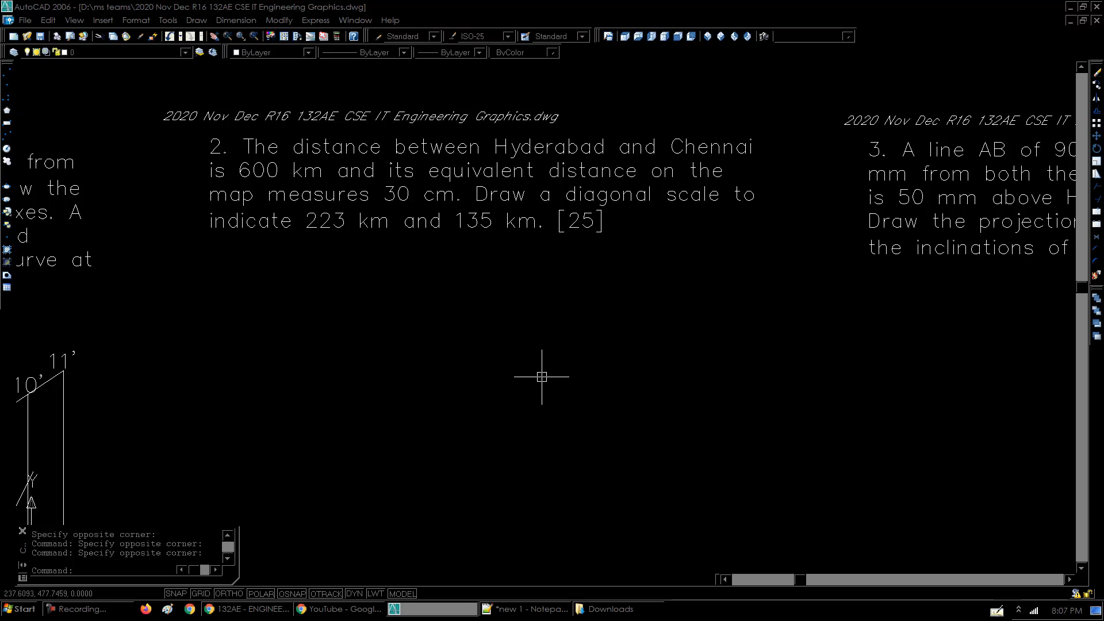
{"action": "key", "text": "ctrl+v"}
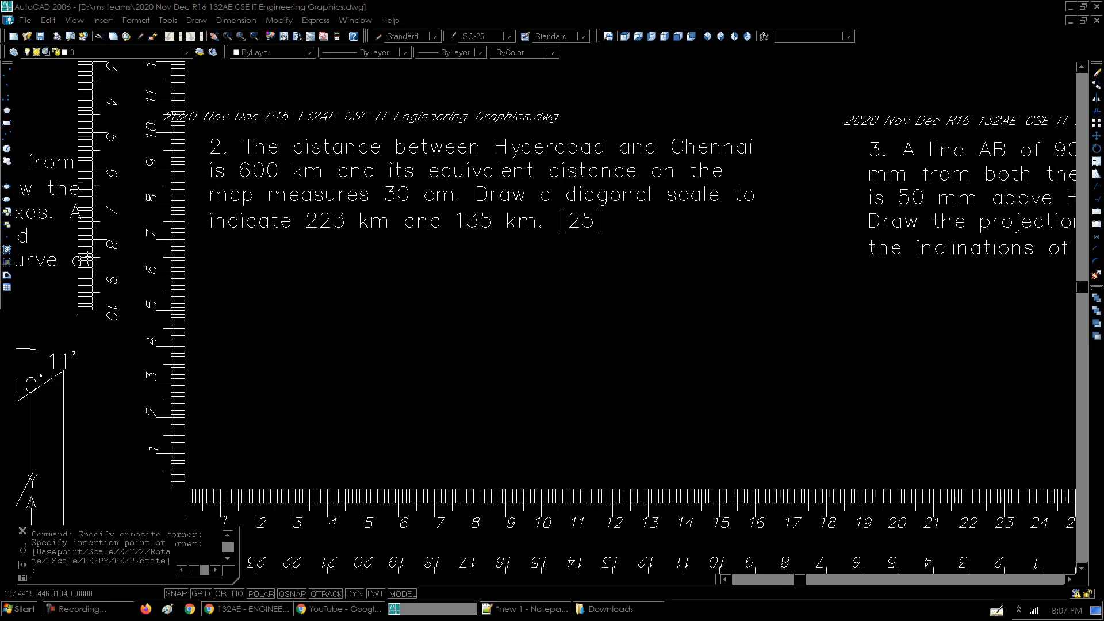
{"action": "left_click", "coordinate": [185, 495]}
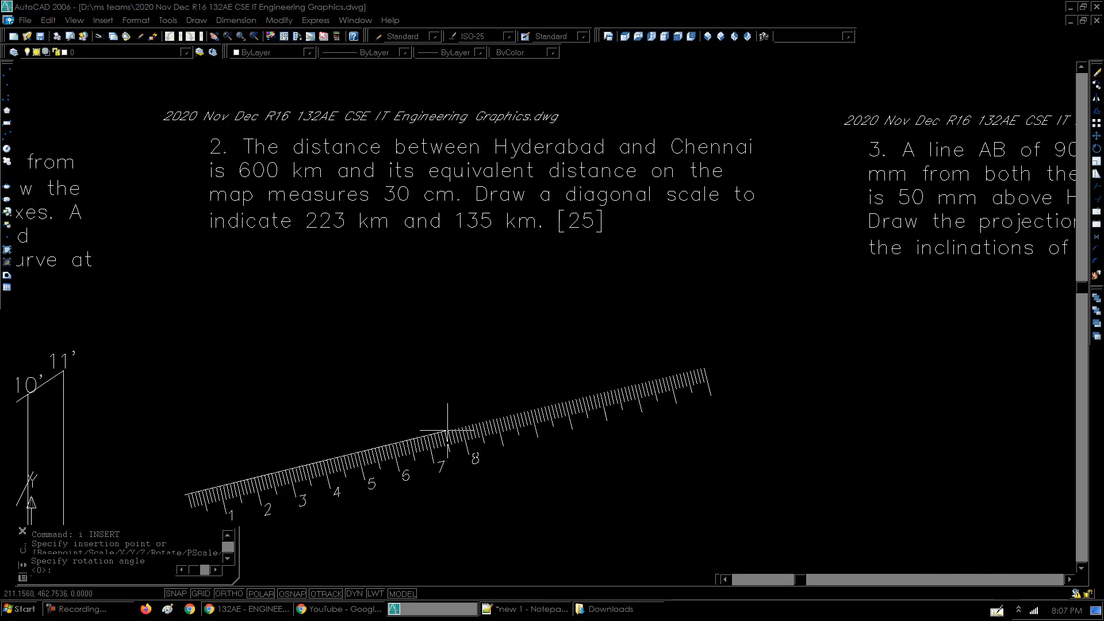
{"action": "left_click", "coordinate": [637, 495]}
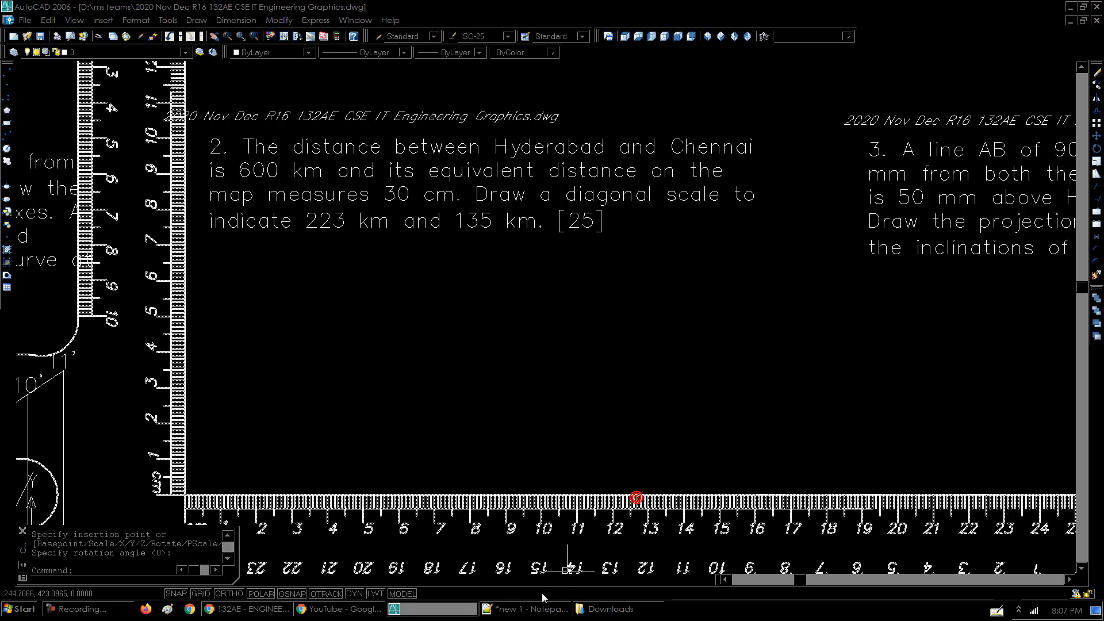
- Draw a 15 cm horizontal line along the ruler's edge, starting from its zero corner
{"action": "type", "text": "l"}
{"action": "key", "text": "Return"}
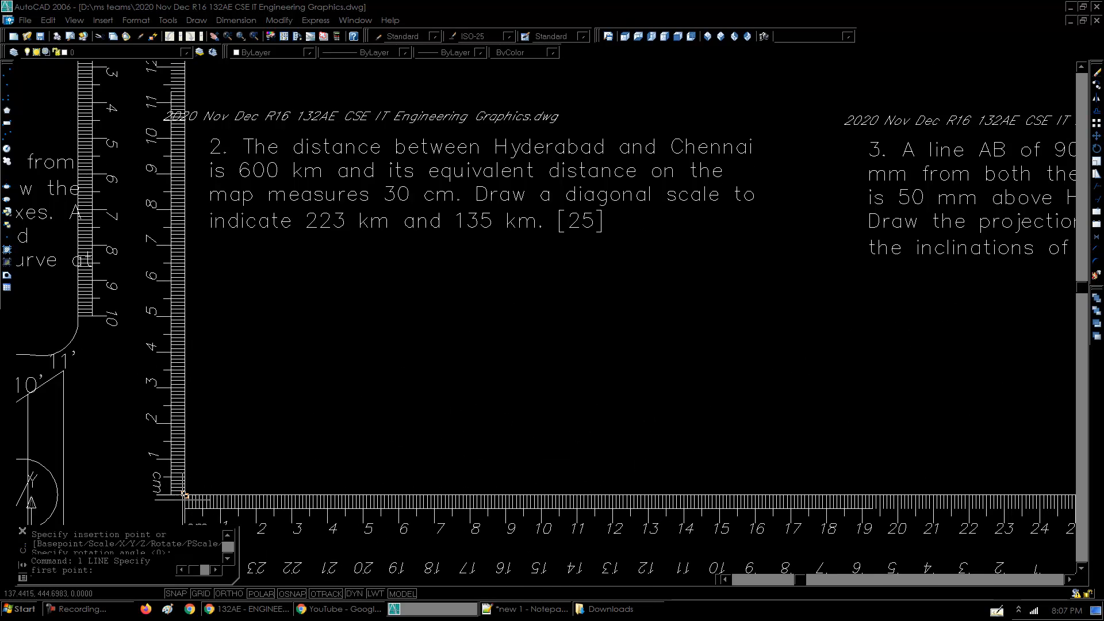
{"action": "left_click", "coordinate": [187, 495]}
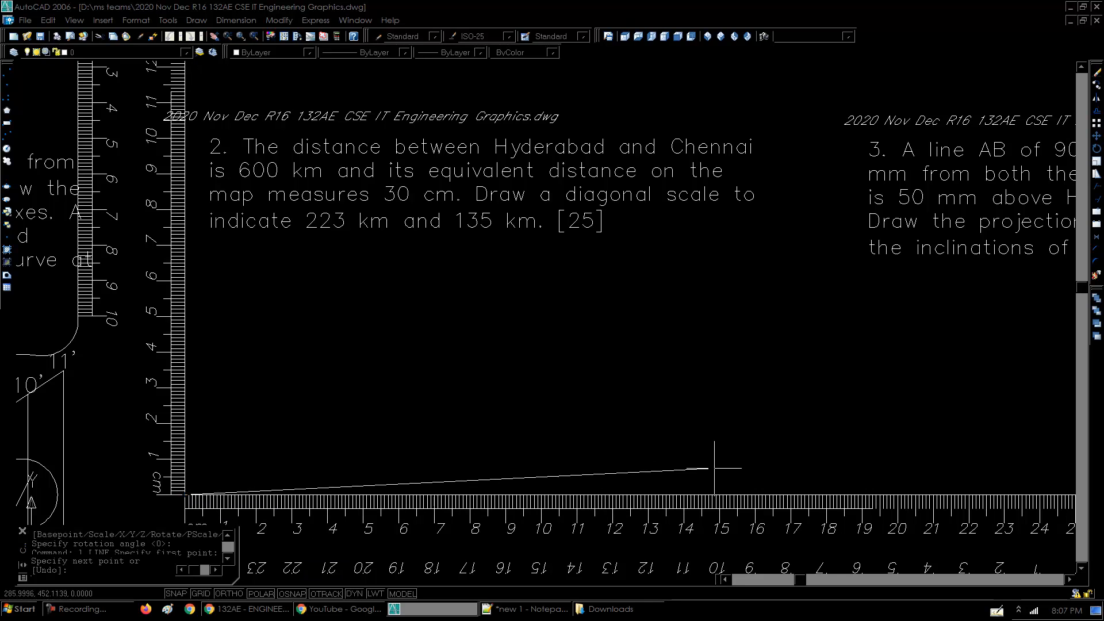
{"action": "left_click", "coordinate": [720, 492]}
{"action": "key", "text": "Return"}
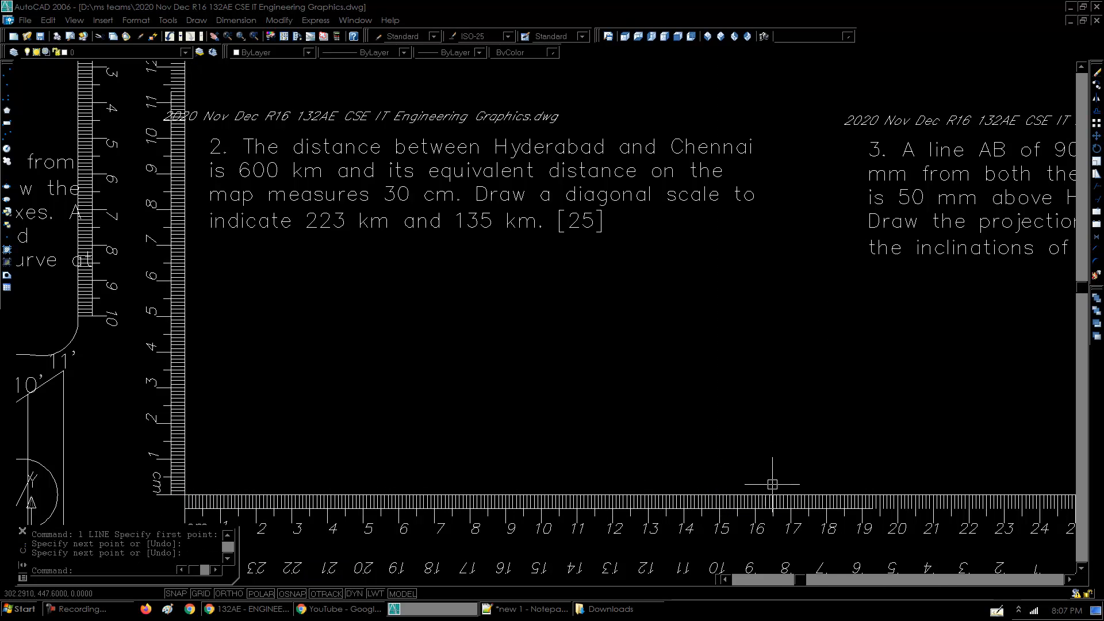
{"action": "left_click", "coordinate": [779, 504]}
{"action": "type", "text": "e"}
{"action": "key", "text": "Return"}
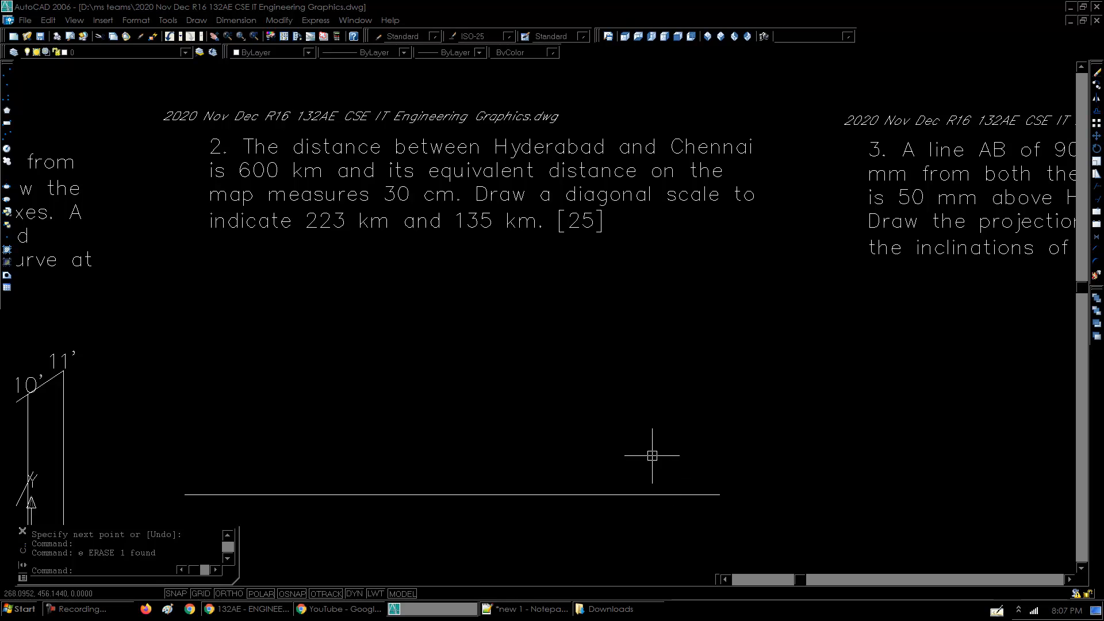
{"action": "middle_click_drag", "start_coordinate": [635, 451], "coordinate": [600, 423]}
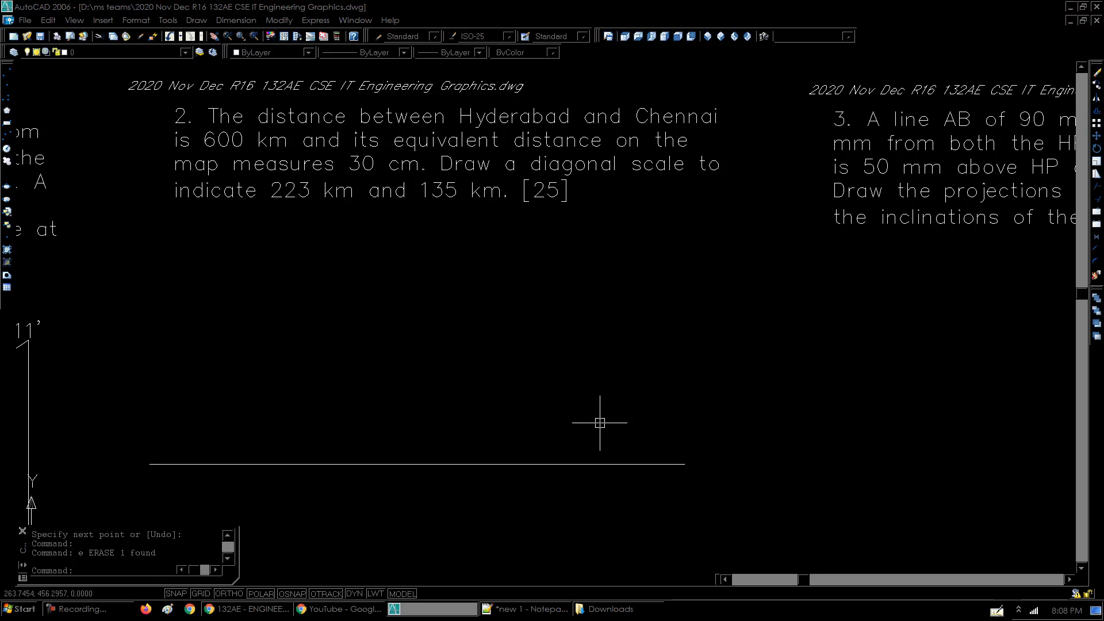
{"action": "left_click", "coordinate": [600, 423]}
{"action": "type", "text": "u"}
{"action": "key", "text": "Return"}
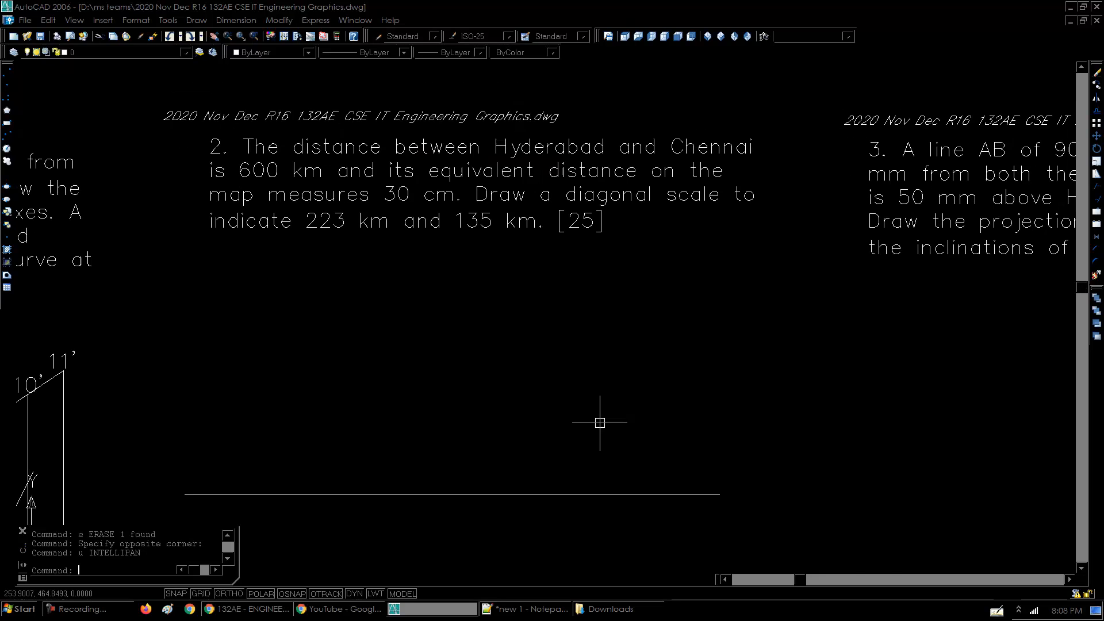
{"action": "key", "text": "Return"}
- Place points on the base line at the ruler's 5 cm and 10 cm marks
{"action": "middle_click_drag", "start_coordinate": [564, 451], "coordinate": [565, 433]}
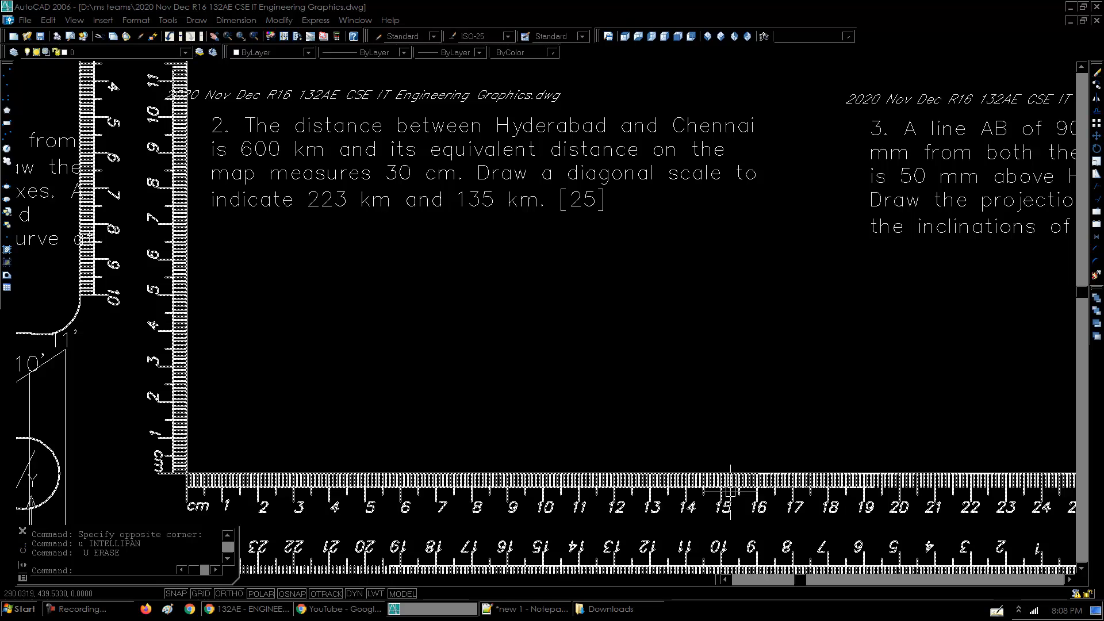
{"action": "type", "text": "po"}
{"action": "key", "text": "Return"}
{"action": "left_click", "coordinate": [365, 473]}
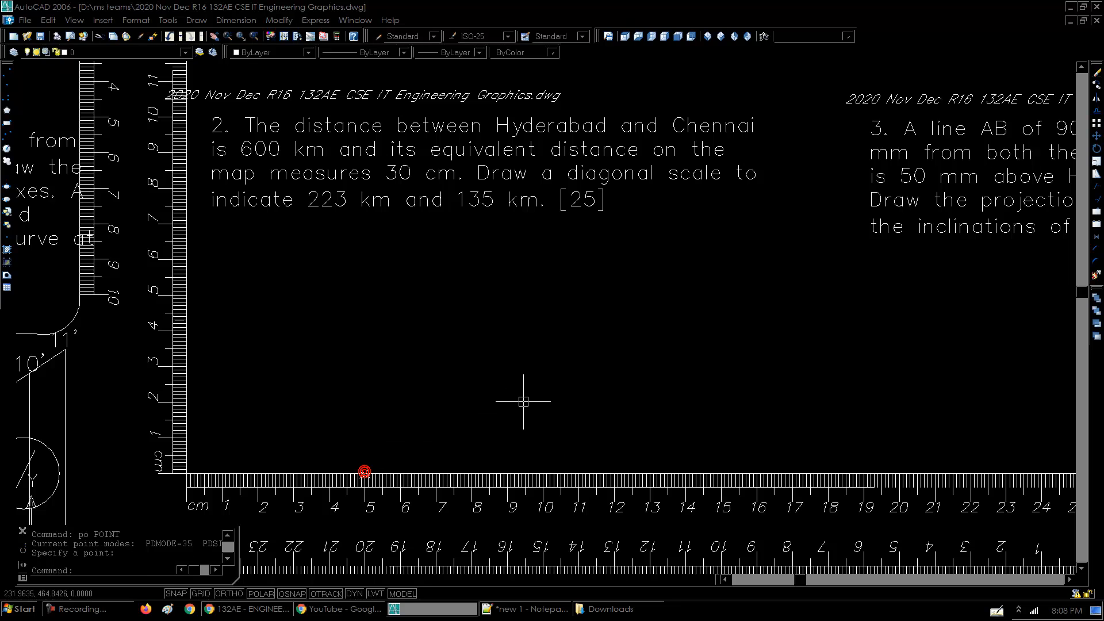
{"action": "key", "text": "Return"}
{"action": "left_click", "coordinate": [543, 473]}
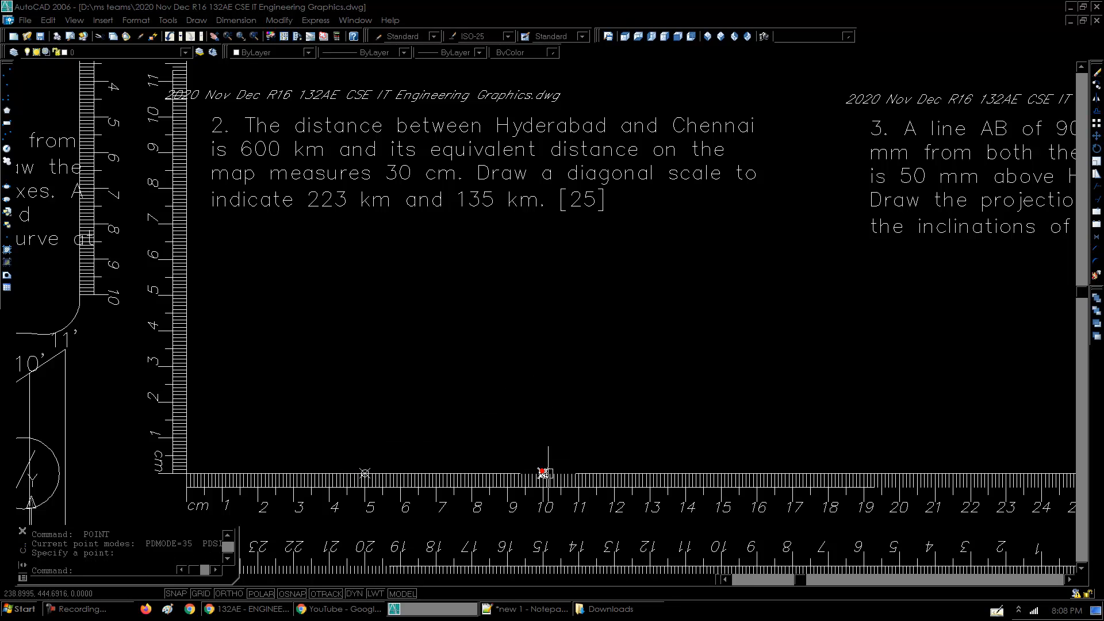
- Erase the L-shaped ruler block, keeping the base line and its two division points
{"action": "left_click", "coordinate": [603, 503]}
{"action": "left_click", "coordinate": [572, 504]}
{"action": "type", "text": "e"}
{"action": "key", "text": "Return"}
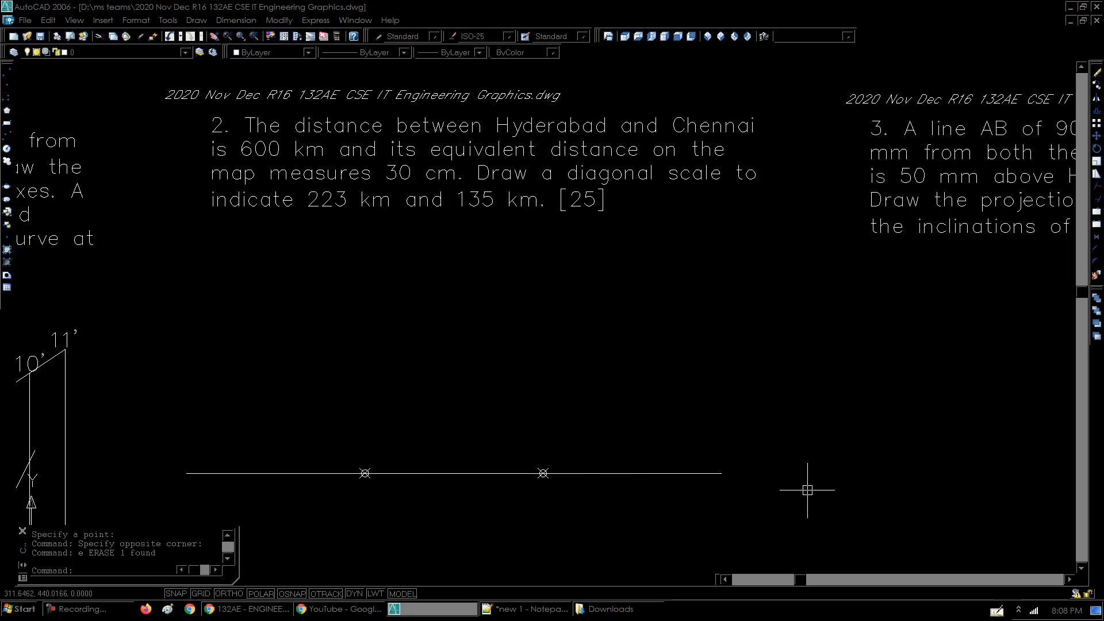
- Highlight the words "diagonal scale" in the text of question 2, and leave the text unedited
{"action": "double_click", "coordinate": [610, 172]}
{"action": "left_click_drag", "start_coordinate": [568, 174], "coordinate": [714, 174]}
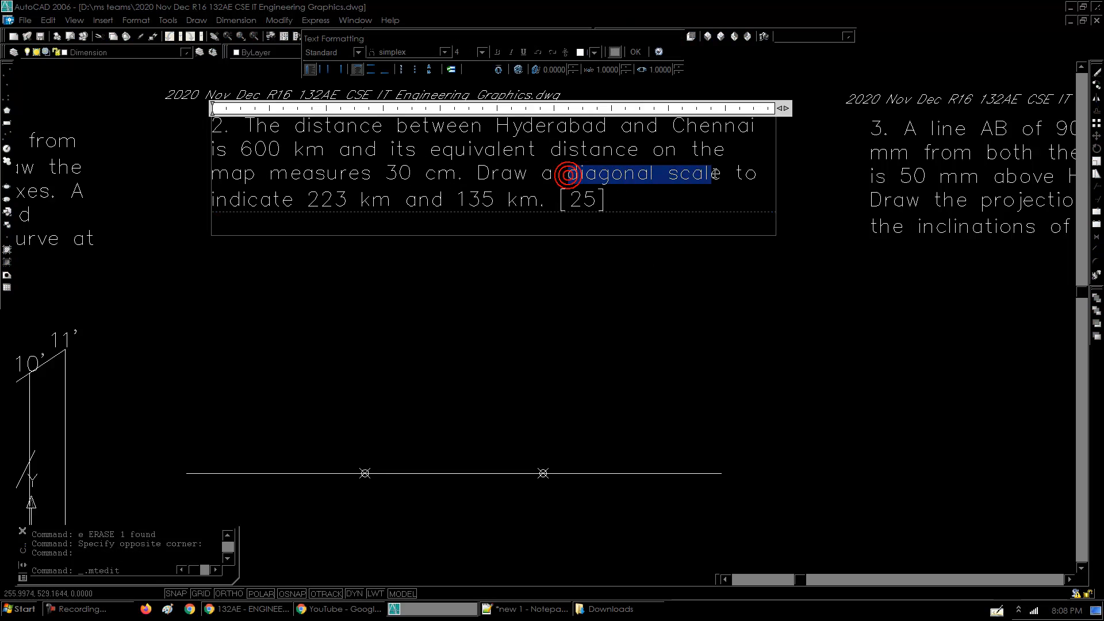
{"action": "left_click", "coordinate": [708, 315]}
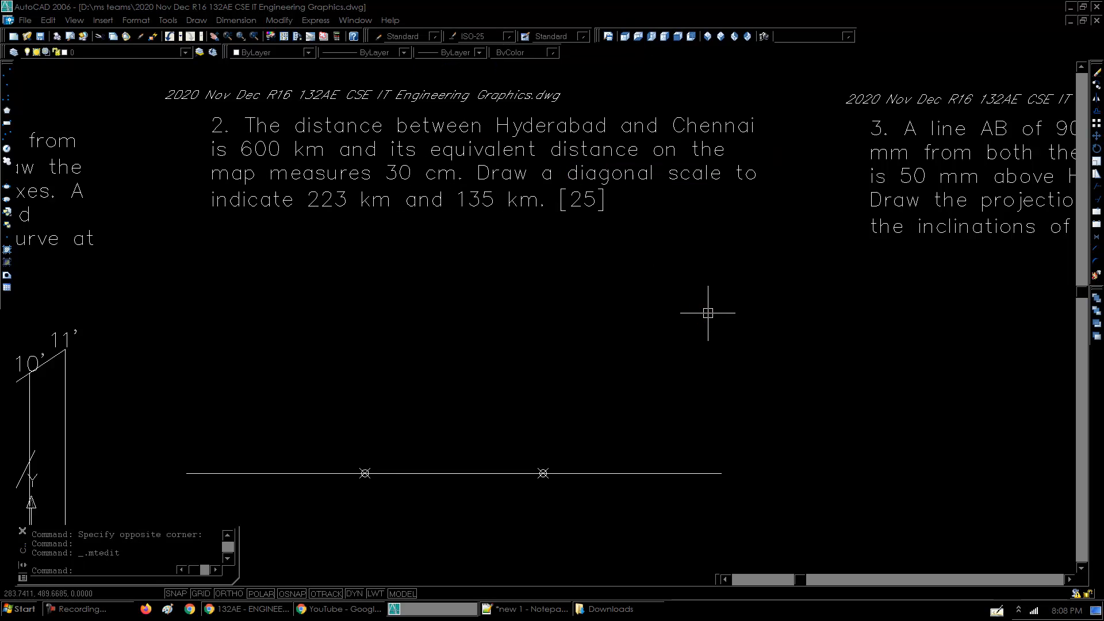
- Offset the 15 cm base line upward by 50 mm
{"action": "type", "text": "o"}
{"action": "key", "text": "Return"}
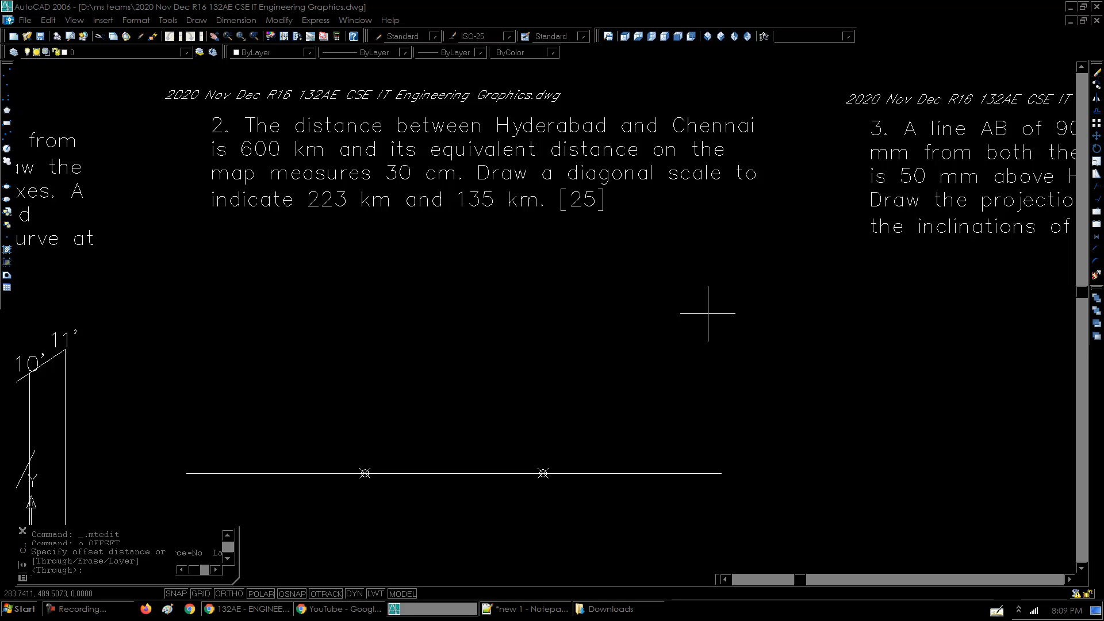
{"action": "type", "text": "10"}
{"action": "key", "text": "Return"}
{"action": "left_click", "coordinate": [654, 472]}
{"action": "left_click", "coordinate": [628, 342]}
{"action": "right_click", "coordinate": [628, 343]}
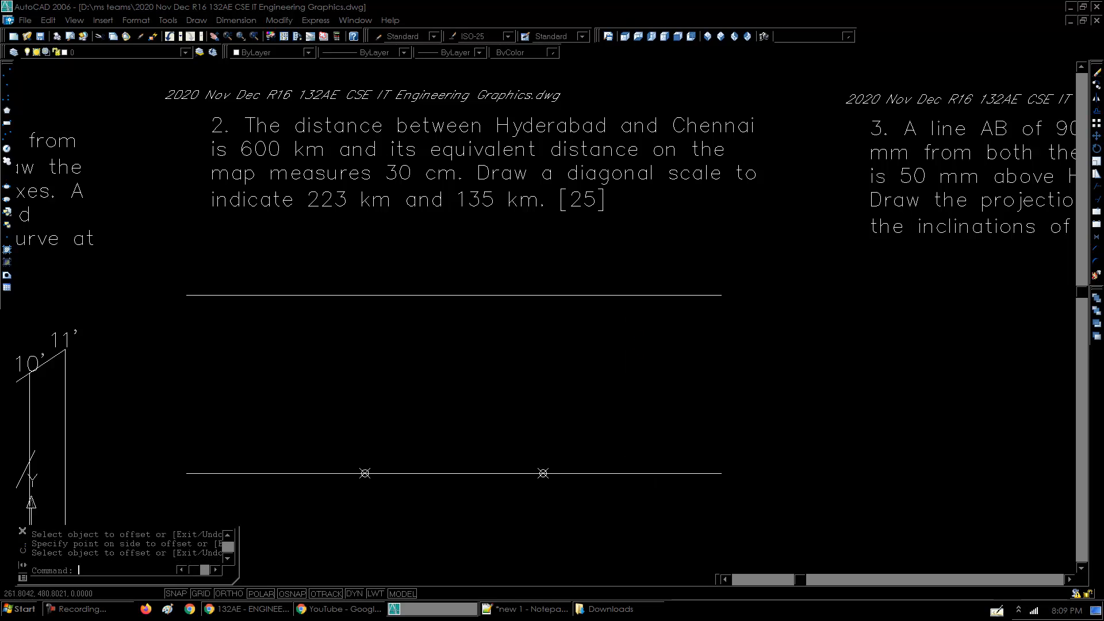
- Close both ends of the scale rectangle with vertical lines joining the base line and its offset copy
{"action": "type", "text": "l LINE Specify first point:"}
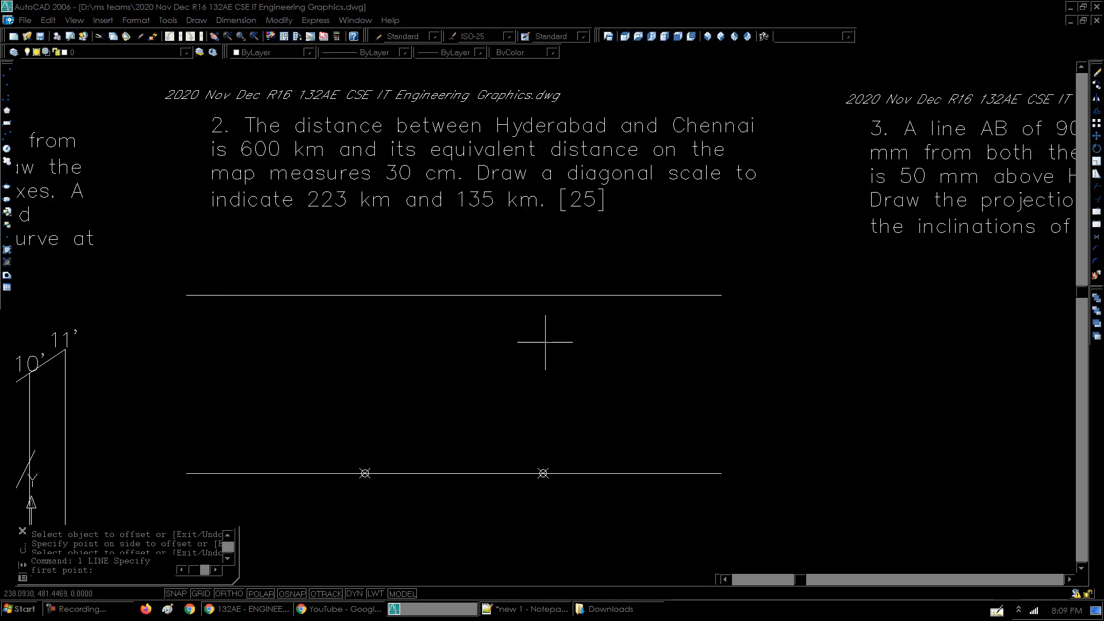
{"action": "key", "text": "Return"}
{"action": "left_click", "coordinate": [186, 295]}
{"action": "left_click", "coordinate": [186, 473]}
{"action": "key", "text": "Return"}
{"action": "key", "text": "Return"}
{"action": "left_click", "coordinate": [721, 295]}
{"action": "left_click", "coordinate": [712, 474]}
{"action": "key", "text": "Return"}
- Draw vertical lines from the two division points on the base up to the upper line
{"action": "key", "text": "Return"}
{"action": "left_click", "coordinate": [542, 473]}
{"action": "left_click", "coordinate": [532, 292]}
{"action": "key", "text": "Return"}
{"action": "key", "text": "Return"}
{"action": "left_click", "coordinate": [365, 473]}
{"action": "left_click", "coordinate": [365, 295]}
{"action": "key", "text": "Return"}
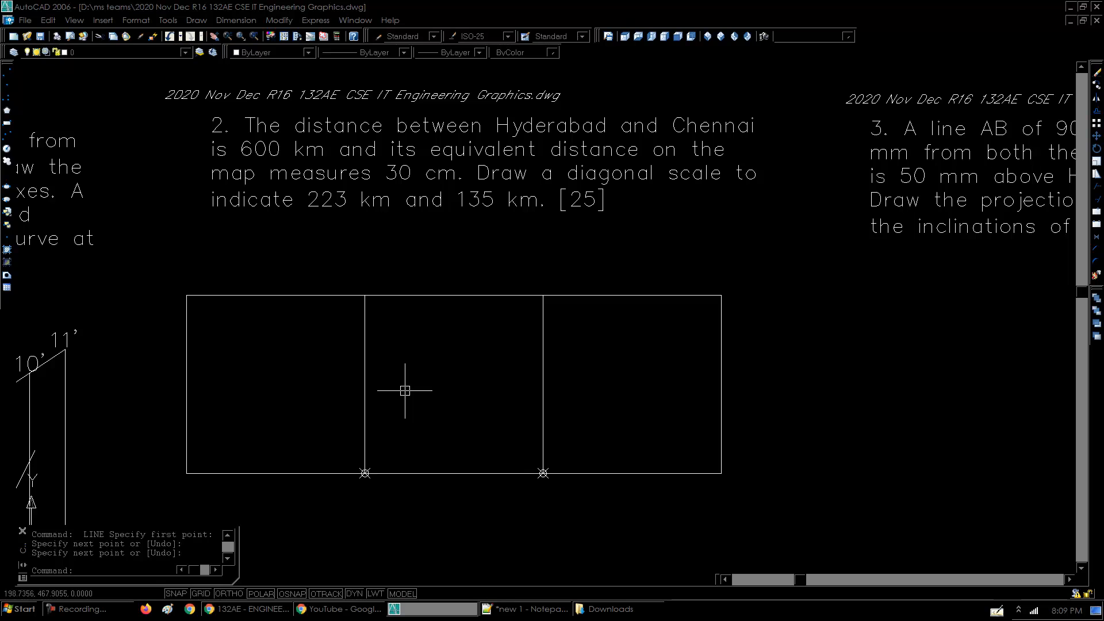
- Review which object snap modes are enabled in the drafting settings
{"action": "middle_click_drag", "start_coordinate": [405, 414], "coordinate": [427, 419]}
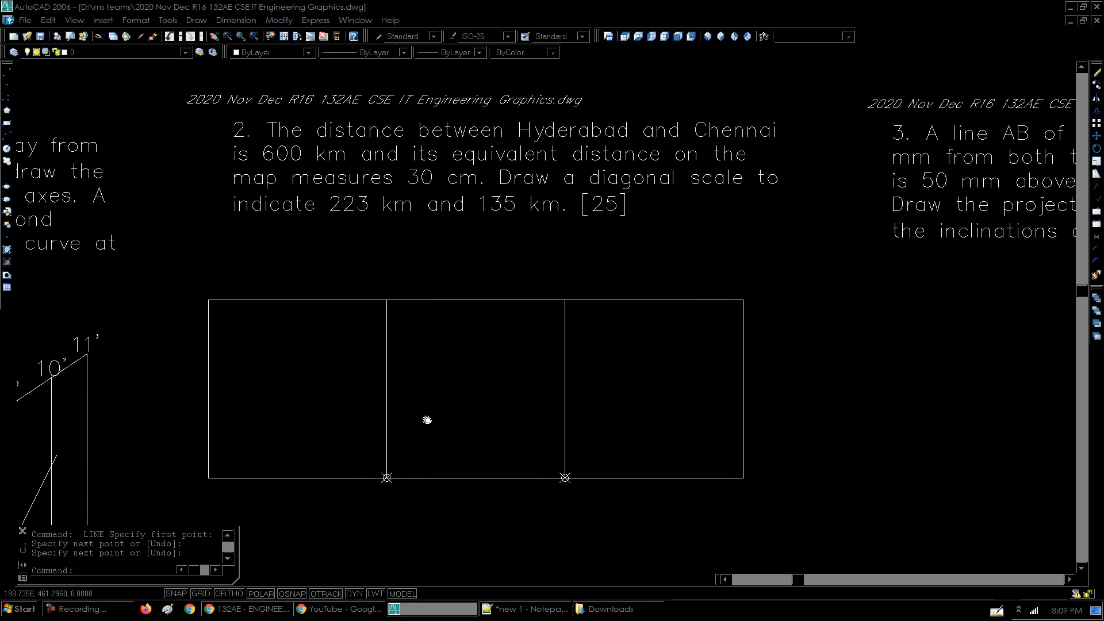
{"action": "left_click", "coordinate": [298, 594]}
{"action": "left_click", "coordinate": [294, 594]}
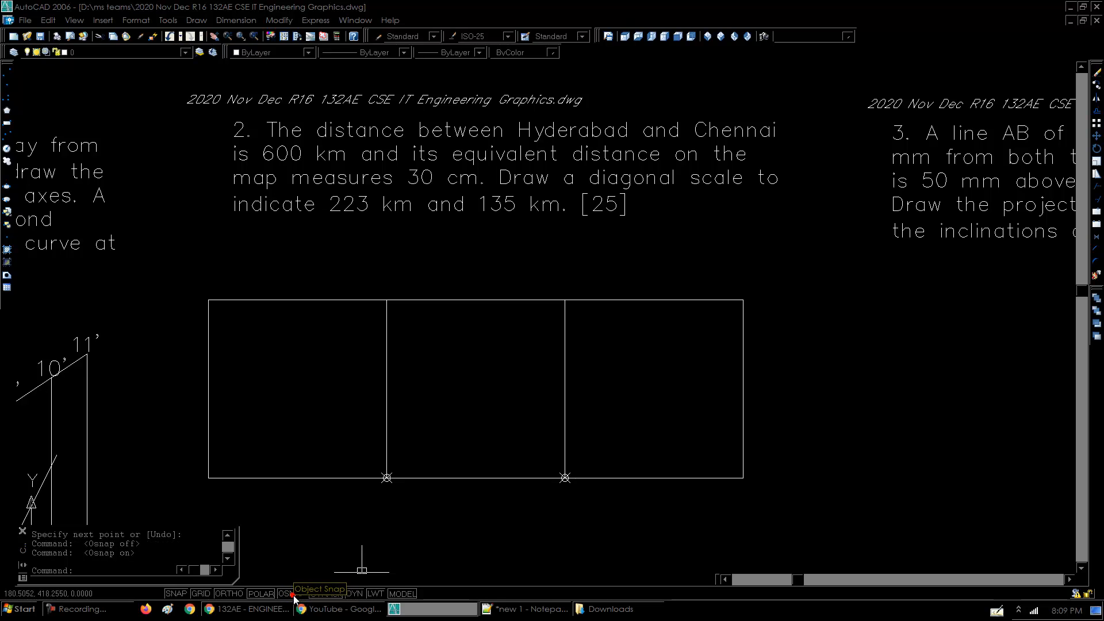
{"action": "right_click", "coordinate": [309, 592]}
{"action": "left_click", "coordinate": [333, 578]}
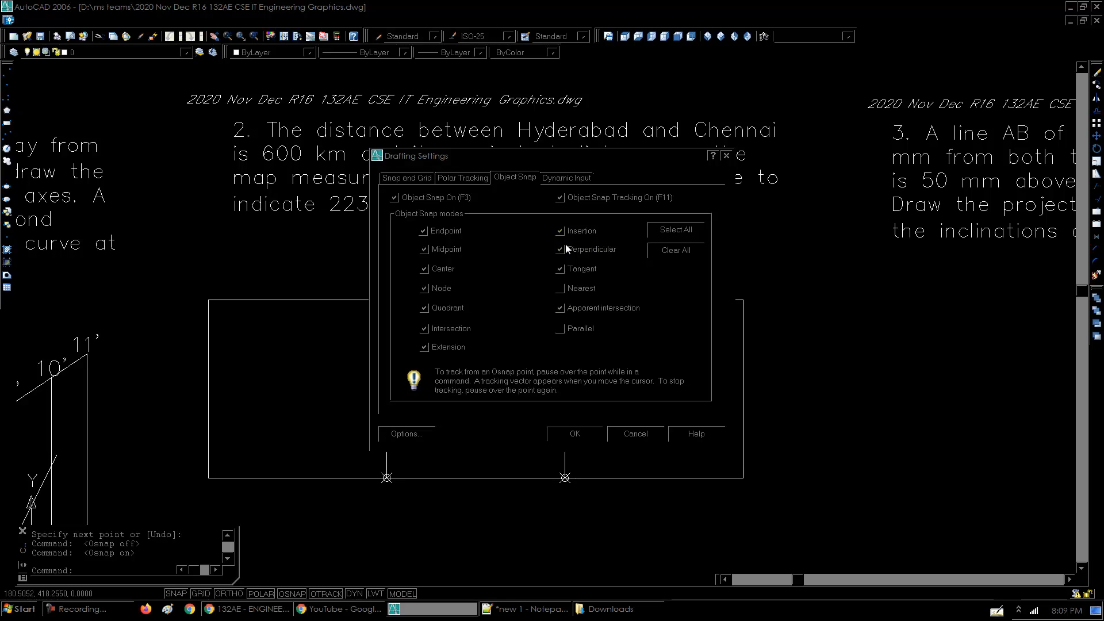
{"action": "left_click", "coordinate": [576, 434]}
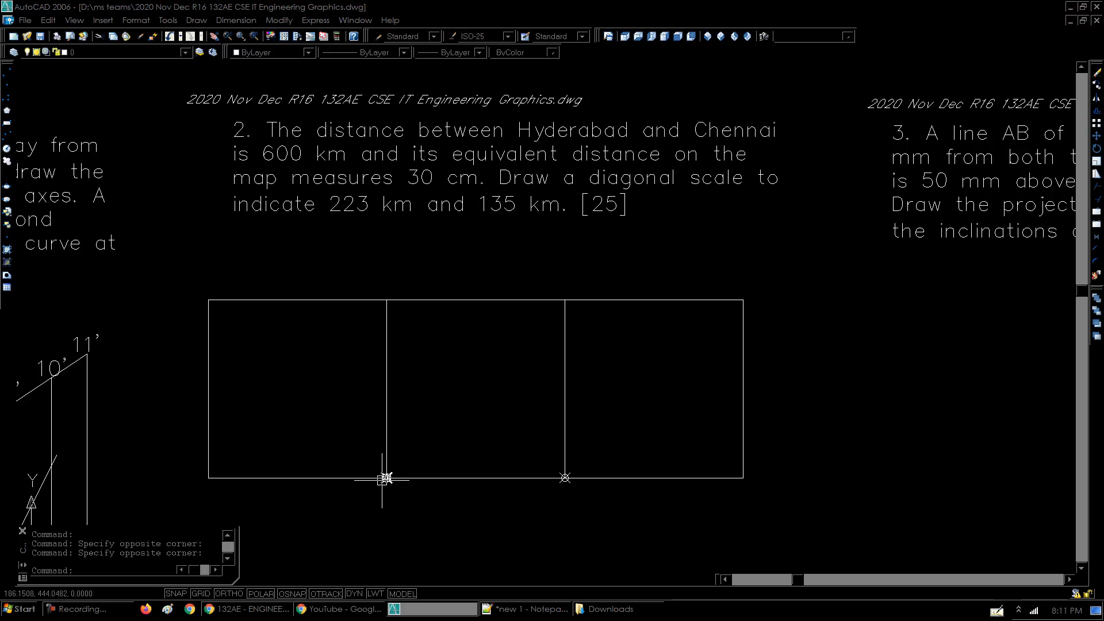
- Insert the drafter block at the lower-left corner of the scale rectangle, with its long ruler aligned to the base line
{"action": "type", "text": "i"}
{"action": "key", "text": "Return"}
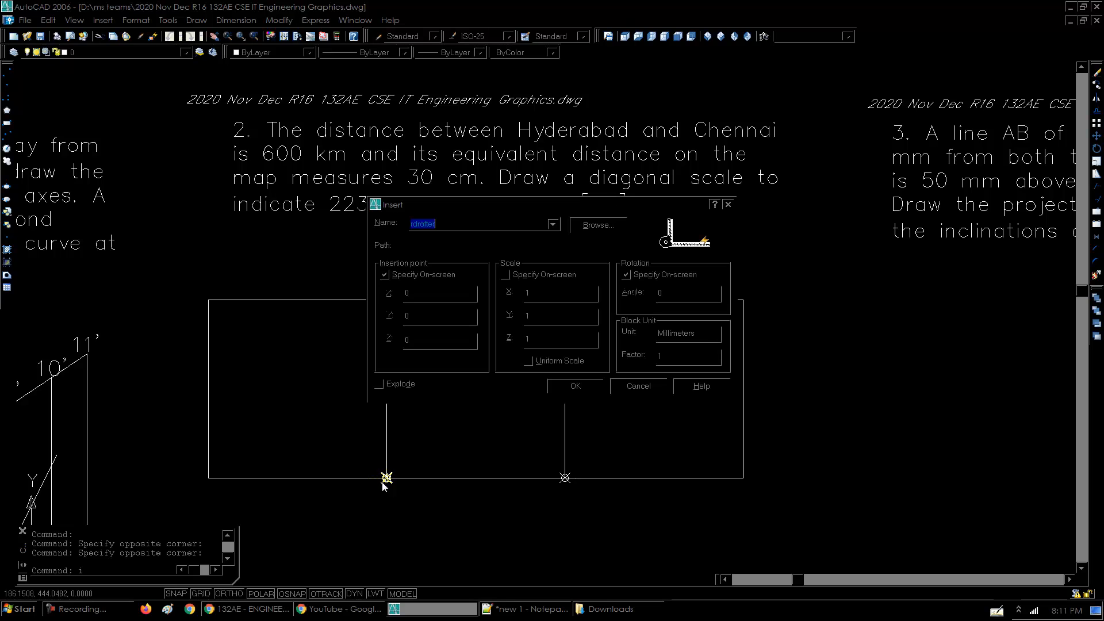
{"action": "left_click", "coordinate": [587, 385]}
{"action": "left_click", "coordinate": [205, 478]}
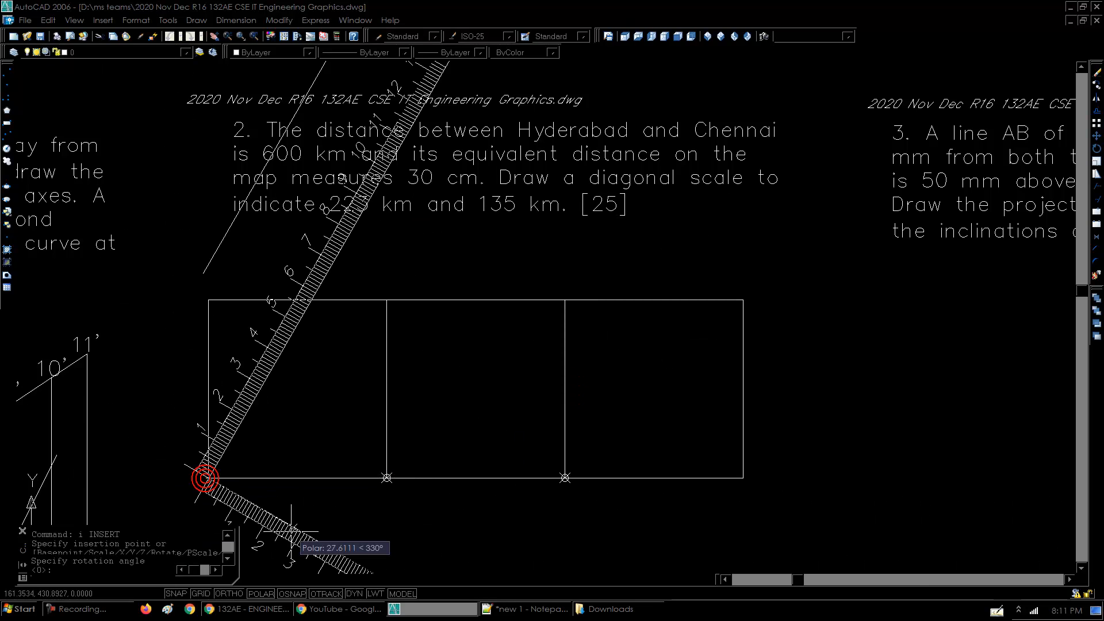
{"action": "left_click", "coordinate": [437, 478]}
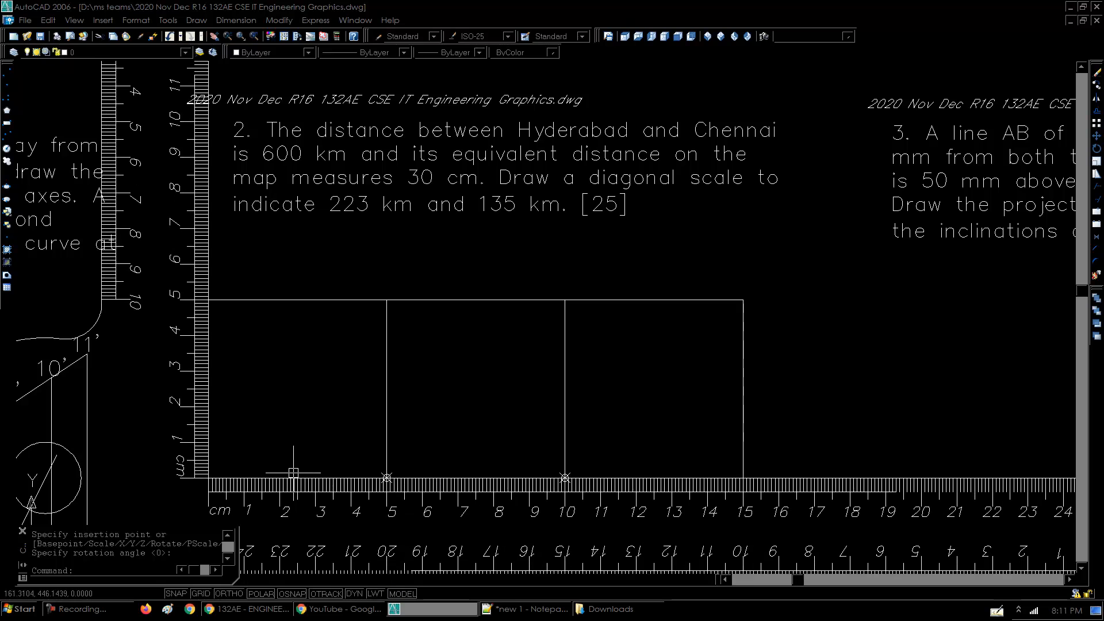
- Place points on the base line at the ruler's 0.5, 1 and 1.5 cm marks
{"action": "type", "text": "po"}
{"action": "key", "text": "Return"}
{"action": "left_click", "coordinate": [228, 478]}
{"action": "key", "text": "Return"}
{"action": "left_click", "coordinate": [244, 478]}
{"action": "key", "text": "Return"}
{"action": "left_click", "coordinate": [262, 477]}
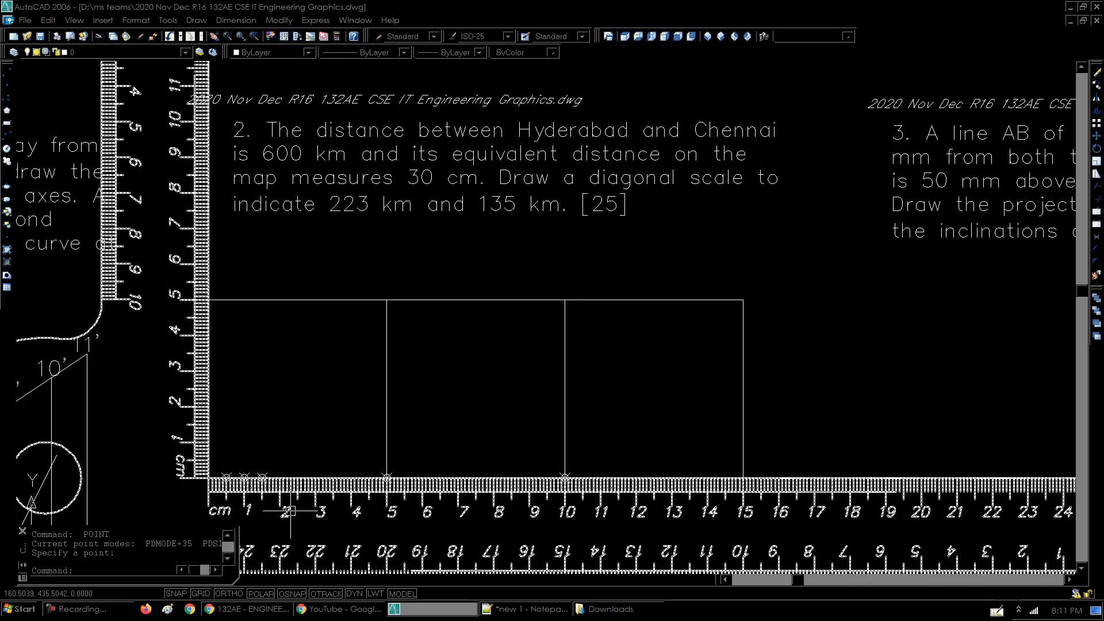
- Place points on the base line at the ruler's 2, 2.5, 3, 3.5, 4 and 4.5 cm marks
{"action": "type", "text": "z ZOOM"}
{"action": "key", "text": "Return"}
{"action": "left_click", "coordinate": [435, 519]}
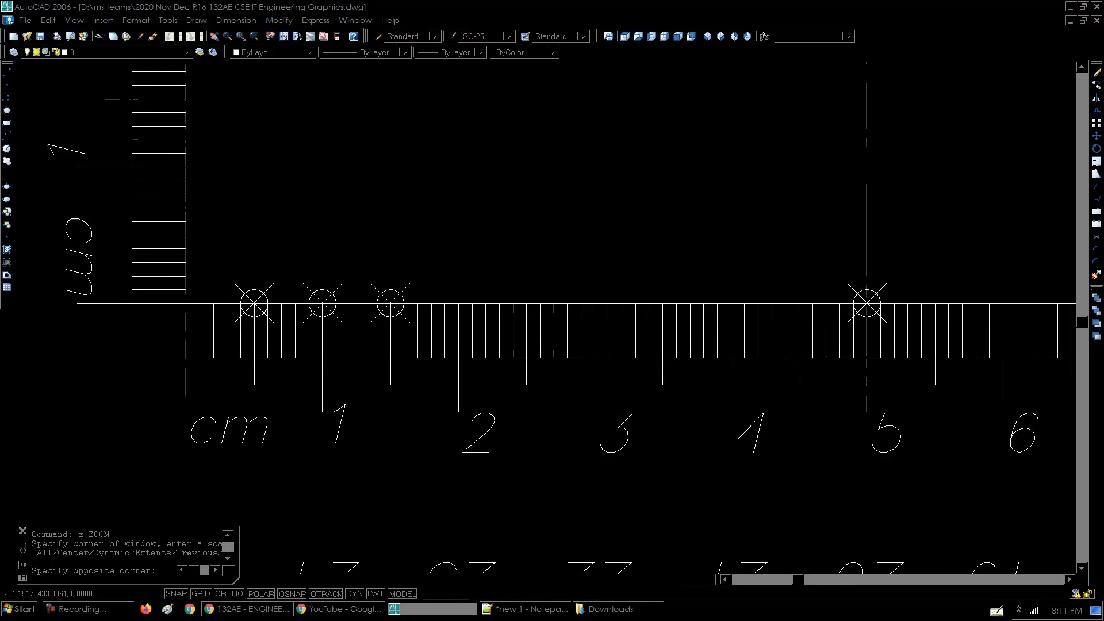
{"action": "type", "text": "po"}
{"action": "key", "text": "Return"}
{"action": "left_click", "coordinate": [466, 296]}
{"action": "key", "text": "Return"}
{"action": "left_click", "coordinate": [535, 296]}
{"action": "key", "text": "Return"}
{"action": "left_click", "coordinate": [605, 296]}
{"action": "key", "text": "Return"}
{"action": "left_click", "coordinate": [674, 297]}
{"action": "key", "text": "Return"}
{"action": "left_click", "coordinate": [744, 297]}
{"action": "key", "text": "Return"}
{"action": "left_click", "coordinate": [814, 297]}
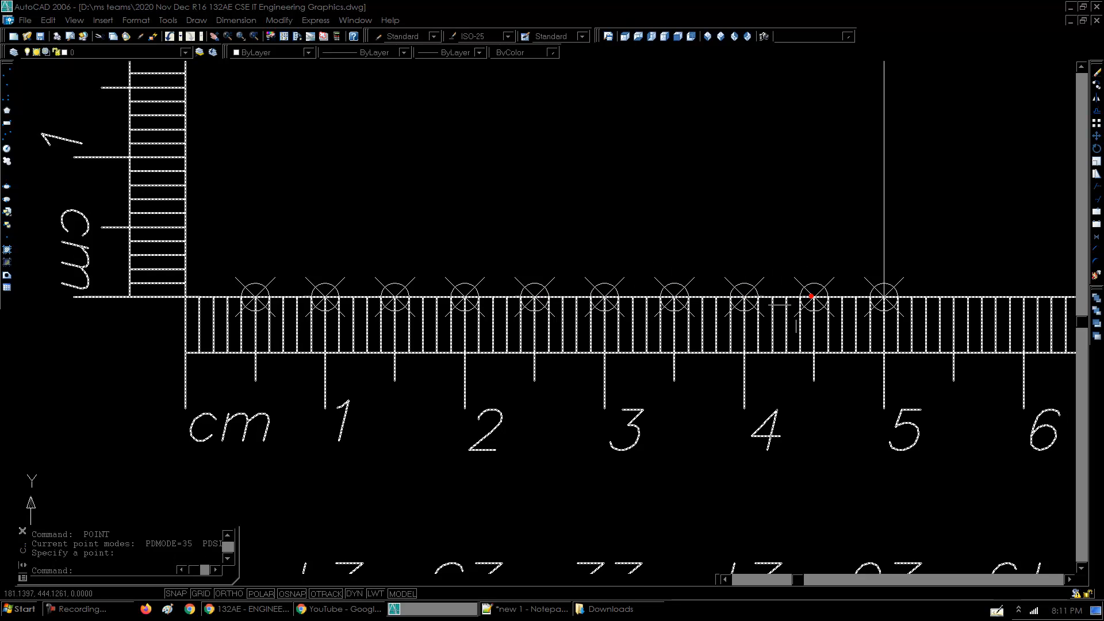
- Return to the previous view of question 2 and erase the drafter block from the scale
{"action": "type", "text": "z"}
{"action": "key", "text": "Return"}
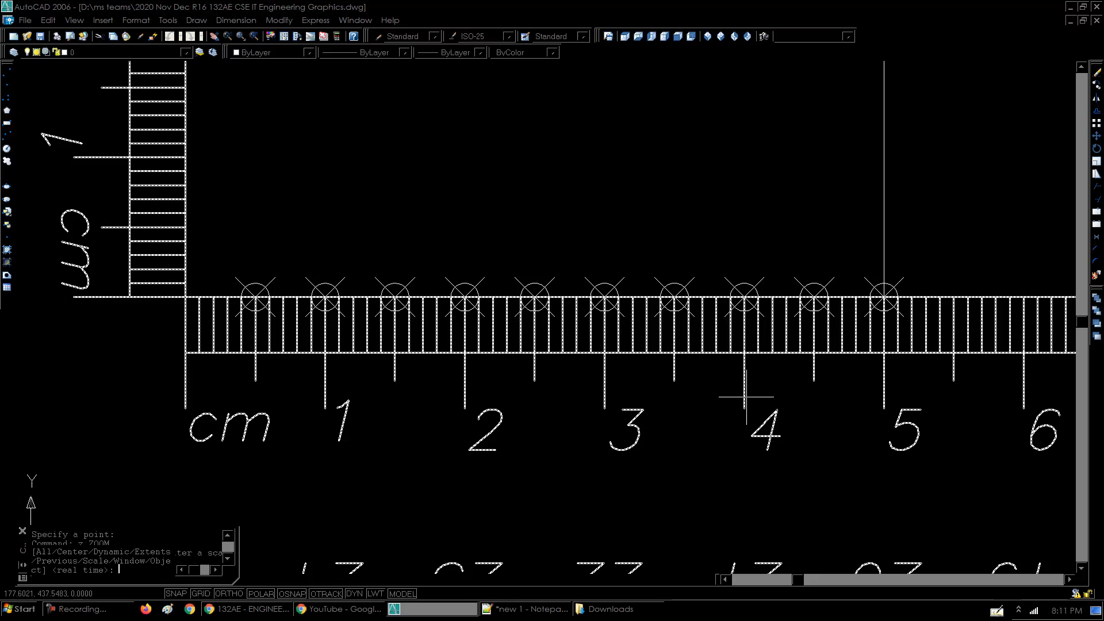
{"action": "type", "text": "p"}
{"action": "key", "text": "Return"}
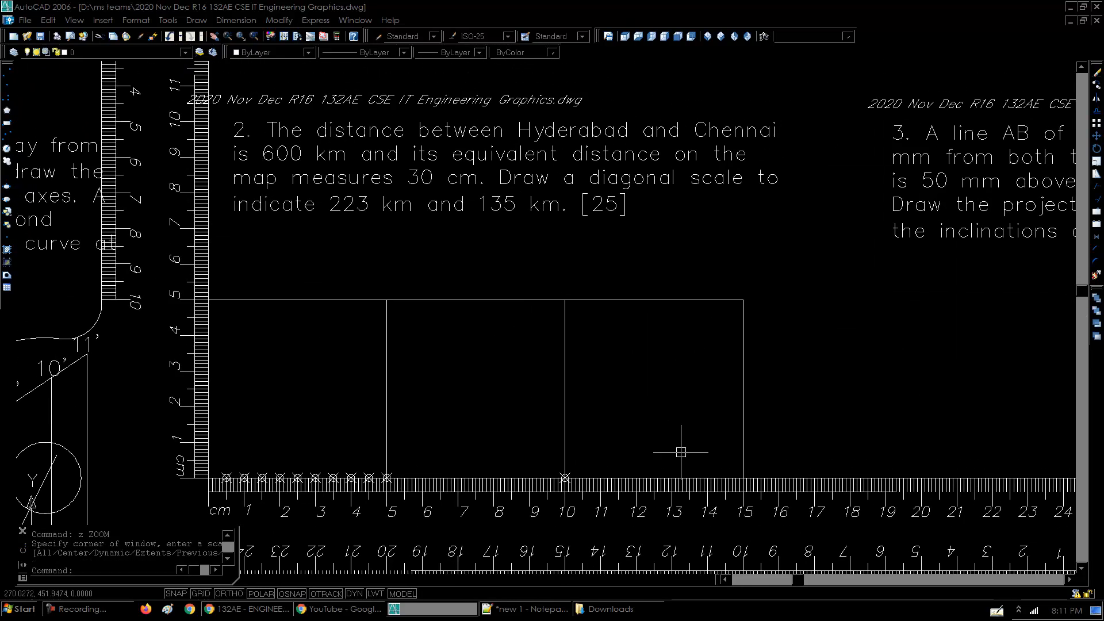
{"action": "left_click", "coordinate": [811, 483]}
{"action": "type", "text": "e"}
{"action": "key", "text": "Return"}
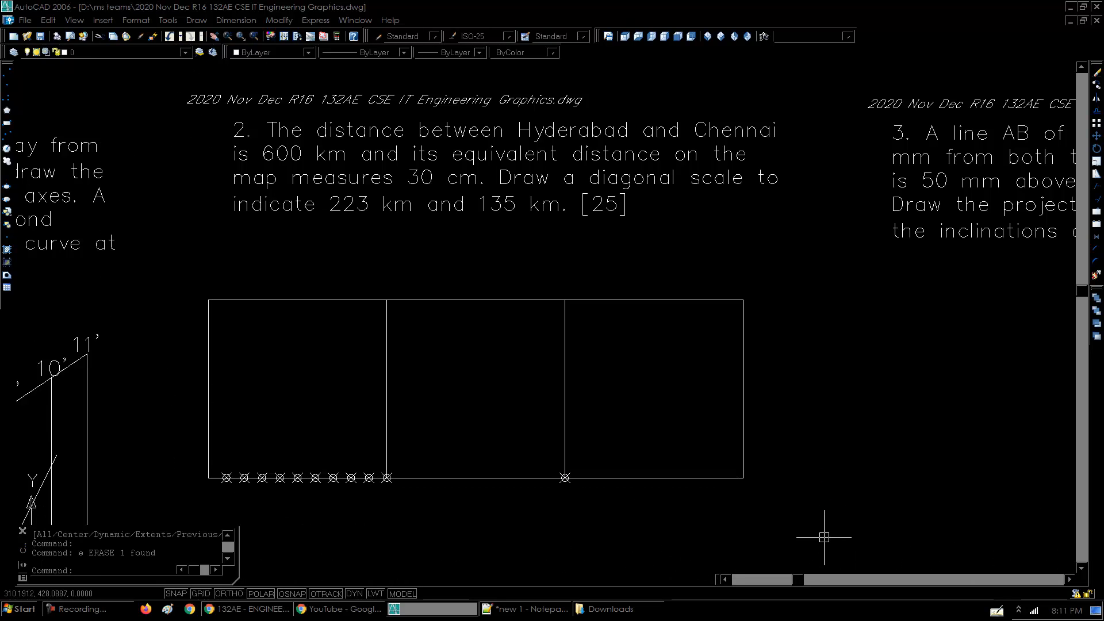
- Draw a diagonal line from the 0.5 cm point on the base to the upper-left corner of the scale rectangle
{"action": "type", "text": "l"}
{"action": "key", "text": "Return"}
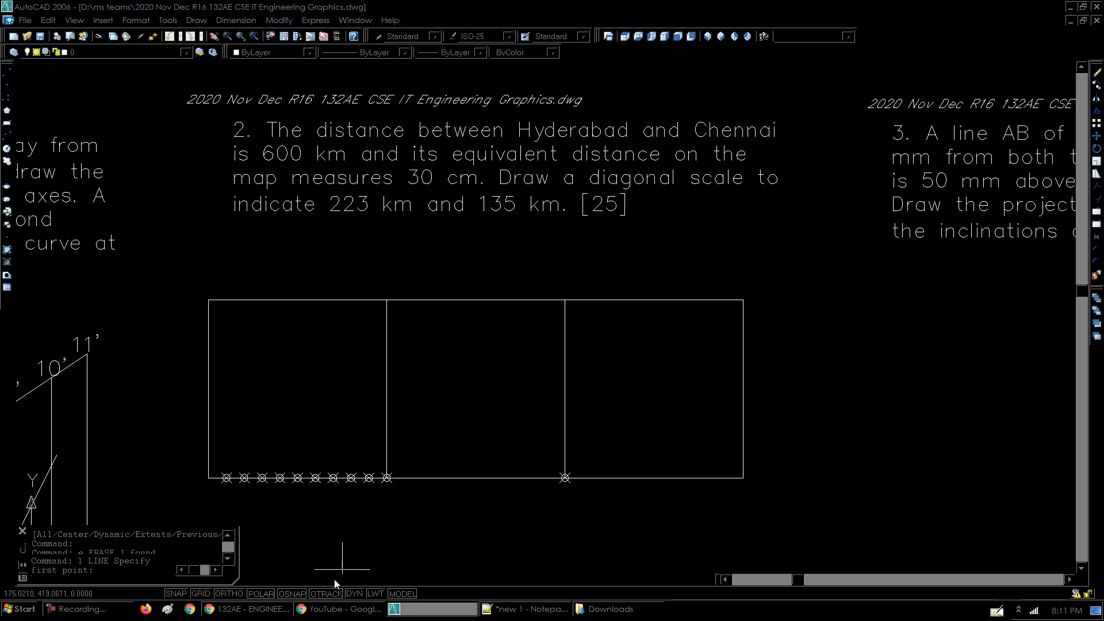
{"action": "left_click", "coordinate": [226, 478]}
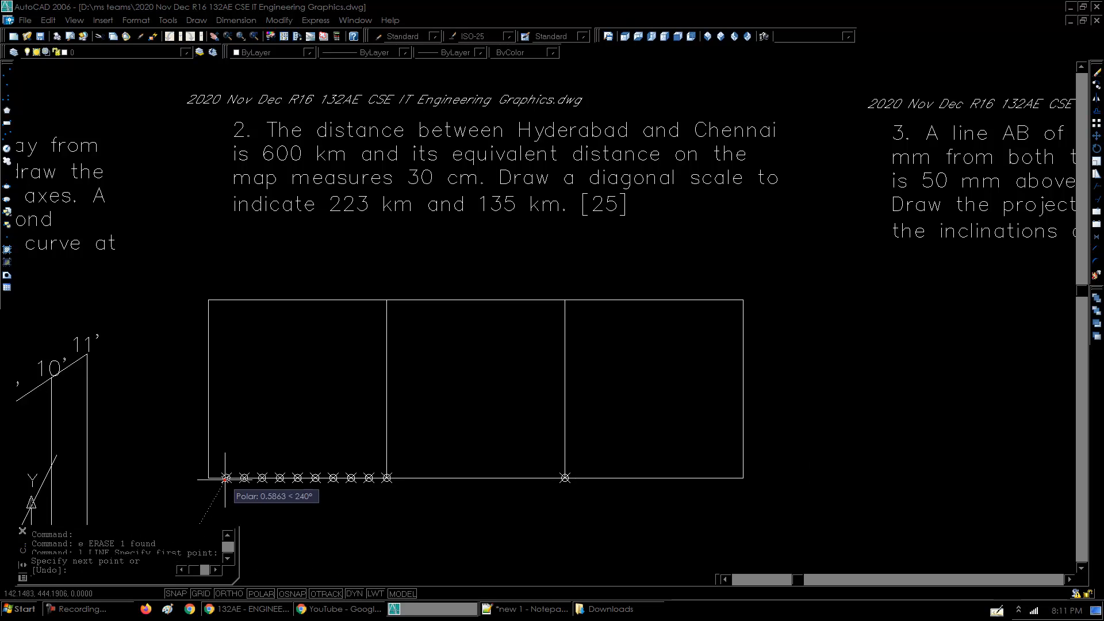
{"action": "left_click", "coordinate": [208, 301]}
{"action": "key", "text": "Return"}
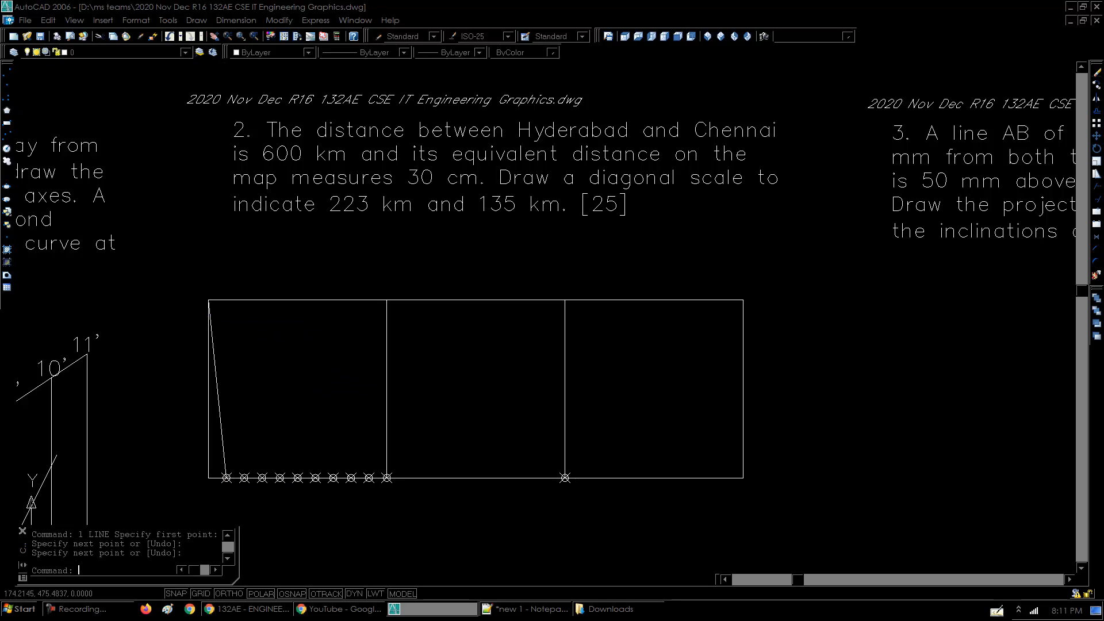
- Highlight "223 km and 135 km" in the text of question 2, and leave the text unedited
{"action": "left_click", "coordinate": [221, 431]}
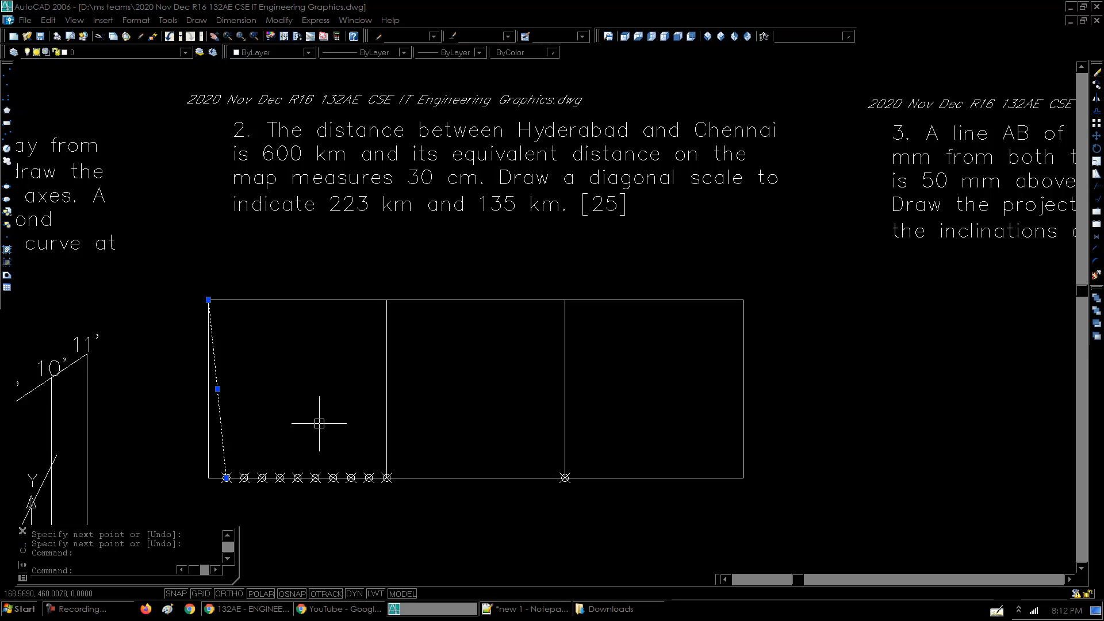
{"action": "double_click", "coordinate": [356, 206]}
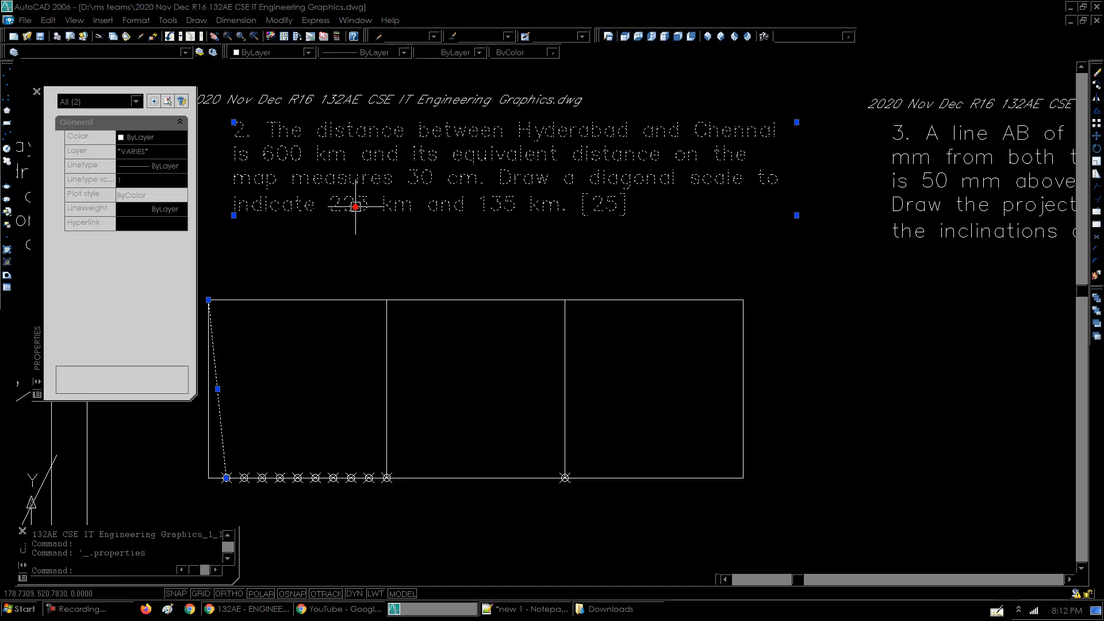
{"action": "key", "text": "Escape"}
{"action": "key", "text": "Escape"}
{"action": "left_click", "coordinate": [352, 208]}
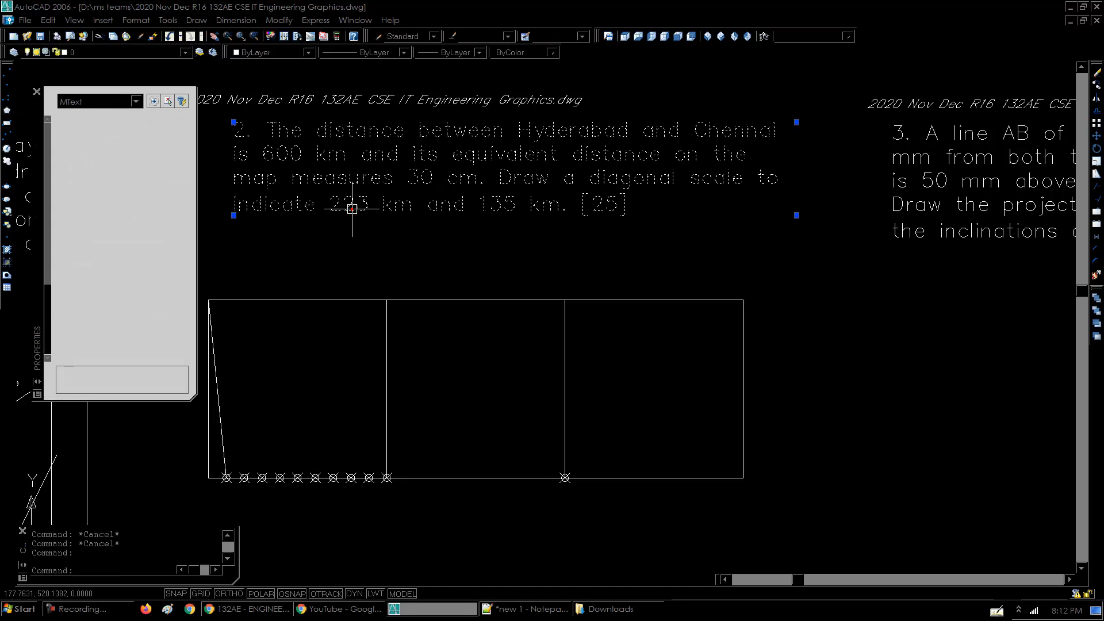
{"action": "double_click", "coordinate": [352, 208]}
{"action": "left_click_drag", "start_coordinate": [329, 204], "coordinate": [564, 205]}
{"action": "key", "text": "Escape"}
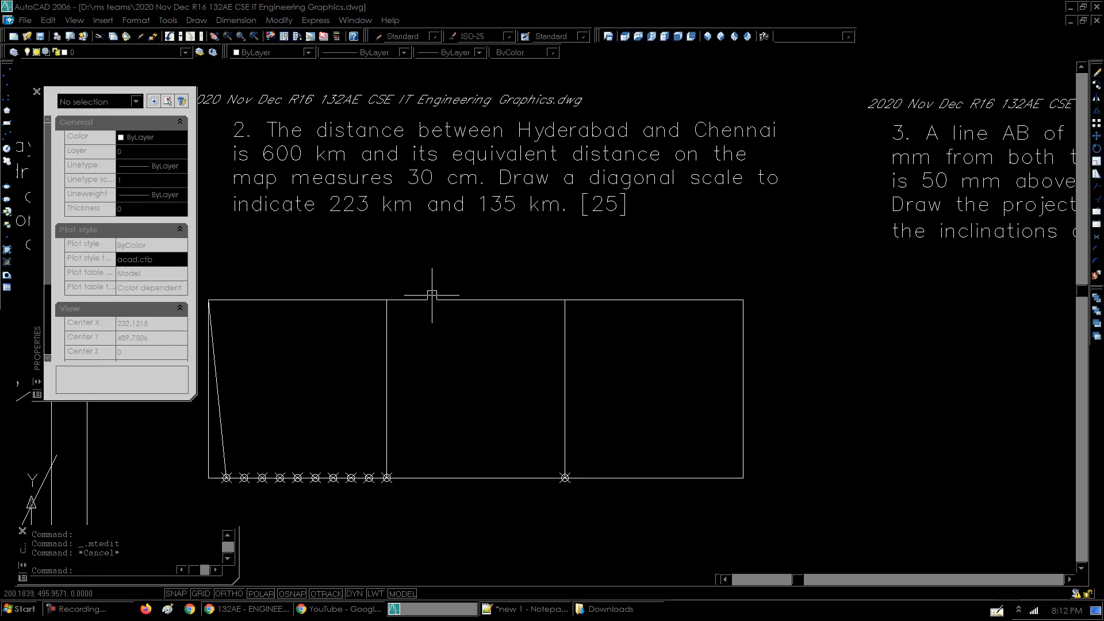
- Copy the first diagonal line from its base point to the 1, 1.5, 2 and 2.5 cm points
{"action": "left_click", "coordinate": [226, 441]}
{"action": "type", "text": "c"}
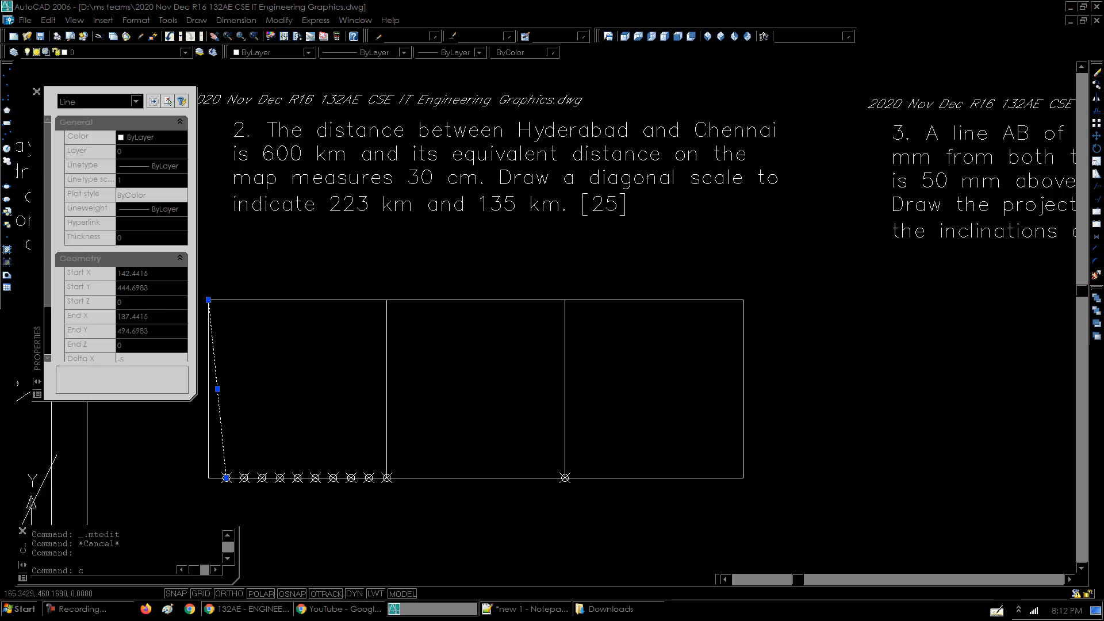
{"action": "key", "text": "Return"}
{"action": "left_click", "coordinate": [225, 477]}
{"action": "left_click", "coordinate": [243, 477]}
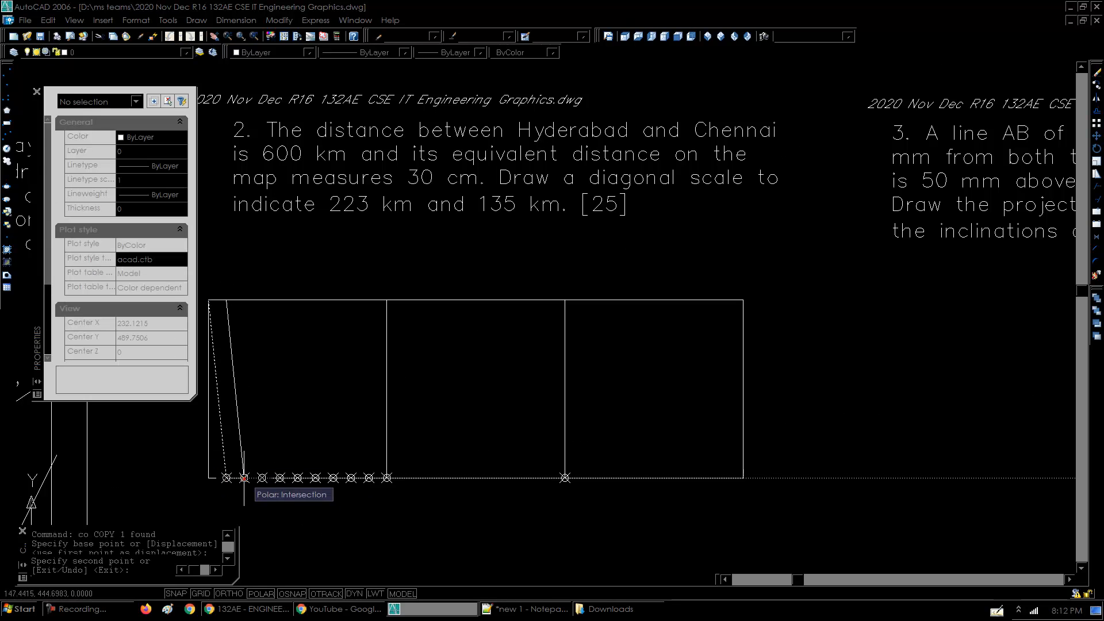
{"action": "left_click", "coordinate": [262, 478]}
{"action": "left_click", "coordinate": [280, 477]}
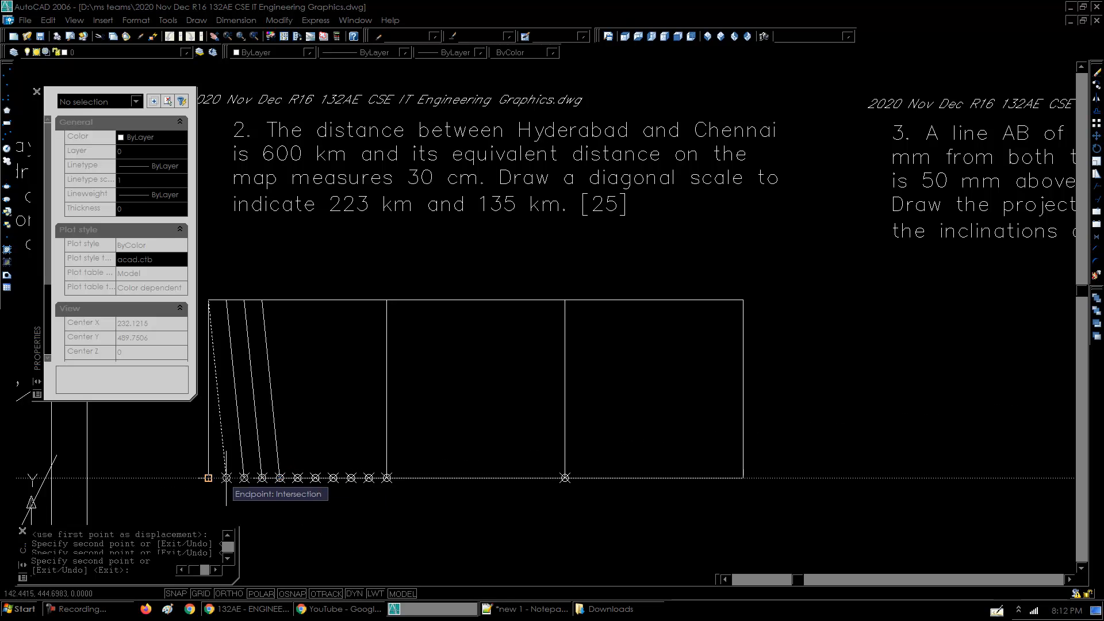
{"action": "left_click", "coordinate": [297, 477]}
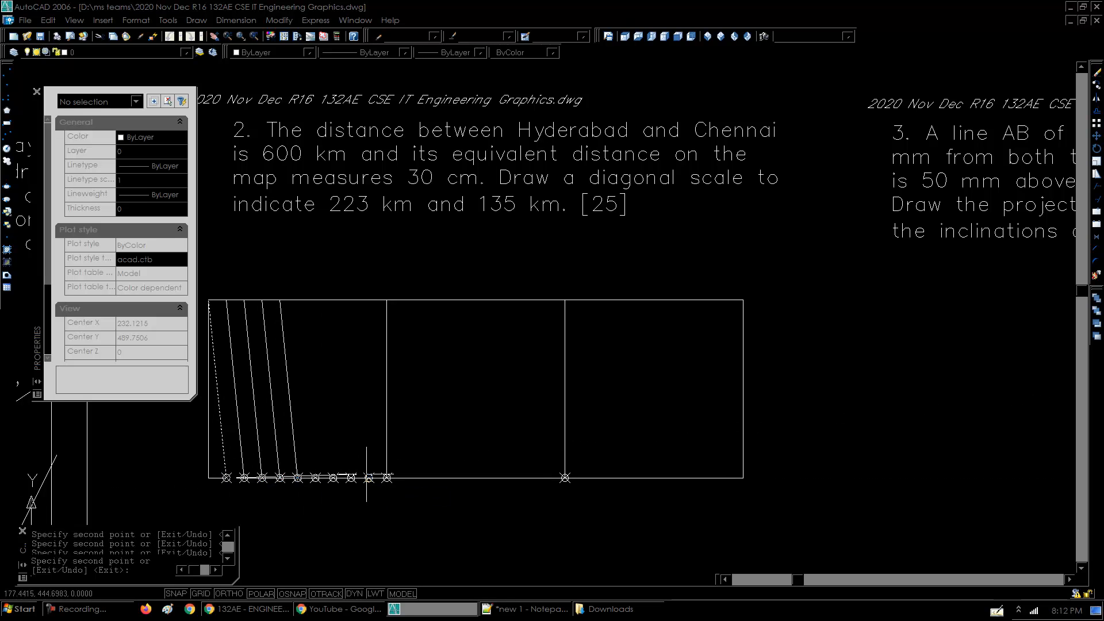
{"action": "key", "text": "Return"}
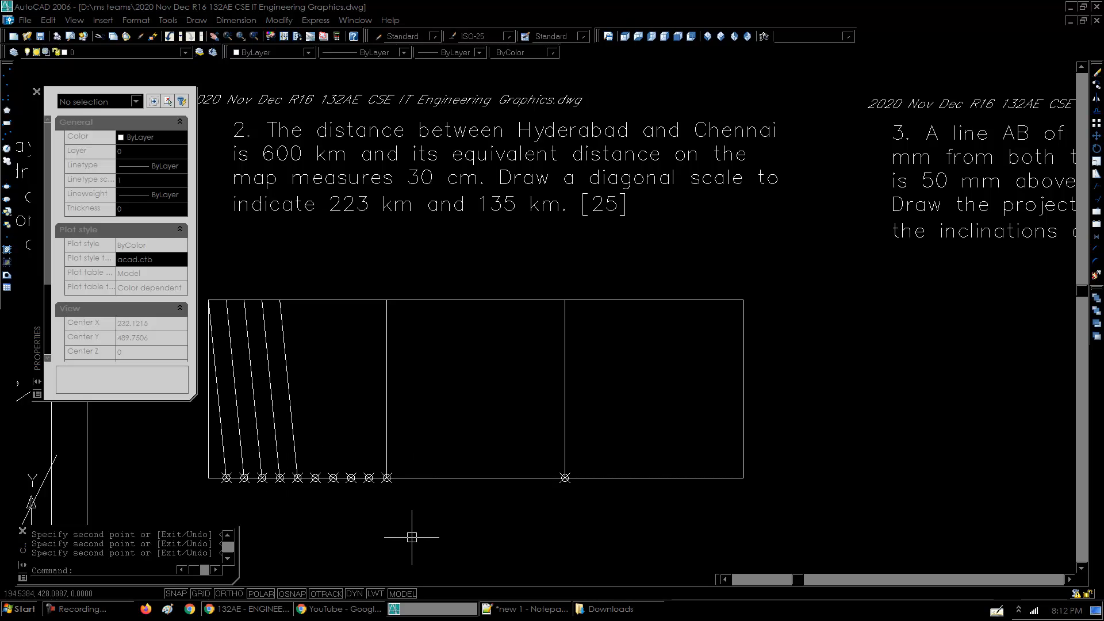
- Insert the drafter block at the 2.5 cm base point, rotated to align its ruler edge with the diagonal there
{"action": "type", "text": "i"}
{"action": "key", "text": "Return"}
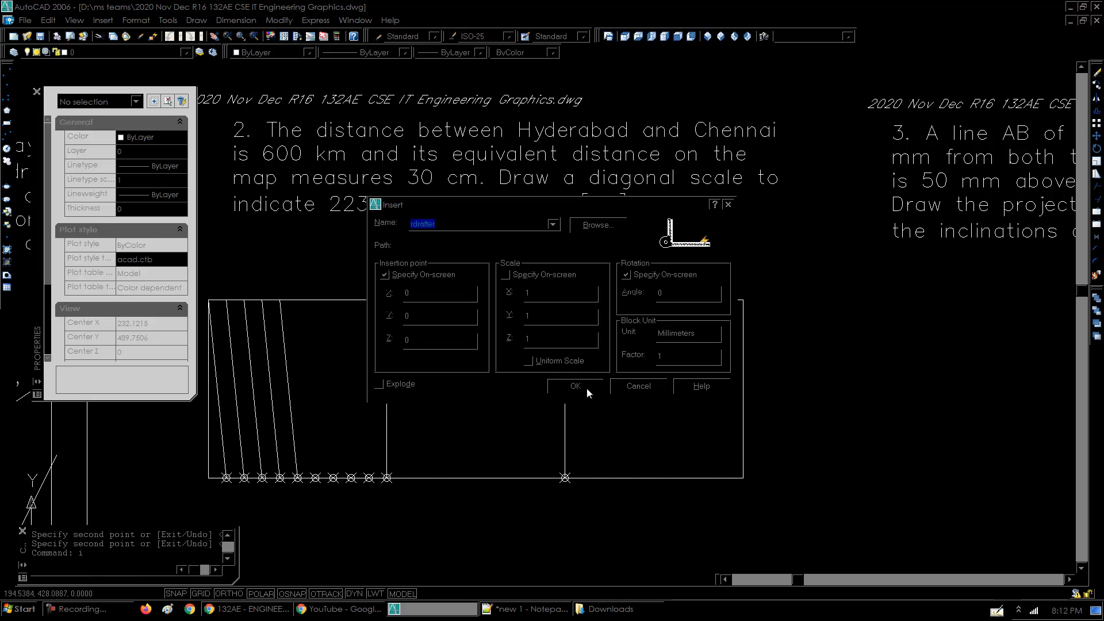
{"action": "left_click", "coordinate": [575, 386]}
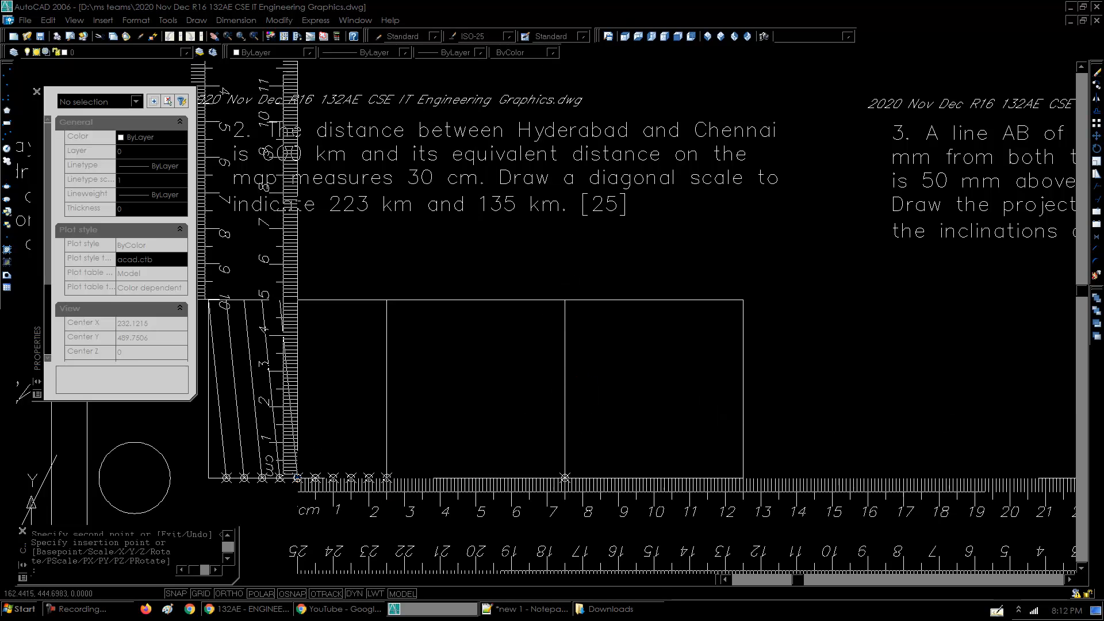
{"action": "left_click", "coordinate": [297, 478]}
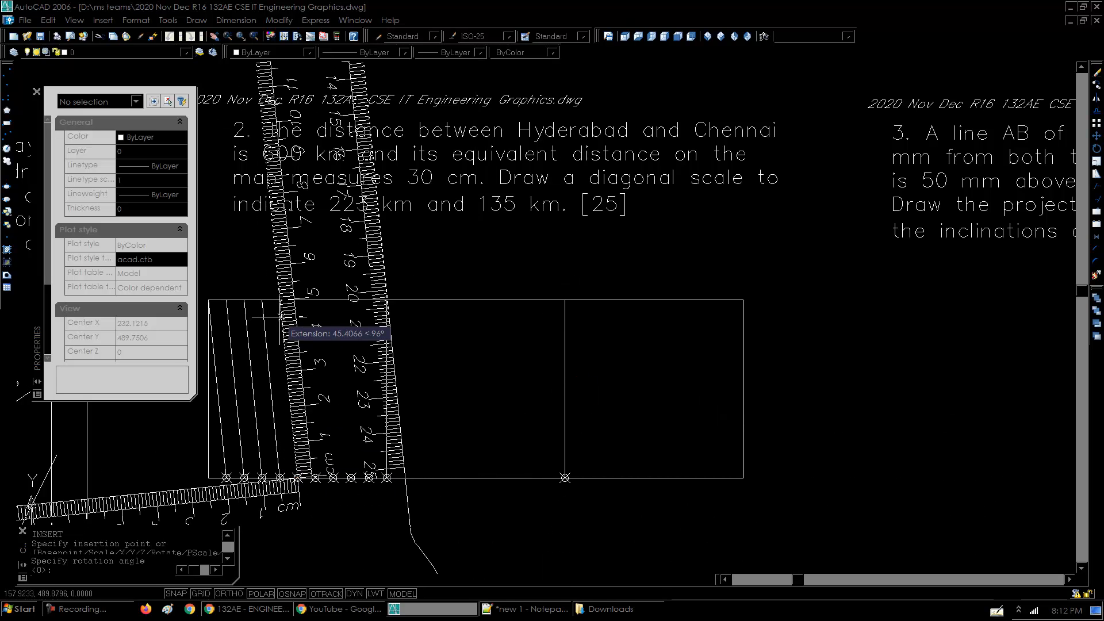
{"action": "left_click", "coordinate": [281, 316]}
- Move the tilted drafter block from the 2.5 cm point to the 3 cm point on the base line
{"action": "left_click", "coordinate": [358, 363]}
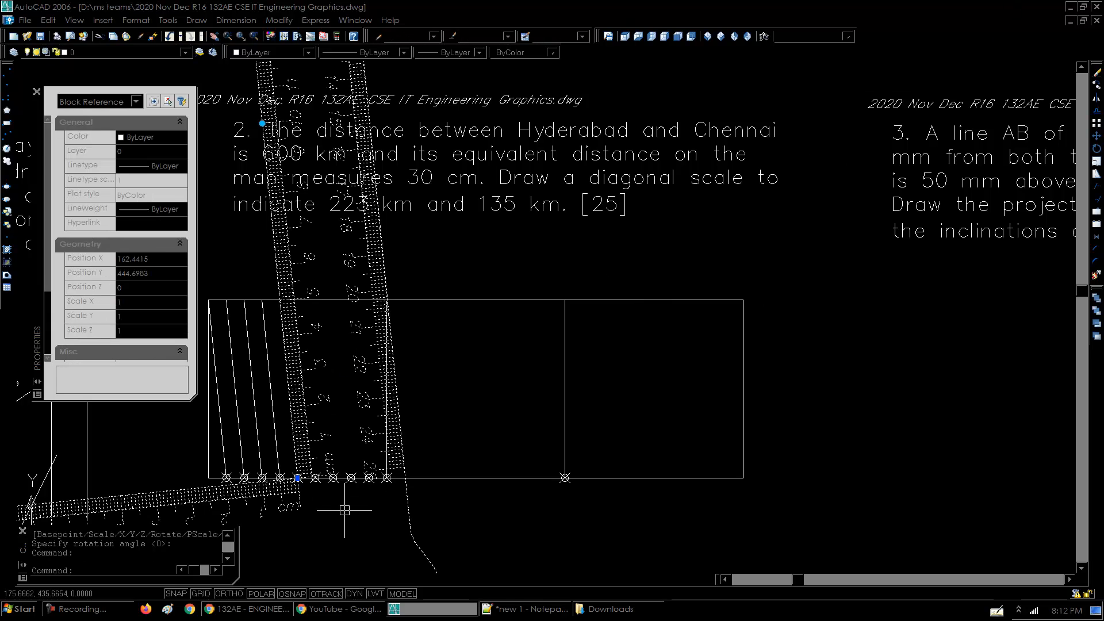
{"action": "left_click", "coordinate": [297, 478]}
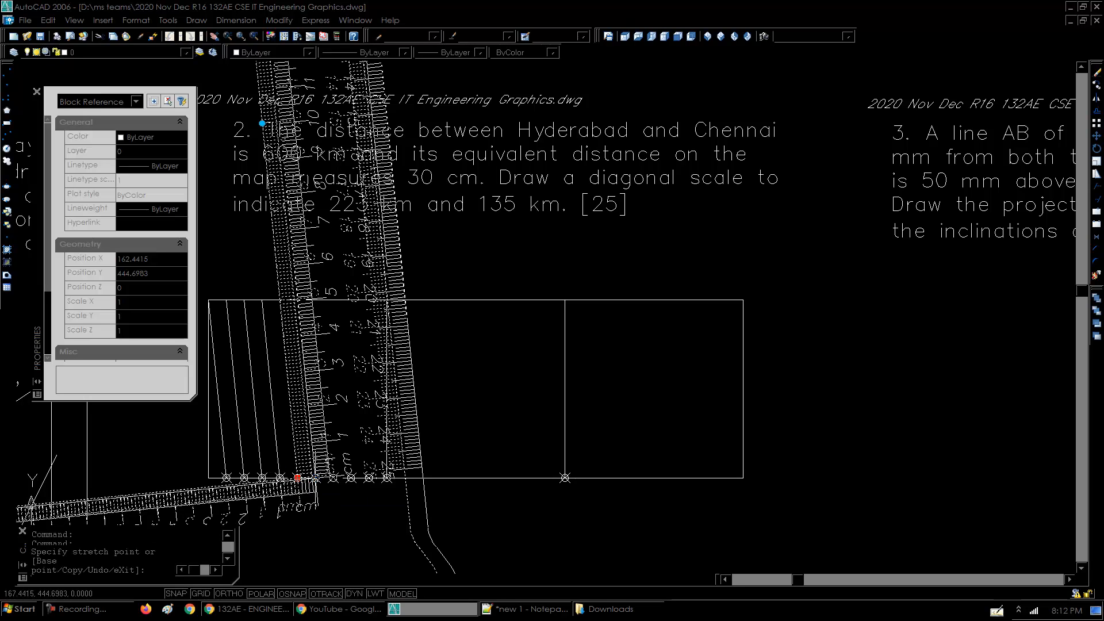
{"action": "left_click", "coordinate": [315, 478]}
- Draw the next diagonal line from the 3 cm base point along the drafter's edge up to the upper line
{"action": "type", "text": "l"}
{"action": "key", "text": "Return"}
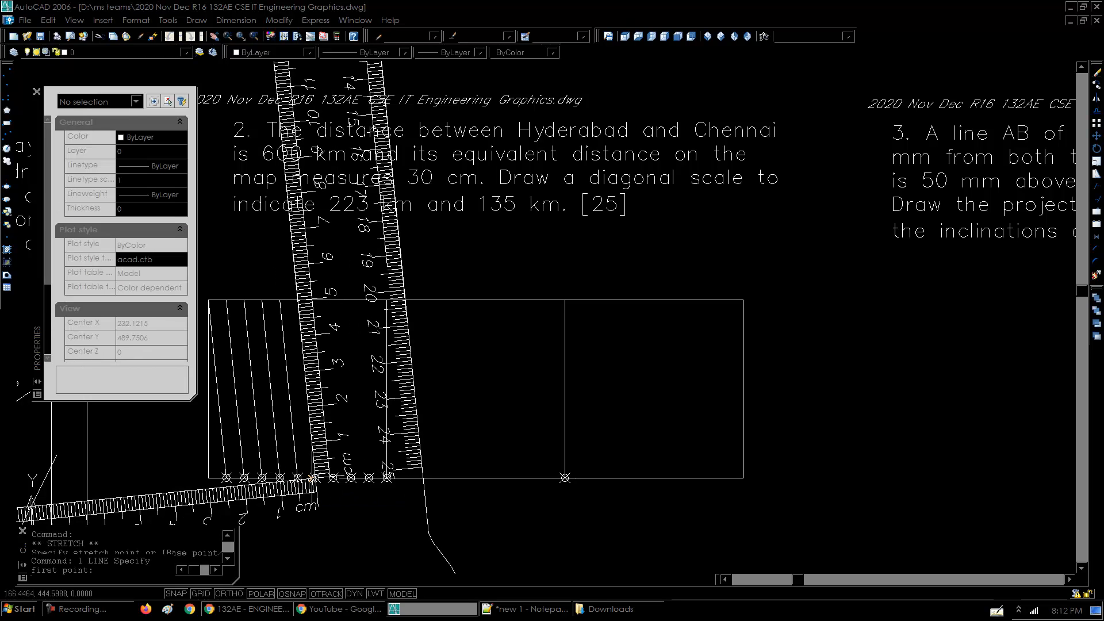
{"action": "scroll", "coordinate": [315, 476], "scroll_direction": "up", "scroll_amount": 4}
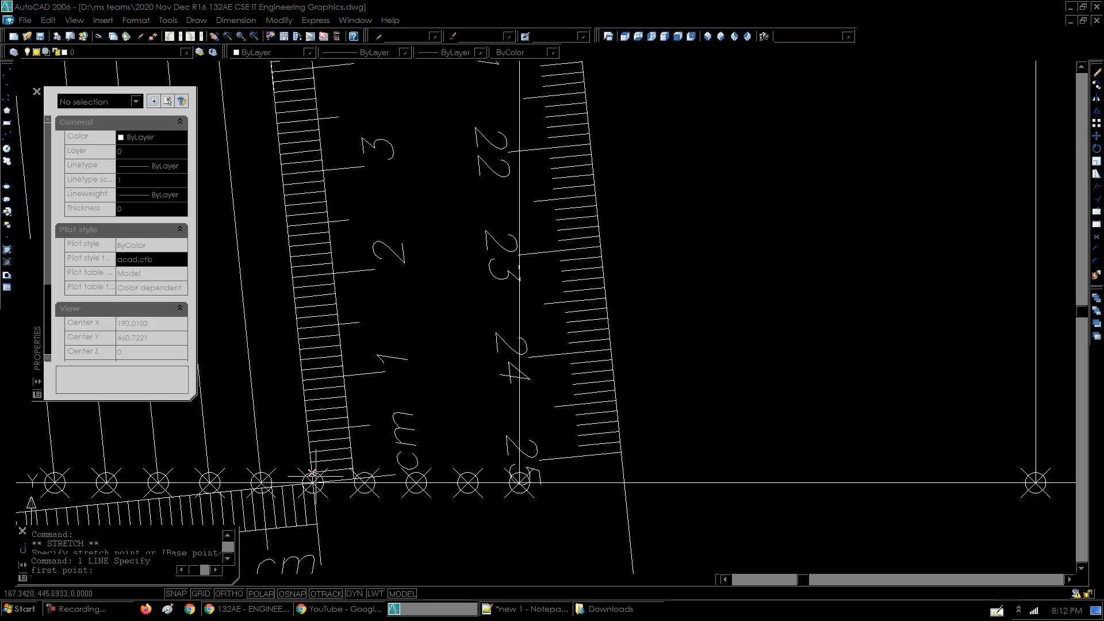
{"action": "left_click", "coordinate": [313, 482]}
{"action": "scroll", "coordinate": [313, 483], "scroll_direction": "down", "scroll_amount": 4}
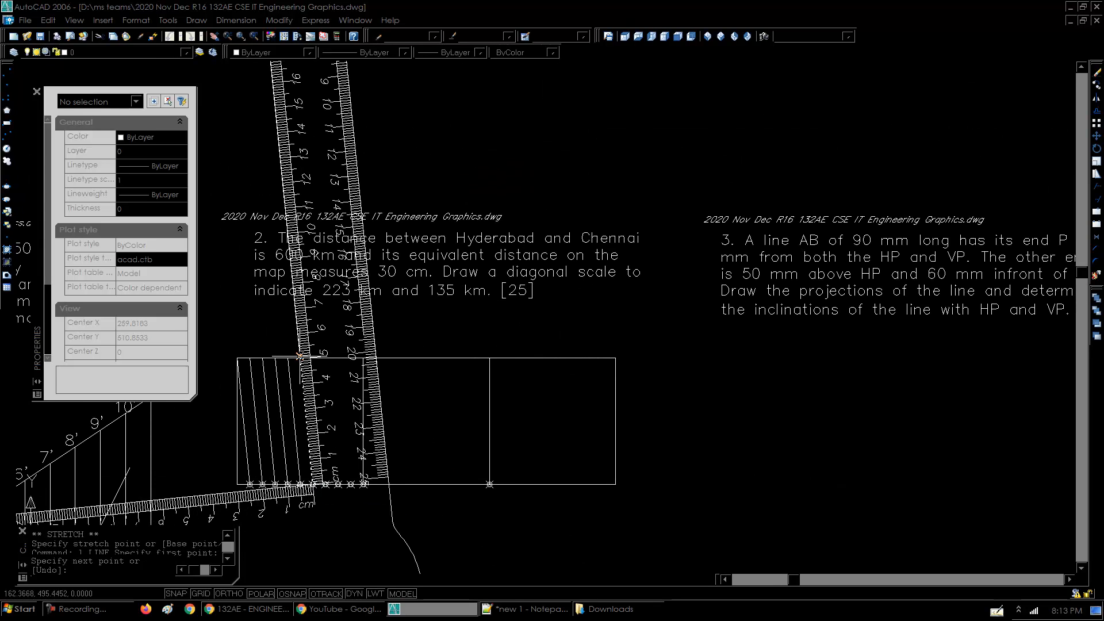
{"action": "key", "text": "Escape"}
- Erase the tilted drafter block
{"action": "left_click", "coordinate": [301, 322]}
{"action": "type", "text": "e"}
{"action": "key", "text": "Return"}
- Copy the diagonal at the 3 cm point to the 3.5, 4, 4.5 and 5 cm points on the base line
{"action": "left_click", "coordinate": [310, 438]}
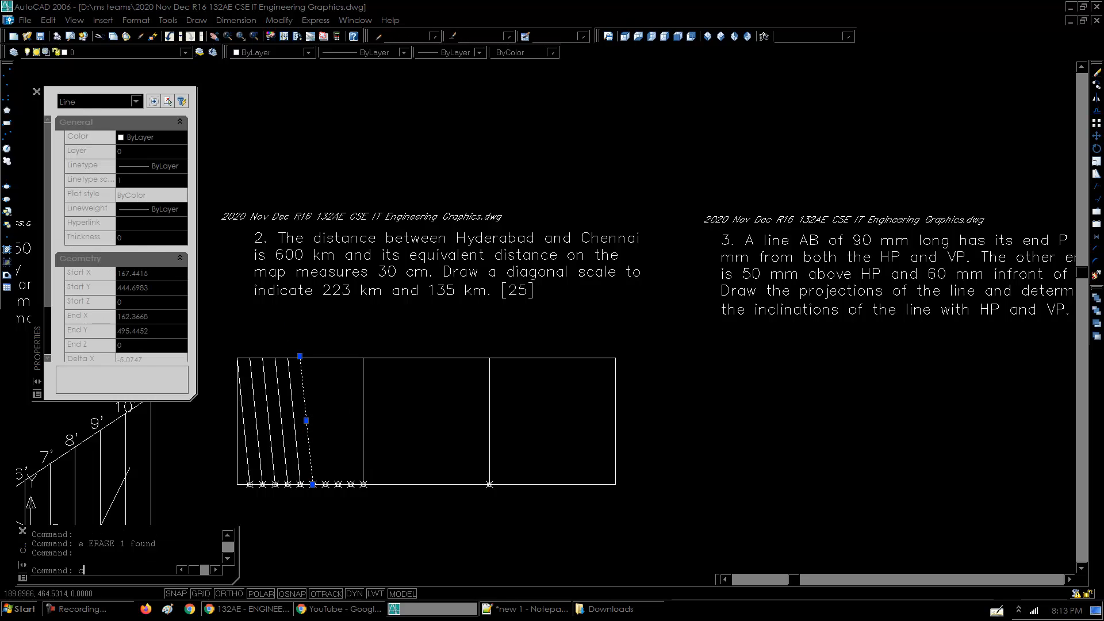
{"action": "type", "text": "m"}
{"action": "key", "text": "Return"}
{"action": "left_click", "coordinate": [314, 485]}
{"action": "left_click", "coordinate": [326, 485]}
{"action": "left_click", "coordinate": [338, 485]}
{"action": "left_click", "coordinate": [351, 485]}
{"action": "left_click", "coordinate": [363, 485]}
{"action": "key", "text": "Return"}
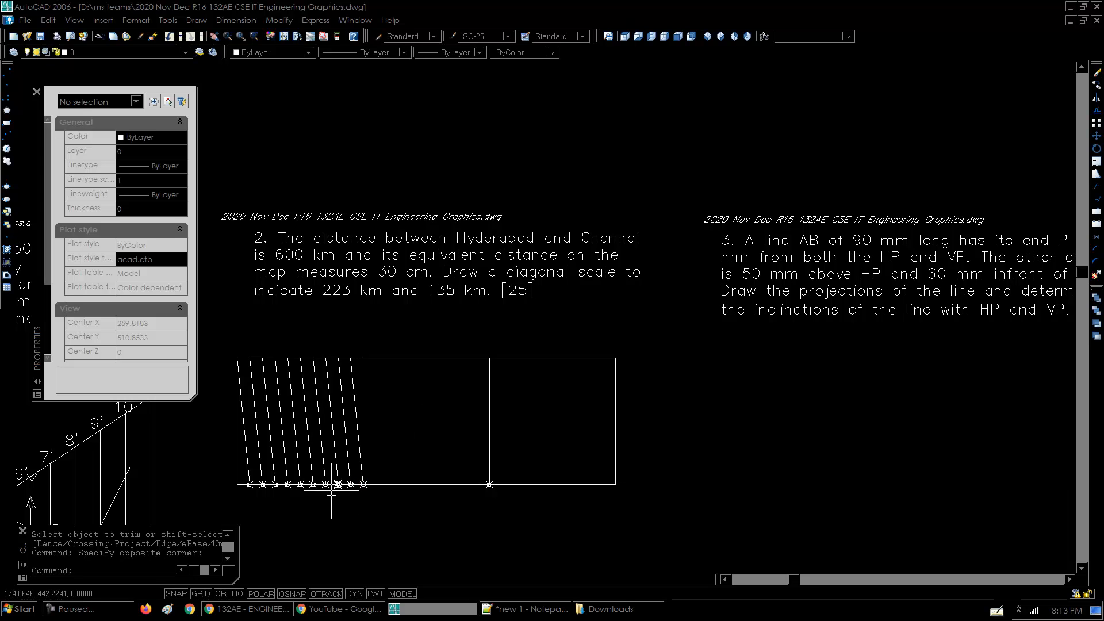
- Examine the 20 km point on the base line and the scale's two outer vertical division lines
{"action": "left_click", "coordinate": [335, 488]}
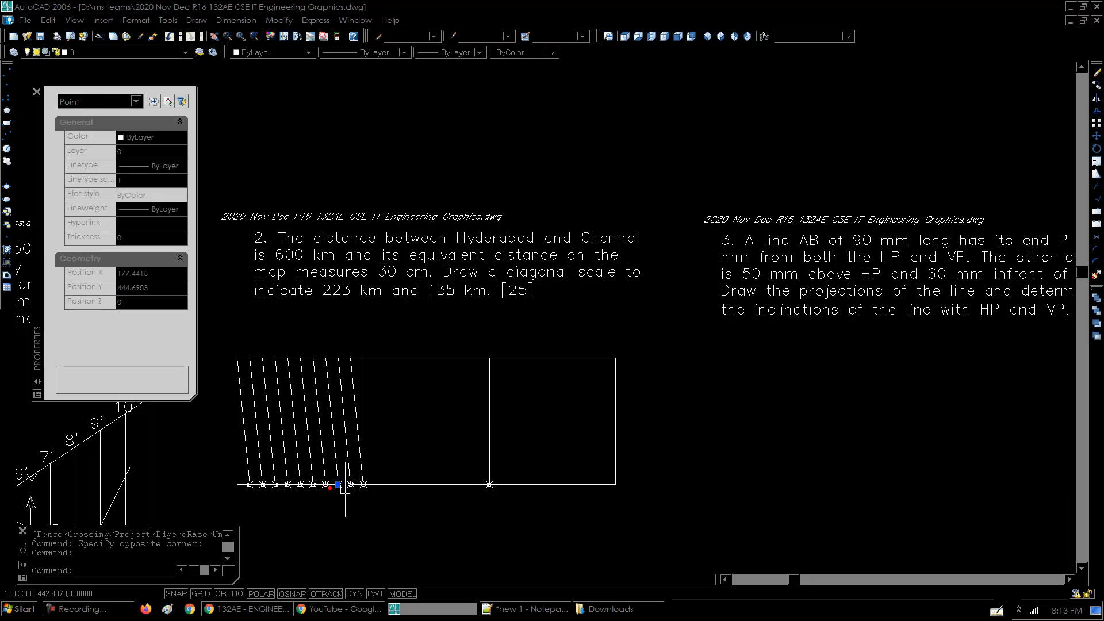
{"action": "double_click", "coordinate": [405, 520]}
{"action": "key", "text": "Escape"}
{"action": "key", "text": "Escape"}
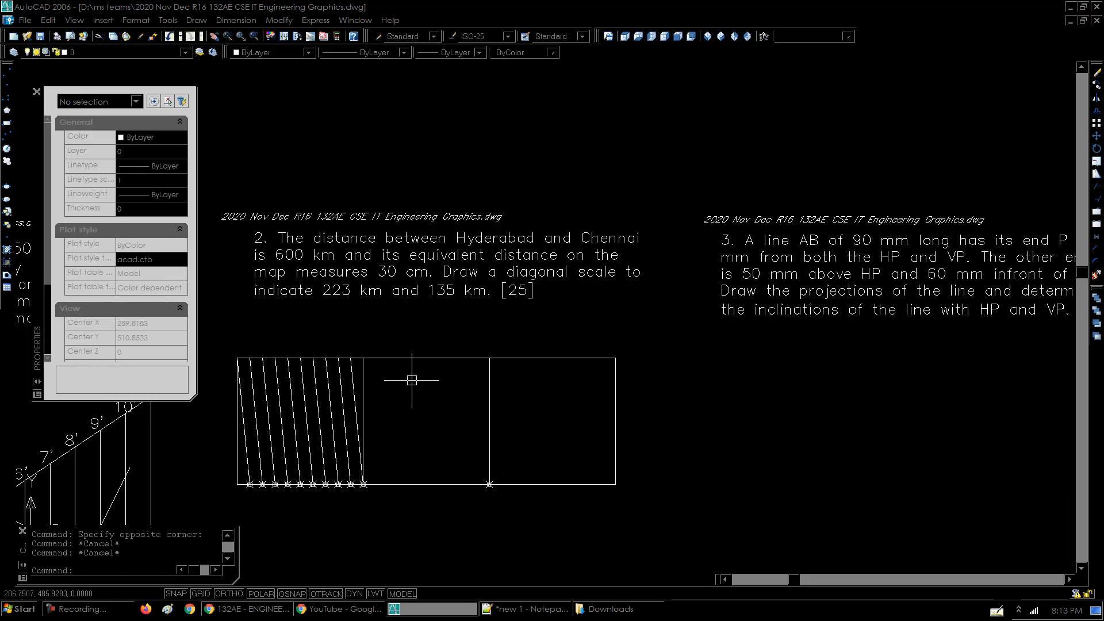
{"action": "left_click", "coordinate": [490, 403]}
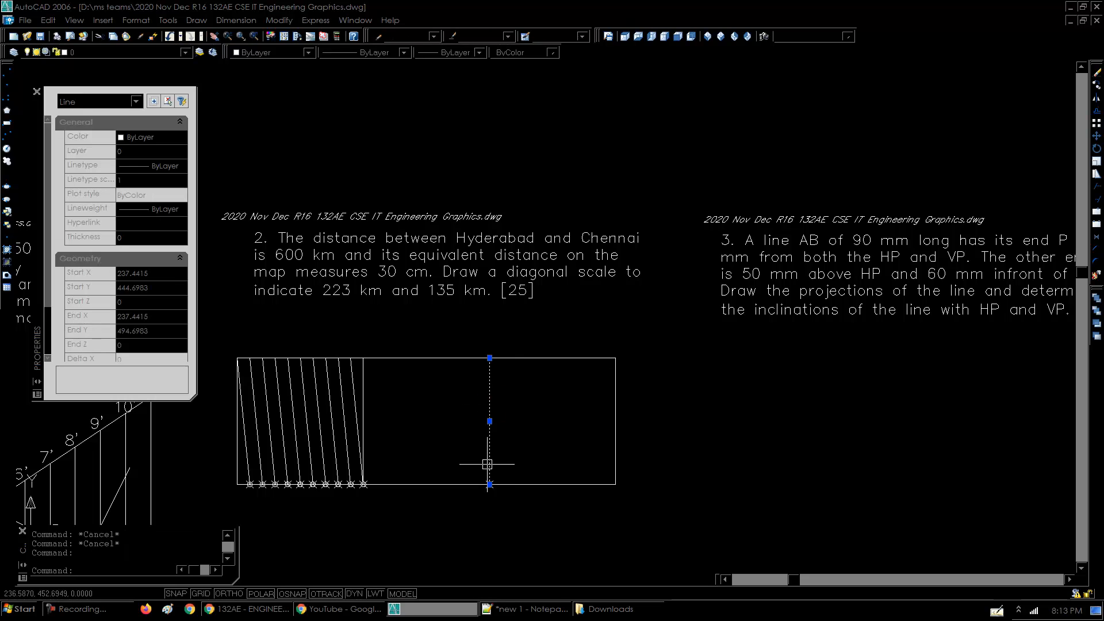
{"action": "key", "text": "Escape"}
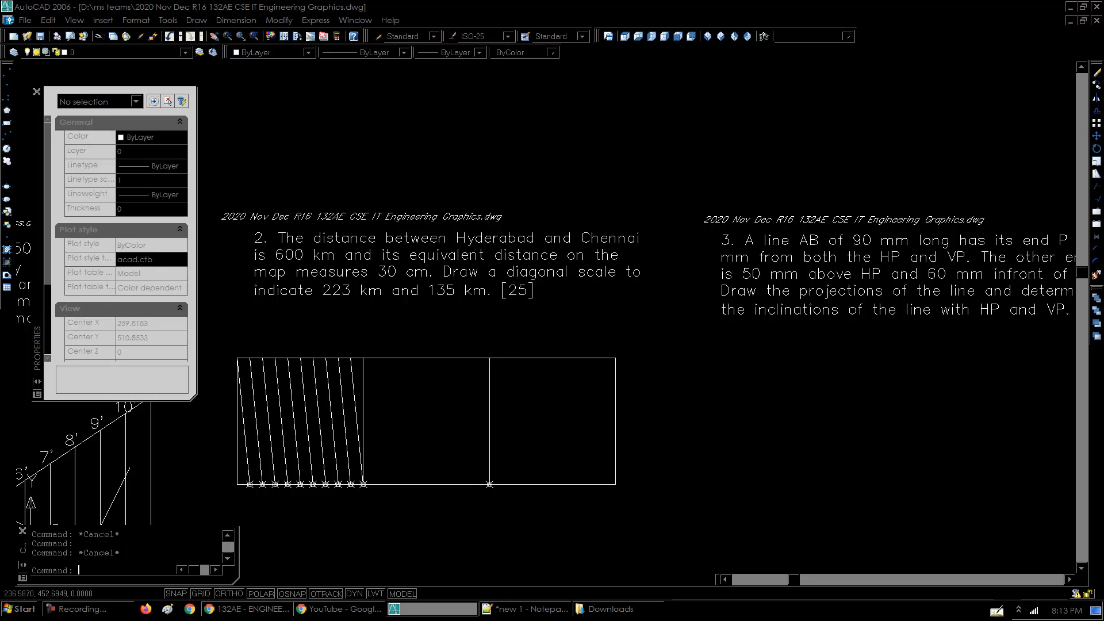
{"action": "left_click", "coordinate": [615, 402]}
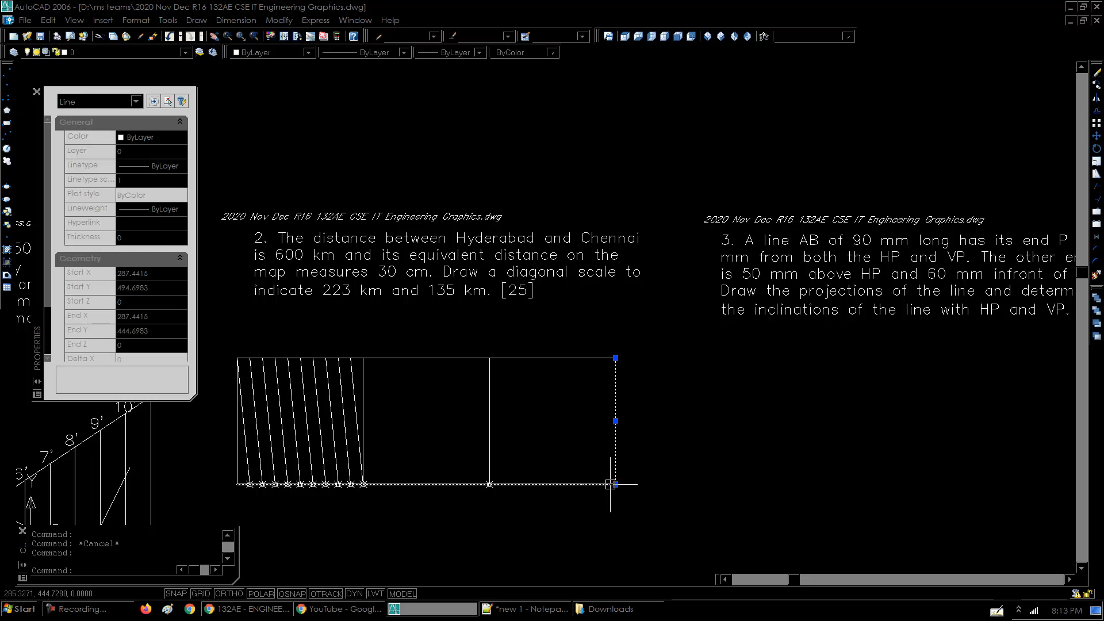
{"action": "key", "text": "Escape"}
{"action": "type", "text": "o"}
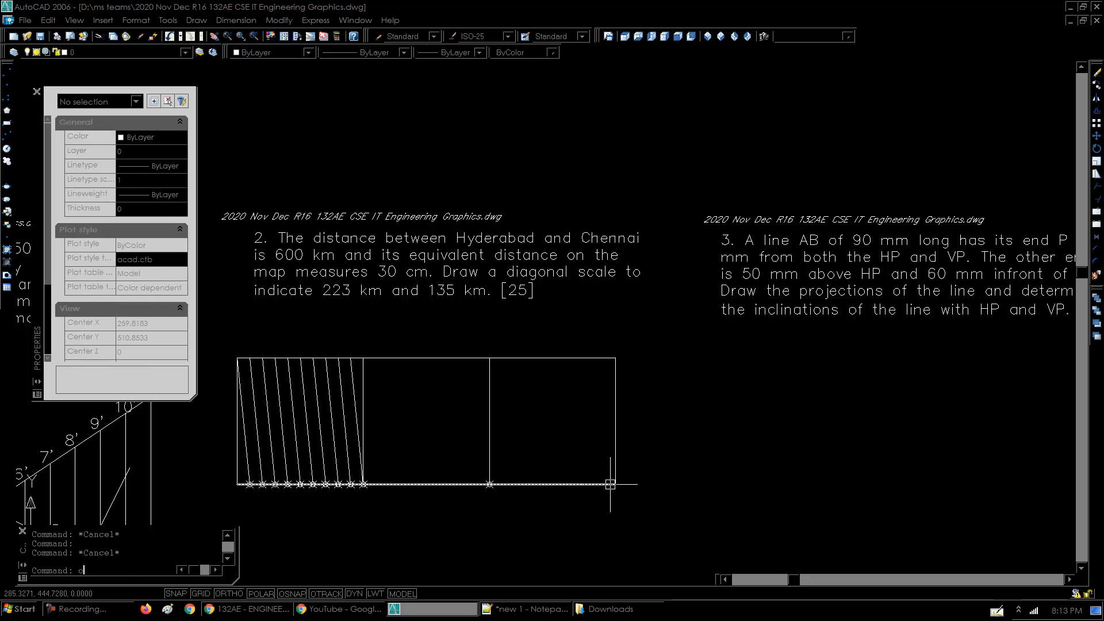
{"action": "key", "text": "Return"}
{"action": "type", "text": "10"}
{"action": "key", "text": "Return"}
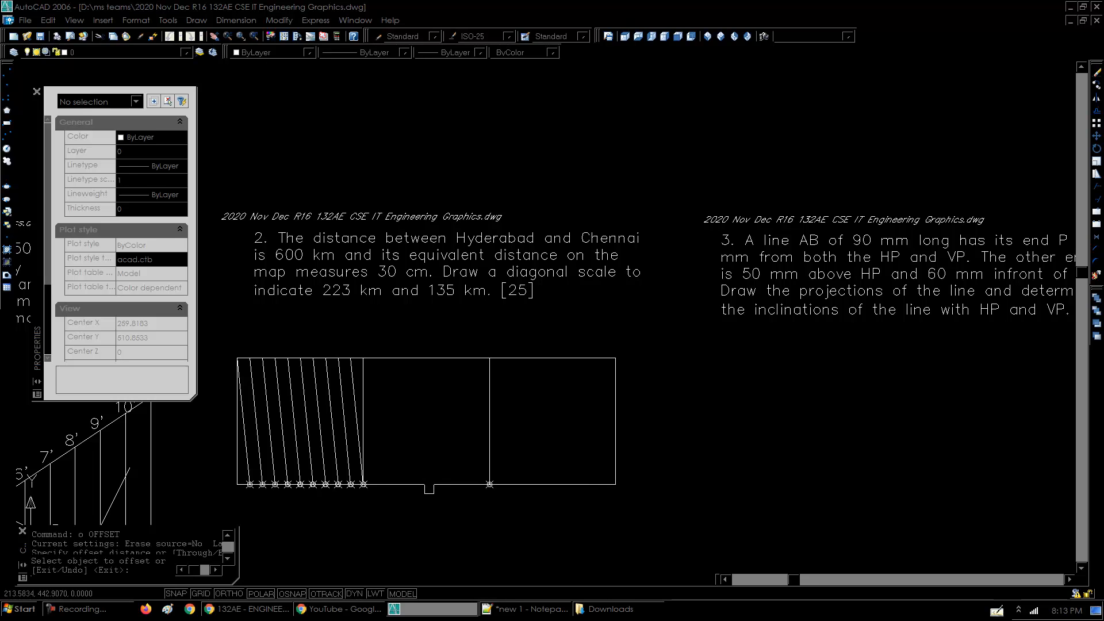
{"action": "key", "text": "Return"}
- Offset the base line upward repeatedly at 5 mm spacing, adding nine parallel lines that divide the scale's height into ten
{"action": "type", "text": "o"}
{"action": "key", "text": "Return"}
{"action": "key", "text": "Return"}
{"action": "left_click", "coordinate": [428, 484]}
{"action": "left_click", "coordinate": [421, 423]}
{"action": "left_click", "coordinate": [427, 471]}
{"action": "left_click", "coordinate": [419, 421]}
{"action": "left_click", "coordinate": [426, 459]}
{"action": "left_click", "coordinate": [417, 420]}
{"action": "left_click", "coordinate": [425, 446]}
{"action": "left_click", "coordinate": [418, 398]}
{"action": "left_click", "coordinate": [426, 434]}
{"action": "left_click", "coordinate": [419, 402]}
{"action": "left_click", "coordinate": [417, 421]}
{"action": "left_click", "coordinate": [413, 369]}
{"action": "left_click", "coordinate": [414, 408]}
{"action": "left_click", "coordinate": [404, 379]}
{"action": "left_click", "coordinate": [410, 395]}
{"action": "left_click", "coordinate": [409, 380]}
{"action": "left_click", "coordinate": [409, 383]}
{"action": "left_click", "coordinate": [409, 367]}
{"action": "key", "text": "Return"}
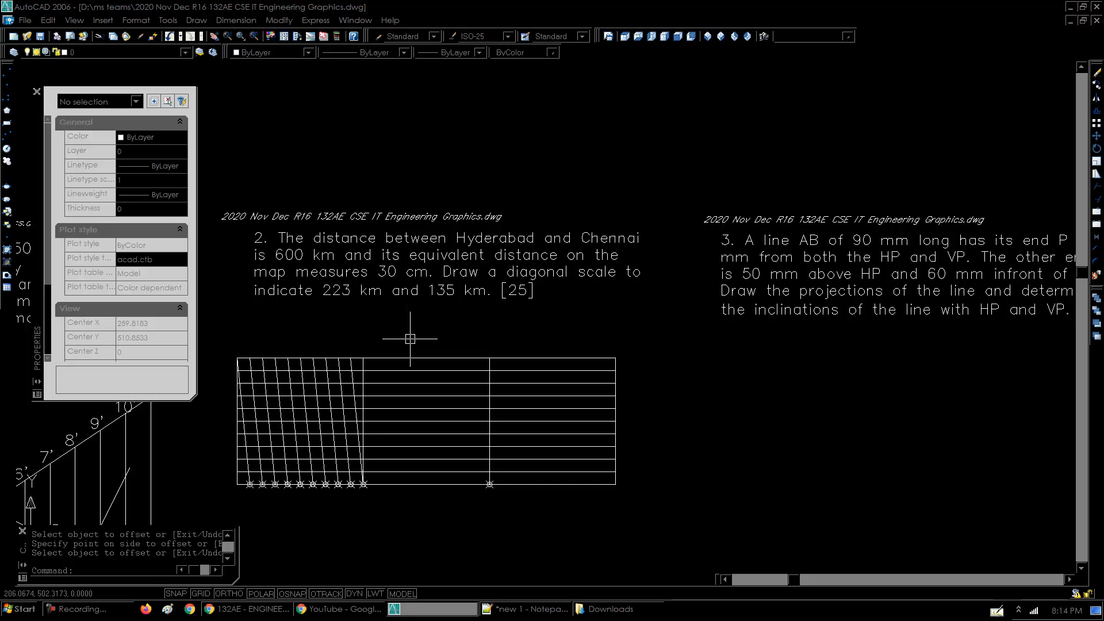
- Change the copied label below the first main division line to 0
{"action": "left_click", "coordinate": [79, 609]}
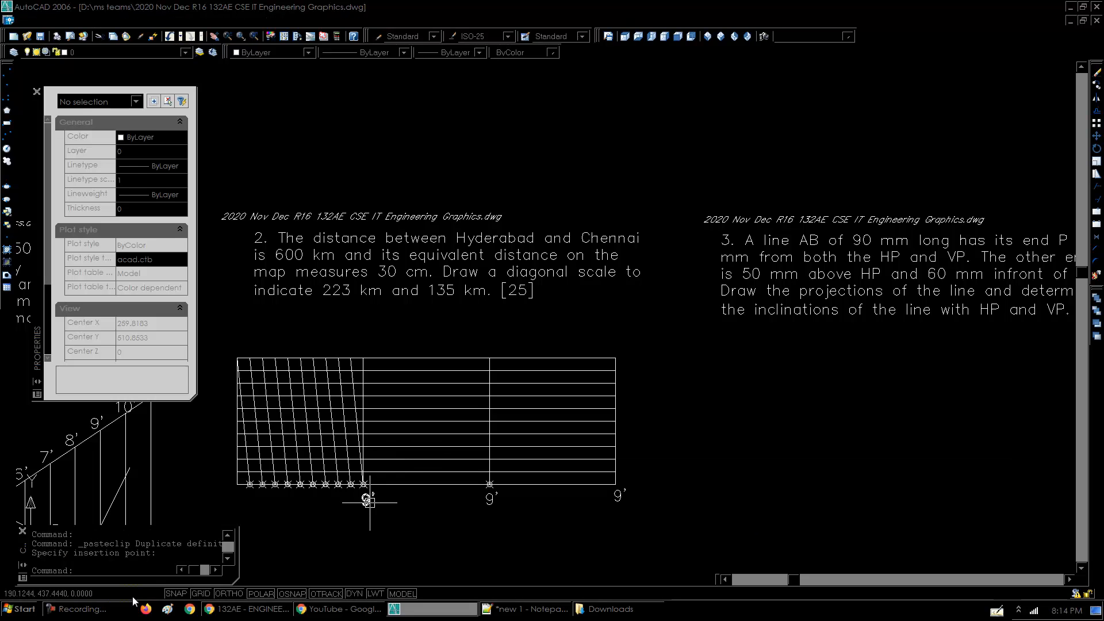
{"action": "left_click", "coordinate": [311, 538]}
{"action": "left_click", "coordinate": [380, 513]}
{"action": "double_click", "coordinate": [368, 505]}
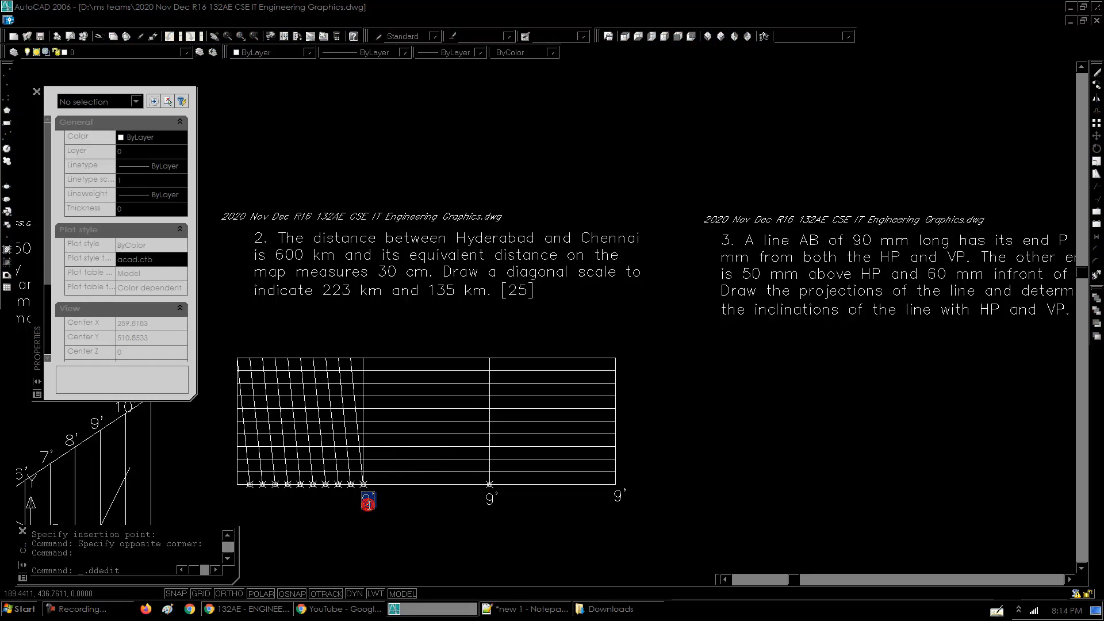
{"action": "type", "text": "0"}
{"action": "key", "text": "Return"}
- Change the copied labels below the next two main division lines to 100km and 200km
{"action": "left_click", "coordinate": [492, 500]}
{"action": "type", "text": "100km"}
{"action": "key", "text": "Return"}
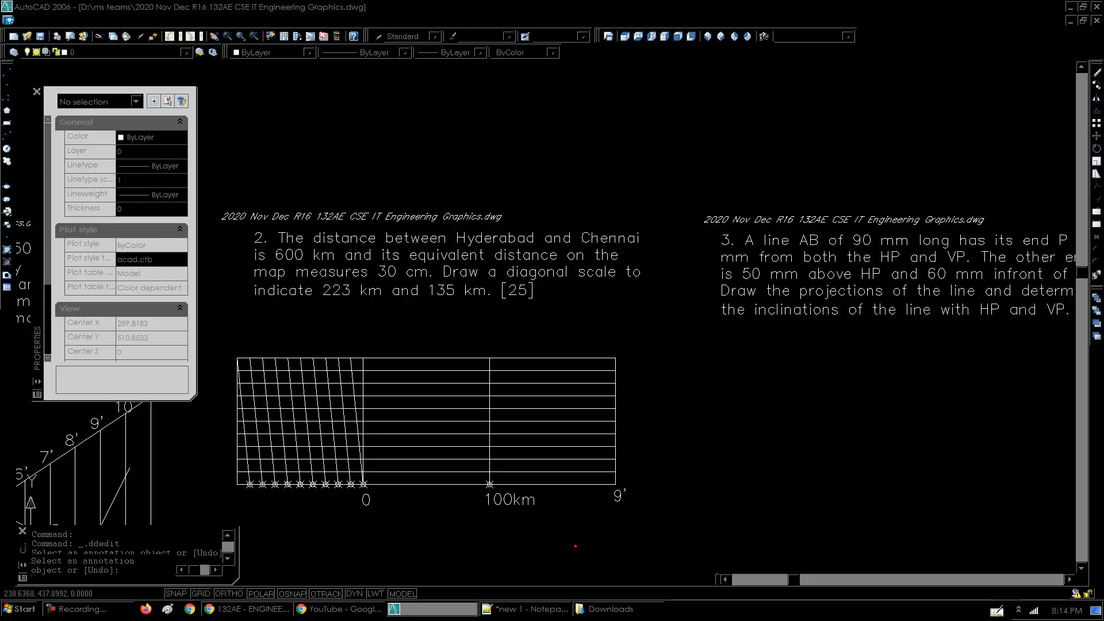
{"action": "left_click", "coordinate": [619, 495]}
{"action": "type", "text": "200km"}
{"action": "left_click", "coordinate": [669, 520]}
{"action": "key", "text": "Return"}
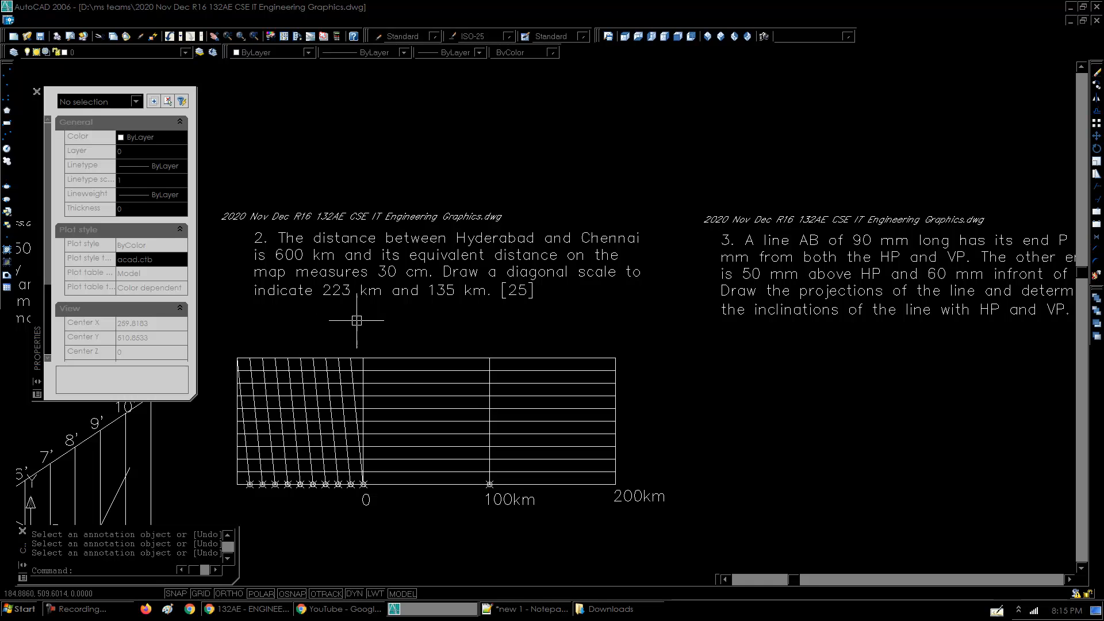
- Locate 223 km on the scale using the 200km vertical line, the 20 km diagonal and the third horizontal line above the base
{"action": "left_click", "coordinate": [363, 375]}
{"action": "left_click", "coordinate": [619, 391]}
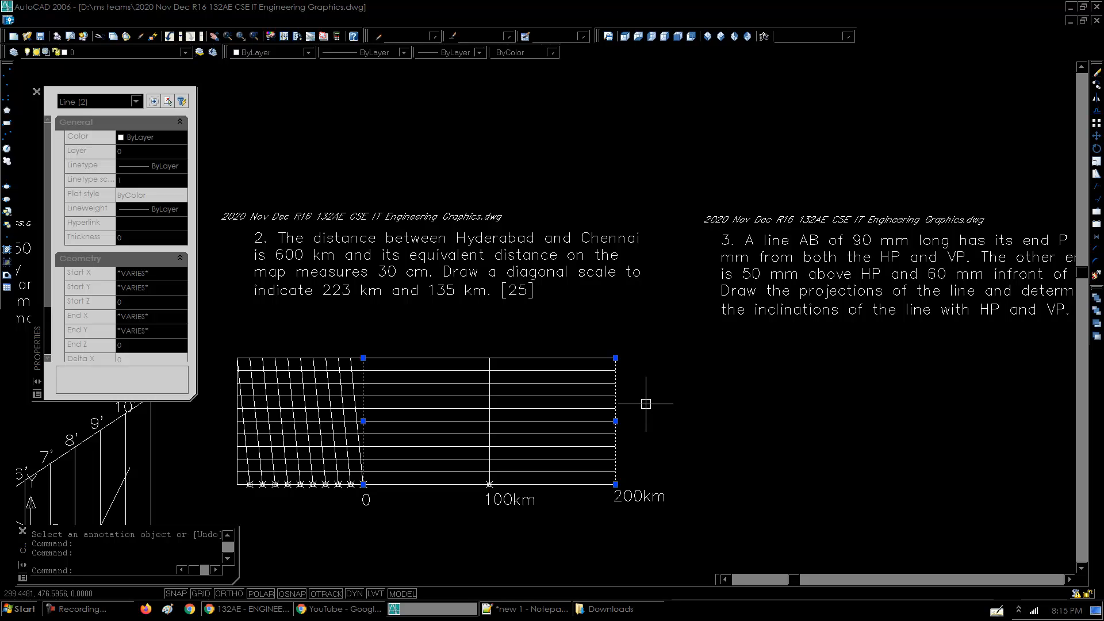
{"action": "key", "text": "Escape"}
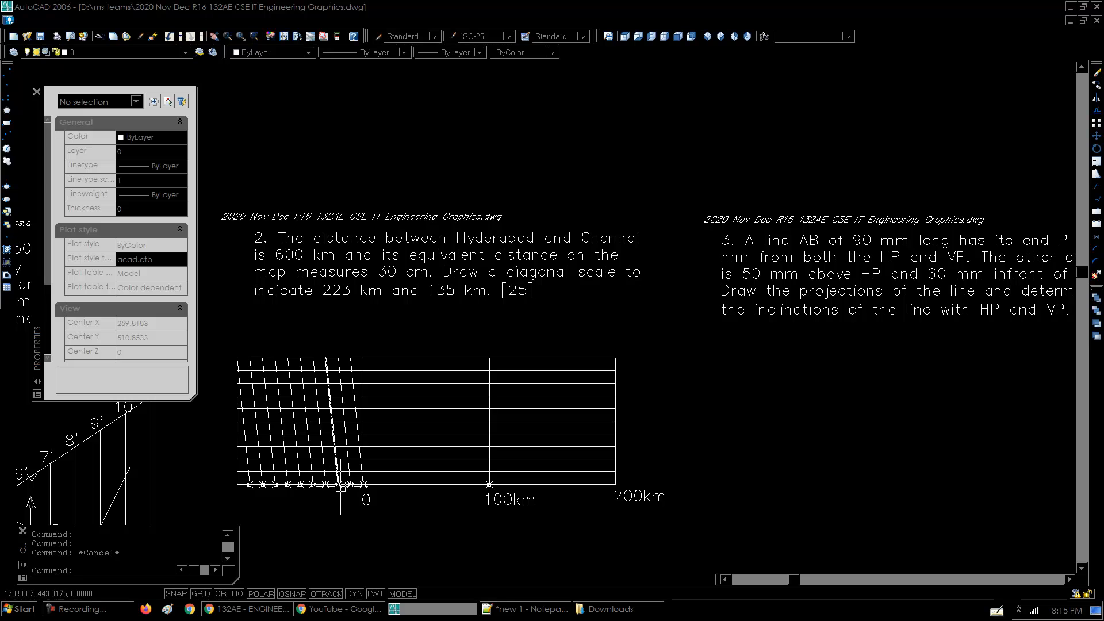
{"action": "left_click", "coordinate": [340, 487]}
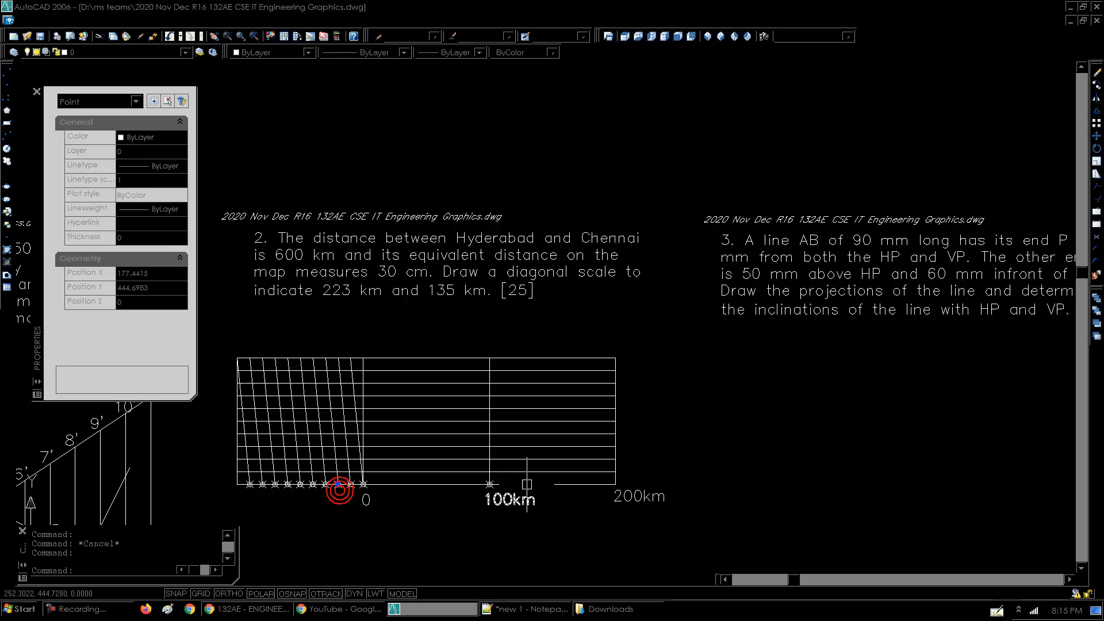
{"action": "left_click", "coordinate": [619, 413]}
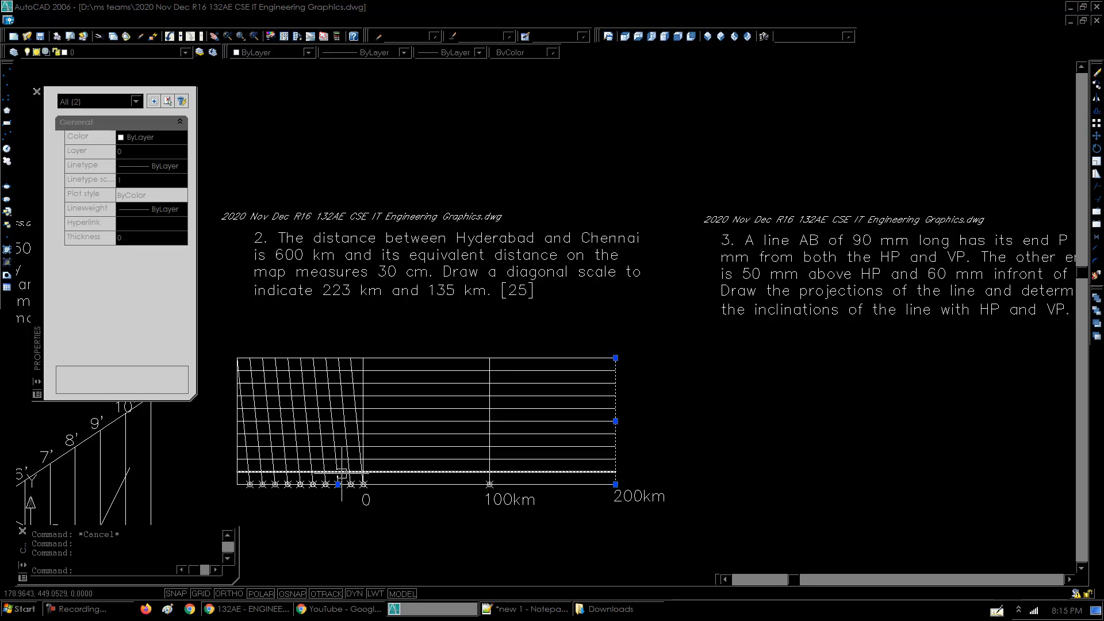
{"action": "left_click", "coordinate": [373, 472]}
{"action": "left_click", "coordinate": [376, 459]}
{"action": "left_click", "coordinate": [378, 447]}
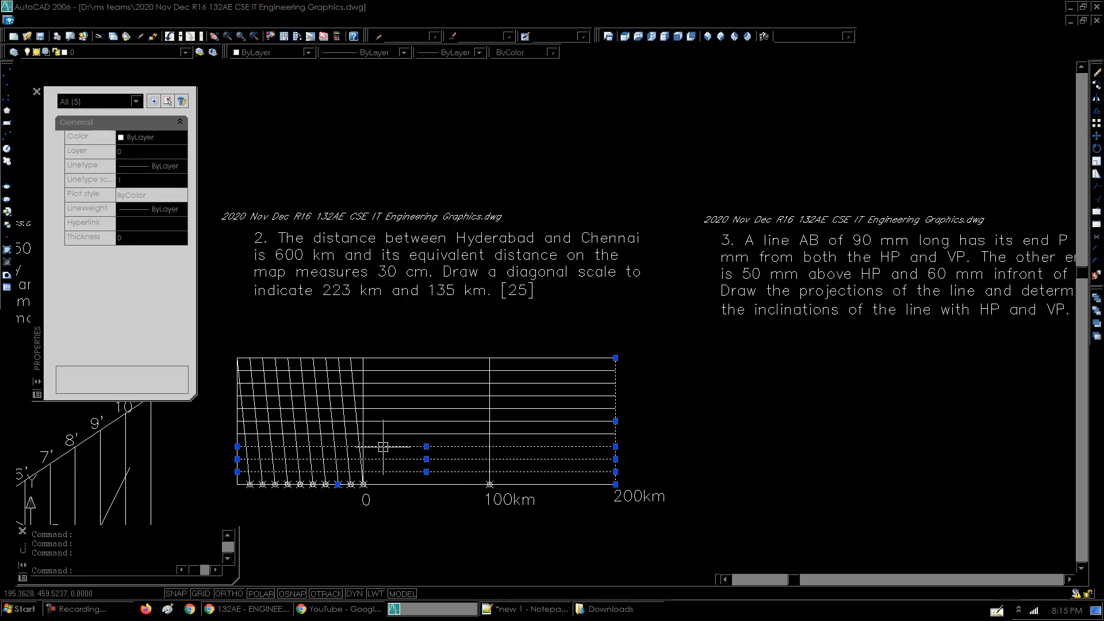
{"action": "key", "text": "Escape"}
{"action": "left_click", "coordinate": [383, 446]}
{"action": "left_click", "coordinate": [334, 439]}
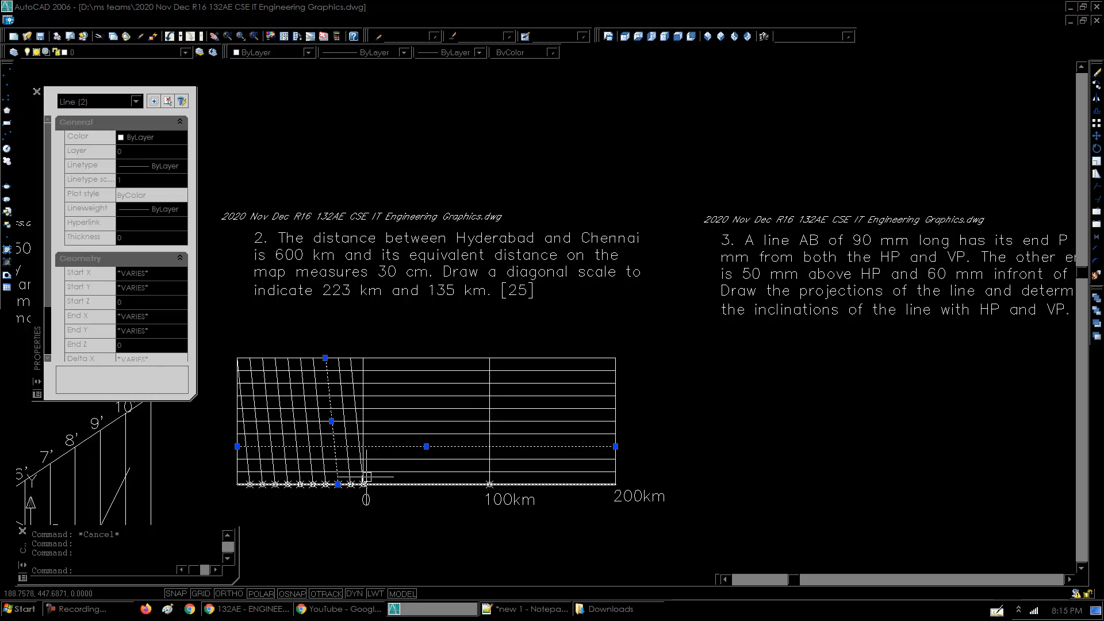
{"action": "left_click", "coordinate": [615, 416]}
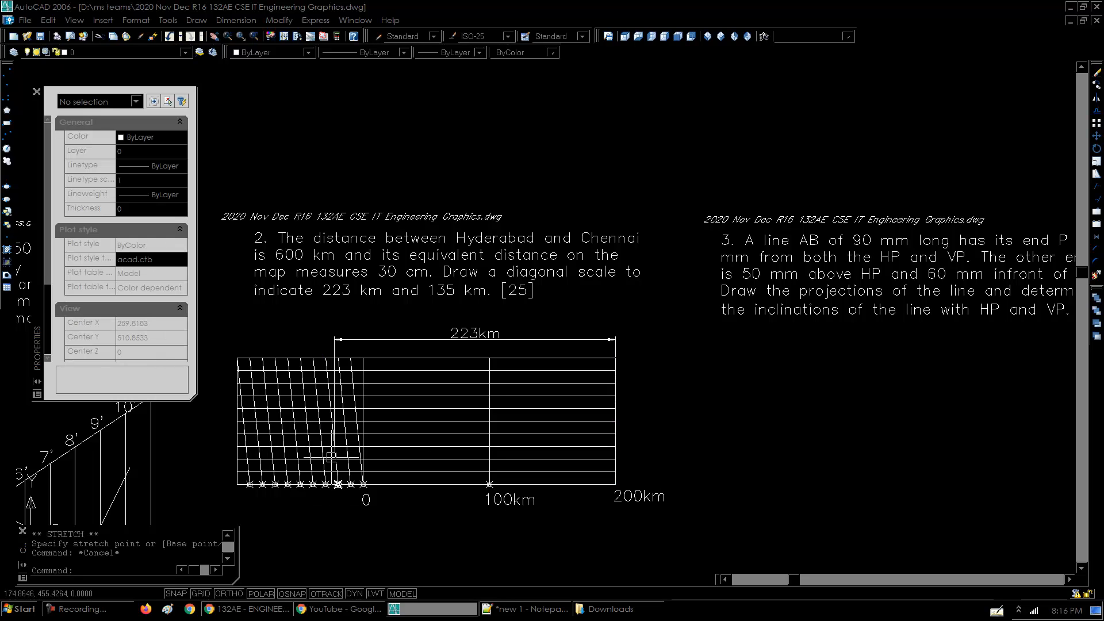
{"action": "left_click", "coordinate": [366, 337]}
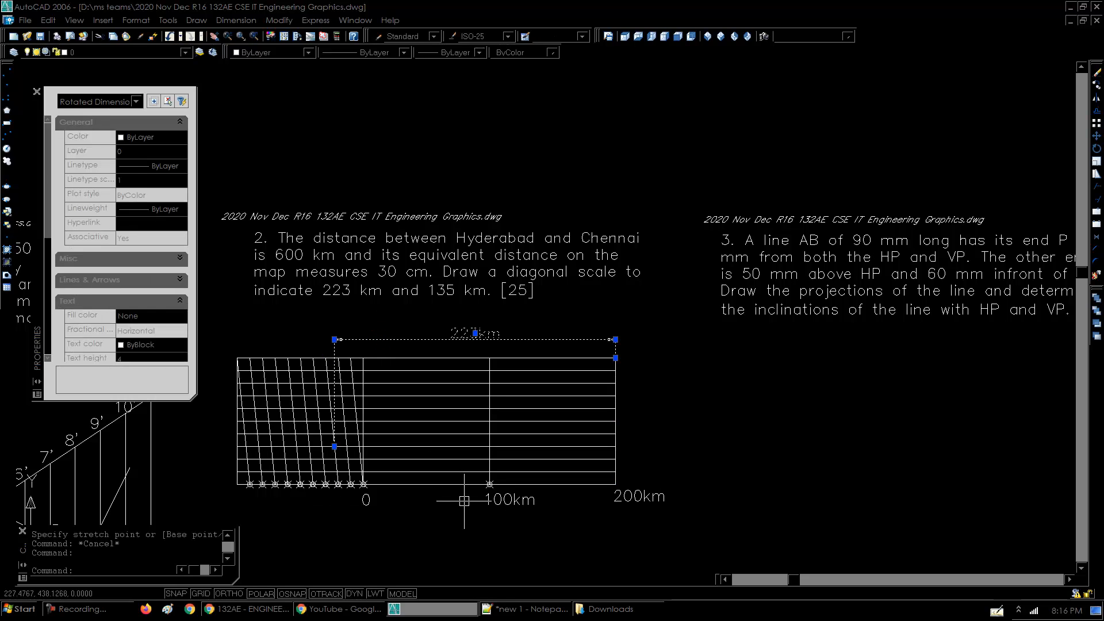
{"action": "key", "text": "Escape"}
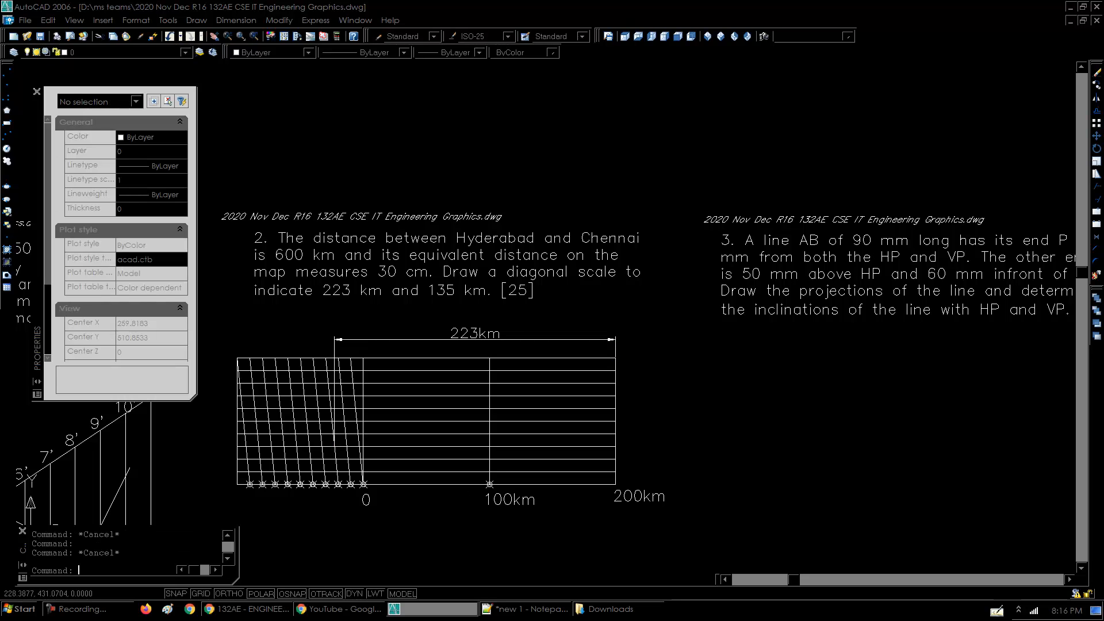
{"action": "double_click", "coordinate": [466, 519]}
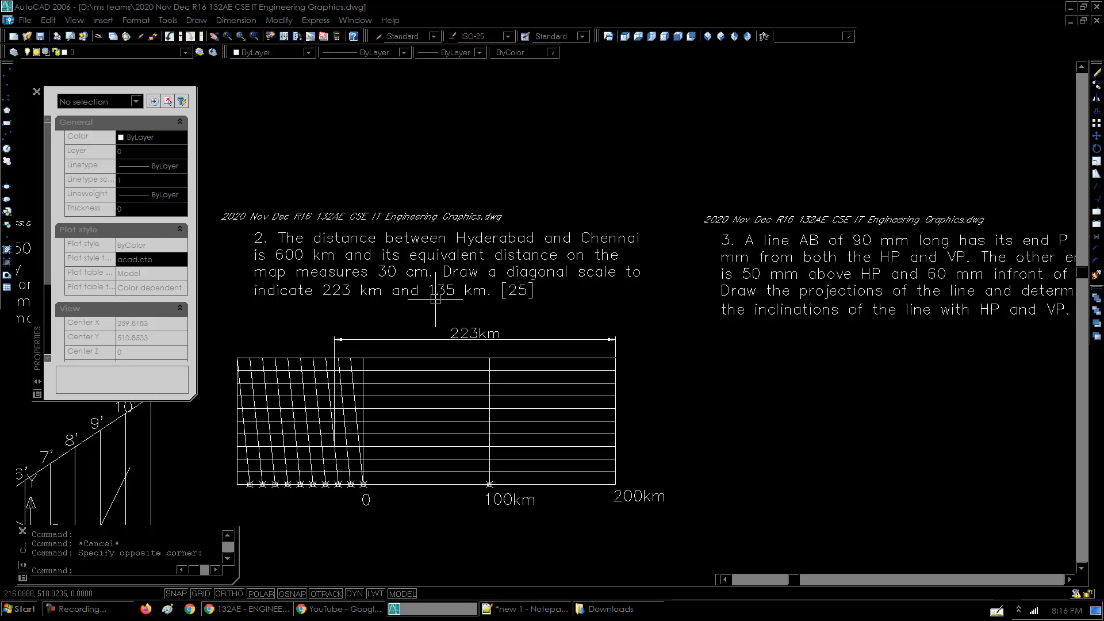
- Locate 135 km on the scale using the 100km vertical line, the 30 km diagonal and the fifth horizontal line above the base
{"action": "left_click", "coordinate": [488, 374]}
{"action": "left_click", "coordinate": [363, 373]}
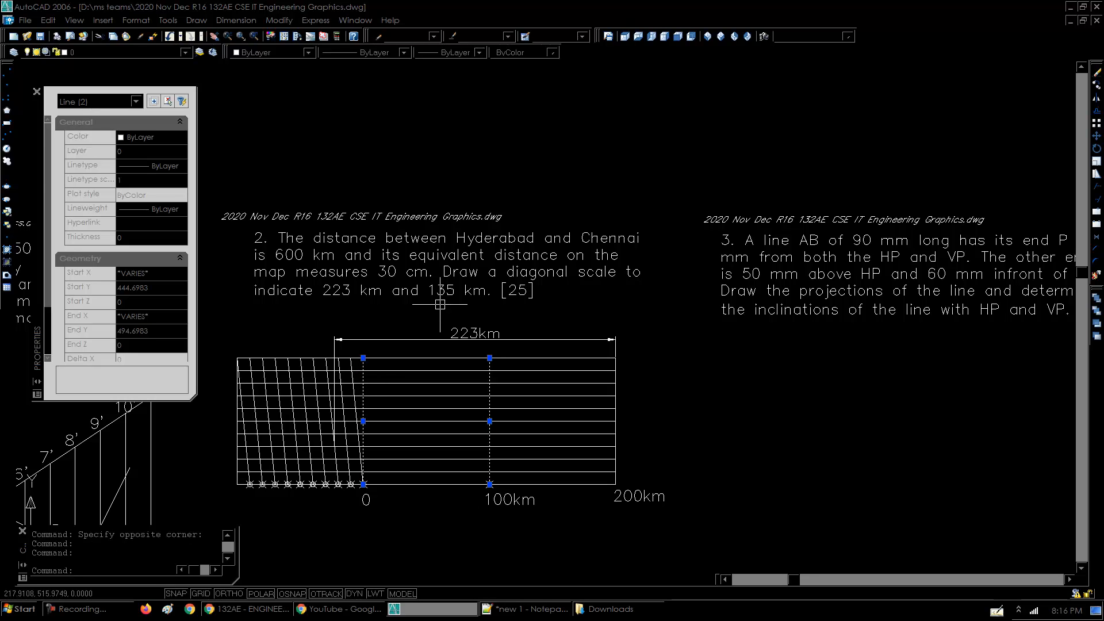
{"action": "key", "text": "Escape"}
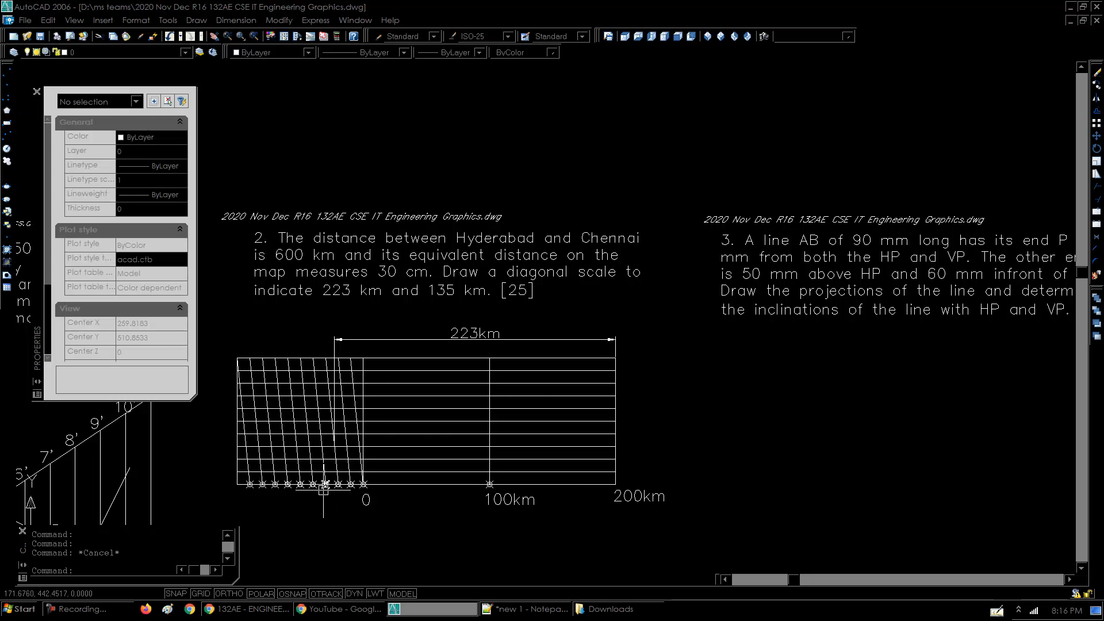
{"action": "left_click", "coordinate": [324, 488]}
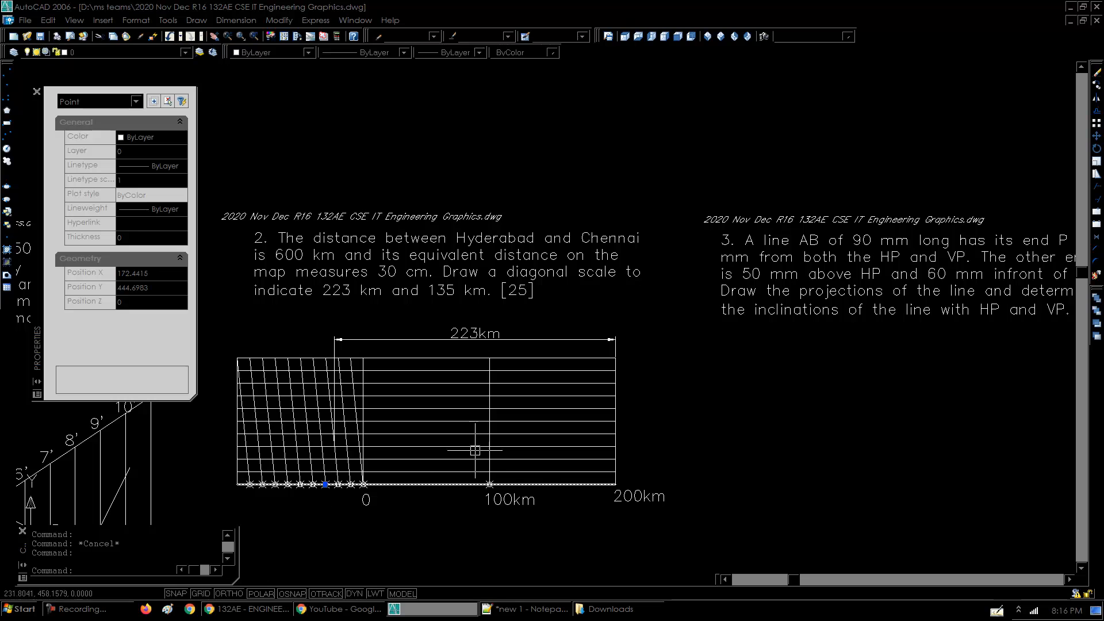
{"action": "left_click", "coordinate": [490, 427]}
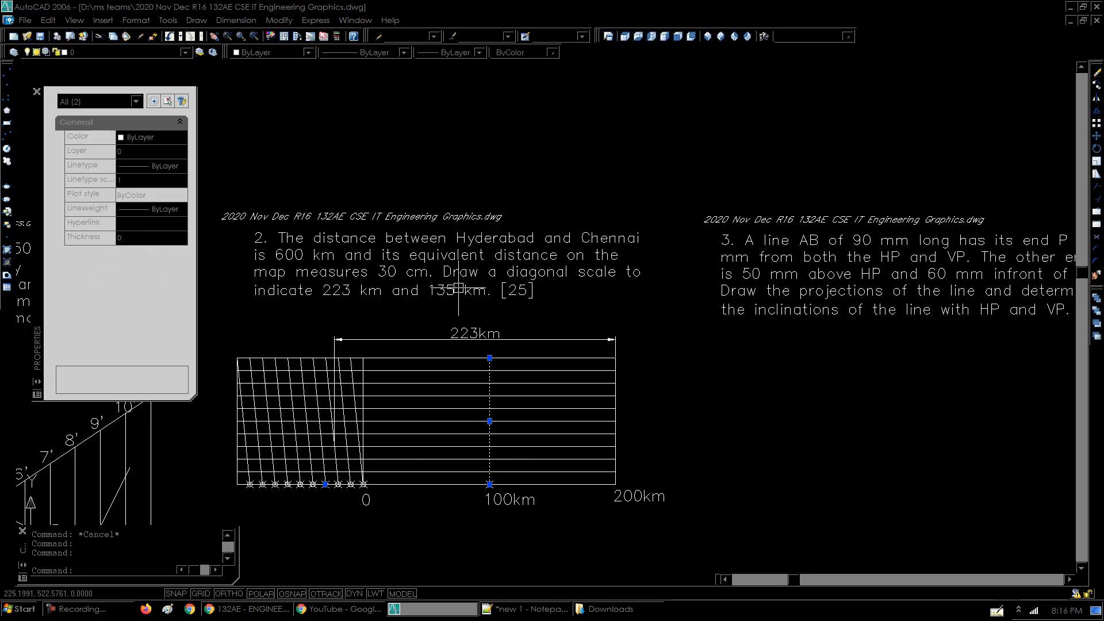
{"action": "left_click", "coordinate": [326, 465]}
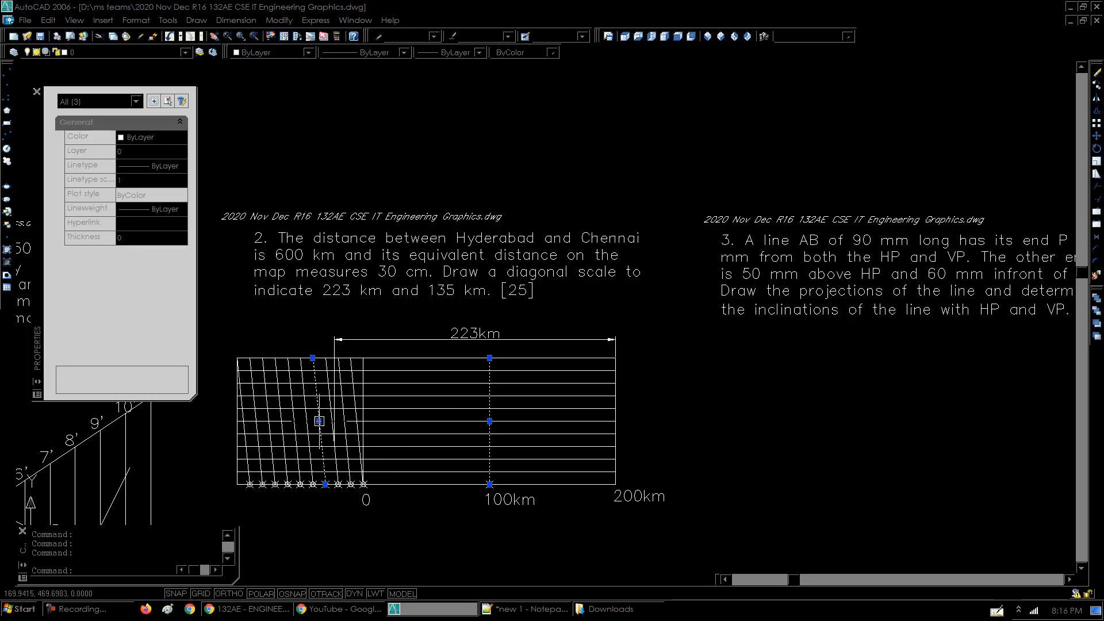
{"action": "left_click", "coordinate": [388, 420]}
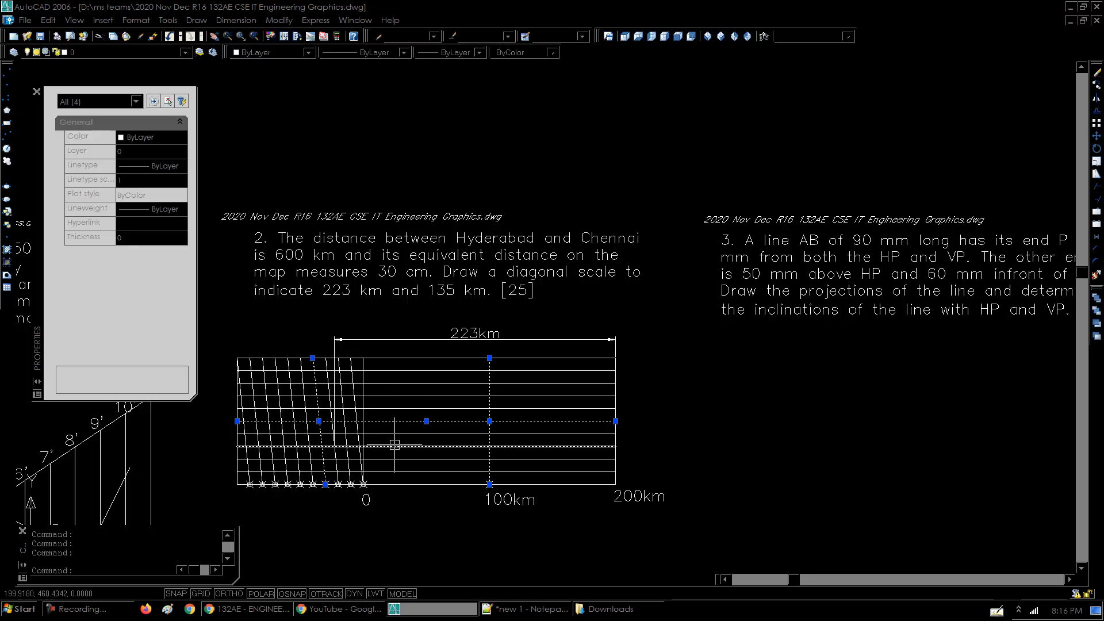
{"action": "left_click", "coordinate": [388, 420]}
{"action": "left_click", "coordinate": [316, 392]}
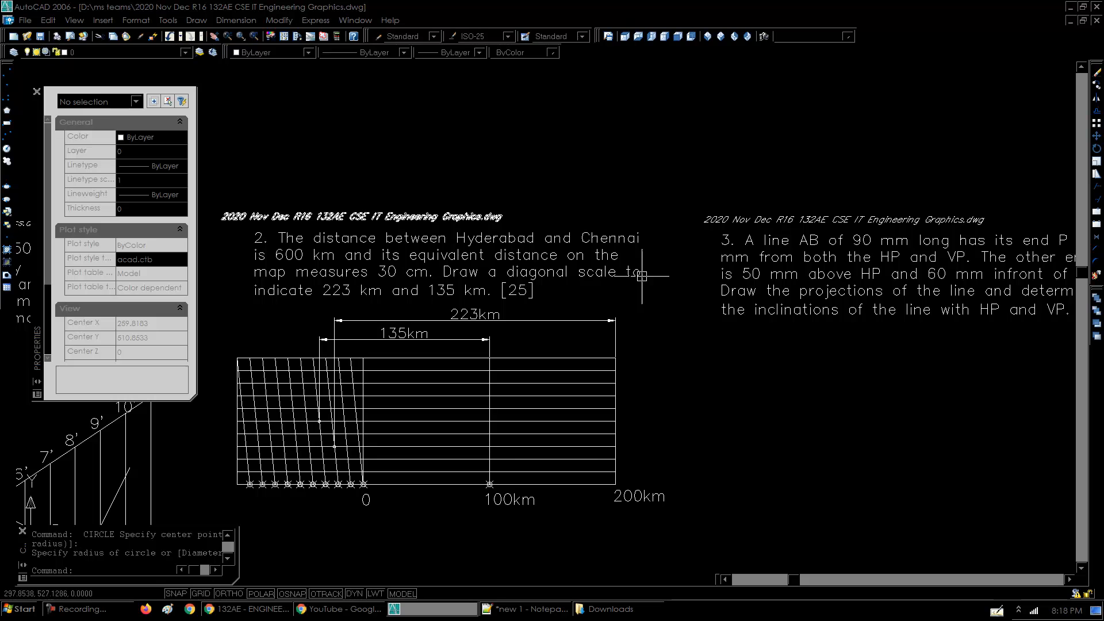
- Bring question 3 into view and close the Properties palette
{"action": "left_click", "coordinate": [718, 405]}
{"action": "mouse_move", "coordinate": [917, 405]}
{"action": "middle_mouse_down"}
{"action": "mouse_move", "coordinate": [737, 388]}
{"action": "mouse_move", "coordinate": [530, 394]}
{"action": "middle_mouse_up"}
{"action": "scroll", "coordinate": [530, 394], "scroll_direction": "up", "scroll_amount": 2}
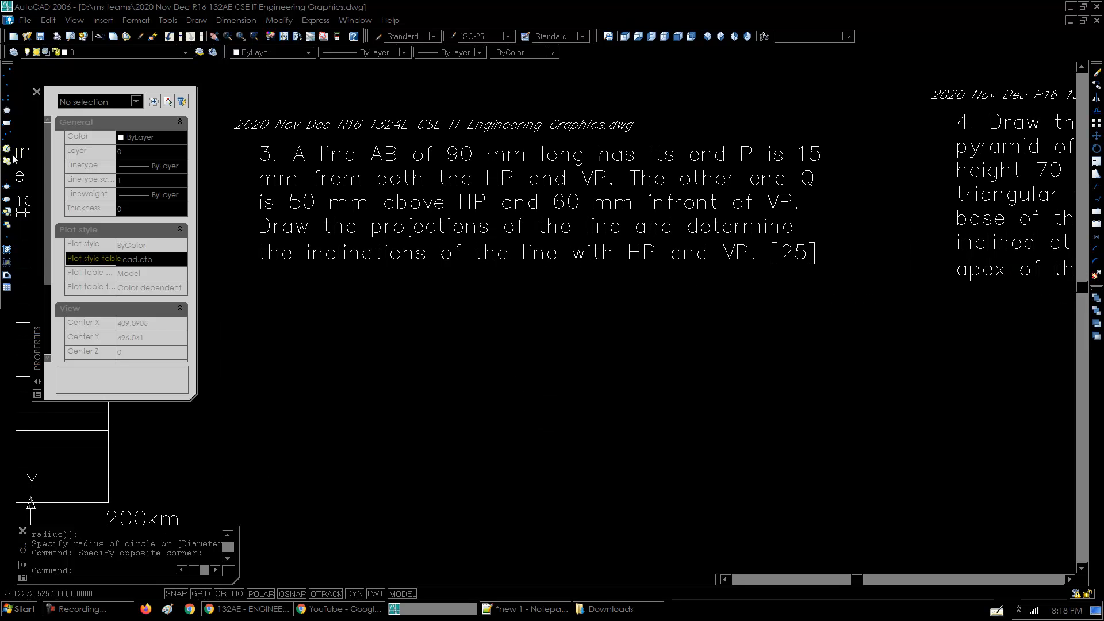
{"action": "left_click", "coordinate": [36, 92]}
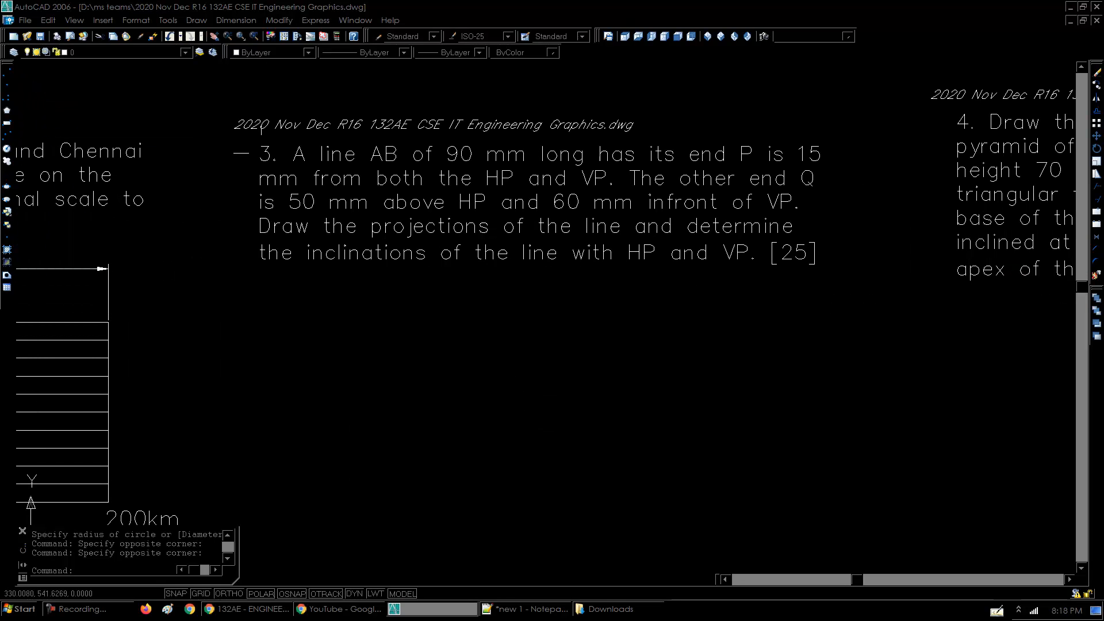
- Rename line AB as PQ in the text of question 3
{"action": "double_click", "coordinate": [520, 202]}
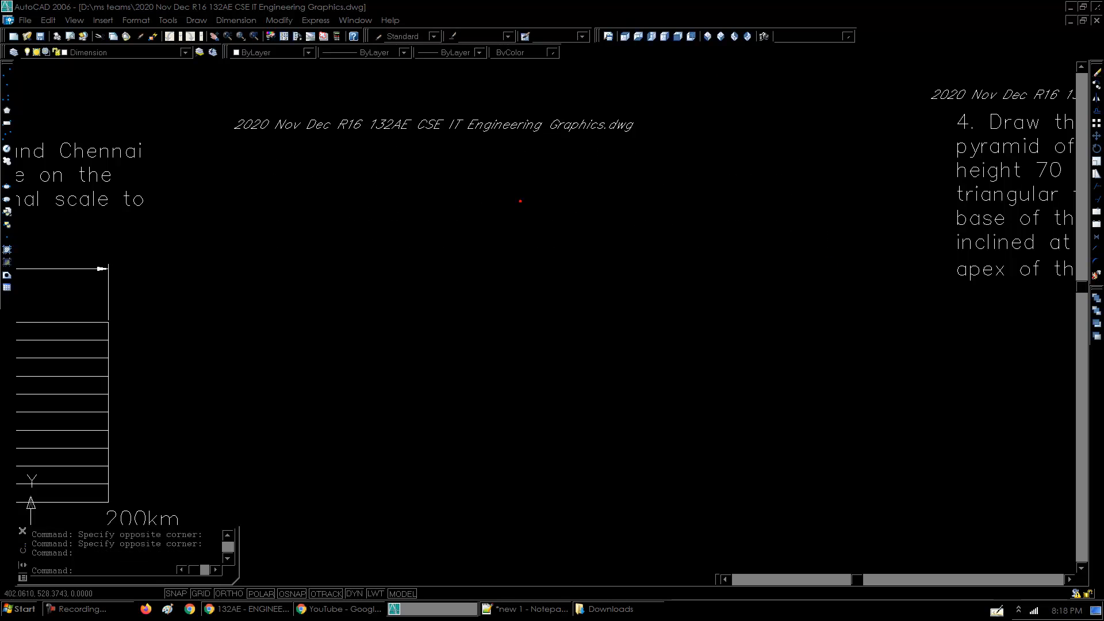
{"action": "left_click_drag", "start_coordinate": [522, 155], "coordinate": [445, 153]}
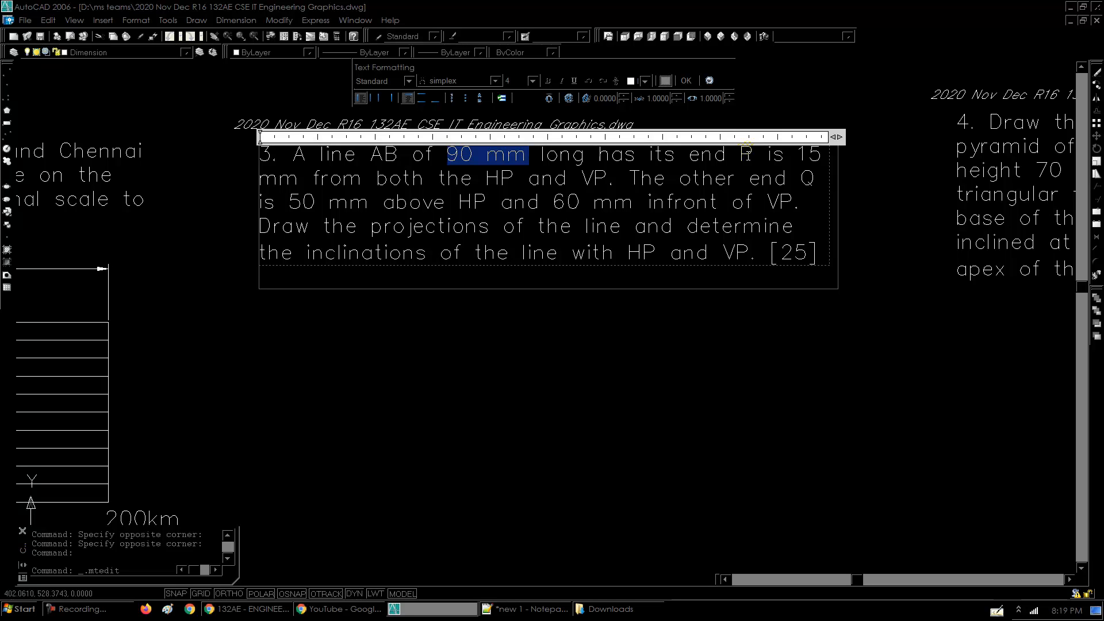
{"action": "double_click", "coordinate": [390, 154]}
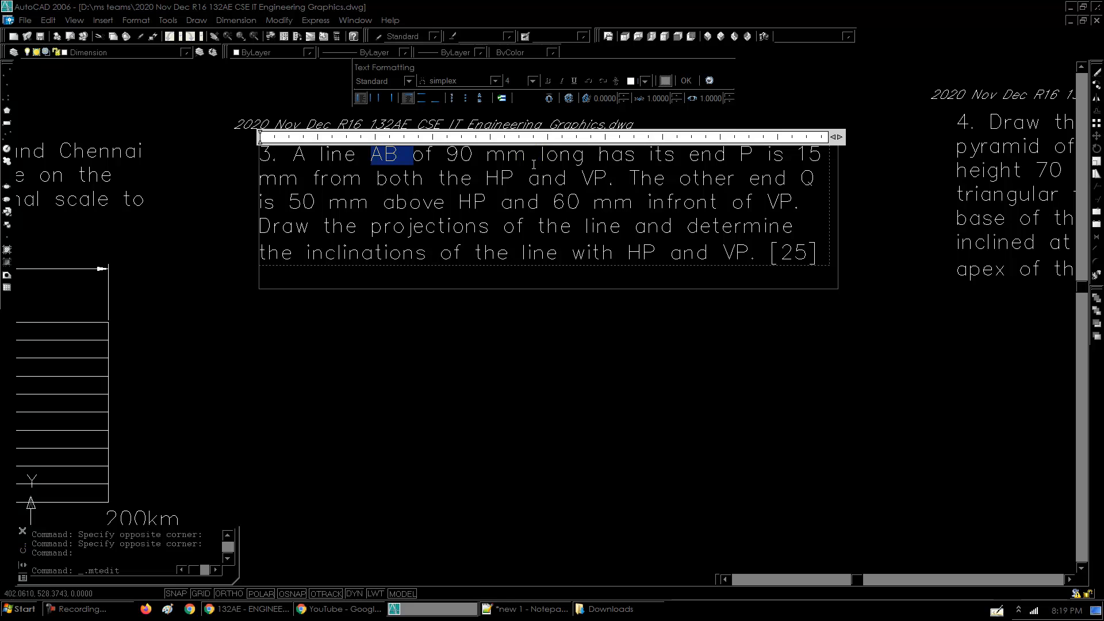
{"action": "double_click", "coordinate": [753, 155]}
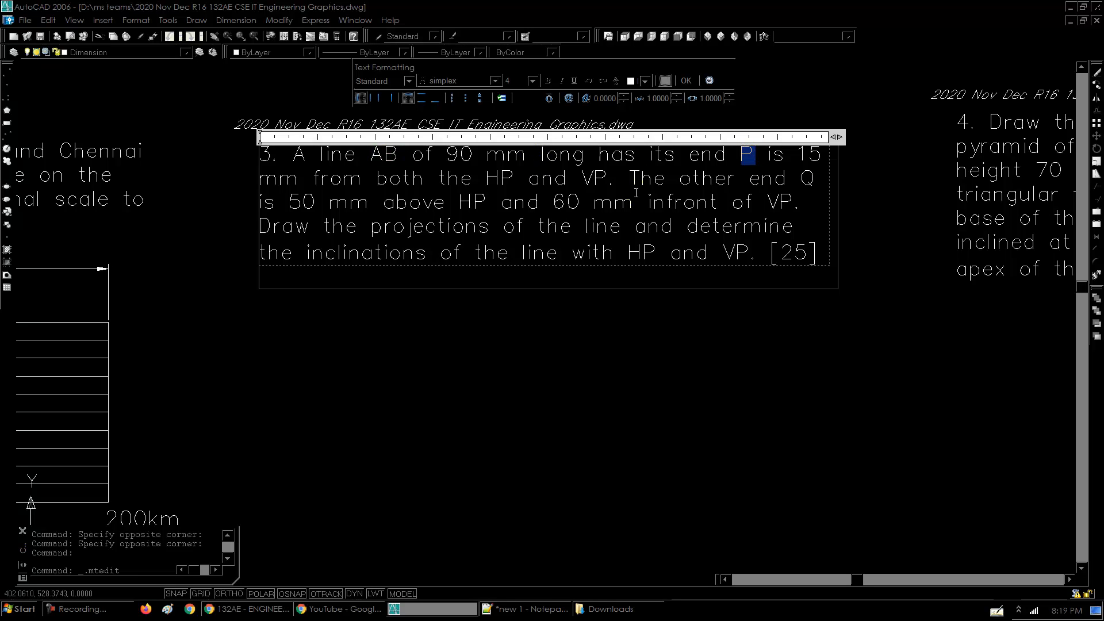
{"action": "double_click", "coordinate": [801, 179]}
{"action": "double_click", "coordinate": [397, 157]}
{"action": "type", "text": "PQ"}
{"action": "left_click", "coordinate": [469, 349]}
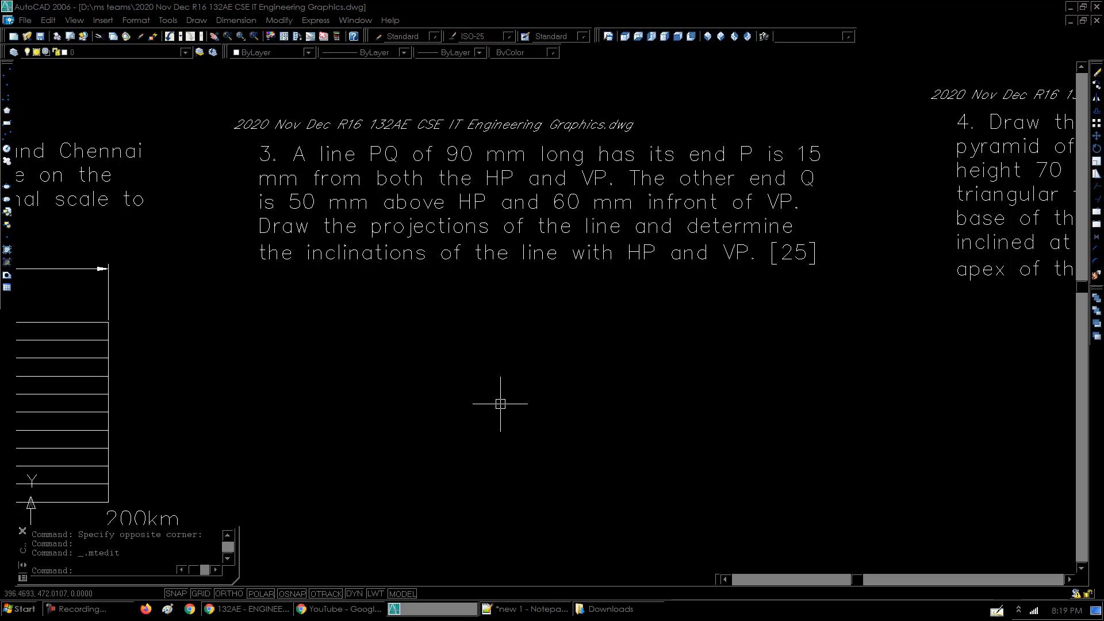
- Draw a long horizontal reference line in the empty space below question 3's text
{"action": "middle_click_drag", "start_coordinate": [521, 463], "coordinate": [495, 417]}
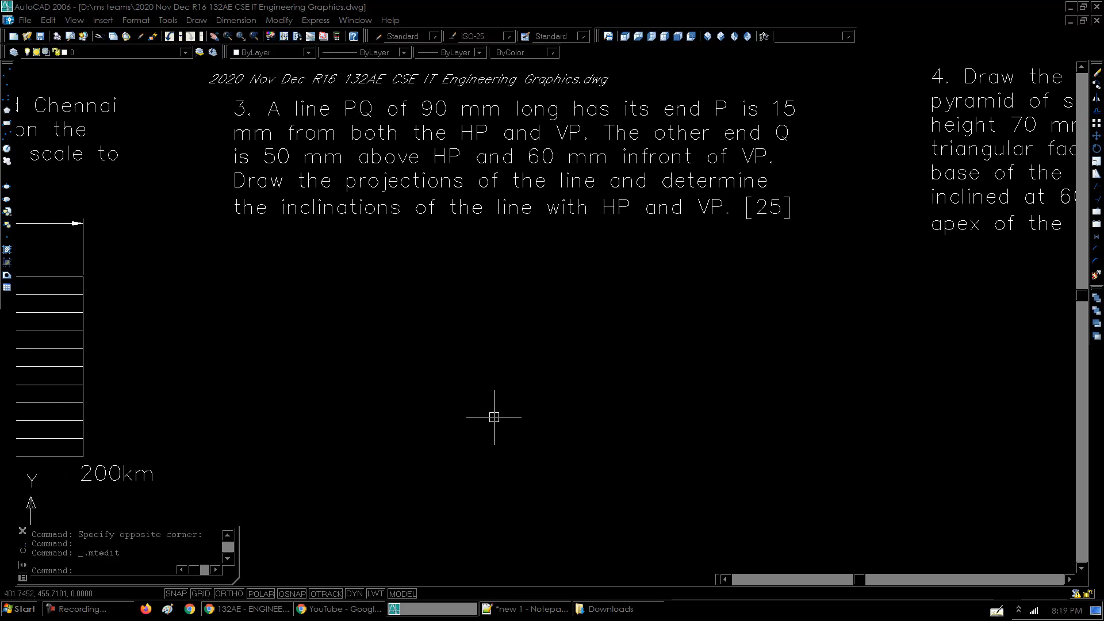
{"action": "type", "text": "l"}
{"action": "key", "text": "Return"}
{"action": "left_click", "coordinate": [271, 430]}
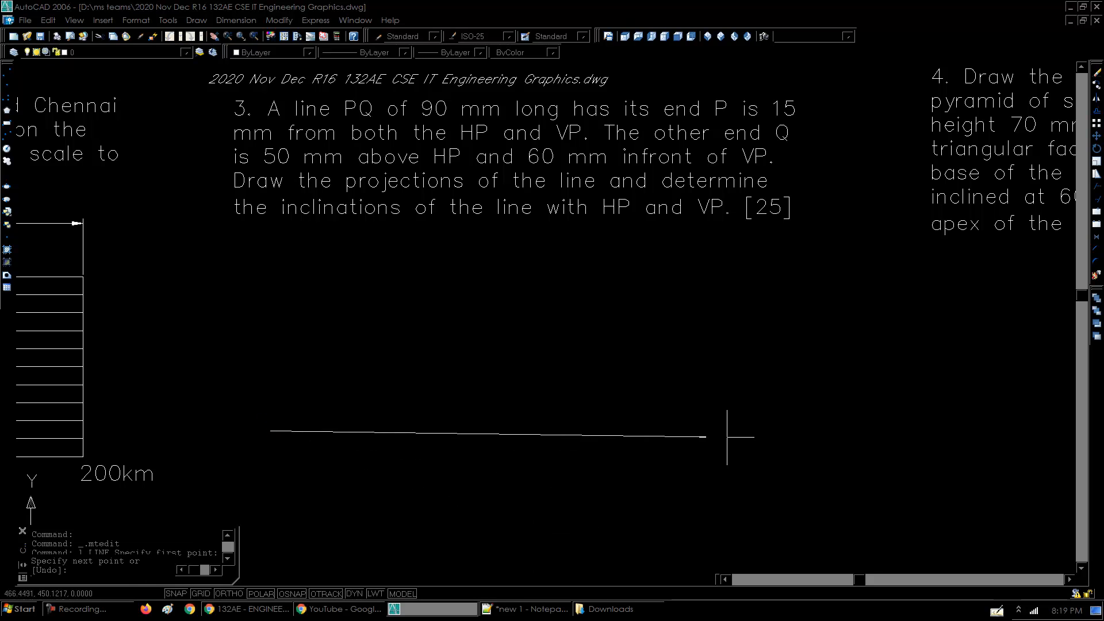
{"action": "left_click", "coordinate": [774, 430]}
{"action": "key", "text": "Return"}
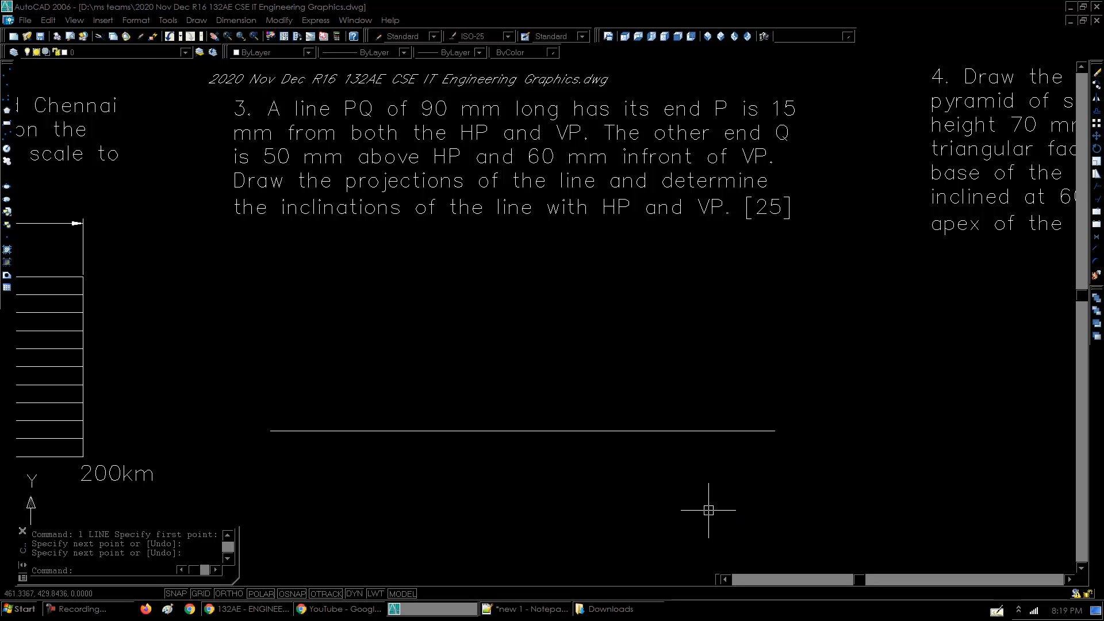
- Turn on Ortho mode and enable the Nearest object snap
{"action": "type", "text": "z"}
{"action": "key", "text": "Return"}
{"action": "key", "text": "Return"}
{"action": "left_click_drag", "start_coordinate": [648, 342], "coordinate": [656, 444]}
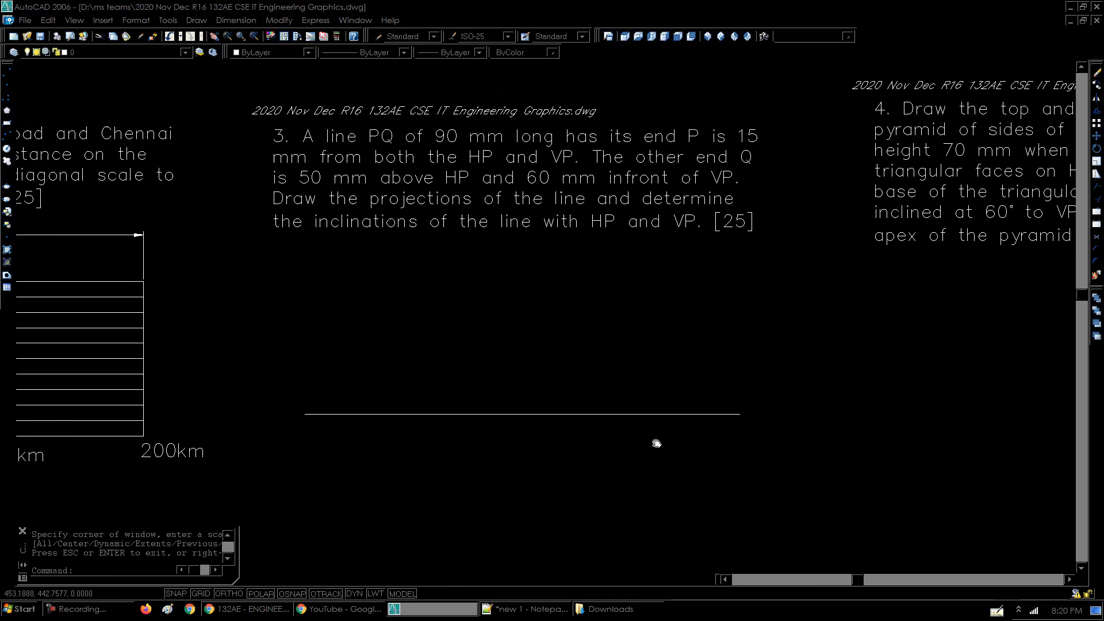
{"action": "middle_click_drag", "start_coordinate": [656, 444], "coordinate": [616, 424]}
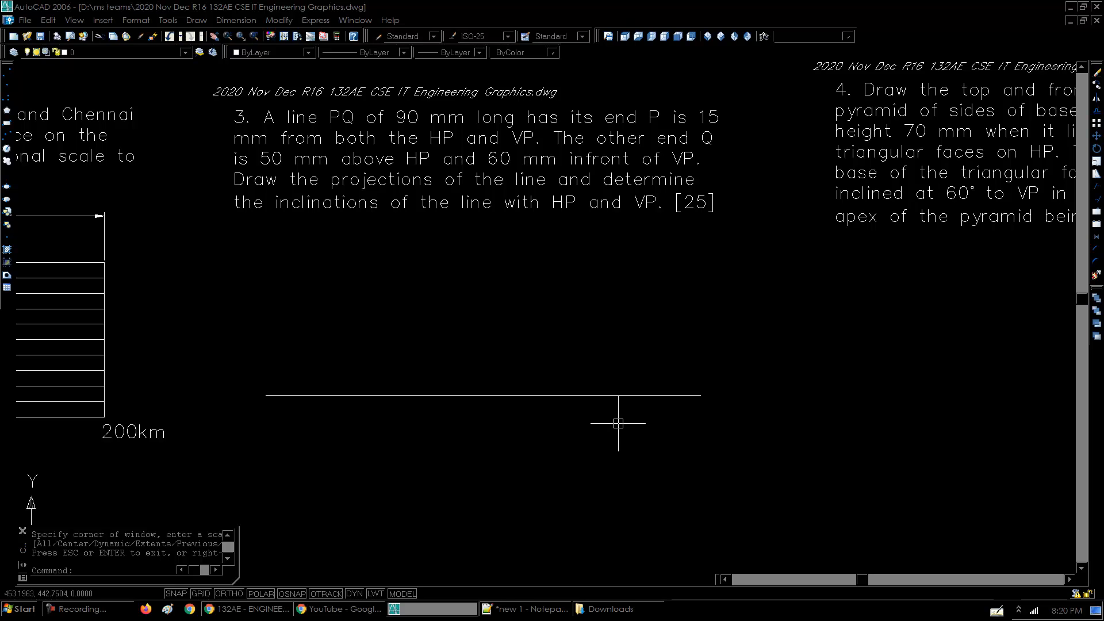
{"action": "left_click", "coordinate": [262, 594]}
{"action": "left_click", "coordinate": [260, 594]}
{"action": "left_click", "coordinate": [234, 594]}
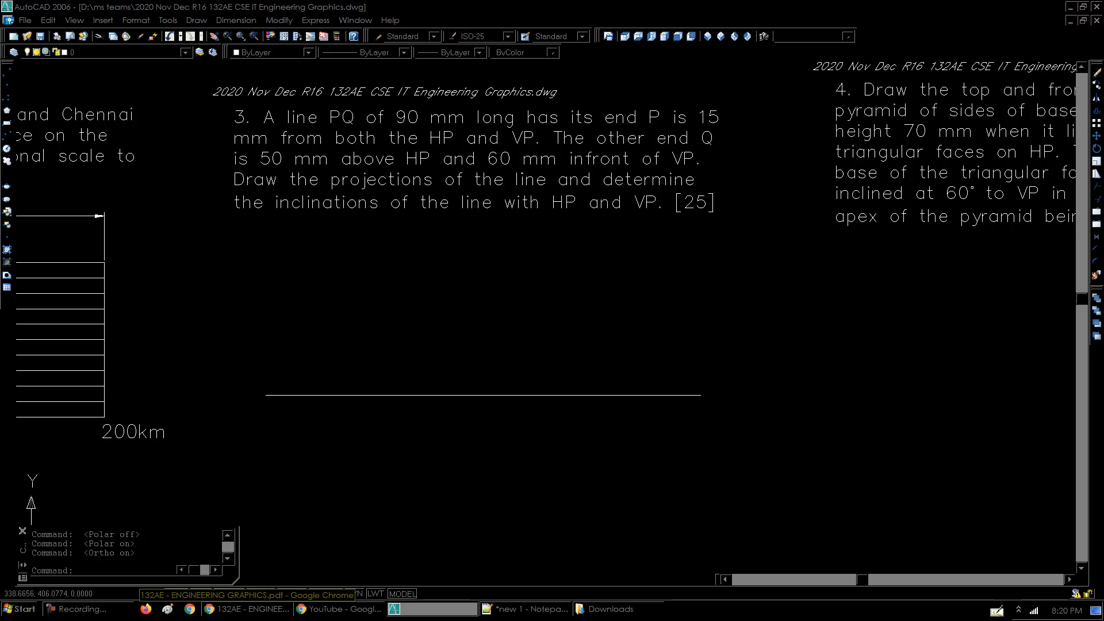
{"action": "left_click", "coordinate": [368, 520]}
{"action": "left_click", "coordinate": [342, 517]}
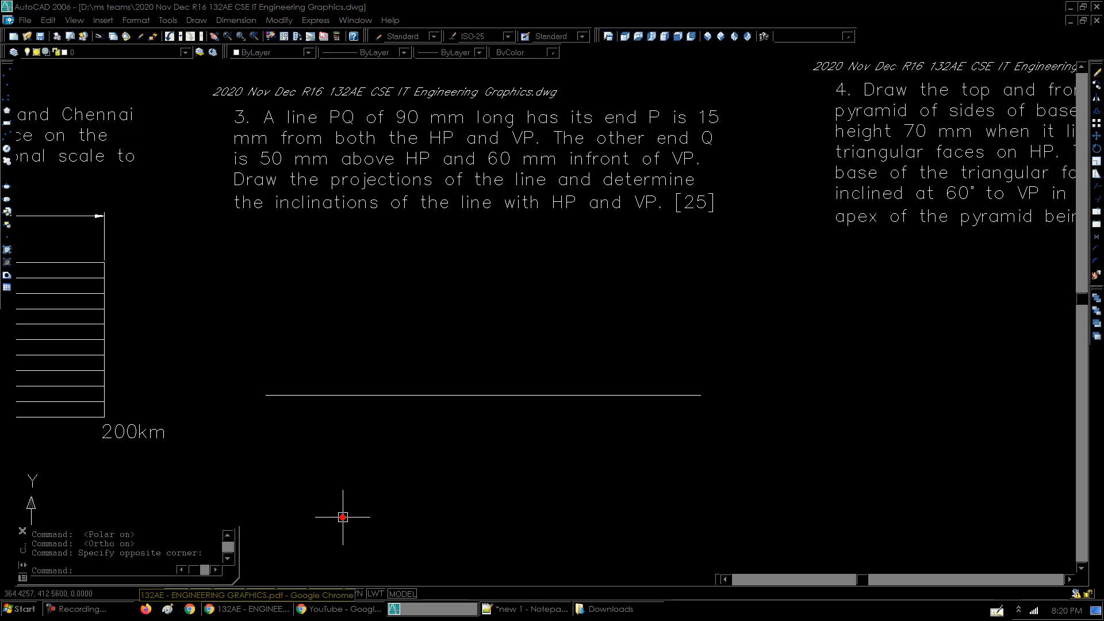
{"action": "right_click", "coordinate": [293, 594]}
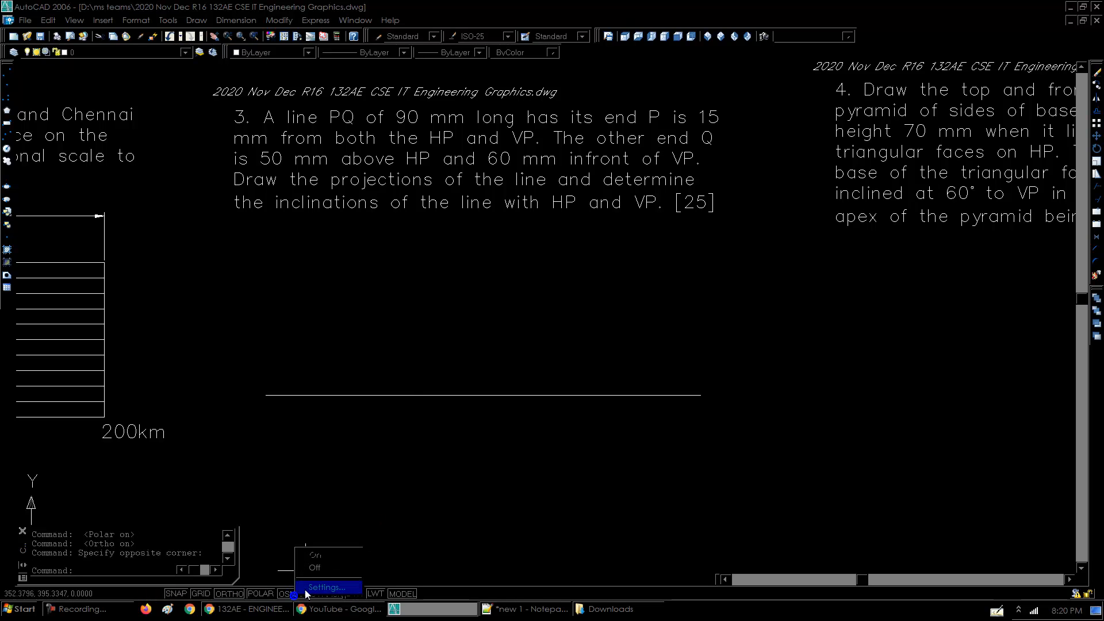
{"action": "left_click", "coordinate": [313, 587]}
{"action": "left_click", "coordinate": [581, 289]}
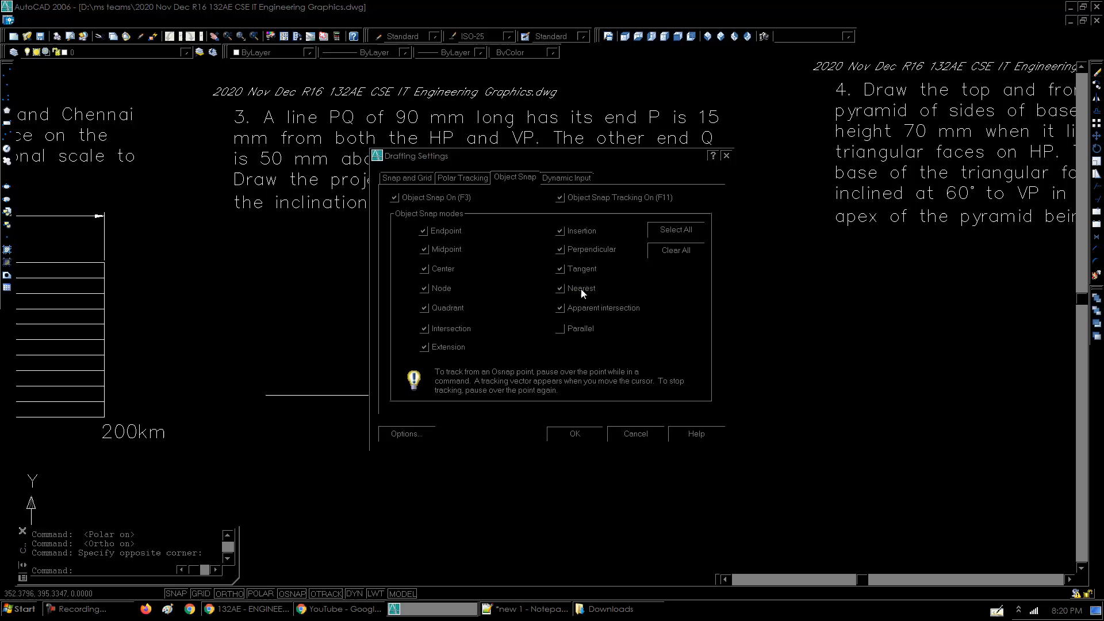
{"action": "left_click", "coordinate": [576, 434]}
- Draw a 15 mm vertical line upward from a point near the start of the reference line
{"action": "type", "text": "l"}
{"action": "key", "text": "Return"}
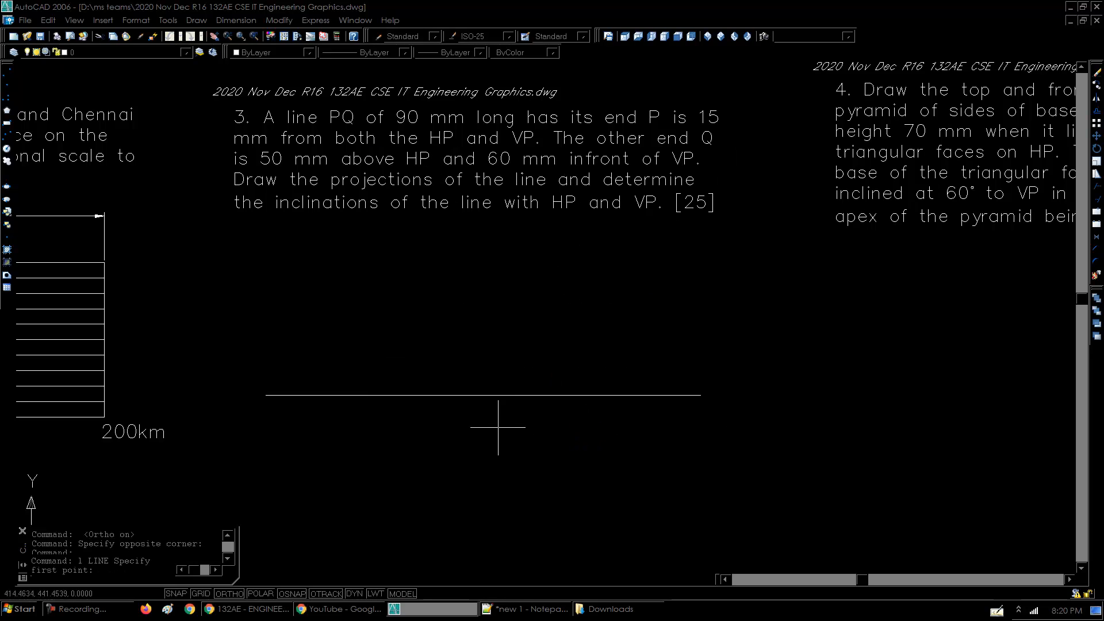
{"action": "left_click", "coordinate": [316, 395]}
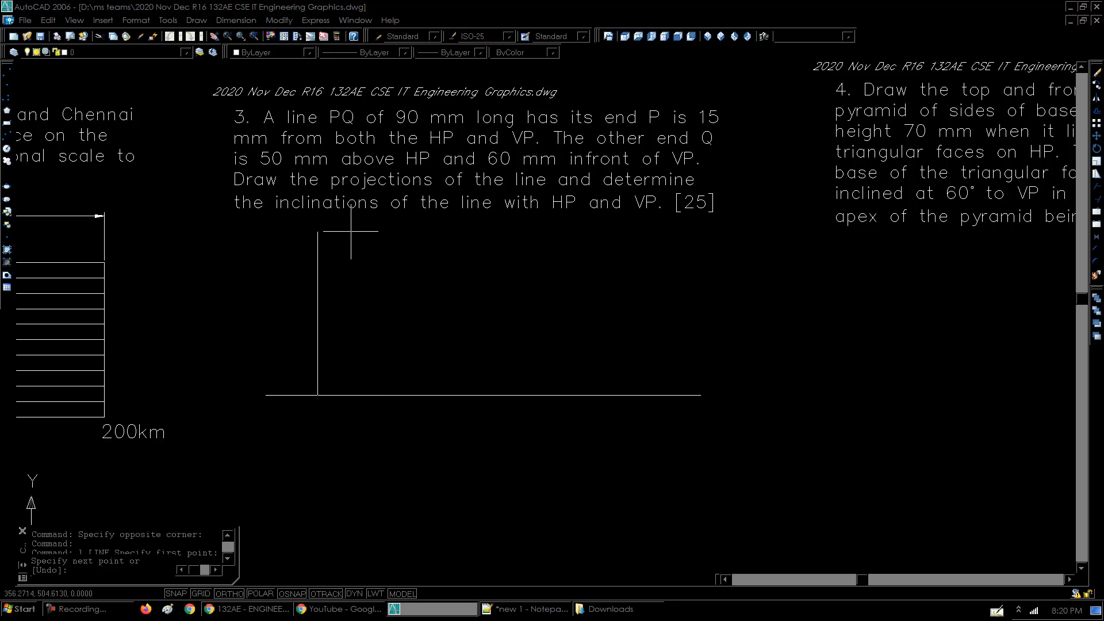
{"action": "type", "text": "15"}
{"action": "key", "text": "Return"}
{"action": "key", "text": "Return"}
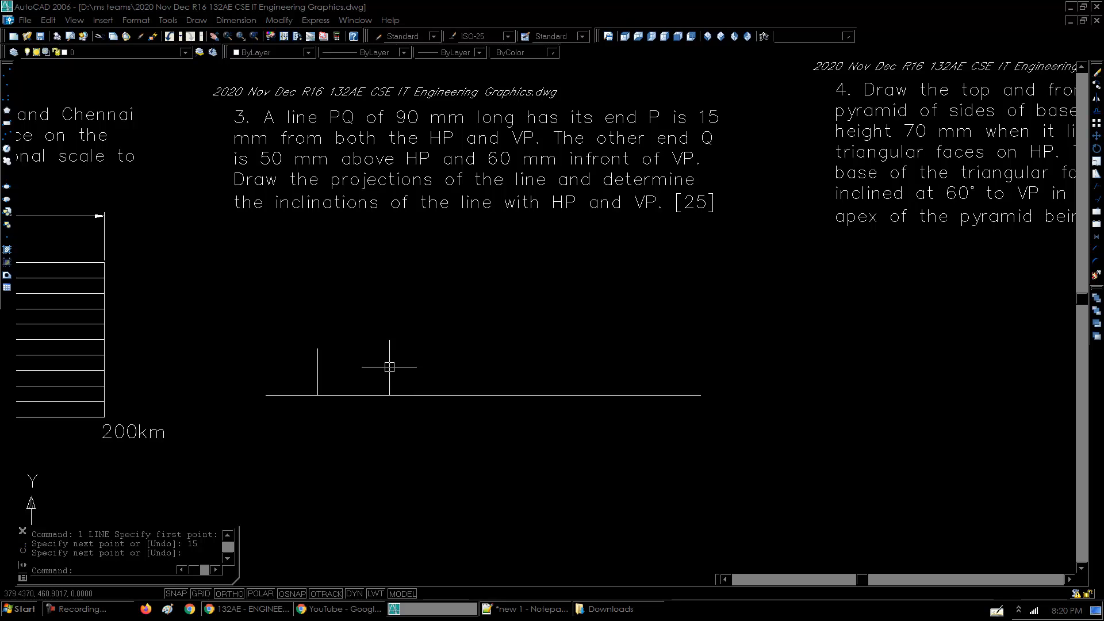
- Copy the 200km label to the upper end of the vertical line, change it to p' and move it close to the line
{"action": "left_click", "coordinate": [131, 431]}
{"action": "key", "text": "ctrl+c"}
{"action": "key", "text": "ctrl+v"}
{"action": "left_click", "coordinate": [280, 354]}
{"action": "double_click", "coordinate": [310, 347]}
{"action": "type", "text": "p"}
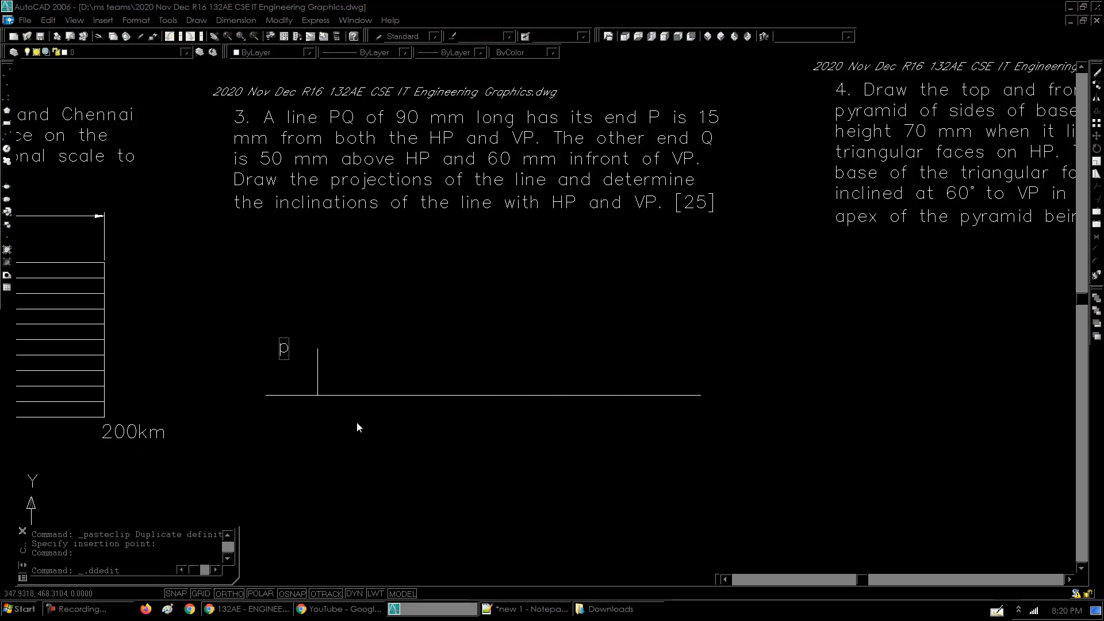
{"action": "key", "text": "Return"}
{"action": "key", "text": "Return"}
{"action": "left_click", "coordinate": [287, 346]}
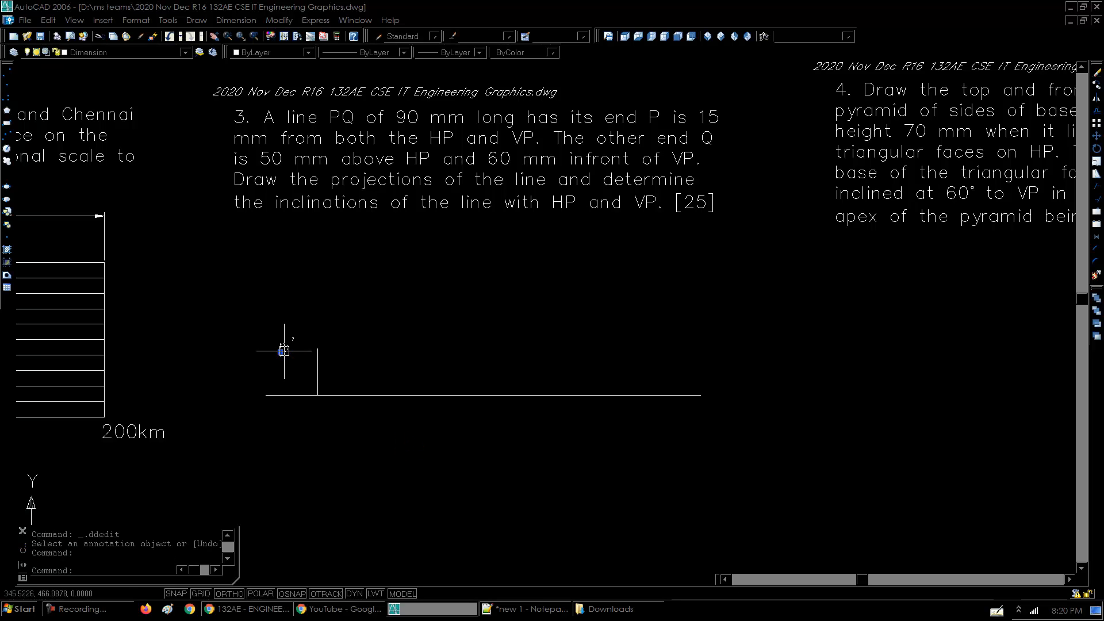
{"action": "left_click_drag", "start_coordinate": [287, 346], "coordinate": [305, 346]}
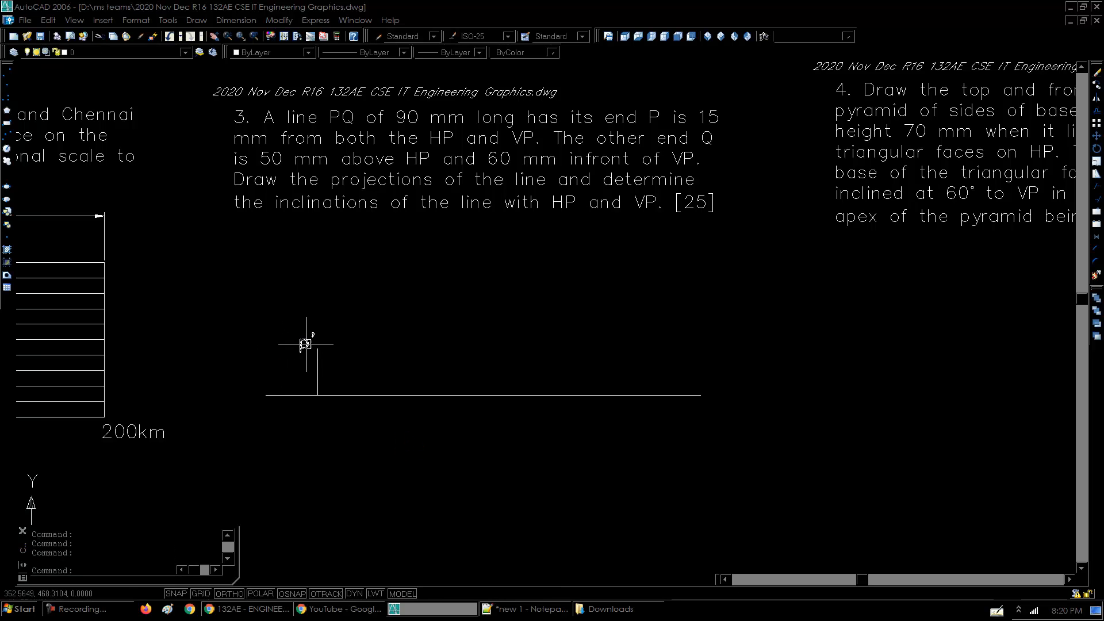
- Draw a 15 mm vertical line downward from where the first vertical line meets the reference line
{"action": "type", "text": "l"}
{"action": "key", "text": "Return"}
{"action": "left_click", "coordinate": [317, 395]}
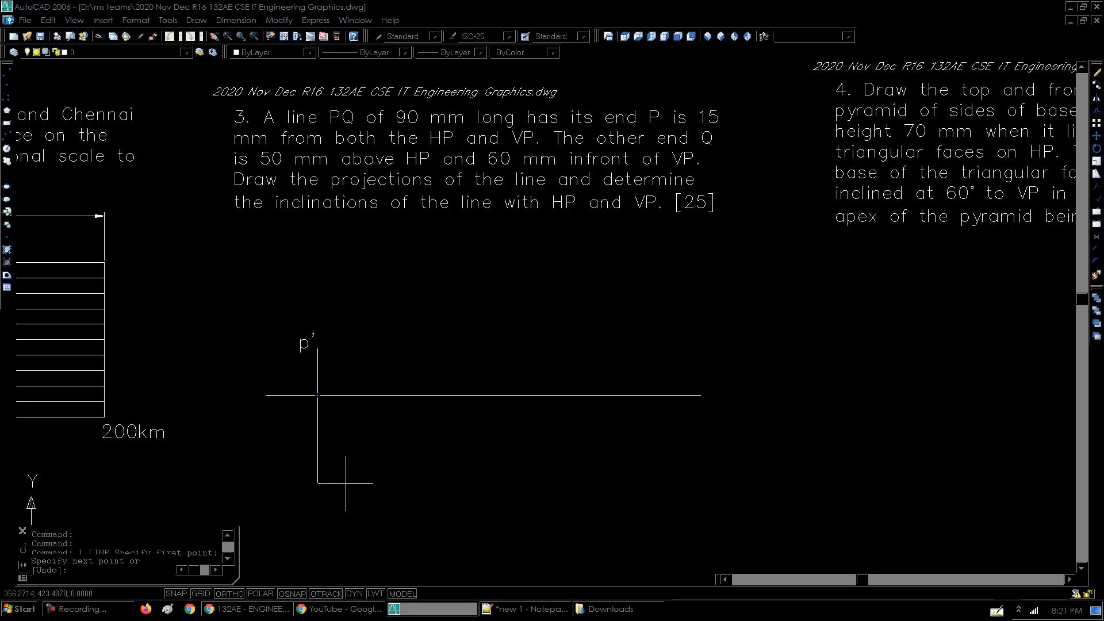
{"action": "type", "text": "15"}
{"action": "key", "text": "Return"}
{"action": "key", "text": "Return"}
- Copy the p' label to the lower end of the downward line and change it to p
{"action": "left_click", "coordinate": [303, 342]}
{"action": "key", "text": "ctrl+c"}
{"action": "key", "text": "ctrl+v"}
{"action": "left_click", "coordinate": [299, 457]}
{"action": "double_click", "coordinate": [300, 453]}
{"action": "type", "text": "p"}
{"action": "key", "text": "Return"}
{"action": "key", "text": "Return"}
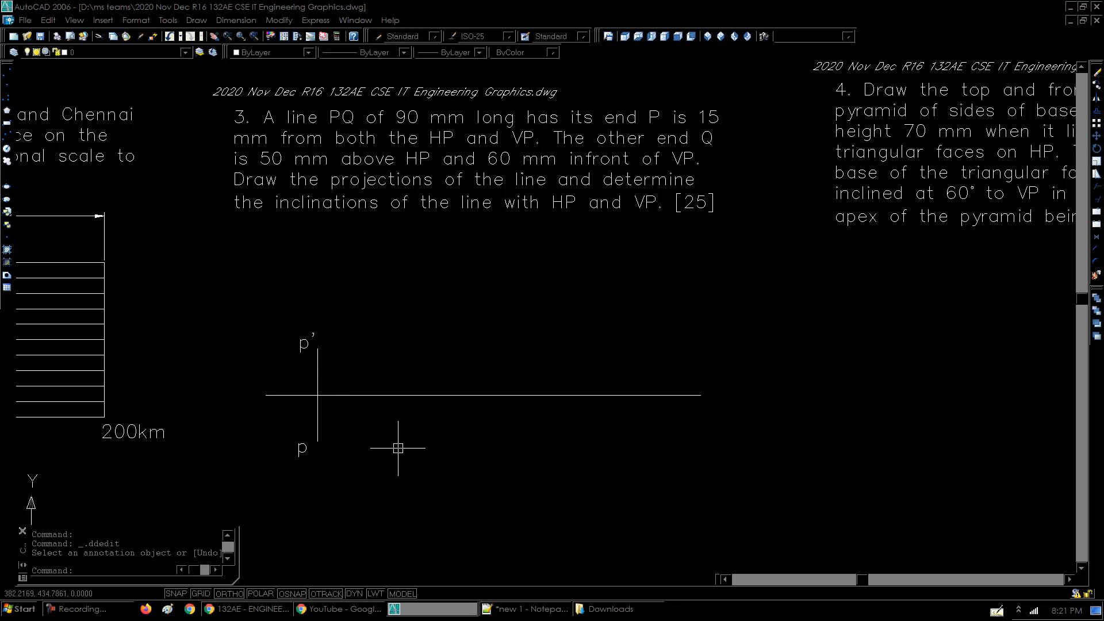
- Examine the given position of end Q above HP in question 3's text
{"action": "middle_click_drag", "start_coordinate": [451, 458], "coordinate": [408, 461]}
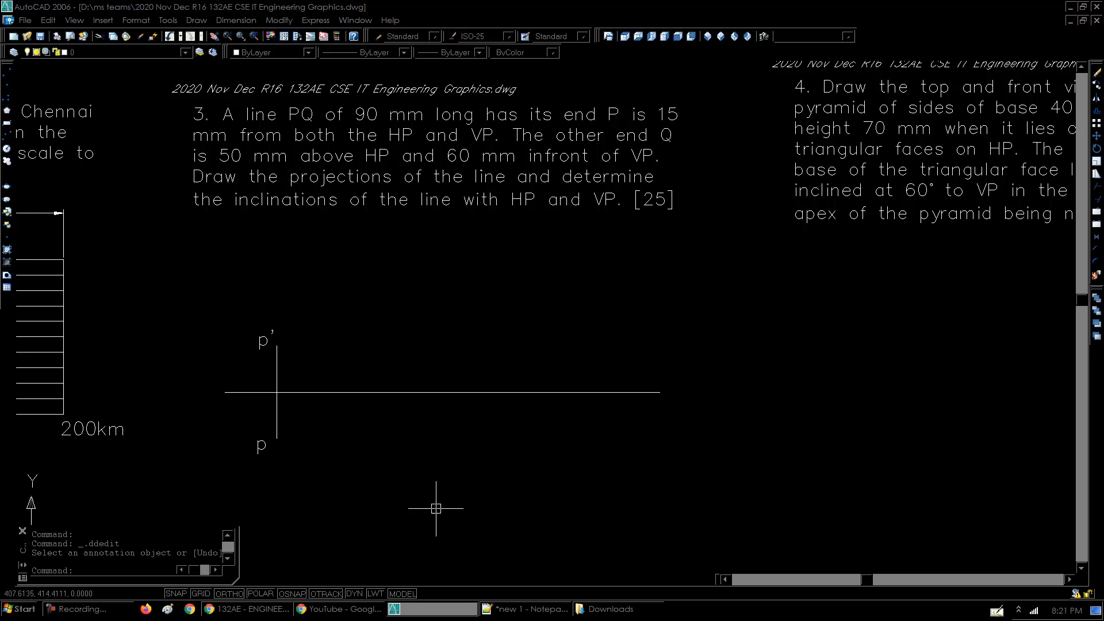
{"action": "double_click", "coordinate": [392, 504]}
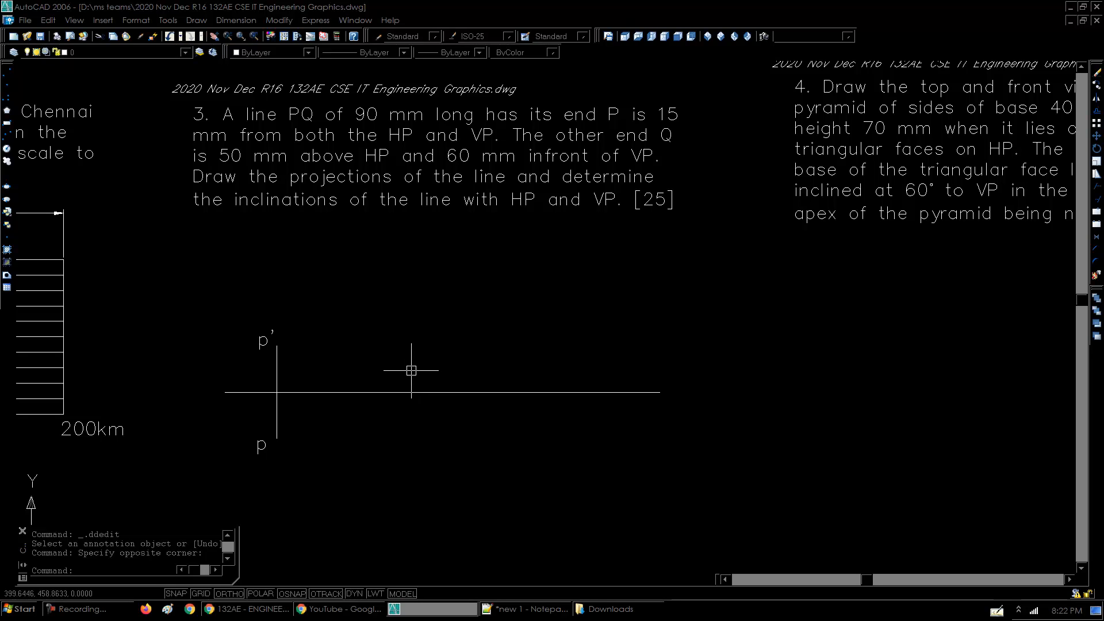
{"action": "left_click", "coordinate": [595, 156]}
{"action": "left_click", "coordinate": [598, 184]}
{"action": "key", "text": "Delete"}
{"action": "double_click", "coordinate": [596, 177]}
{"action": "left_click_drag", "start_coordinate": [220, 157], "coordinate": [389, 157]}
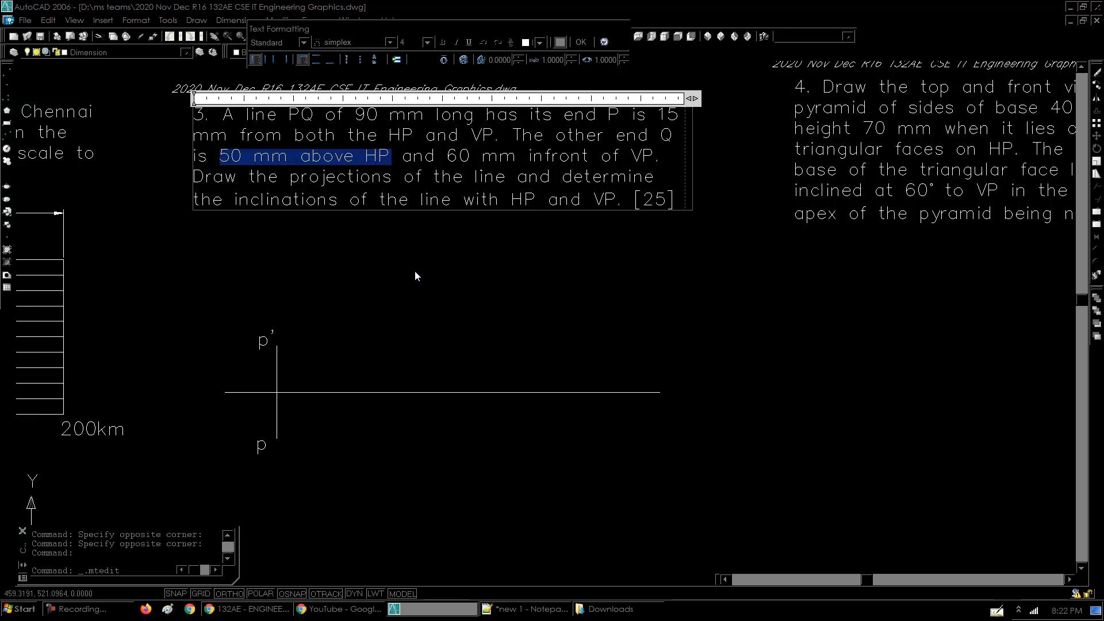
{"action": "left_click", "coordinate": [414, 291]}
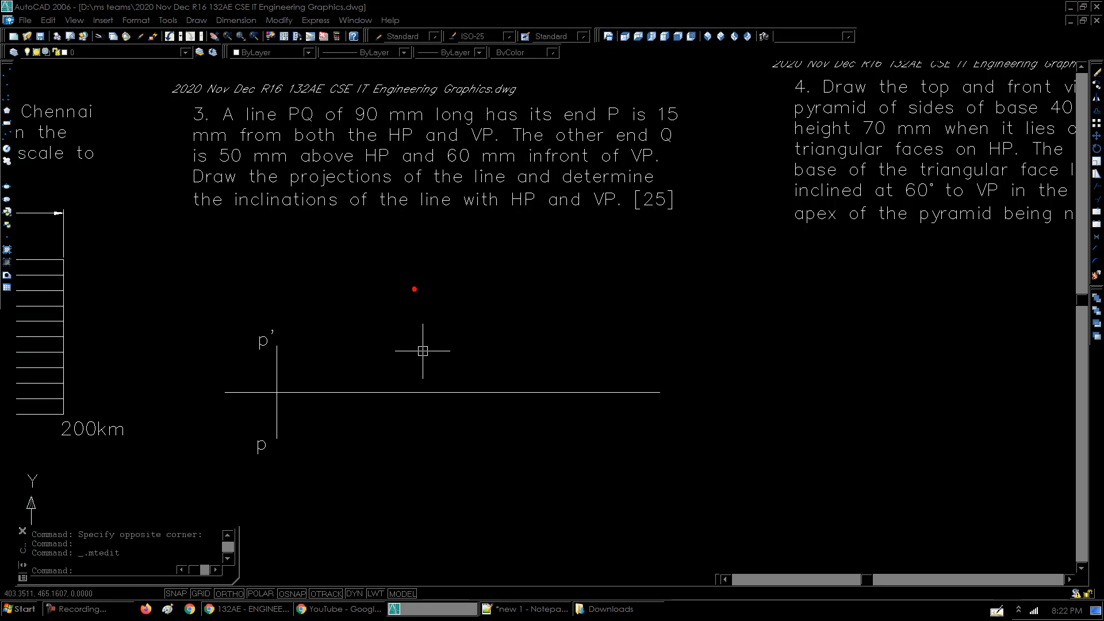
- Offset the horizontal reference line 50 mm upward to mark the height of Q above HP
{"action": "left_click", "coordinate": [432, 393]}
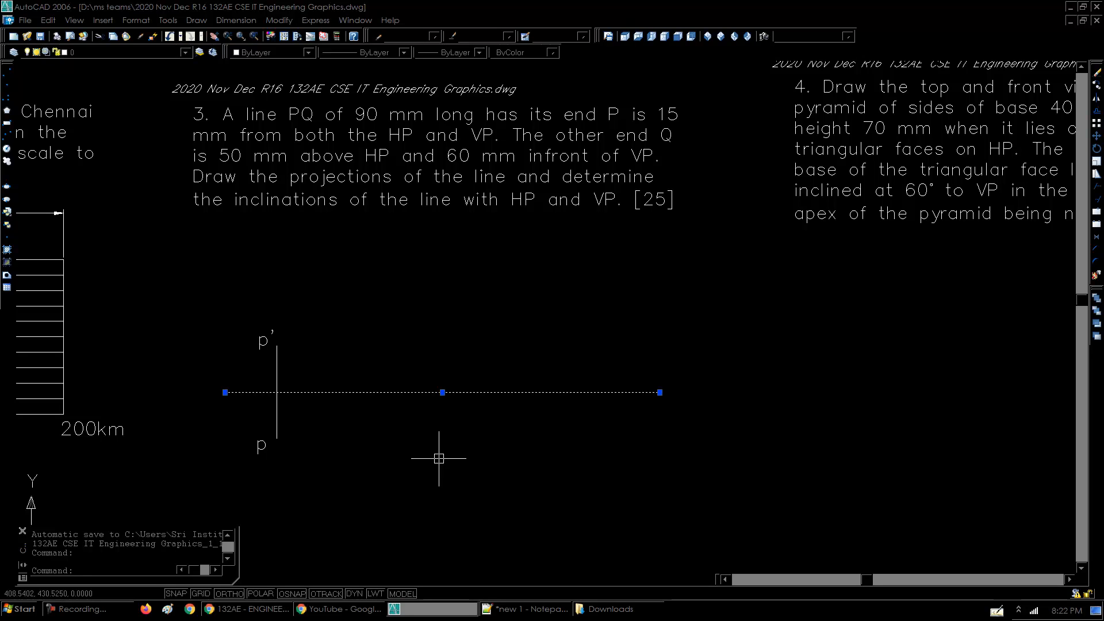
{"action": "type", "text": "o"}
{"action": "key", "text": "Return"}
{"action": "type", "text": "50"}
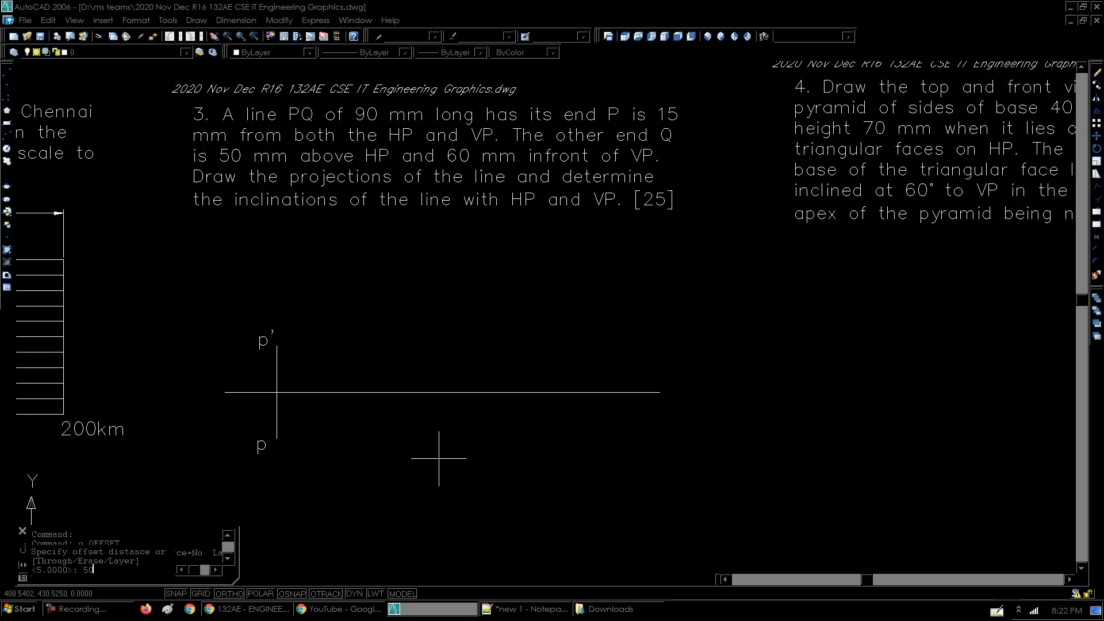
{"action": "key", "text": "Return"}
{"action": "left_click", "coordinate": [425, 392]}
{"action": "left_click", "coordinate": [410, 295]}
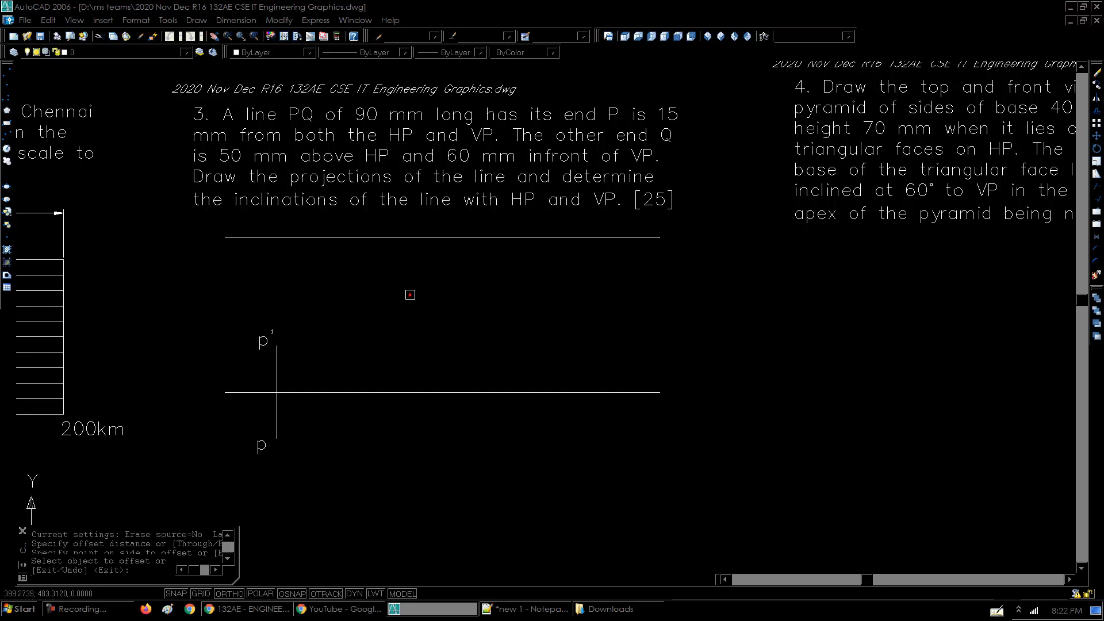
{"action": "key", "text": "Return"}
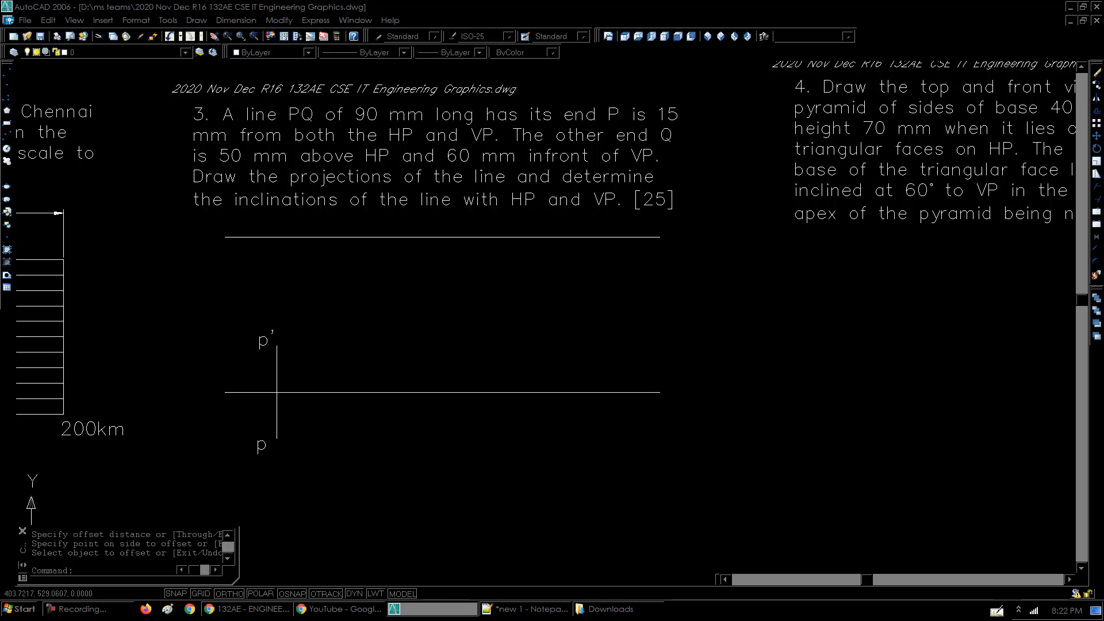
- Check PQ's length in question 3 and draw a circle of 90 mm radius centred on p'
{"action": "double_click", "coordinate": [393, 128]}
{"action": "left_click_drag", "start_coordinate": [355, 116], "coordinate": [425, 118]}
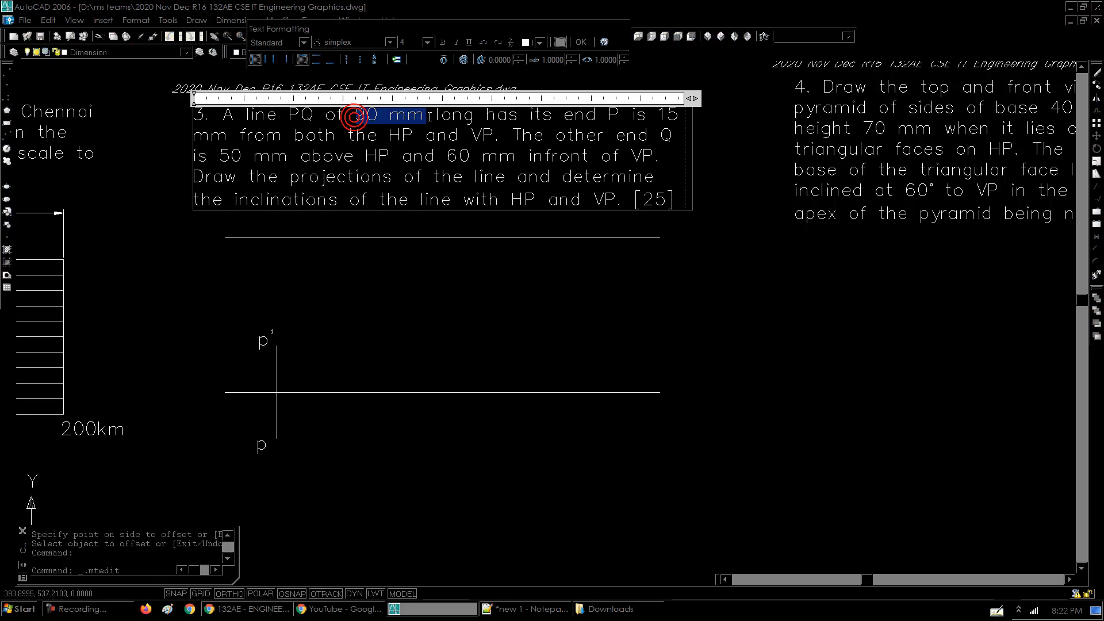
{"action": "left_click", "coordinate": [457, 371]}
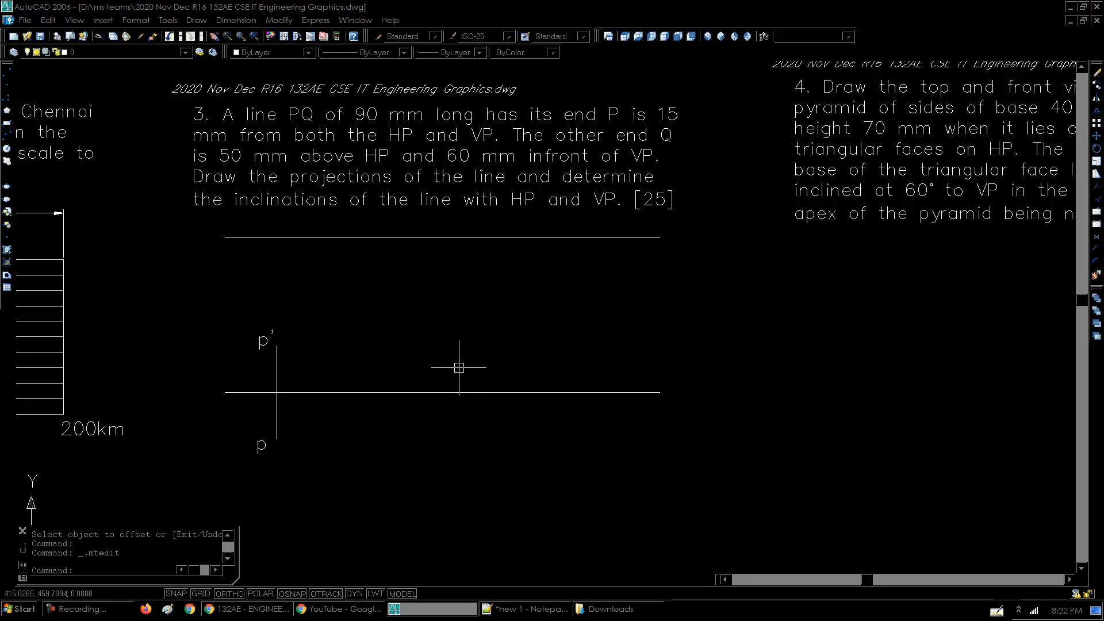
{"action": "type", "text": "c"}
{"action": "key", "text": "Return"}
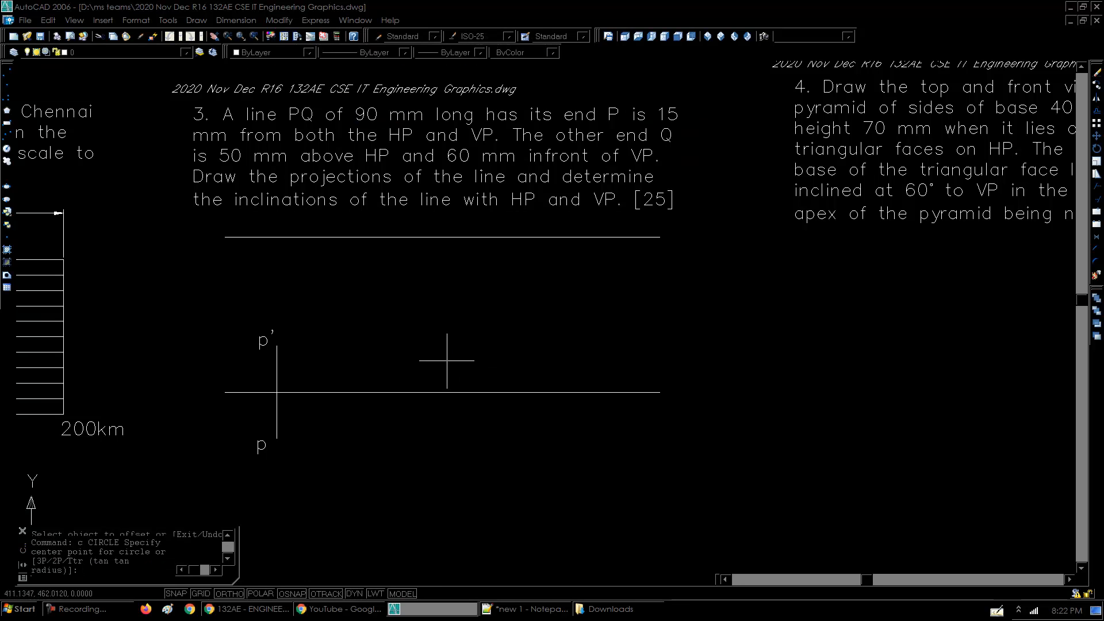
{"action": "left_click", "coordinate": [277, 346]}
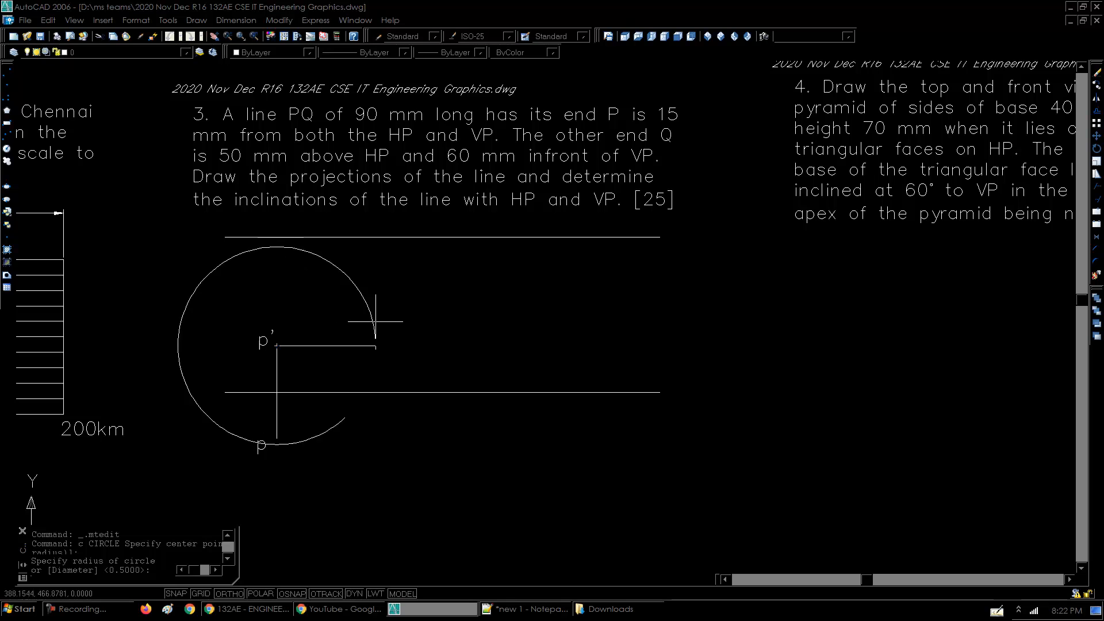
{"action": "key", "text": "Return"}
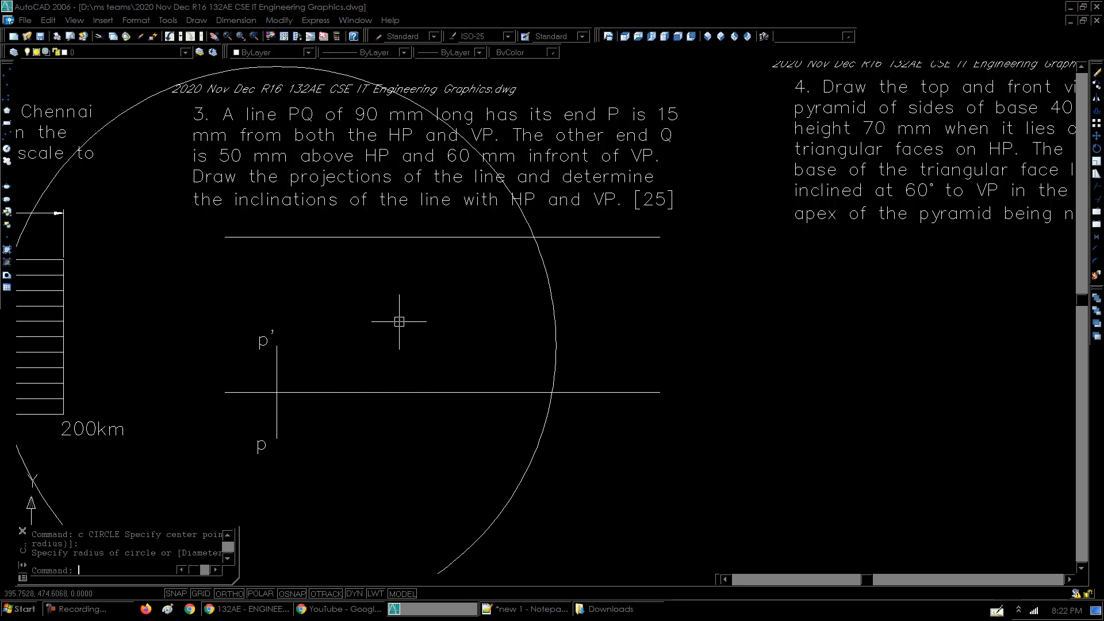
- Draw a line from p' to the point where the 90 mm circle meets the upper 50 mm height line
{"action": "left_click", "coordinate": [588, 291]}
{"action": "left_click", "coordinate": [485, 329]}
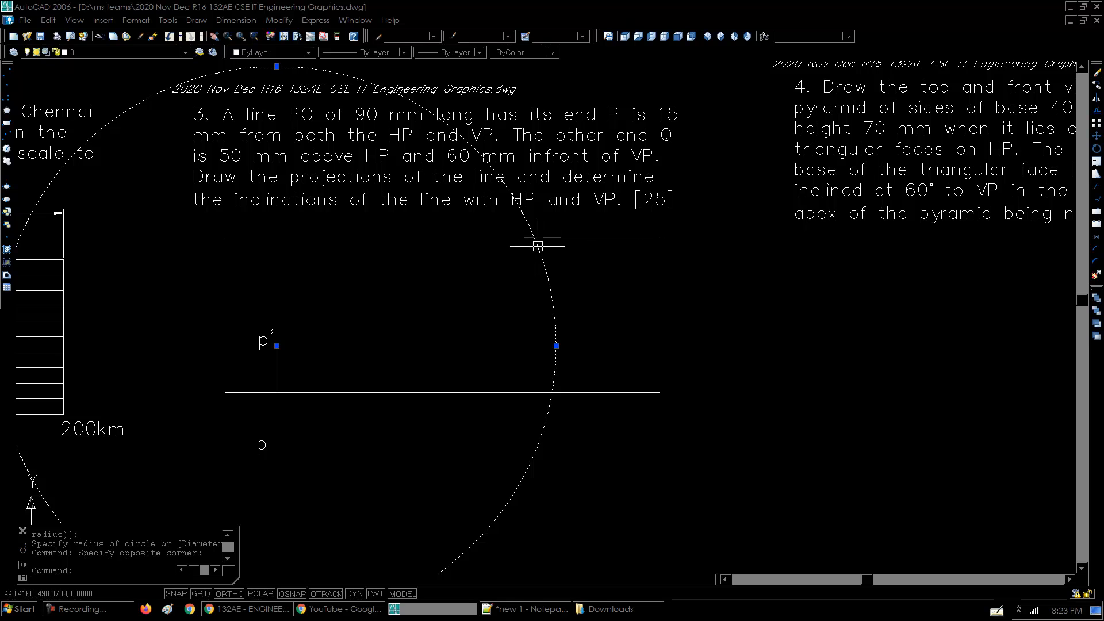
{"action": "key", "text": "Return"}
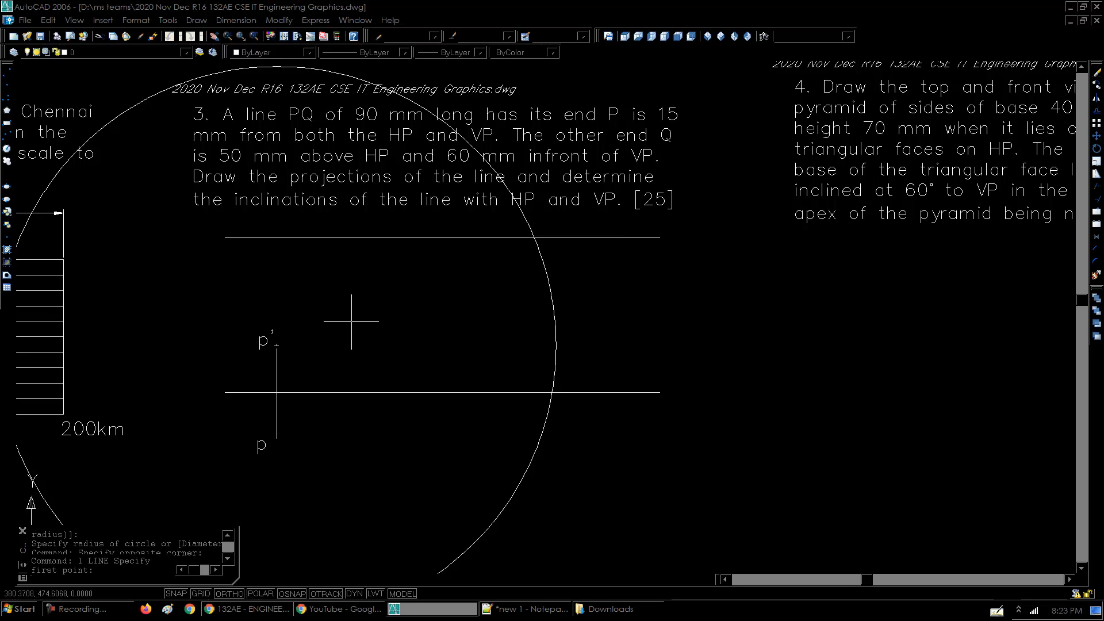
{"action": "left_click", "coordinate": [276, 346]}
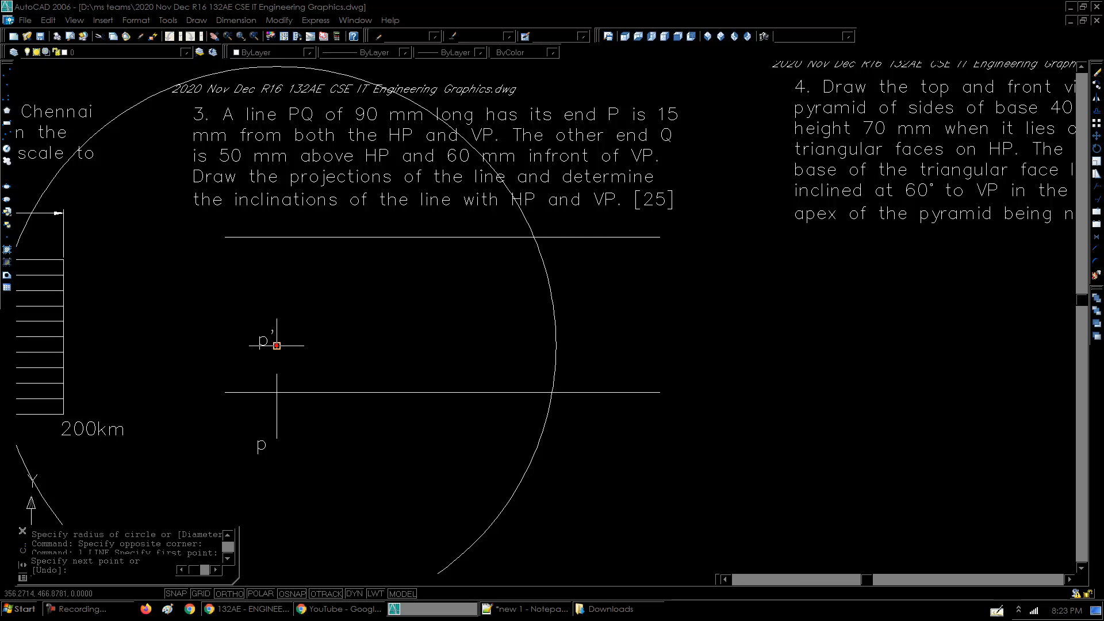
{"action": "left_click", "coordinate": [533, 237]}
{"action": "key", "text": "Return"}
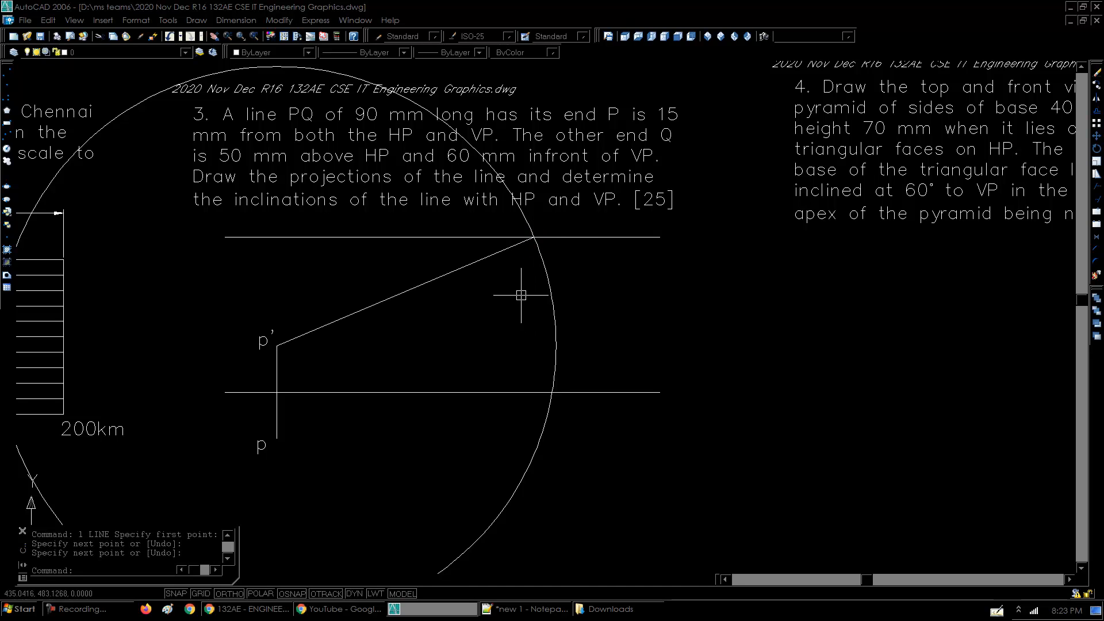
- Add an aligned dimension above the inclined line running from p'
{"action": "left_click", "coordinate": [243, 21]}
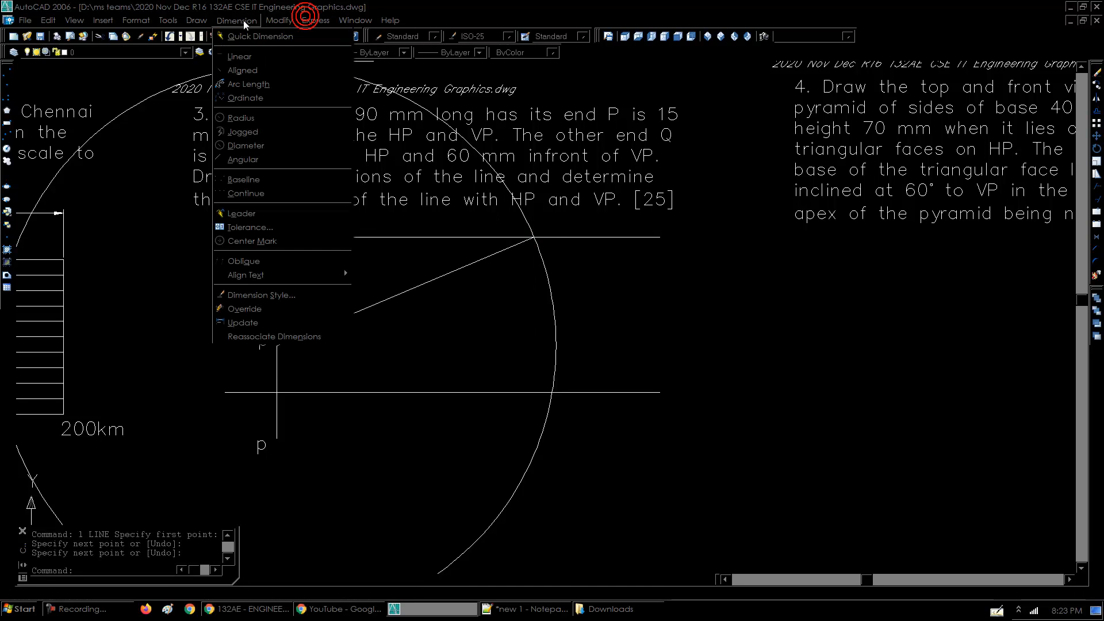
{"action": "left_click", "coordinate": [261, 72]}
{"action": "key", "text": "Return"}
{"action": "left_click", "coordinate": [376, 301]}
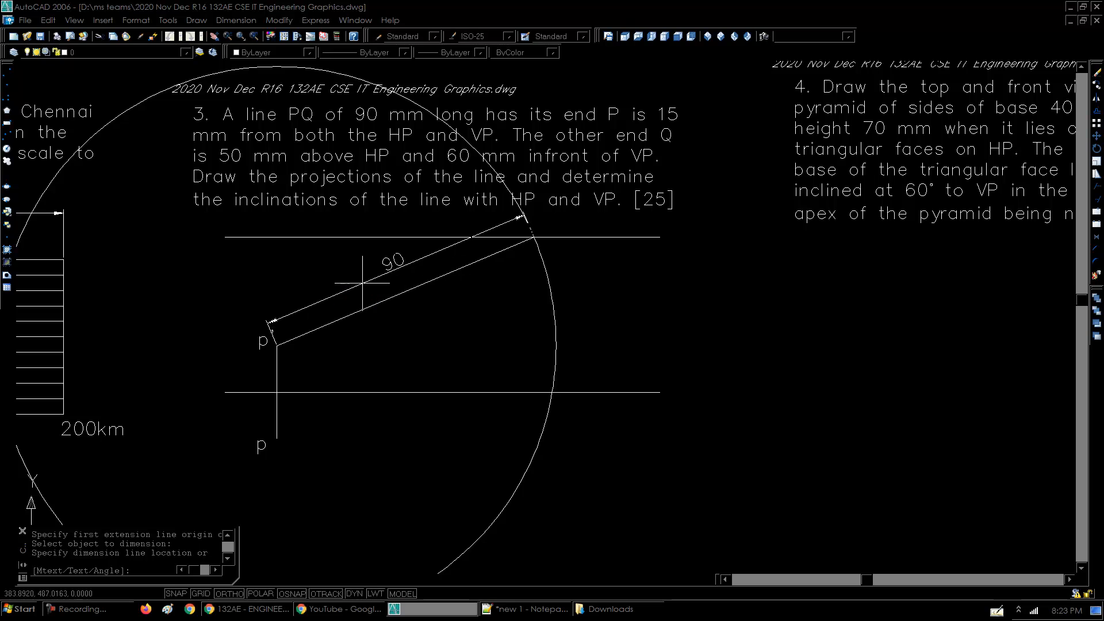
{"action": "left_click", "coordinate": [361, 282]}
- Erase the construction circle centred on p'
{"action": "type", "text": "e"}
{"action": "key", "text": "Return"}
{"action": "left_click", "coordinate": [556, 316]}
{"action": "key", "text": "Return"}
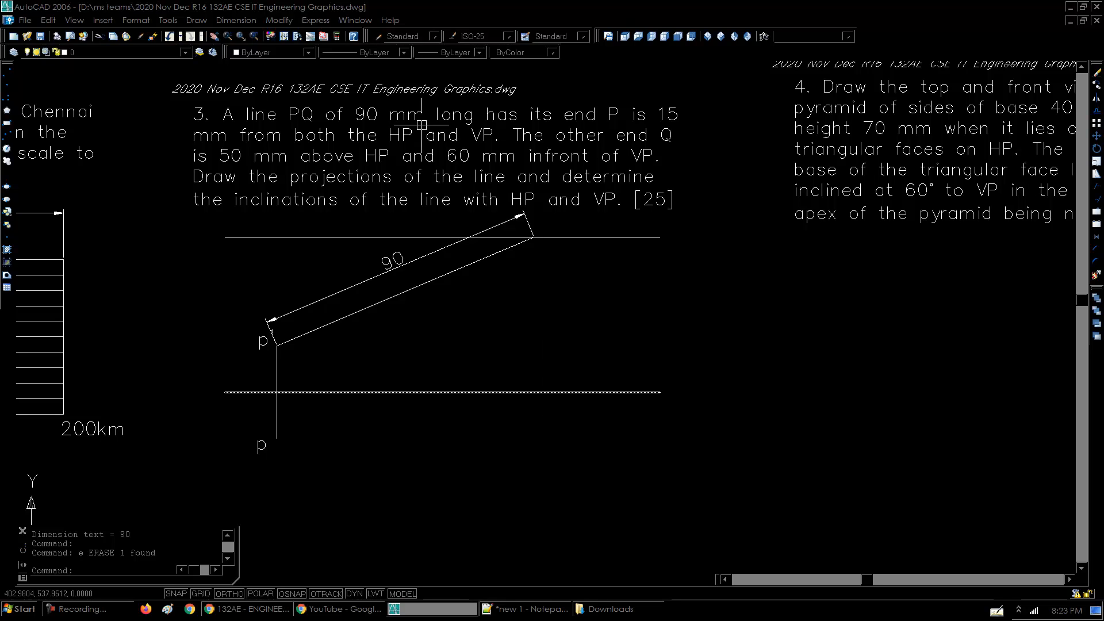
- Check Q's distance in front of VP in question 3 and offset the reference line 60 mm downward
{"action": "double_click", "coordinate": [430, 156]}
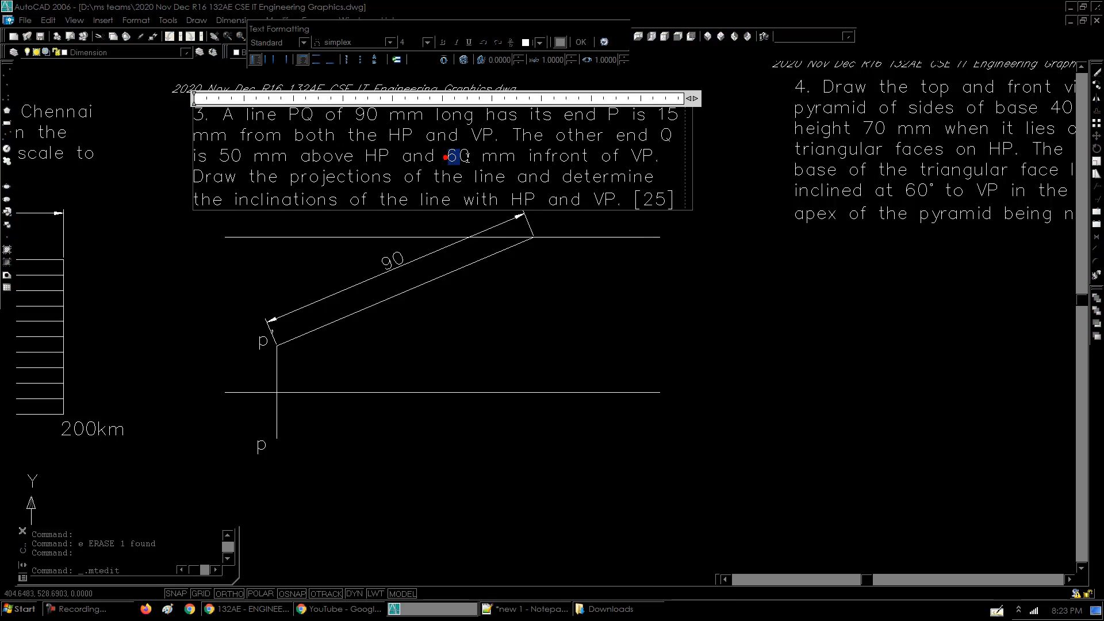
{"action": "left_click_drag", "start_coordinate": [466, 156], "coordinate": [519, 156]}
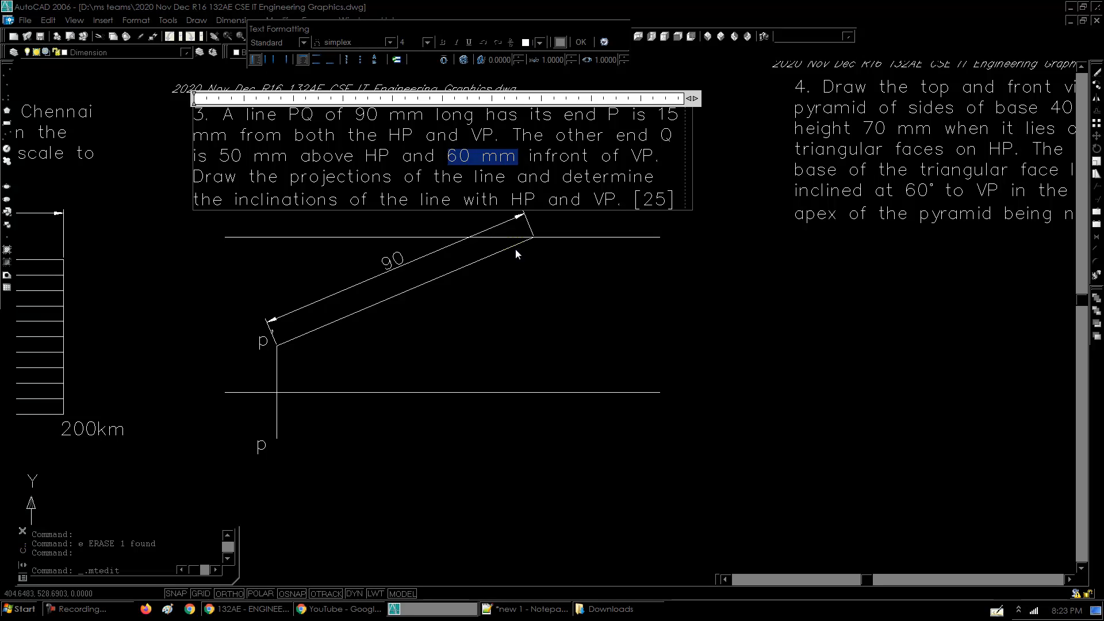
{"action": "left_click", "coordinate": [541, 335]}
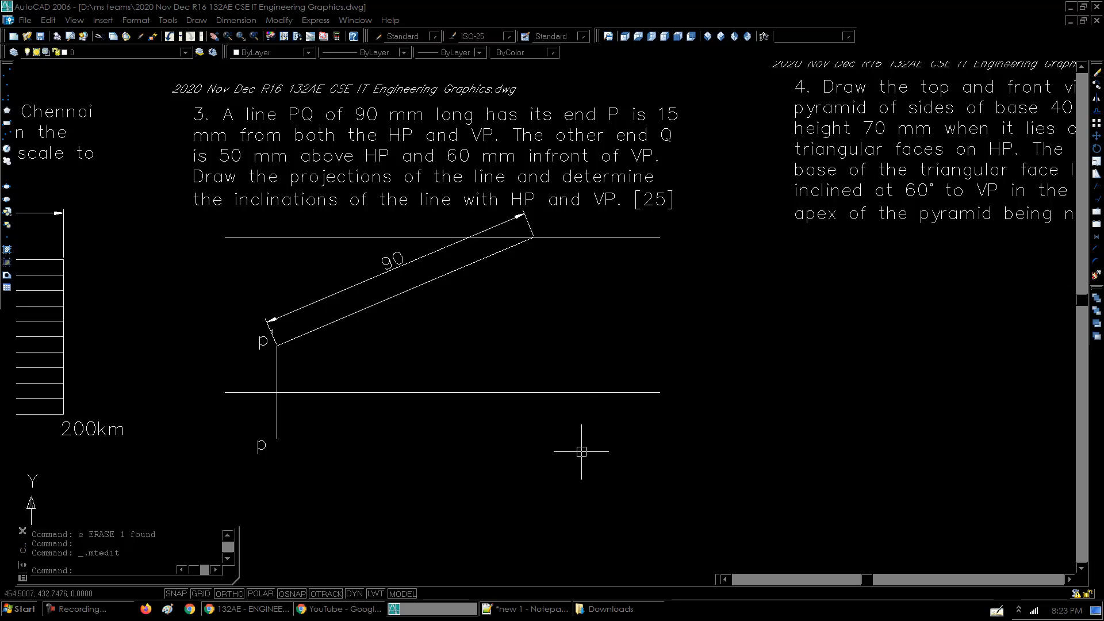
{"action": "middle_click_drag", "start_coordinate": [582, 447], "coordinate": [574, 448]}
{"action": "type", "text": "o"}
{"action": "key", "text": "Return"}
{"action": "type", "text": "60"}
{"action": "key", "text": "Return"}
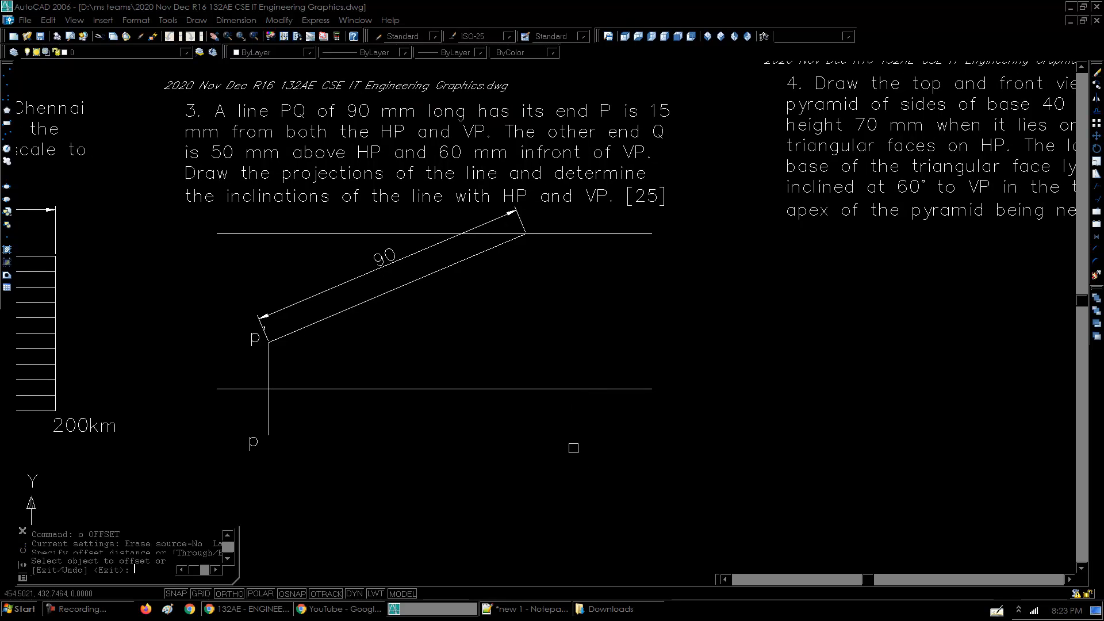
{"action": "left_click", "coordinate": [562, 389]}
{"action": "left_click", "coordinate": [571, 513]}
{"action": "key", "text": "Return"}
- Draw a circle of 90 mm radius centred on p
{"action": "middle_click_drag", "start_coordinate": [572, 514], "coordinate": [570, 497]}
{"action": "type", "text": "z"}
{"action": "key", "text": "Return"}
{"action": "key", "text": "Return"}
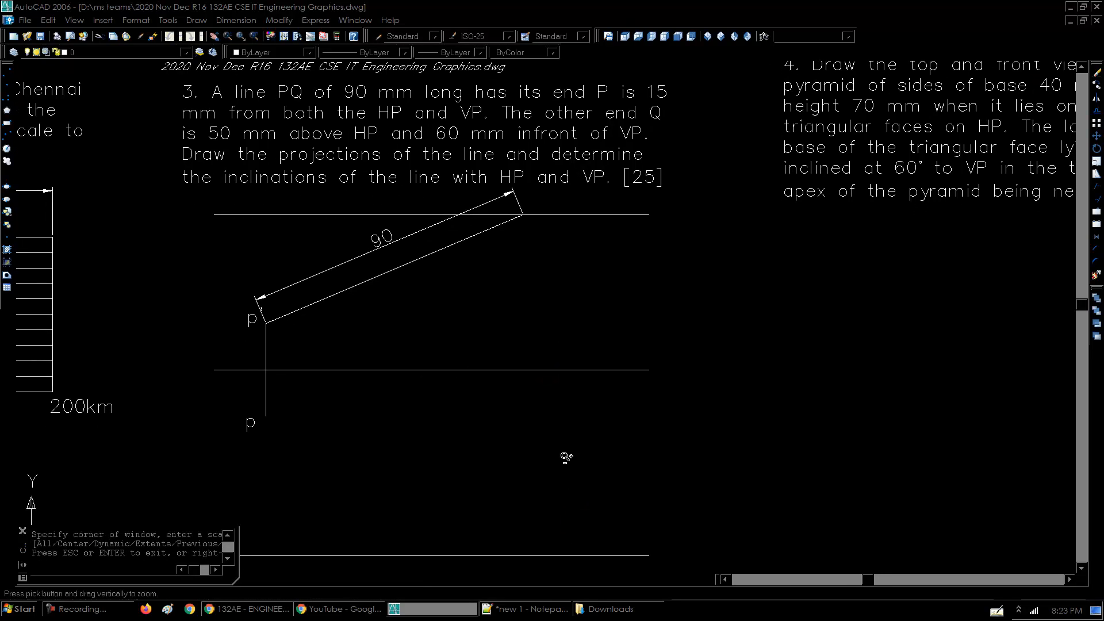
{"action": "scroll", "coordinate": [561, 452], "scroll_direction": "down", "scroll_amount": 1}
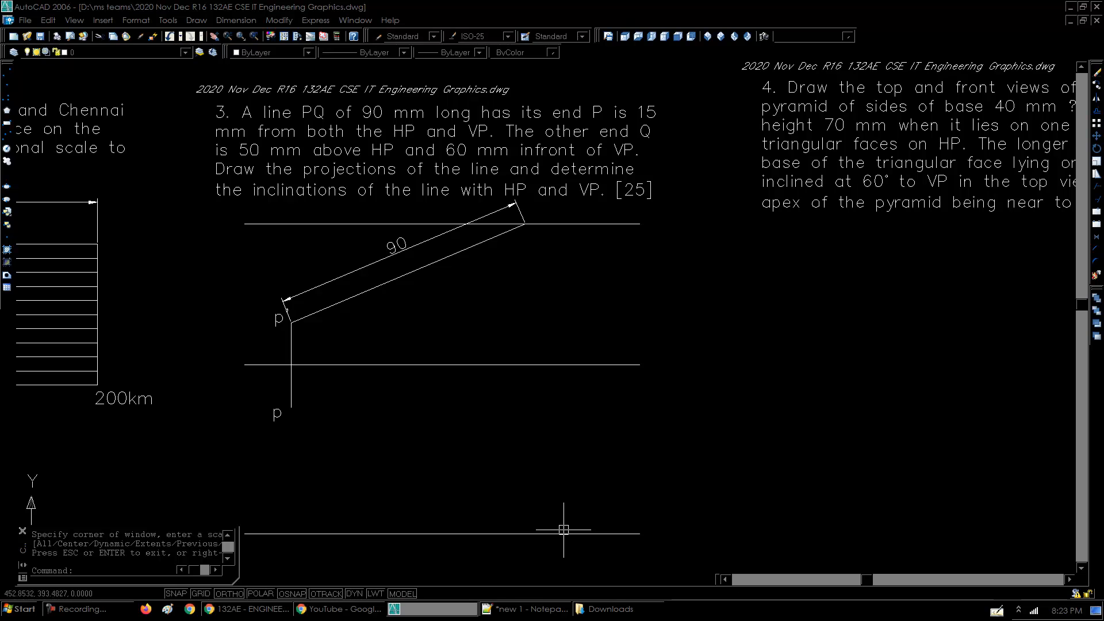
{"action": "type", "text": "c"}
{"action": "key", "text": "Return"}
{"action": "left_click", "coordinate": [294, 407]}
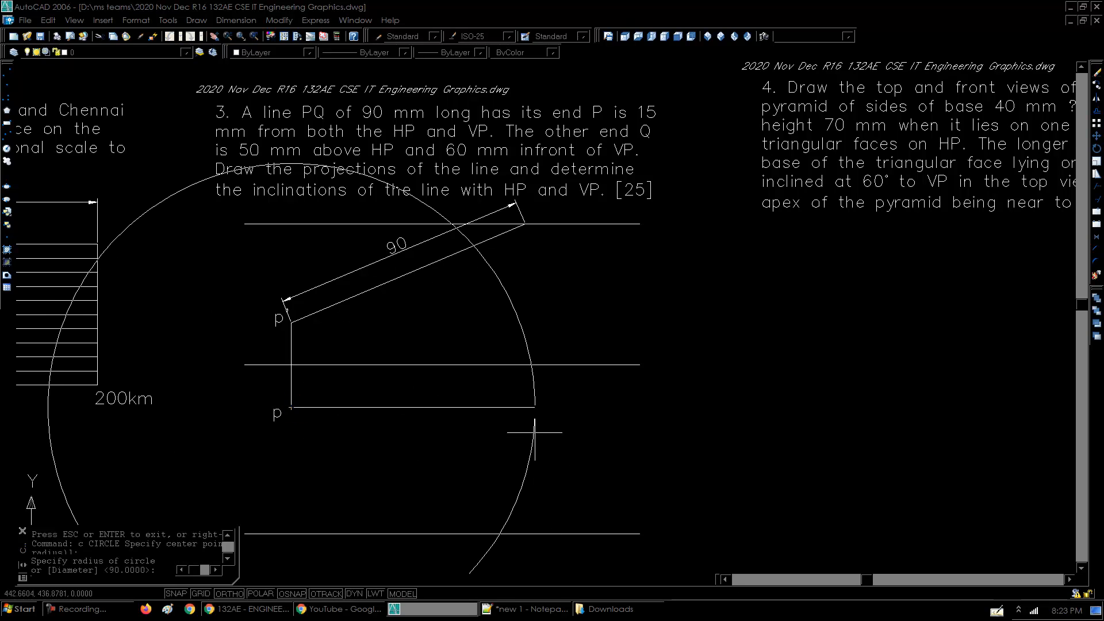
{"action": "left_click", "coordinate": [544, 430]}
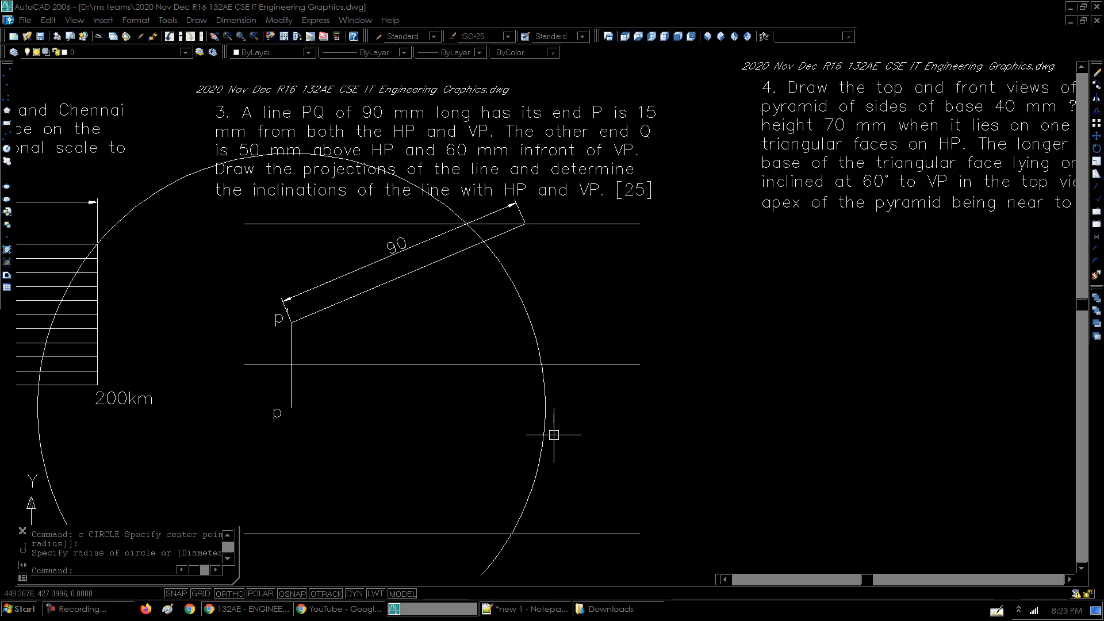
- Draw a line from p to the point where its 90 mm circle meets the lower 60 mm offset line
{"action": "left_click", "coordinate": [554, 435]}
{"action": "left_click", "coordinate": [505, 444]}
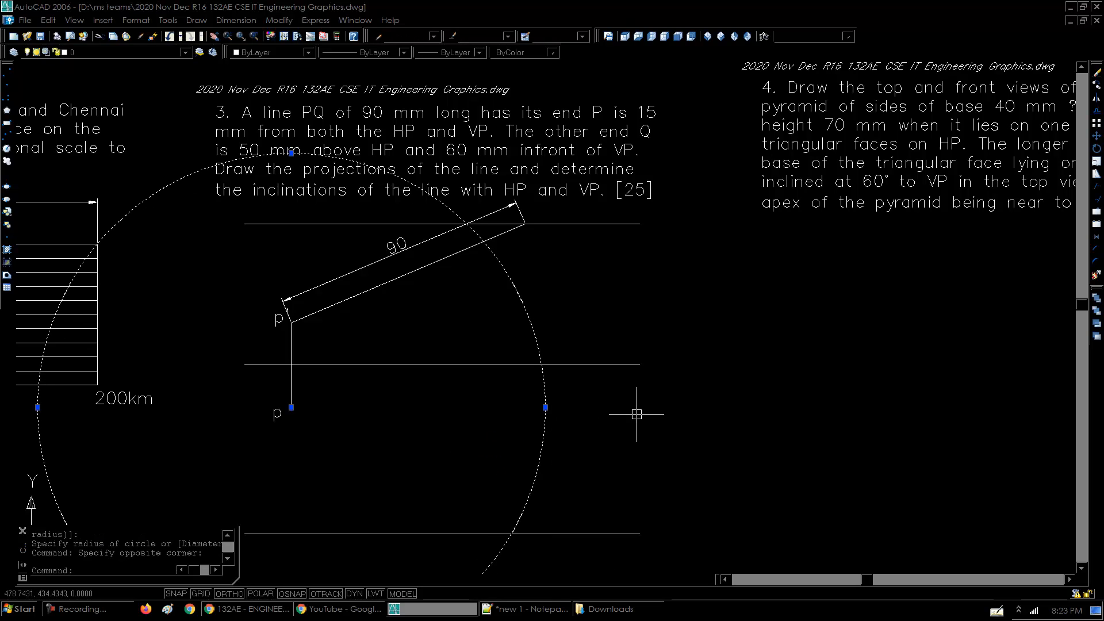
{"action": "left_click", "coordinate": [566, 546]}
{"action": "left_click", "coordinate": [546, 506]}
{"action": "left_click", "coordinate": [603, 364]}
{"action": "key", "text": "Escape"}
{"action": "key", "text": "l"}
{"action": "key", "text": "Return"}
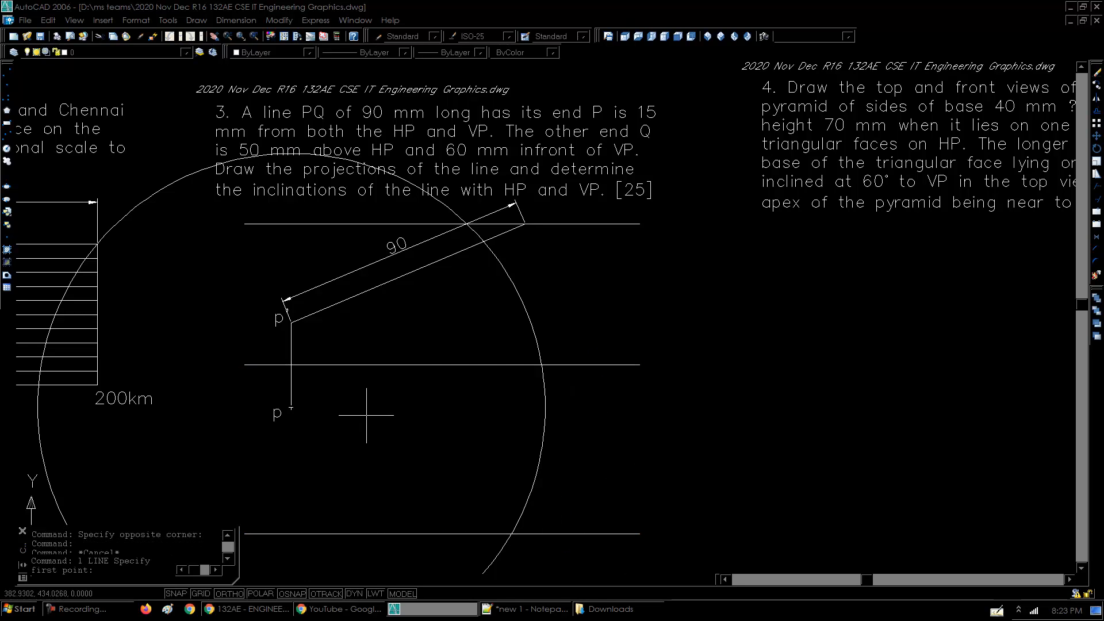
{"action": "left_click", "coordinate": [292, 407]}
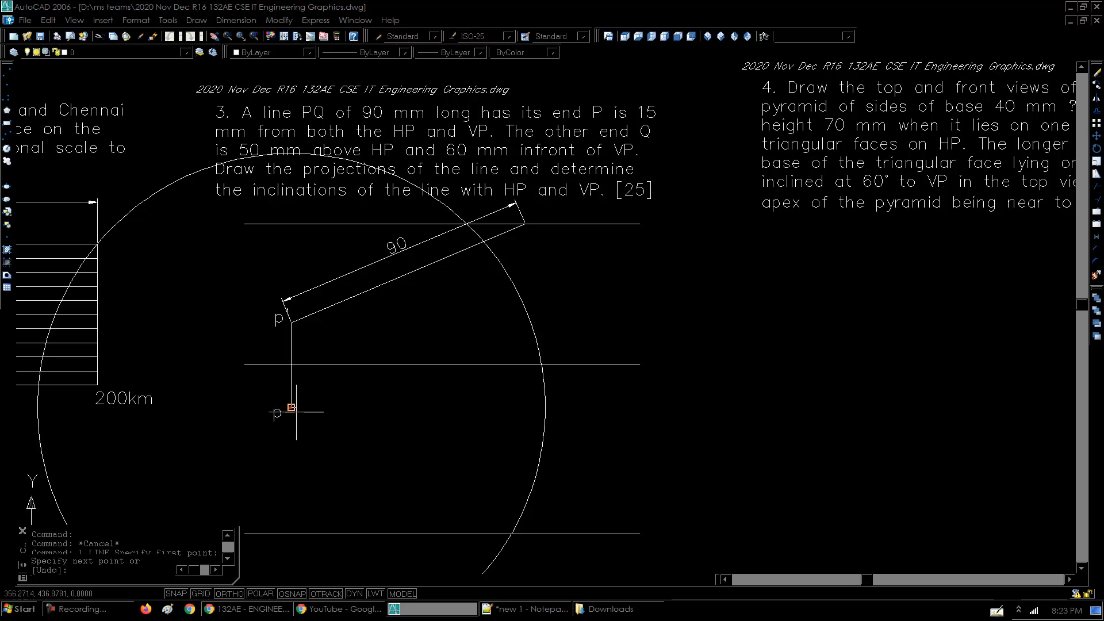
{"action": "left_click", "coordinate": [511, 533]}
{"action": "key", "text": "Return"}
- Erase the construction circle centred on p
{"action": "left_click", "coordinate": [533, 494]}
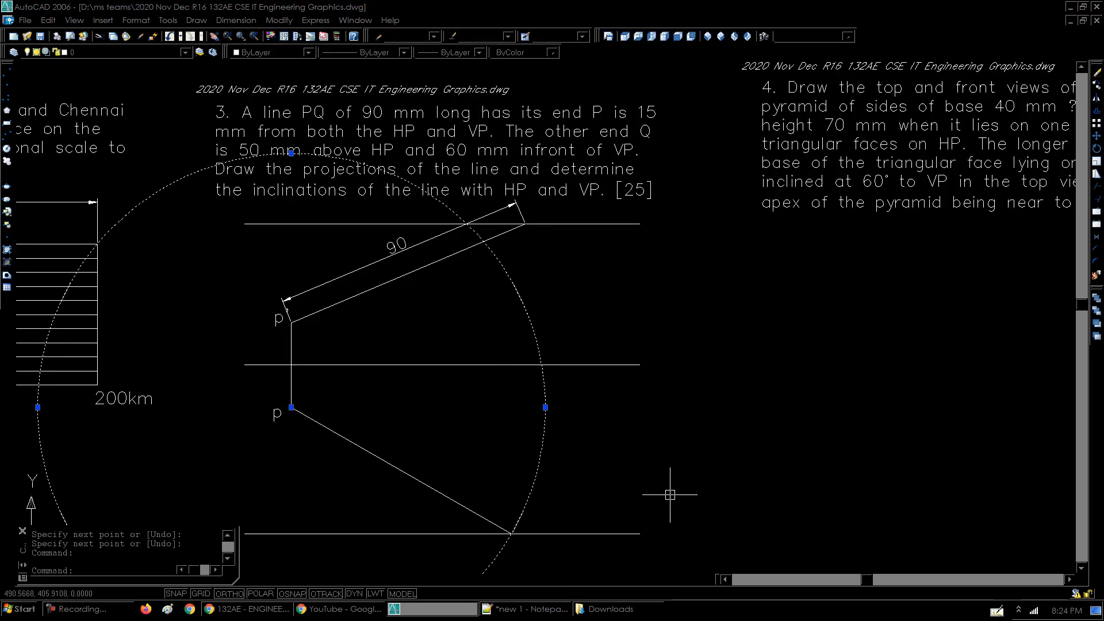
{"action": "type", "text": "e"}
{"action": "key", "text": "Return"}
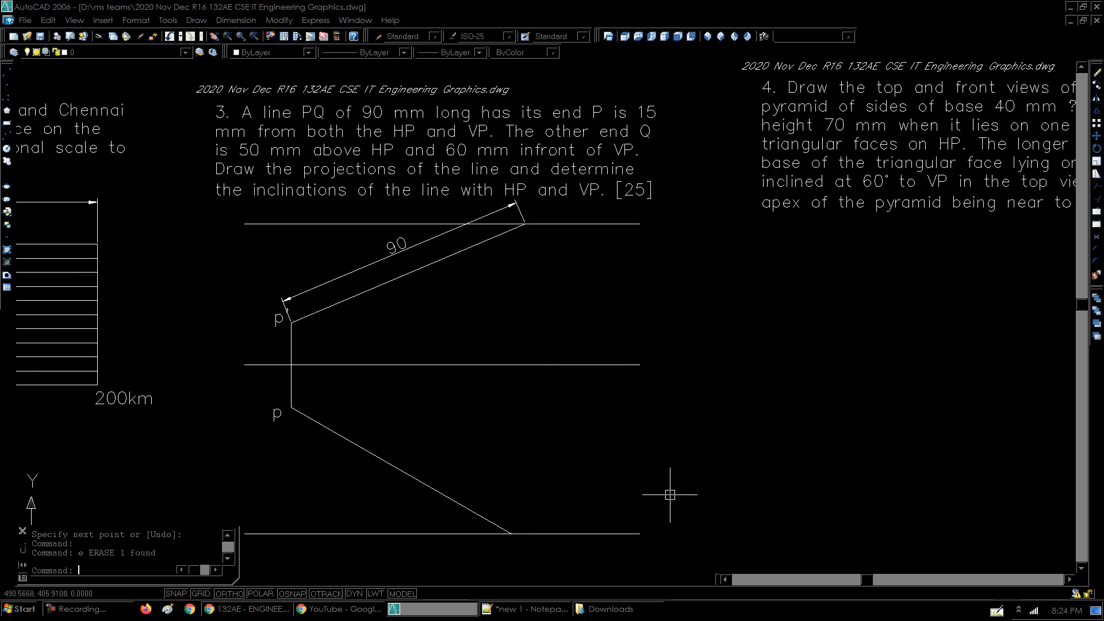
- Add an aligned dimension below the inclined line running from p
{"action": "left_click", "coordinate": [236, 20]}
{"action": "left_click", "coordinate": [242, 70]}
{"action": "key", "text": "Return"}
{"action": "left_click", "coordinate": [387, 465]}
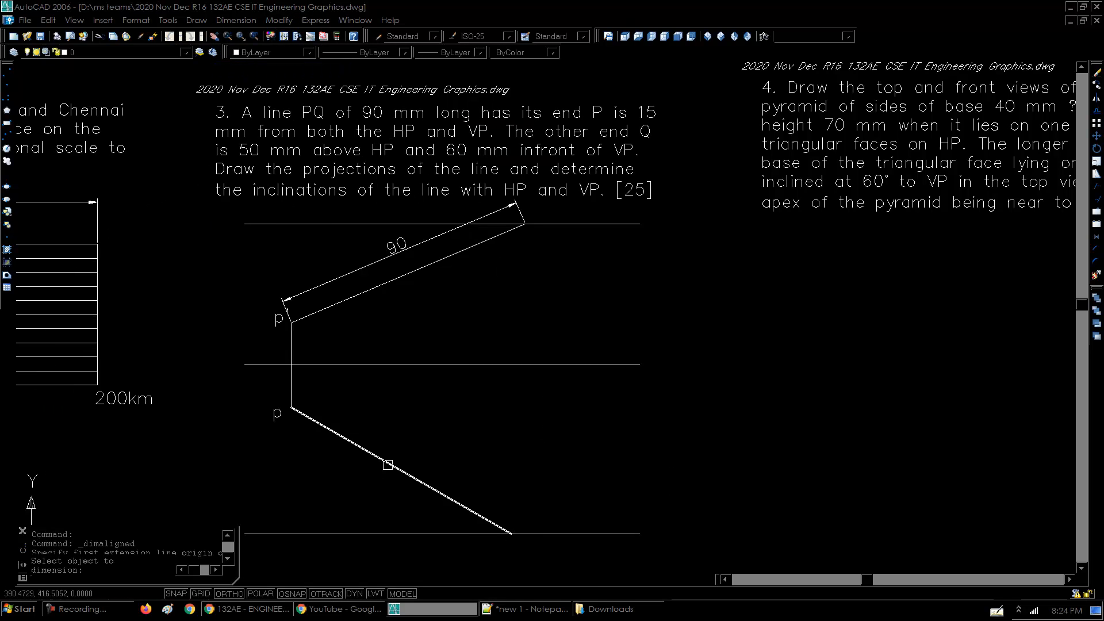
{"action": "left_click", "coordinate": [366, 486]}
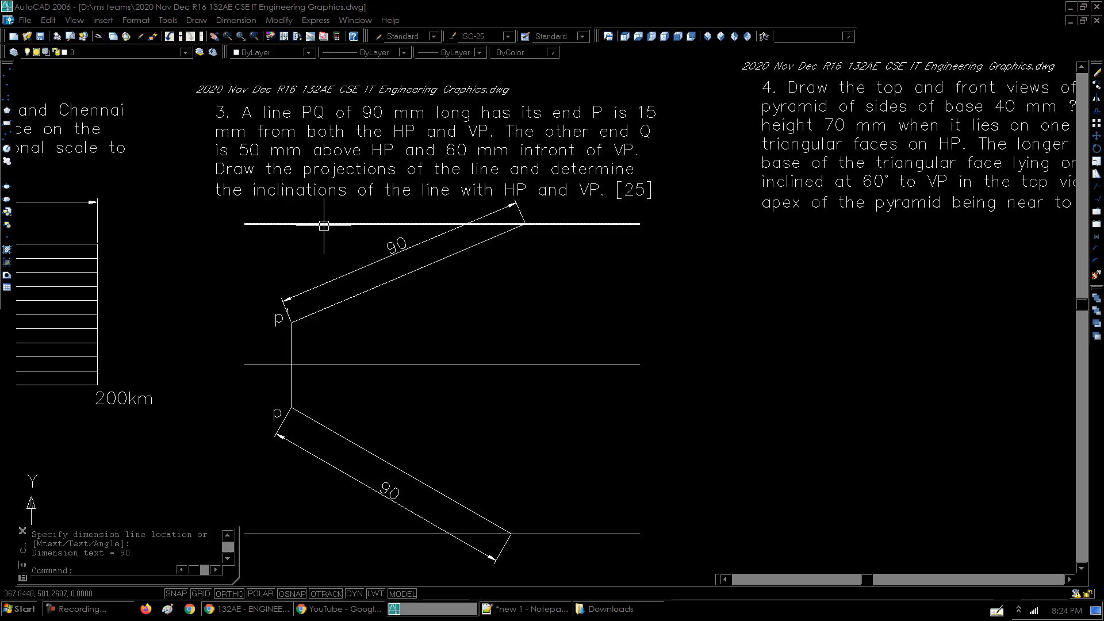
- Paste a copy of the point label at the upper line's far end and change it to q'
{"action": "key", "text": "ctrl+v"}
{"action": "left_click", "coordinate": [536, 213]}
{"action": "double_click", "coordinate": [540, 207]}
{"action": "type", "text": "q'"}
{"action": "key", "text": "Return"}
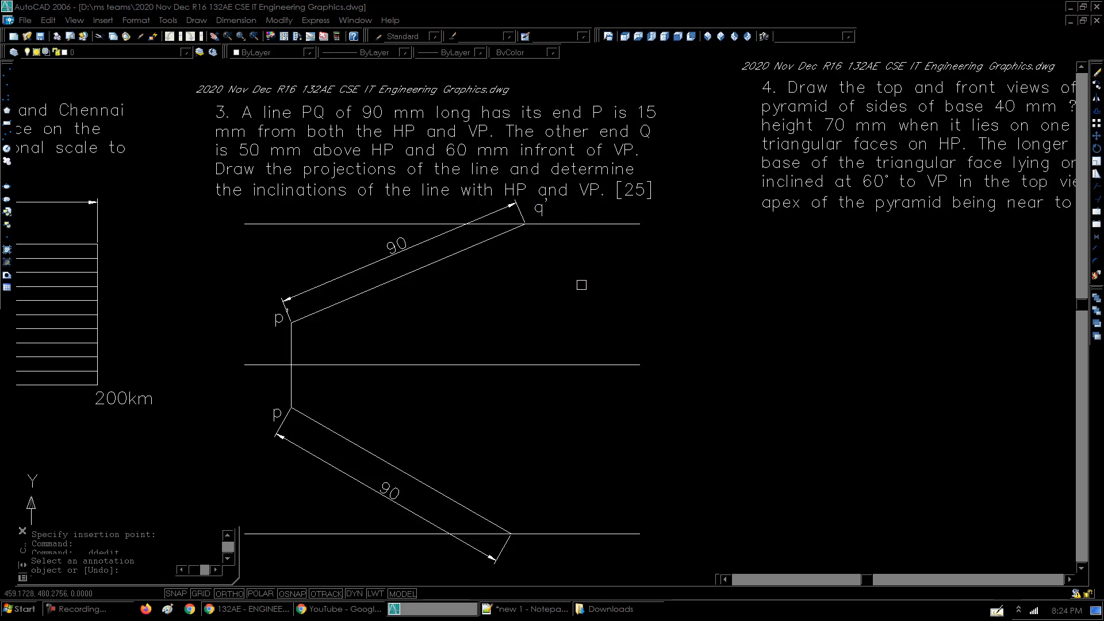
{"action": "key", "text": "Escape"}
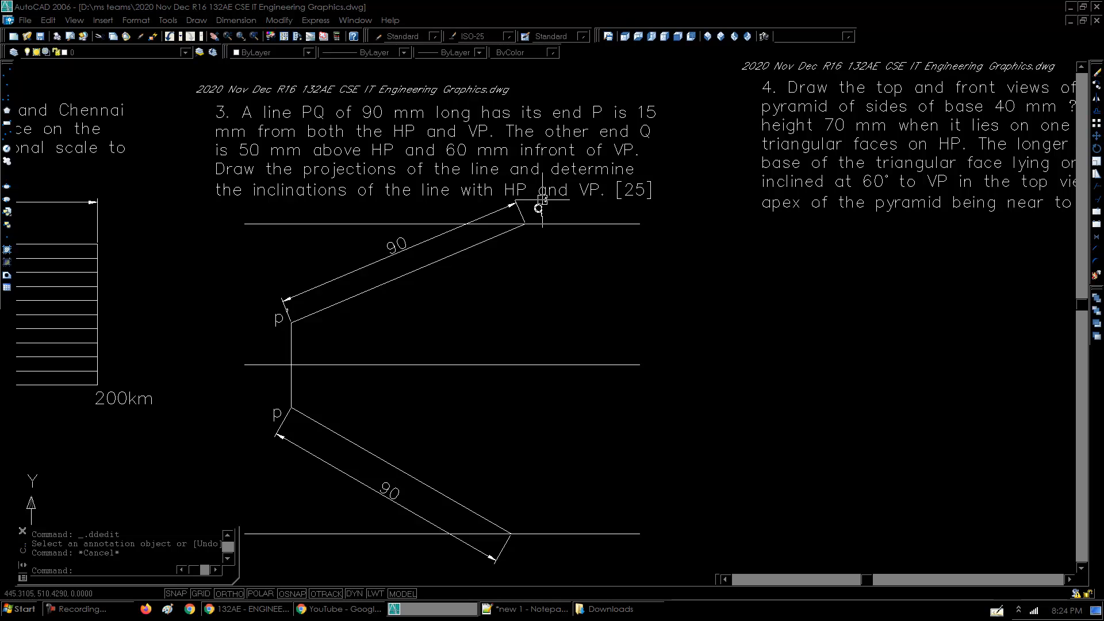
- Paste another label beside q', change it to 1 and scale it by 0.5 as a subscript
{"action": "key", "text": "ctrl+v"}
{"action": "scroll", "coordinate": [547, 213], "scroll_direction": "up", "scroll_amount": 3}
{"action": "double_click", "coordinate": [542, 223]}
{"action": "type", "text": "1"}
{"action": "key", "text": "Return"}
{"action": "key", "text": "Escape"}
{"action": "left_click", "coordinate": [548, 217]}
{"action": "type", "text": "sc"}
{"action": "key", "text": "Return"}
{"action": "left_click", "coordinate": [544, 223]}
{"action": "type", "text": ".5"}
{"action": "key", "text": "Return"}
- Copy the q' label with its subscript 1 to the far end of the lower inclined line
{"action": "scroll", "coordinate": [562, 197], "scroll_direction": "down", "scroll_amount": 5}
{"action": "left_click", "coordinate": [572, 209]}
{"action": "left_click", "coordinate": [542, 197]}
{"action": "key", "text": "ctrl+c"}
{"action": "key", "text": "ctrl+v"}
{"action": "left_click", "coordinate": [529, 484]}
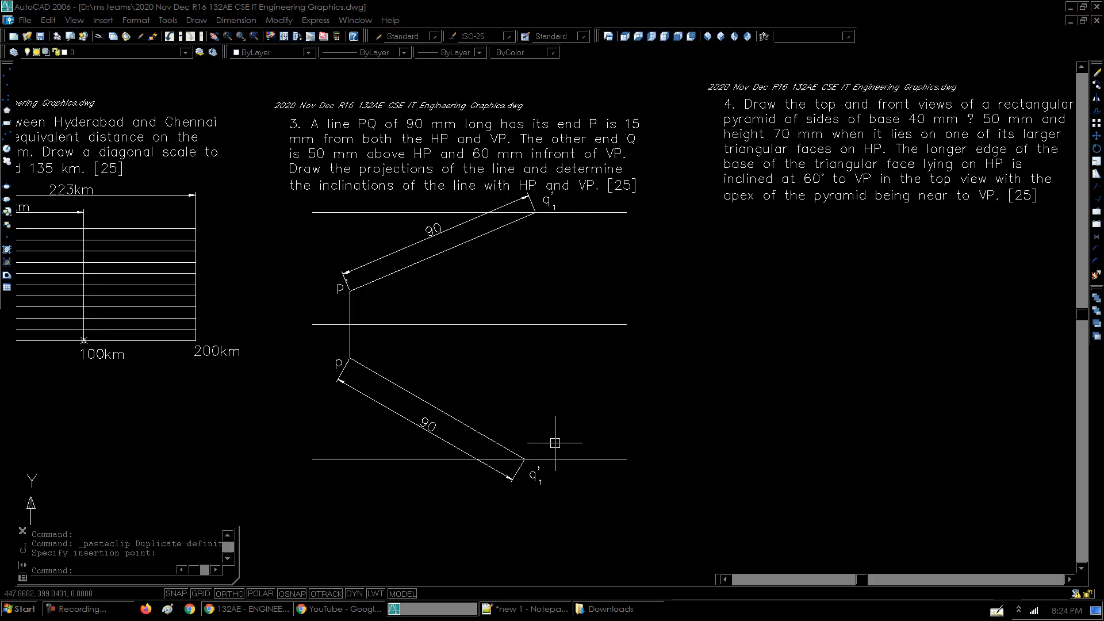
- Change the copied lower label to q with subscript 2 and save the drawing
{"action": "double_click", "coordinate": [541, 483]}
{"action": "type", "text": "2"}
{"action": "left_click", "coordinate": [598, 509]}
{"action": "left_click", "coordinate": [535, 471]}
{"action": "key", "text": "Escape"}
{"action": "key", "text": "ctrl+s"}
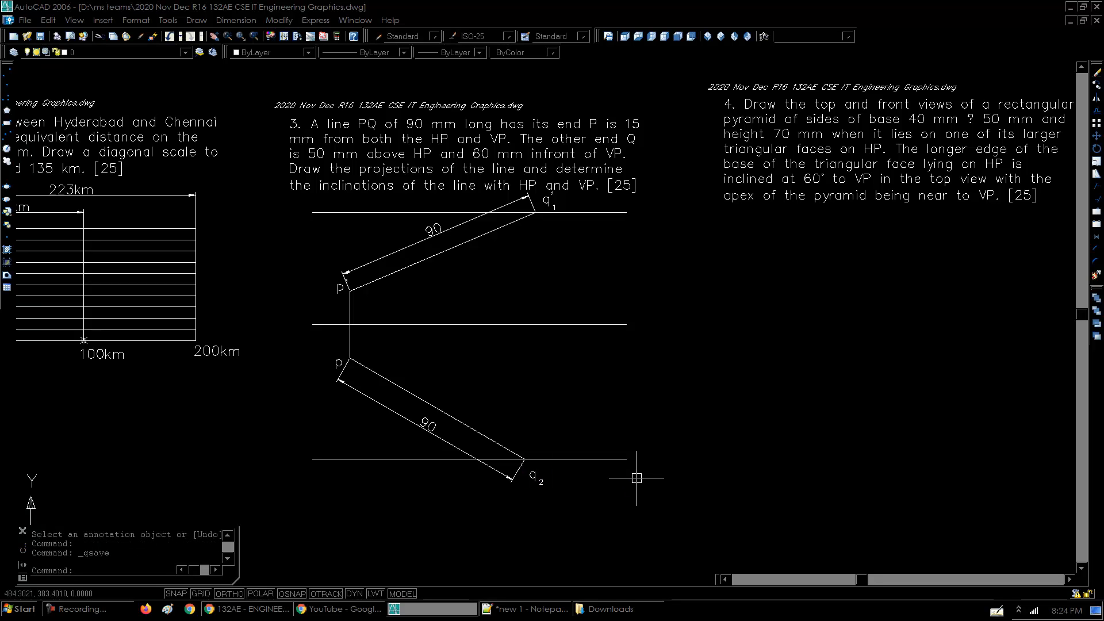
- Draw a vertical projector from q2 upward past the level of p'
{"action": "type", "text": "l"}
{"action": "key", "text": "Return"}
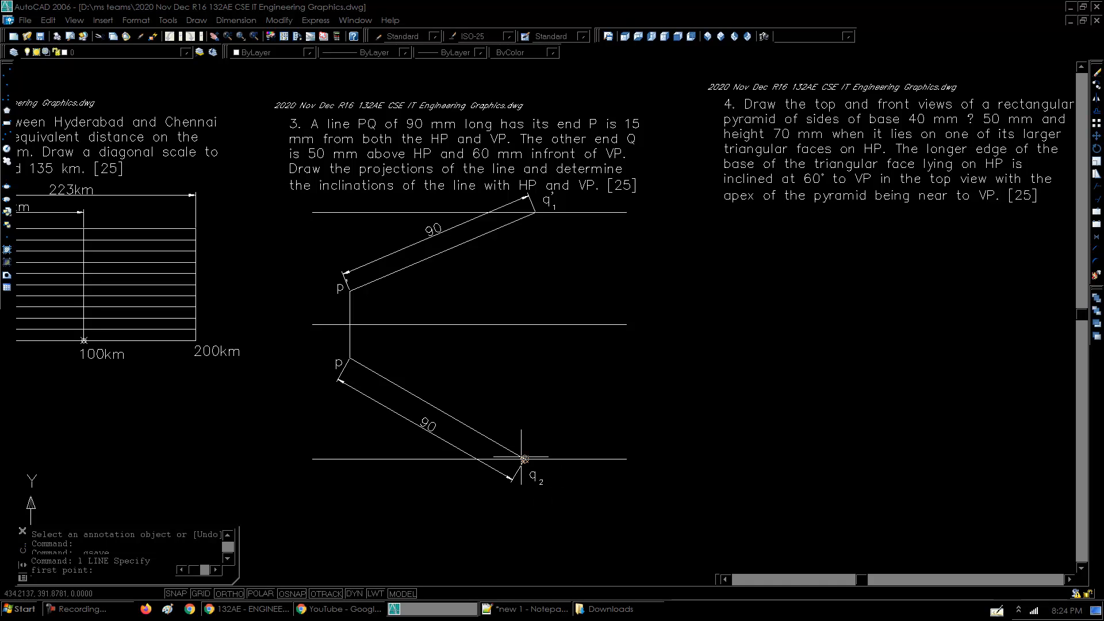
{"action": "left_click", "coordinate": [525, 459]}
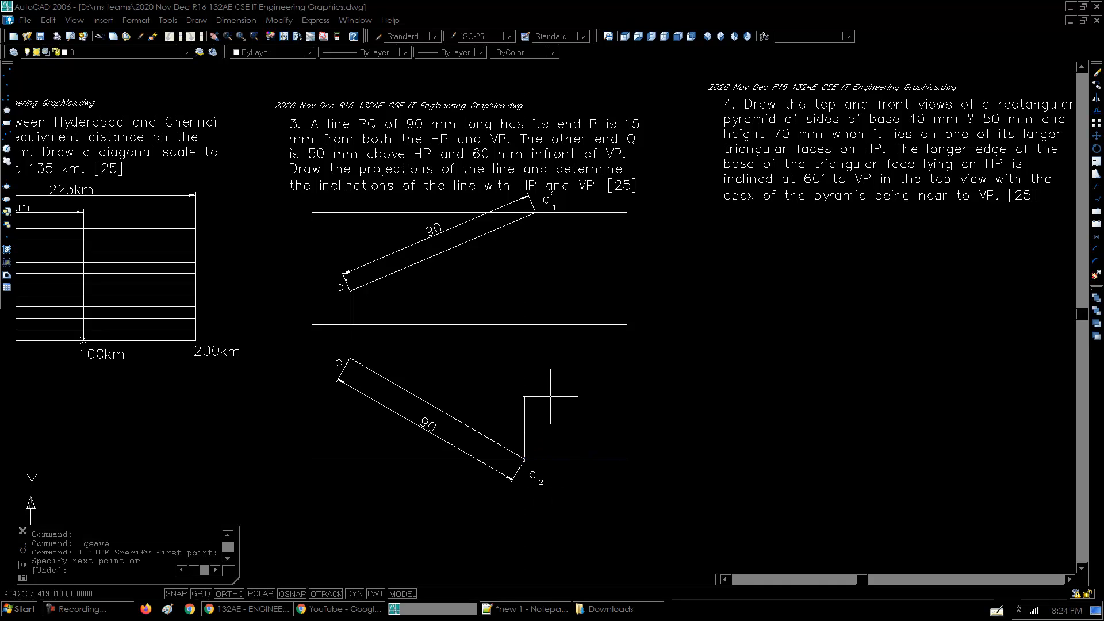
{"action": "left_click", "coordinate": [525, 262]}
{"action": "key", "text": "Return"}
- Draw a horizontal line from p' to the vertical projector of q2
{"action": "key", "text": "Return"}
{"action": "left_click", "coordinate": [350, 291]}
{"action": "left_click", "coordinate": [524, 292]}
{"action": "key", "text": "Return"}
- Trim the part of the vertical projector extending above the horizontal line from p'
{"action": "type", "text": "tr"}
{"action": "key", "text": "Return"}
{"action": "key", "text": "Return"}
{"action": "left_click", "coordinate": [522, 266]}
{"action": "key", "text": "Return"}
- Copy the q2 label to the corner where the projector meets the horizontal line from p'
{"action": "left_click", "coordinate": [554, 473]}
{"action": "left_click", "coordinate": [526, 506]}
{"action": "key", "text": "ctrl+c"}
{"action": "key", "text": "ctrl+v"}
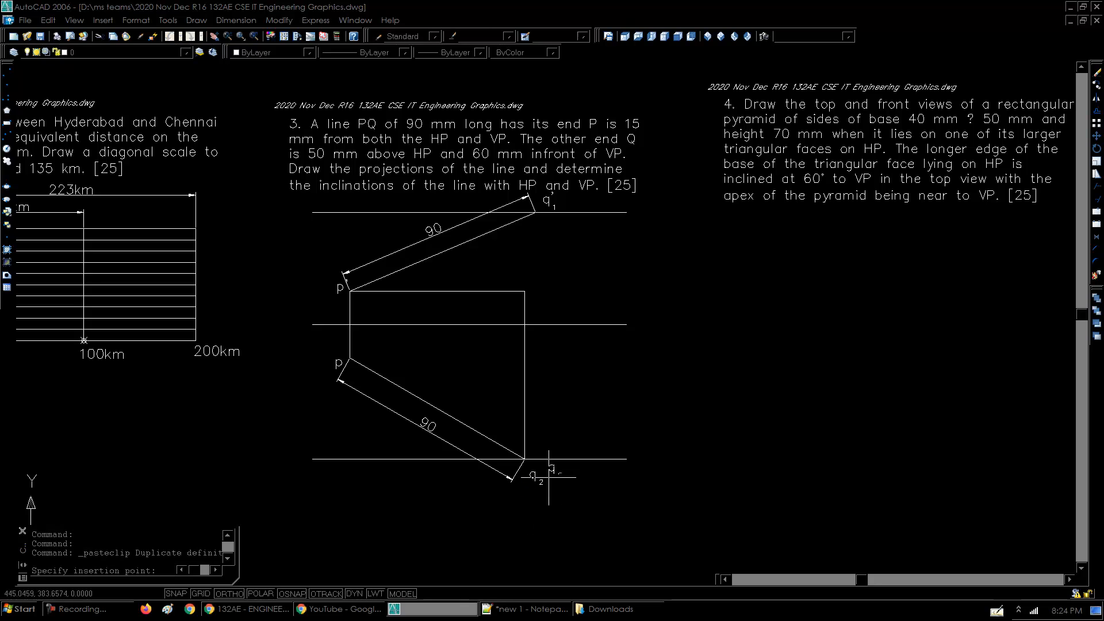
{"action": "left_click", "coordinate": [526, 291]}
- Change the copied corner label's q to q' and save the drawing
{"action": "double_click", "coordinate": [536, 281]}
{"action": "type", "text": "q'"}
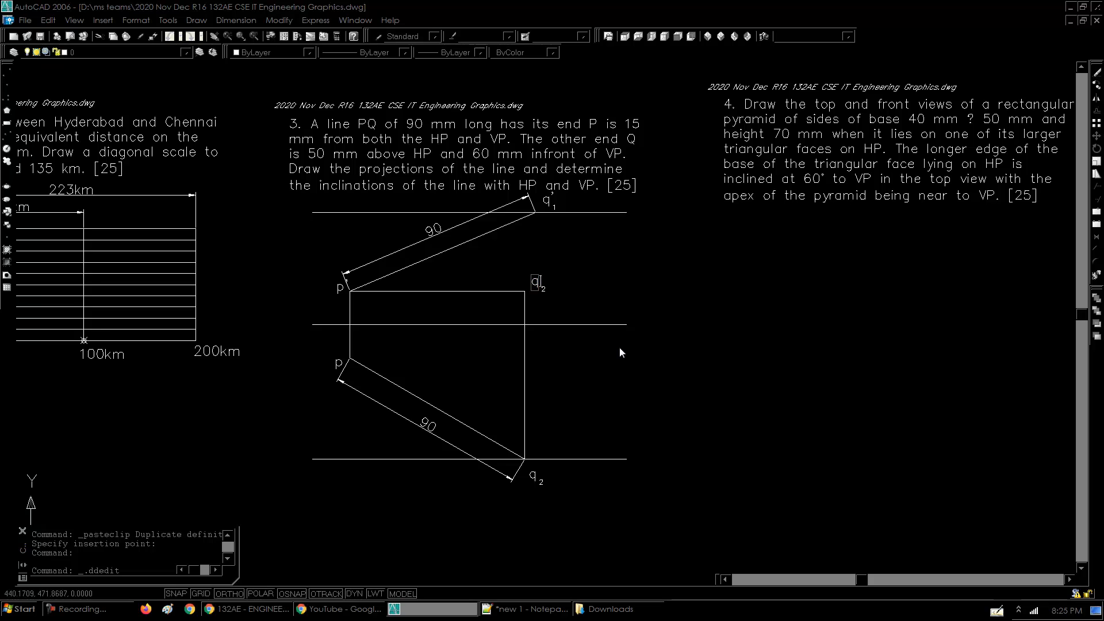
{"action": "key", "text": "Return"}
{"action": "key", "text": "Return"}
{"action": "key", "text": "ctrl+s"}
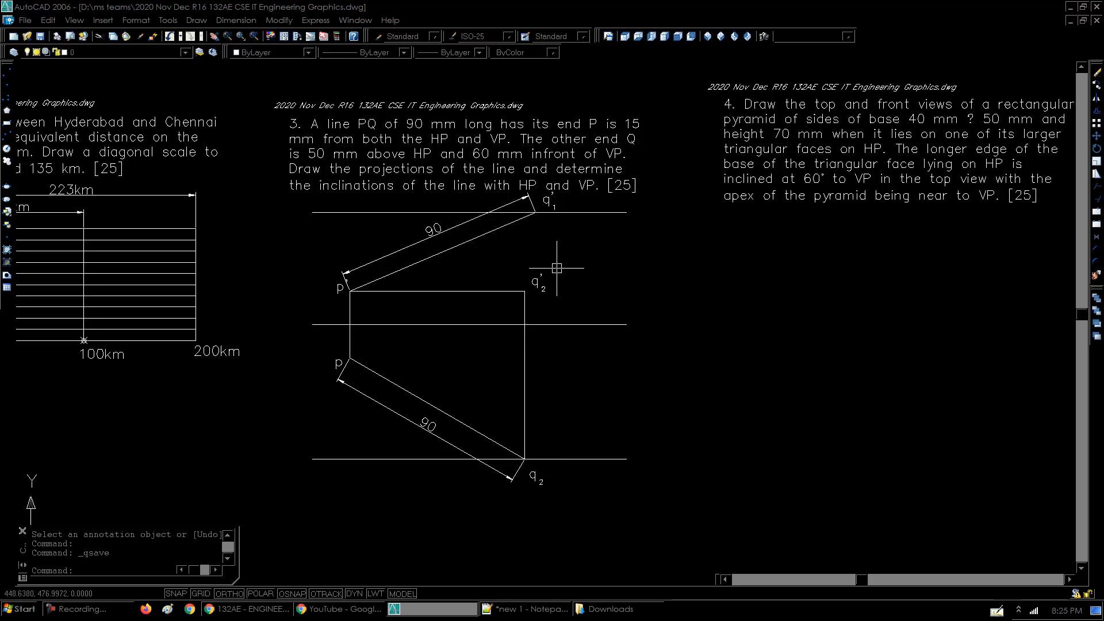
{"action": "type", "text": "l"}
{"action": "key", "text": "Return"}
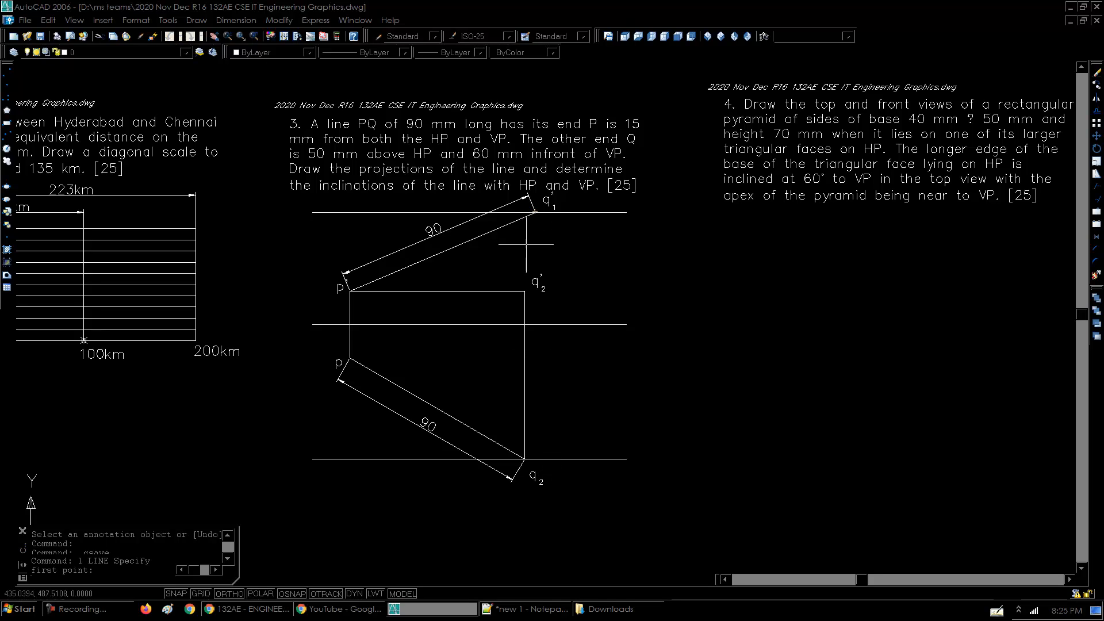
{"action": "key", "text": "Escape"}
{"action": "key", "text": "Return"}
{"action": "key", "text": "Escape"}
- Turn off the Nearest object snap mode in the drafting settings
{"action": "right_click", "coordinate": [307, 595]}
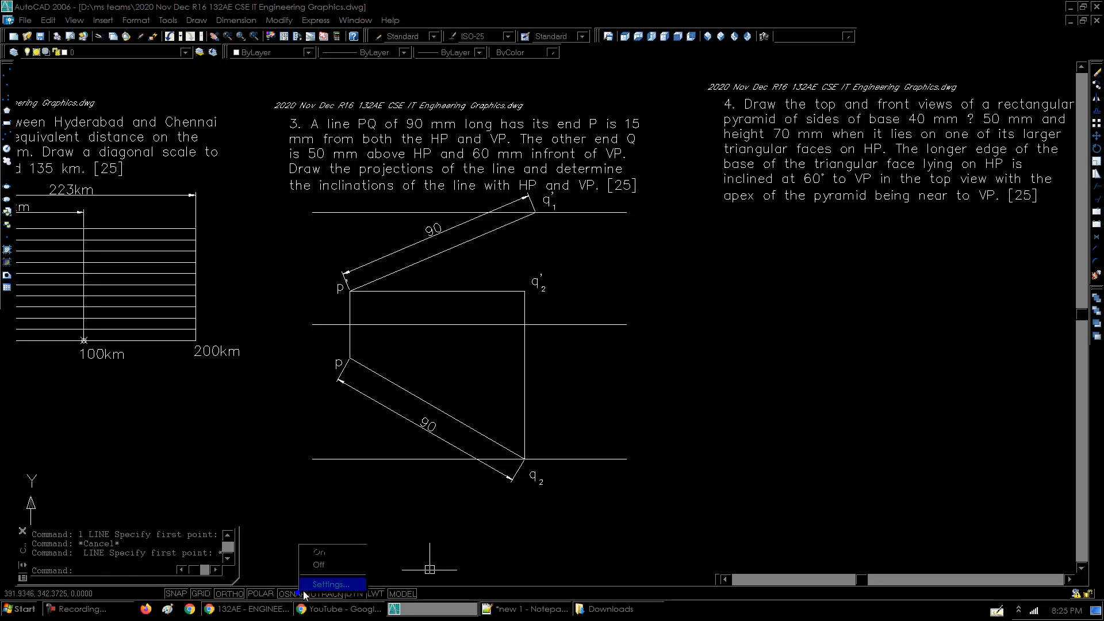
{"action": "left_click", "coordinate": [319, 585]}
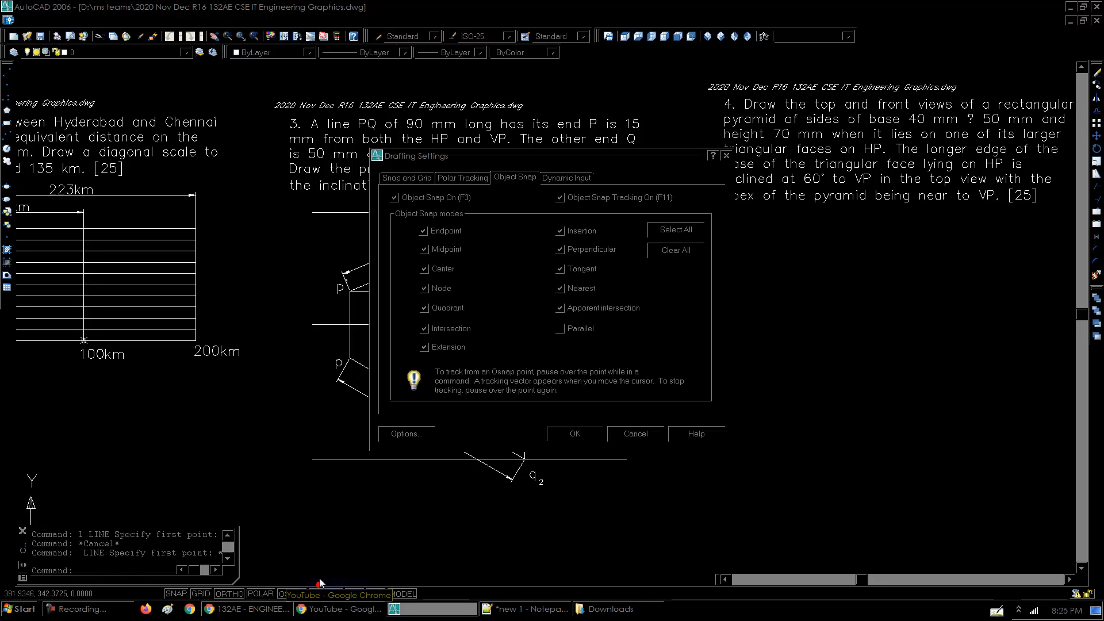
{"action": "left_click", "coordinate": [574, 289]}
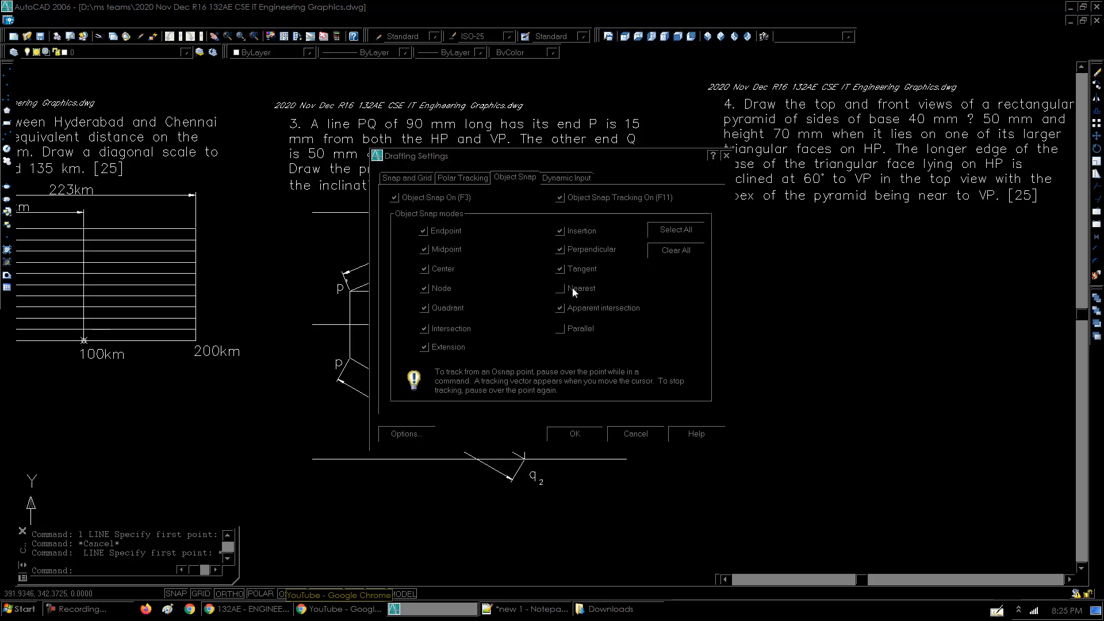
{"action": "left_click", "coordinate": [575, 434]}
- Draw a vertical projector from q1' down past the horizontal level of p
{"action": "type", "text": "l"}
{"action": "key", "text": "Return"}
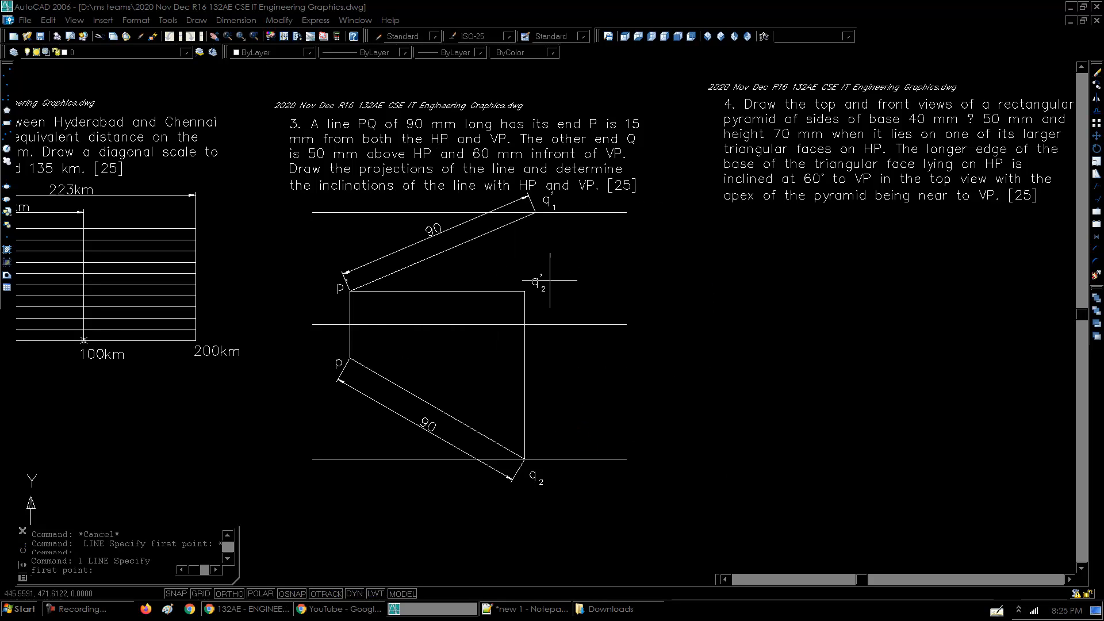
{"action": "left_click", "coordinate": [517, 226]}
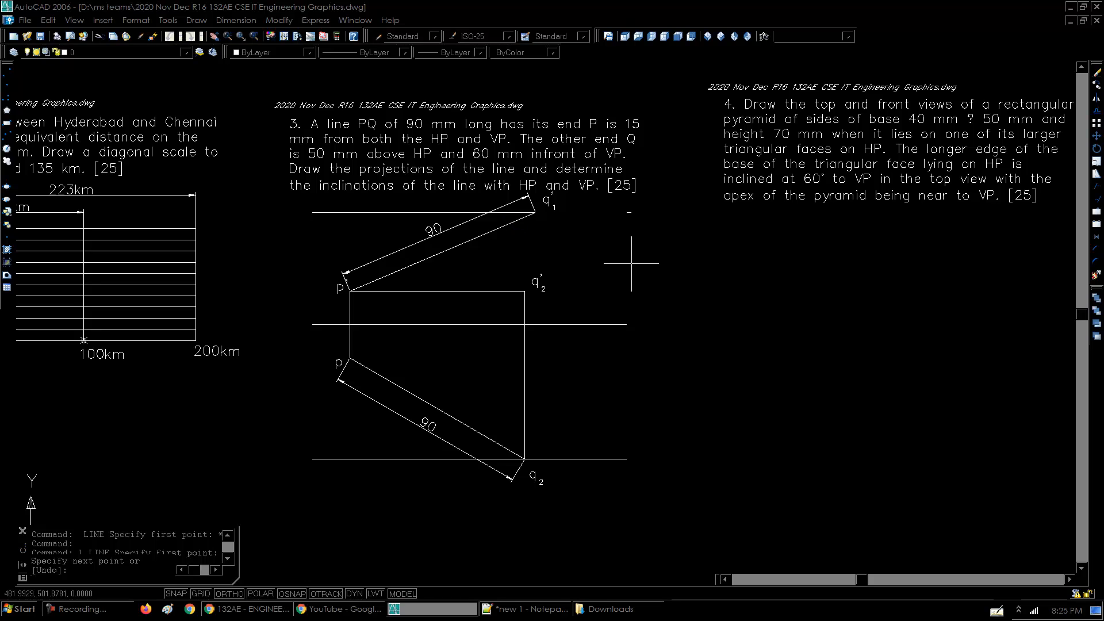
{"action": "left_click", "coordinate": [608, 412]}
{"action": "key", "text": "Return"}
- Draw a horizontal line from p to the vertical projector of q1'
{"action": "key", "text": "Return"}
{"action": "left_click", "coordinate": [378, 369]}
{"action": "left_click", "coordinate": [536, 363]}
{"action": "key", "text": "Return"}
- Trim the part of the q1' projector extending below the horizontal line from p
{"action": "type", "text": "tr"}
{"action": "key", "text": "Return"}
{"action": "key", "text": "Return"}
{"action": "left_click", "coordinate": [535, 385]}
{"action": "key", "text": "Escape"}
- Move the q2' label with ortho off to just below the horizontal line from p', inside the corner
{"action": "left_click", "coordinate": [520, 259]}
{"action": "left_click", "coordinate": [572, 313]}
{"action": "type", "text": "m"}
{"action": "key", "text": "Return"}
{"action": "left_click", "coordinate": [750, 278]}
{"action": "key", "text": "F8"}
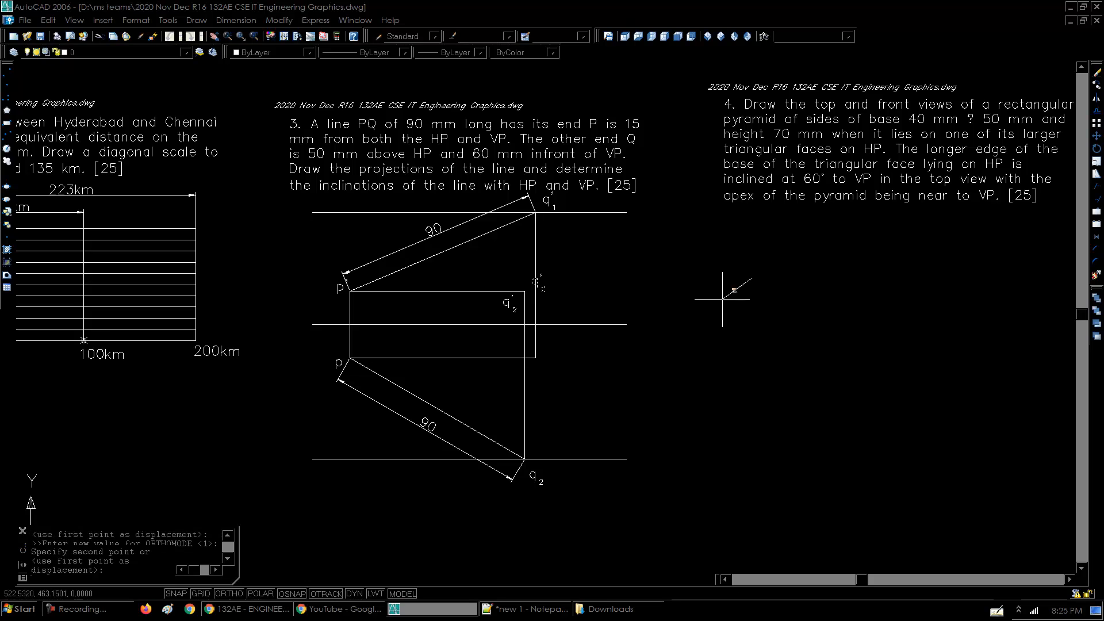
{"action": "left_click", "coordinate": [723, 299]}
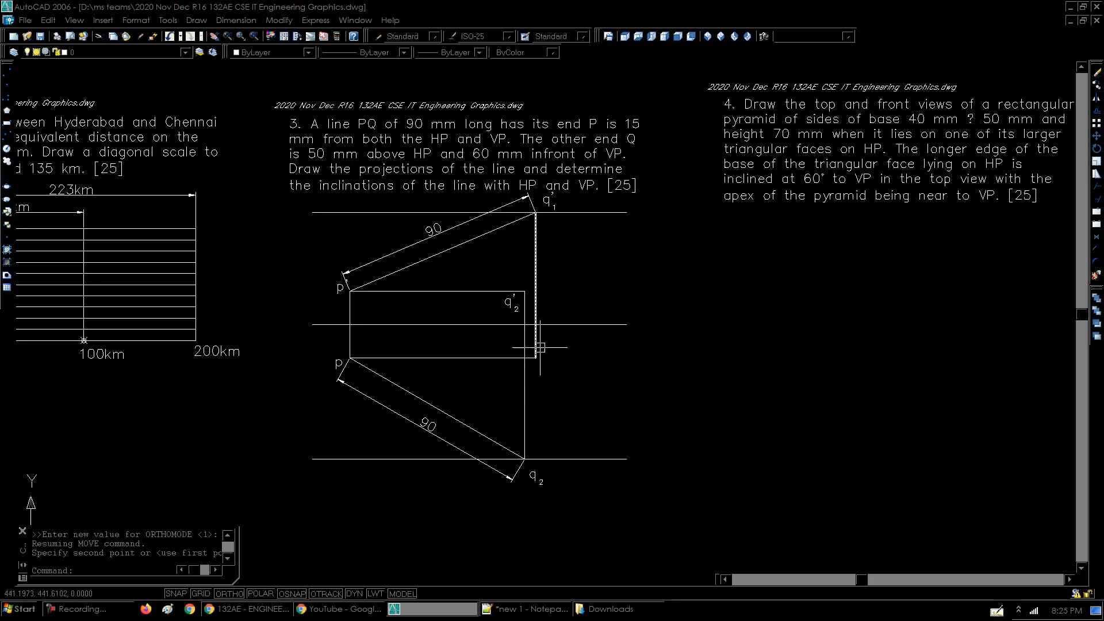
- Paste a point label where the q1' projector meets the horizontal line from p, edit it to q1, and save
{"action": "key", "text": "ctrl+v"}
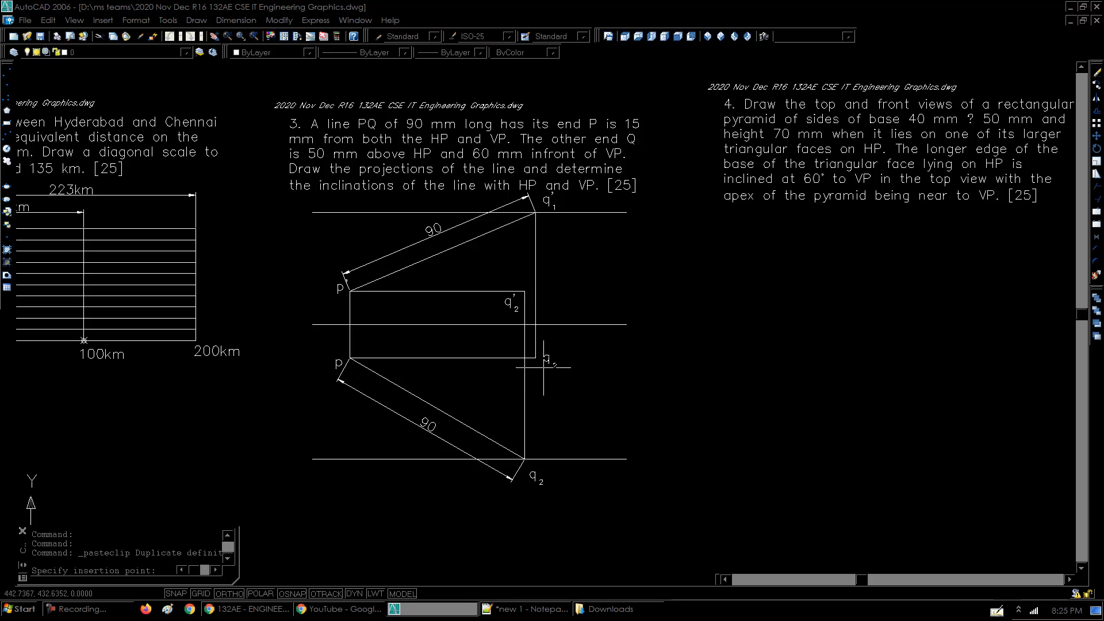
{"action": "left_click", "coordinate": [546, 366]}
{"action": "double_click", "coordinate": [557, 364]}
{"action": "type", "text": "1"}
{"action": "key", "text": "Return"}
{"action": "key", "text": "Return"}
{"action": "key", "text": "ctrl+s"}
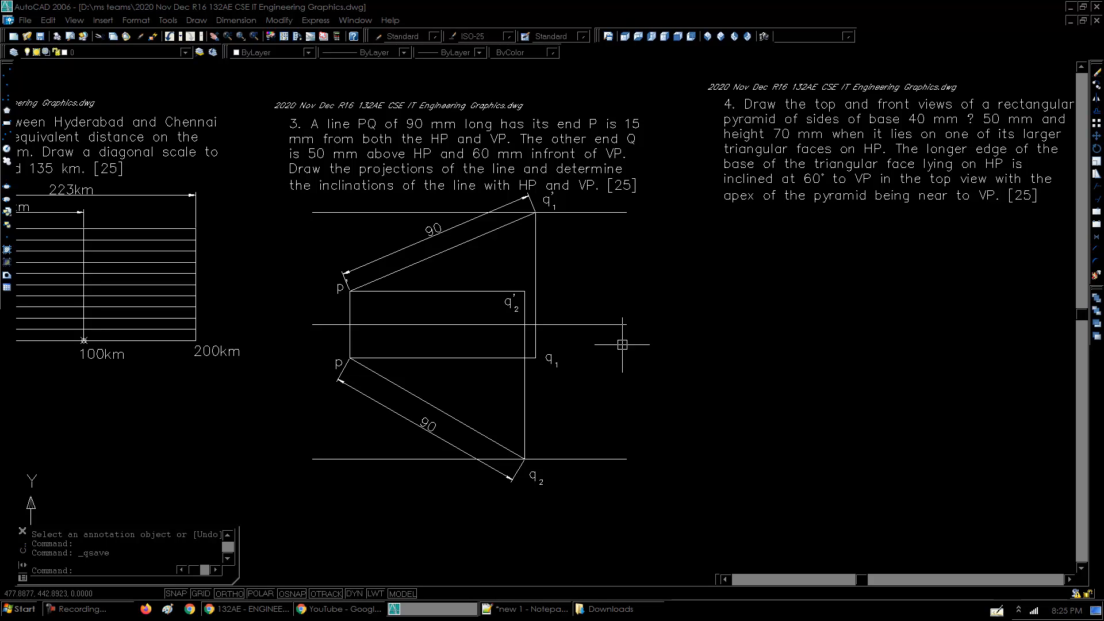
- Move the whole question 3 construction straight down, clear of the question text
{"action": "left_click", "coordinate": [290, 519]}
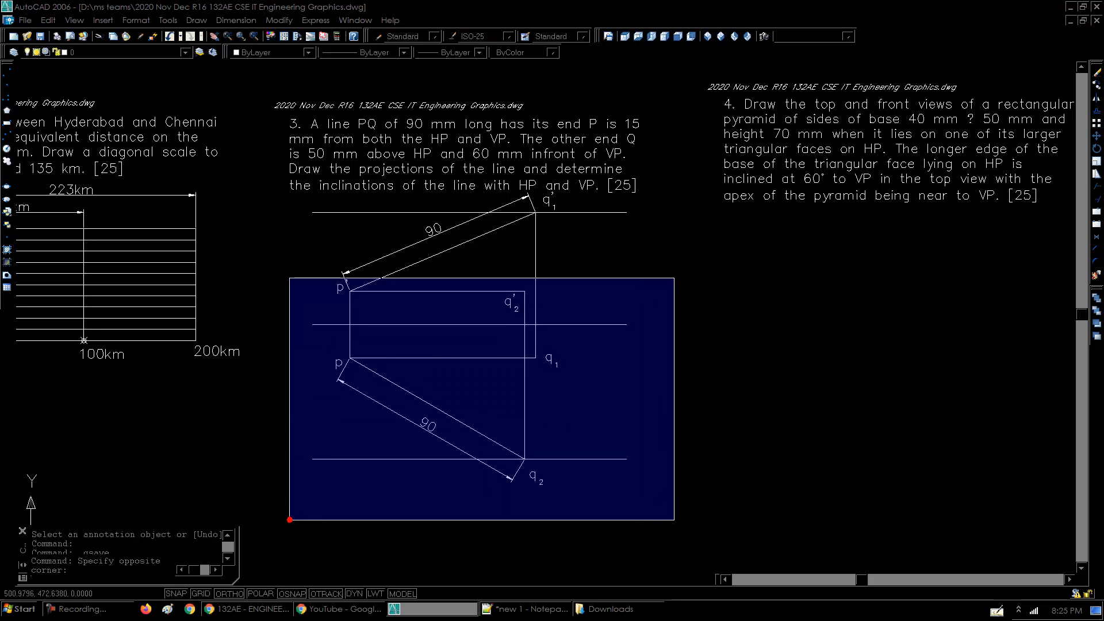
{"action": "left_click", "coordinate": [669, 178]}
{"action": "type", "text": "co"}
{"action": "key", "text": "Return"}
{"action": "left_click", "coordinate": [685, 232]}
{"action": "left_click", "coordinate": [683, 276]}
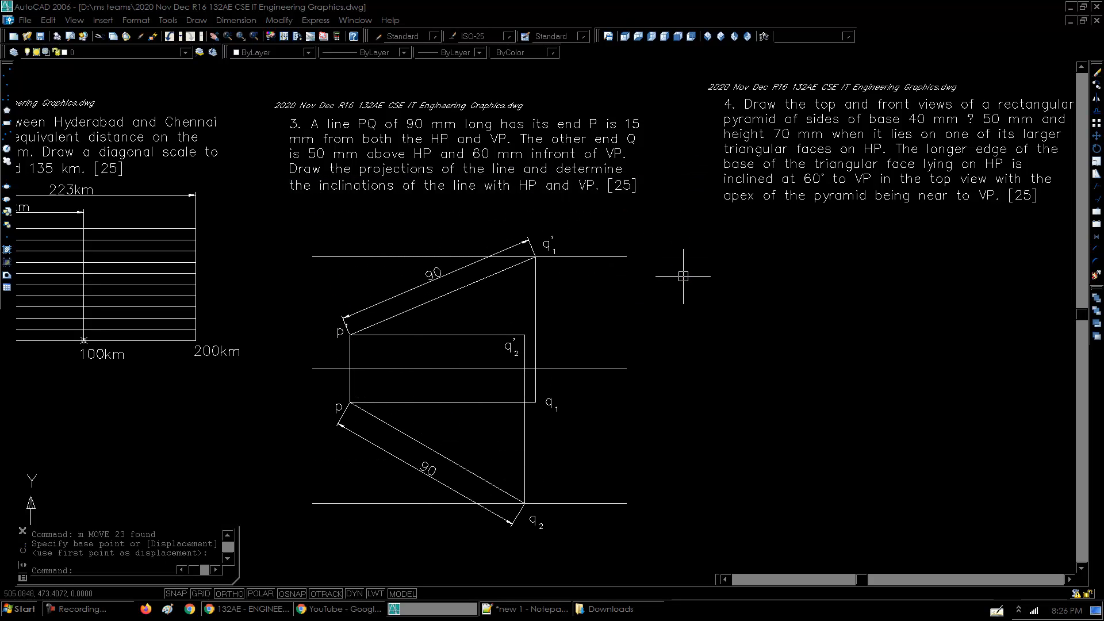
- Draw a circle centred at p' that passes through q2'
{"action": "type", "text": "c"}
{"action": "key", "text": "Return"}
{"action": "left_click", "coordinate": [350, 335]}
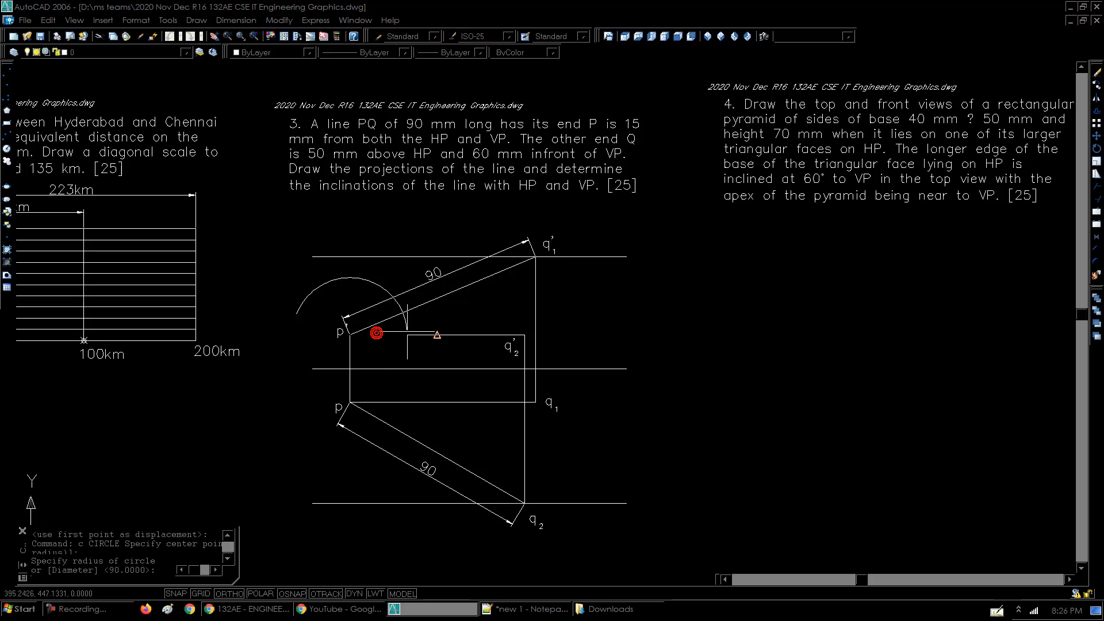
{"action": "left_click", "coordinate": [525, 334]}
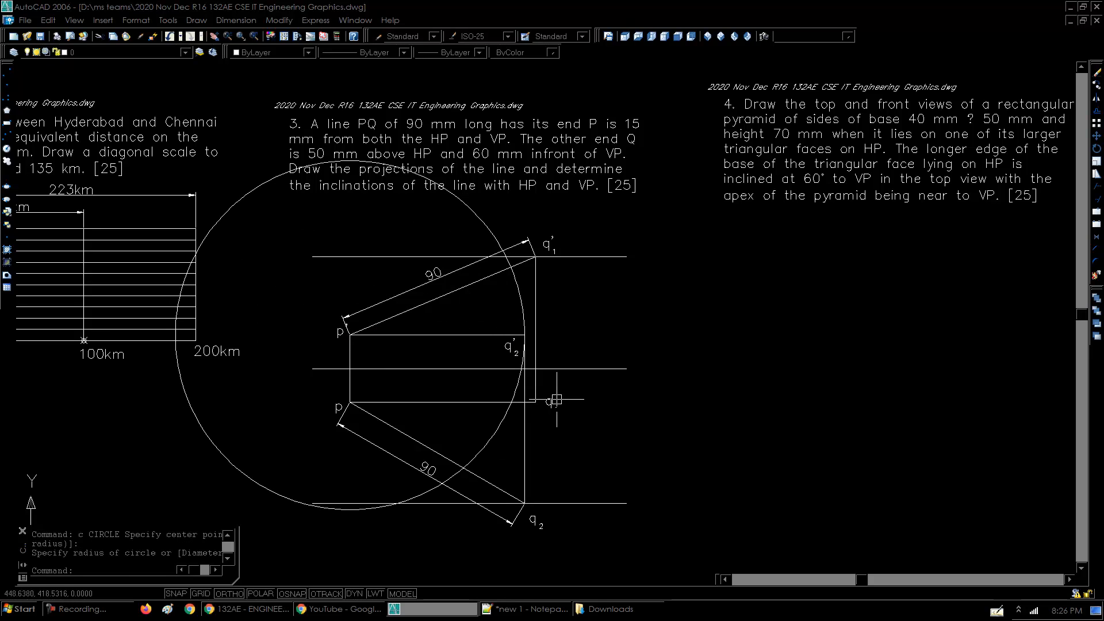
- Reposition the 90 mm dimension of p'q1' farther away from its line
{"action": "left_click", "coordinate": [518, 243]}
{"action": "left_click", "coordinate": [529, 240]}
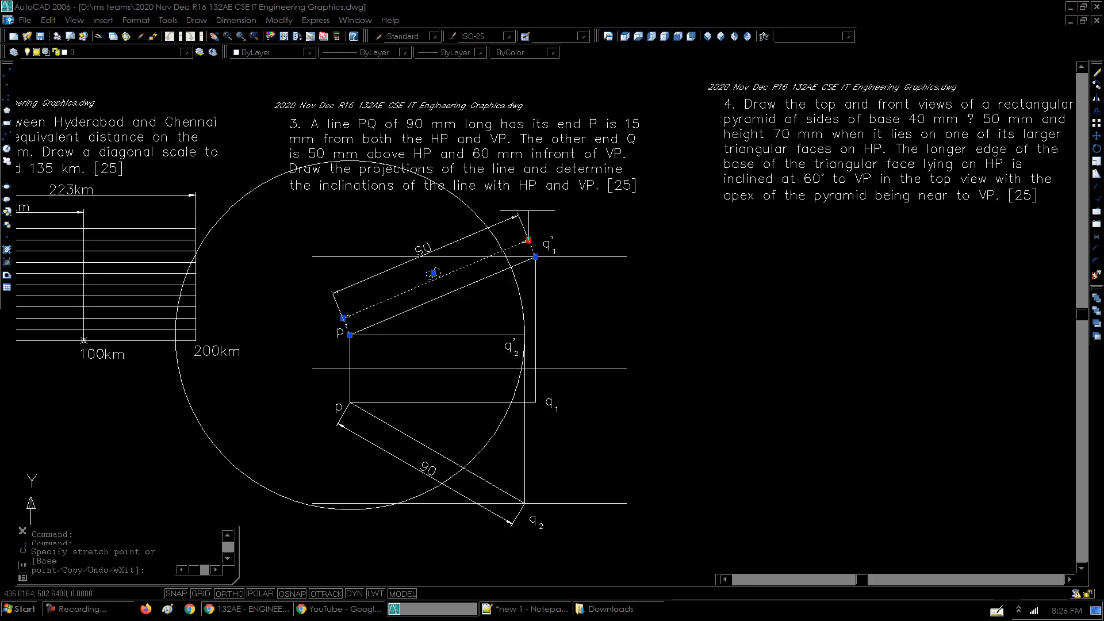
{"action": "left_click", "coordinate": [524, 206]}
{"action": "key", "text": "Escape"}
{"action": "key", "text": "Escape"}
{"action": "key", "text": "Escape"}
- Trim the circle about p' to the arc between q2' and the horizontal line through q1'
{"action": "left_click", "coordinate": [476, 257]}
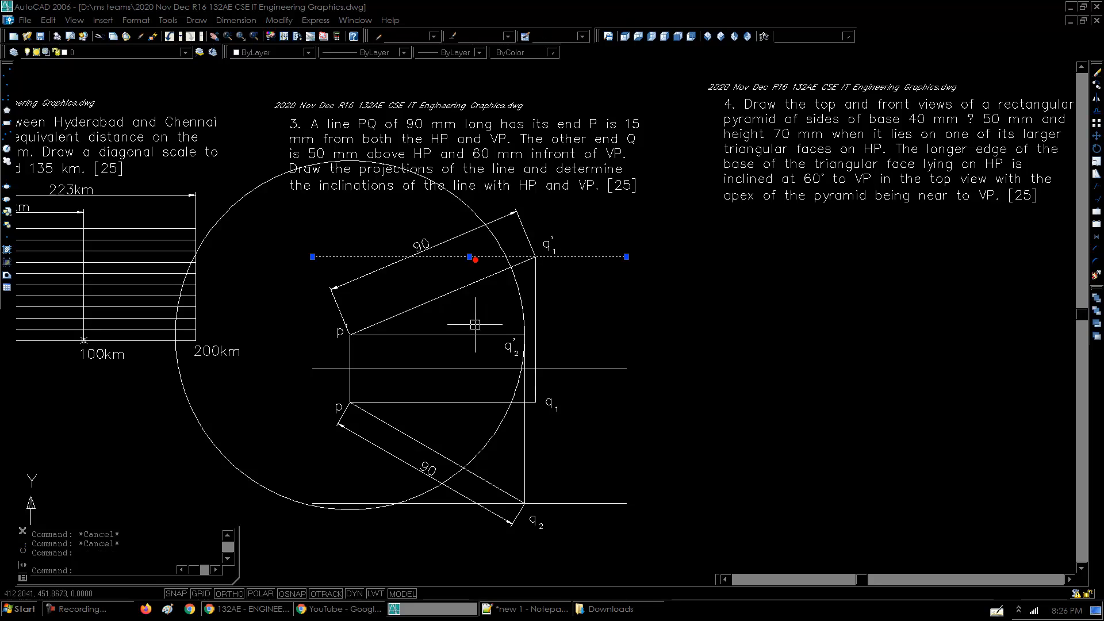
{"action": "left_click", "coordinate": [473, 335]}
{"action": "type", "text": "tr"}
{"action": "key", "text": "Return"}
{"action": "left_click", "coordinate": [454, 201]}
{"action": "key", "text": "Return"}
{"action": "key", "text": "Return"}
{"action": "left_click", "coordinate": [520, 304]}
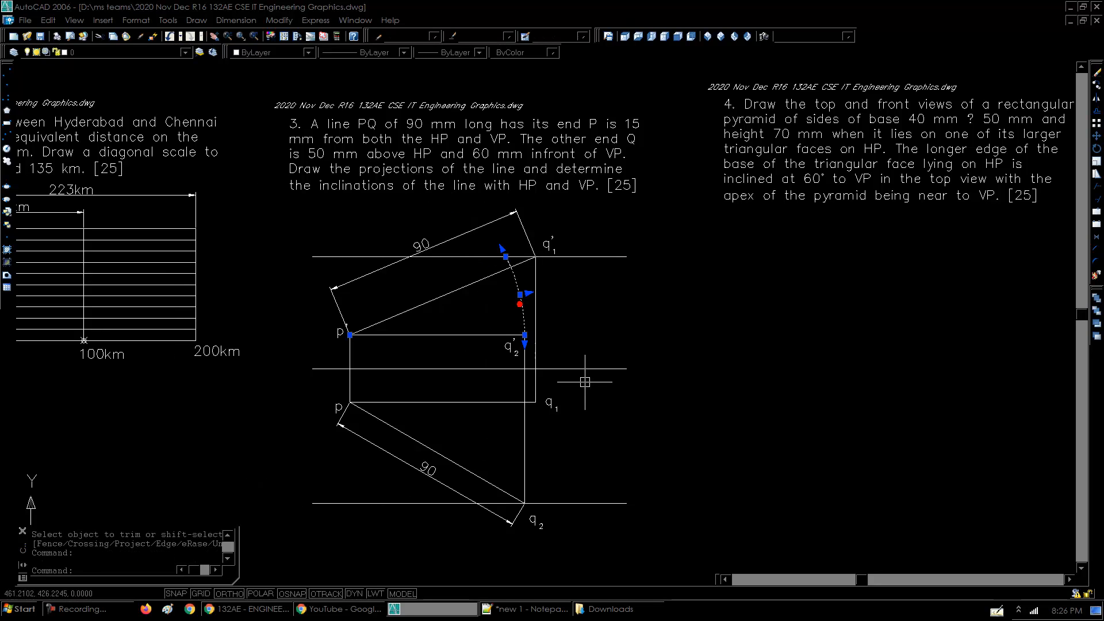
{"action": "key", "text": "Escape"}
- Copy the q' of the q1' label to the upper end of the arc about p'
{"action": "left_click", "coordinate": [551, 240]}
{"action": "type", "text": "m"}
{"action": "key", "text": "Return"}
{"action": "left_click", "coordinate": [829, 295]}
{"action": "left_click", "coordinate": [789, 296]}
{"action": "key", "text": "Return"}
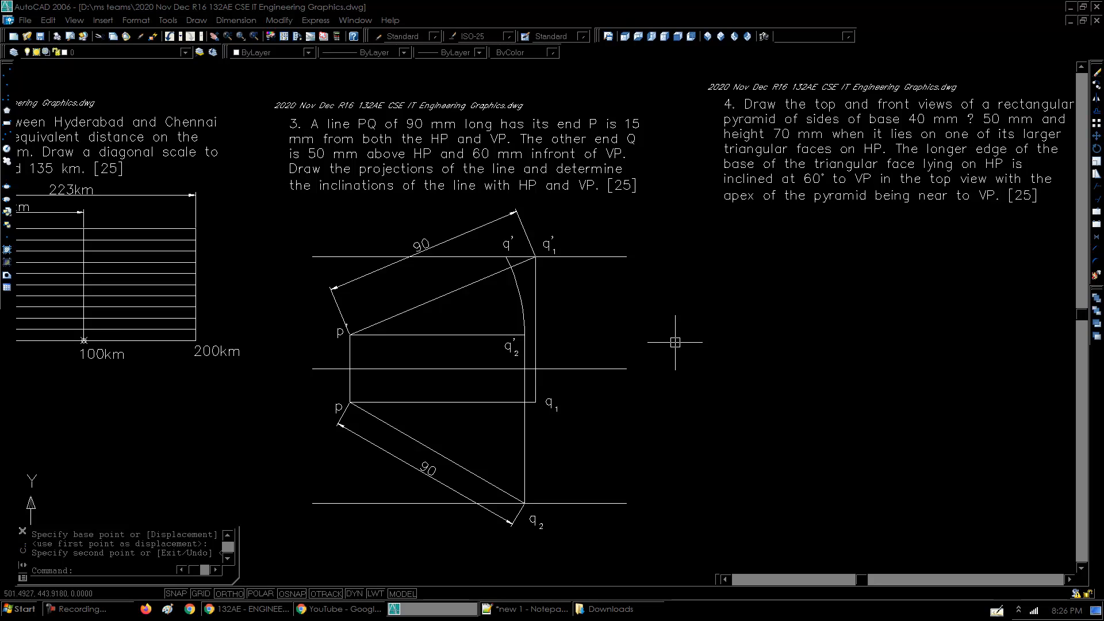
- Draw the front view line from p' to q'
{"action": "type", "text": "l"}
{"action": "key", "text": "Return"}
{"action": "left_click", "coordinate": [350, 335]}
{"action": "left_click", "coordinate": [506, 257]}
{"action": "key", "text": "Return"}
{"action": "left_click", "coordinate": [467, 275]}
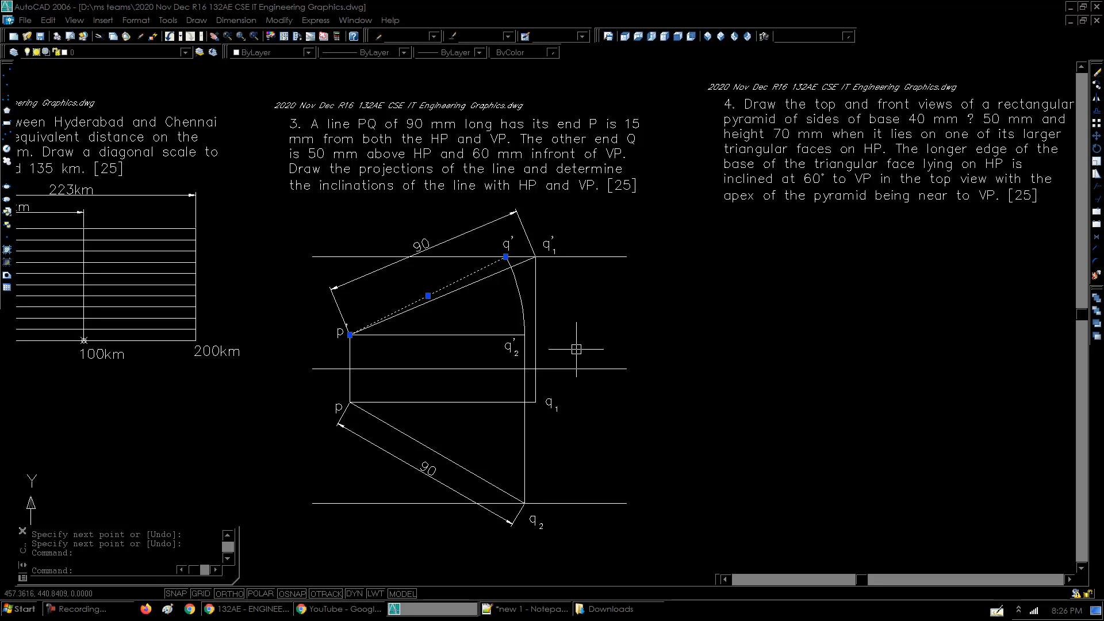
{"action": "key", "text": "Escape"}
- Draw a circle centred at p that passes through q1
{"action": "type", "text": "c"}
{"action": "key", "text": "Return"}
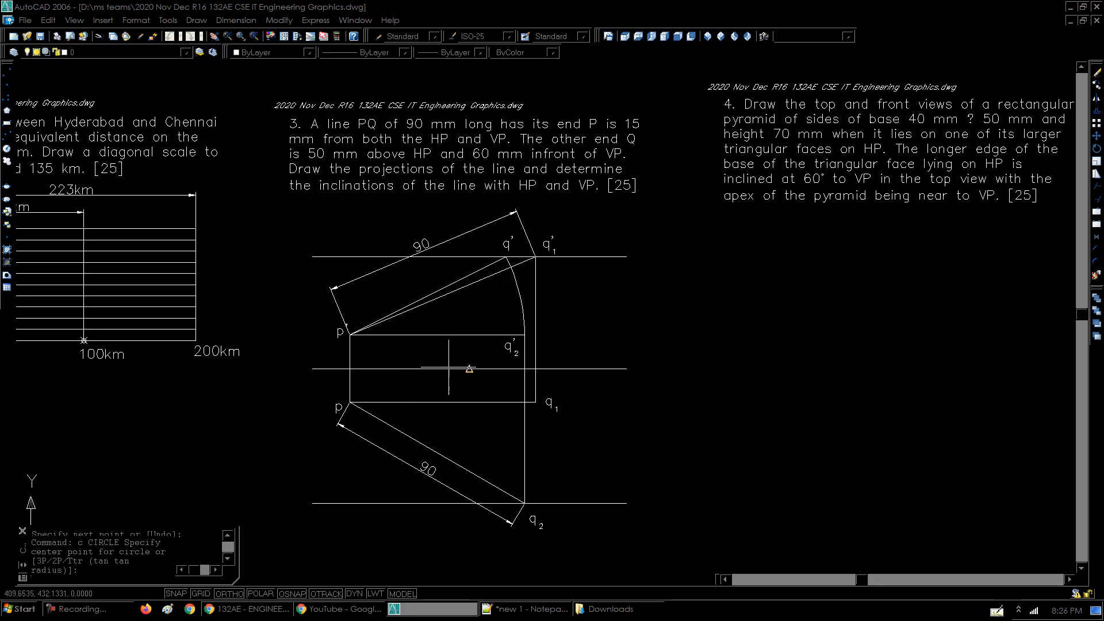
{"action": "left_click", "coordinate": [349, 402]}
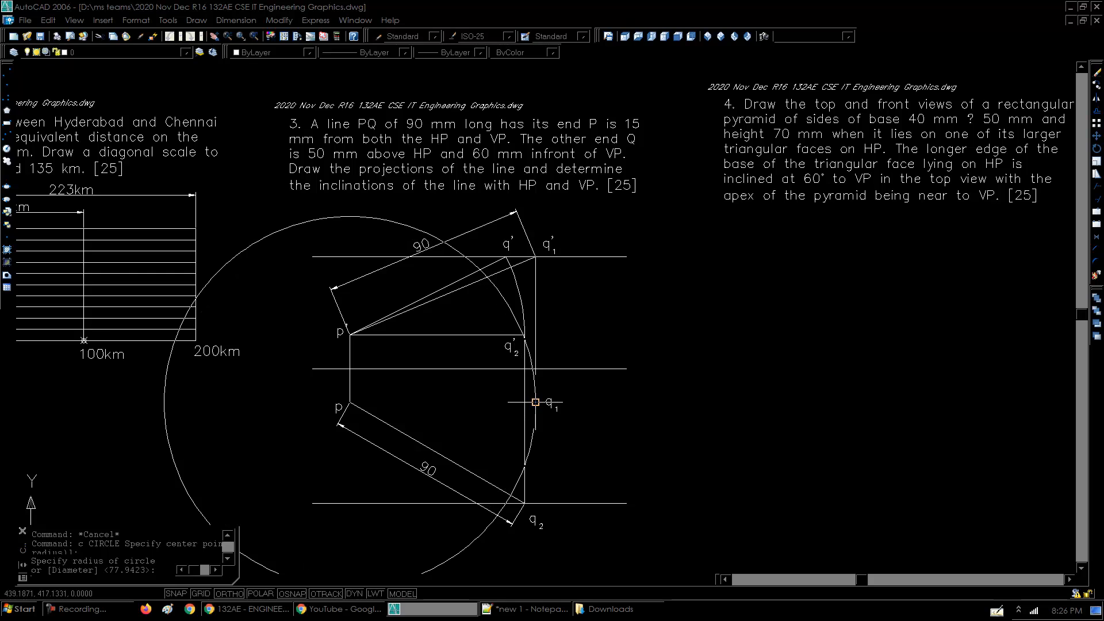
{"action": "left_click", "coordinate": [535, 402]}
- Copy the q of the q2 label to where the circle about p crosses the horizontal line through q2
{"action": "left_click", "coordinate": [529, 522]}
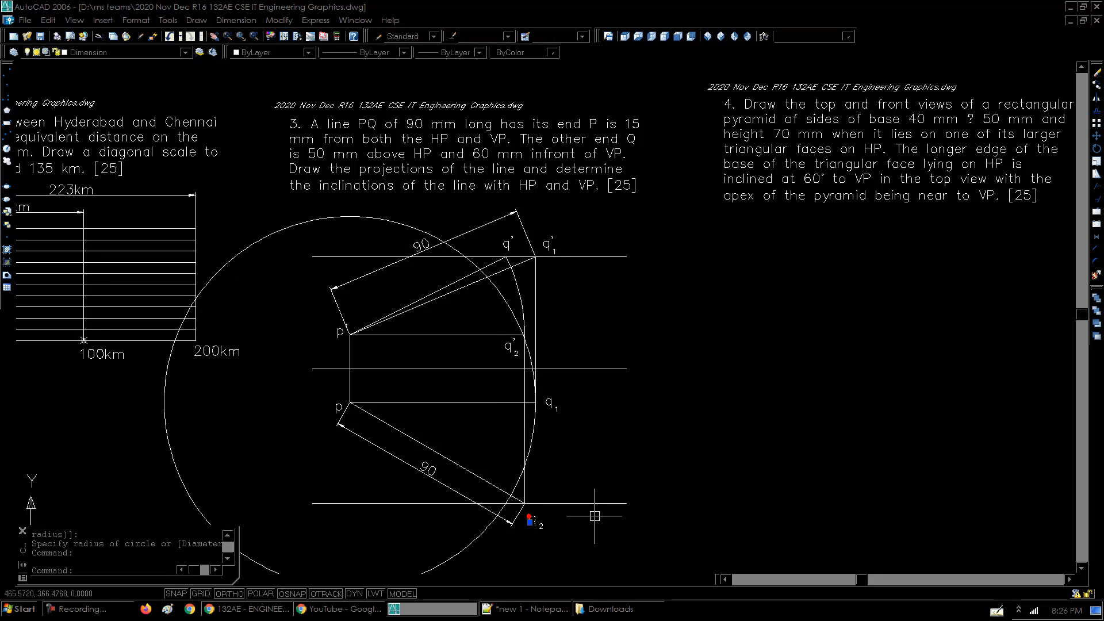
{"action": "type", "text": "co"}
{"action": "key", "text": "Return"}
{"action": "left_click", "coordinate": [800, 508]}
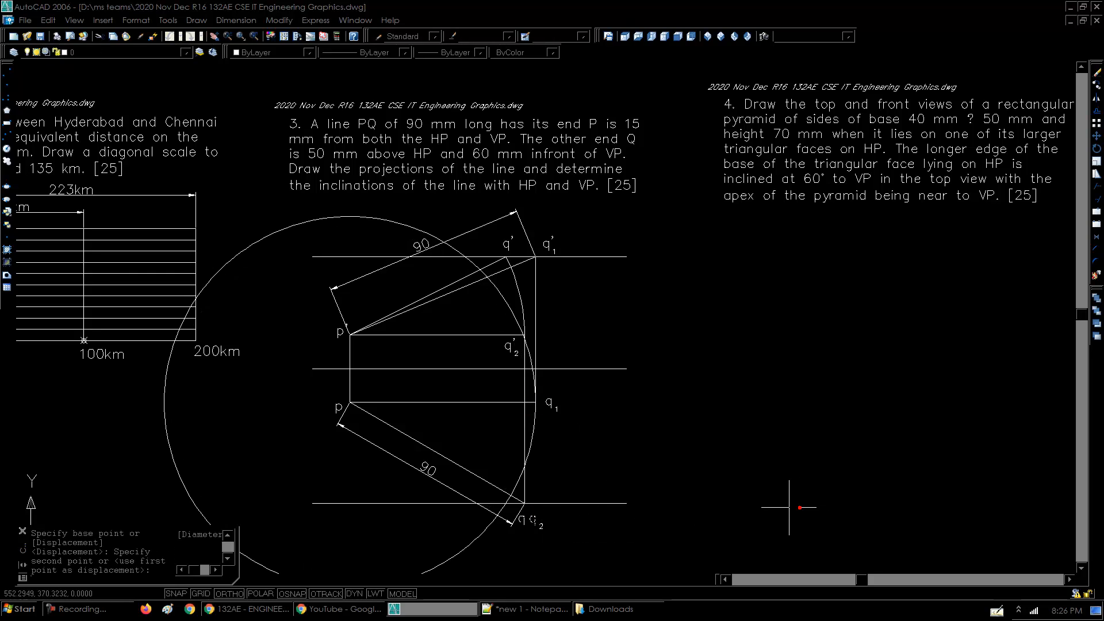
{"action": "key", "text": "Return"}
{"action": "left_click", "coordinate": [714, 520]}
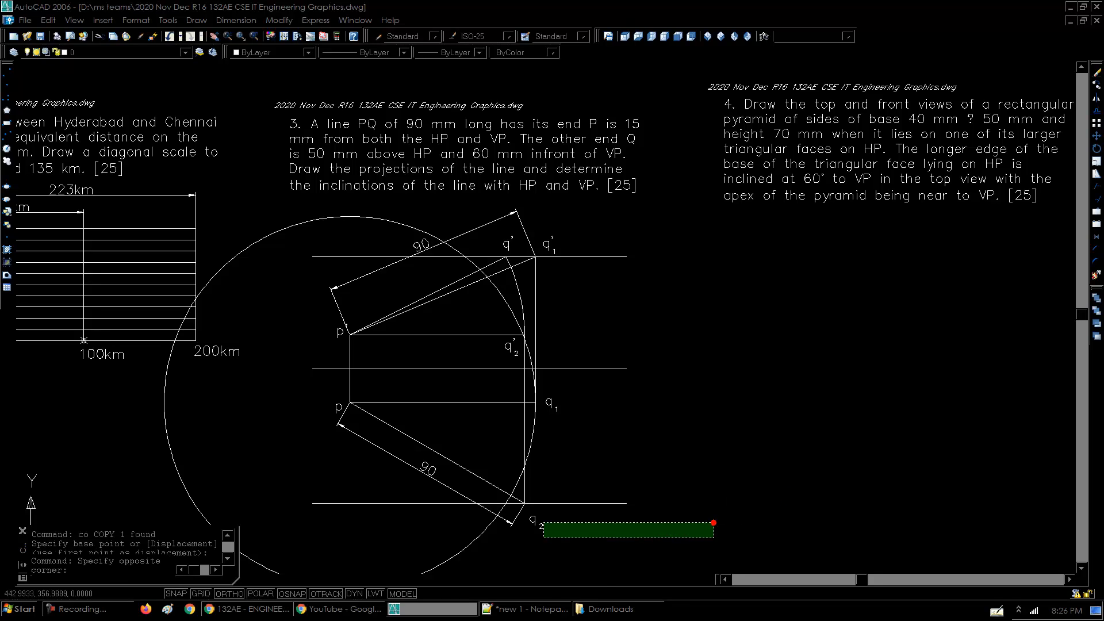
{"action": "left_click", "coordinate": [549, 535]}
{"action": "key", "text": "Return"}
{"action": "left_click", "coordinate": [747, 518]}
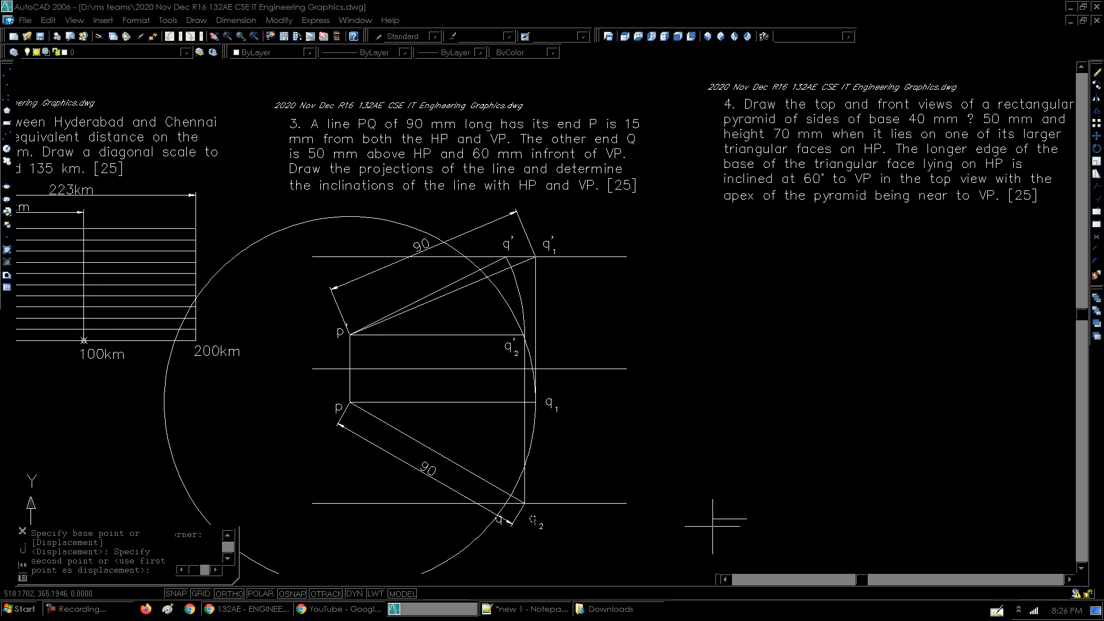
{"action": "key", "text": "F8"}
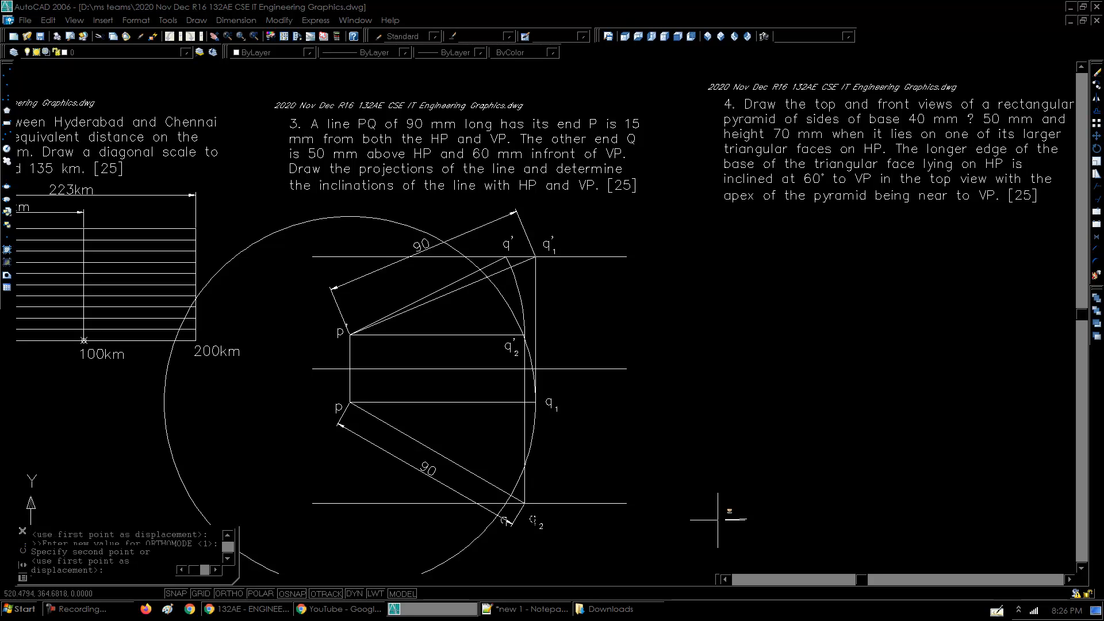
{"action": "left_click", "coordinate": [722, 512]}
{"action": "key", "text": "Return"}
- Reposition the 90 mm dimension of pq2 farther away from its line
{"action": "left_click", "coordinate": [514, 532]}
{"action": "left_click", "coordinate": [513, 525]}
{"action": "left_click", "coordinate": [500, 542]}
{"action": "key", "text": "Escape"}
{"action": "key", "text": "Escape"}
- Draw the top view line from p to q
{"action": "type", "text": "l"}
{"action": "key", "text": "Return"}
{"action": "left_click", "coordinate": [389, 421]}
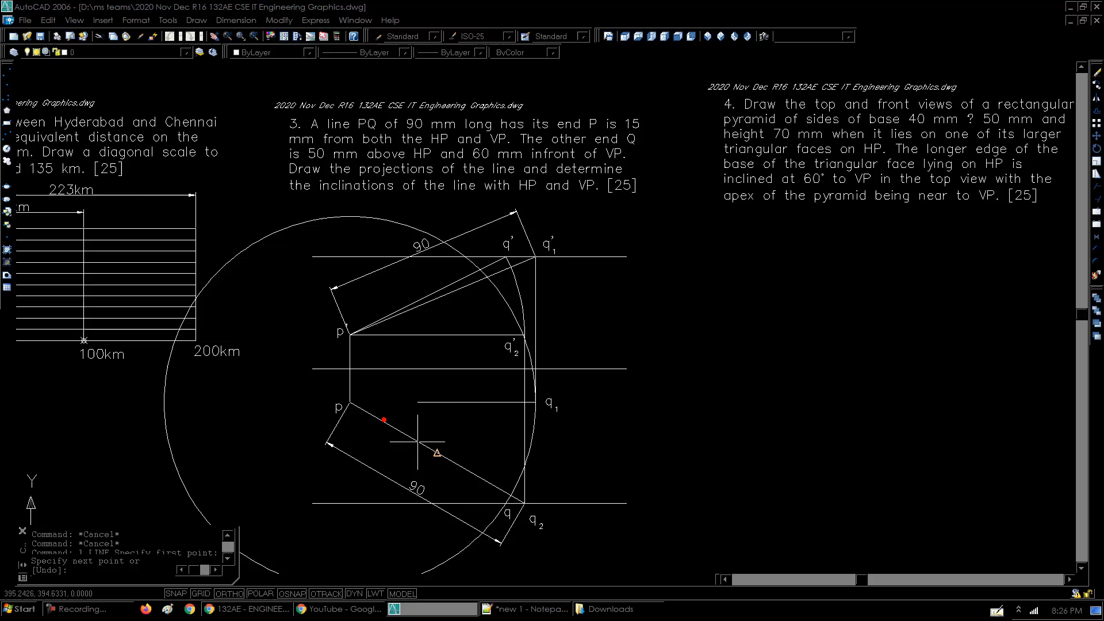
{"action": "left_click", "coordinate": [502, 500]}
{"action": "key", "text": "Return"}
- Trim the circle about p to the arc between q1 and q, using lines pq and pq1 as cutting edges
{"action": "left_click", "coordinate": [478, 491]}
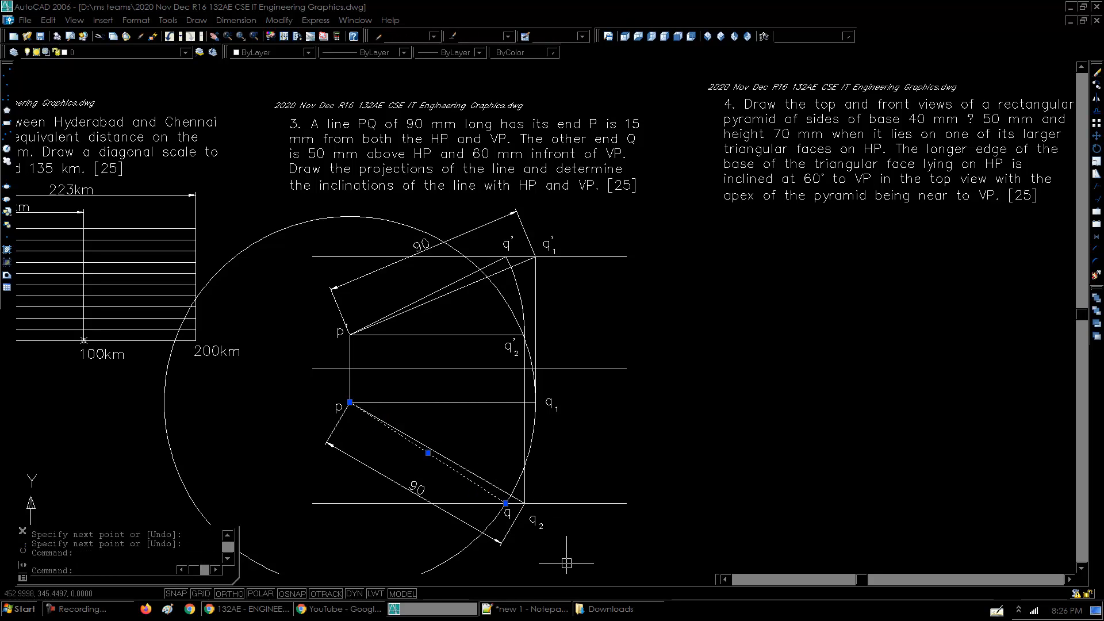
{"action": "left_click", "coordinate": [477, 406]}
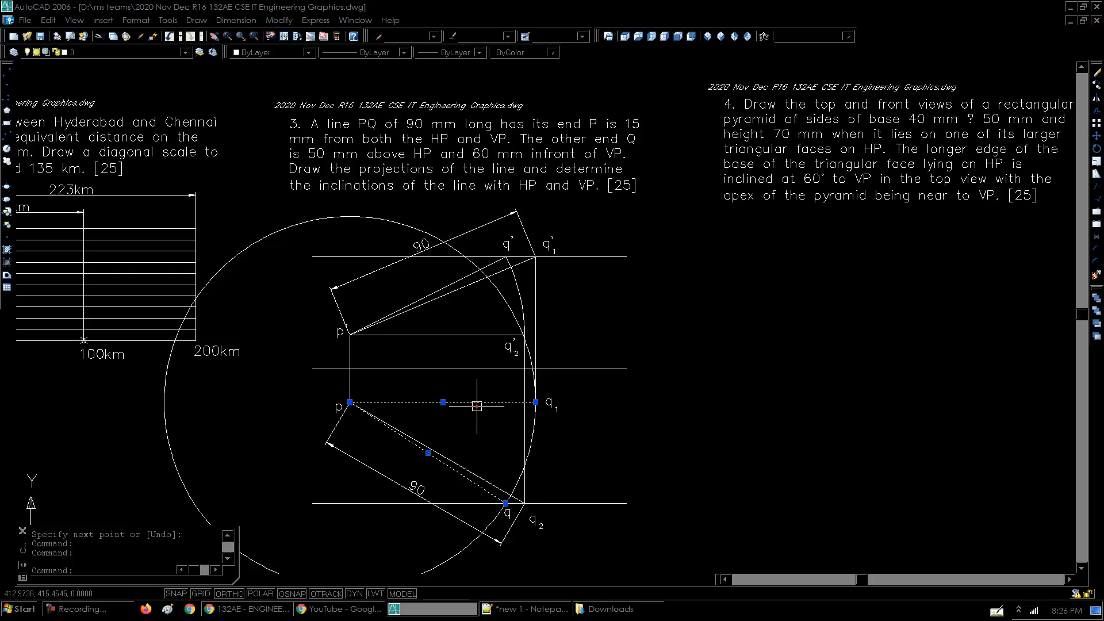
{"action": "type", "text": "tr"}
{"action": "key", "text": "Return"}
{"action": "left_click", "coordinate": [508, 301]}
{"action": "key", "text": "Return"}
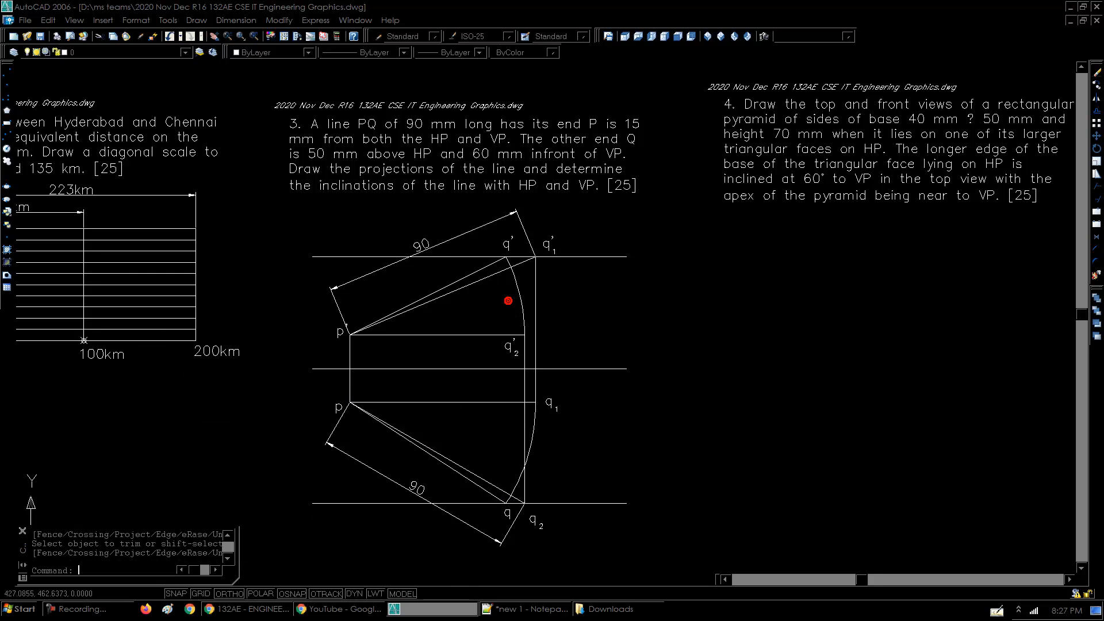
{"action": "key", "text": "Escape"}
{"action": "key", "text": "Escape"}
- Stretch the left end of the horizontal line through q' inward to just short of q'
{"action": "type", "text": "m"}
{"action": "key", "text": "Return"}
{"action": "left_click", "coordinate": [340, 226]}
{"action": "left_click", "coordinate": [283, 284]}
{"action": "key", "text": "Return"}
{"action": "left_click", "coordinate": [698, 433]}
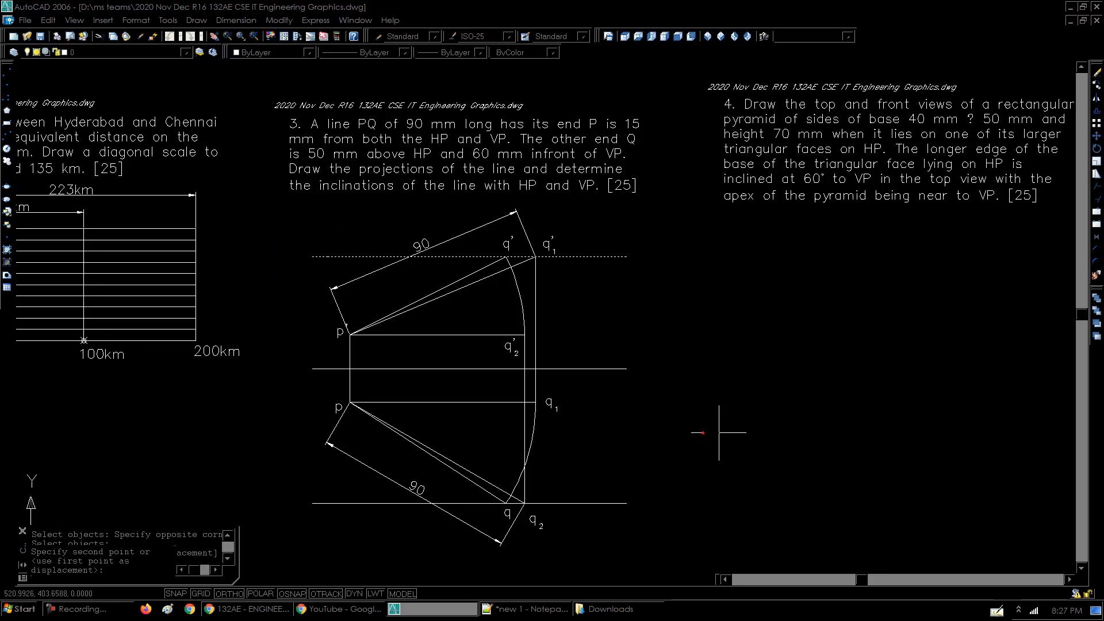
{"action": "left_click", "coordinate": [857, 432]}
- Stretch the right end of the horizontal line through q1' inward to slightly beyond q1'
{"action": "type", "text": "s"}
{"action": "key", "text": "Return"}
{"action": "left_click", "coordinate": [666, 239]}
{"action": "left_click", "coordinate": [603, 283]}
{"action": "key", "text": "Return"}
{"action": "left_click", "coordinate": [793, 314]}
{"action": "left_click", "coordinate": [730, 314]}
- Stretch the right end of the horizontal line through q2 inward to slightly beyond q2
{"action": "key", "text": "Return"}
{"action": "left_click", "coordinate": [701, 464]}
{"action": "left_click", "coordinate": [594, 524]}
{"action": "key", "text": "Return"}
{"action": "left_click", "coordinate": [830, 498]}
{"action": "left_click", "coordinate": [755, 498]}
- Stretch the left end of the horizontal line through q inward to just short of q, and save the drawing
{"action": "key", "text": "Return"}
{"action": "left_click", "coordinate": [365, 482]}
{"action": "left_click", "coordinate": [248, 526]}
{"action": "key", "text": "Return"}
{"action": "left_click", "coordinate": [281, 543]}
{"action": "left_click", "coordinate": [448, 554]}
{"action": "key", "text": "ctrl+s"}
- Stretch the right end of the middle reference line inward to slightly beyond the q1 projector, and save the drawing
{"action": "type", "text": "s"}
{"action": "key", "text": "space"}
{"action": "left_click", "coordinate": [655, 345]}
{"action": "left_click", "coordinate": [630, 409]}
{"action": "left_click", "coordinate": [685, 328]}
{"action": "left_click", "coordinate": [627, 409]}
{"action": "left_click", "coordinate": [674, 340]}
{"action": "left_click", "coordinate": [605, 418]}
{"action": "key", "text": "space"}
{"action": "left_click", "coordinate": [749, 421]}
{"action": "left_click", "coordinate": [697, 424]}
{"action": "key", "text": "ctrl+s"}
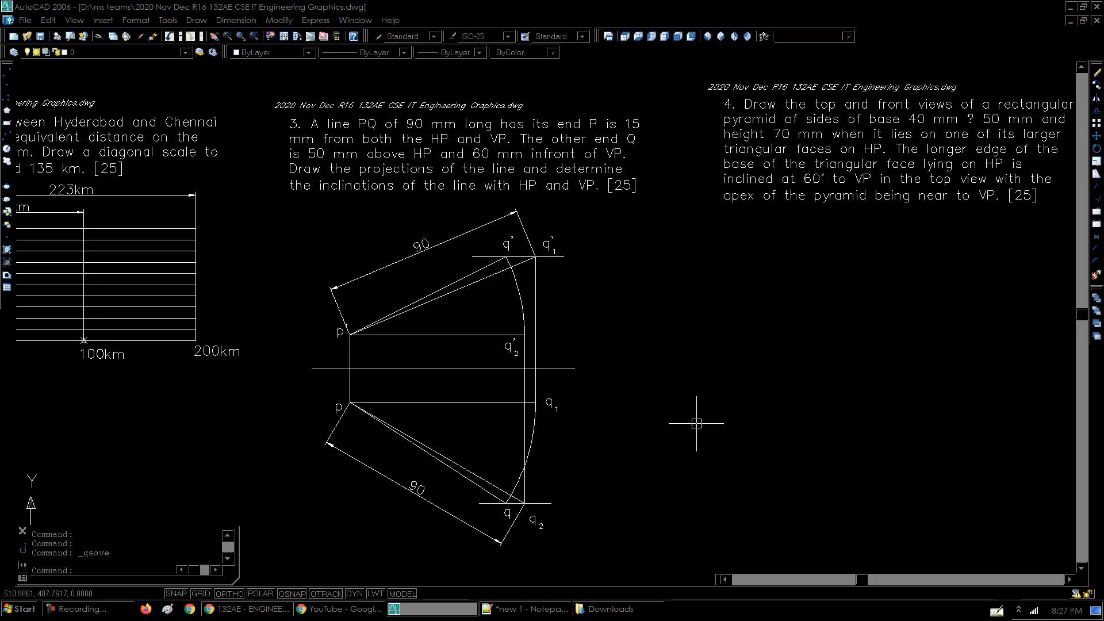
- Highlight the part of question 3 asking for the line's inclinations with HP and VP, leaving the text unedited
{"action": "double_click", "coordinate": [392, 170]}
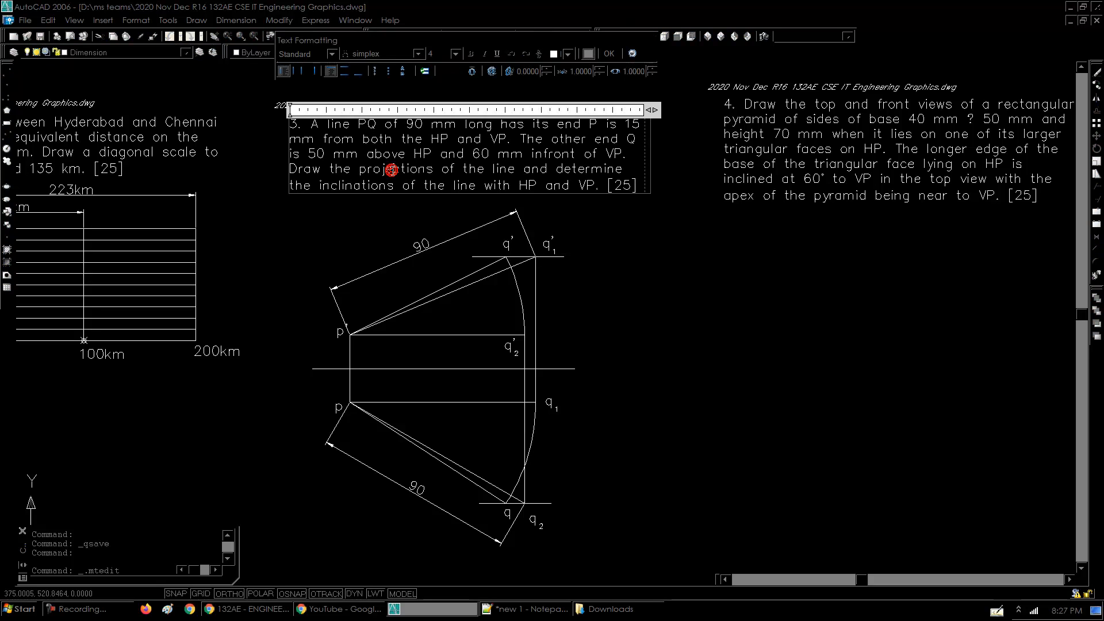
{"action": "left_click_drag", "start_coordinate": [557, 171], "coordinate": [598, 188]}
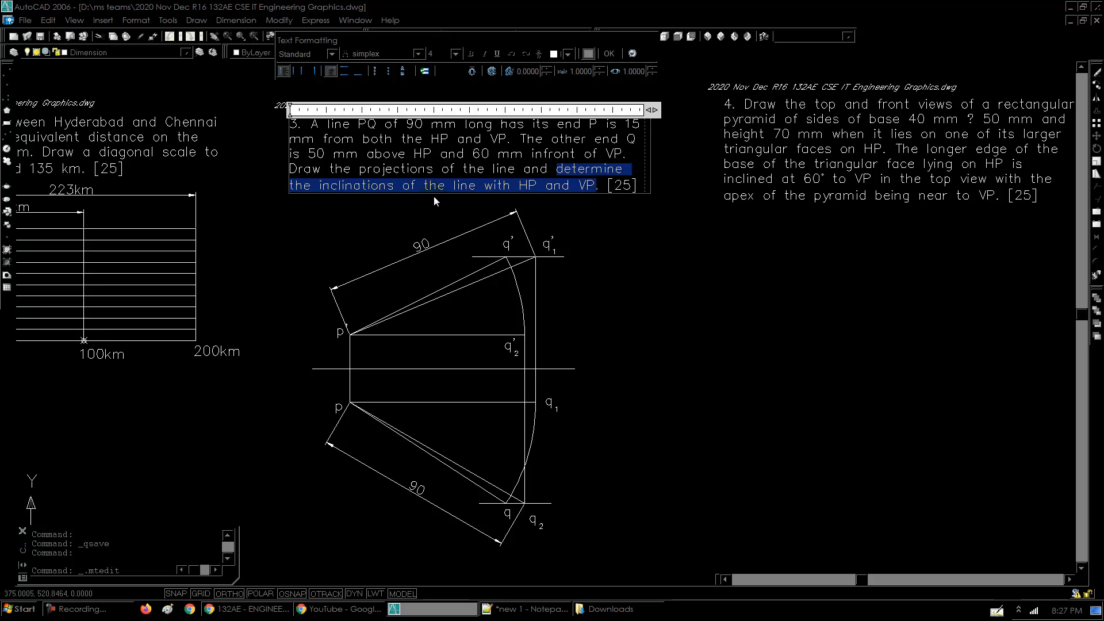
{"action": "left_click", "coordinate": [593, 329]}
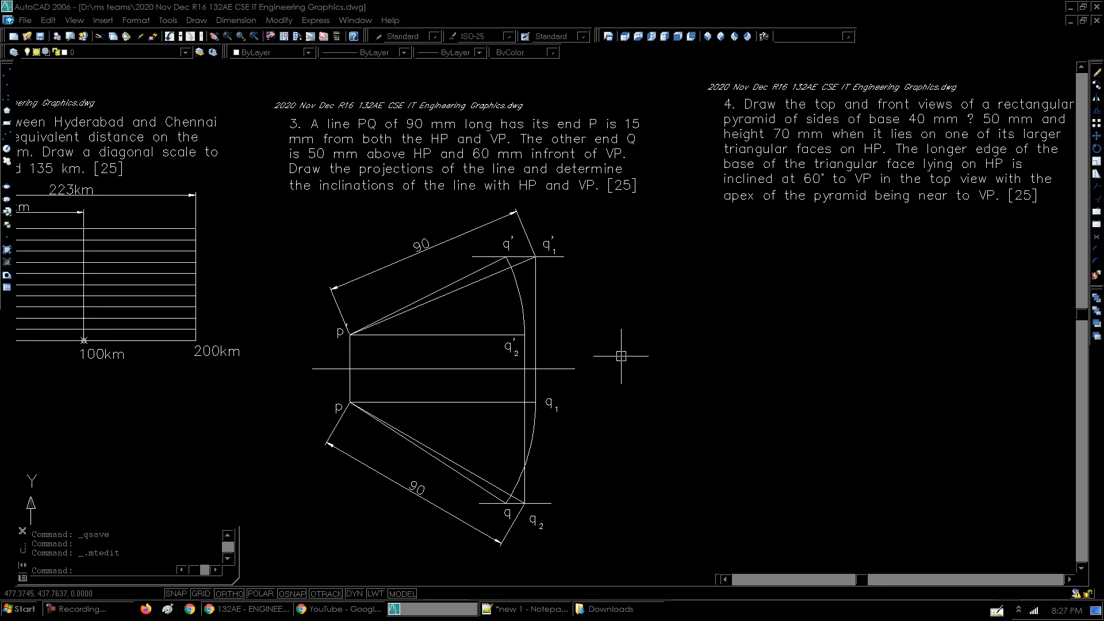
- Add an angular dimension between line p'q1' and the horizontal line through p' in the front view
{"action": "left_click", "coordinate": [236, 20]}
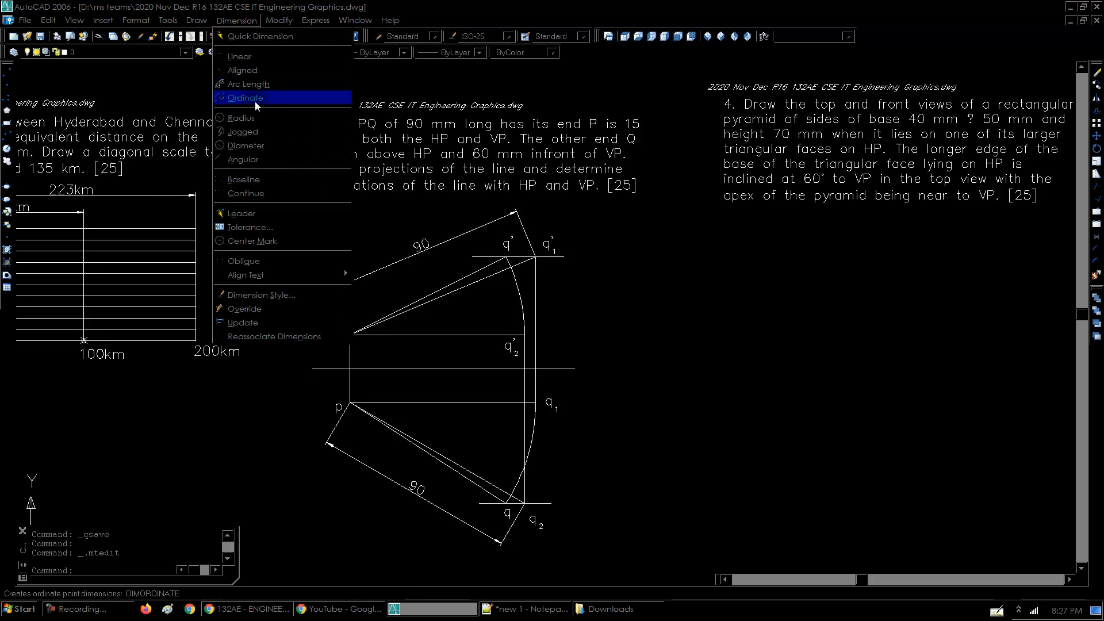
{"action": "left_click", "coordinate": [256, 160]}
{"action": "left_click", "coordinate": [464, 290]}
{"action": "left_click", "coordinate": [468, 334]}
{"action": "left_click", "coordinate": [470, 310]}
- Add an angular dimension between line pq2 and the horizontal line through p in the top view
{"action": "key", "text": "Return"}
{"action": "left_click", "coordinate": [467, 402]}
{"action": "left_click", "coordinate": [460, 461]}
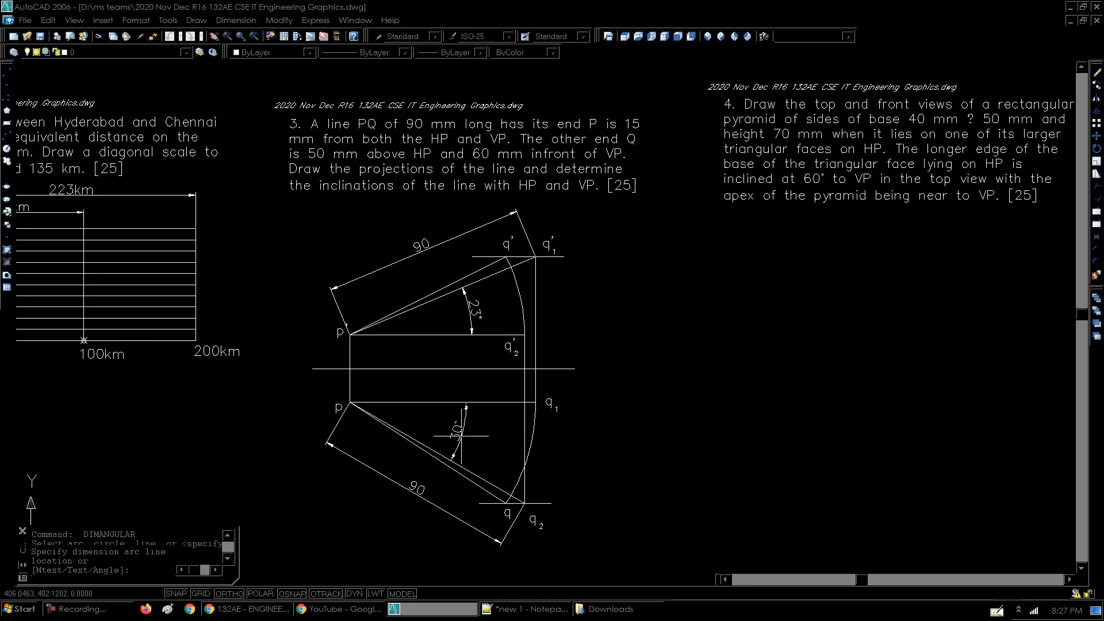
{"action": "left_click", "coordinate": [462, 437]}
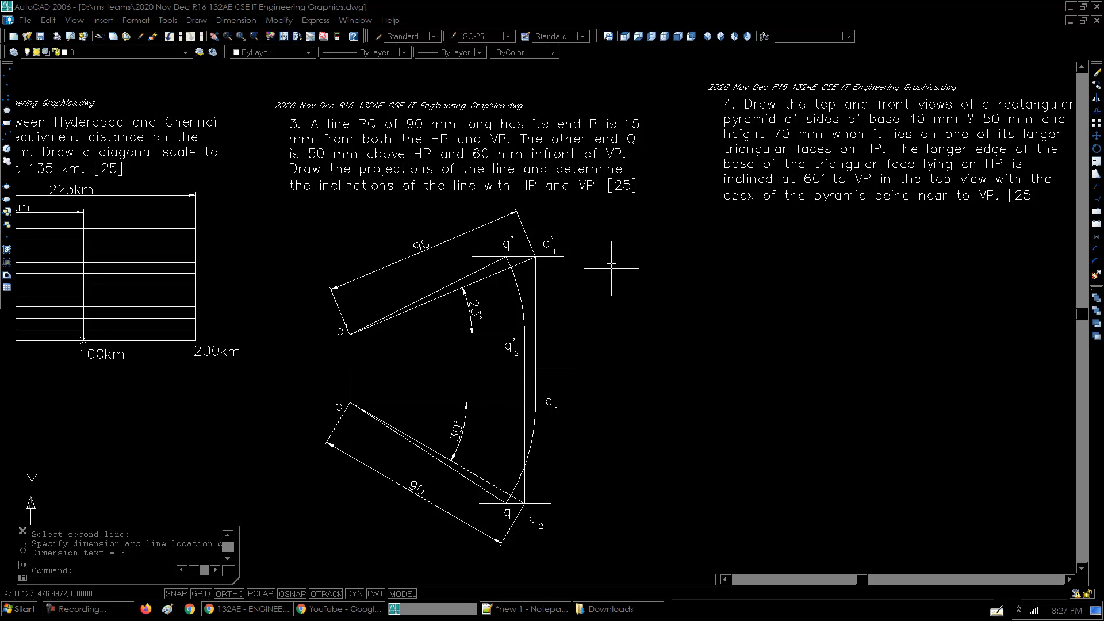
- Copy the q of the q1 label to the empty area beside the projections and change its text to "Answer:"
{"action": "left_click", "coordinate": [550, 400]}
{"action": "key", "text": "ctrl+c"}
{"action": "key", "text": "ctrl+v"}
{"action": "left_click", "coordinate": [614, 384]}
{"action": "double_click", "coordinate": [617, 376]}
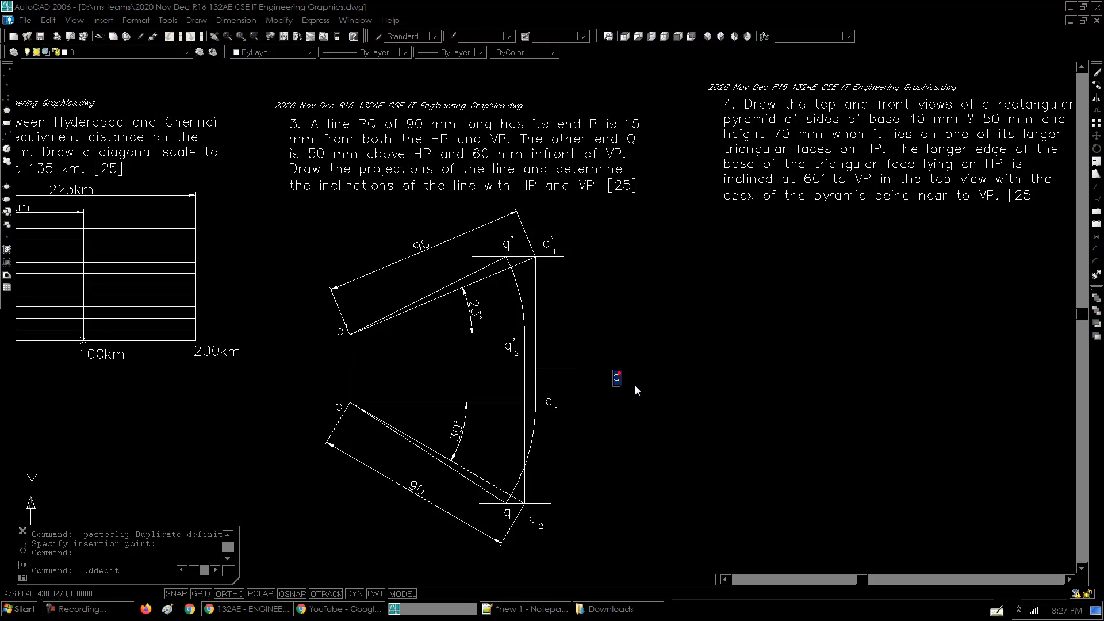
{"action": "type", "text": "Answer:"}
{"action": "key", "text": "Return"}
{"action": "key", "text": "Return"}
- Paste another label copy just below "Answer:" and change its text to "Inclination HP - 23'"
{"action": "key", "text": "ctrl+v"}
{"action": "left_click", "coordinate": [626, 400]}
{"action": "double_click", "coordinate": [629, 393]}
{"action": "type", "text": "Inclination HP"}
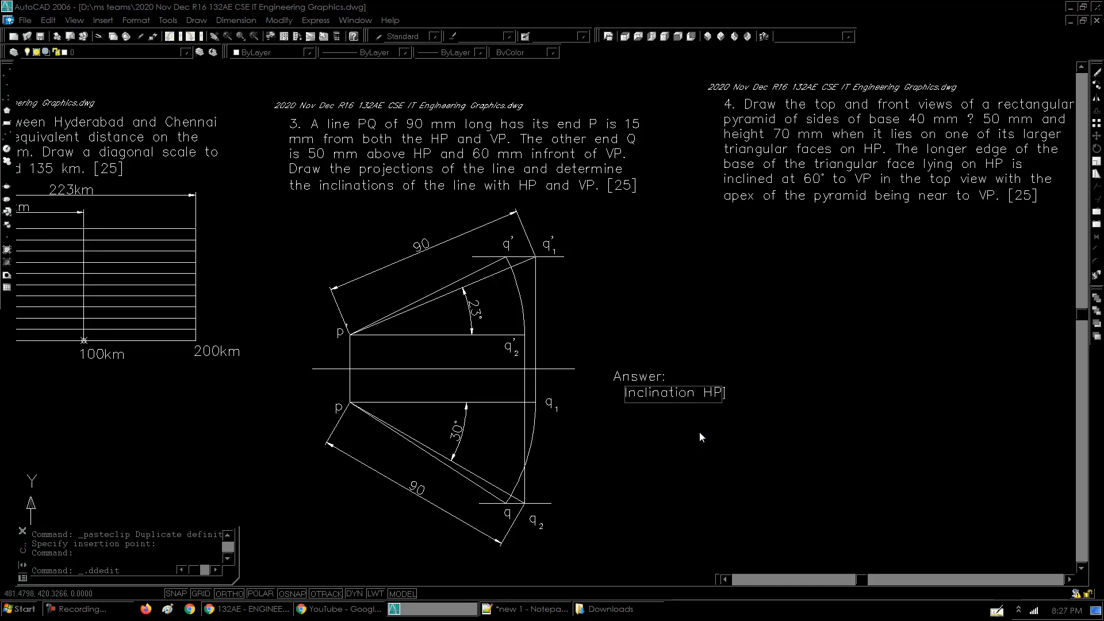
{"action": "type", "text": " - 23'"}
{"action": "left_click", "coordinate": [699, 453]}
{"action": "key", "text": "Escape"}
- Copy the HP inclination text directly below itself and edit the copy to "Inclination VP - 30'"
{"action": "left_click", "coordinate": [707, 397]}
{"action": "key", "text": "ctrl+c"}
{"action": "key", "text": "ctrl+v"}
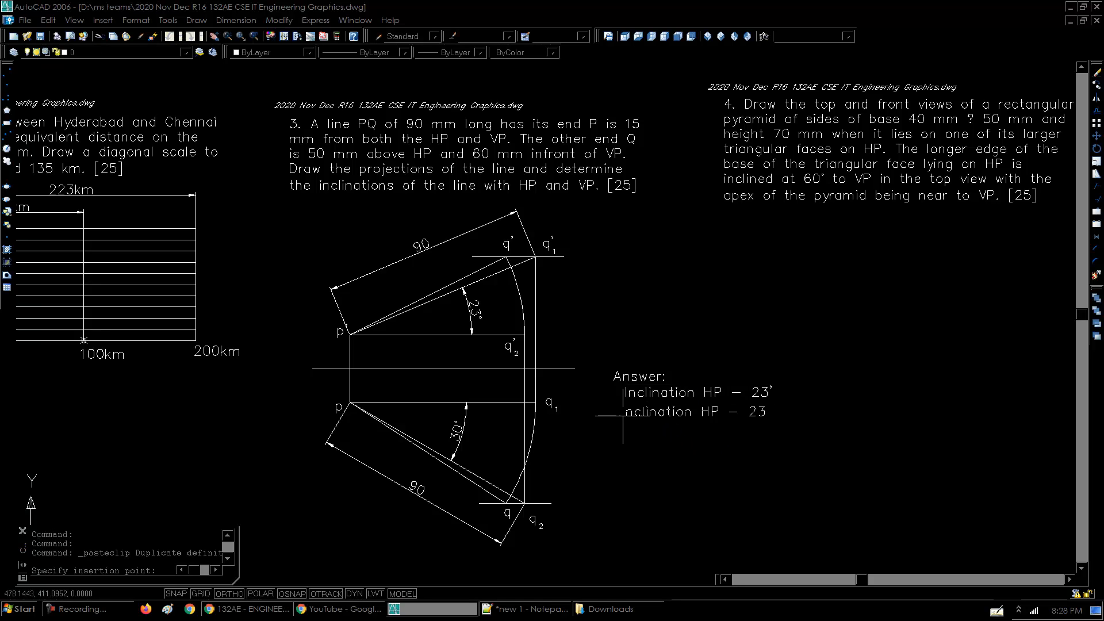
{"action": "left_click", "coordinate": [626, 417]}
{"action": "double_click", "coordinate": [663, 412]}
{"action": "left_click_drag", "start_coordinate": [703, 413], "coordinate": [847, 401]}
{"action": "type", "text": "V"}
{"action": "left_click", "coordinate": [737, 465]}
{"action": "left_click", "coordinate": [754, 417]}
{"action": "type", "text": "30"}
{"action": "left_click", "coordinate": [846, 400]}
{"action": "key", "text": "Return"}
{"action": "left_click", "coordinate": [793, 343]}
- Move the three lines of answer text closer to the question 3 projections
{"action": "left_click", "coordinate": [638, 468]}
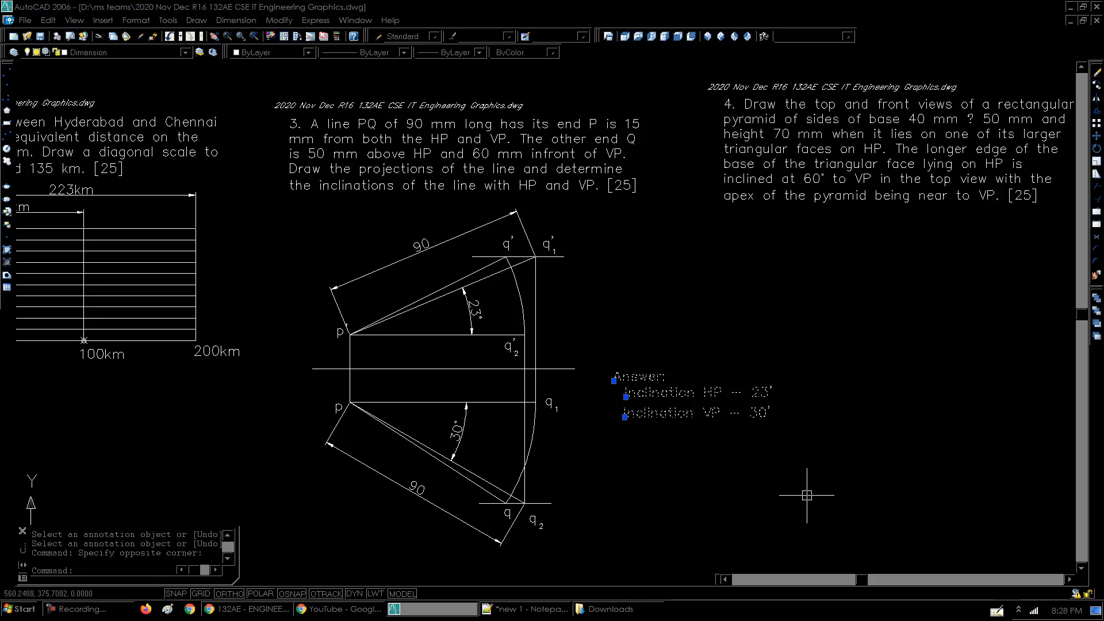
{"action": "type", "text": "m"}
{"action": "key", "text": "Return"}
{"action": "left_click", "coordinate": [843, 476]}
{"action": "left_click", "coordinate": [812, 482]}
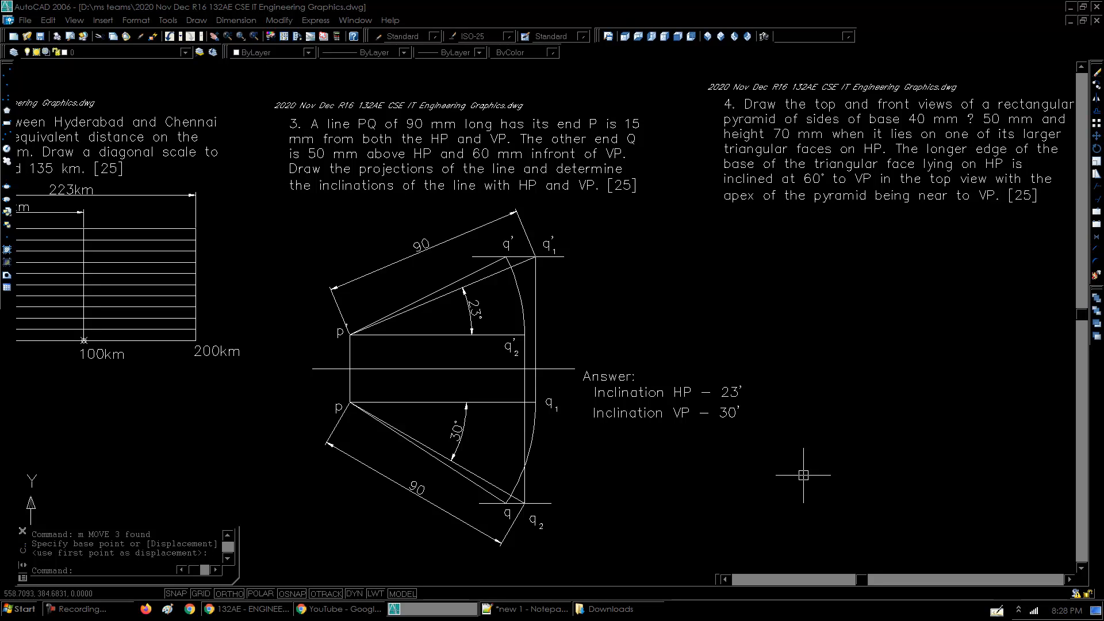
- Read question 4 and examine the shaded rectangular pyramid model in Drawing2 from the top and several isometric directions
{"action": "mouse_move", "coordinate": [908, 386]}
{"action": "middle_mouse_down"}
{"action": "mouse_move", "coordinate": [512, 365]}
{"action": "mouse_move", "coordinate": [419, 455]}
{"action": "mouse_move", "coordinate": [540, 402]}
{"action": "mouse_move", "coordinate": [190, 402]}
{"action": "mouse_move", "coordinate": [579, 394]}
{"action": "middle_mouse_up"}
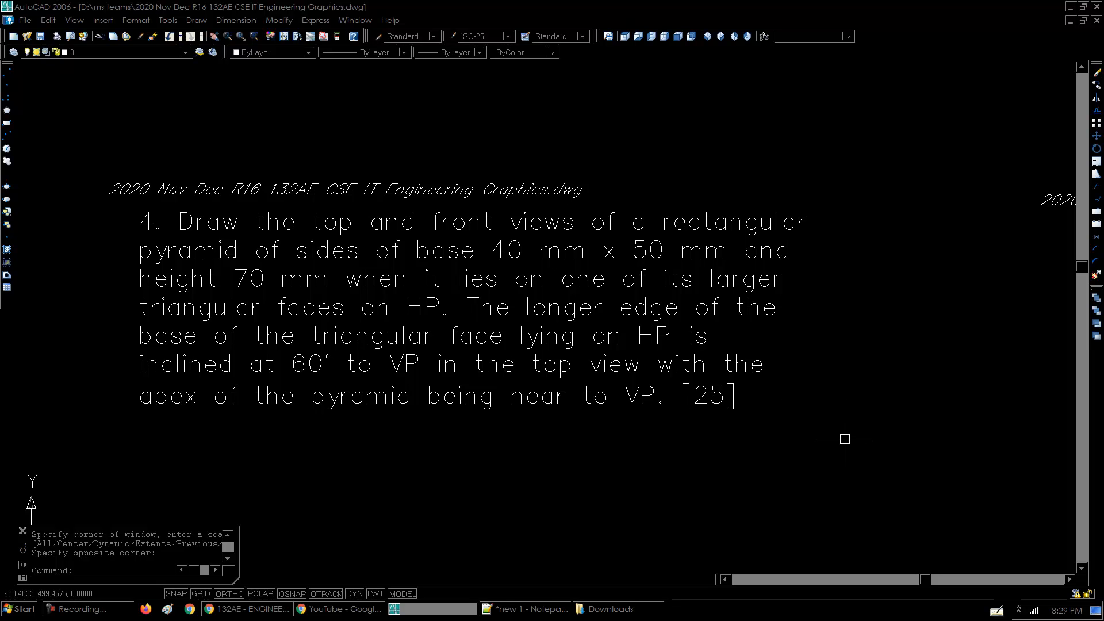
{"action": "mouse_move", "coordinate": [858, 456]}
{"action": "middle_mouse_down"}
{"action": "mouse_move", "coordinate": [836, 449]}
{"action": "mouse_move", "coordinate": [817, 383]}
{"action": "middle_mouse_up"}
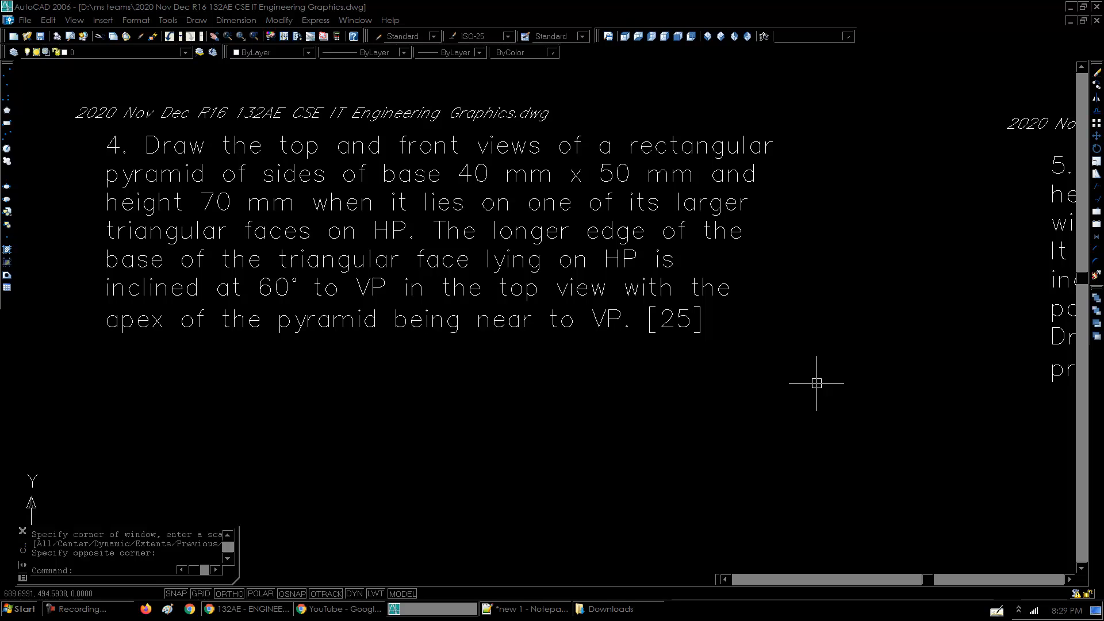
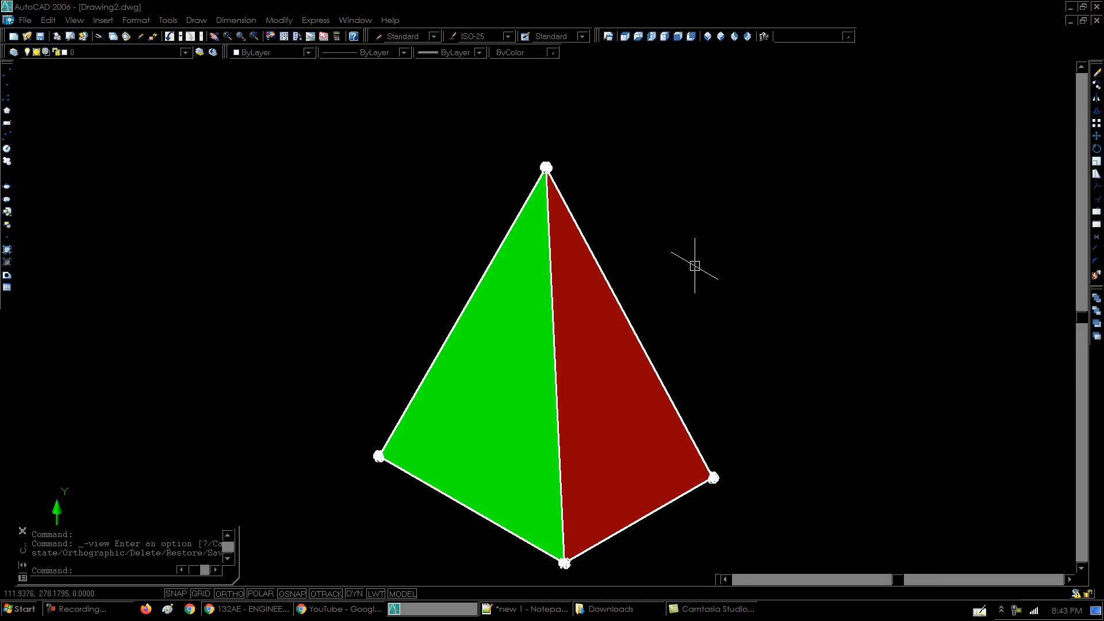
{"action": "double_click", "coordinate": [738, 379]}
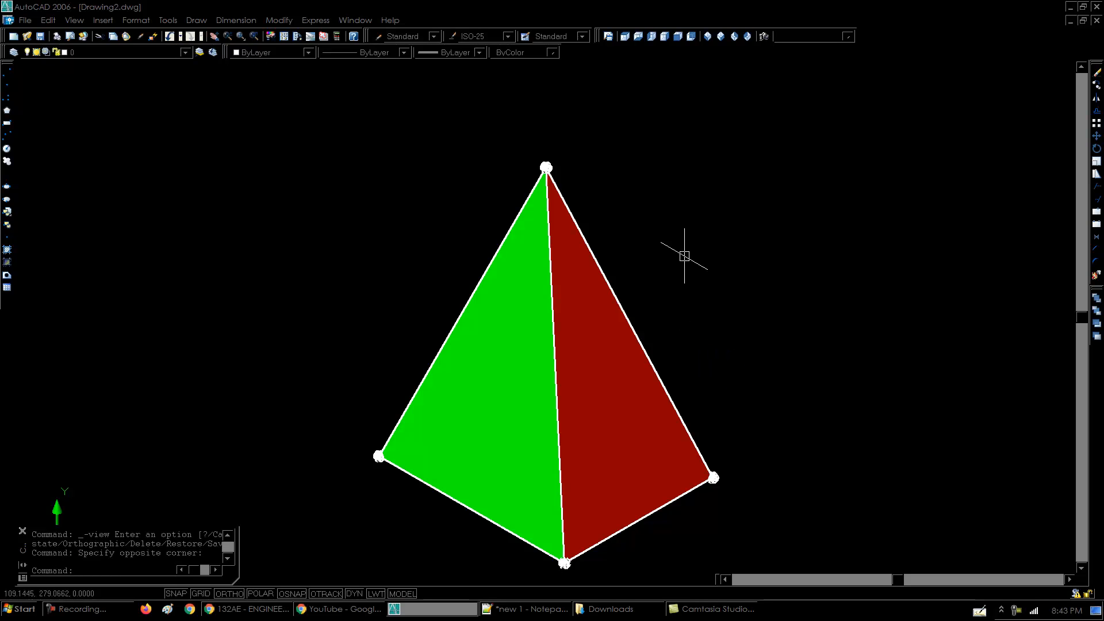
{"action": "left_click", "coordinate": [625, 36]}
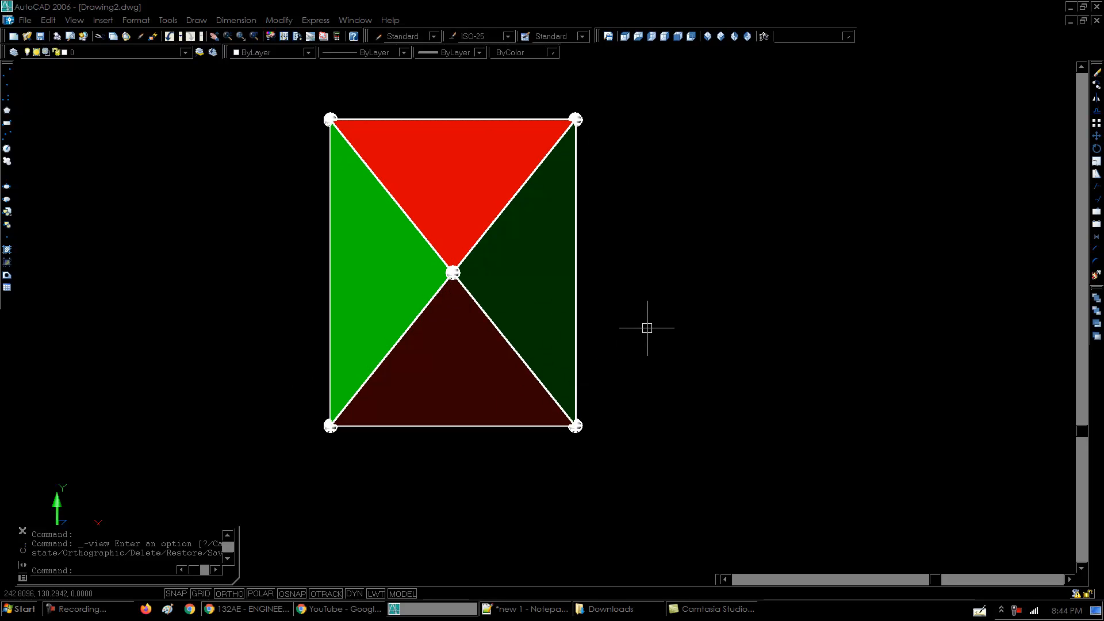
{"action": "left_click", "coordinate": [710, 37]}
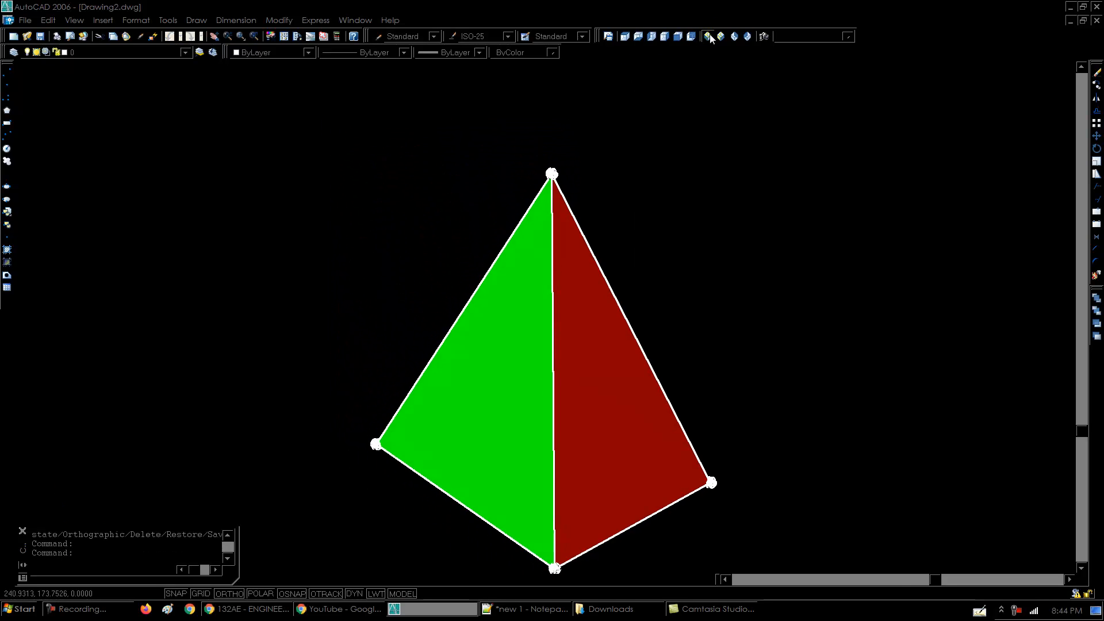
{"action": "left_click", "coordinate": [723, 37]}
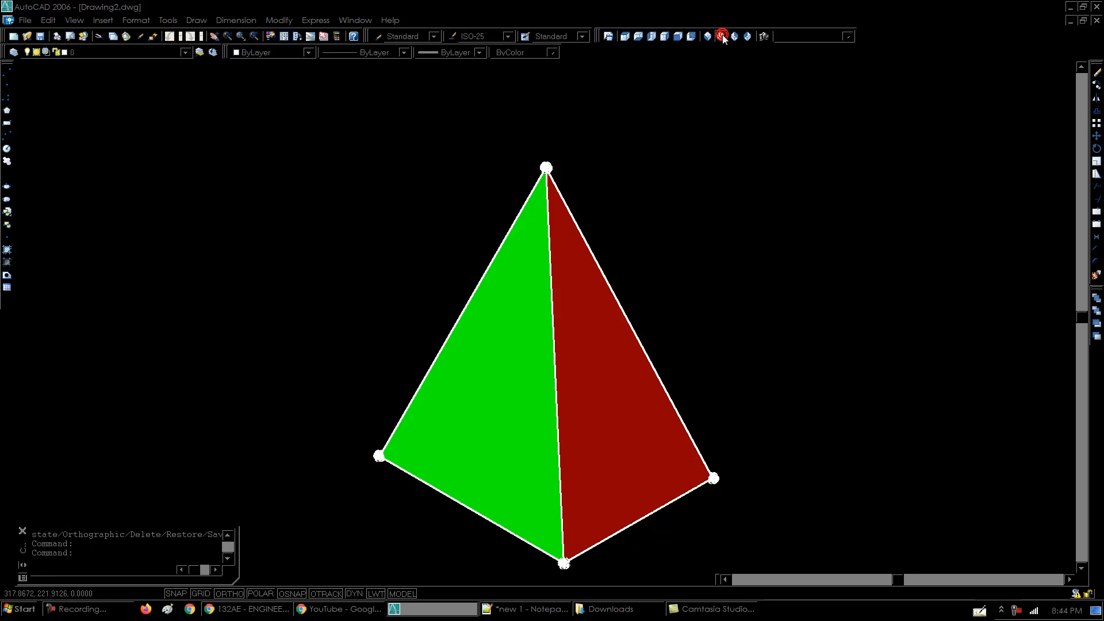
{"action": "left_click", "coordinate": [735, 37]}
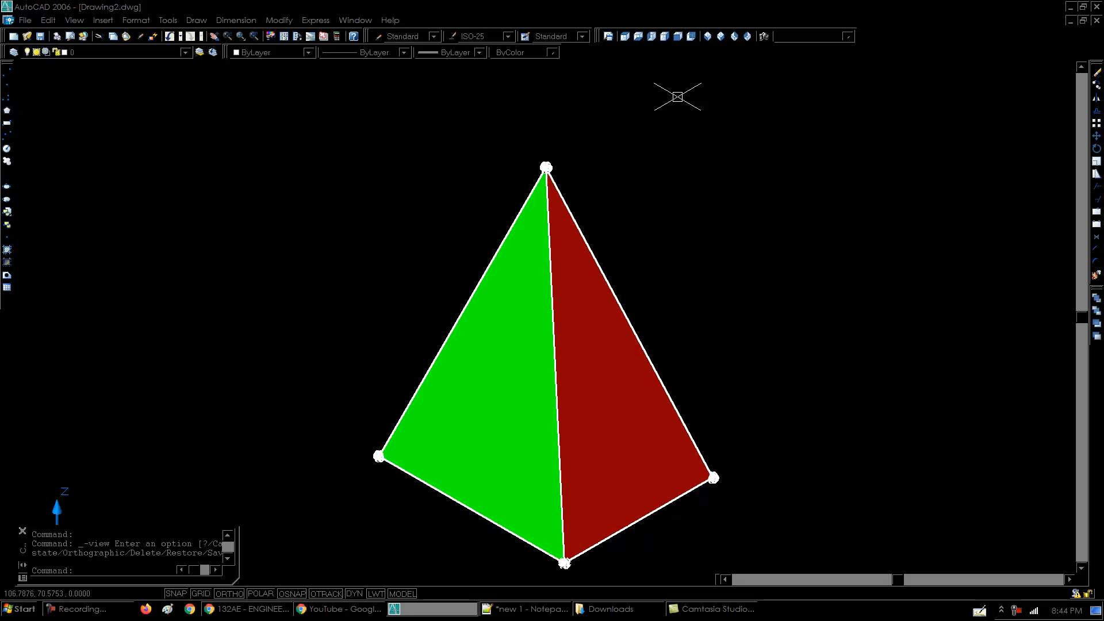
{"action": "left_click", "coordinate": [719, 37]}
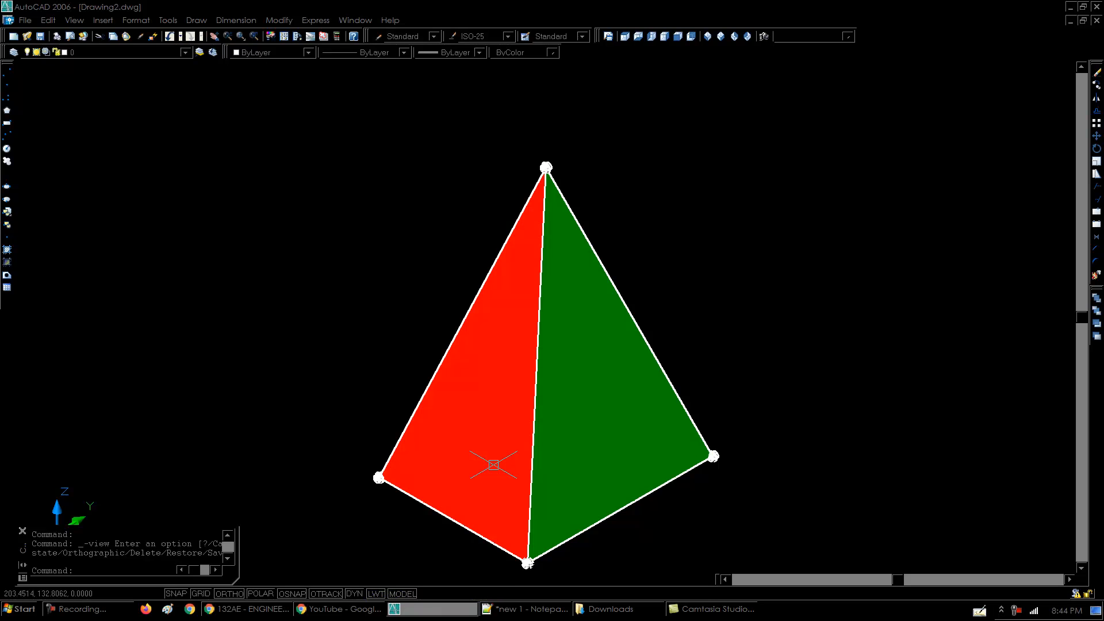
- Return to the exam drawing and draw a long horizontal reference line below the question 4 text
{"action": "key", "text": "ctrl+Tab"}
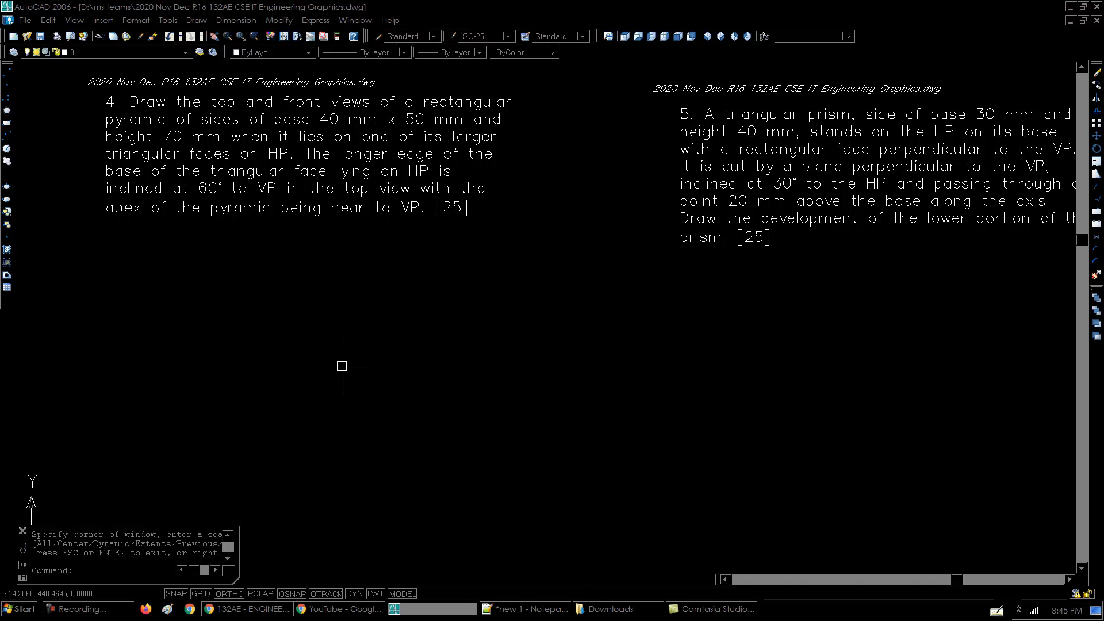
{"action": "key", "text": "Return"}
{"action": "left_click", "coordinate": [104, 394]}
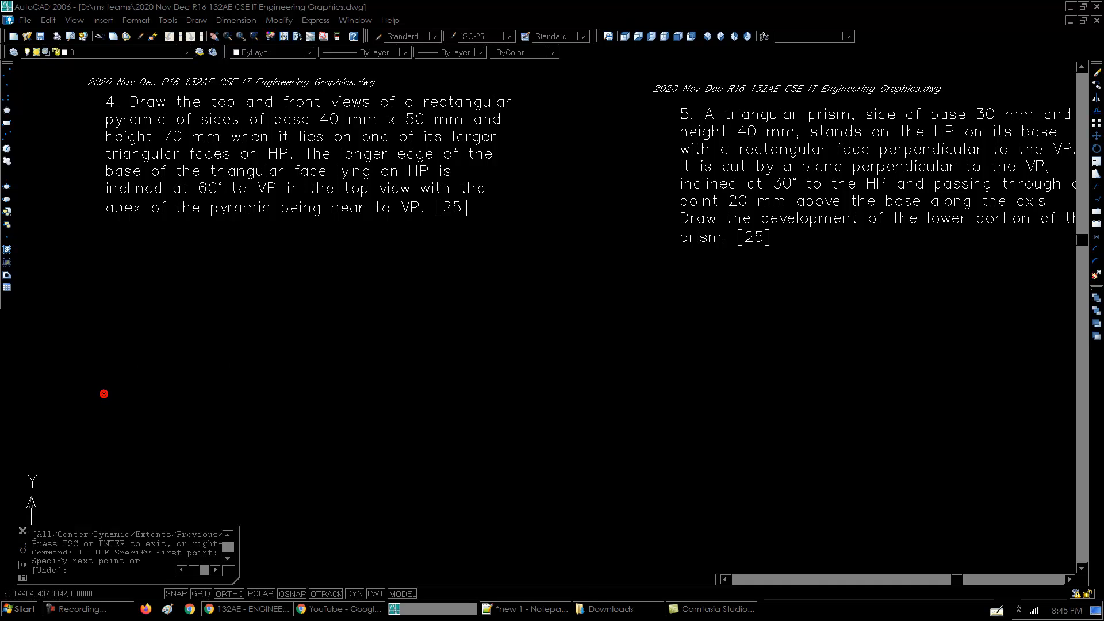
{"action": "left_click", "coordinate": [581, 413]}
{"action": "key", "text": "Return"}
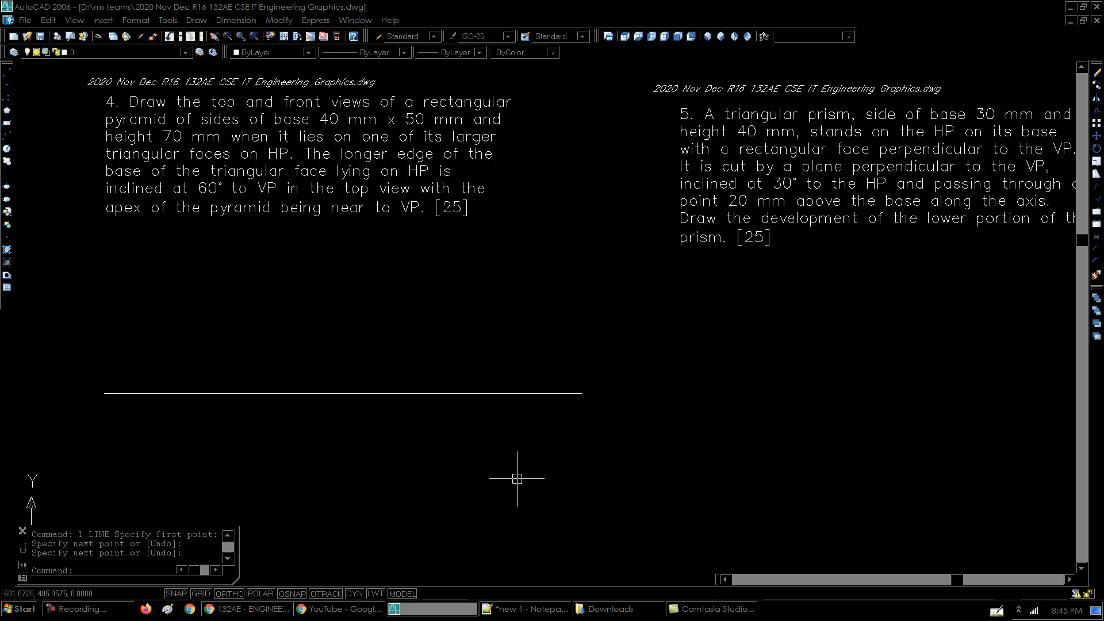
- Draw the pyramid base as a rectangle 40 mm long and 50 mm wide below the reference line
{"action": "middle_click_drag", "start_coordinate": [497, 450], "coordinate": [478, 424]}
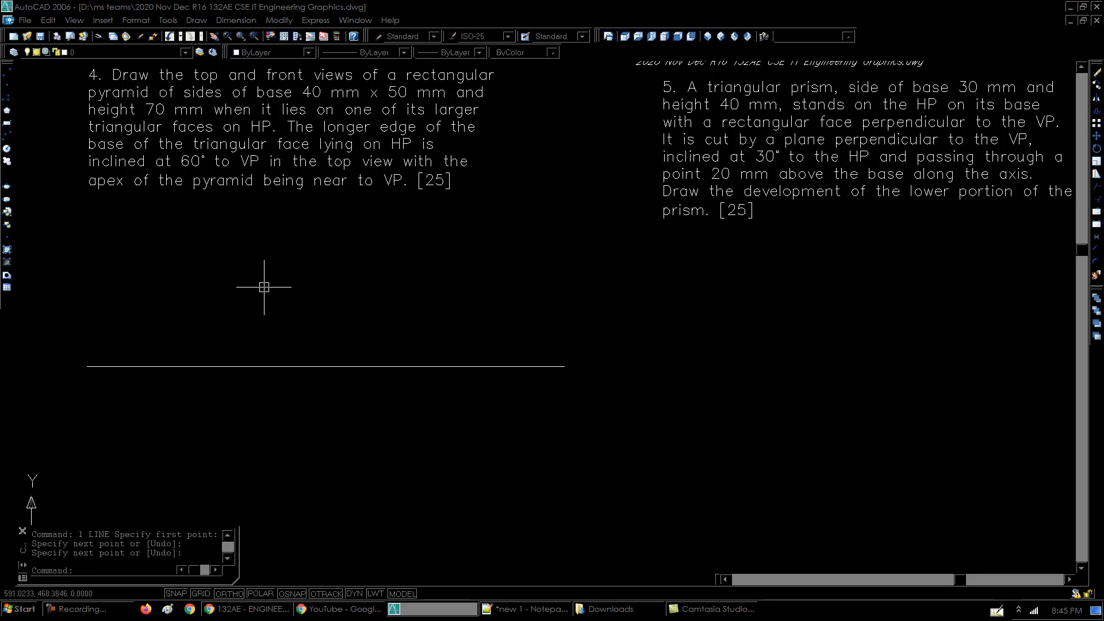
{"action": "type", "text": "c"}
{"action": "key", "text": "Return"}
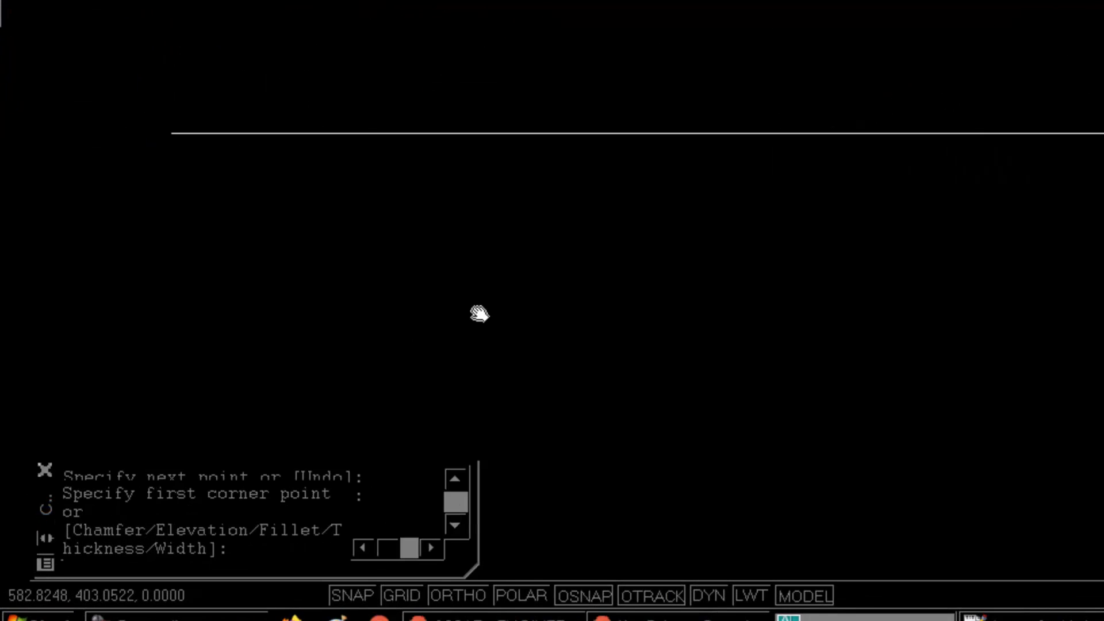
{"action": "left_click", "coordinate": [406, 42]}
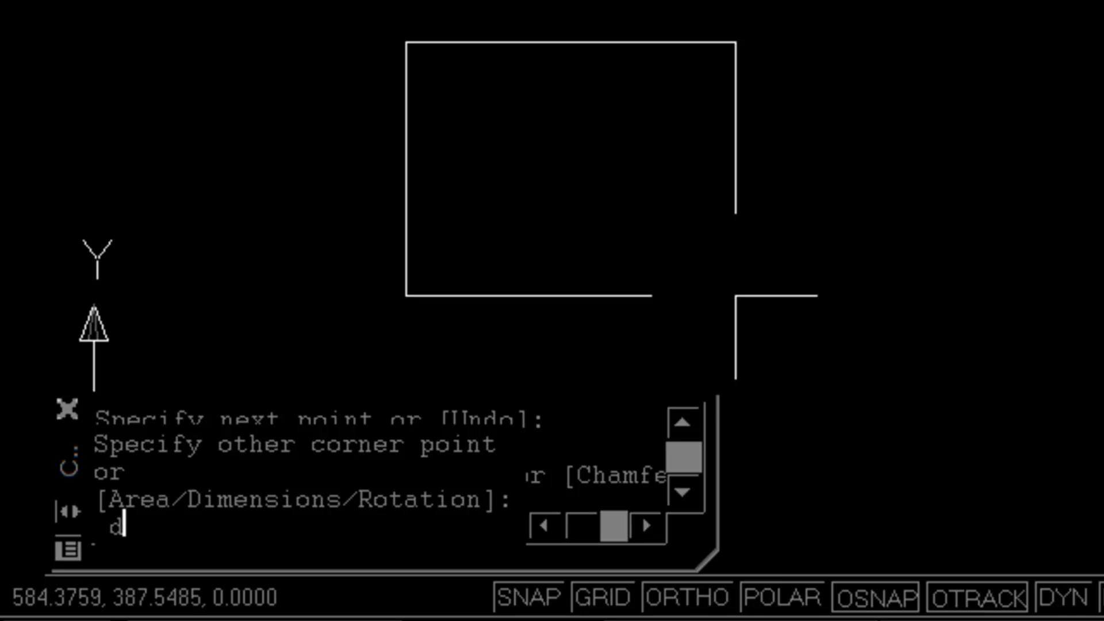
{"action": "key", "text": "Return"}
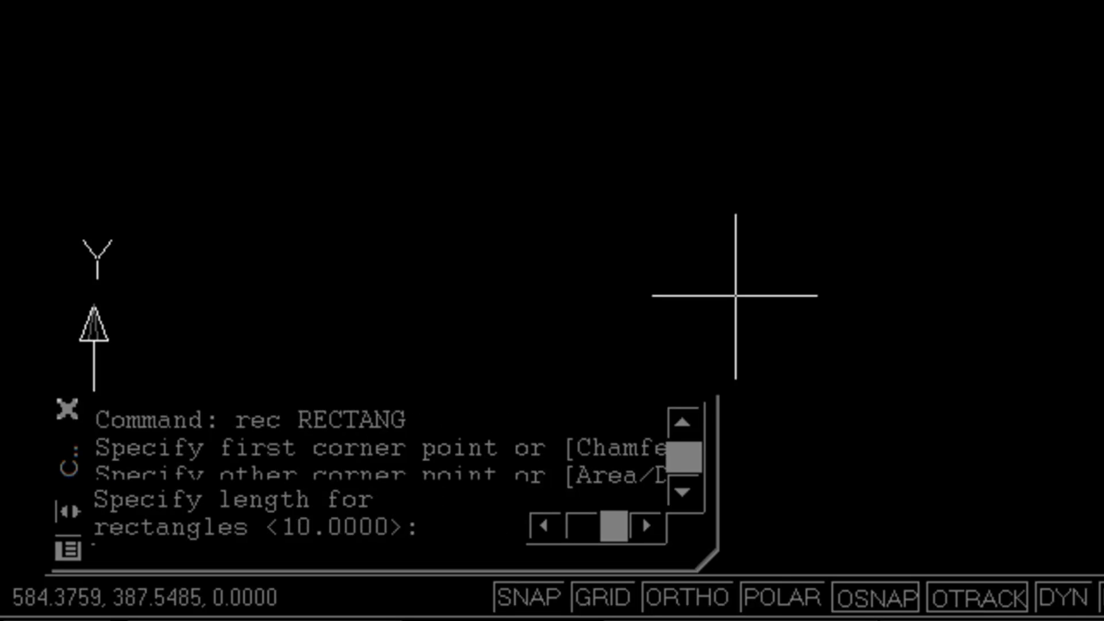
{"action": "type", "text": "40"}
{"action": "key", "text": "Return"}
{"action": "type", "text": "5"}
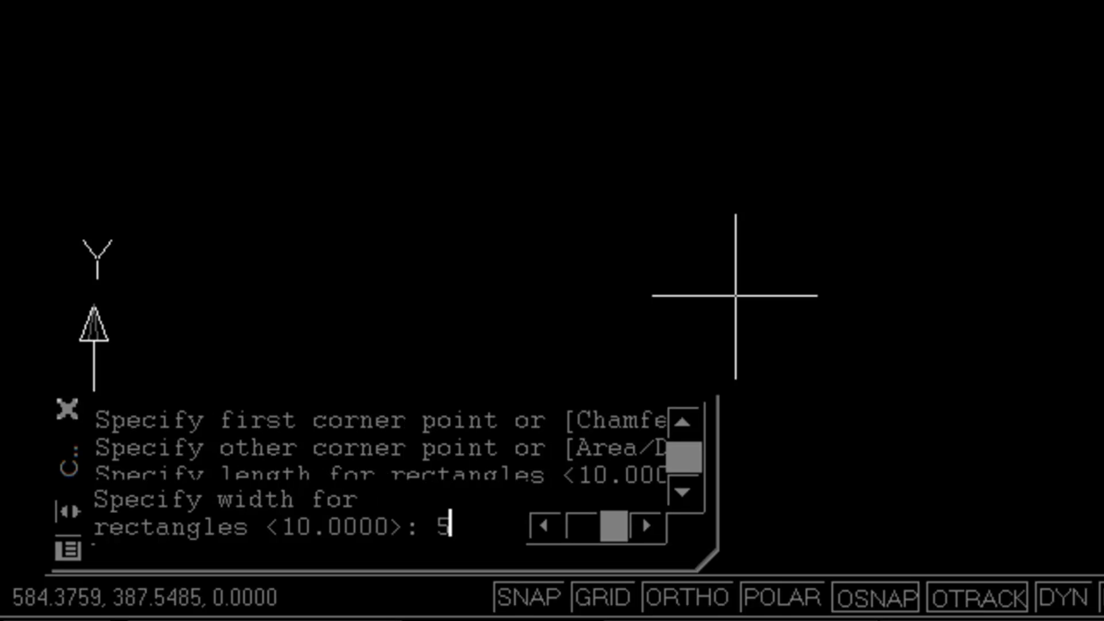
{"action": "type", "text": "0"}
{"action": "key", "text": "Return"}
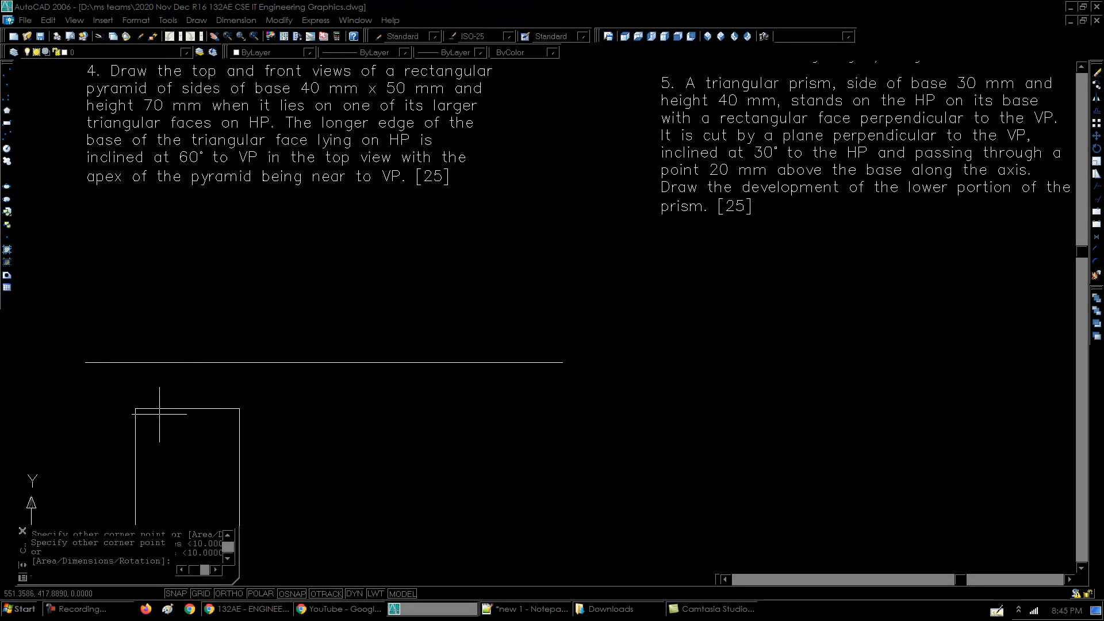
{"action": "left_click", "coordinate": [248, 468]}
- Draw both diagonals of the base rectangle
{"action": "middle_click_drag", "start_coordinate": [316, 470], "coordinate": [319, 449]}
{"action": "type", "text": "z"}
{"action": "key", "text": "Return"}
{"action": "key", "text": "Return"}
{"action": "left_click_drag", "start_coordinate": [340, 365], "coordinate": [340, 399]}
{"action": "key", "text": "Escape"}
{"action": "middle_click_drag", "start_coordinate": [355, 393], "coordinate": [338, 398]}
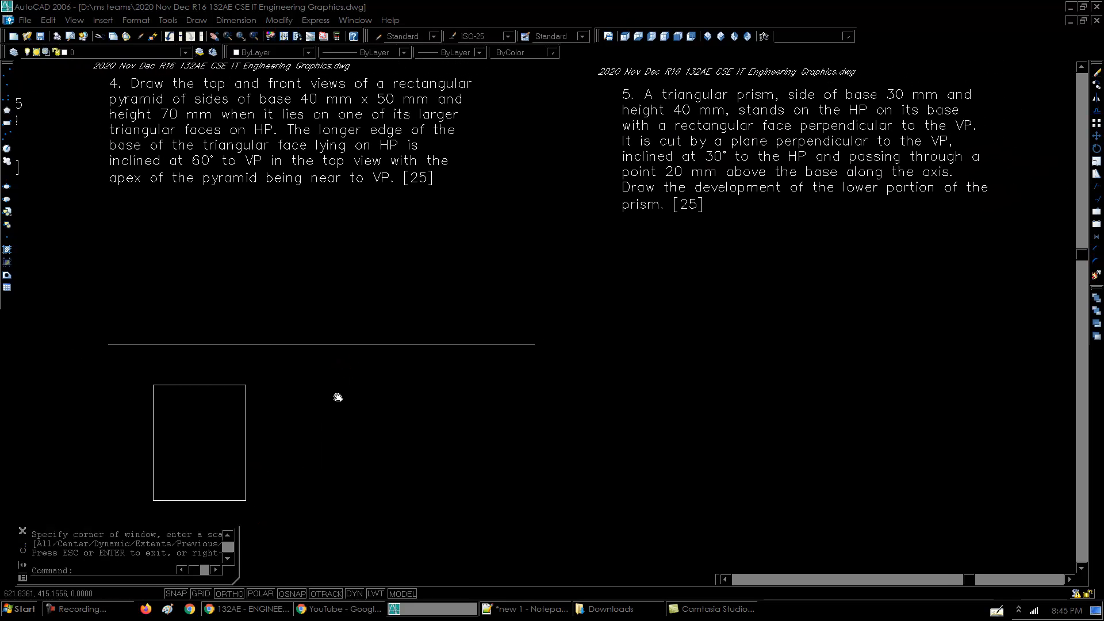
{"action": "type", "text": "l"}
{"action": "key", "text": "Return"}
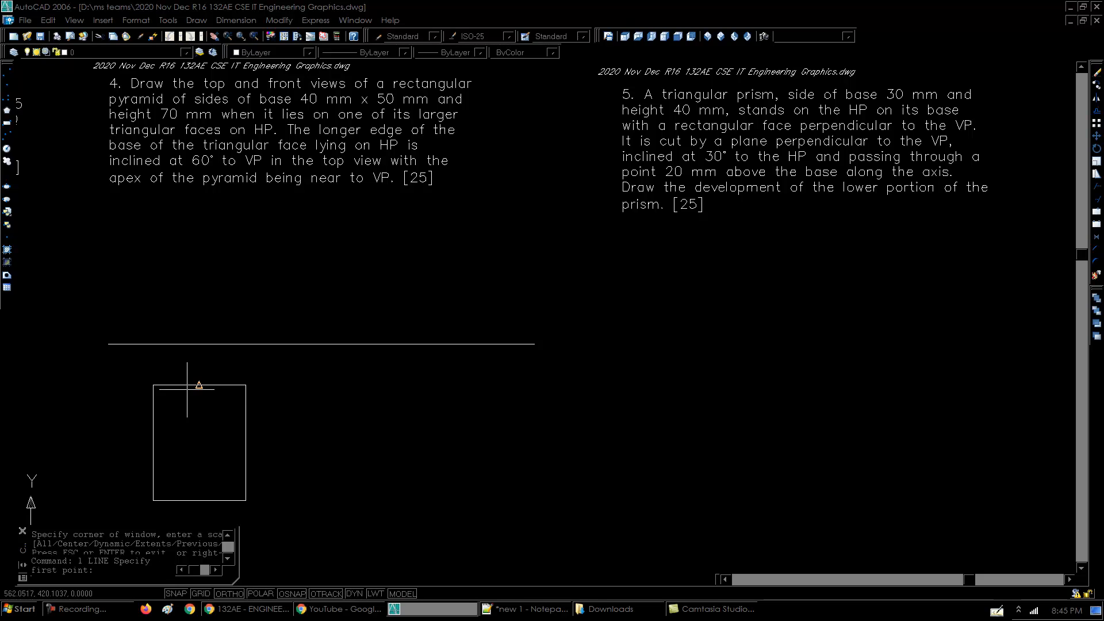
{"action": "left_click", "coordinate": [153, 385]}
{"action": "left_click", "coordinate": [246, 501]}
{"action": "key", "text": "Return"}
{"action": "key", "text": "Return"}
{"action": "left_click", "coordinate": [153, 500]}
{"action": "left_click", "coordinate": [246, 385]}
{"action": "key", "text": "Return"}
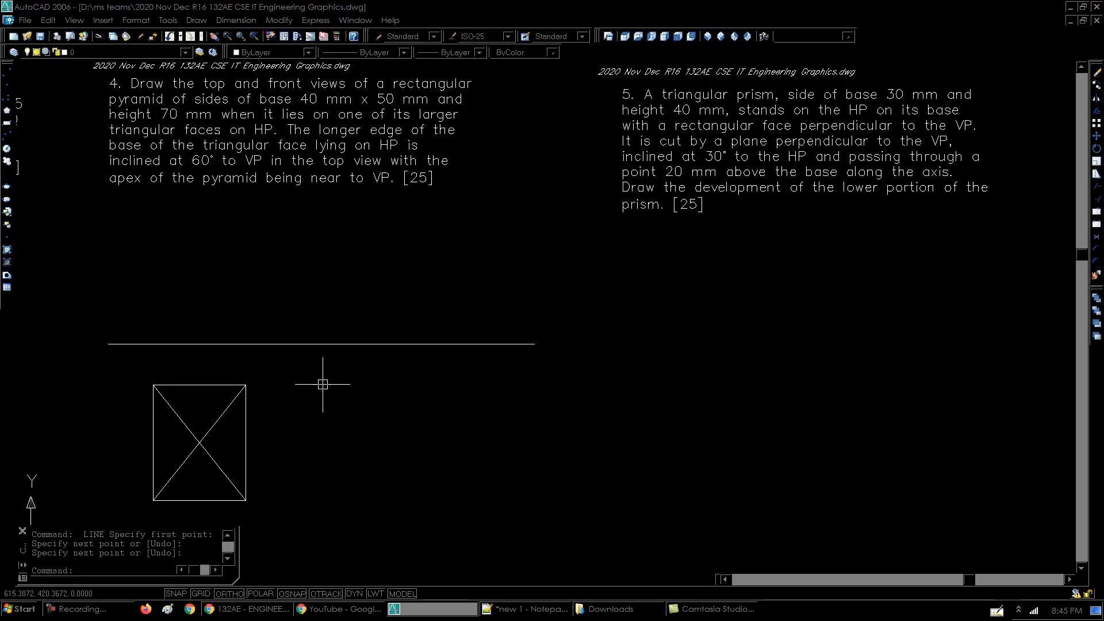
- Draw projectors from the rectangle's two upper corners to the reference line and join their upper ends as the front view's base
{"action": "middle_click_drag", "start_coordinate": [339, 392], "coordinate": [328, 398]}
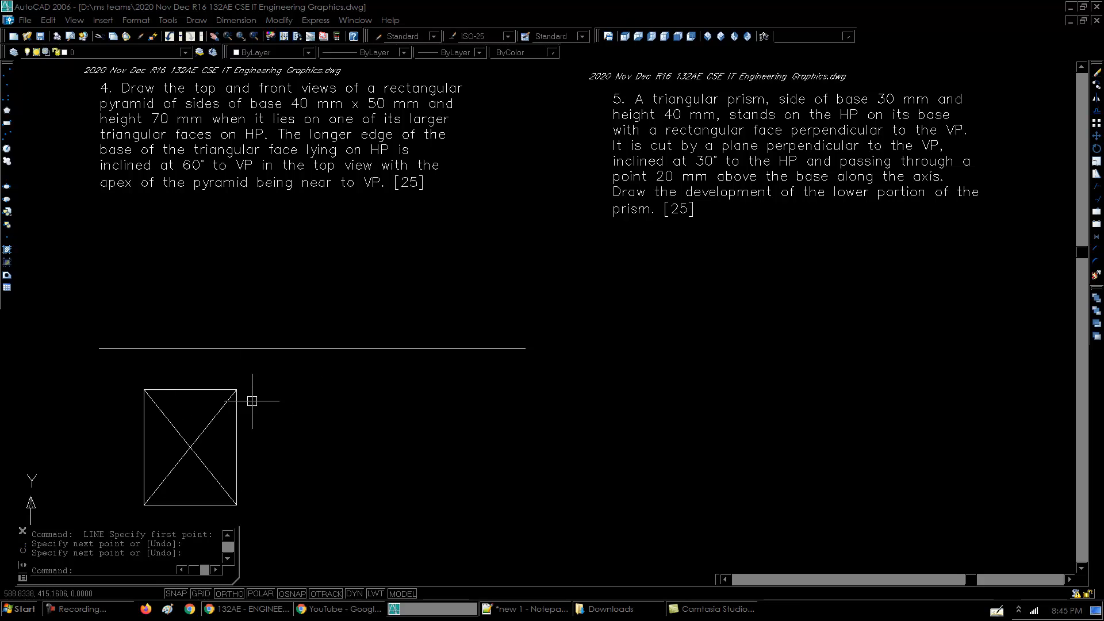
{"action": "type", "text": "l"}
{"action": "key", "text": "Return"}
{"action": "left_click", "coordinate": [144, 385]}
{"action": "left_click", "coordinate": [143, 351]}
{"action": "key", "text": "Return"}
{"action": "key", "text": "Return"}
{"action": "left_click", "coordinate": [236, 390]}
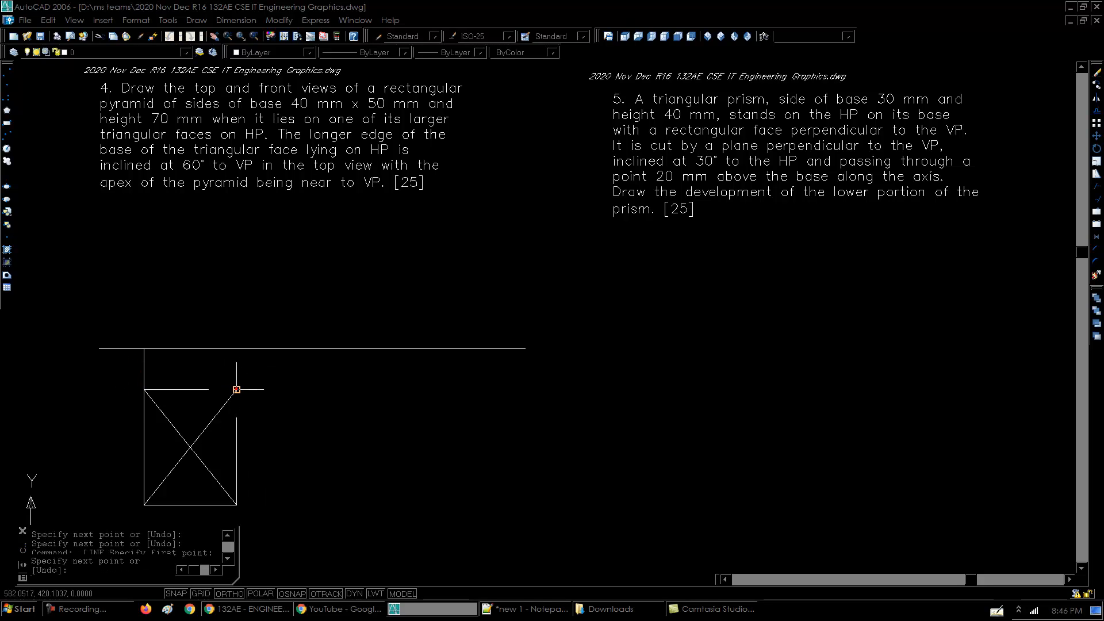
{"action": "left_click", "coordinate": [235, 349]}
{"action": "left_click", "coordinate": [146, 350]}
{"action": "key", "text": "Return"}
- Draw a projector from the diagonals' intersection to the reference line and continue it 70 mm upward as the pyramid's axis
{"action": "key", "text": "Return"}
{"action": "left_click", "coordinate": [190, 447]}
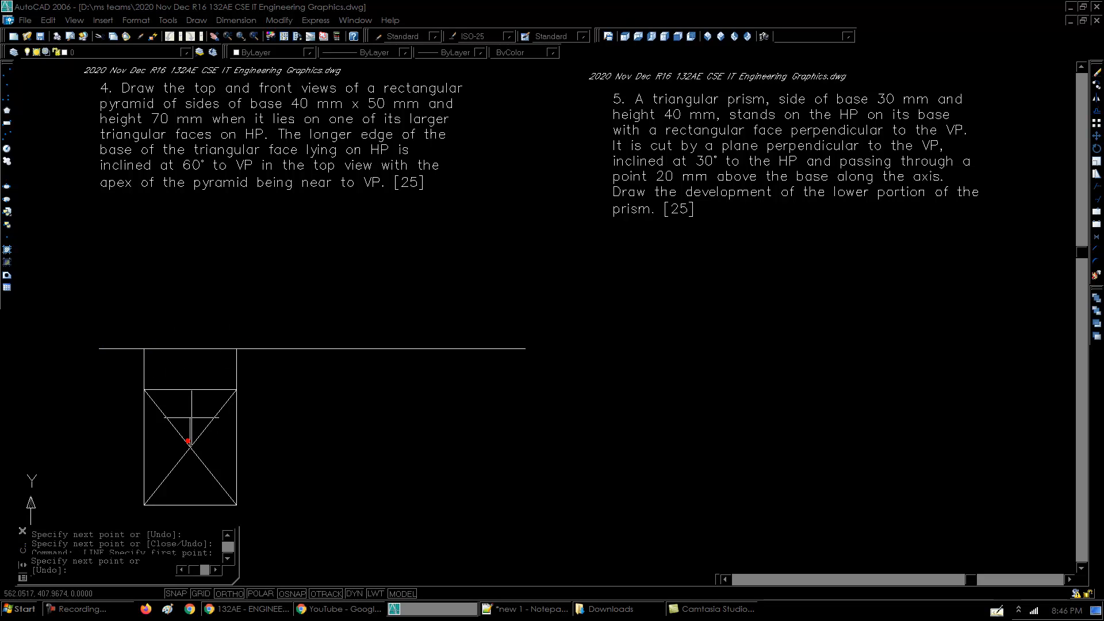
{"action": "left_click", "coordinate": [189, 348]}
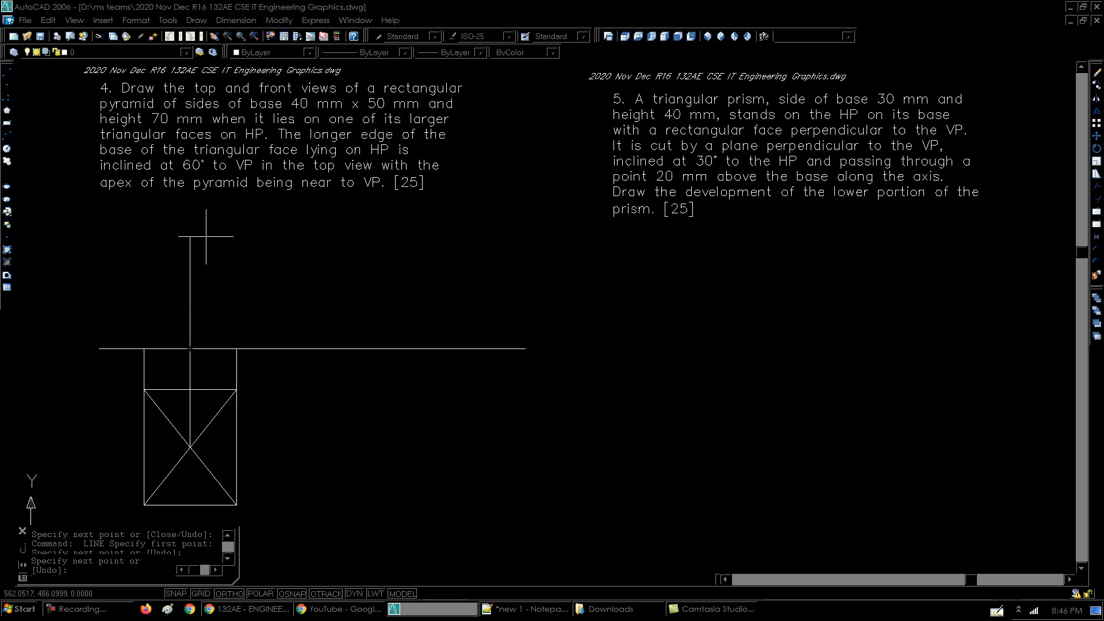
{"action": "type", "text": "70"}
{"action": "key", "text": "Return"}
- Draw the front view's slanted edges from the apex to both ends of the base
{"action": "left_click", "coordinate": [236, 352]}
{"action": "key", "text": "Return"}
{"action": "key", "text": "Return"}
{"action": "left_click", "coordinate": [193, 212]}
{"action": "left_click", "coordinate": [145, 348]}
{"action": "key", "text": "Return"}
- Highlight the two slanted edges and base of the front view triangle, leaving them unedited
{"action": "middle_click_drag", "start_coordinate": [263, 316], "coordinate": [265, 324]}
{"action": "left_click", "coordinate": [219, 320]}
{"action": "left_click", "coordinate": [227, 357]}
{"action": "left_click", "coordinate": [160, 317]}
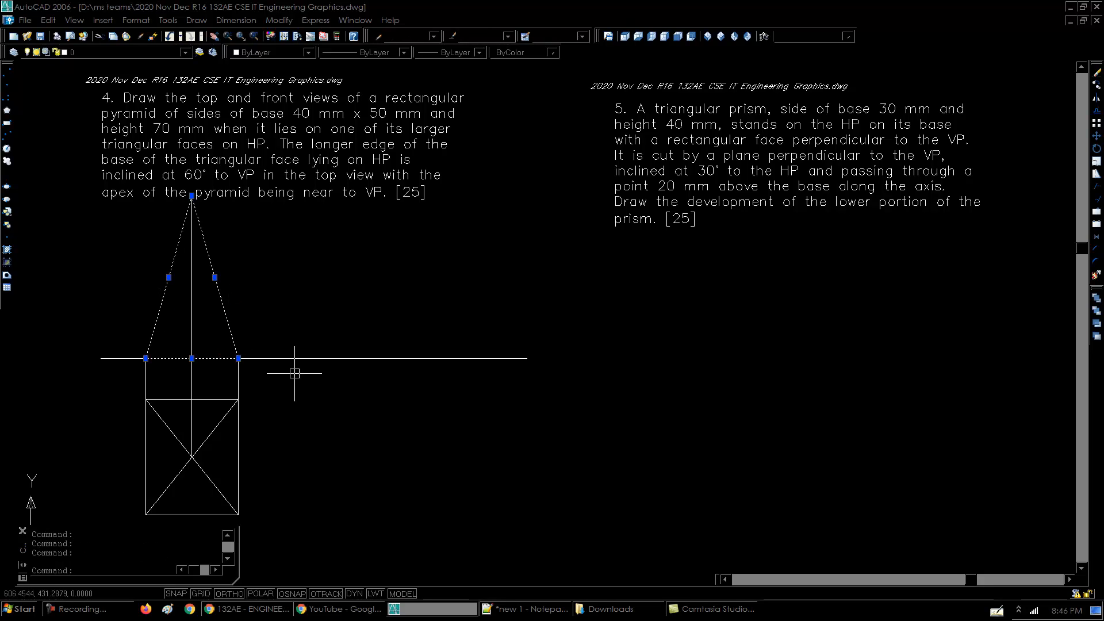
{"action": "key", "text": "Escape"}
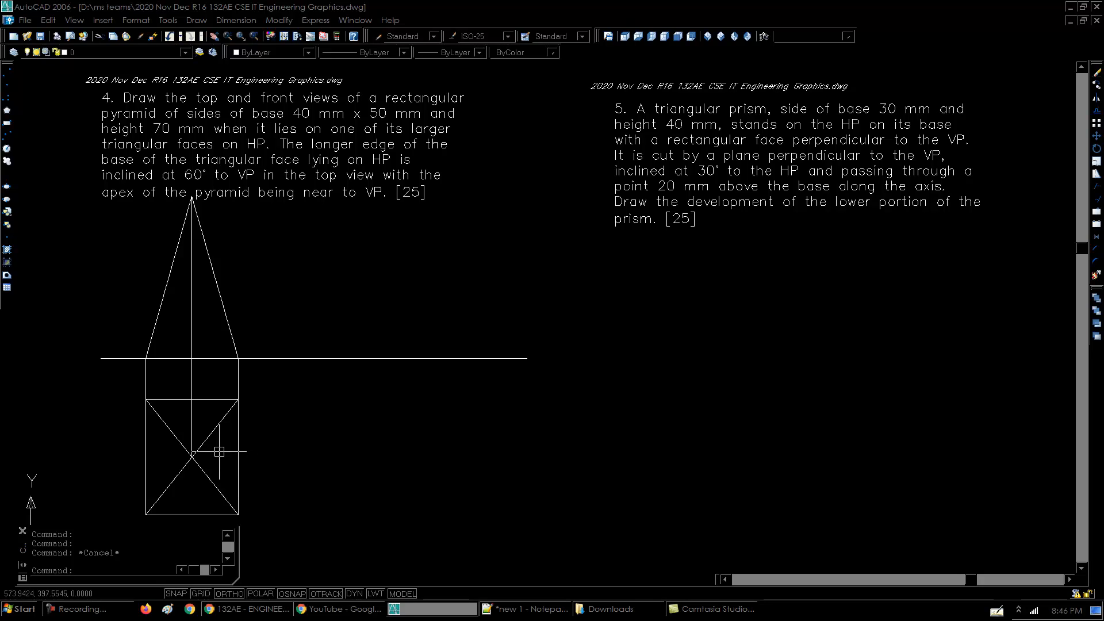
- Copy the front view triangle with its axis and base horizontally along the reference line, clear of the original
{"action": "left_click", "coordinate": [129, 372]}
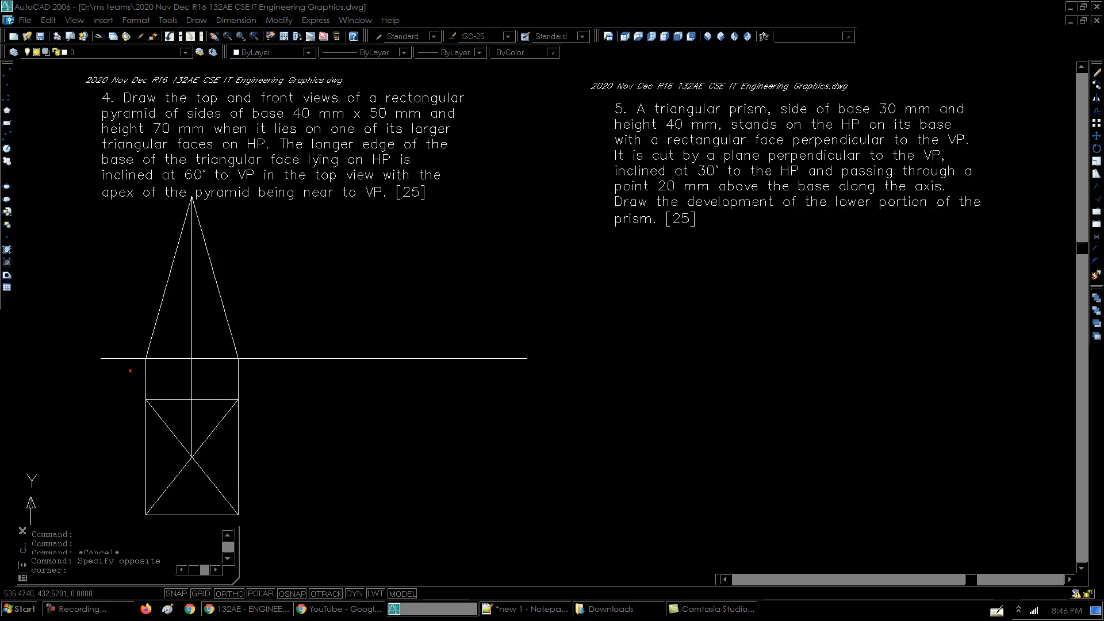
{"action": "left_click", "coordinate": [265, 179]}
{"action": "type", "text": "co"}
{"action": "key", "text": "Return"}
{"action": "left_click", "coordinate": [282, 285]}
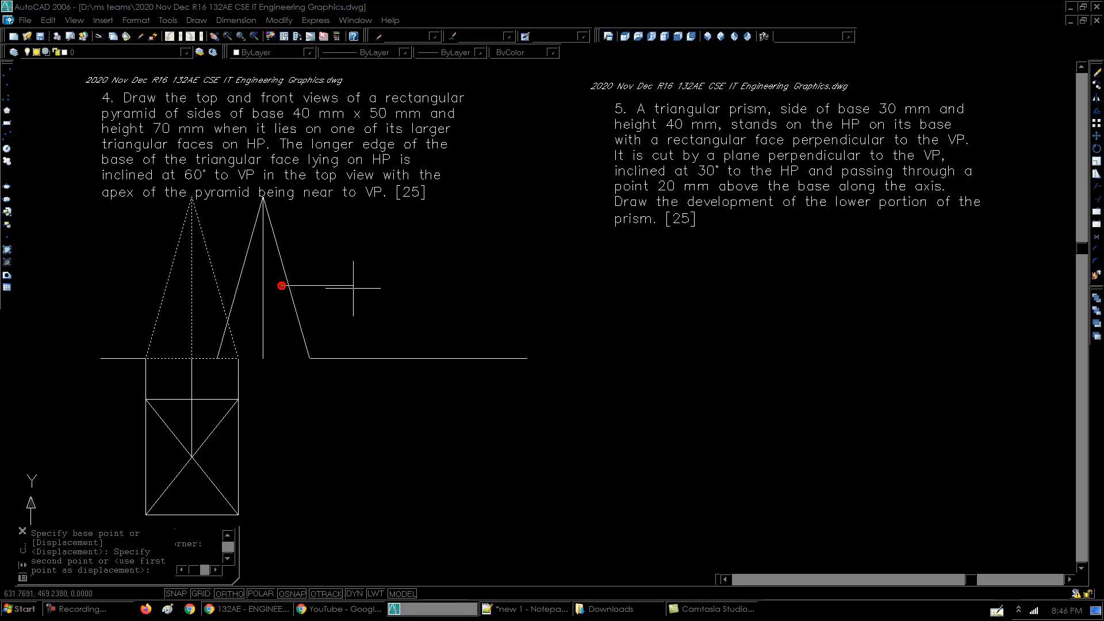
{"action": "left_click", "coordinate": [392, 287]}
{"action": "key", "text": "Return"}
- Rotate the copied triangle about its base corner farthest from the original, by reference, until its adjoining slanted edge lies on the reference line
{"action": "left_click", "coordinate": [248, 398]}
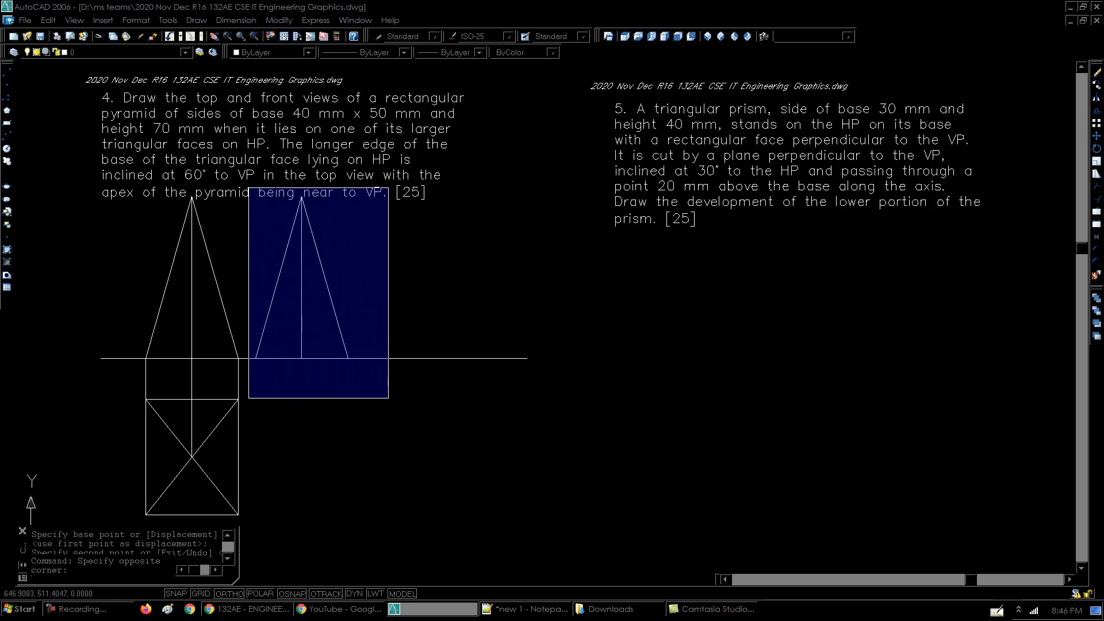
{"action": "left_click", "coordinate": [388, 188]}
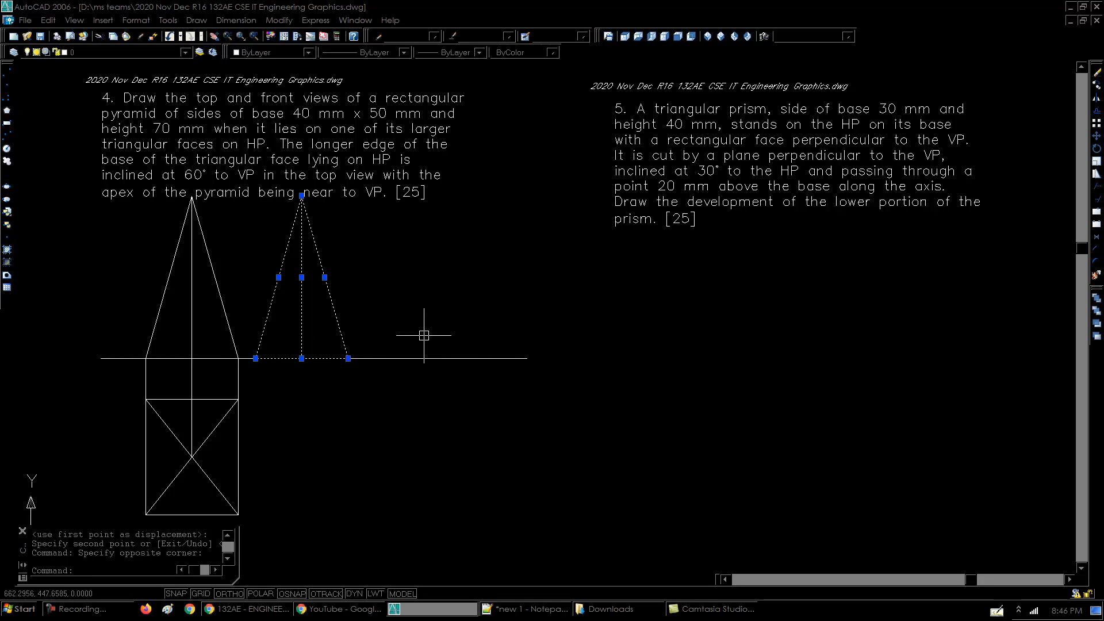
{"action": "key", "text": "Return"}
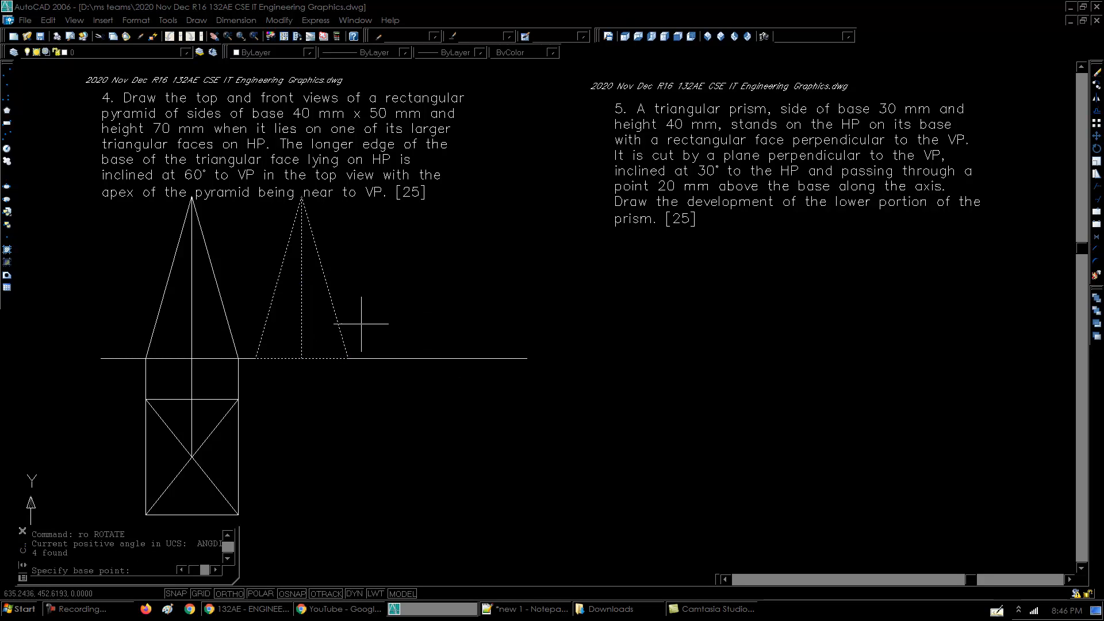
{"action": "left_click", "coordinate": [348, 357]}
{"action": "type", "text": "r"}
{"action": "key", "text": "Return"}
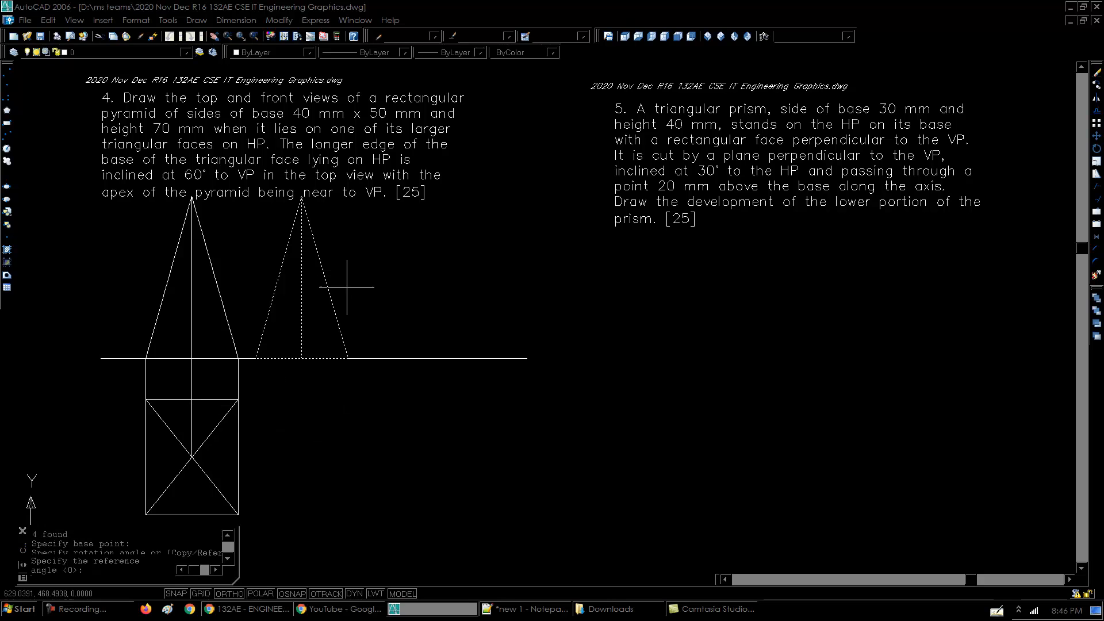
{"action": "left_click", "coordinate": [345, 332]}
{"action": "left_click", "coordinate": [310, 231]}
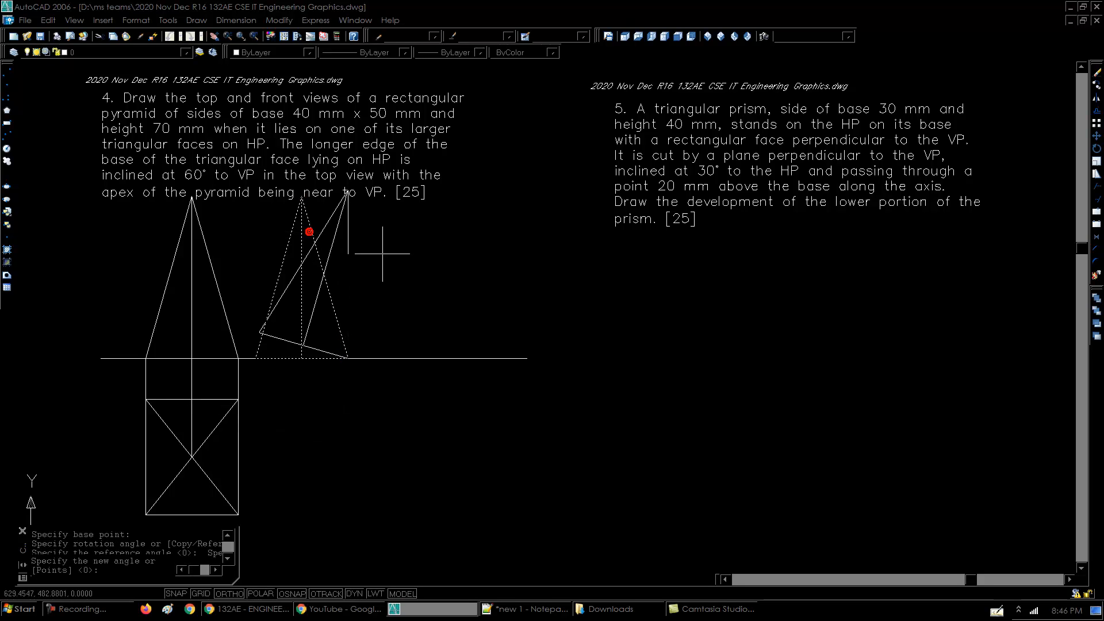
{"action": "left_click", "coordinate": [516, 325]}
- Move the tilted triangle along the reference line closer to the original front view
{"action": "left_click", "coordinate": [326, 410]}
{"action": "left_click", "coordinate": [573, 240]}
{"action": "type", "text": "m"}
{"action": "key", "text": "Return"}
{"action": "left_click", "coordinate": [642, 362]}
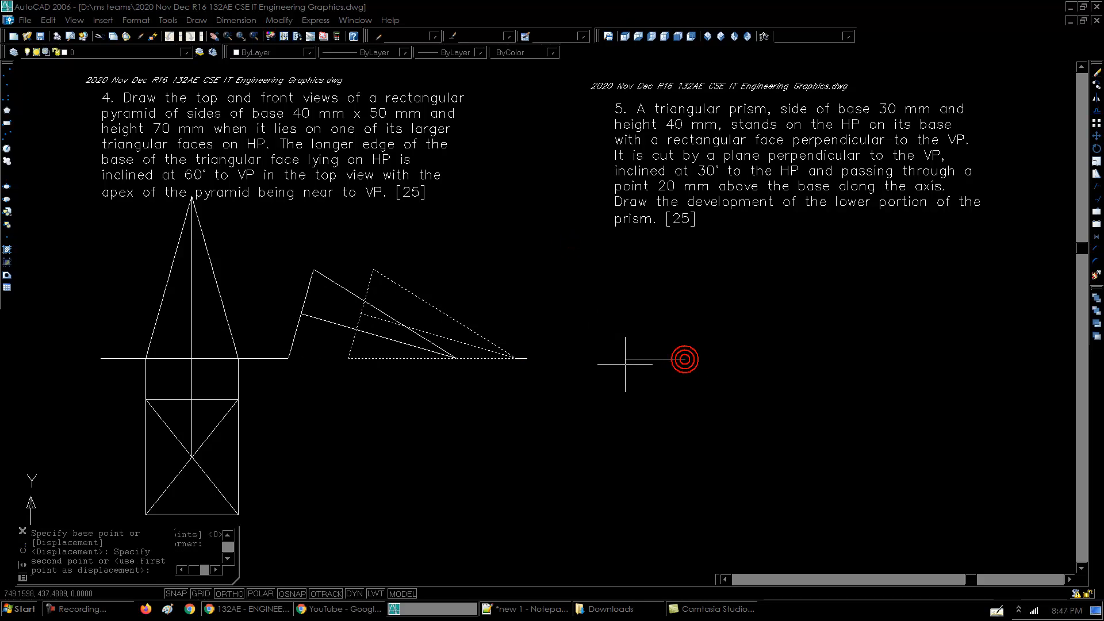
{"action": "left_click", "coordinate": [608, 367]}
- Draw vertical projectors downward from the tilted triangle's two base corners and its apex, past the reference line
{"action": "middle_click_drag", "start_coordinate": [512, 430], "coordinate": [498, 416]}
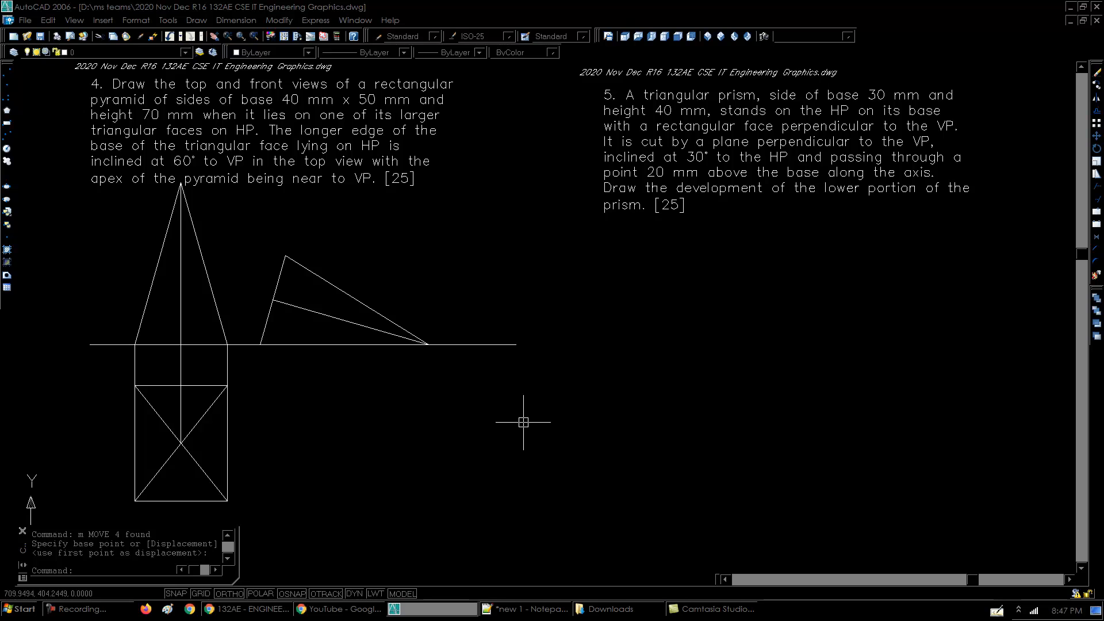
{"action": "type", "text": "l"}
{"action": "key", "text": "Return"}
{"action": "left_click", "coordinate": [261, 344]}
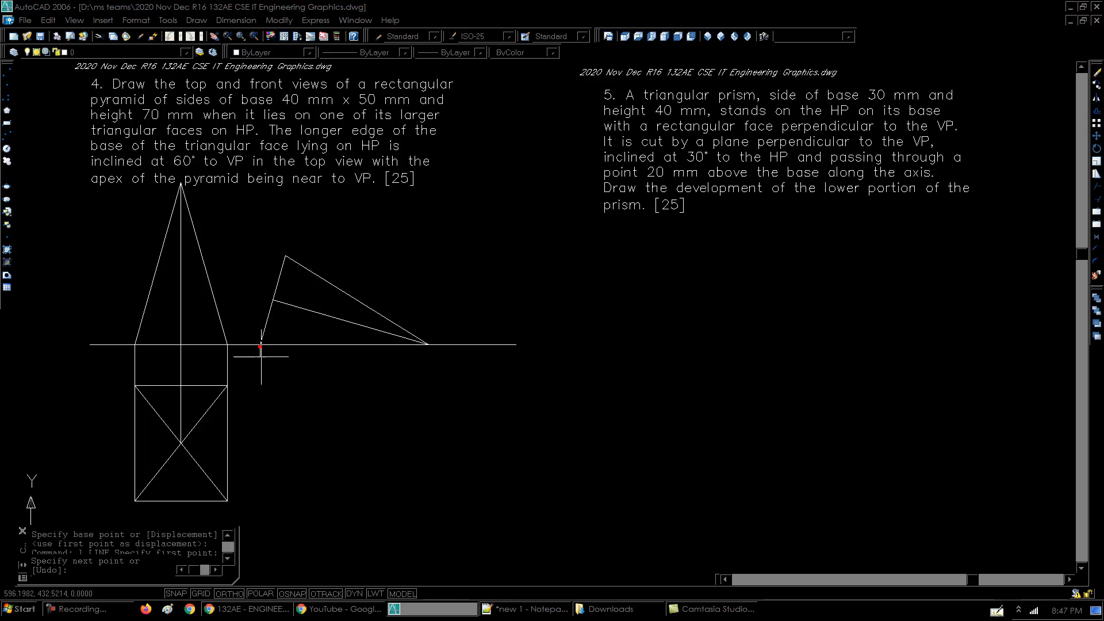
{"action": "left_click", "coordinate": [260, 518]}
{"action": "key", "text": "Return"}
{"action": "key", "text": "Return"}
{"action": "left_click", "coordinate": [285, 256]}
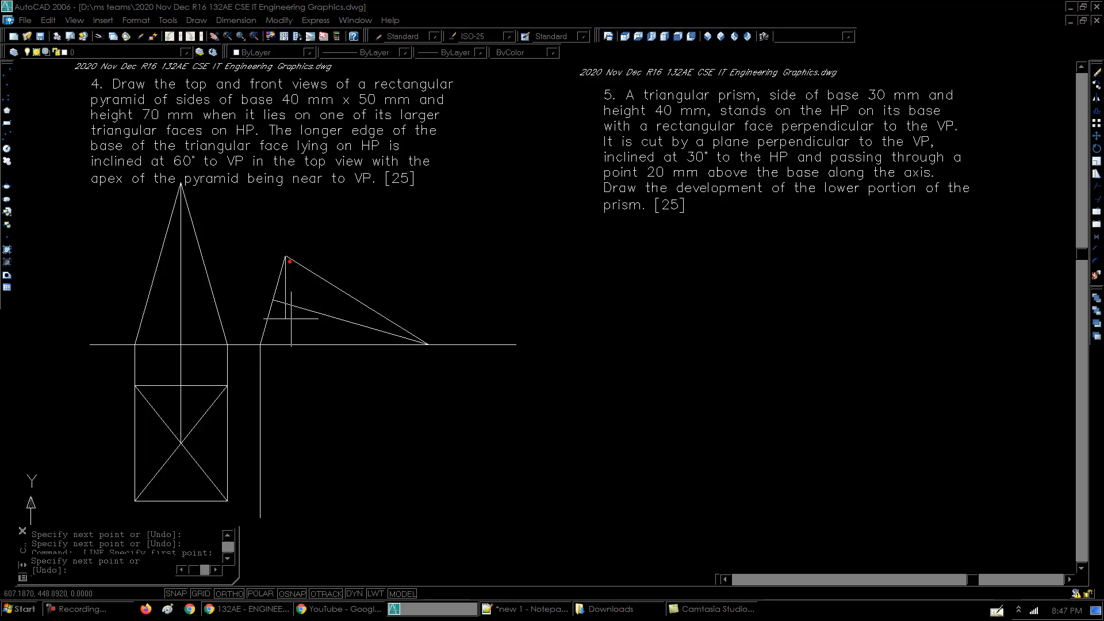
{"action": "left_click", "coordinate": [285, 521]}
{"action": "key", "text": "Return"}
{"action": "key", "text": "Return"}
{"action": "left_click", "coordinate": [428, 344]}
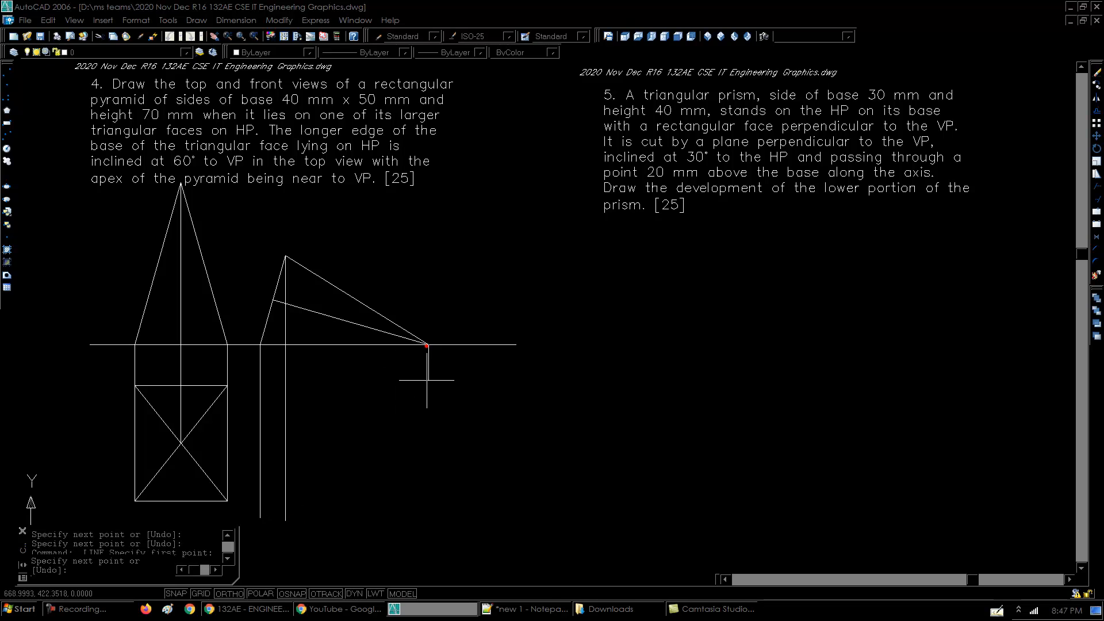
{"action": "left_click", "coordinate": [427, 446]}
{"action": "key", "text": "Return"}
- Project the rectangle's centre across to the apex projector and its upper corner to the raised base corner's projector, joining that end to the apex
{"action": "key", "text": "Return"}
{"action": "left_click", "coordinate": [227, 385]}
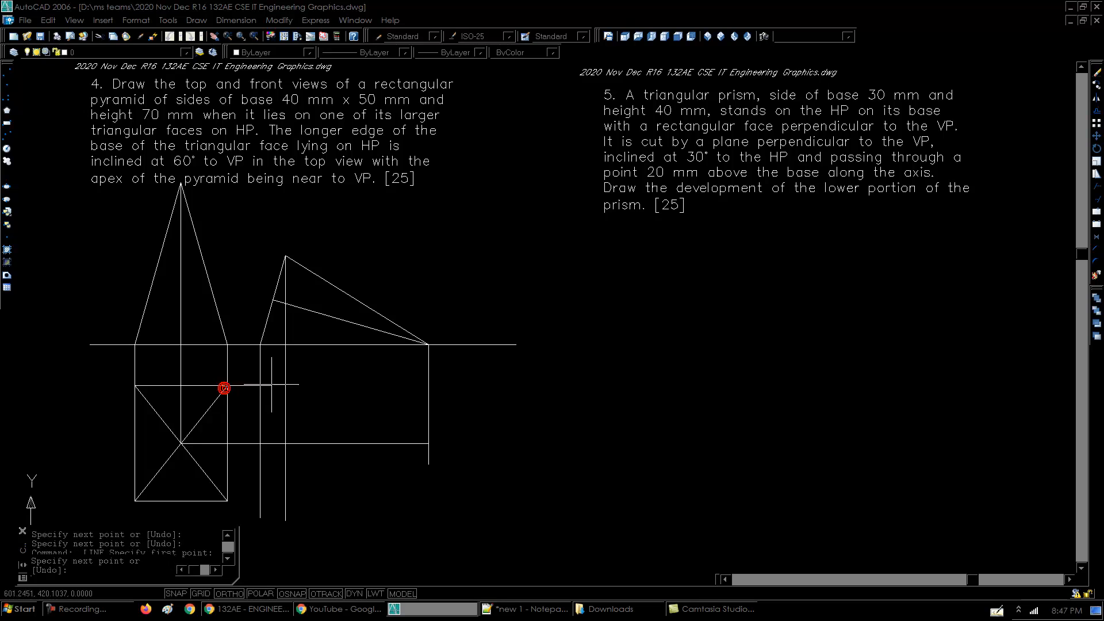
{"action": "left_click", "coordinate": [260, 385]}
{"action": "type", "text": "u"}
{"action": "key", "text": "Return"}
{"action": "left_click", "coordinate": [281, 381]}
{"action": "key", "text": "Return"}
{"action": "key", "text": "Return"}
- Project the rectangle's lower corner across both base projectors and join its end to the apex in the new top view
{"action": "left_click", "coordinate": [226, 492]}
{"action": "left_click", "coordinate": [258, 497]}
{"action": "left_click", "coordinate": [285, 500]}
{"action": "left_click", "coordinate": [429, 444]}
{"action": "type", "text": "u"}
{"action": "key", "text": "Return"}
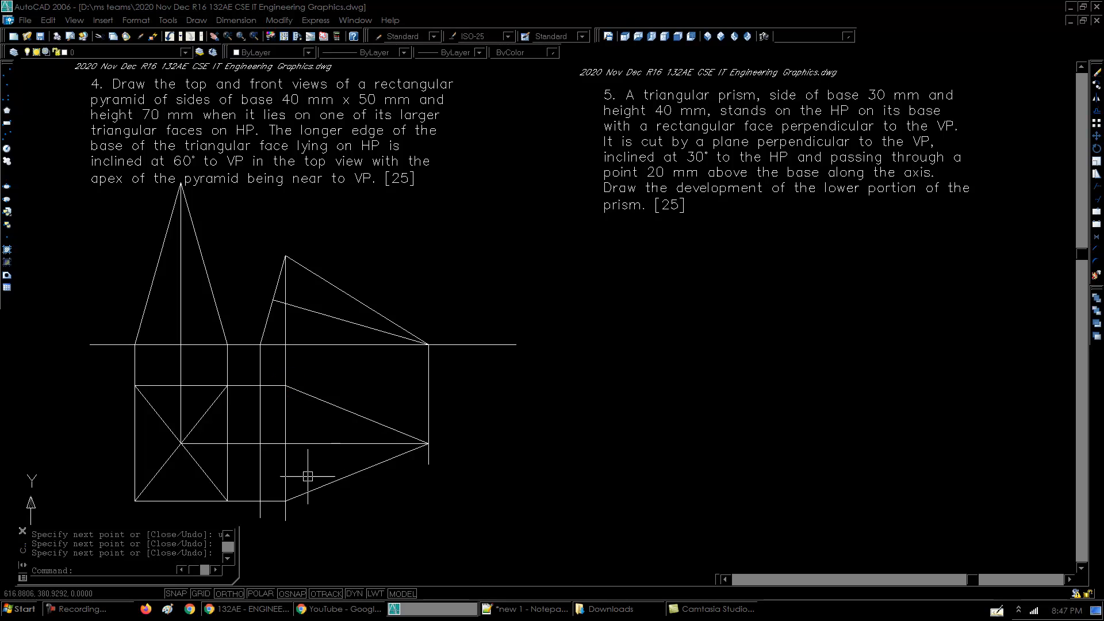
- Break the two base-corner projectors just above the new top view's upper edge to separate them from its outline
{"action": "type", "text": "r"}
{"action": "key", "text": "Return"}
{"action": "left_click", "coordinate": [285, 382]}
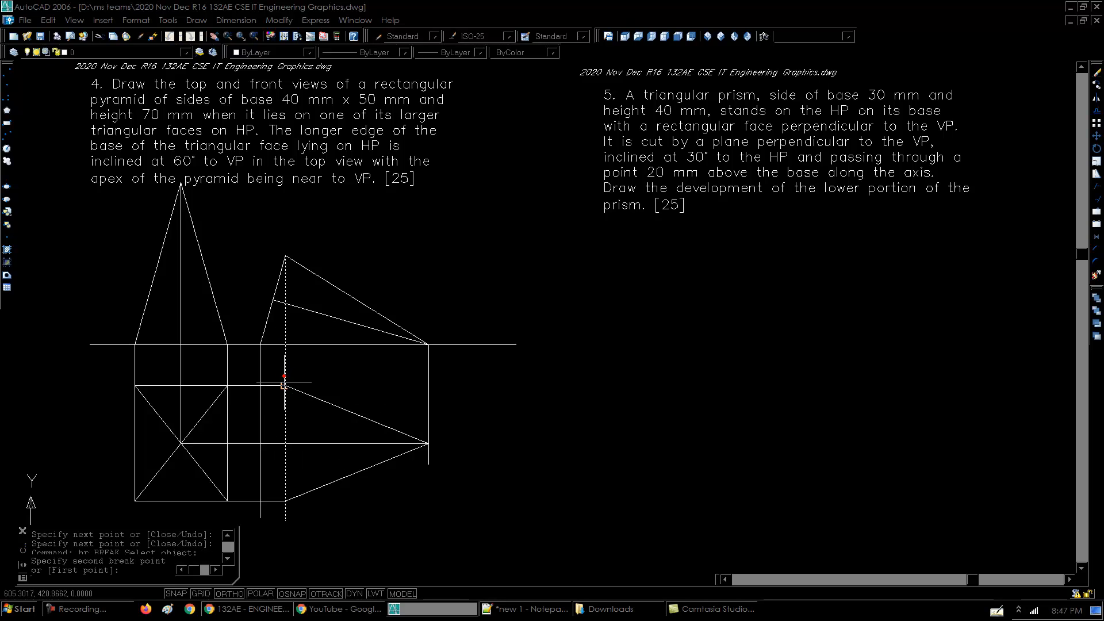
{"action": "scroll", "coordinate": [286, 380], "scroll_direction": "up", "scroll_amount": 3}
{"action": "left_click", "coordinate": [284, 385]}
{"action": "key", "text": "Return"}
{"action": "left_click", "coordinate": [234, 374]}
{"action": "left_click", "coordinate": [233, 384]}
{"action": "key", "text": "space"}
{"action": "left_click", "coordinate": [227, 385]}
{"action": "left_click", "coordinate": [233, 386]}
{"action": "middle_click_drag", "start_coordinate": [266, 411], "coordinate": [265, 325]}
{"action": "scroll", "coordinate": [255, 352], "scroll_direction": "down", "scroll_amount": 2}
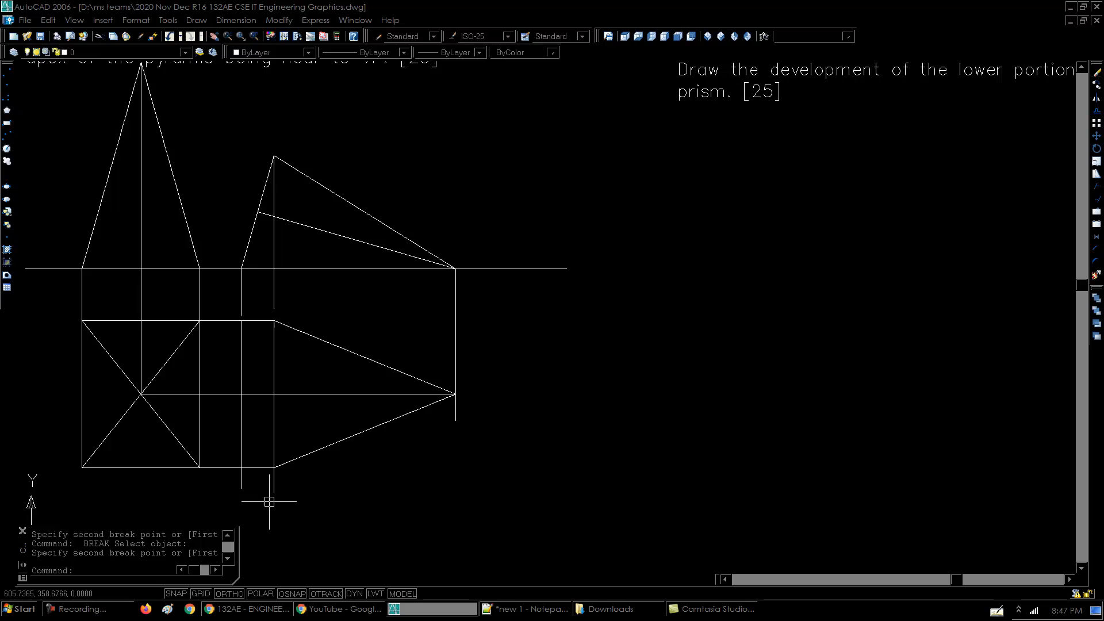
- Trim the ends of the two base-corner projectors that extend below the new top view's lower edge
{"action": "type", "text": "tr"}
{"action": "key", "text": "space"}
{"action": "key", "text": "space"}
{"action": "left_click", "coordinate": [278, 485]}
{"action": "left_click", "coordinate": [239, 479]}
{"action": "left_click", "coordinate": [234, 491]}
{"action": "left_click", "coordinate": [465, 315]}
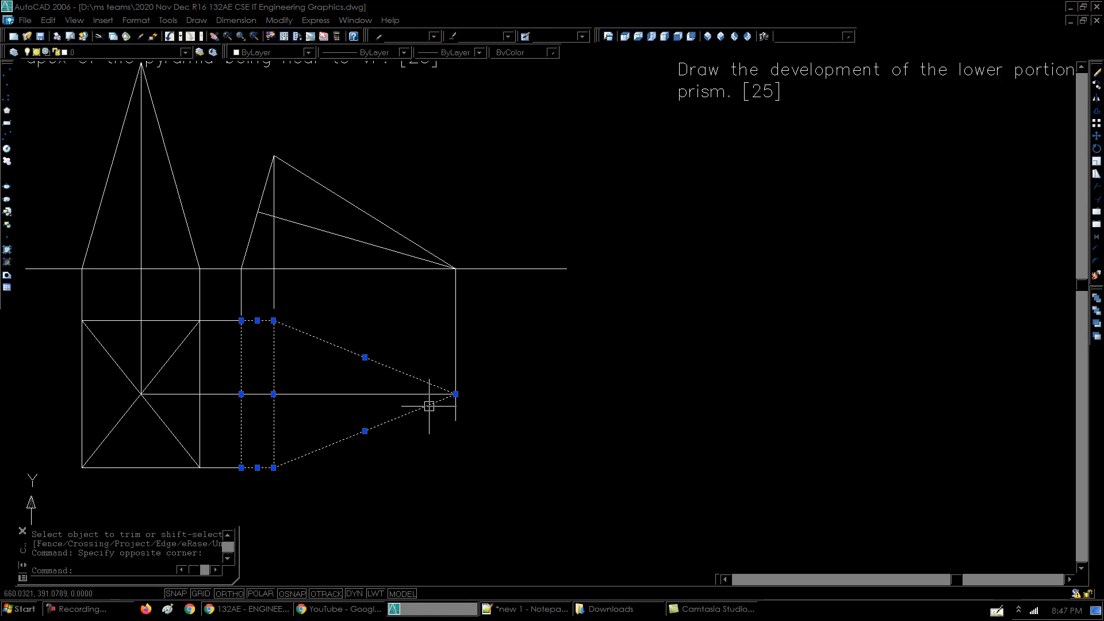
- Draw lines from the two base corners lying on the HP to the apex in the new top view
{"action": "middle_click_drag", "start_coordinate": [419, 441], "coordinate": [427, 463]}
{"action": "type", "text": "l"}
{"action": "key", "text": "space"}
{"action": "left_click", "coordinate": [249, 360]}
{"action": "left_click", "coordinate": [460, 415]}
{"action": "key", "text": "space"}
{"action": "key", "text": "space"}
{"action": "left_click", "coordinate": [250, 462]}
{"action": "left_click", "coordinate": [461, 416]}
{"action": "key", "text": "space"}
- Show the two inner slanted edges of the new top view as dashed hidden lines
{"action": "middle_click_drag", "start_coordinate": [509, 453], "coordinate": [553, 482]}
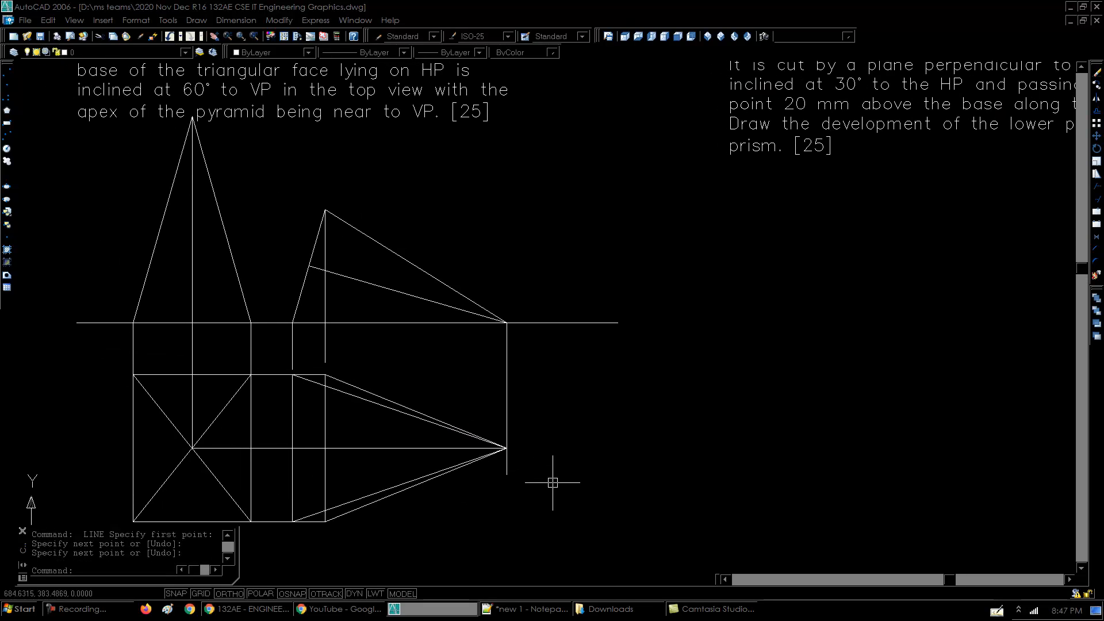
{"action": "left_click", "coordinate": [532, 388]}
{"action": "left_click", "coordinate": [580, 449]}
- Review question 4's wording together with the views drawn so far
{"action": "type", "text": "z"}
{"action": "key", "text": "space"}
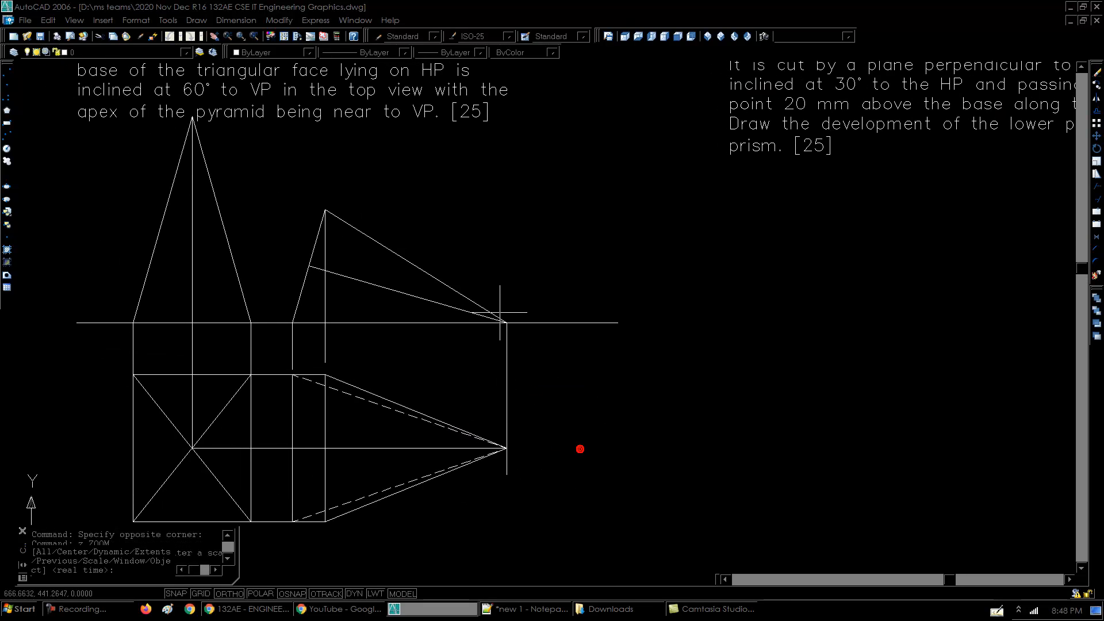
{"action": "key", "text": "space"}
{"action": "mouse_move", "coordinate": [476, 216]}
{"action": "left_mouse_down"}
{"action": "mouse_move", "coordinate": [468, 187]}
{"action": "mouse_move", "coordinate": [474, 239]}
{"action": "left_mouse_up"}
{"action": "key", "text": "Escape"}
{"action": "middle_click_drag", "start_coordinate": [491, 220], "coordinate": [461, 253]}
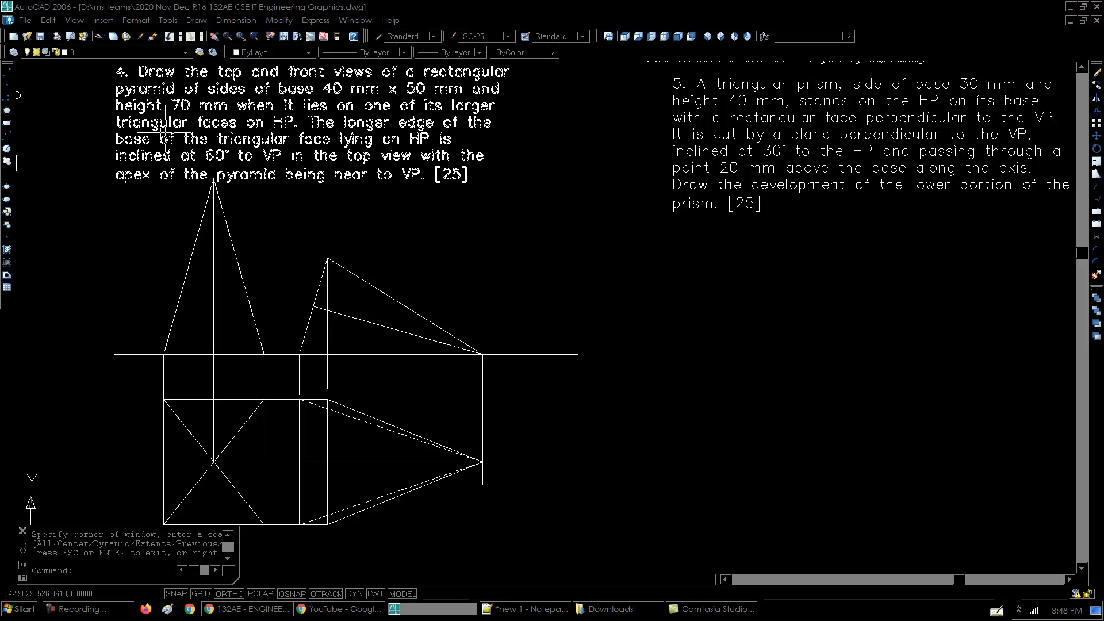
- Read problem 4's conditions on the face lying on HP and its longer base edge, and examine the tilted pyramid's top view
{"action": "double_click", "coordinate": [304, 122]}
{"action": "left_click_drag", "start_coordinate": [302, 122], "coordinate": [187, 110]}
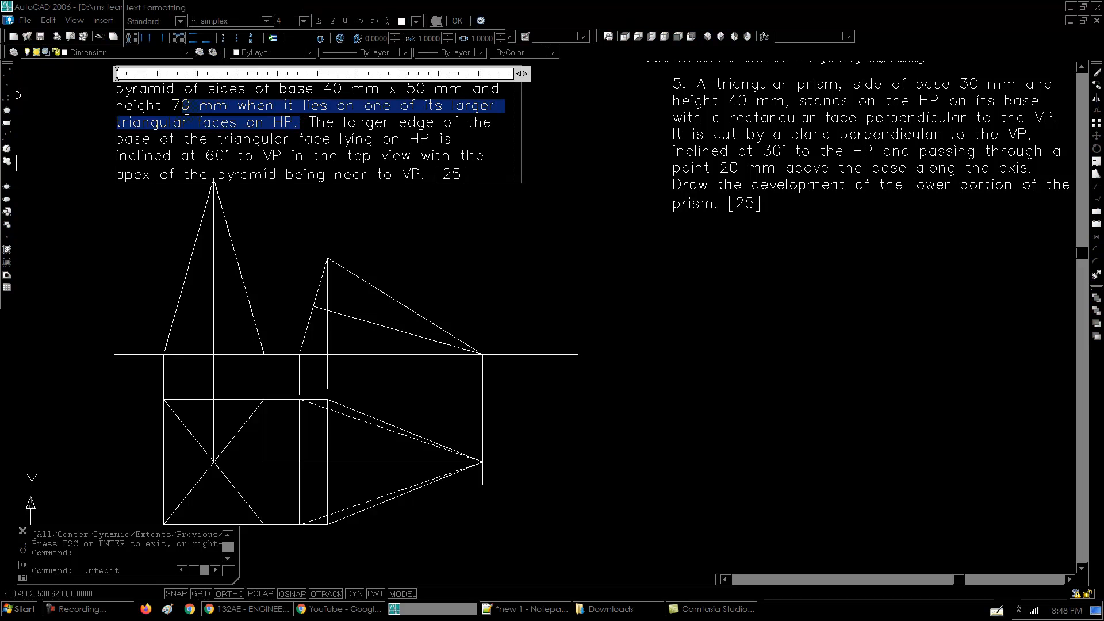
{"action": "left_click", "coordinate": [308, 122]}
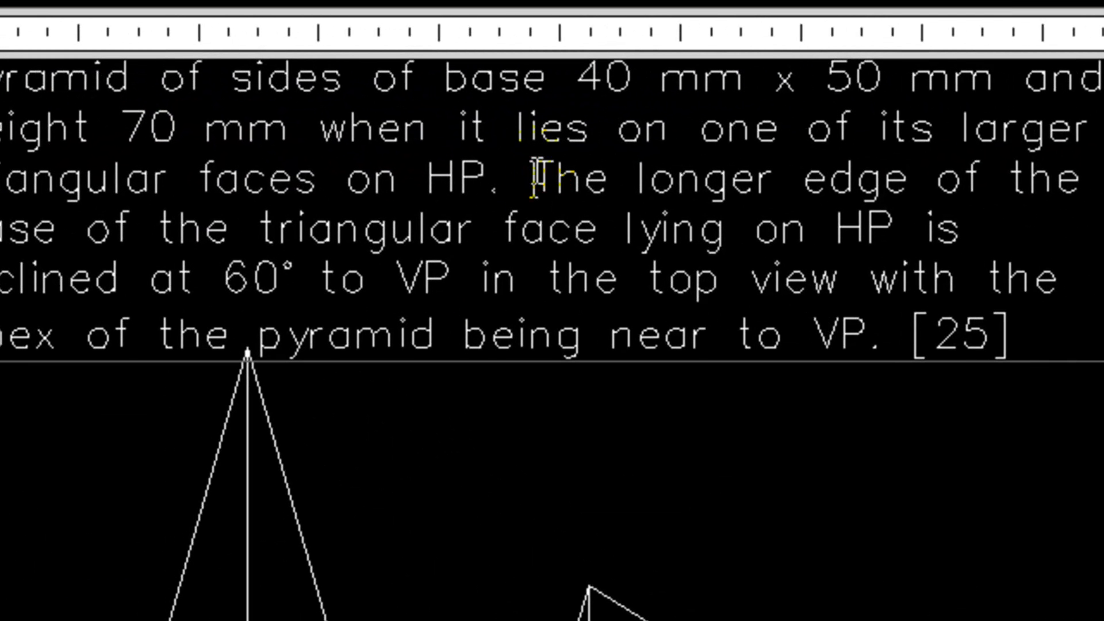
{"action": "left_click_drag", "start_coordinate": [538, 170], "coordinate": [928, 226]}
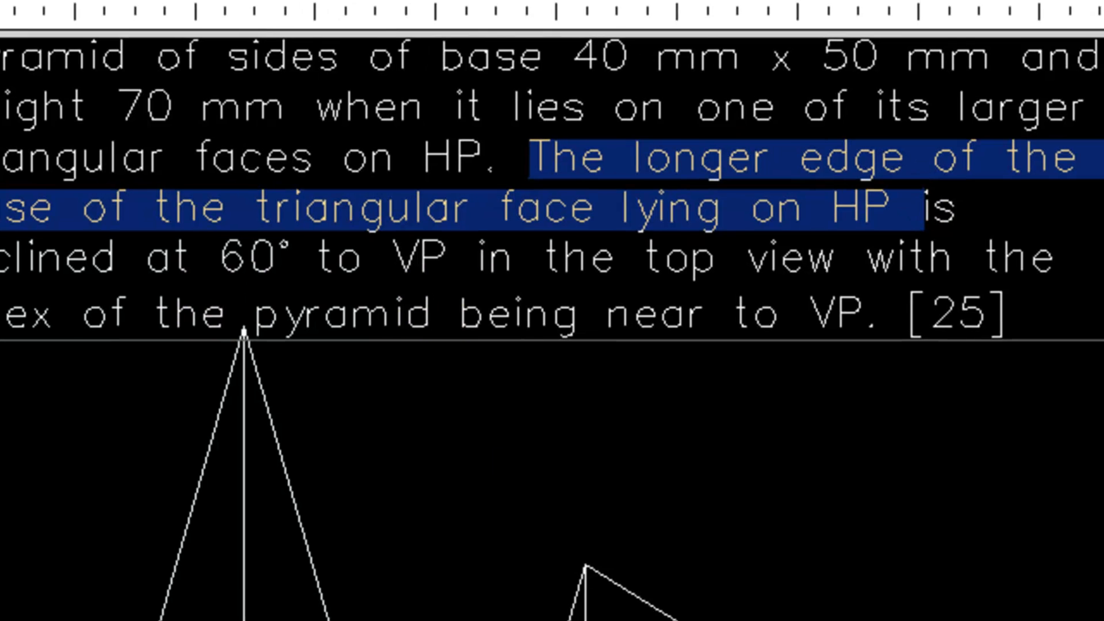
{"action": "left_click", "coordinate": [326, 201]}
{"action": "left_click", "coordinate": [991, 377]}
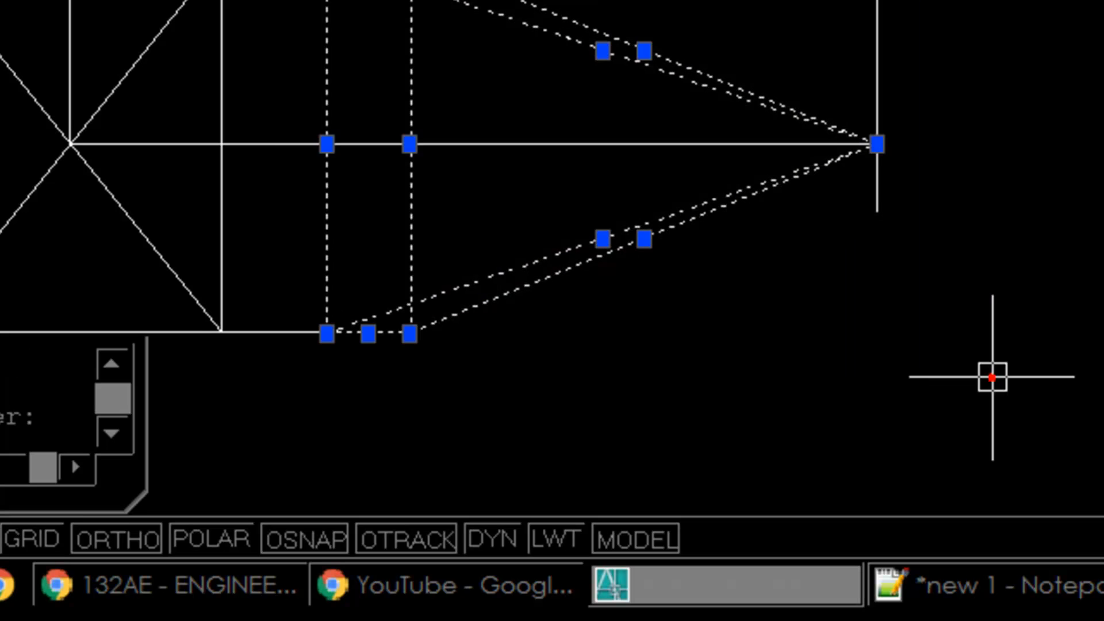
{"action": "key", "text": "Escape"}
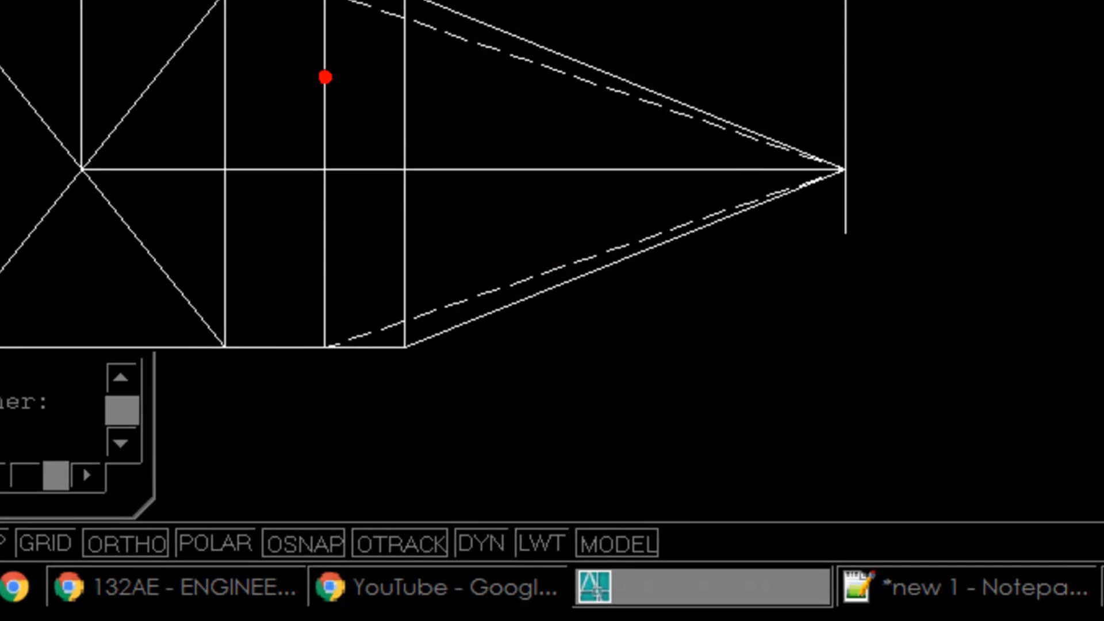
{"action": "left_click", "coordinate": [325, 77]}
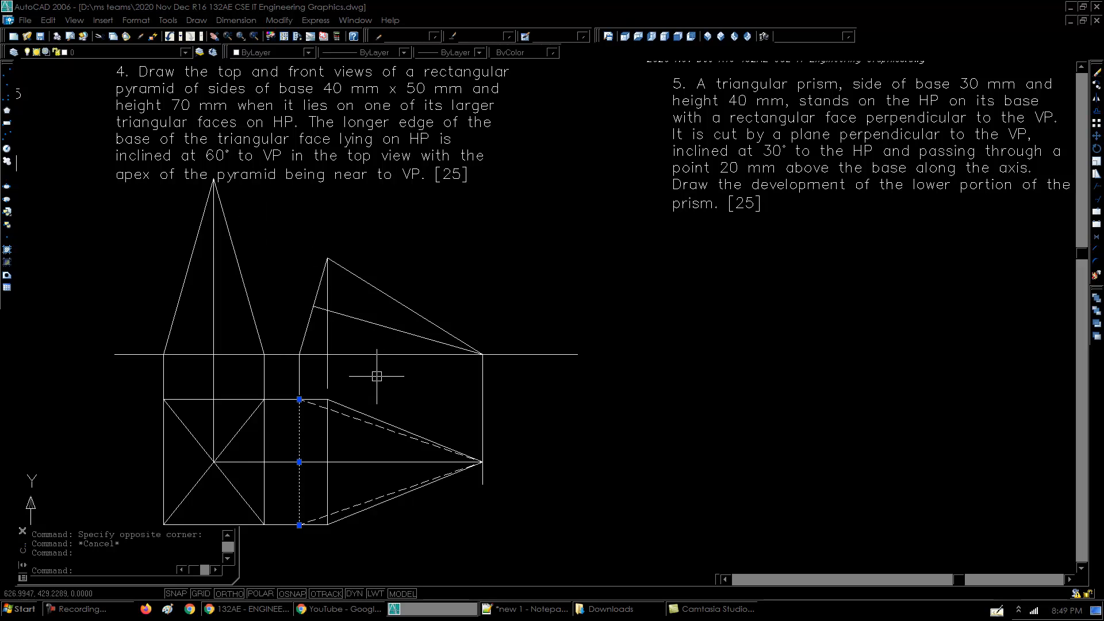
- Copy the tilted pyramid's top view horizontally into the empty space to its right
{"action": "middle_click_drag", "start_coordinate": [374, 375], "coordinate": [343, 361]}
{"action": "left_click", "coordinate": [264, 546]}
{"action": "left_click", "coordinate": [505, 371]}
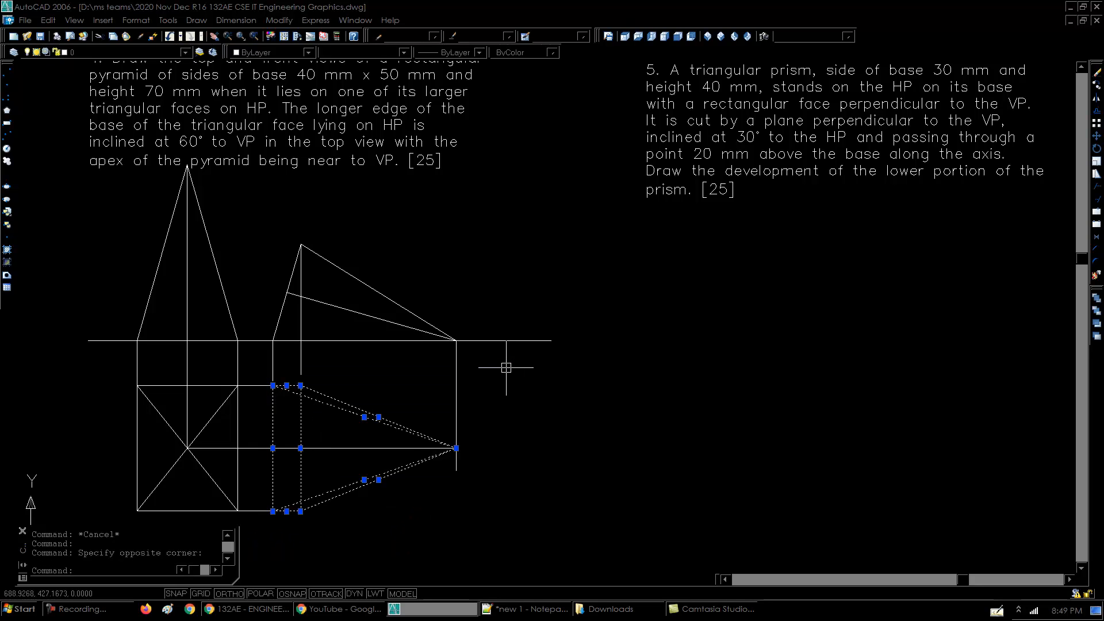
{"action": "type", "text": "co"}
{"action": "key", "text": "Return"}
{"action": "left_click", "coordinate": [506, 403]}
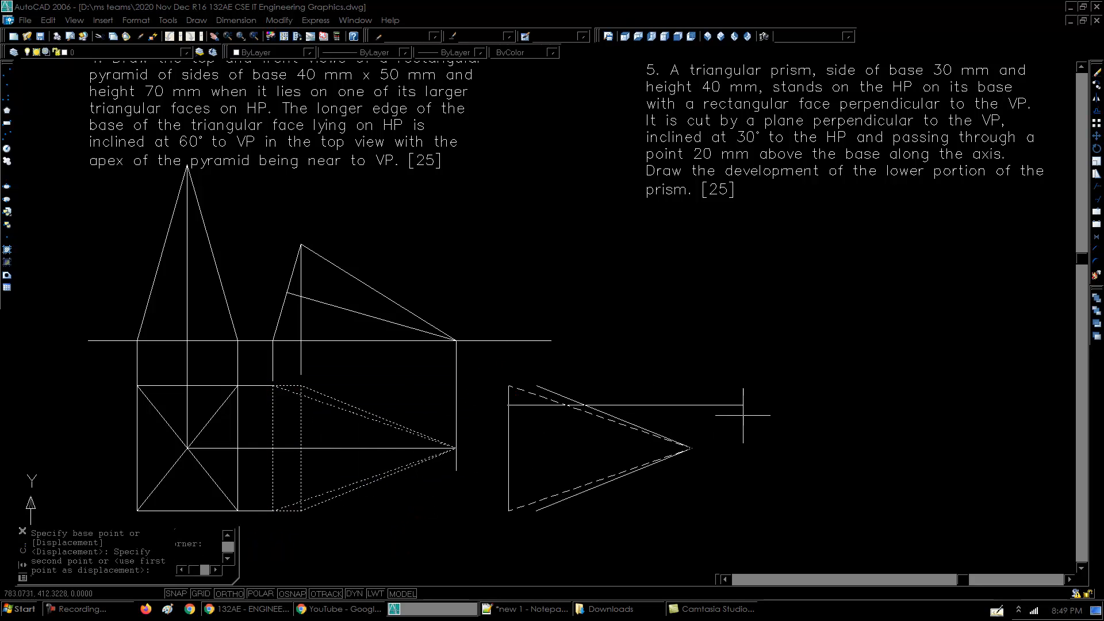
{"action": "left_click", "coordinate": [752, 417]}
{"action": "key", "text": "Return"}
- Rotate the copied top view by 30° about its apex
{"action": "left_click", "coordinate": [492, 529]}
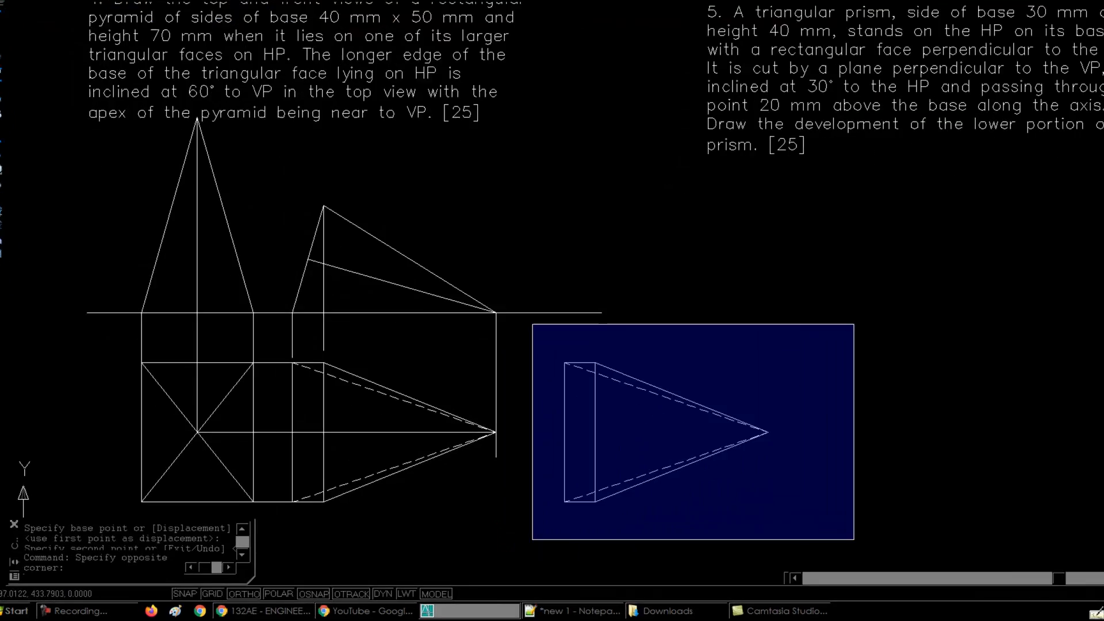
{"action": "left_click", "coordinate": [857, 247]}
{"action": "type", "text": "ro"}
{"action": "key", "text": "Return"}
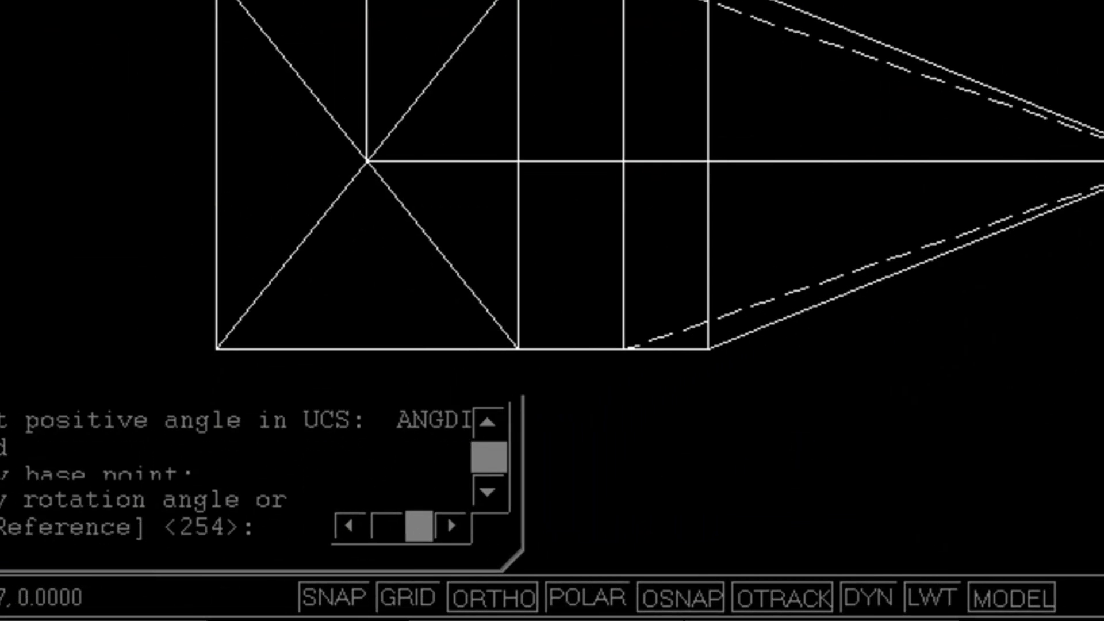
{"action": "type", "text": "-30"}
{"action": "key", "text": "BackSpace"}
{"action": "key", "text": "BackSpace"}
{"action": "type", "text": "30"}
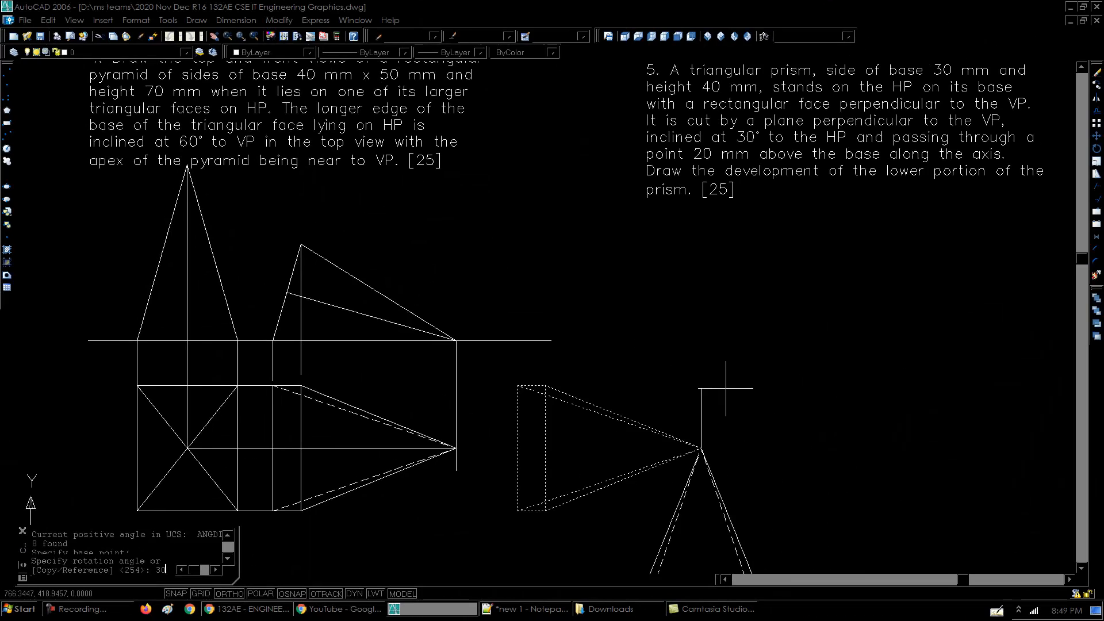
{"action": "key", "text": "Return"}
- Move the rotated top view freely up and to the left, closer to the other views, with ortho mode off
{"action": "middle_click_drag", "start_coordinate": [735, 433], "coordinate": [700, 387]}
{"action": "left_click", "coordinate": [472, 373]}
{"action": "left_click", "coordinate": [734, 566]}
{"action": "type", "text": ","}
{"action": "key", "text": "BackSpace"}
{"action": "type", "text": "m"}
{"action": "key", "text": "Return"}
{"action": "left_click", "coordinate": [846, 489]}
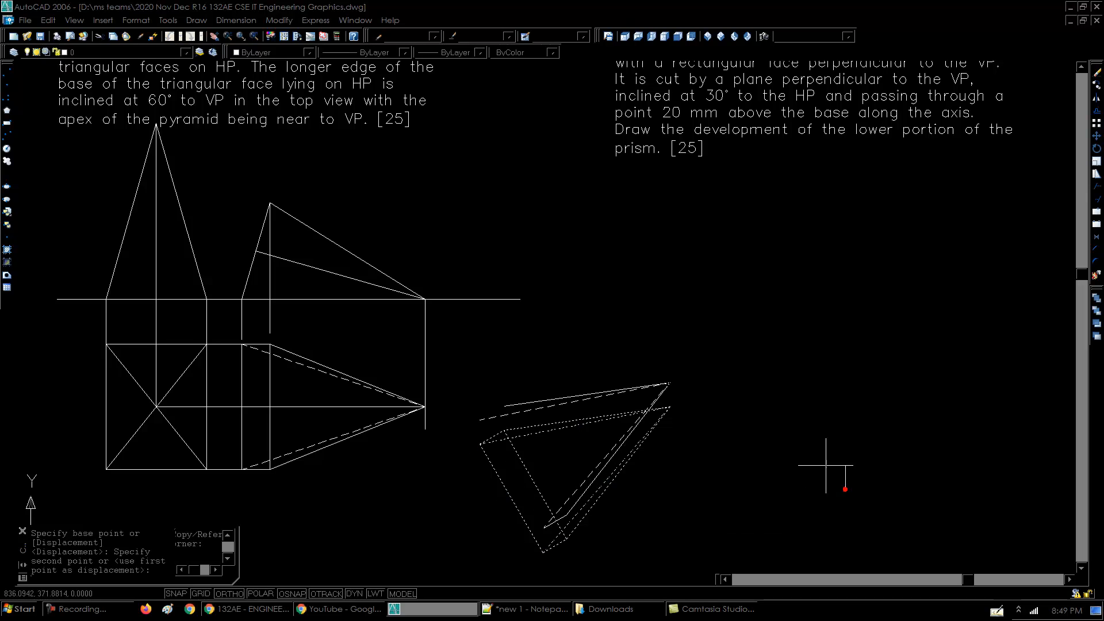
{"action": "key", "text": "F8"}
{"action": "left_click", "coordinate": [810, 450]}
- Stretch the right end of the XY line horizontally until it extends past the rotated top view's apex
{"action": "middle_click_drag", "start_coordinate": [703, 367], "coordinate": [718, 441]}
{"action": "type", "text": "s"}
{"action": "key", "text": "Return"}
{"action": "left_click", "coordinate": [611, 303]}
{"action": "left_click", "coordinate": [521, 372]}
{"action": "key", "text": "Return"}
{"action": "left_click", "coordinate": [633, 333]}
{"action": "left_click", "coordinate": [821, 332]}
- Draw a vertical projector from the rotated top view's apex up to the XY line
{"action": "type", "text": "l"}
{"action": "key", "text": "Return"}
{"action": "left_click", "coordinate": [645, 419]}
{"action": "left_click", "coordinate": [645, 349]}
{"action": "key", "text": "Return"}
- Draw vertical projectors from the two ends of the rotated top view's inner long edge up well past the XY line
{"action": "key", "text": "Return"}
{"action": "left_click", "coordinate": [479, 443]}
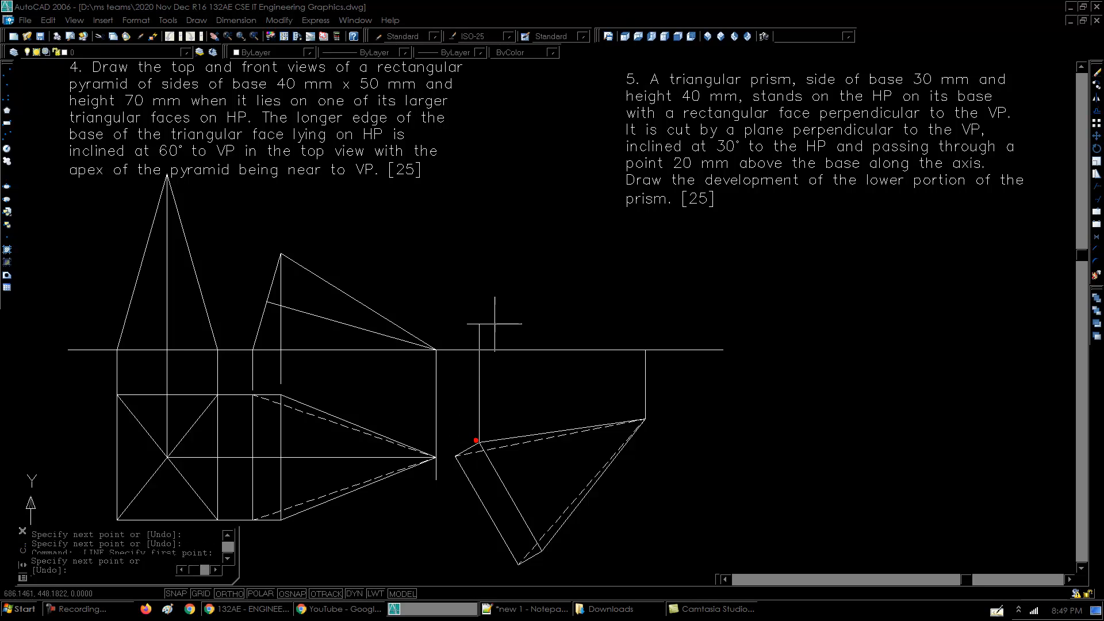
{"action": "left_click", "coordinate": [489, 216]}
{"action": "key", "text": "Return"}
{"action": "key", "text": "Return"}
{"action": "left_click", "coordinate": [542, 550]}
{"action": "left_click", "coordinate": [541, 193]}
{"action": "key", "text": "Return"}
- Draw a horizontal projector from the tilted front view's top corner to the rightmost tall projector and trim the projector ends above it
{"action": "key", "text": "Return"}
{"action": "left_click", "coordinate": [282, 254]}
{"action": "left_click", "coordinate": [543, 258]}
{"action": "key", "text": "Return"}
{"action": "type", "text": "tr"}
{"action": "key", "text": "Return"}
{"action": "key", "text": "Return"}
{"action": "left_click", "coordinate": [447, 229]}
{"action": "left_click", "coordinate": [578, 205]}
{"action": "key", "text": "Return"}
- Draw vertical projectors from the two outer base corners of the rotated top view up to the XY line
{"action": "type", "text": "l"}
{"action": "key", "text": "Return"}
{"action": "left_click", "coordinate": [455, 456]}
{"action": "left_click", "coordinate": [454, 349]}
{"action": "key", "text": "Return"}
{"action": "key", "text": "Return"}
{"action": "left_click", "coordinate": [519, 564]}
{"action": "left_click", "coordinate": [518, 350]}
{"action": "key", "text": "Return"}
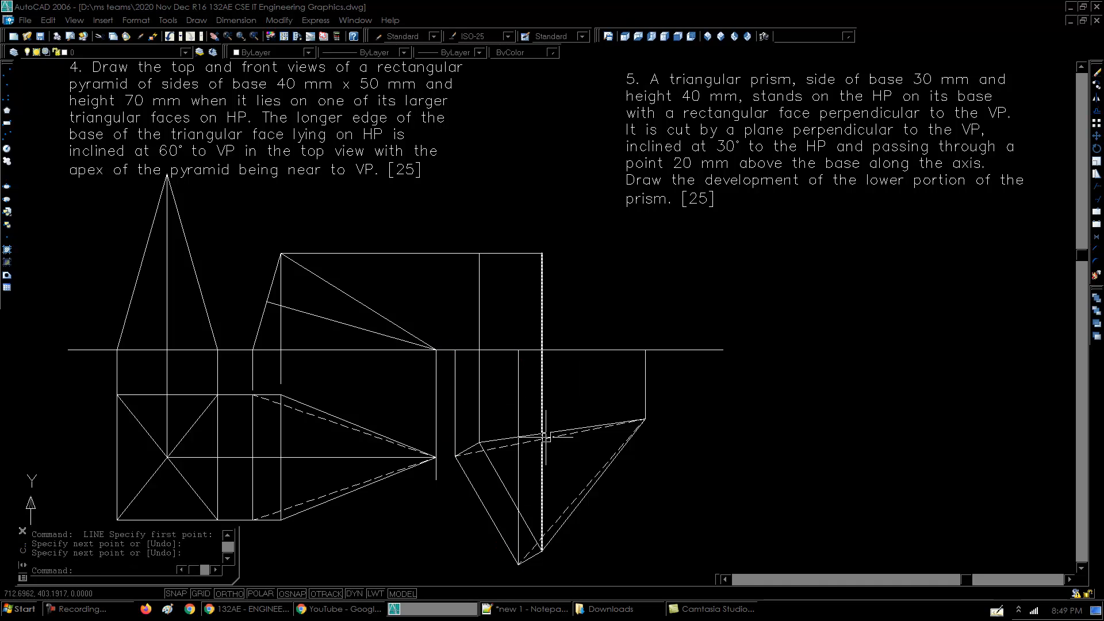
- Draw the final front view's outline as a closed polyline through the projected apex, both upper corners and the left base corner
{"action": "type", "text": "pl"}
{"action": "key", "text": "Return"}
{"action": "left_click", "coordinate": [645, 349]}
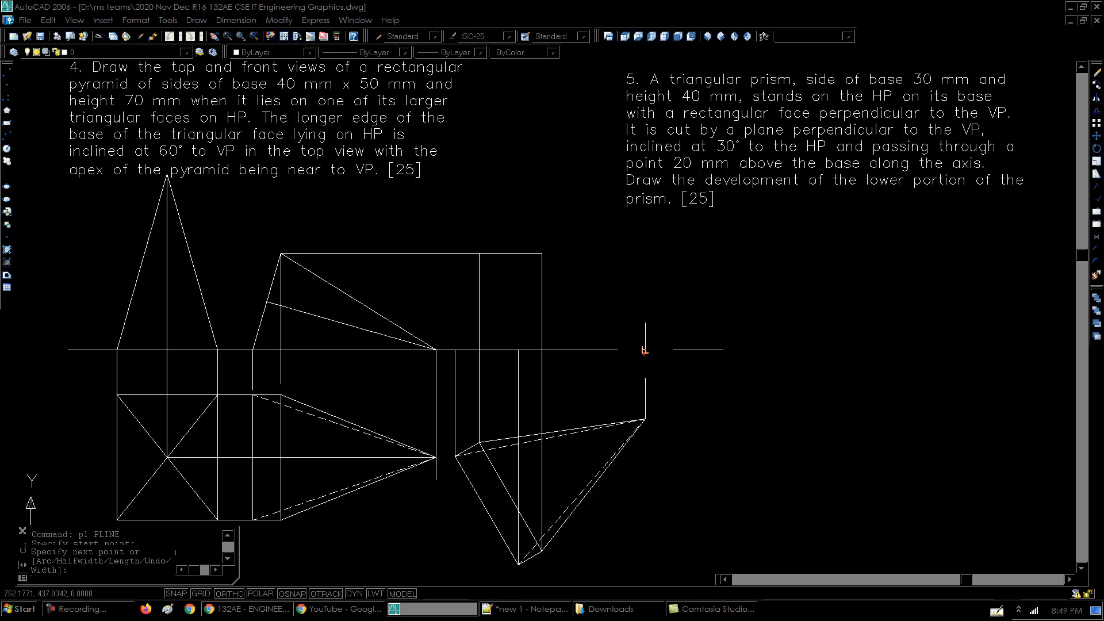
{"action": "left_click", "coordinate": [542, 254]}
{"action": "left_click", "coordinate": [542, 254]}
{"action": "left_click", "coordinate": [479, 253]}
{"action": "left_click", "coordinate": [506, 350]}
{"action": "type", "text": "c"}
{"action": "key", "text": "Return"}
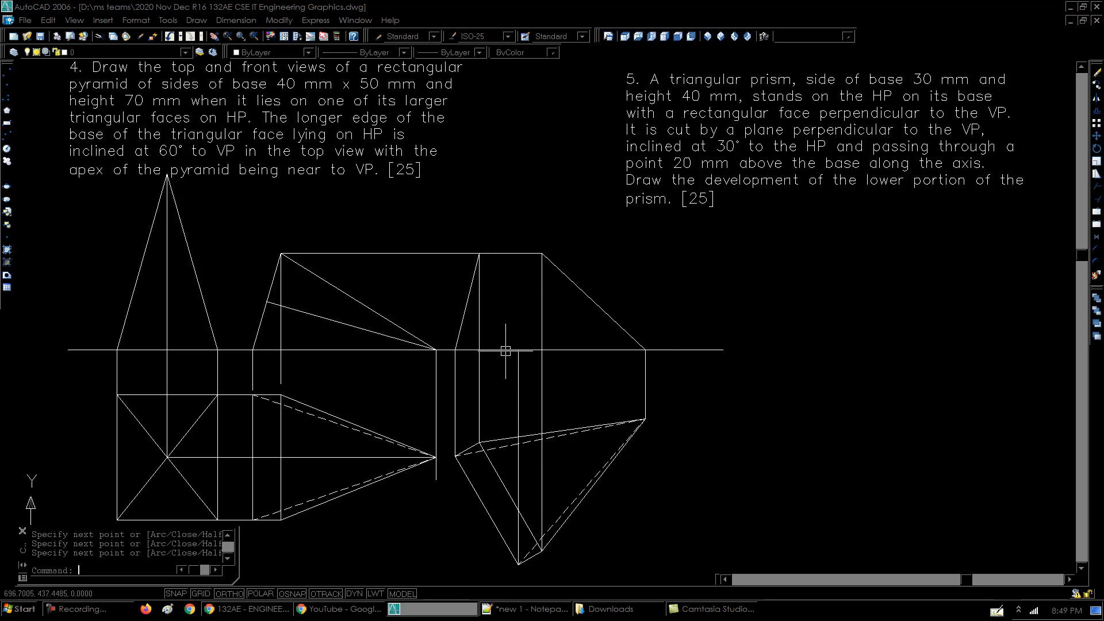
- Draw the front view's slanted base edge from the right upper corner down to the second base corner on the XY line
{"action": "left_click", "coordinate": [593, 301]}
{"action": "key", "text": "Escape"}
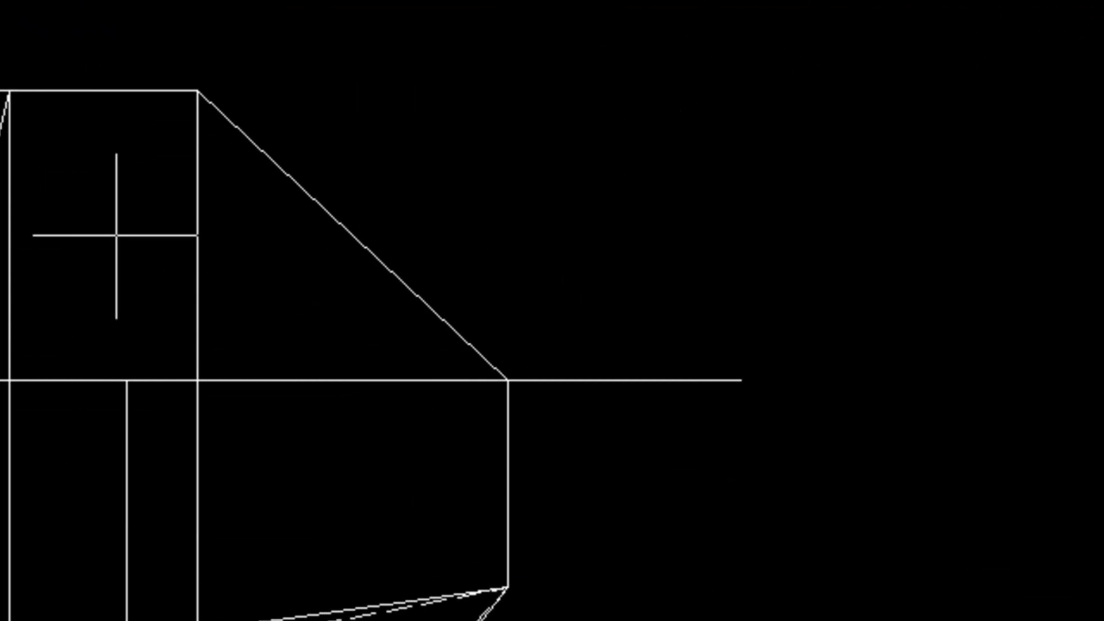
{"action": "left_click", "coordinate": [193, 112]}
{"action": "left_click", "coordinate": [132, 371]}
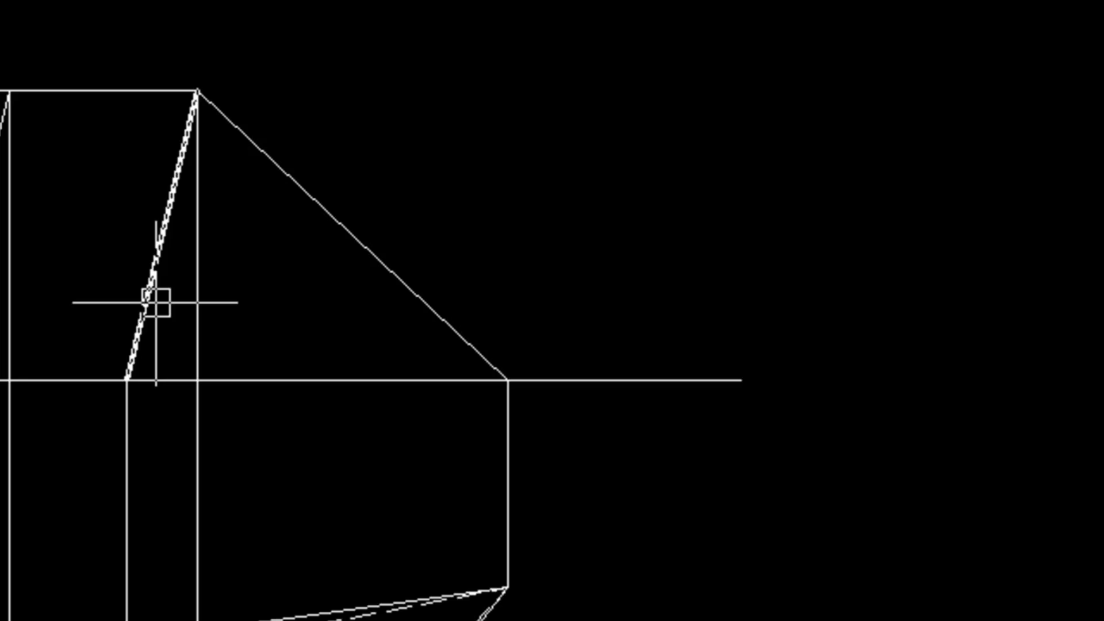
{"action": "left_click", "coordinate": [162, 310]}
{"action": "key", "text": "Escape"}
{"action": "left_click", "coordinate": [110, 233]}
{"action": "left_click", "coordinate": [111, 237]}
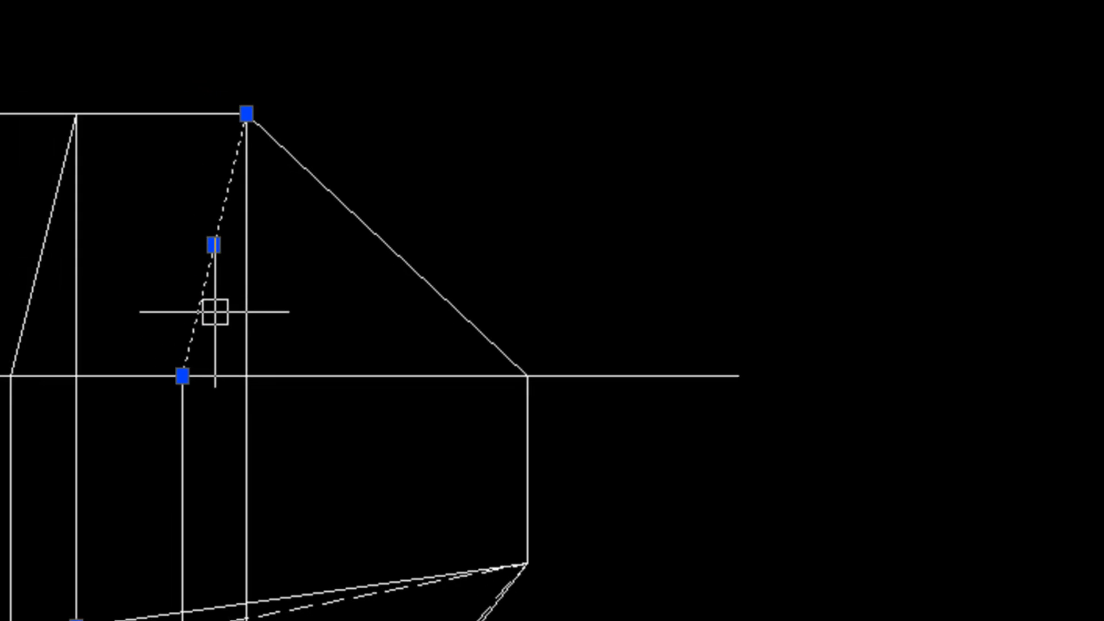
{"action": "key", "text": "Delete"}
- Draw the front view's slant edge from the left upper corner to the apex on the XY line
{"action": "type", "text": "l LINE Specify first point:"}
{"action": "key", "text": "Return"}
{"action": "left_click", "coordinate": [478, 259]}
{"action": "left_click", "coordinate": [623, 331]}
{"action": "key", "text": "Return"}
- Match the new slant edge's properties to a dashed hidden edge of the rotated top view
{"action": "type", "text": "ma"}
{"action": "key", "text": "Return"}
{"action": "left_click", "coordinate": [573, 435]}
{"action": "left_click", "coordinate": [599, 322]}
{"action": "key", "text": "Return"}
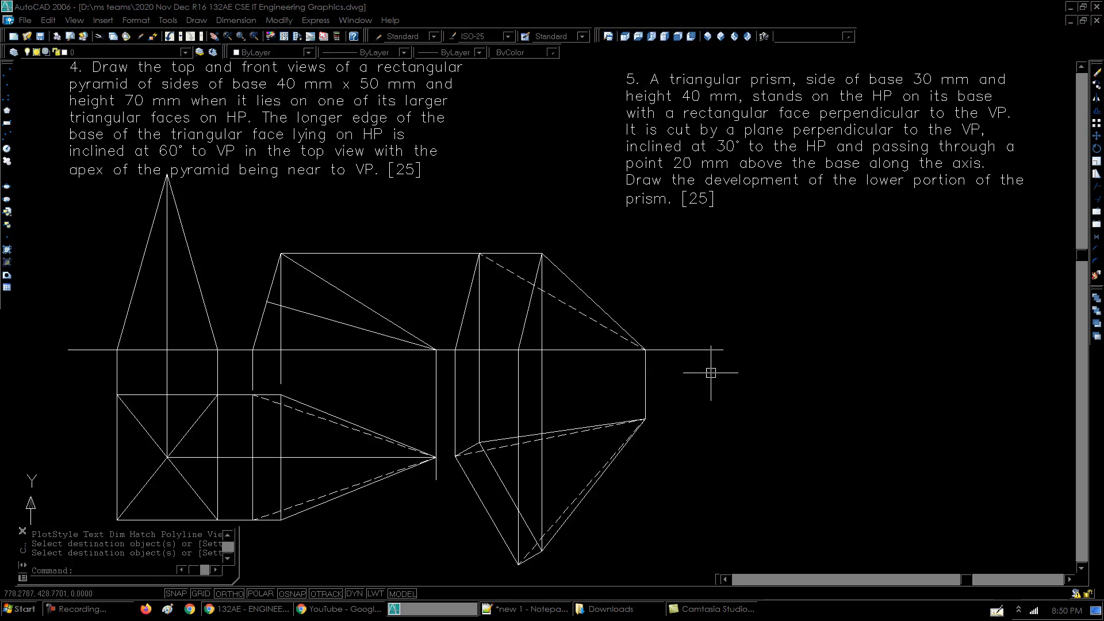
- Move the complete set of pyramid views down and to the left, clear of the problem 4 text
{"action": "left_click", "coordinate": [605, 294]}
{"action": "left_click", "coordinate": [647, 330]}
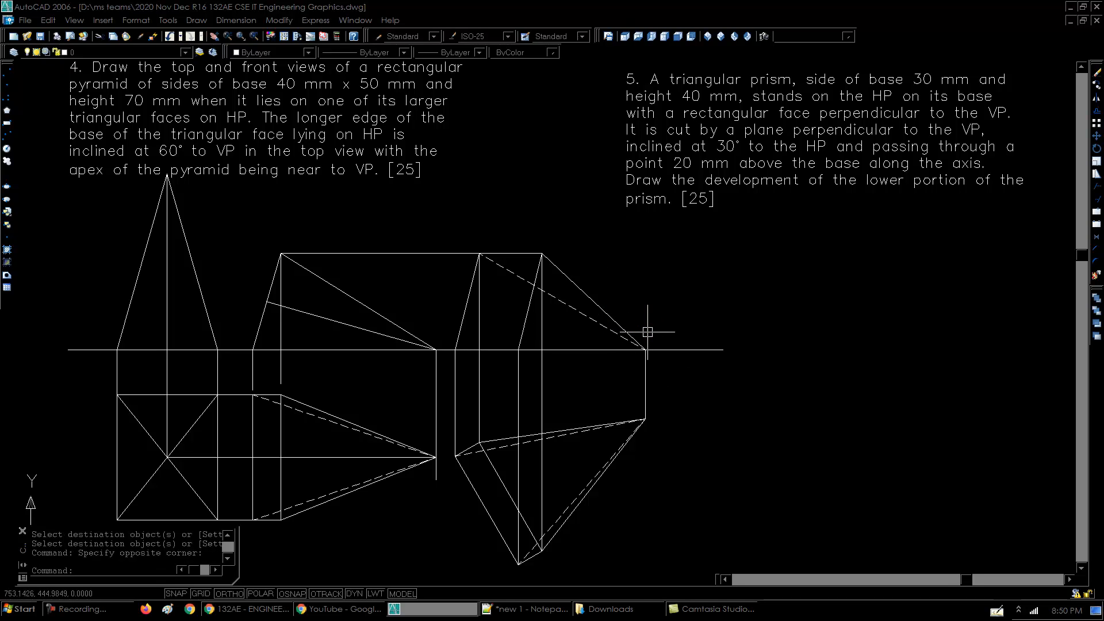
{"action": "mouse_move", "coordinate": [647, 330]}
{"action": "middle_mouse_down"}
{"action": "mouse_move", "coordinate": [694, 364]}
{"action": "mouse_move", "coordinate": [701, 272]}
{"action": "middle_mouse_up"}
{"action": "left_click", "coordinate": [78, 520]}
{"action": "left_click", "coordinate": [820, 98]}
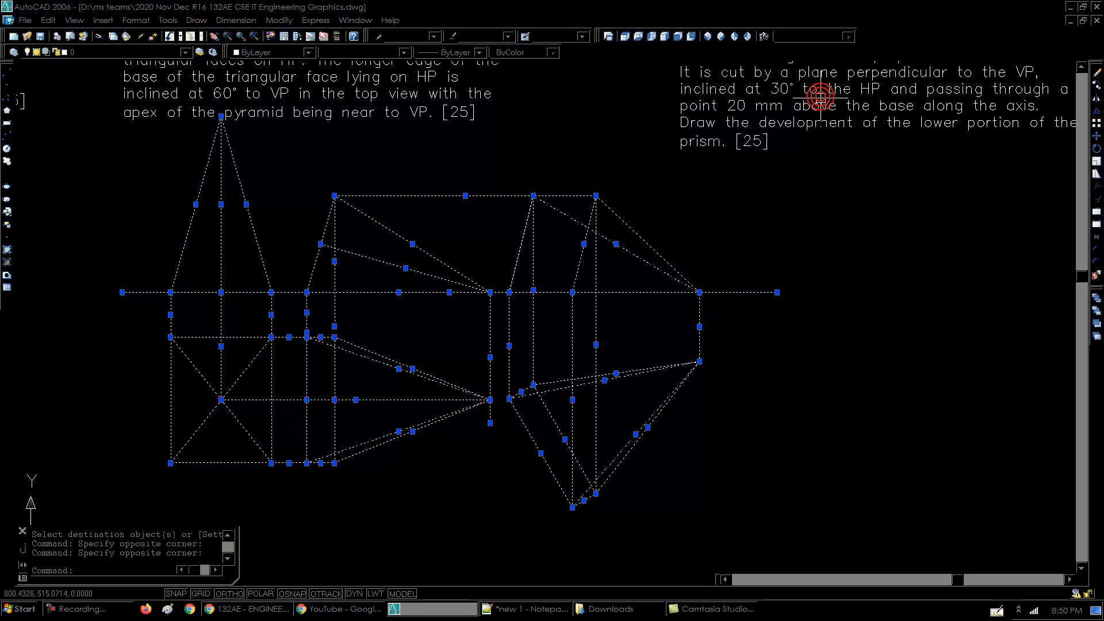
{"action": "type", "text": "m"}
{"action": "key", "text": "Return"}
{"action": "left_click", "coordinate": [984, 243]}
{"action": "key", "text": "F8"}
{"action": "left_click", "coordinate": [912, 281]}
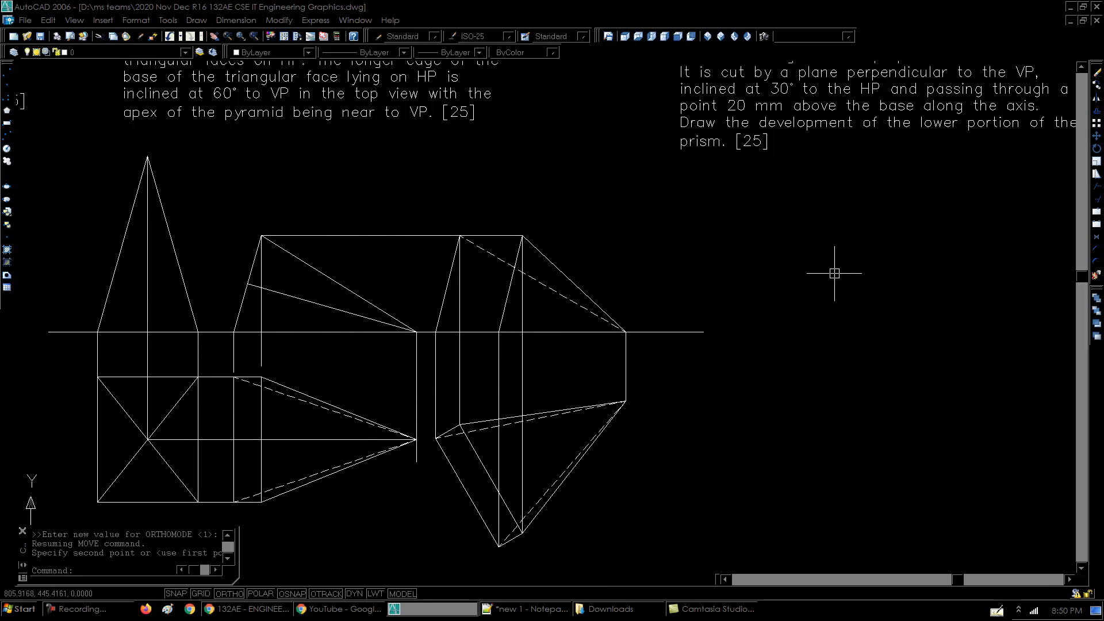
- Examine problem 5's statement for the triangular prism's dimensions, its placement and the cutting plane
{"action": "middle_click_drag", "start_coordinate": [834, 274], "coordinate": [821, 318]}
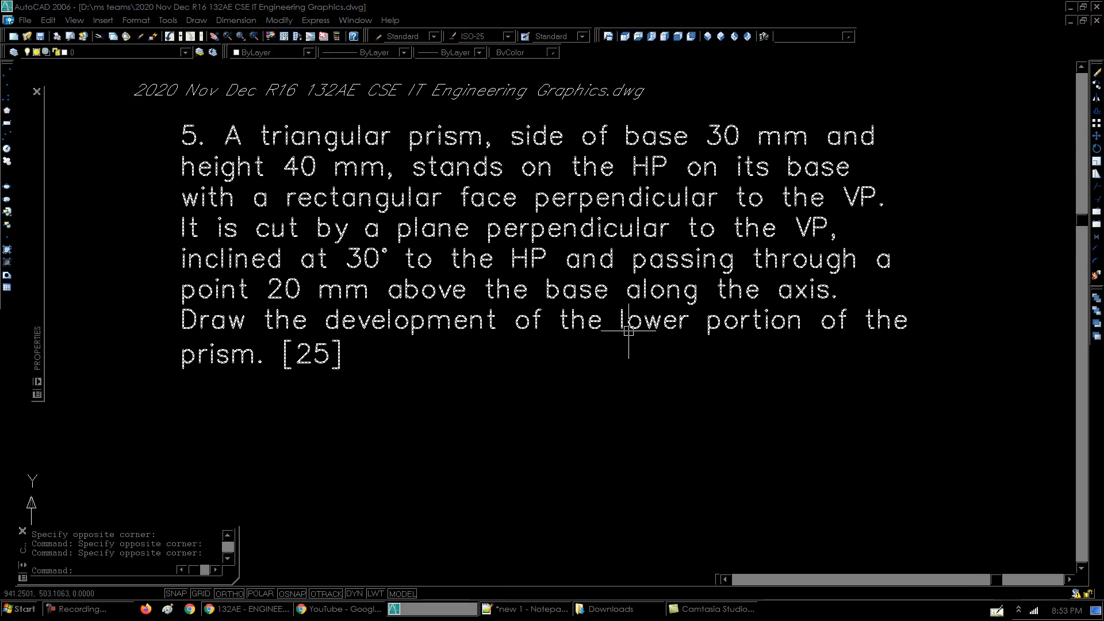
{"action": "left_click", "coordinate": [613, 407]}
{"action": "left_click", "coordinate": [681, 474]}
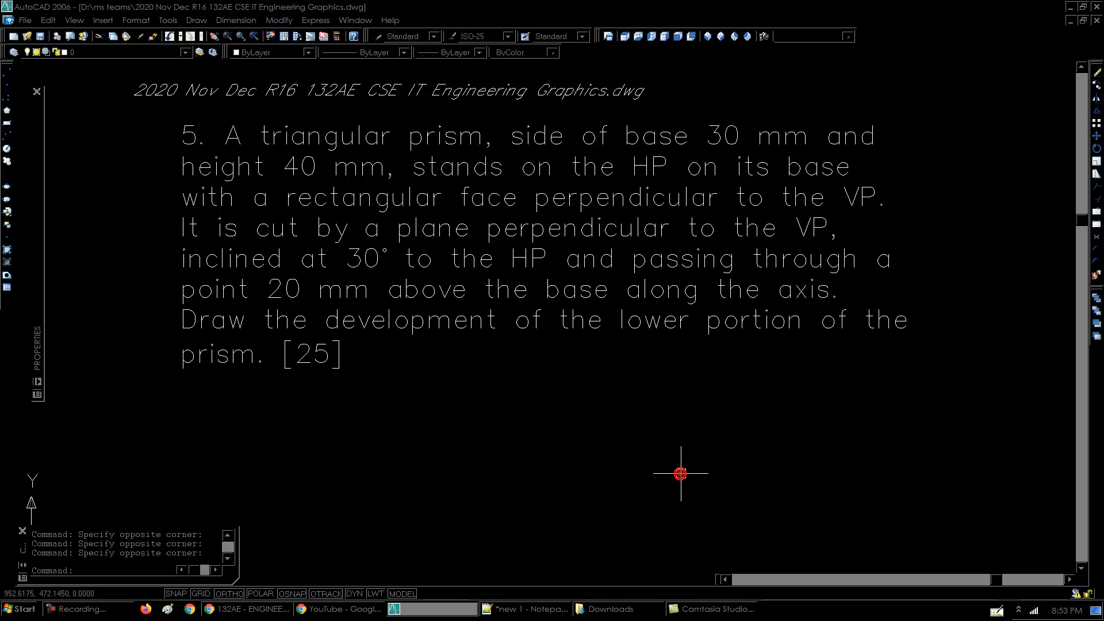
{"action": "type", "text": "z"}
{"action": "key", "text": "Return"}
{"action": "key", "text": "Return"}
{"action": "mouse_move", "coordinate": [595, 273]}
{"action": "left_mouse_down"}
{"action": "mouse_move", "coordinate": [596, 355]}
{"action": "mouse_move", "coordinate": [617, 394]}
{"action": "left_mouse_up"}
{"action": "key", "text": "Escape"}
{"action": "middle_click_drag", "start_coordinate": [658, 408], "coordinate": [562, 349]}
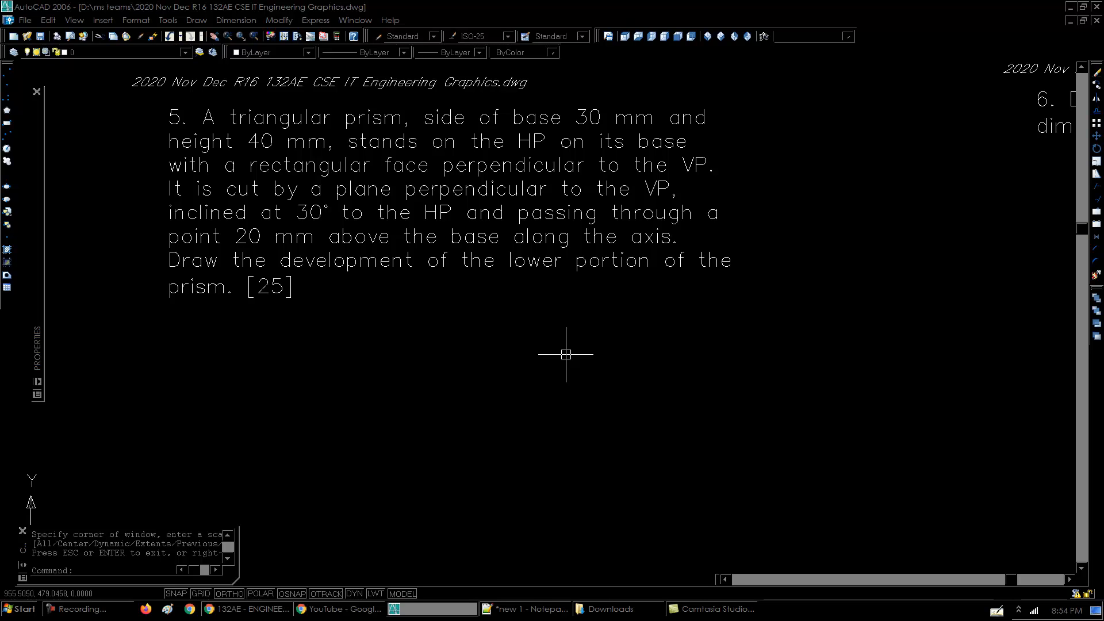
- Draw a horizontal XY reference line in the empty space below the problem 5 text
{"action": "middle_click_drag", "start_coordinate": [579, 414], "coordinate": [572, 278]}
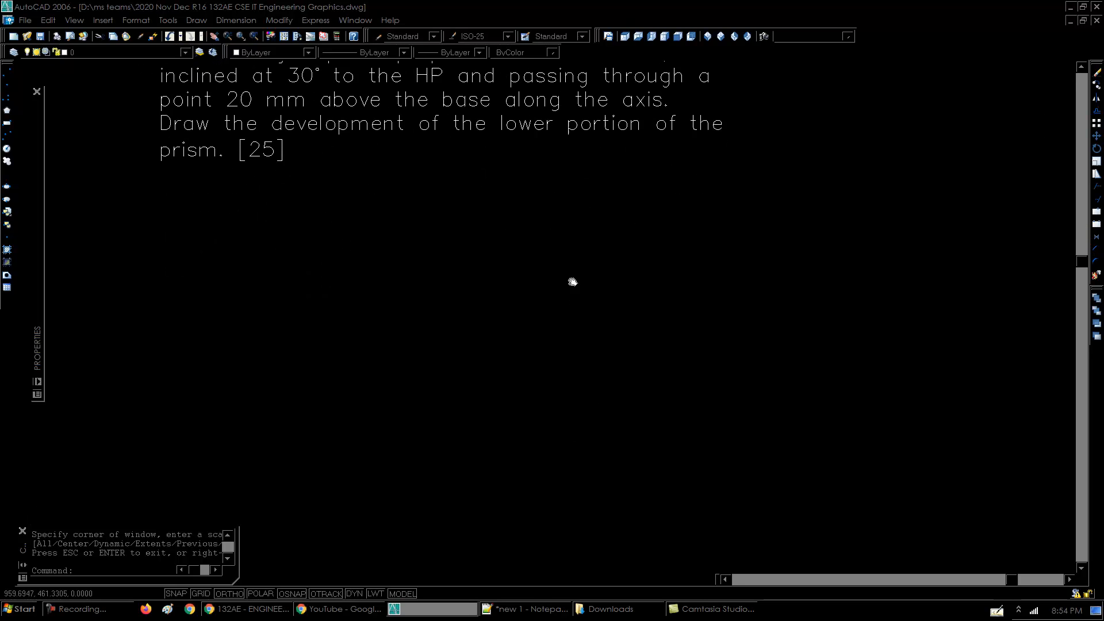
{"action": "type", "text": "l"}
{"action": "key", "text": "Return"}
{"action": "left_click", "coordinate": [197, 439]}
{"action": "left_click", "coordinate": [518, 439]}
{"action": "key", "text": "Return"}
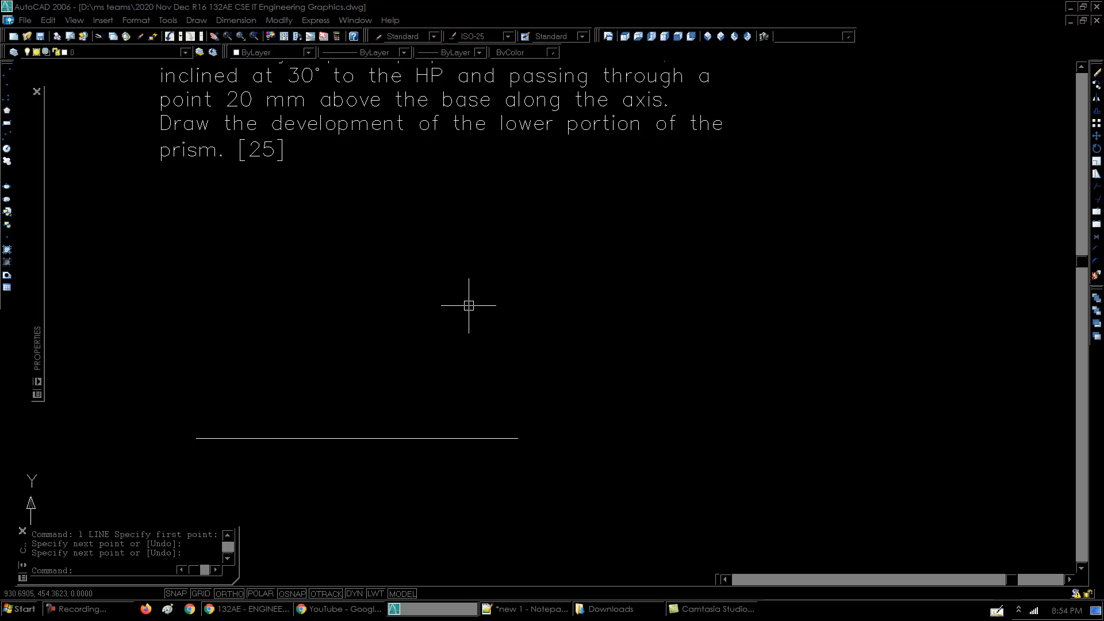
- Draw a three-sided polygon by its edge below the XY line, with a vertical 30 mm edge on its left side
{"action": "type", "text": "z"}
{"action": "key", "text": "Return"}
{"action": "key", "text": "Return"}
{"action": "left_click_drag", "start_coordinate": [477, 242], "coordinate": [481, 318]}
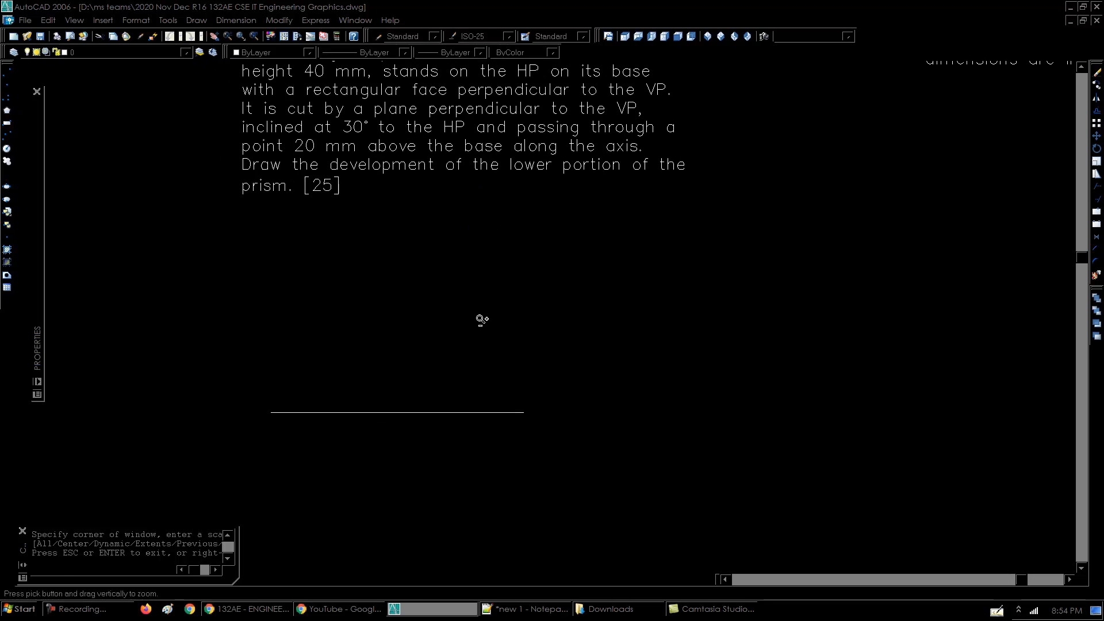
{"action": "key", "text": "Escape"}
{"action": "middle_click_drag", "start_coordinate": [553, 310], "coordinate": [522, 332]}
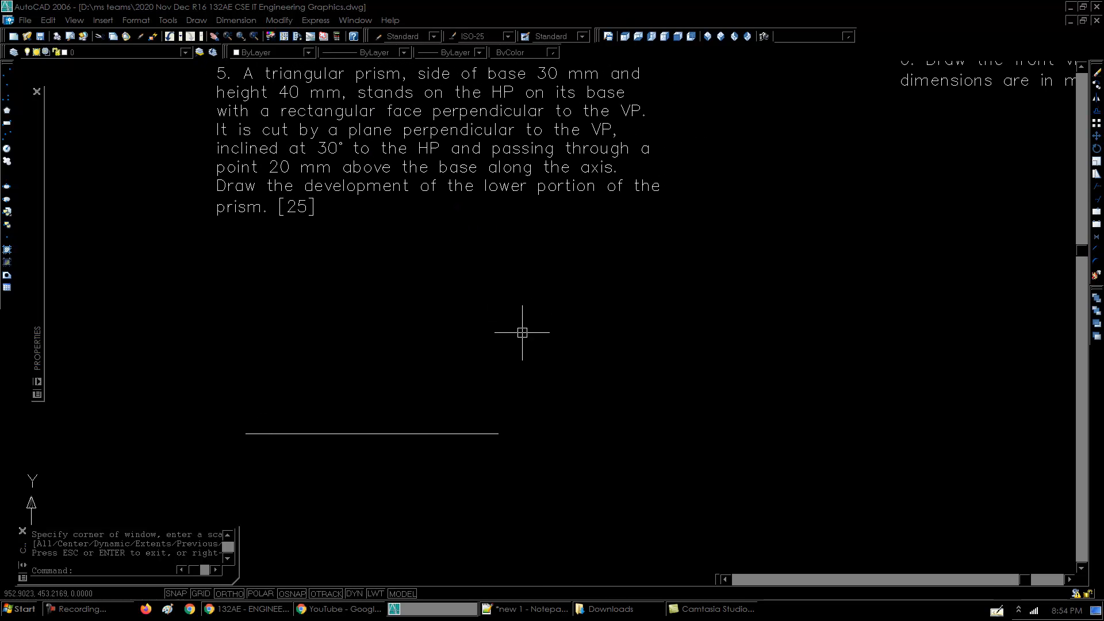
{"action": "type", "text": "pol"}
{"action": "key", "text": "Return"}
{"action": "type", "text": "3"}
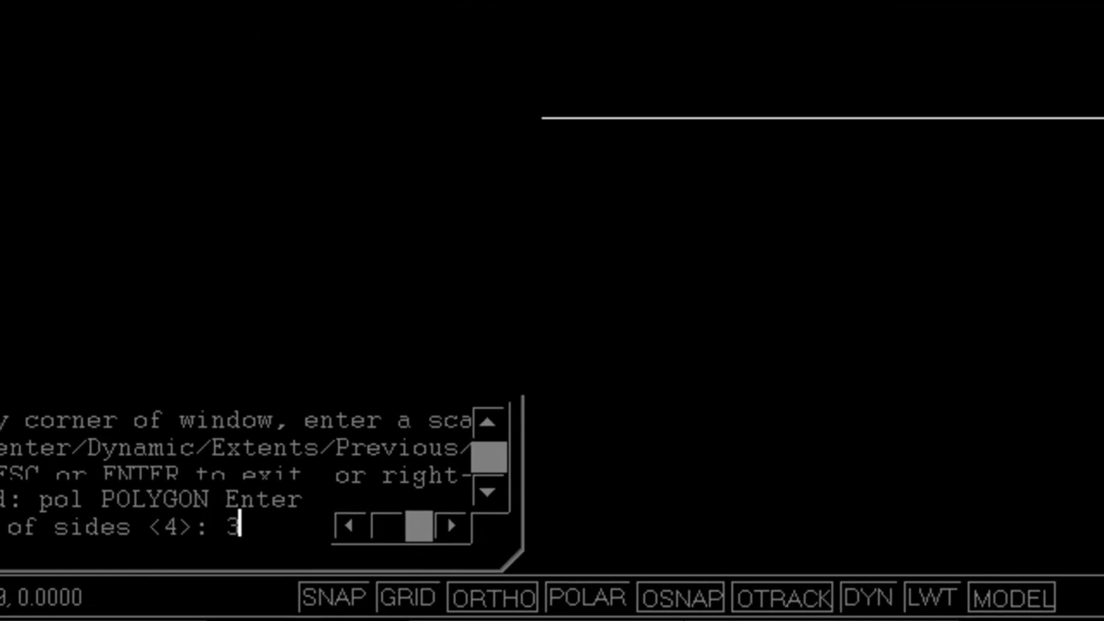
{"action": "key", "text": "Return"}
{"action": "type", "text": "e"}
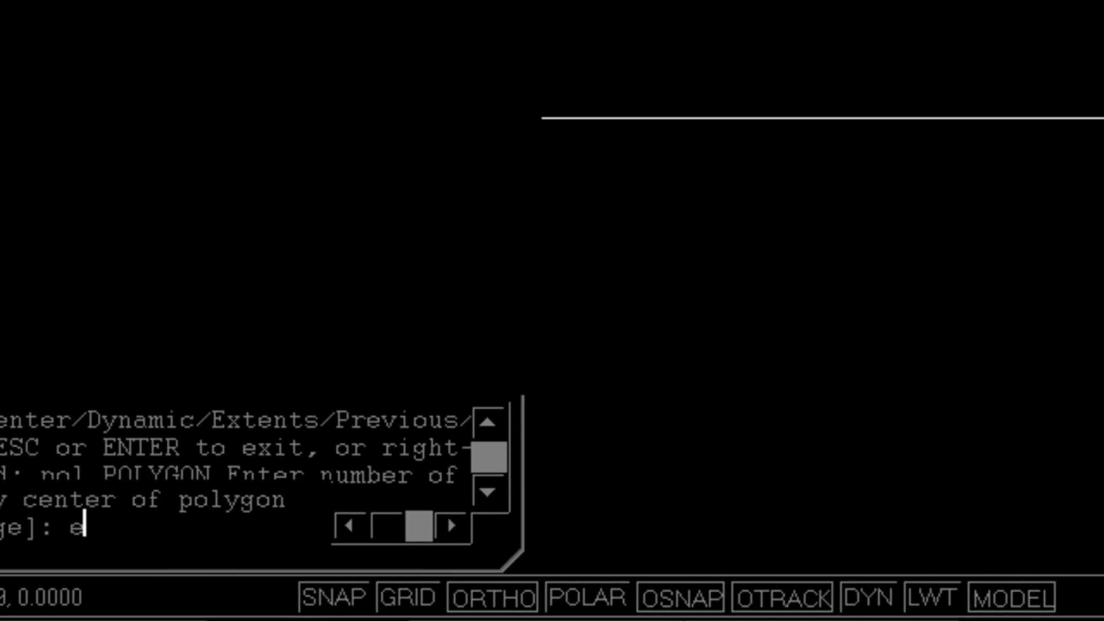
{"action": "key", "text": "Return"}
{"action": "left_click", "coordinate": [657, 191]}
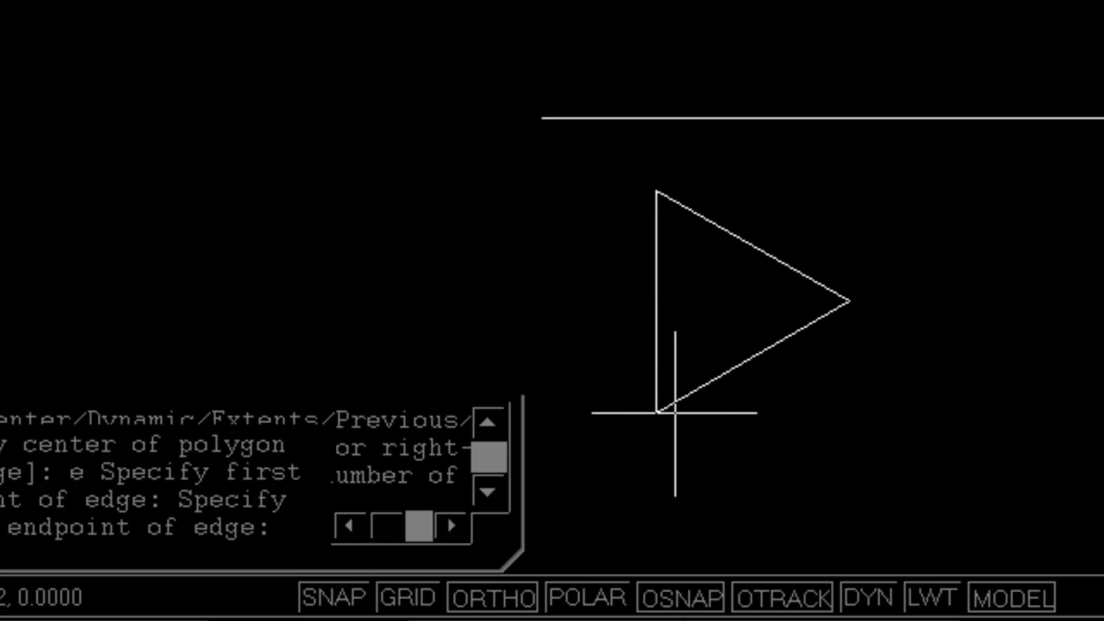
{"action": "type", "text": "30"}
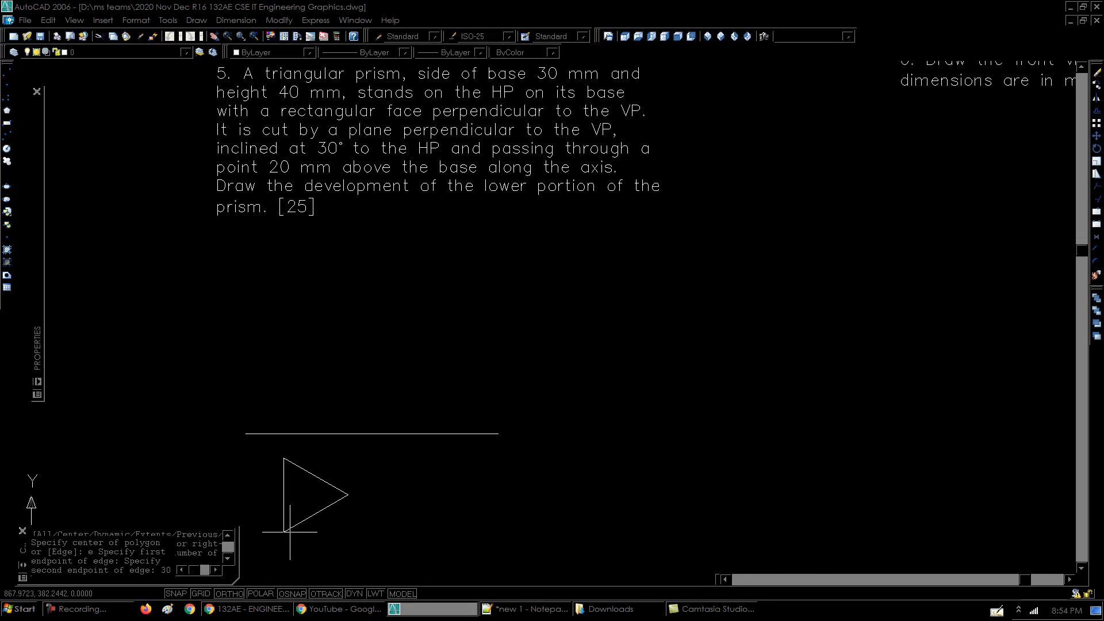
{"action": "key", "text": "Return"}
{"action": "middle_click_drag", "start_coordinate": [327, 527], "coordinate": [311, 526]}
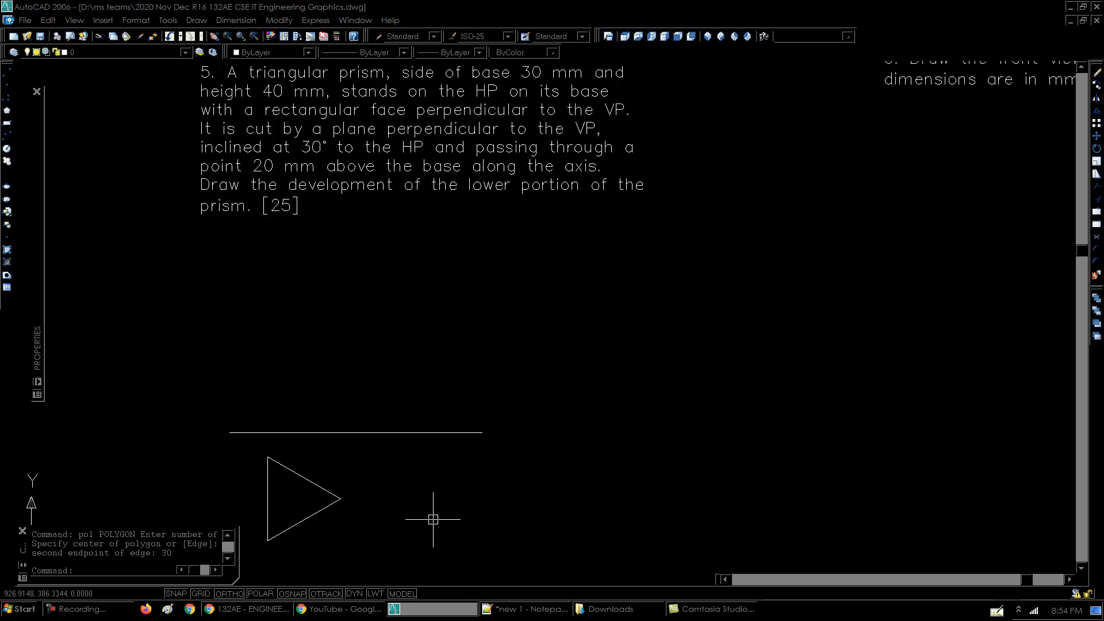
- Project the triangle's upper-left corner up to the XY line, then draw a 40 mm vertical edge and a horizontal top edge for the front view
{"action": "type", "text": "l"}
{"action": "key", "text": "Return"}
{"action": "left_click", "coordinate": [267, 459]}
{"action": "left_click", "coordinate": [267, 435]}
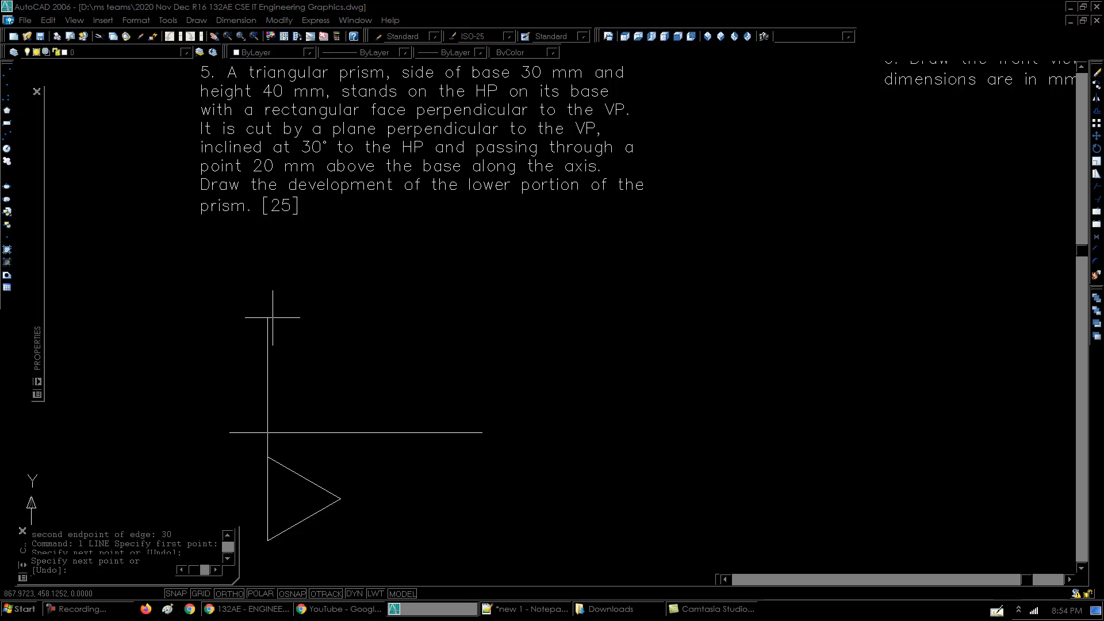
{"action": "type", "text": "40"}
{"action": "key", "text": "Return"}
{"action": "left_click", "coordinate": [376, 320]}
{"action": "key", "text": "Return"}
- Project the triangle's right vertex through the XY line to the front view's top edge and trim the top edge's overhang
{"action": "key", "text": "Return"}
{"action": "left_click", "coordinate": [337, 495]}
{"action": "left_click", "coordinate": [340, 432]}
{"action": "left_click", "coordinate": [342, 320]}
{"action": "key", "text": "Return"}
{"action": "type", "text": "tr"}
{"action": "key", "text": "Return"}
{"action": "key", "text": "Return"}
{"action": "left_click", "coordinate": [374, 332]}
{"action": "left_click", "coordinate": [349, 291]}
- Draw the front view's base line along the XY line between its left and right vertical edges
{"action": "type", "text": "l"}
{"action": "key", "text": "Return"}
{"action": "left_click", "coordinate": [269, 414]}
{"action": "left_click", "coordinate": [341, 420]}
{"action": "key", "text": "Return"}
{"action": "left_click", "coordinate": [247, 297]}
{"action": "left_click", "coordinate": [372, 450]}
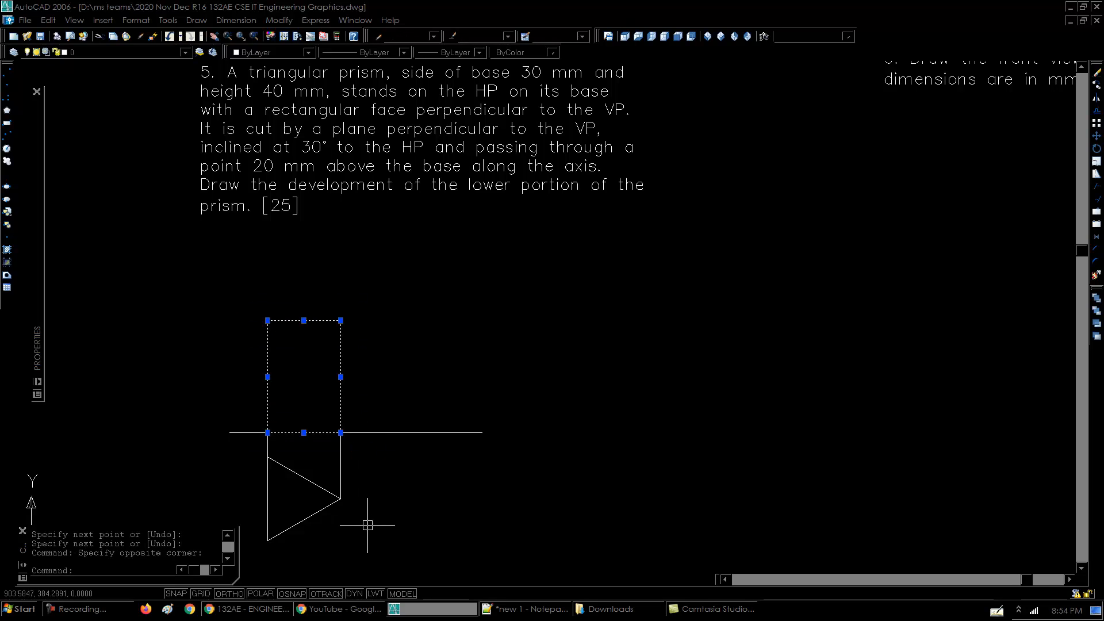
{"action": "key", "text": "Escape"}
{"action": "left_click", "coordinate": [316, 487]}
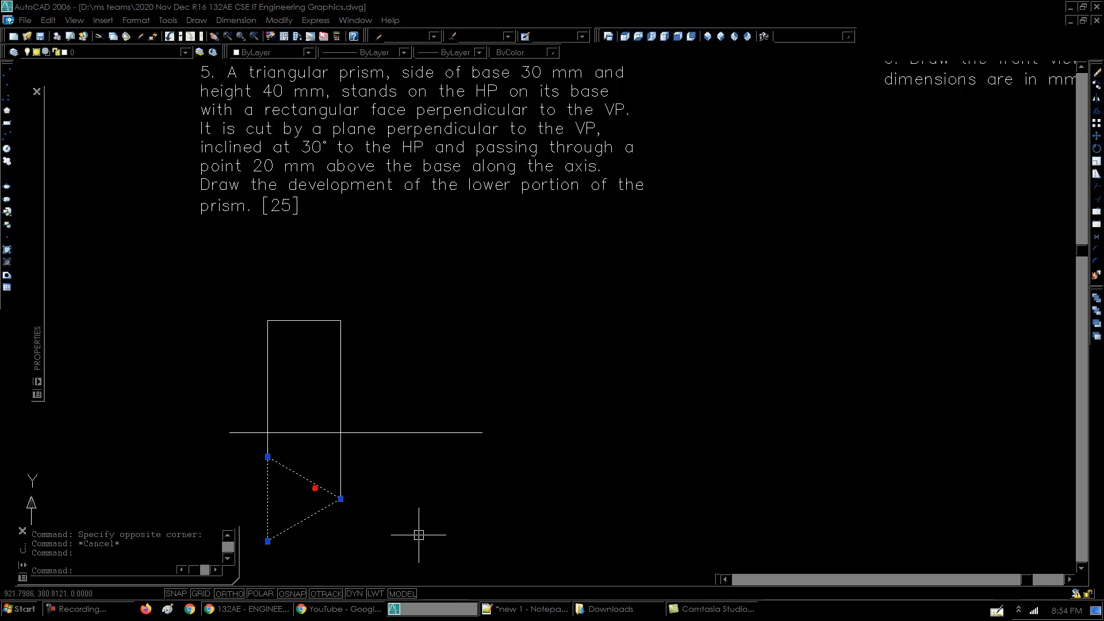
{"action": "key", "text": "Escape"}
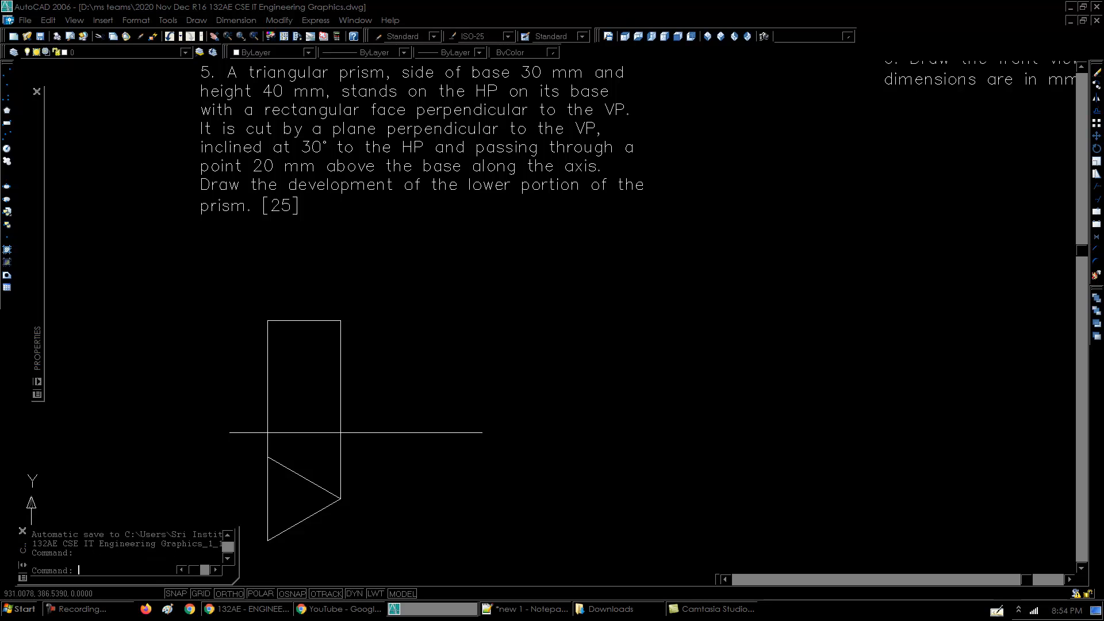
- Draw two medians in the triangular top view, to the right vertex and the upper-left vertex from their opposite sides' midpoints
{"action": "type", "text": "l"}
{"action": "key", "text": "Return"}
{"action": "left_click", "coordinate": [268, 499]}
{"action": "left_click", "coordinate": [340, 499]}
{"action": "key", "text": "Return"}
{"action": "key", "text": "Return"}
{"action": "left_click", "coordinate": [304, 520]}
{"action": "left_click", "coordinate": [269, 457]}
{"action": "key", "text": "Return"}
{"action": "type", "text": "l"}
{"action": "key", "text": "Return"}
{"action": "left_click", "coordinate": [289, 491]}
{"action": "key", "text": "Escape"}
{"action": "key", "text": "Escape"}
{"action": "key", "text": "Escape"}
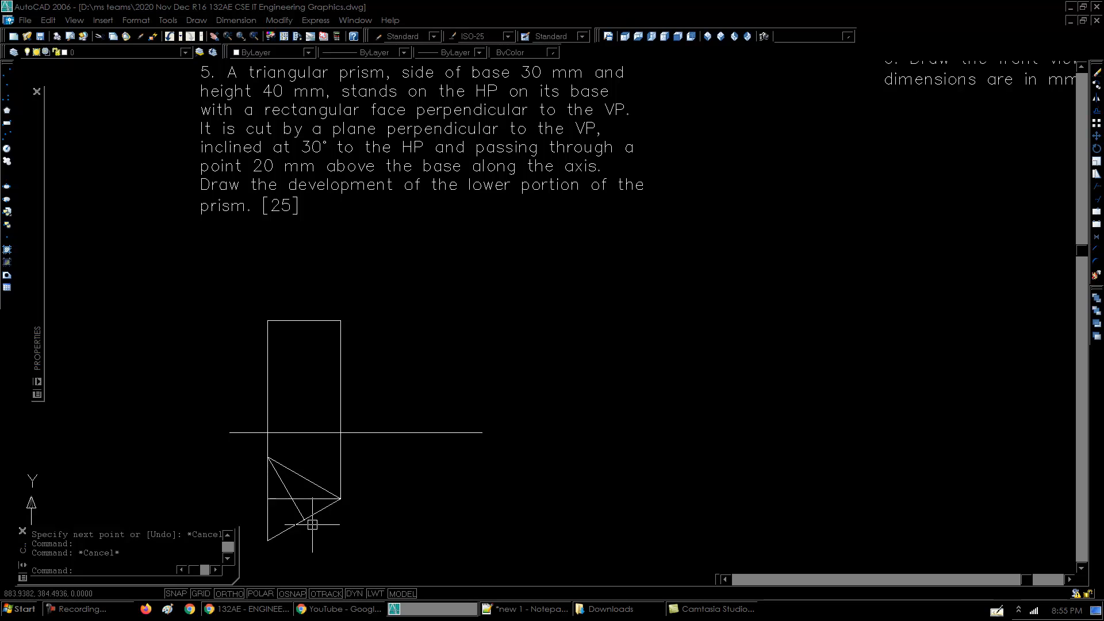
{"action": "left_click", "coordinate": [313, 518]}
{"action": "key", "text": "Escape"}
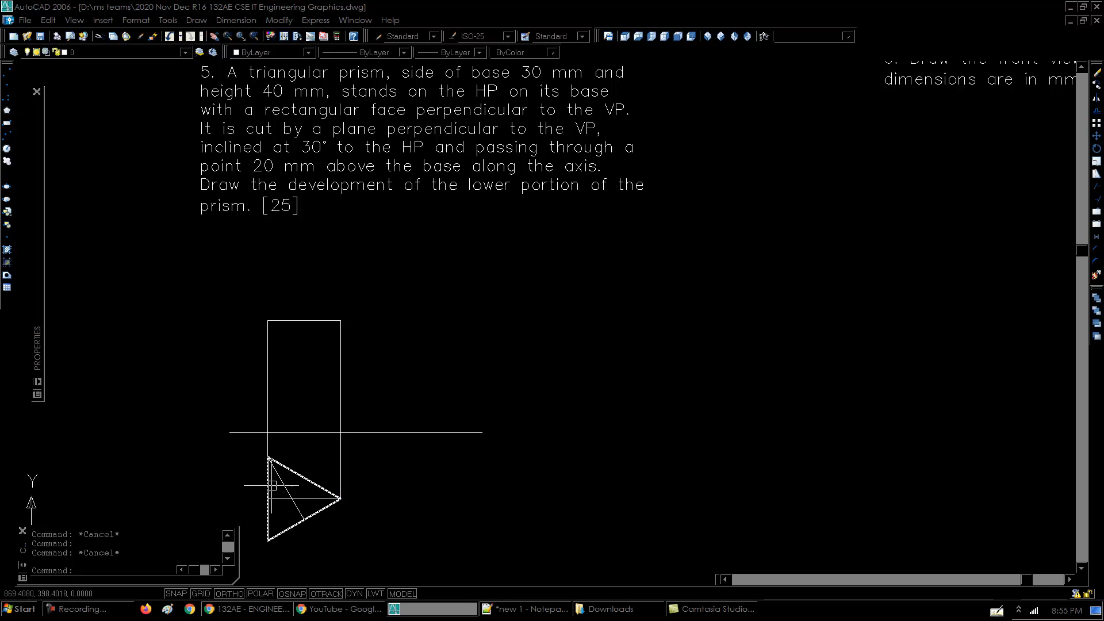
{"action": "left_click", "coordinate": [269, 493]}
{"action": "key", "text": "Escape"}
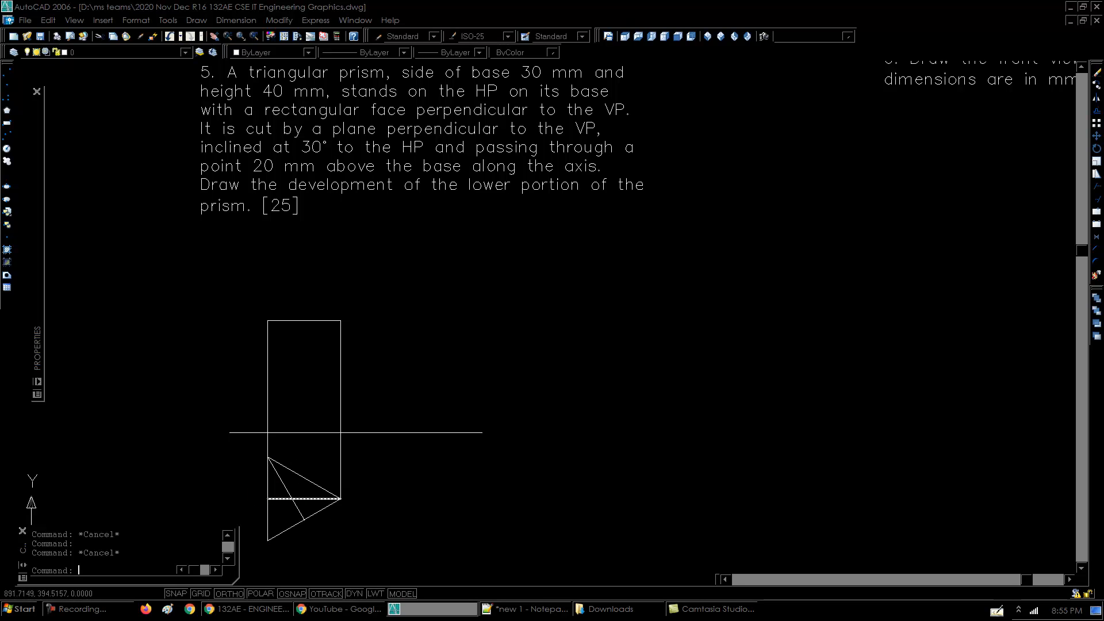
- Draw the prism's axis vertically from the intersection of the medians through the XY line to the front view's top edge
{"action": "type", "text": "l"}
{"action": "key", "text": "Return"}
{"action": "left_click", "coordinate": [292, 499]}
{"action": "left_click", "coordinate": [291, 433]}
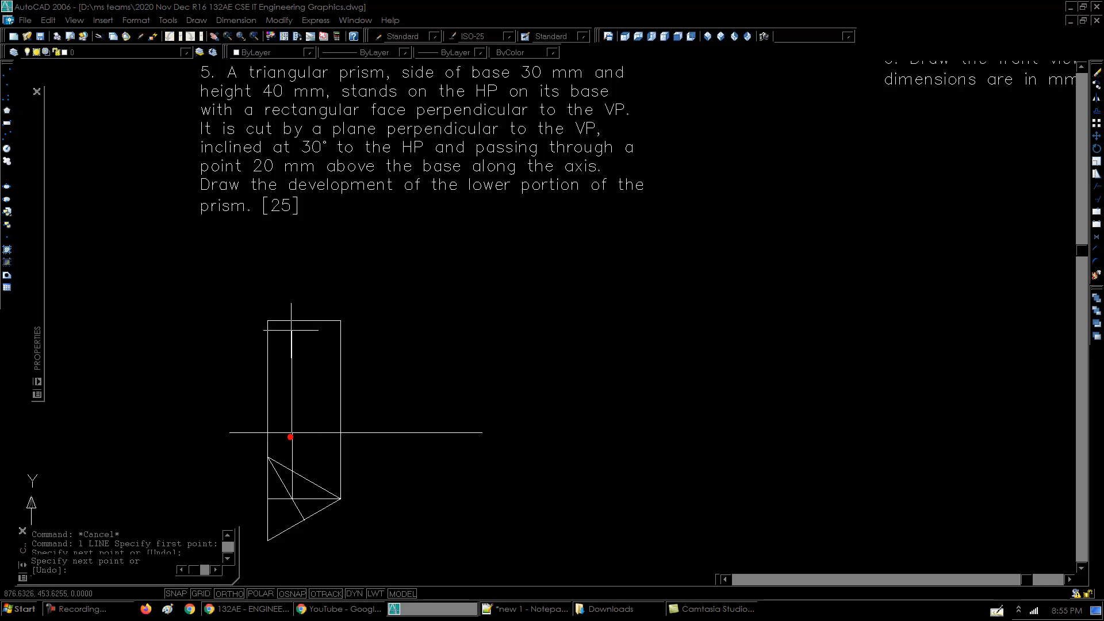
{"action": "left_click", "coordinate": [292, 320]}
{"action": "key", "text": "Return"}
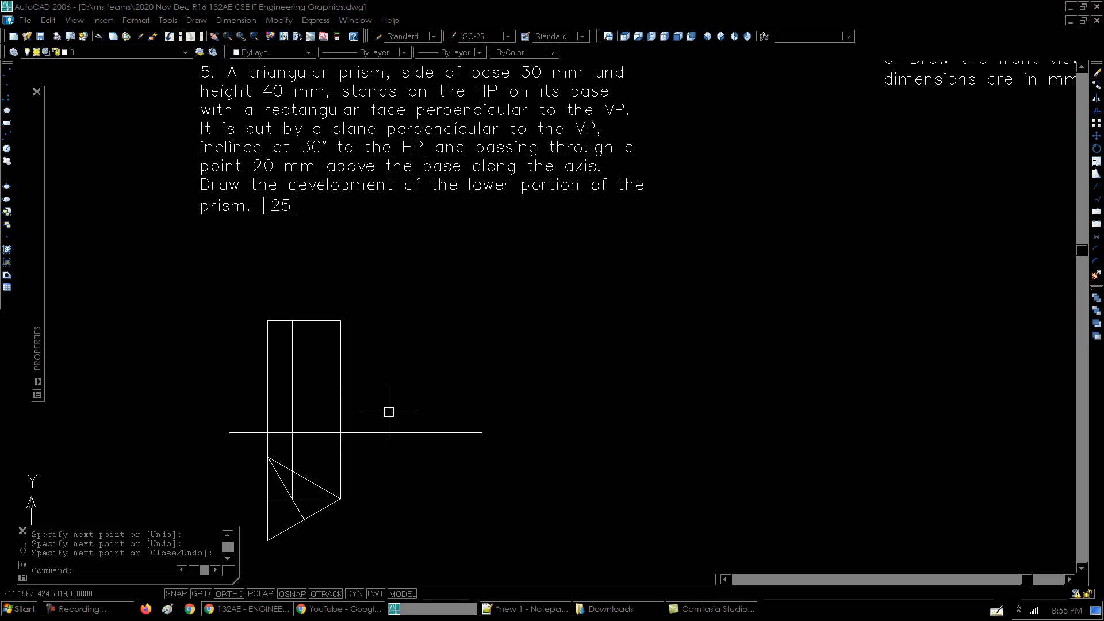
- Match the front view's axis segment above the XY line to the center-line properties of the problem 4 pyramid
{"action": "middle_click_drag", "start_coordinate": [390, 412], "coordinate": [513, 414]}
{"action": "type", "text": "ma"}
{"action": "key", "text": "Return"}
{"action": "scroll", "coordinate": [512, 414], "scroll_direction": "down", "scroll_amount": 4}
{"action": "left_click", "coordinate": [190, 407]}
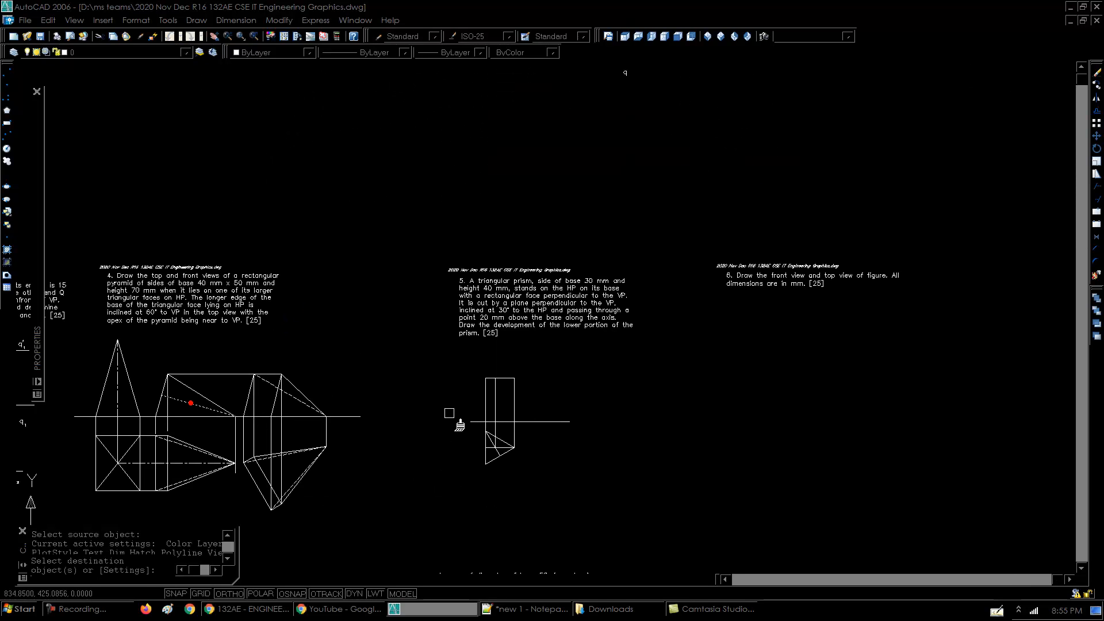
{"action": "scroll", "coordinate": [500, 419], "scroll_direction": "up", "scroll_amount": 6}
{"action": "left_click", "coordinate": [451, 401]}
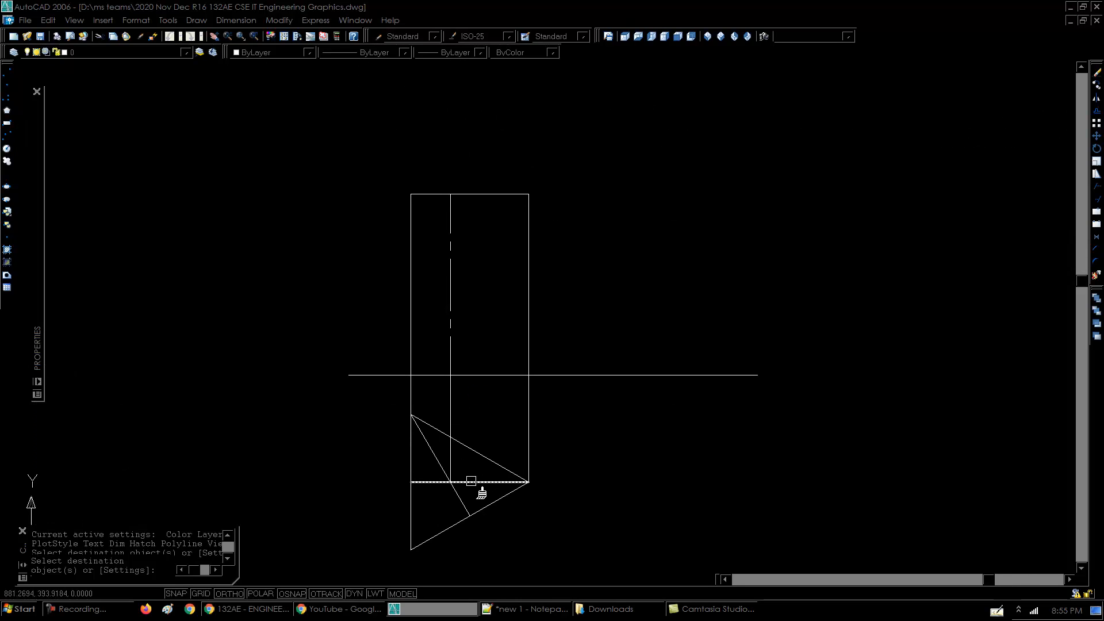
{"action": "key", "text": "Return"}
{"action": "scroll", "coordinate": [482, 489], "scroll_direction": "down", "scroll_amount": 2}
{"action": "mouse_move", "coordinate": [494, 425]}
{"action": "middle_mouse_down"}
{"action": "mouse_move", "coordinate": [394, 442]}
{"action": "mouse_move", "coordinate": [393, 470]}
{"action": "middle_mouse_up"}
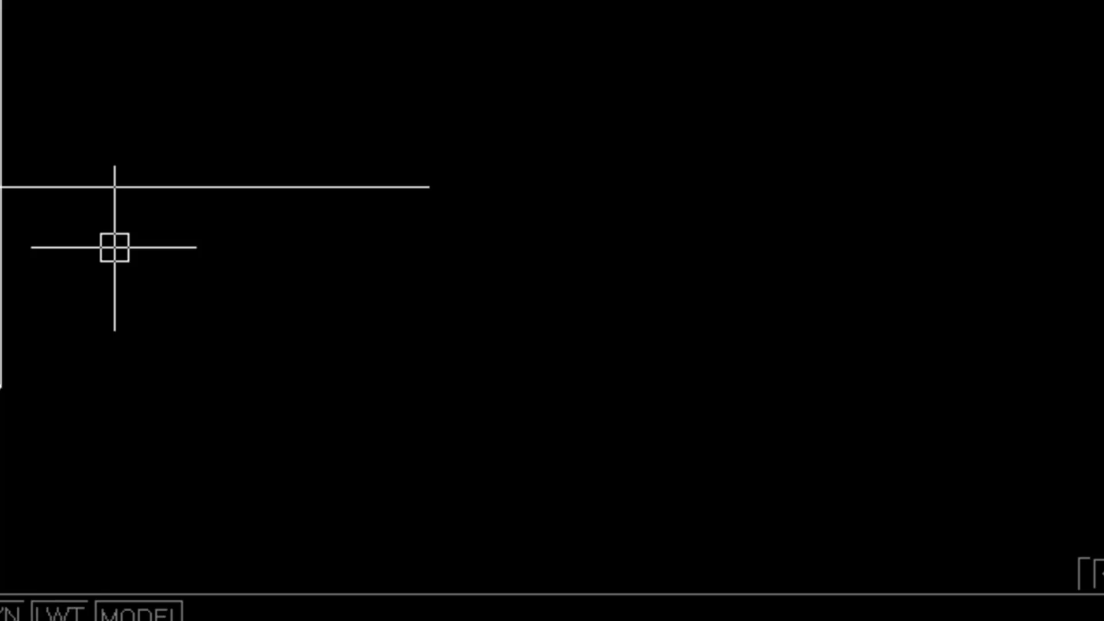
{"action": "type", "text": "l"}
{"action": "key", "text": "Return"}
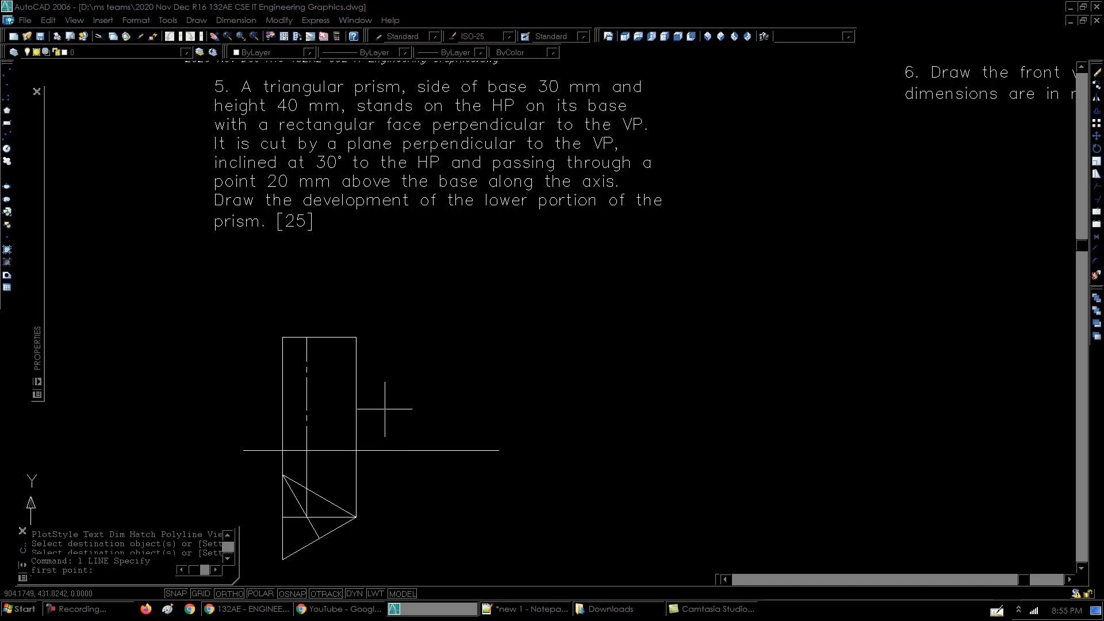
{"action": "left_click", "coordinate": [382, 416]}
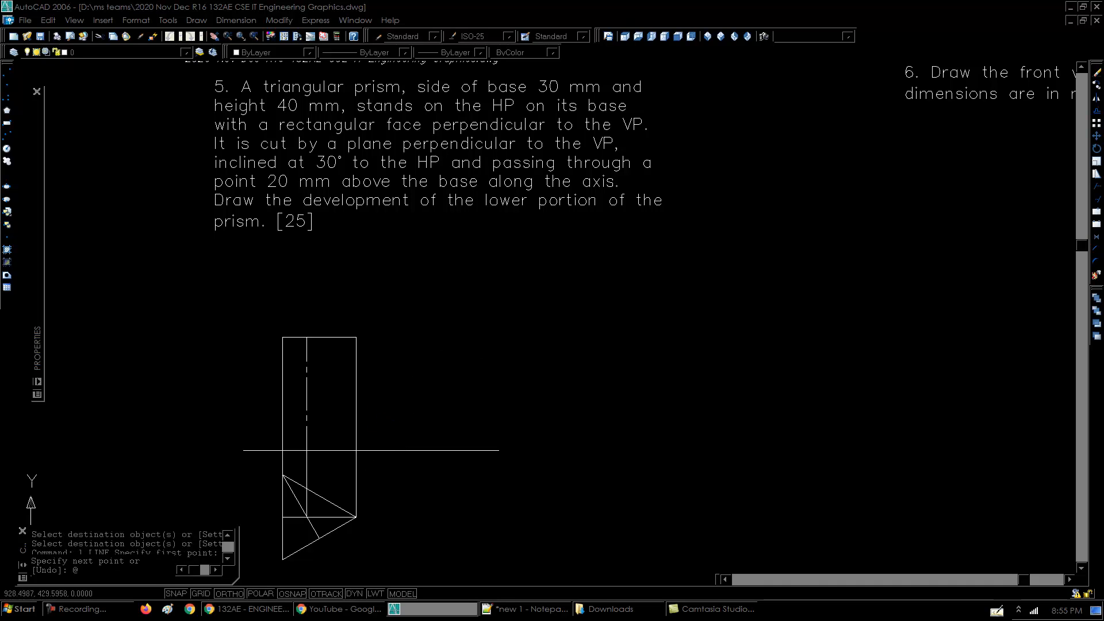
{"action": "key", "text": "Escape"}
{"action": "key", "text": "Escape"}
- Turn on polar tracking with a 30° increment and draw a 30° cutting line about 85 mm long beside the front view
{"action": "left_click", "coordinate": [265, 594]}
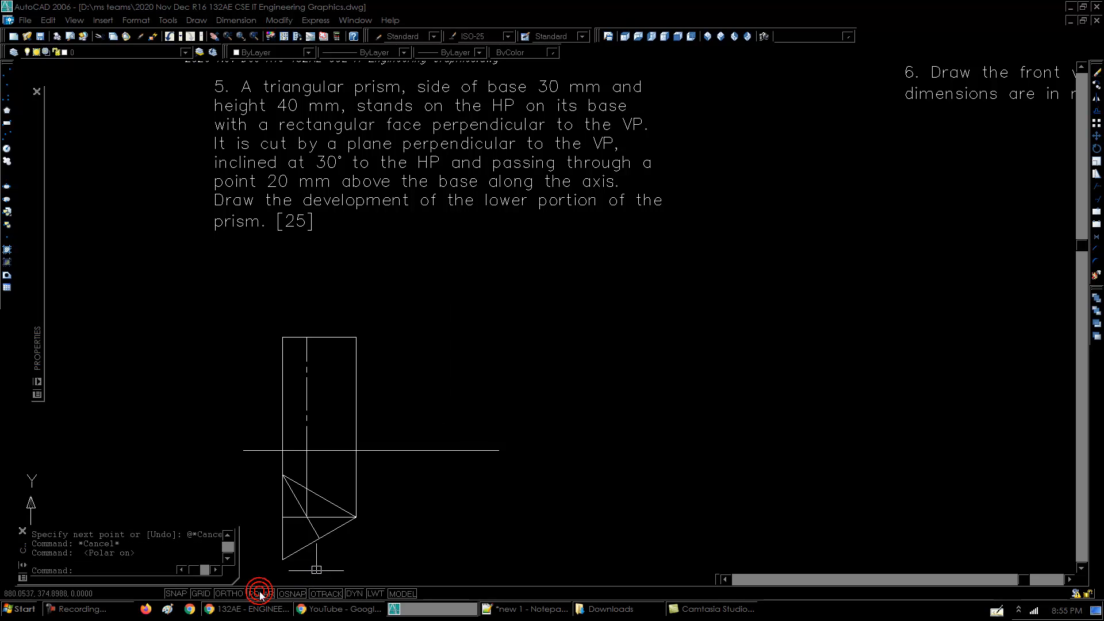
{"action": "right_click", "coordinate": [261, 595]}
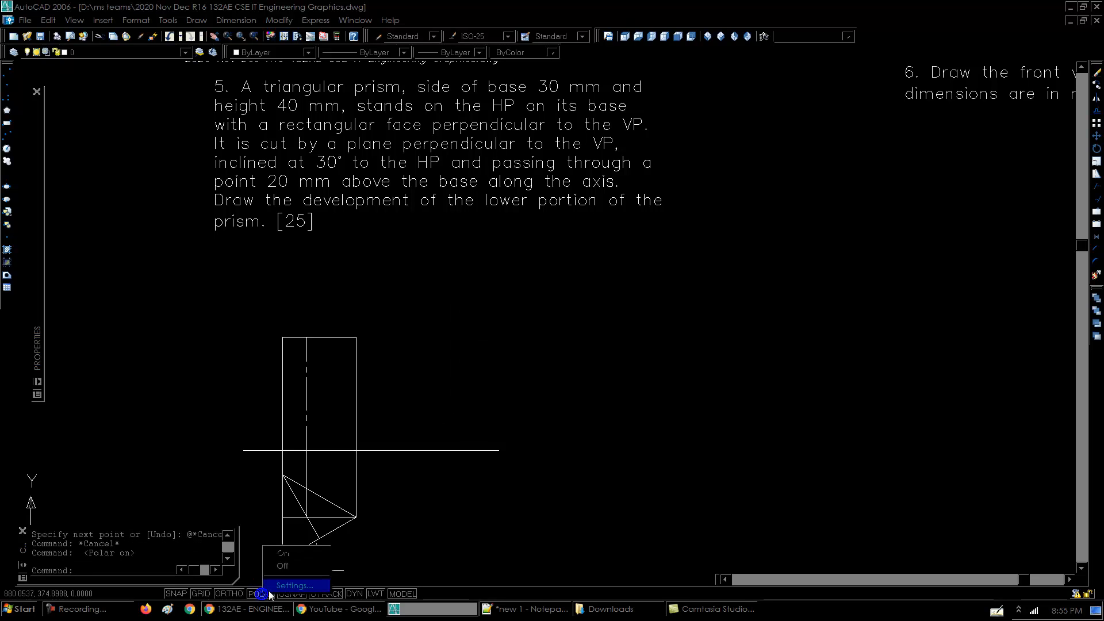
{"action": "left_click", "coordinate": [287, 587]}
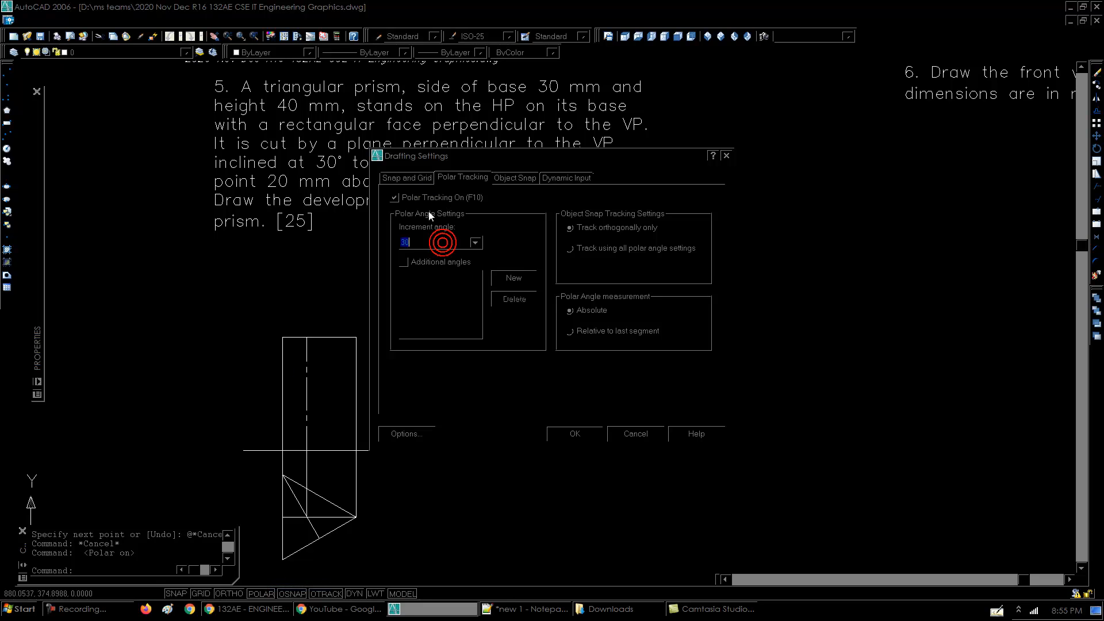
{"action": "left_click", "coordinate": [561, 433]}
{"action": "type", "text": "l"}
{"action": "key", "text": "Return"}
{"action": "left_click", "coordinate": [399, 419]}
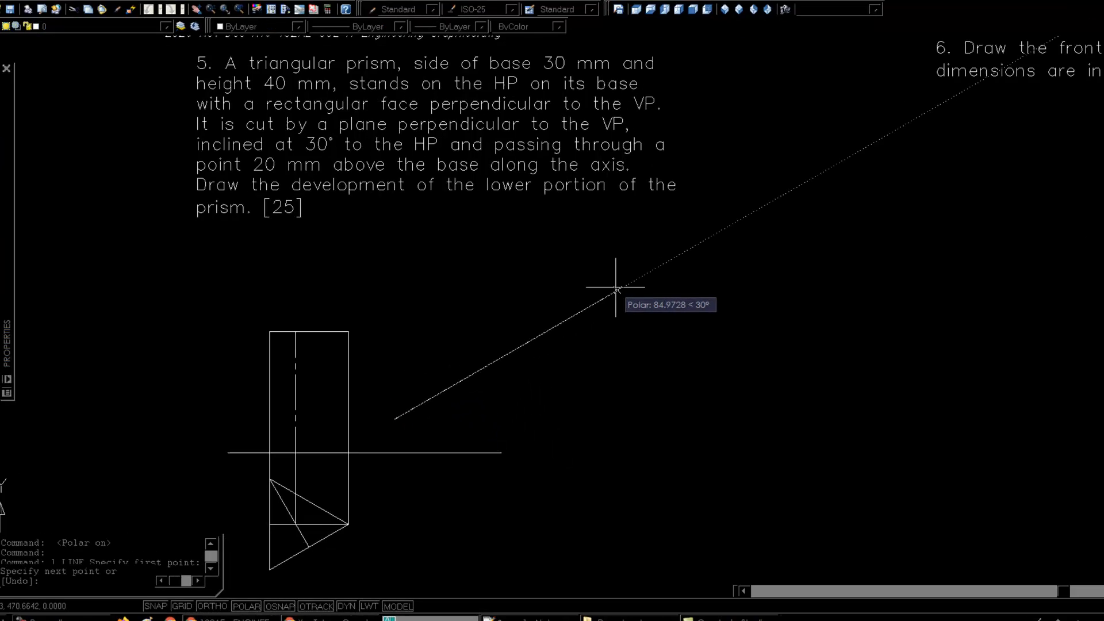
{"action": "left_click", "coordinate": [617, 289]}
{"action": "key", "text": "Return"}
- Move the inclined line by its midpoint onto the axis's base point on the XY line, then move it 20 mm straight up
{"action": "left_click", "coordinate": [599, 353]}
{"action": "left_click", "coordinate": [535, 288]}
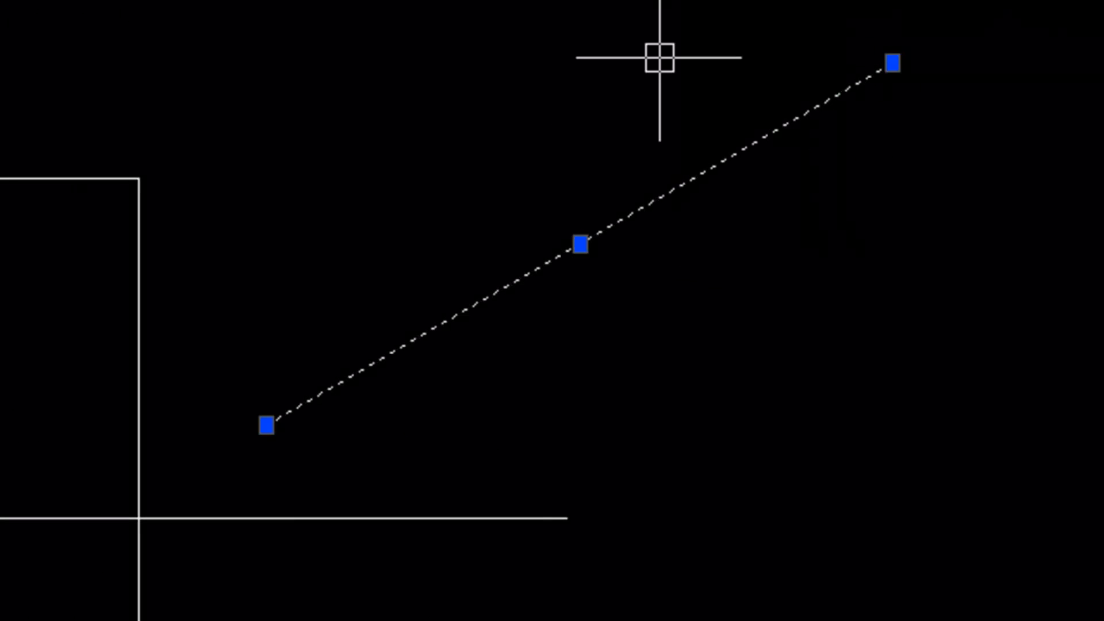
{"action": "left_click", "coordinate": [580, 244]}
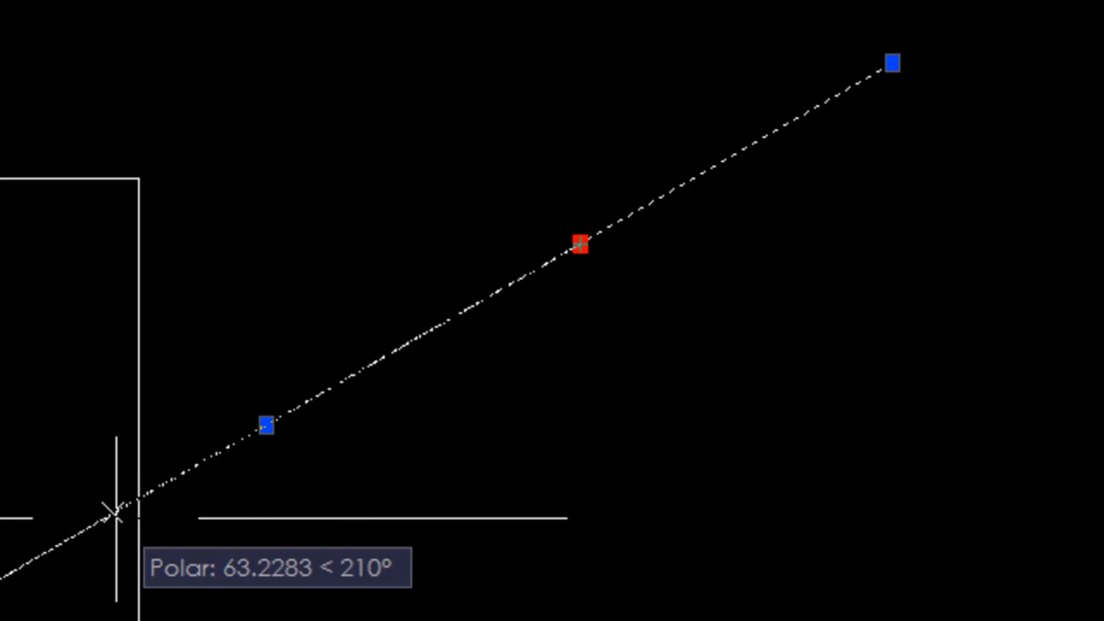
{"action": "left_click", "coordinate": [1, 516]}
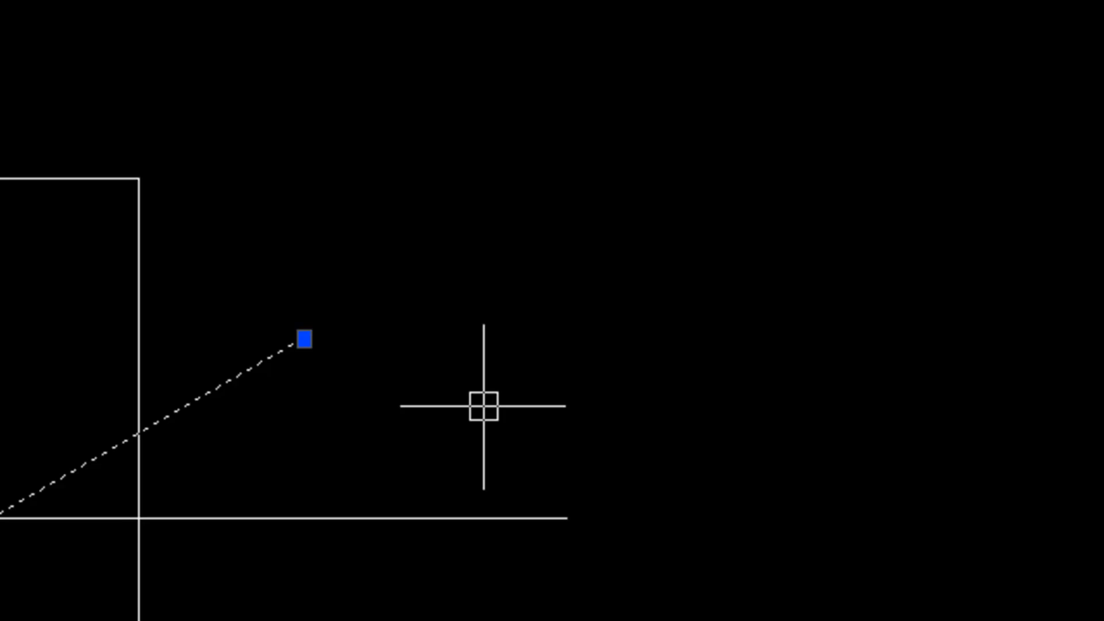
{"action": "type", "text": "m"}
{"action": "key", "text": "Return"}
{"action": "left_click", "coordinate": [513, 418]}
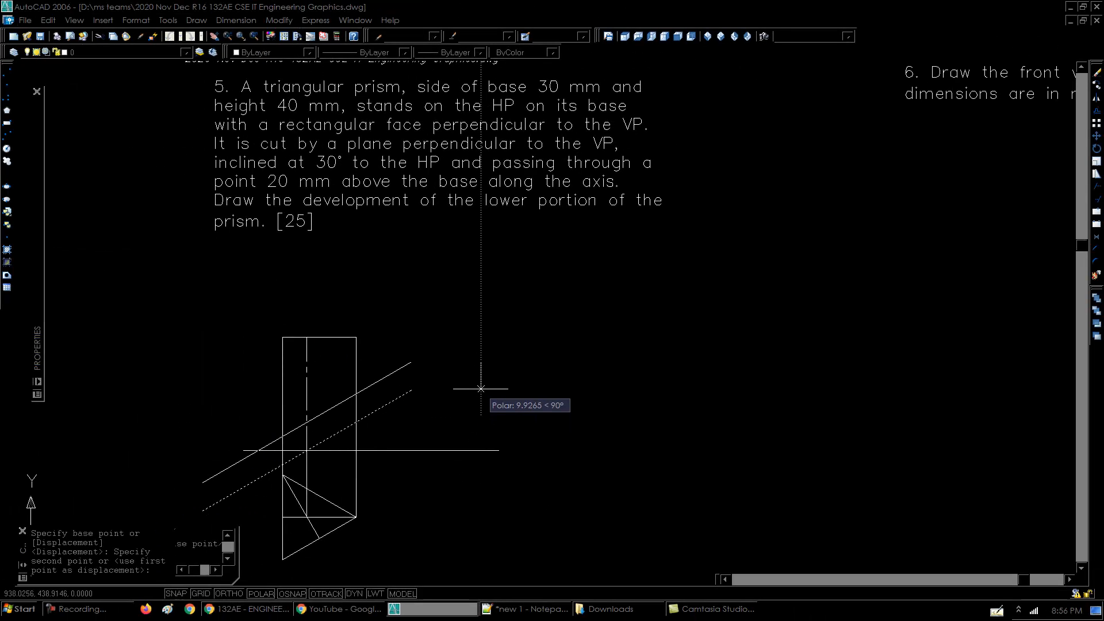
{"action": "type", "text": "20"}
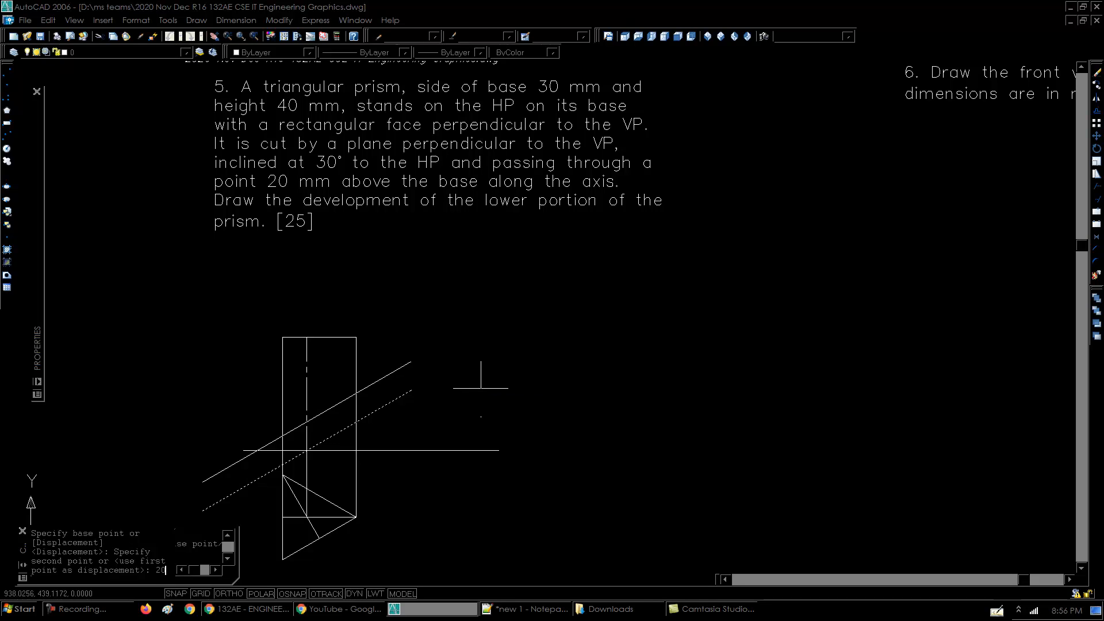
{"action": "key", "text": "Return"}
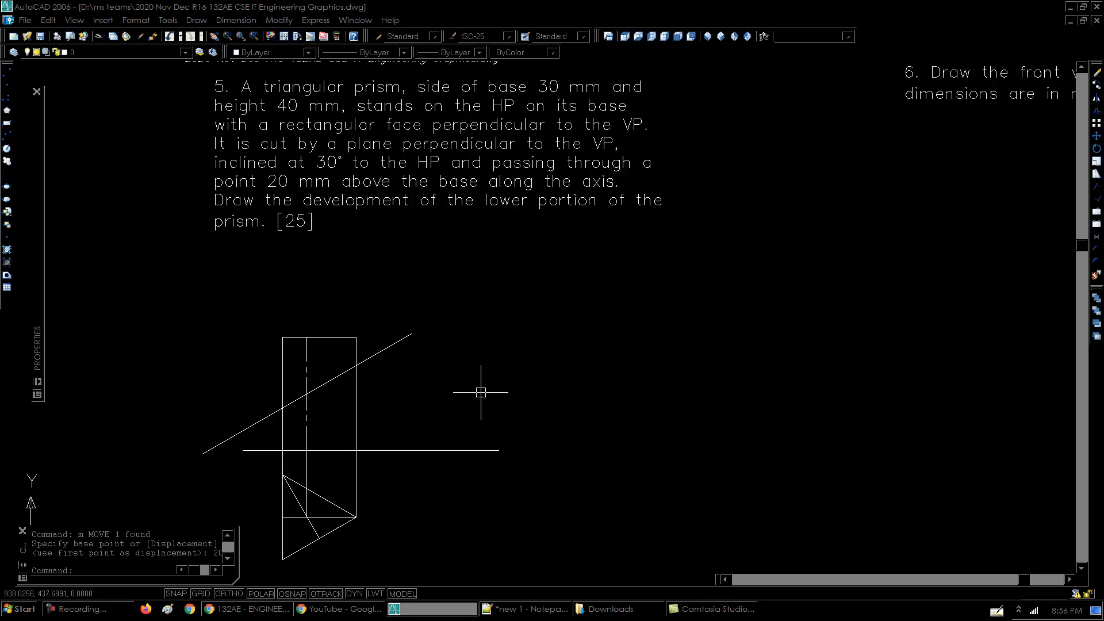
- Break the front view's left edge just above the cutting line and the cutting line just outside that edge, leaving small gaps
{"action": "type", "text": "br"}
{"action": "key", "text": "Return"}
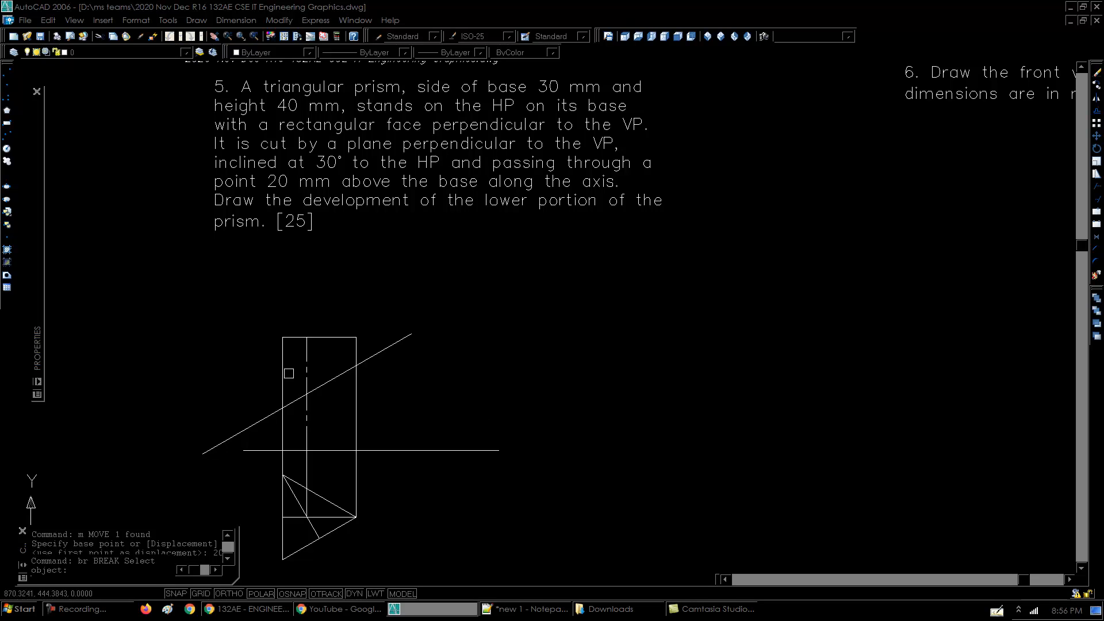
{"action": "left_click", "coordinate": [279, 397]}
{"action": "left_click", "coordinate": [280, 406]}
{"action": "key", "text": "space"}
{"action": "left_click", "coordinate": [273, 415]}
{"action": "left_click", "coordinate": [282, 408]}
- Break the front view's right edge just above the cutting line and the cutting line just outside that edge
{"action": "key", "text": "space"}
{"action": "left_click", "coordinate": [354, 356]}
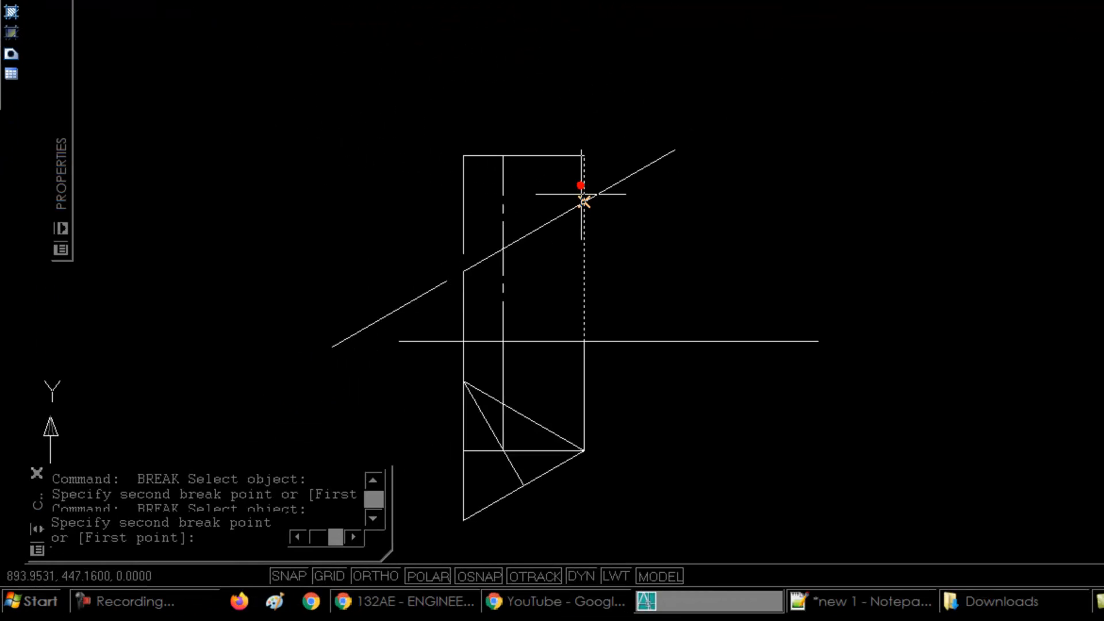
{"action": "left_click", "coordinate": [582, 194]}
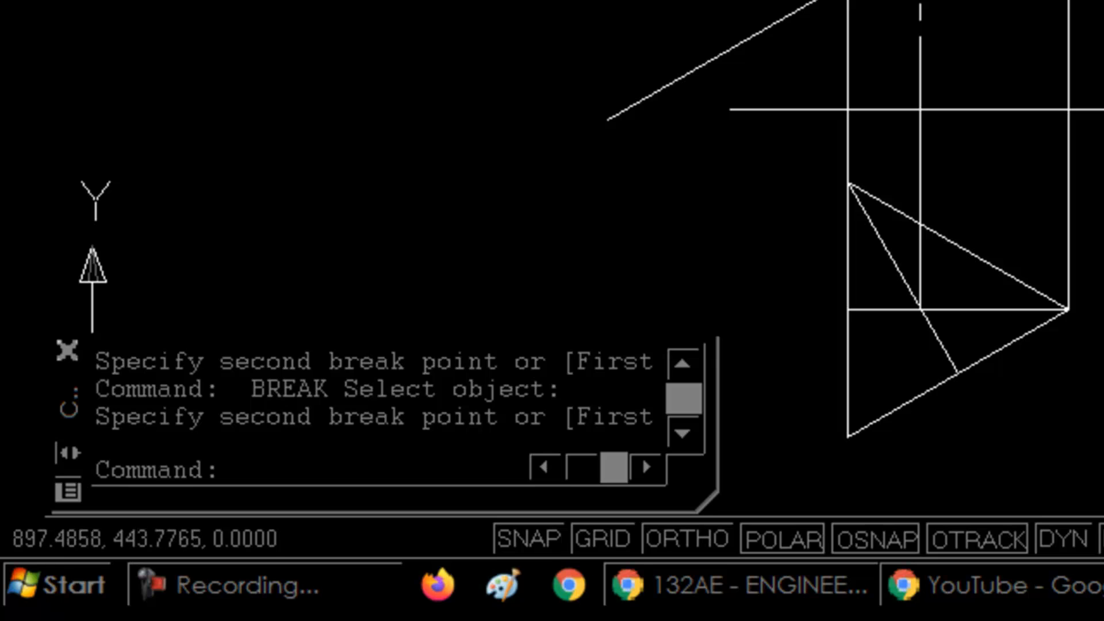
{"action": "key", "text": "Escape"}
{"action": "key", "text": "Escape"}
{"action": "key", "text": "Escape"}
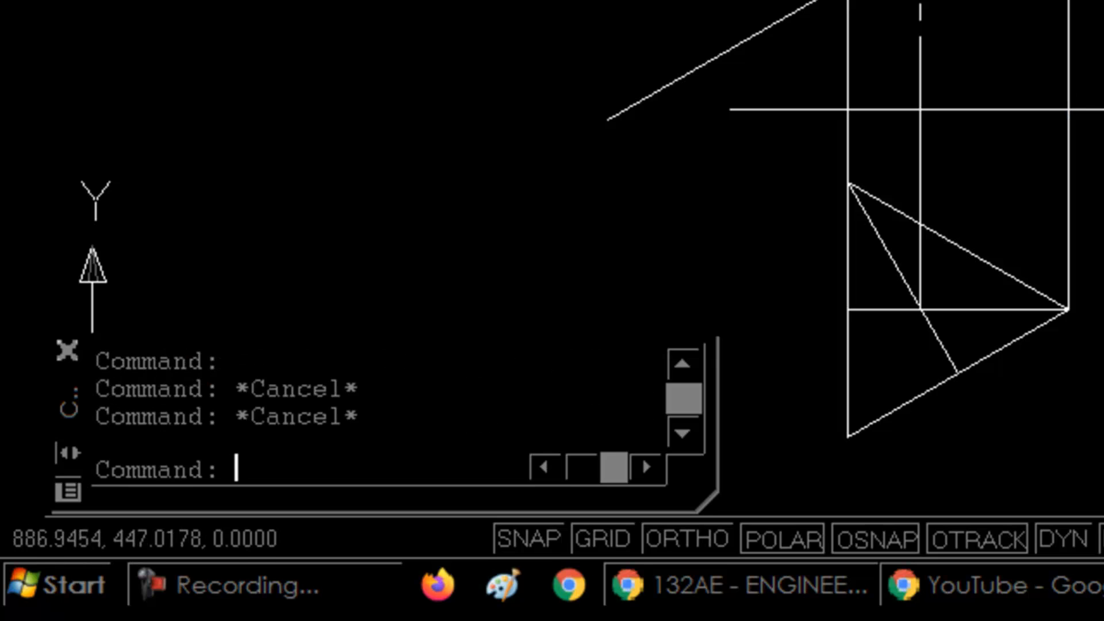
{"action": "key", "text": "Escape"}
{"action": "left_click", "coordinate": [1052, 1]}
{"action": "left_click", "coordinate": [1068, 1]}
{"action": "left_click", "coordinate": [1069, 2]}
{"action": "key", "text": "Escape"}
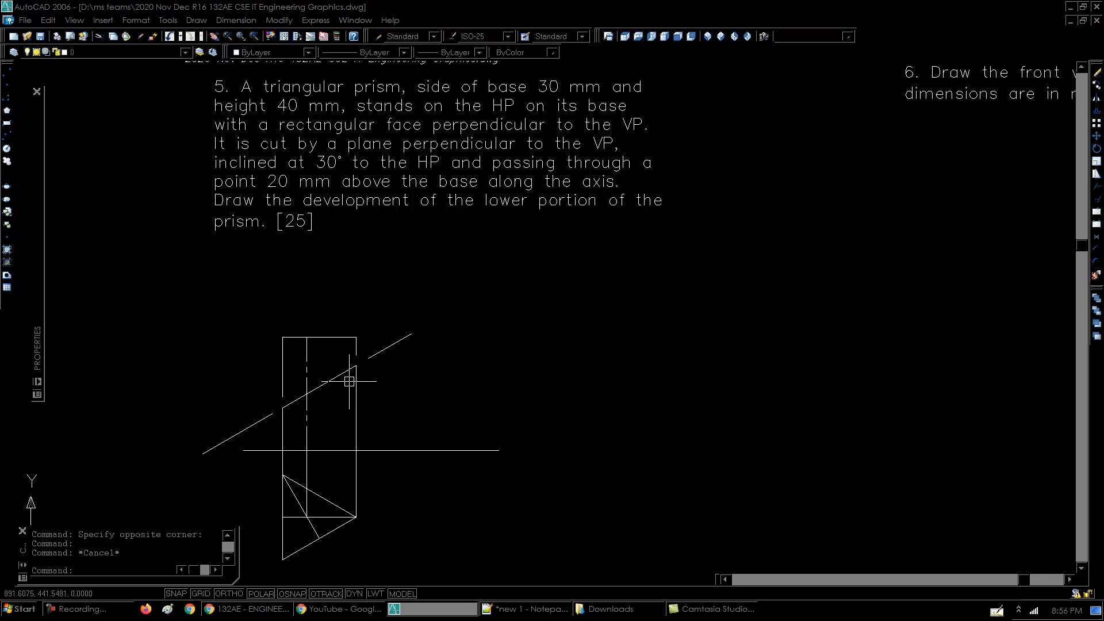
{"action": "middle_click_drag", "start_coordinate": [395, 419], "coordinate": [373, 410]}
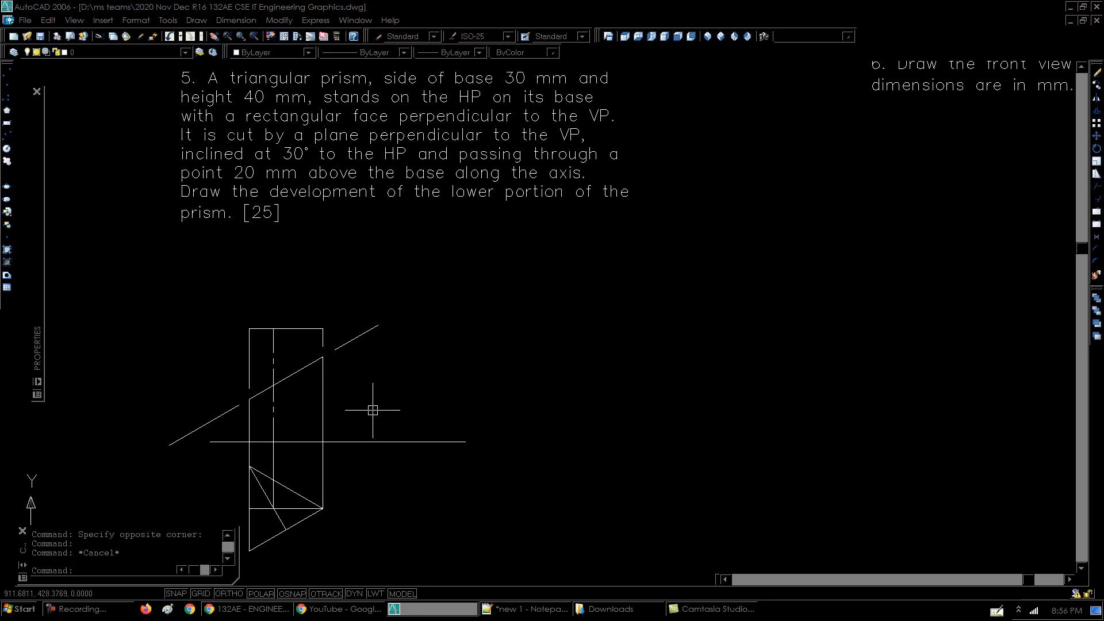
{"action": "left_click", "coordinate": [319, 508]}
{"action": "key", "text": "Escape"}
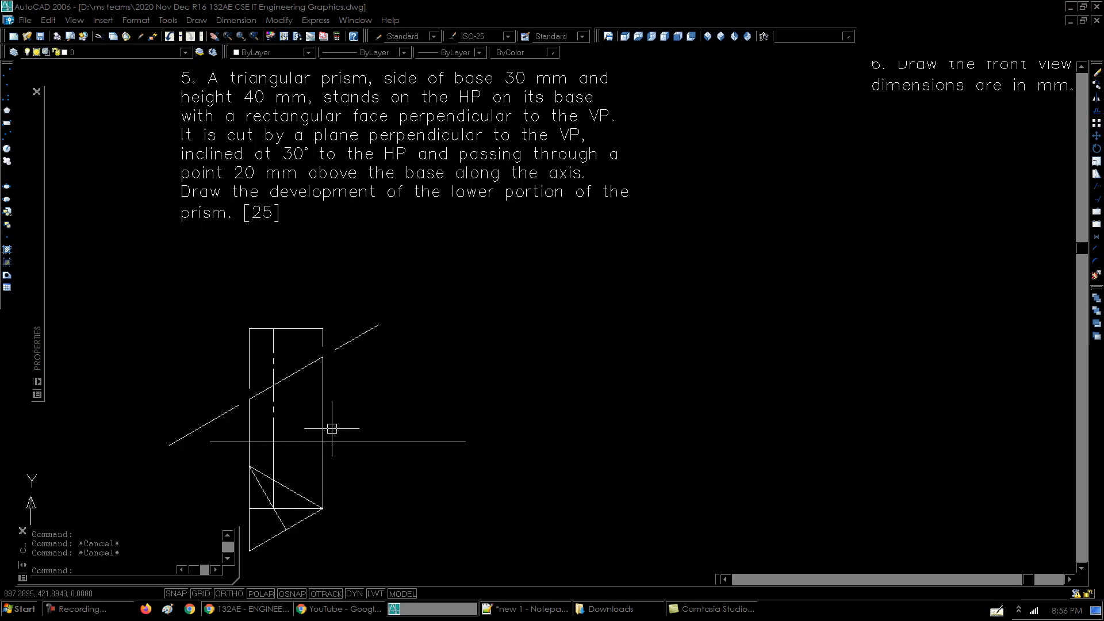
- Copy an existing point label into problem 5, place it beside the triangle's upper-left vertex and change its text to a
{"action": "middle_click_drag", "start_coordinate": [332, 429], "coordinate": [387, 388]}
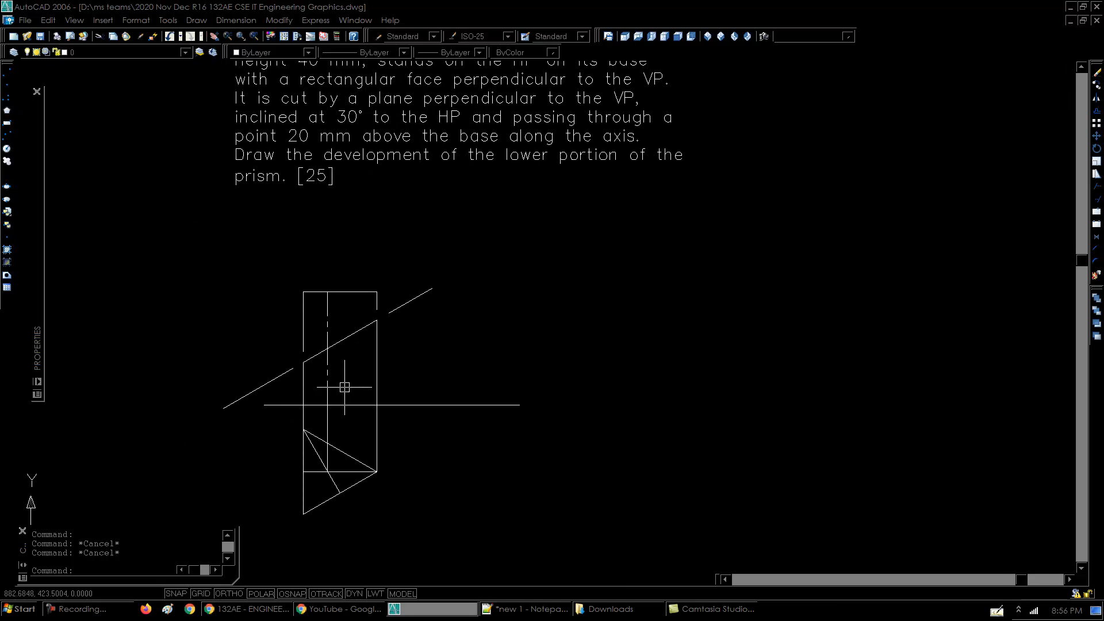
{"action": "scroll", "coordinate": [344, 387], "scroll_direction": "down", "scroll_amount": 4}
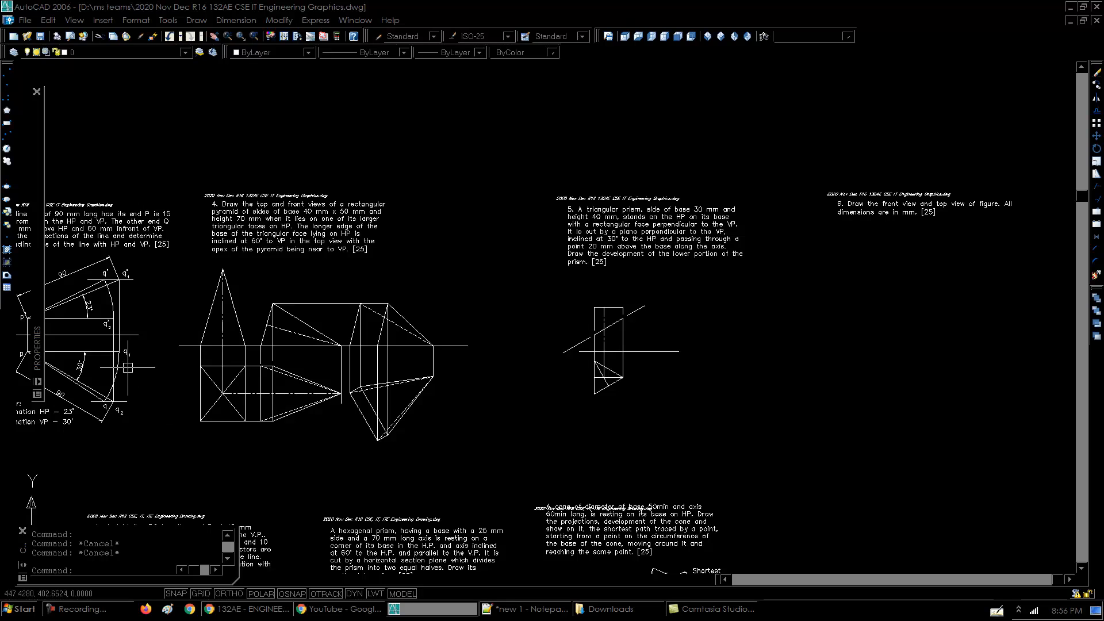
{"action": "scroll", "coordinate": [127, 368], "scroll_direction": "up", "scroll_amount": 4}
{"action": "key", "text": "ctrl+v"}
{"action": "scroll", "coordinate": [196, 423], "scroll_direction": "down", "scroll_amount": 5}
{"action": "scroll", "coordinate": [295, 430], "scroll_direction": "up", "scroll_amount": 8}
{"action": "left_click", "coordinate": [346, 330]}
{"action": "double_click", "coordinate": [351, 318]}
{"action": "left_click", "coordinate": [365, 399]}
{"action": "key", "text": "Escape"}
- Paste another copy of the label beside the triangle's lower-left vertex and change its text to b
{"action": "key", "text": "ctrl+v"}
{"action": "left_click", "coordinate": [347, 454]}
{"action": "double_click", "coordinate": [351, 442]}
{"action": "type", "text": "b"}
{"action": "left_click", "coordinate": [396, 484]}
{"action": "key", "text": "Escape"}
- Paste a label copy beside the triangle's right vertex, change its text to c and save the drawing
{"action": "key", "text": "ctrl+v"}
{"action": "left_click", "coordinate": [481, 395]}
{"action": "double_click", "coordinate": [486, 386]}
{"action": "type", "text": "c"}
{"action": "left_click", "coordinate": [488, 461]}
{"action": "key", "text": "Escape"}
{"action": "key", "text": "ctrl+s"}
{"action": "middle_click_drag", "start_coordinate": [514, 431], "coordinate": [438, 439]}
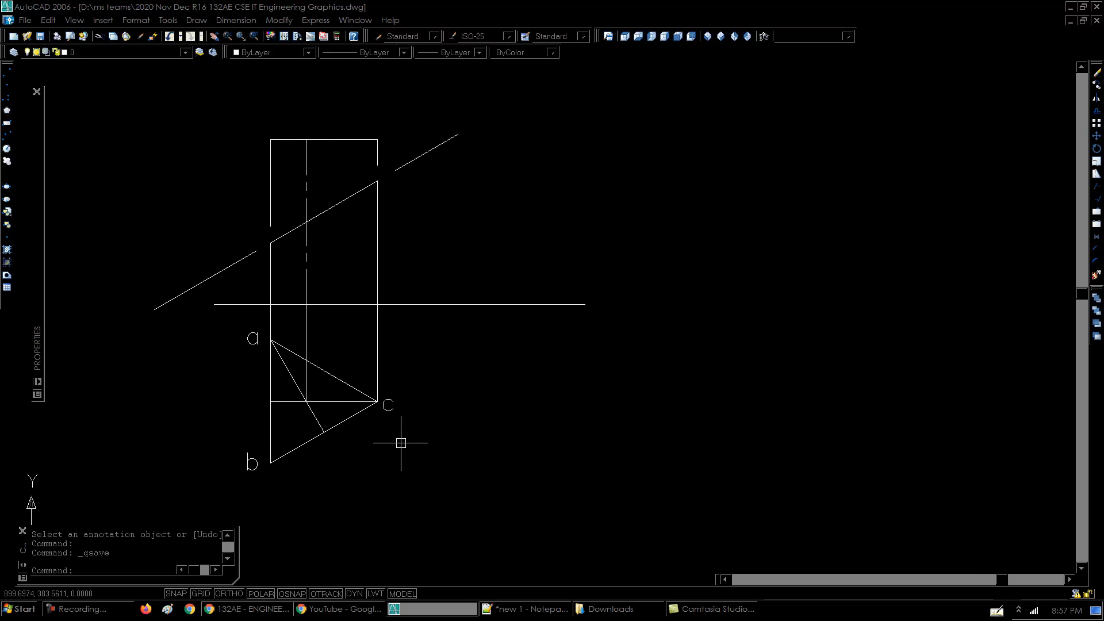
{"action": "middle_click_drag", "start_coordinate": [488, 405], "coordinate": [482, 407]}
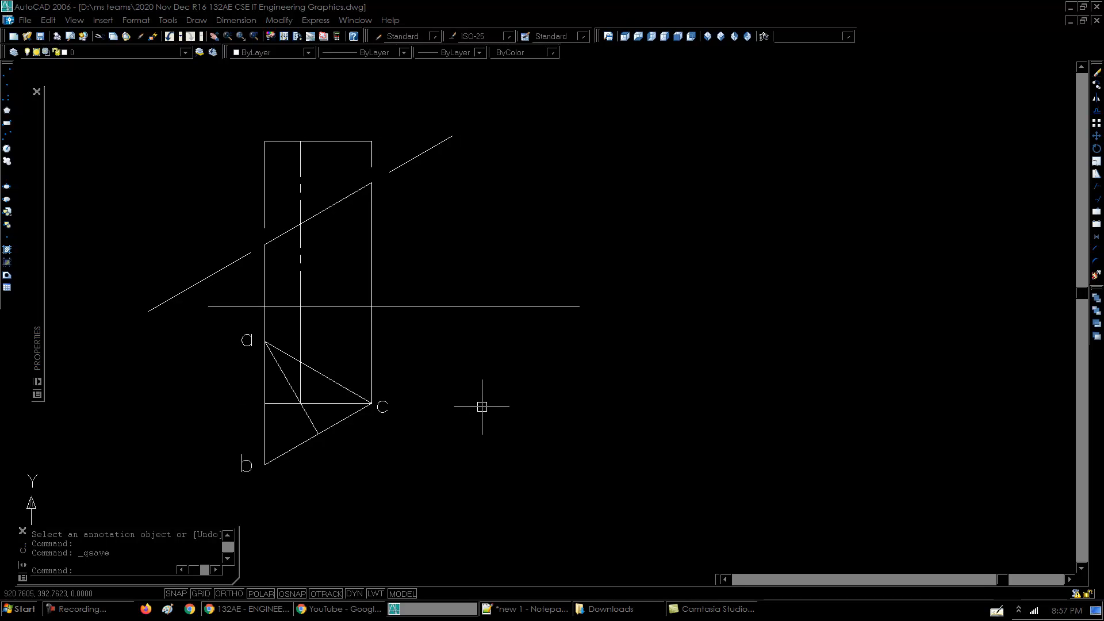
{"action": "type", "text": "l"}
{"action": "key", "text": "Return"}
{"action": "key", "text": "Escape"}
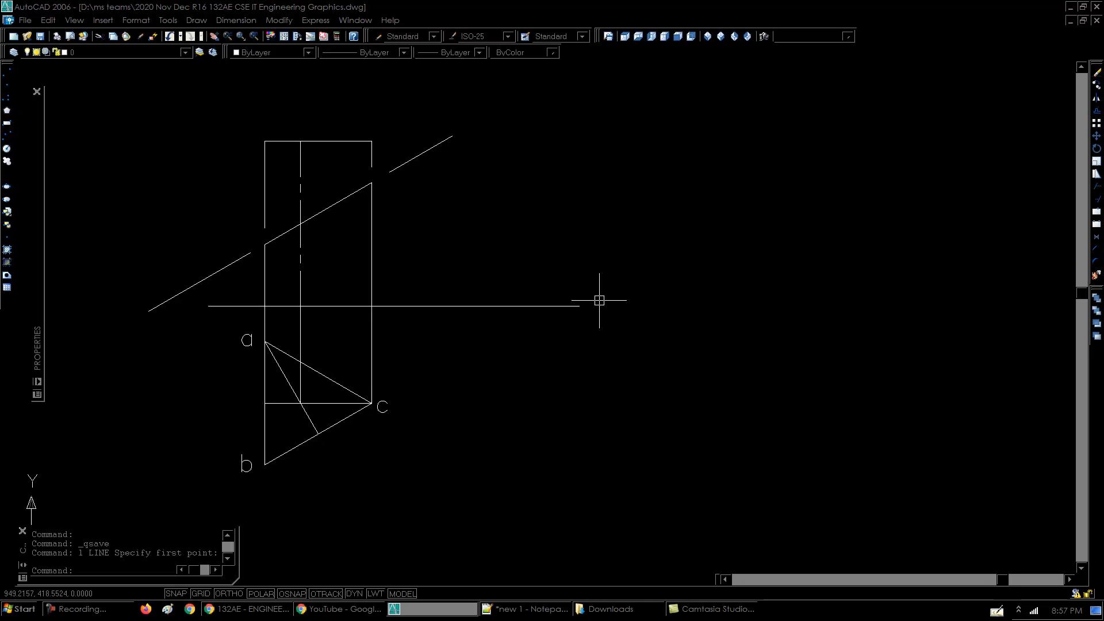
{"action": "key", "text": "Escape"}
{"action": "key", "text": "Escape"}
- Stretch the right end of the XY reference line back to just beyond the front view
{"action": "type", "text": "s"}
{"action": "key", "text": "space"}
{"action": "left_click", "coordinate": [640, 279]}
{"action": "left_click", "coordinate": [541, 360]}
{"action": "key", "text": "space"}
{"action": "left_click", "coordinate": [665, 350]}
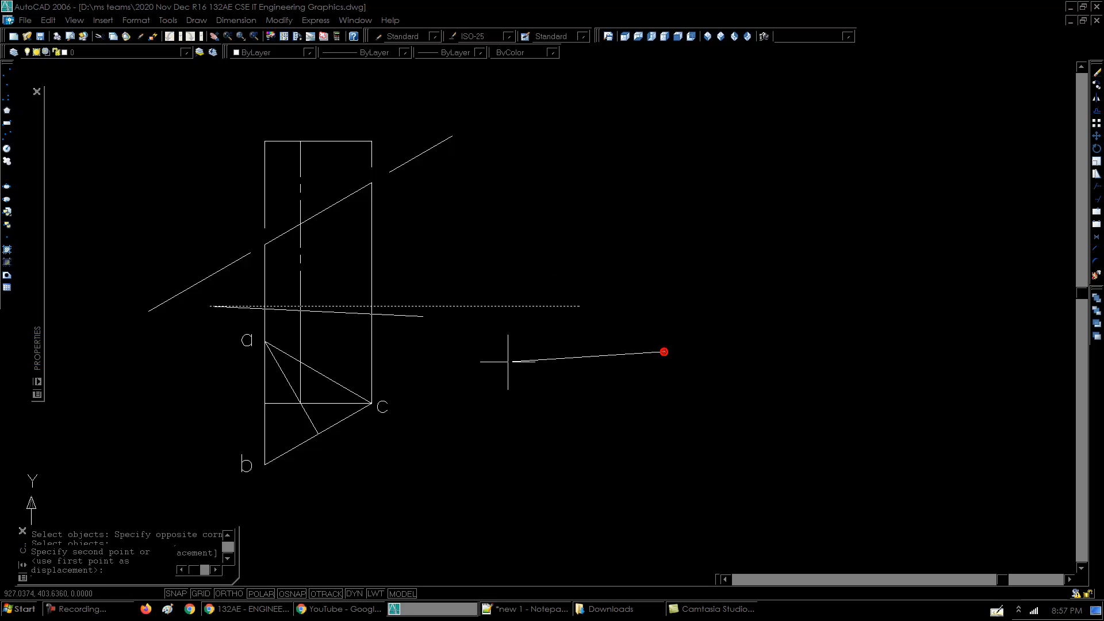
{"action": "left_click", "coordinate": [506, 347]}
- Offset the front view's right edge to the right, clear of the projections, as the first edge of the development
{"action": "type", "text": "o"}
{"action": "key", "text": "space"}
{"action": "key", "text": "space"}
{"action": "left_click", "coordinate": [371, 252]}
{"action": "left_click", "coordinate": [484, 257]}
{"action": "key", "text": "space"}
- Draw a horizontal base line to the right from the lower end of the development's first edge
{"action": "type", "text": "l"}
{"action": "key", "text": "space"}
{"action": "left_click", "coordinate": [483, 306]}
{"action": "left_click", "coordinate": [800, 306]}
{"action": "key", "text": "space"}
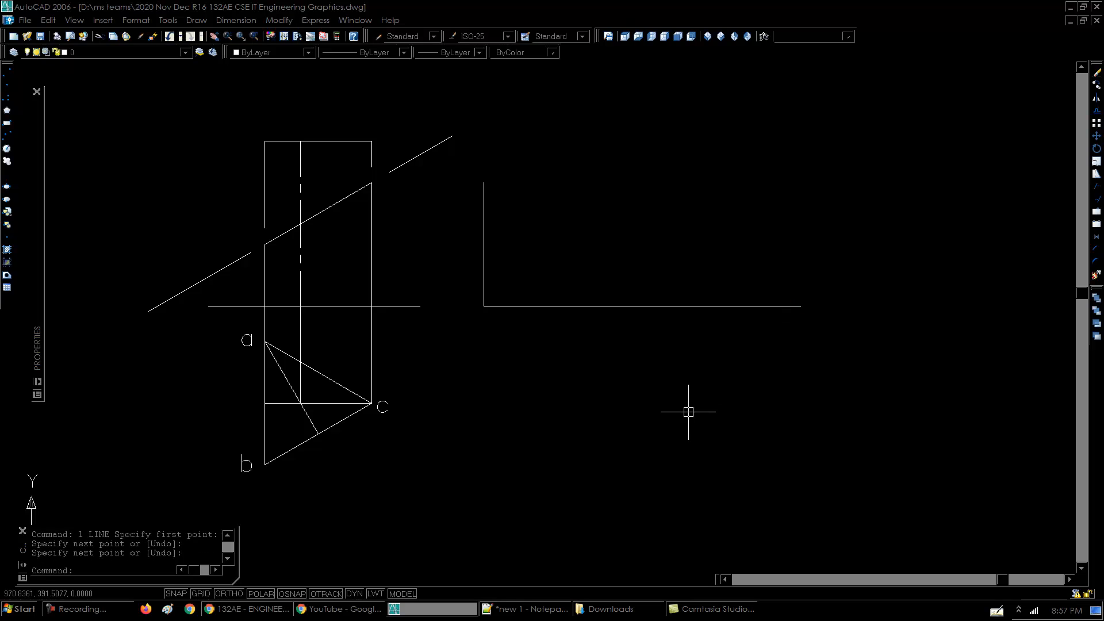
- Draw a circle centred at vertex a through vertex c and move its centre to the base line's left end
{"action": "type", "text": "c"}
{"action": "key", "text": "space"}
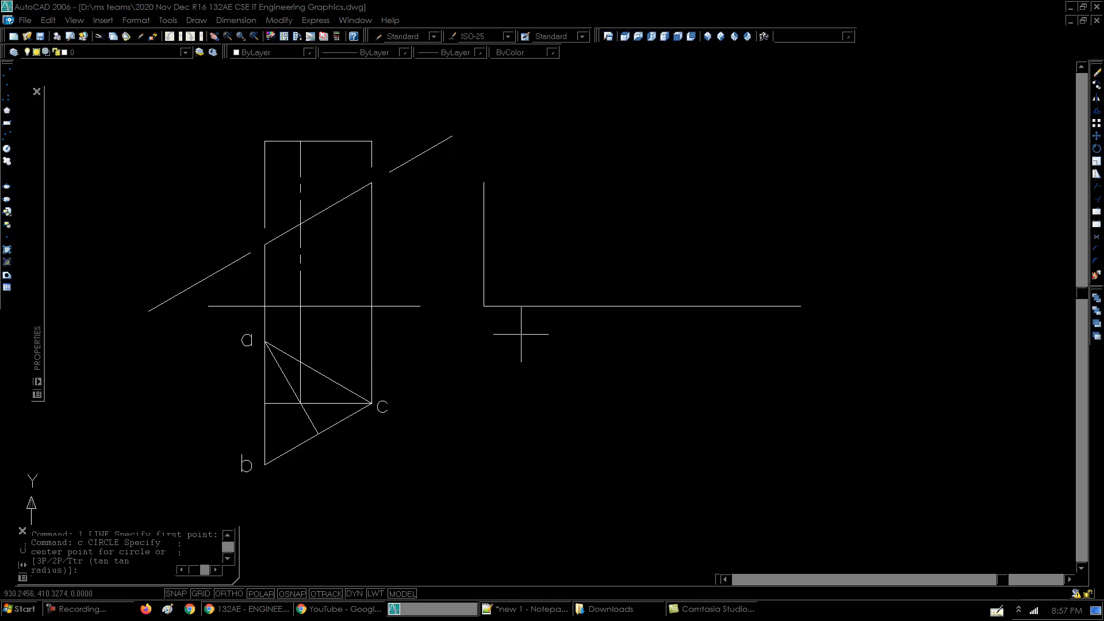
{"action": "left_click", "coordinate": [264, 341]}
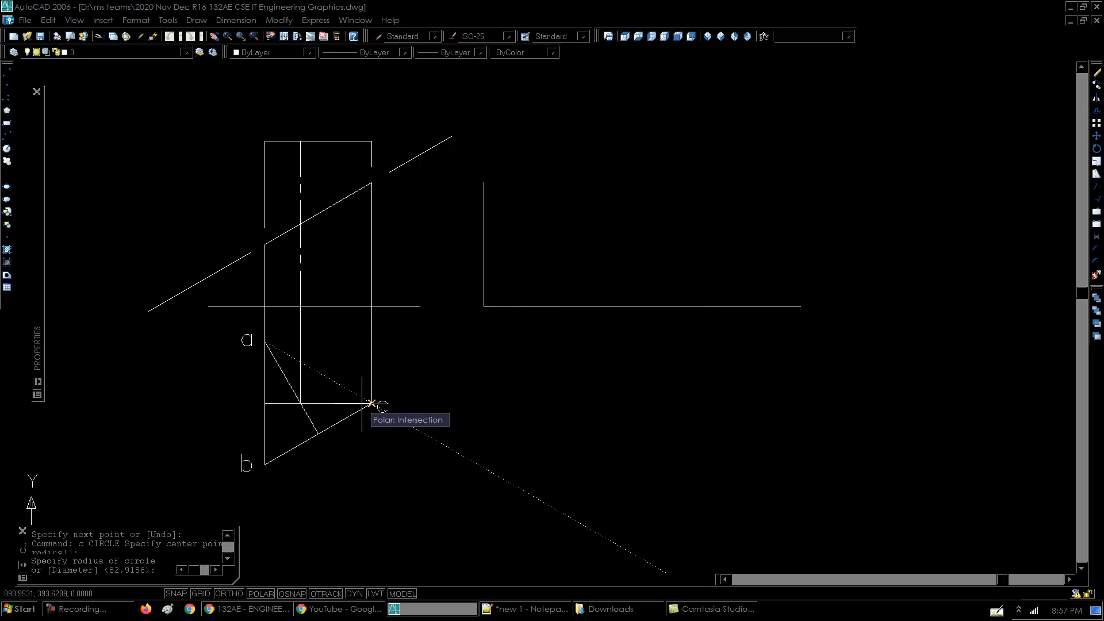
{"action": "left_click", "coordinate": [372, 404]}
{"action": "left_click", "coordinate": [387, 355]}
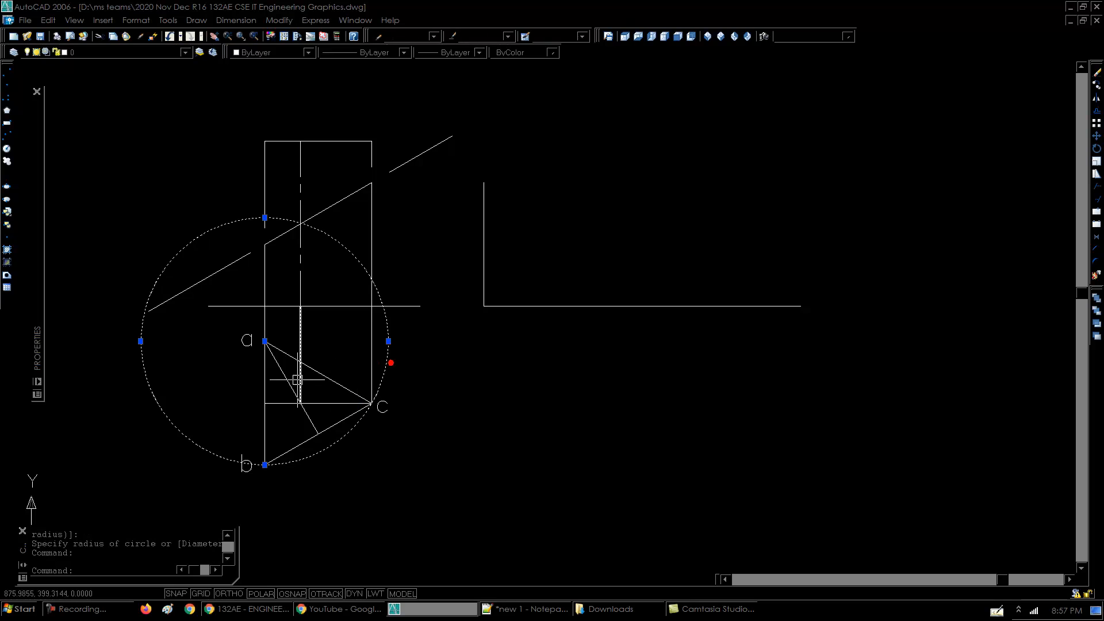
{"action": "left_click", "coordinate": [265, 341]}
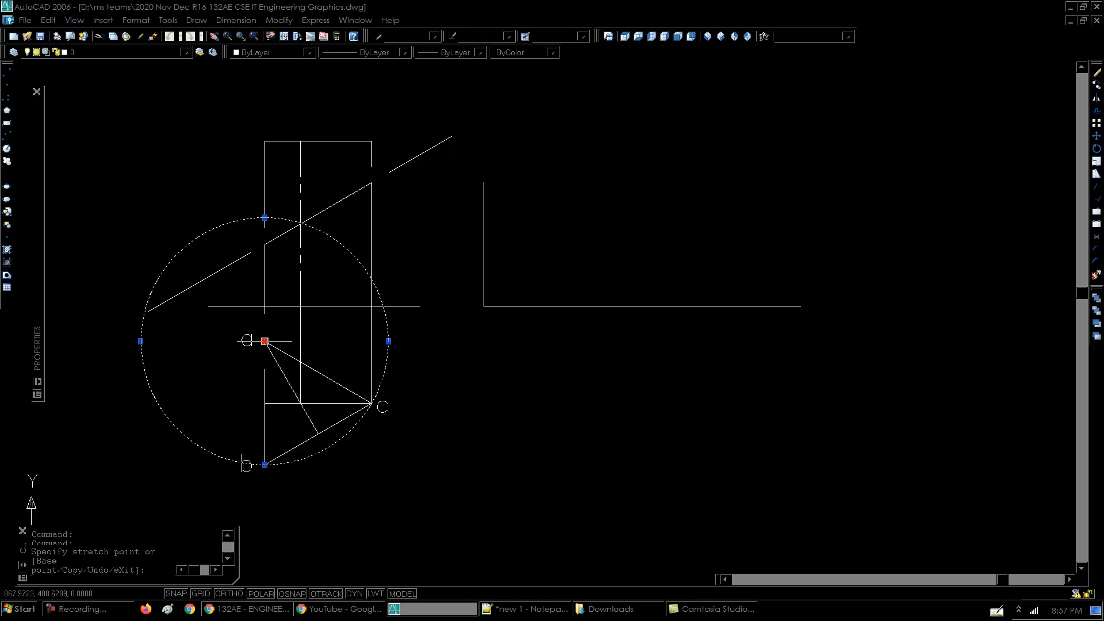
{"action": "left_click", "coordinate": [483, 306]}
{"action": "key", "text": "Escape"}
- Place a point where the circle's right side crosses the base line
{"action": "type", "text": "po"}
{"action": "key", "text": "Return"}
{"action": "left_click", "coordinate": [607, 306]}
{"action": "key", "text": "Escape"}
- Move the circle's centre onto the new point and place a second point at its far crossing with the base line
{"action": "left_click", "coordinate": [607, 304]}
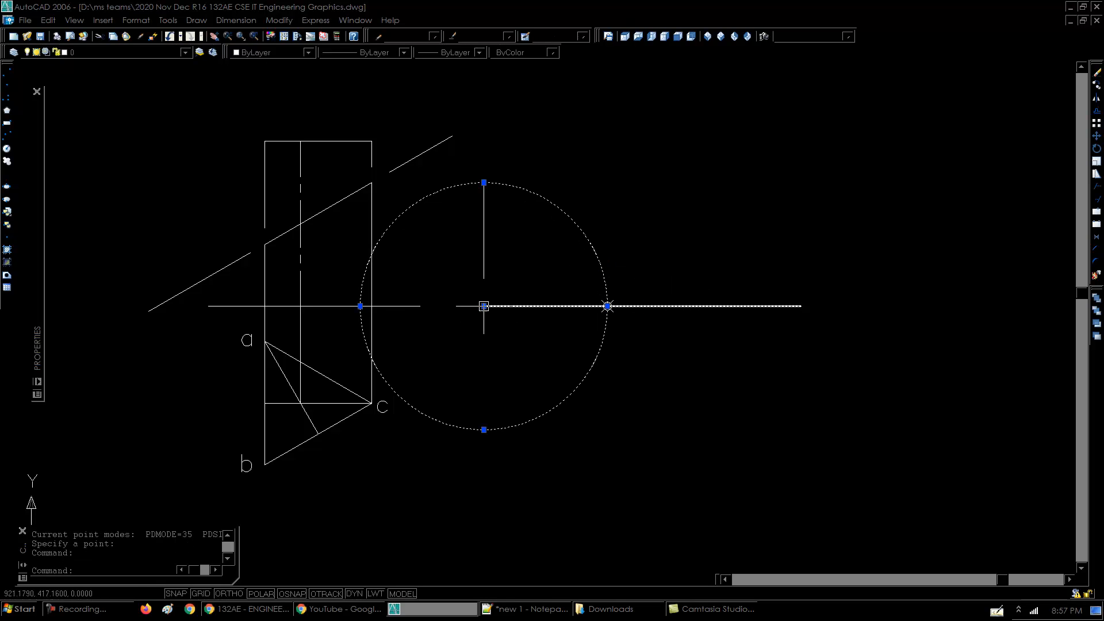
{"action": "left_click", "coordinate": [484, 306]}
{"action": "left_click", "coordinate": [607, 306]}
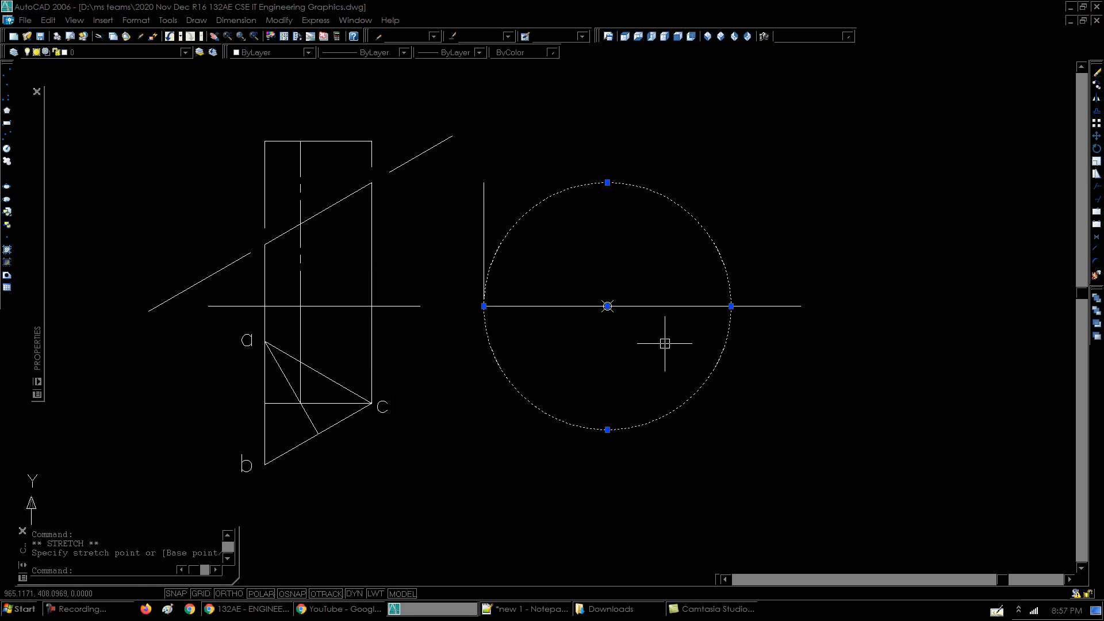
{"action": "key", "text": "Escape"}
{"action": "type", "text": "po"}
{"action": "key", "text": "Return"}
{"action": "left_click", "coordinate": [731, 306]}
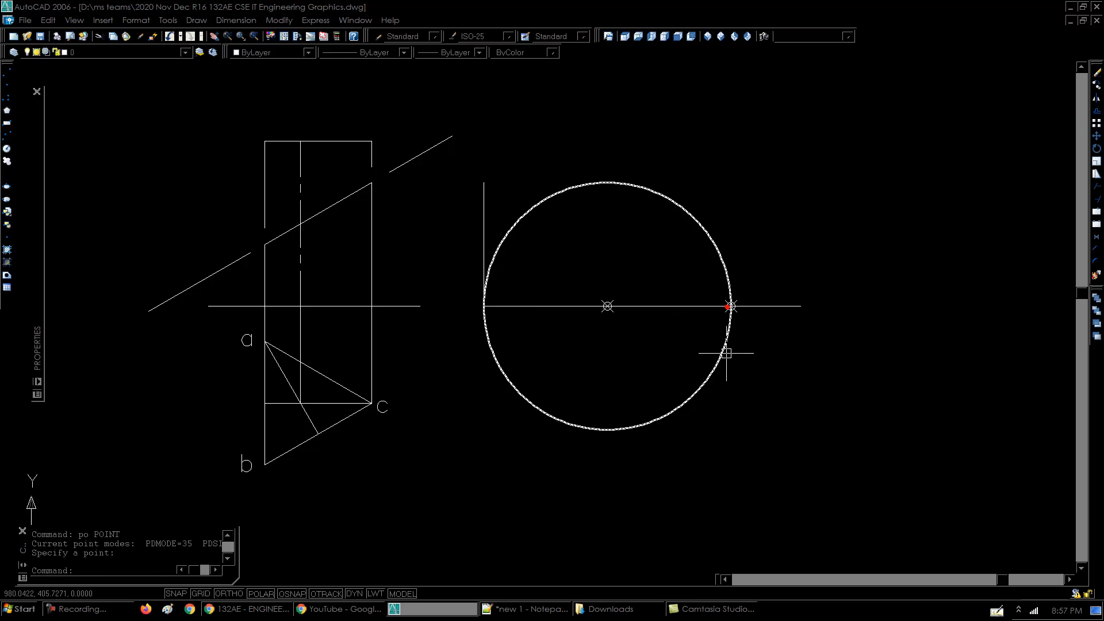
- Move the circle's centre onto the second division point on the base line
{"action": "left_click", "coordinate": [723, 260]}
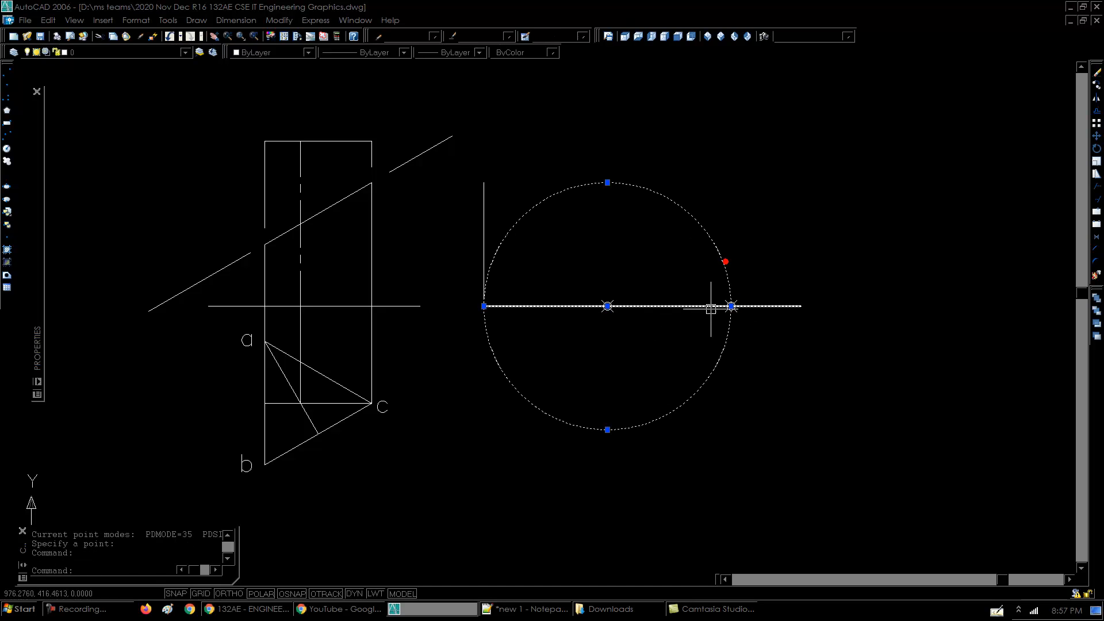
{"action": "left_click", "coordinate": [607, 306]}
{"action": "left_click", "coordinate": [731, 306]}
- Extend the base line's right end to the circle
{"action": "type", "text": "ex"}
{"action": "key", "text": "Return"}
{"action": "key", "text": "Return"}
{"action": "left_click", "coordinate": [823, 324]}
{"action": "left_click", "coordinate": [765, 264]}
{"action": "key", "text": "Escape"}
{"action": "key", "text": "Escape"}
{"action": "type", "text": "ex"}
{"action": "key", "text": "Return"}
{"action": "key", "text": "Return"}
{"action": "left_click", "coordinate": [802, 344]}
{"action": "left_click", "coordinate": [757, 269]}
{"action": "key", "text": "Return"}
- Erase the circle used for stepping off the side lengths
{"action": "left_click", "coordinate": [860, 333]}
{"action": "left_click", "coordinate": [825, 371]}
{"action": "type", "text": "e"}
{"action": "key", "text": "Return"}
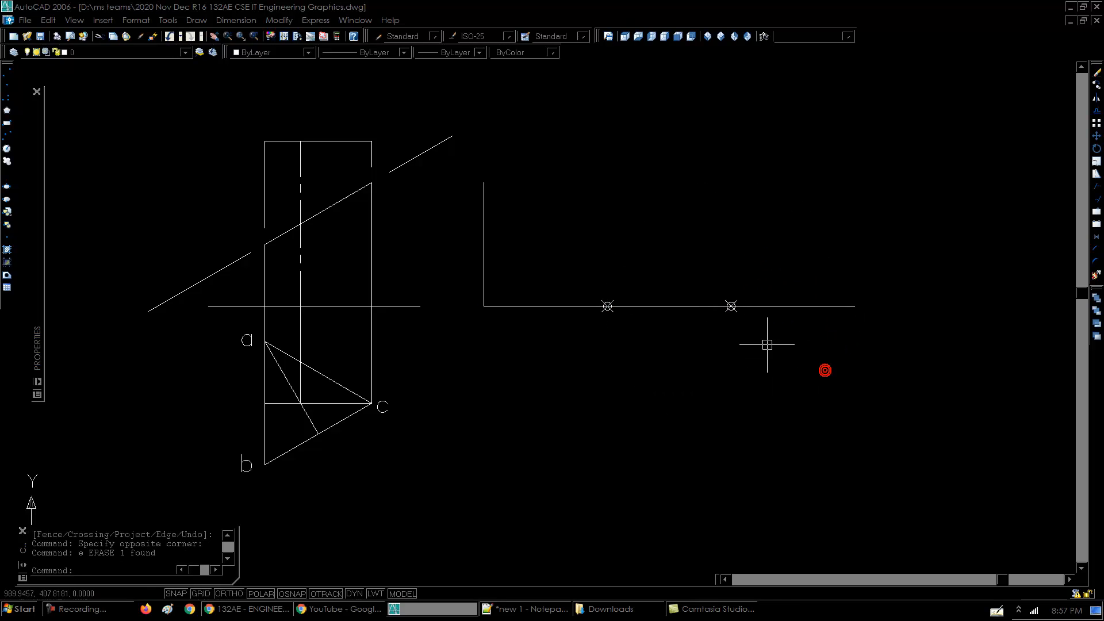
- Paste a copy of label a below the base line's left end and change its text to A
{"action": "middle_click_drag", "start_coordinate": [591, 335], "coordinate": [593, 365]}
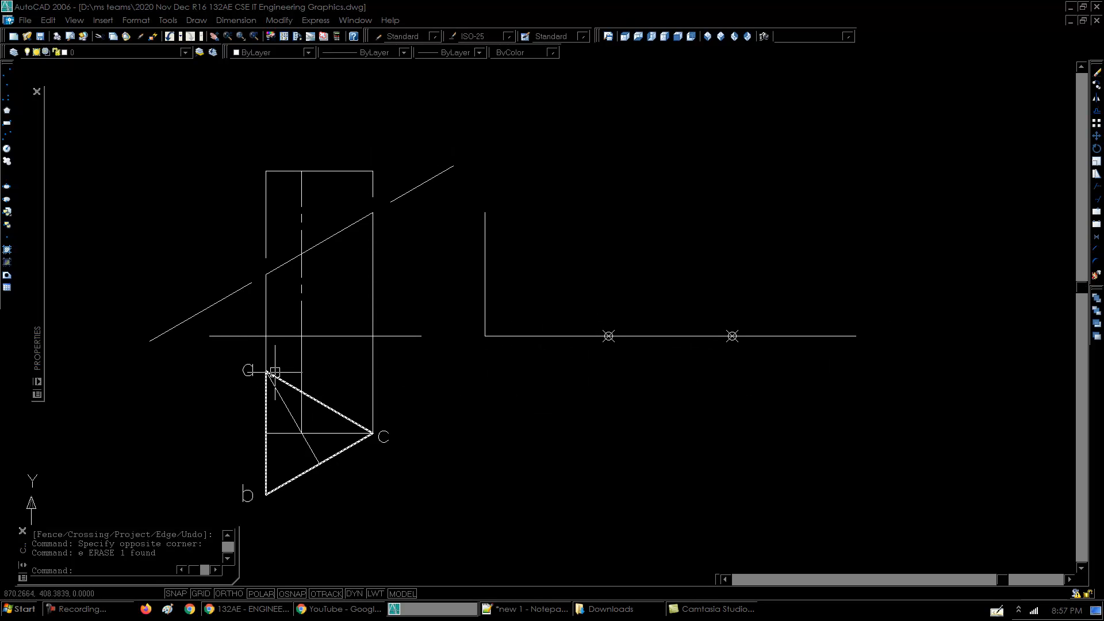
{"action": "left_click", "coordinate": [246, 370]}
{"action": "key", "text": "ctrl+c"}
{"action": "key", "text": "ctrl+v"}
{"action": "left_click", "coordinate": [483, 357]}
{"action": "double_click", "coordinate": [486, 356]}
{"action": "type", "text": "A"}
{"action": "key", "text": "Return"}
{"action": "key", "text": "Return"}
{"action": "key", "text": "ctrl+v"}
{"action": "key", "text": "Escape"}
{"action": "left_click", "coordinate": [486, 354]}
{"action": "type", "text": "m"}
{"action": "key", "text": "Return"}
{"action": "left_click", "coordinate": [484, 336]}
{"action": "key", "text": "Escape"}
- Copy label A below both division points and below the base line's right end
{"action": "type", "text": "co"}
{"action": "key", "text": "Return"}
{"action": "left_click", "coordinate": [485, 335]}
{"action": "left_click", "coordinate": [615, 335]}
{"action": "left_click", "coordinate": [734, 335]}
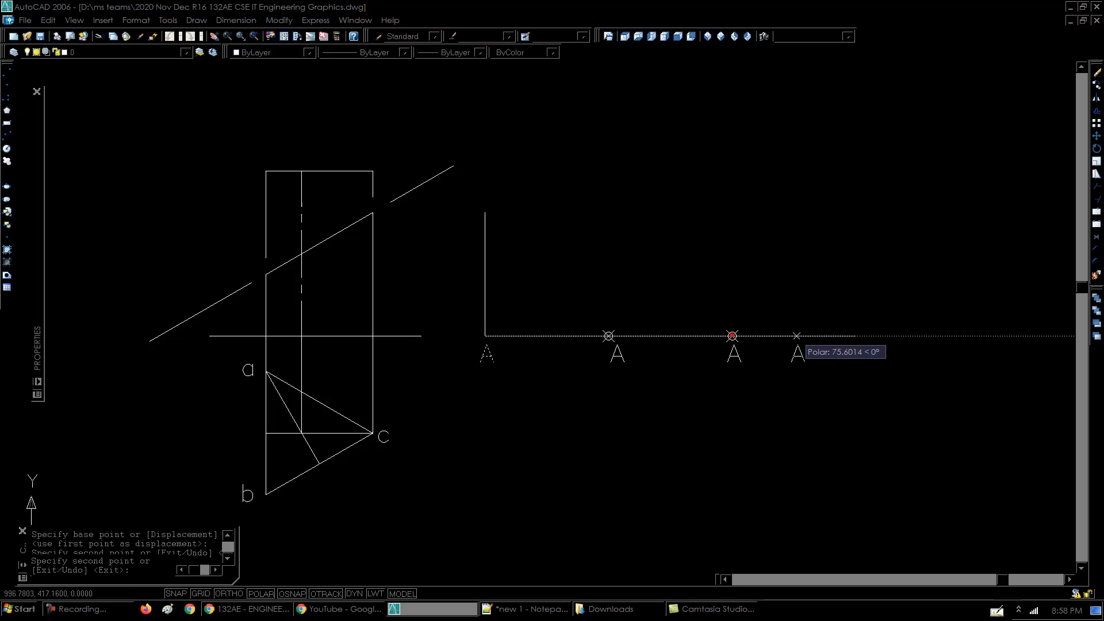
{"action": "left_click", "coordinate": [855, 336]}
{"action": "key", "text": "Return"}
- Change the labels below the two division points to B and C, and save the drawing
{"action": "double_click", "coordinate": [627, 355]}
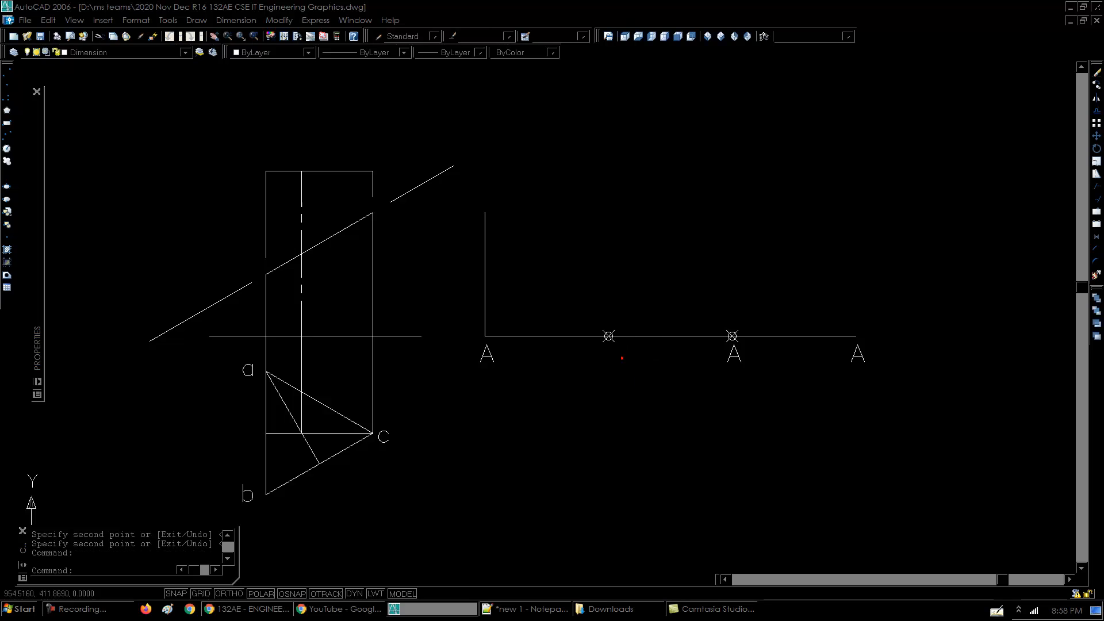
{"action": "type", "text": "B"}
{"action": "key", "text": "Return"}
{"action": "left_click", "coordinate": [734, 356]}
{"action": "type", "text": "C"}
{"action": "key", "text": "Return"}
{"action": "key", "text": "Return"}
{"action": "key", "text": "ctrl+s"}
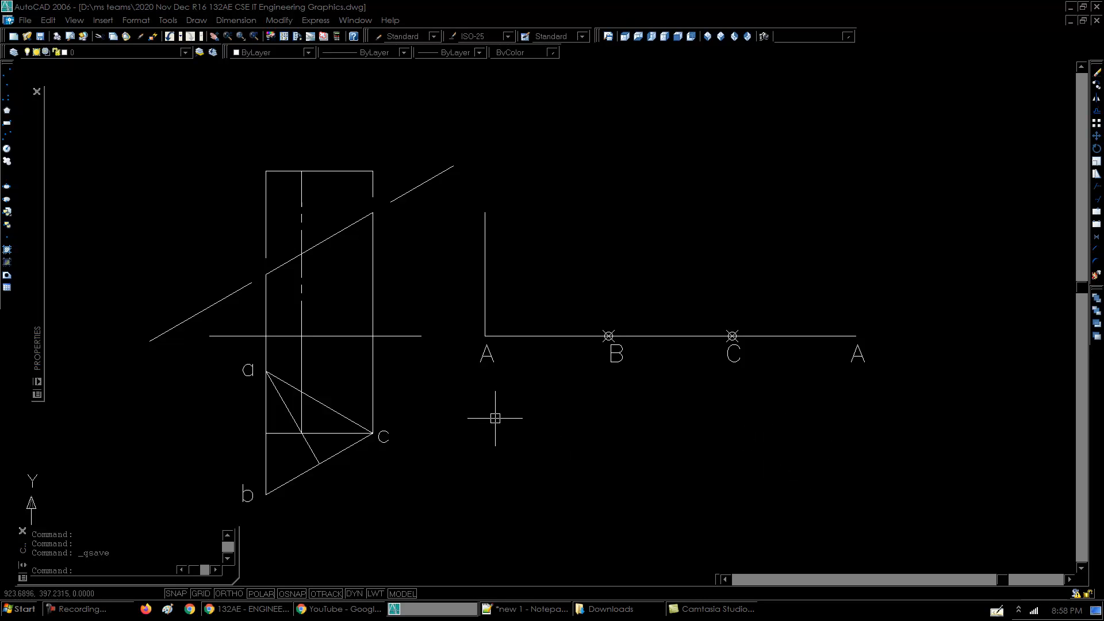
- Draw a horizontal line from the front view's top right corner to just past the base line's right end
{"action": "type", "text": "l"}
{"action": "key", "text": "Return"}
{"action": "left_click", "coordinate": [373, 171]}
{"action": "left_click", "coordinate": [877, 171]}
{"action": "key", "text": "Return"}
- Draw a vertical line from the base line's right end up to the horizontal top line
{"action": "key", "text": "Return"}
{"action": "left_click", "coordinate": [857, 334]}
{"action": "left_click", "coordinate": [855, 171]}
{"action": "key", "text": "Return"}
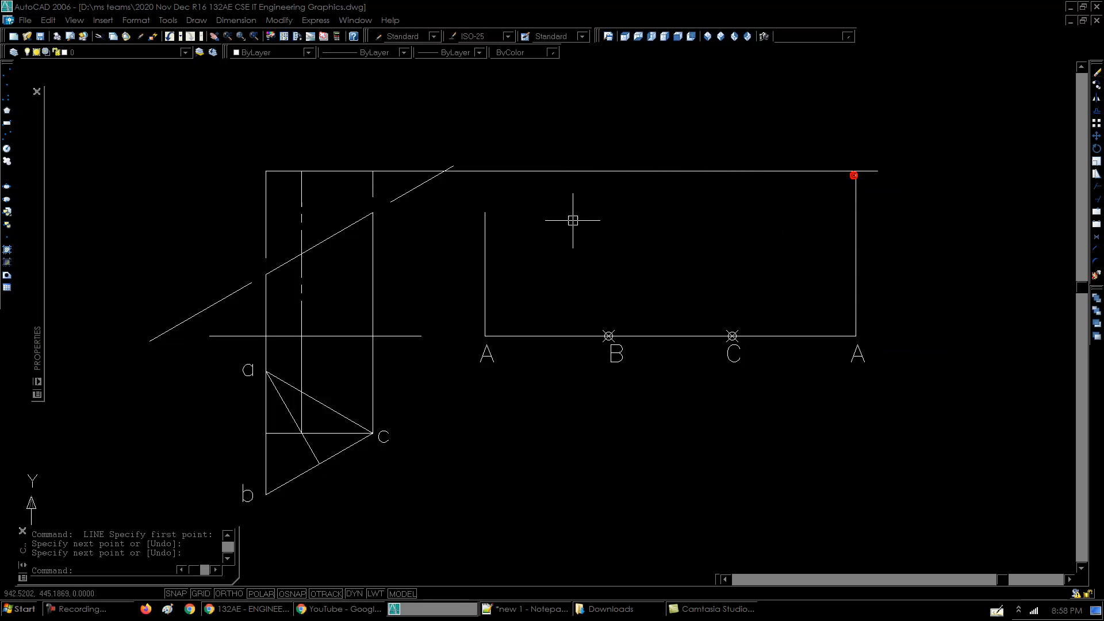
- Extend the development's left edge up to the top line and trim the top line's overhang beyond the right edge
{"action": "type", "text": "ex"}
{"action": "key", "text": "Return"}
{"action": "key", "text": "Return"}
{"action": "left_click", "coordinate": [908, 196]}
{"action": "left_click", "coordinate": [870, 146]}
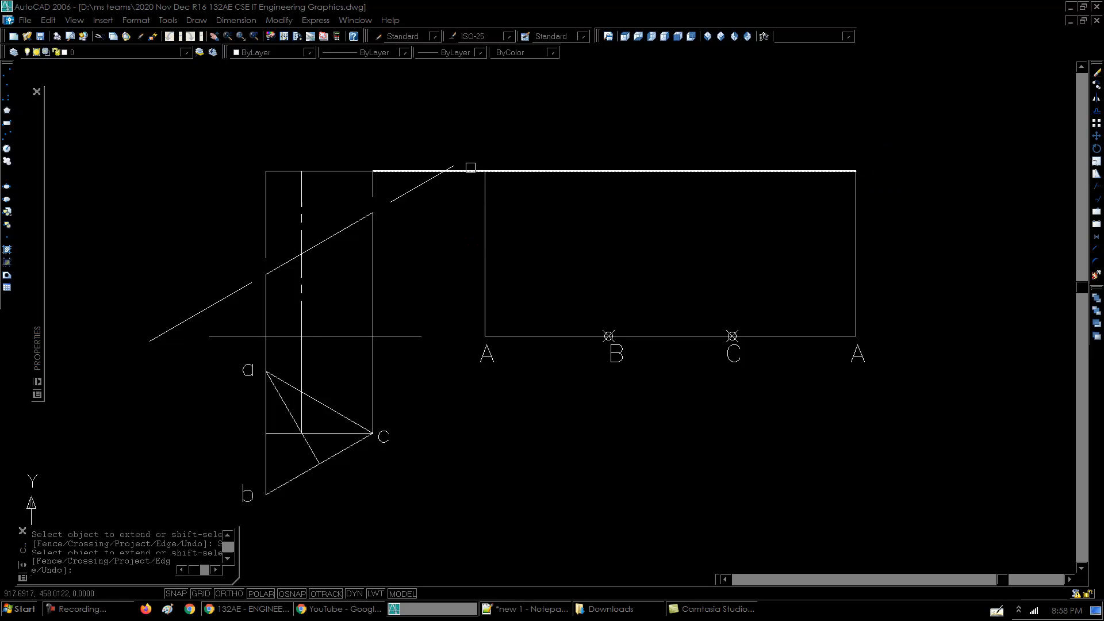
{"action": "key", "text": "Return"}
- Break the top line just outside the development's left edge
{"action": "type", "text": "br"}
{"action": "key", "text": "Return"}
{"action": "left_click", "coordinate": [483, 171]}
{"action": "left_click", "coordinate": [484, 171]}
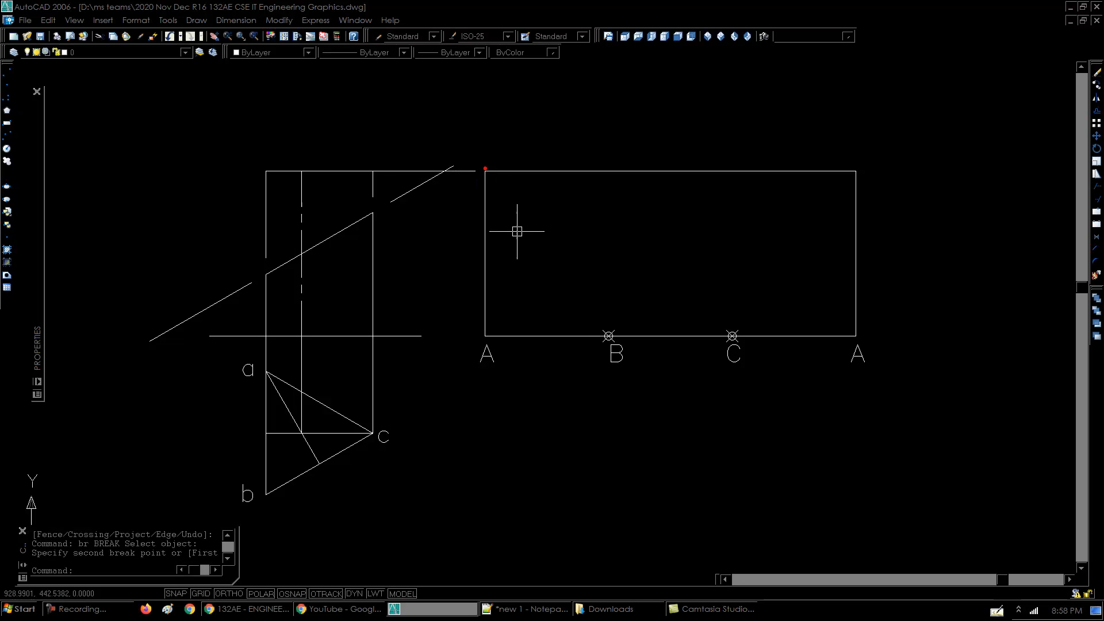
- Offset the development's left edge through division points B and C
{"action": "type", "text": "o"}
{"action": "key", "text": "Return"}
{"action": "key", "text": "Return"}
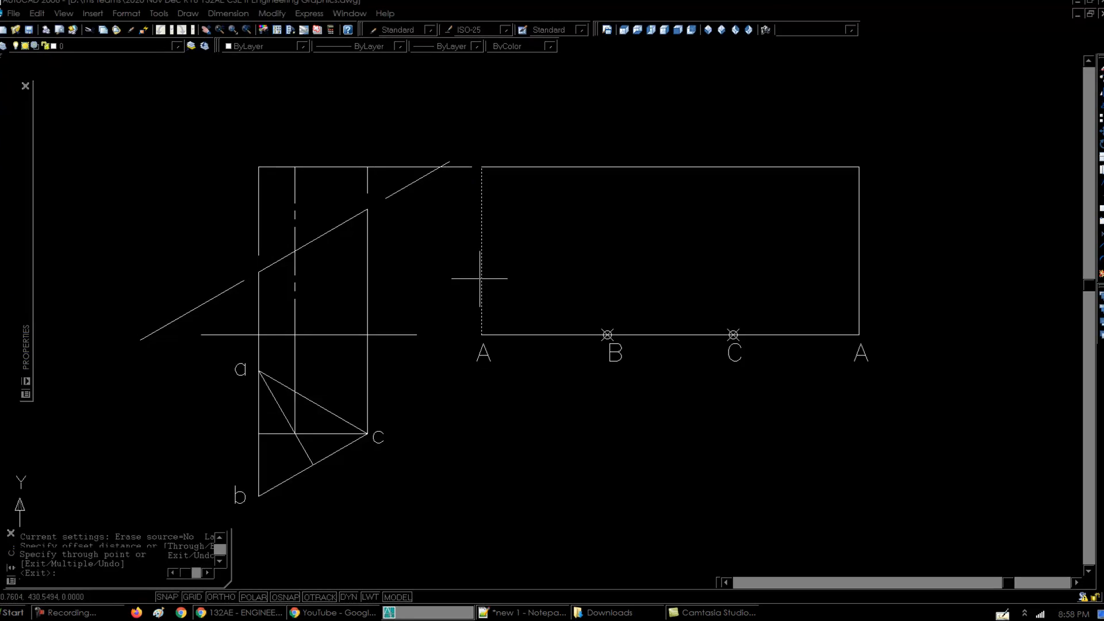
{"action": "left_click", "coordinate": [485, 282]}
{"action": "left_click", "coordinate": [608, 336]}
{"action": "left_click", "coordinate": [608, 304]}
{"action": "left_click", "coordinate": [836, 184]}
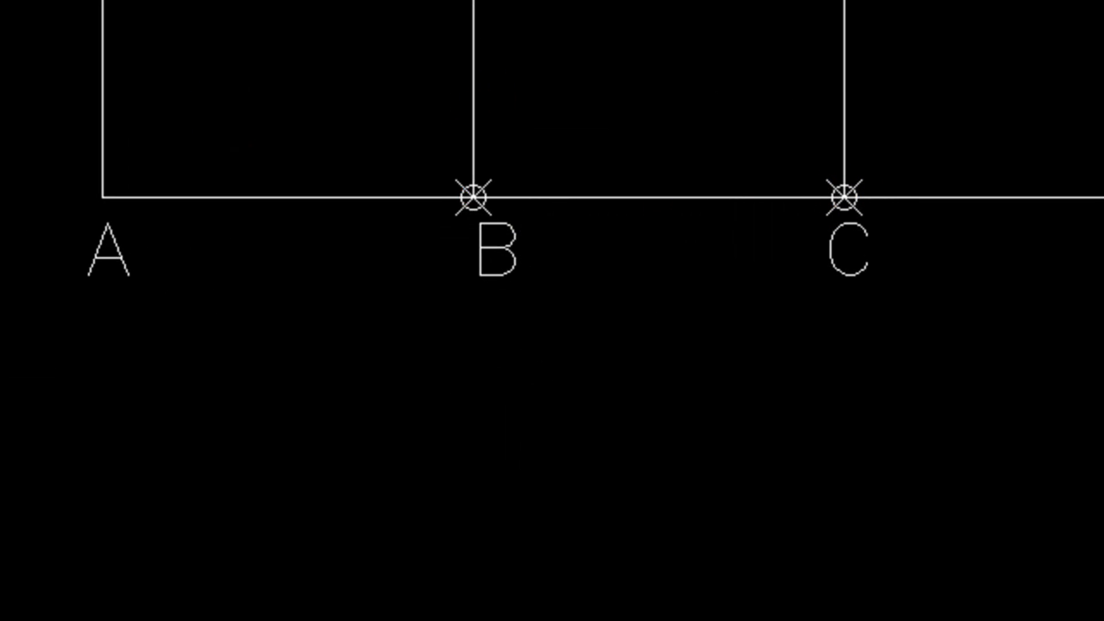
- Project the cut's lower end horizontally across the development and place points where it meets both A edges and edge B
{"action": "left_click", "coordinate": [932, 7]}
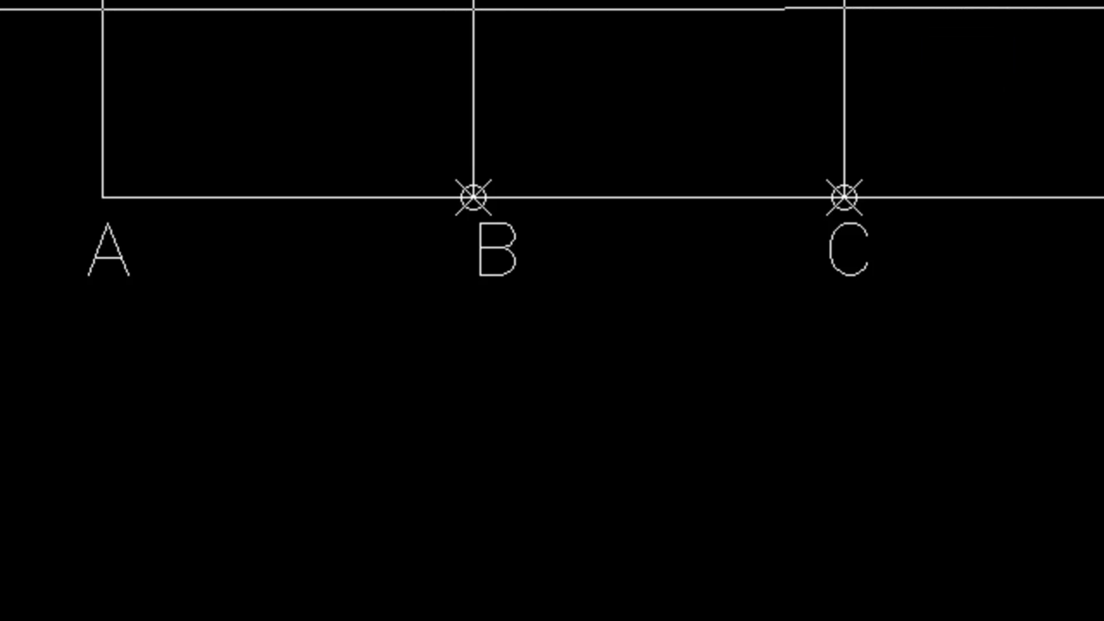
{"action": "left_click", "coordinate": [468, 131]}
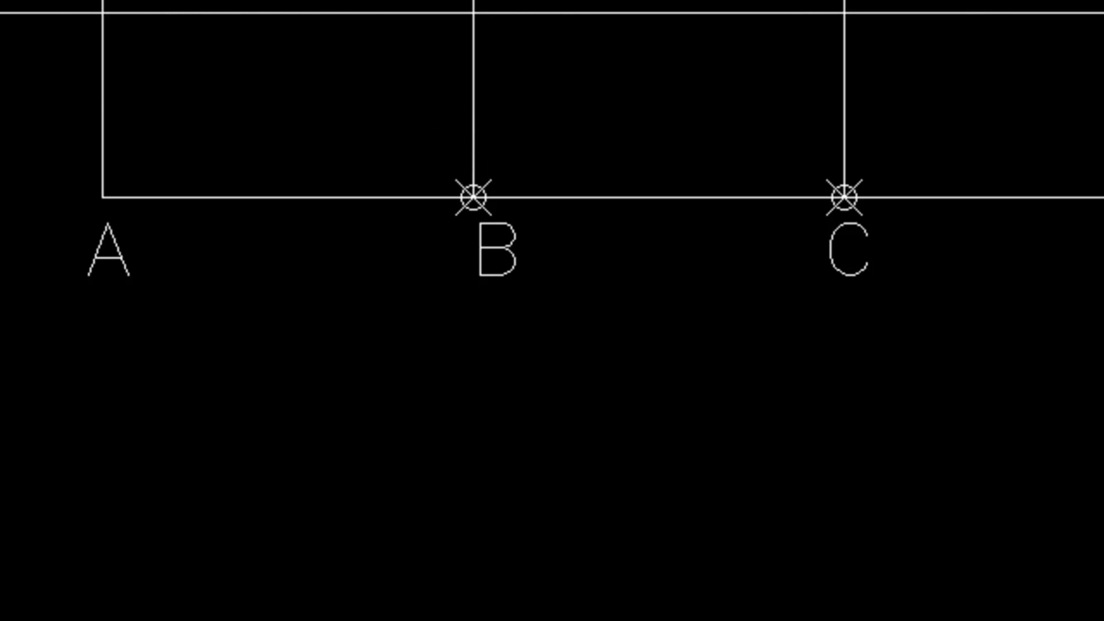
{"action": "left_click", "coordinate": [106, 8]}
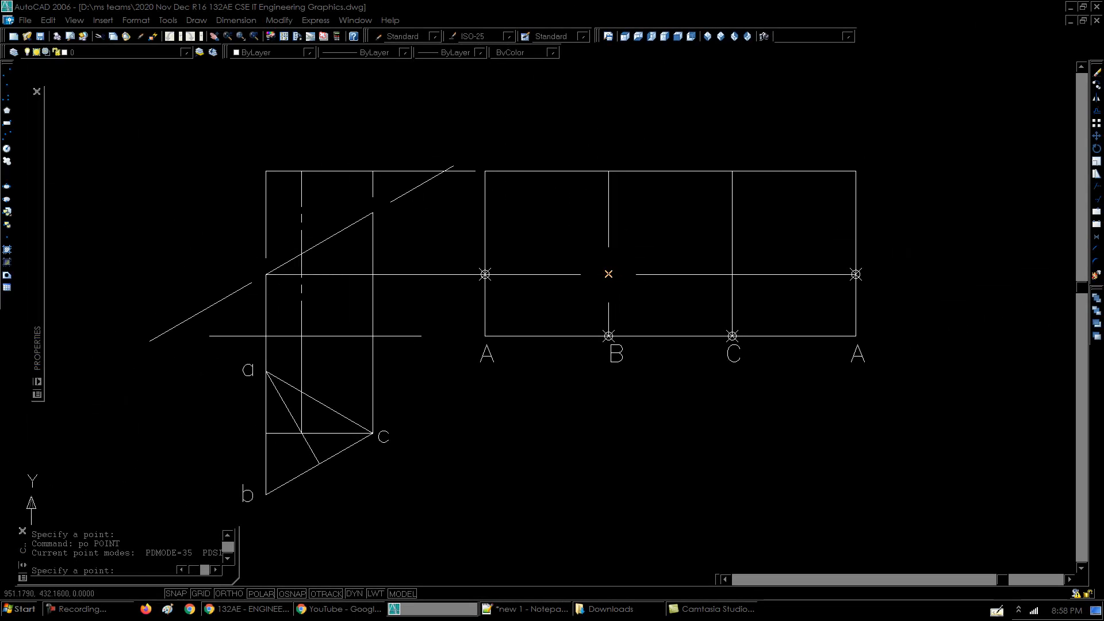
{"action": "left_click", "coordinate": [608, 275]}
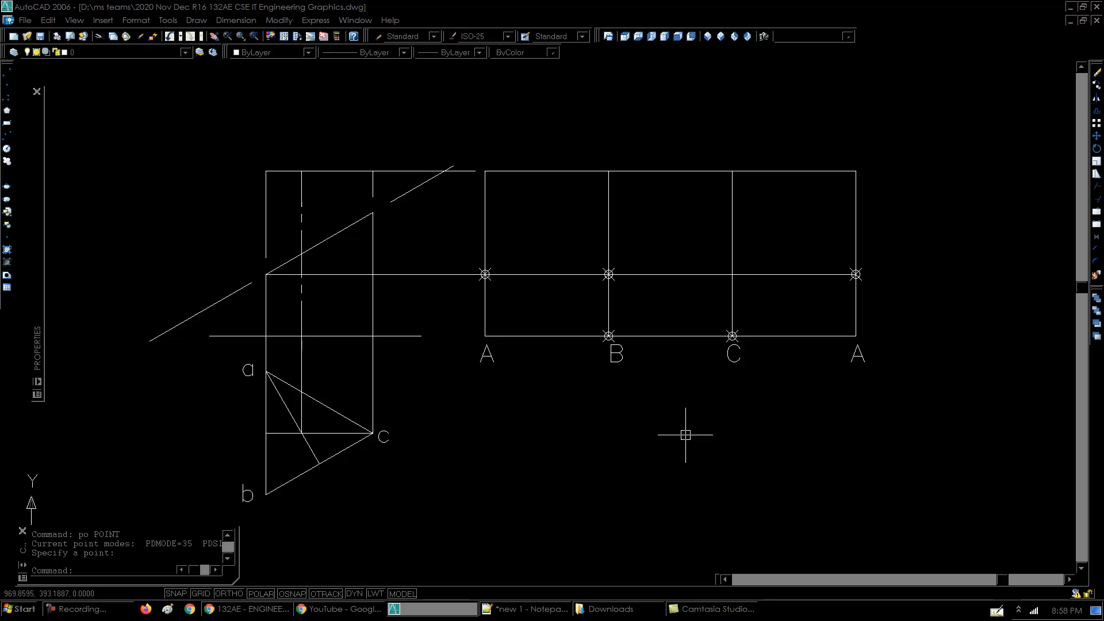
- Draw a horizontal line from the cut's upper end to edge C and place a point at their intersection
{"action": "type", "text": "l"}
{"action": "key", "text": "Return"}
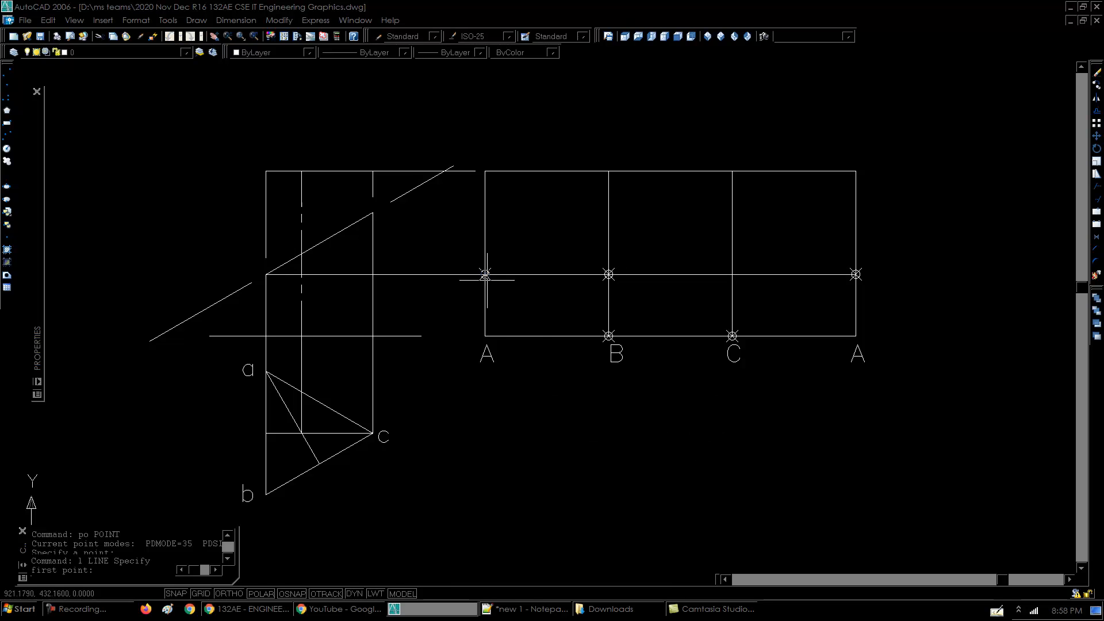
{"action": "left_click", "coordinate": [372, 213]}
{"action": "left_click", "coordinate": [732, 212]}
{"action": "key", "text": "Return"}
{"action": "type", "text": "po"}
{"action": "key", "text": "Return"}
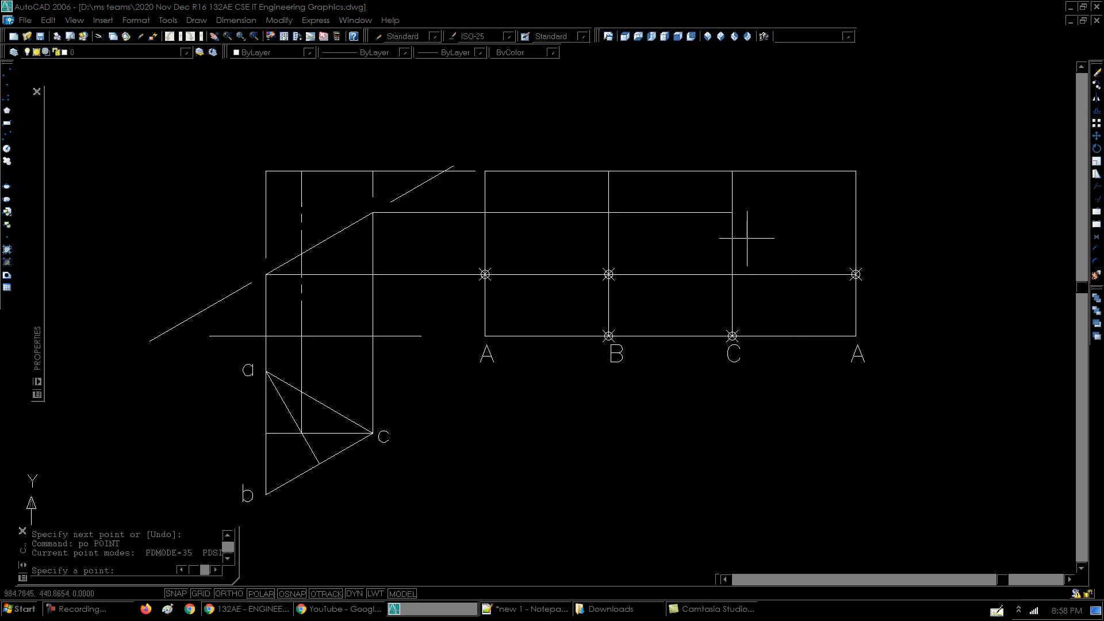
{"action": "left_click", "coordinate": [731, 212]}
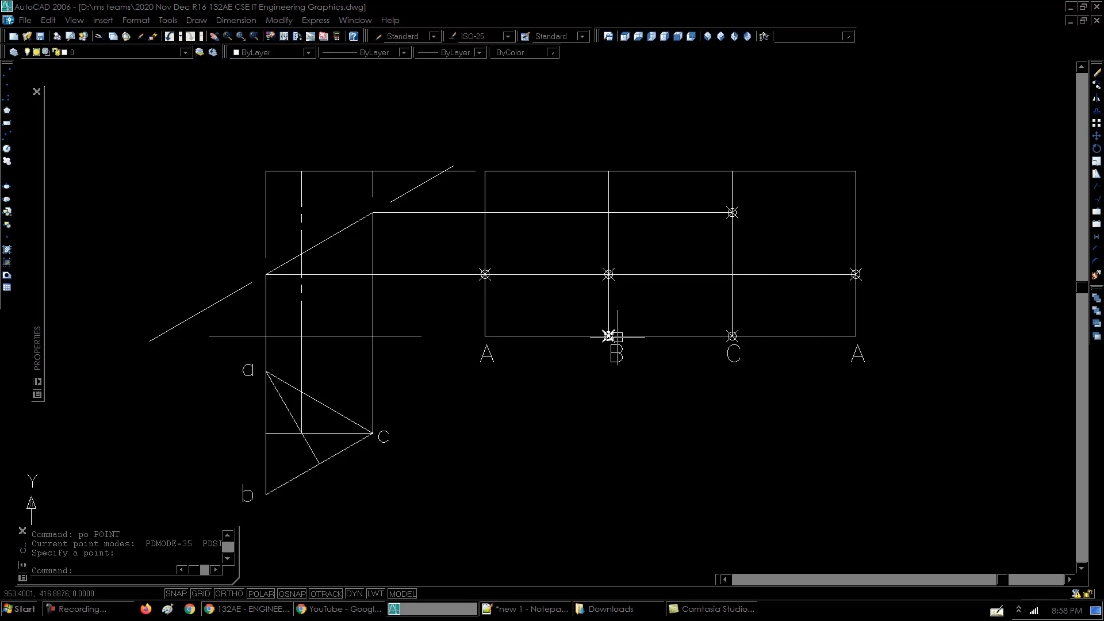
- Break the lower projection line just outside the development's left edge
{"action": "type", "text": "br"}
{"action": "key", "text": "Return"}
{"action": "left_click", "coordinate": [479, 274]}
{"action": "left_click", "coordinate": [472, 275]}
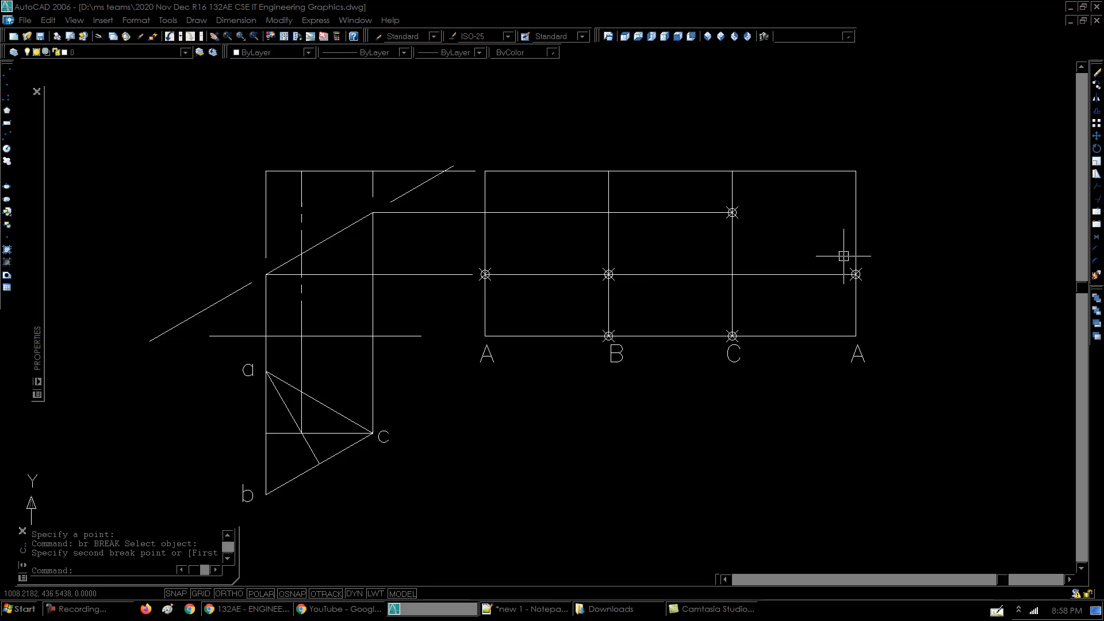
- Draw a polyline through the cut points on the left A edge, edge B, edge C and the right A edge
{"action": "type", "text": "pl"}
{"action": "key", "text": "Return"}
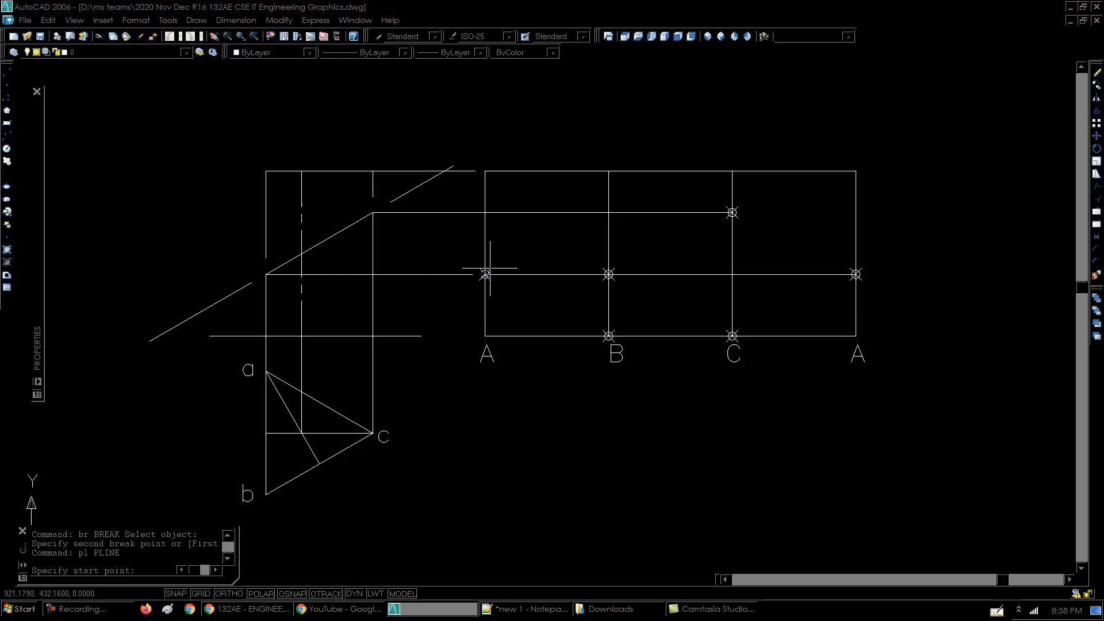
{"action": "left_click", "coordinate": [609, 274]}
{"action": "left_click", "coordinate": [732, 213]}
{"action": "left_click", "coordinate": [856, 274]}
{"action": "key", "text": "Return"}
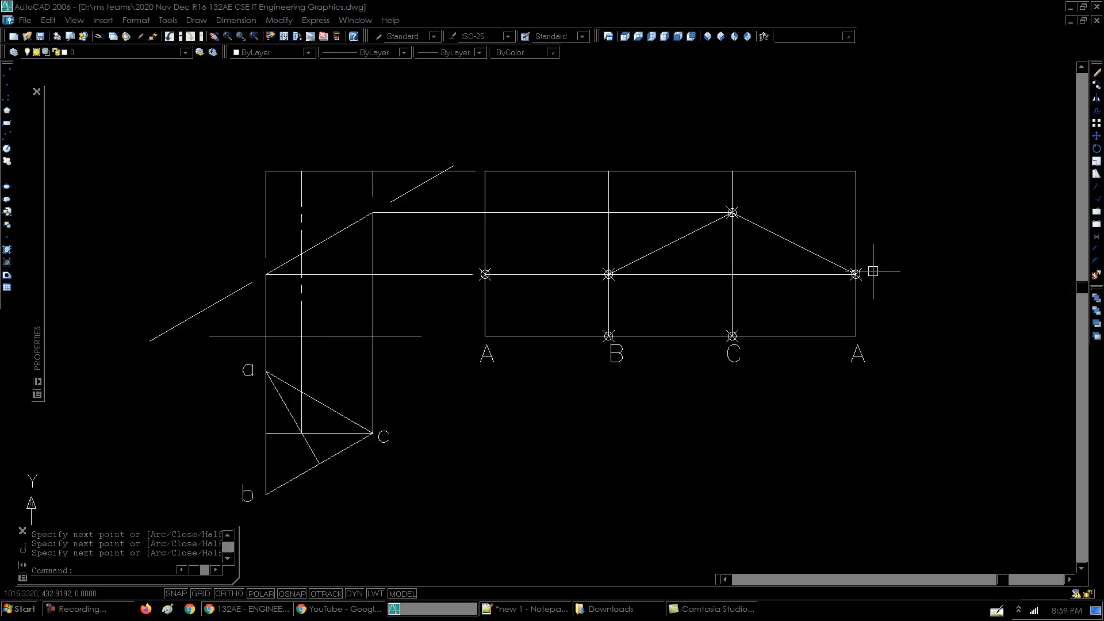
- Break both outer A edges of the development just above their cut points
{"action": "type", "text": "br"}
{"action": "key", "text": "Return"}
{"action": "left_click", "coordinate": [853, 273]}
{"action": "key", "text": "space"}
{"action": "left_click", "coordinate": [485, 255]}
{"action": "left_click", "coordinate": [485, 275]}
- Examine the outline of the lower portion's development by highlighting the cut polyline, base line and outer edges
{"action": "left_click", "coordinate": [581, 278]}
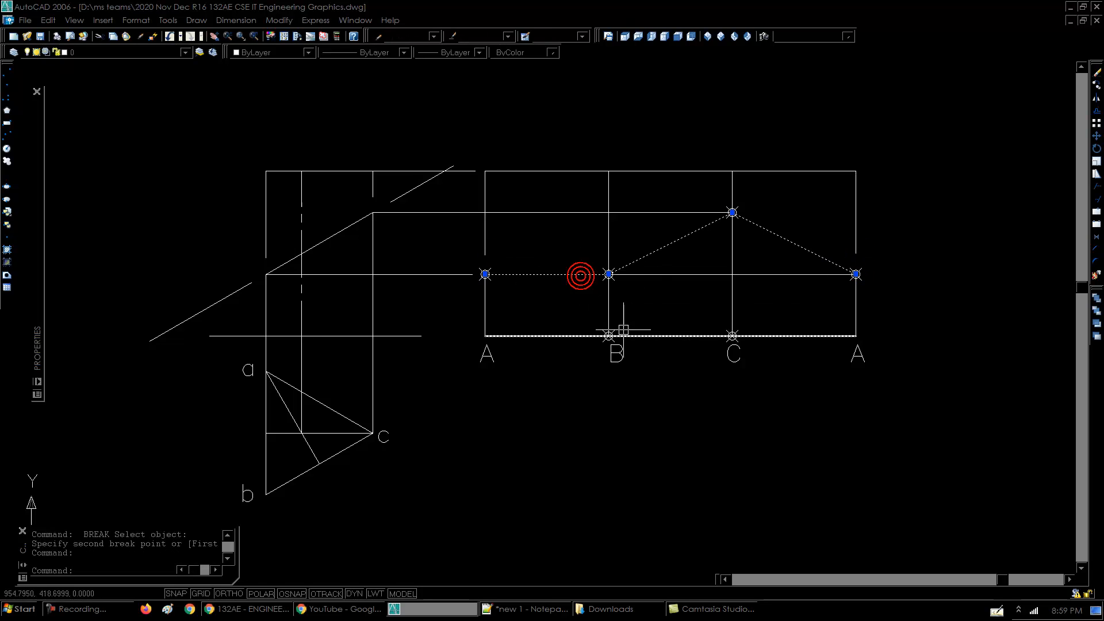
{"action": "left_click", "coordinate": [485, 312]}
{"action": "left_click", "coordinate": [517, 332]}
{"action": "left_click", "coordinate": [540, 355]}
{"action": "left_click", "coordinate": [564, 332]}
{"action": "left_click", "coordinate": [543, 359]}
{"action": "left_click", "coordinate": [855, 304]}
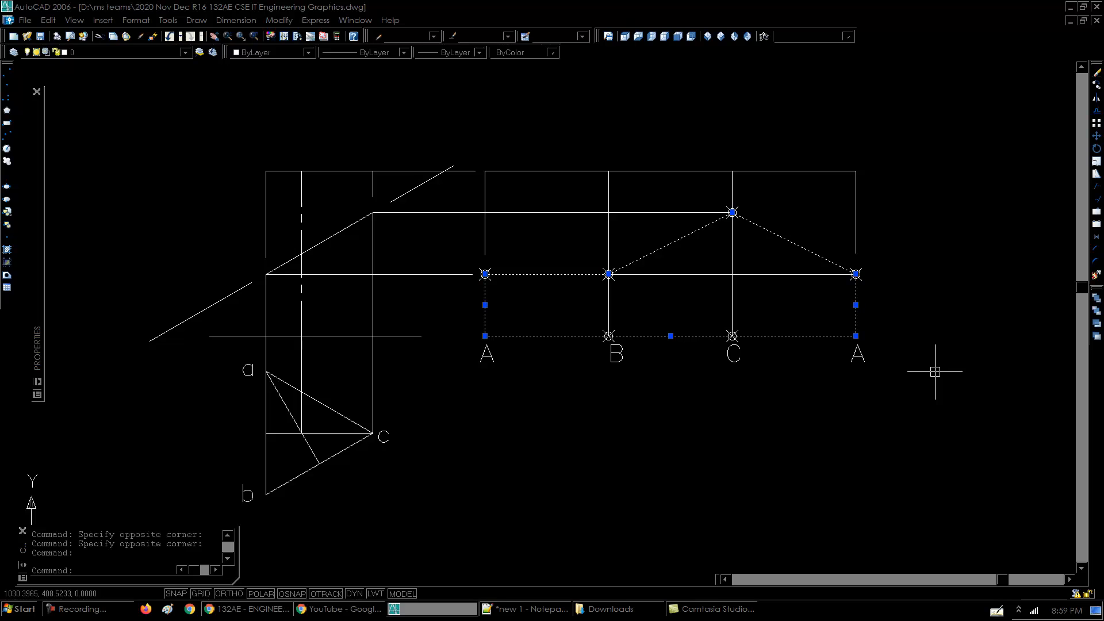
{"action": "left_click", "coordinate": [248, 371]}
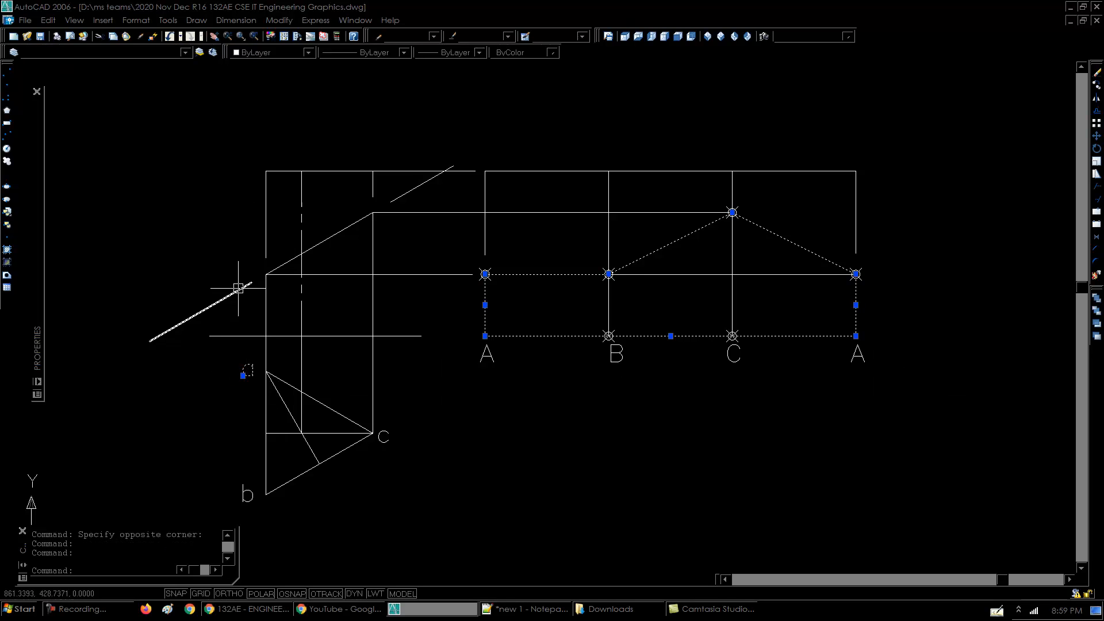
{"action": "key", "text": "Escape"}
{"action": "key", "text": "Escape"}
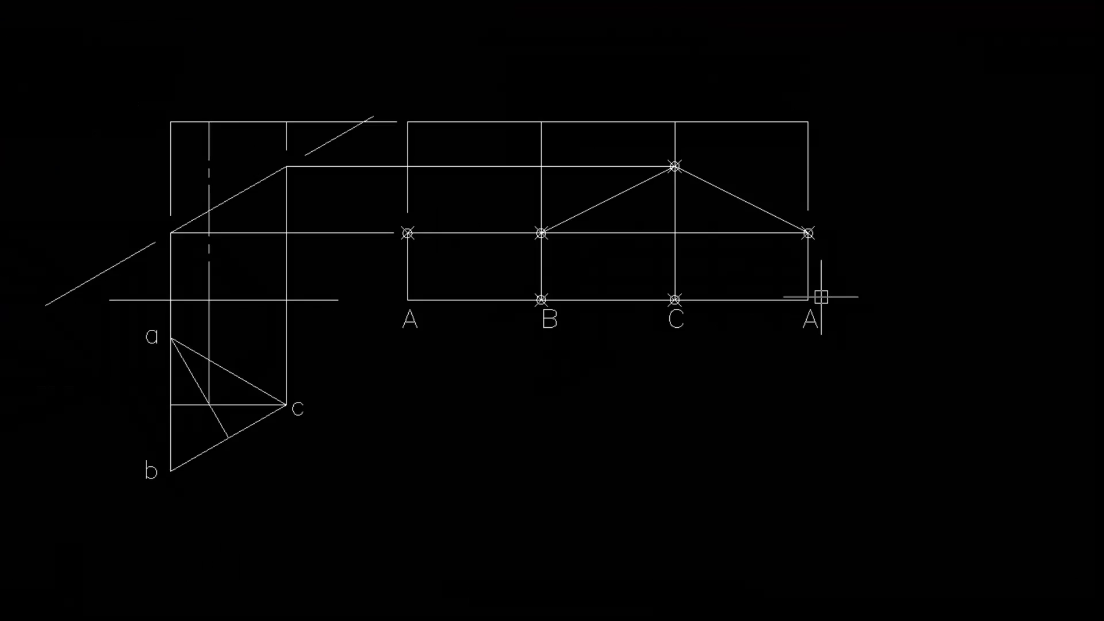
- Zoom in on problem 6's statement and dimensioned figure and examine the part's dimensions
{"action": "middle_click_drag", "start_coordinate": [440, 128], "coordinate": [111, 214]}
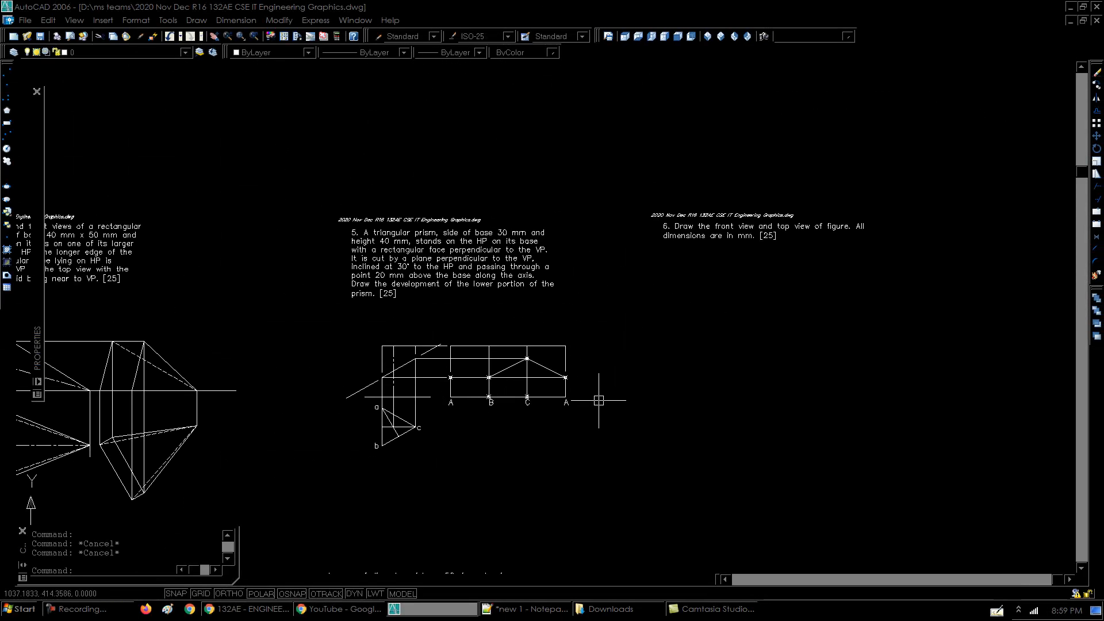
{"action": "scroll", "coordinate": [599, 401], "scroll_direction": "up", "scroll_amount": 3}
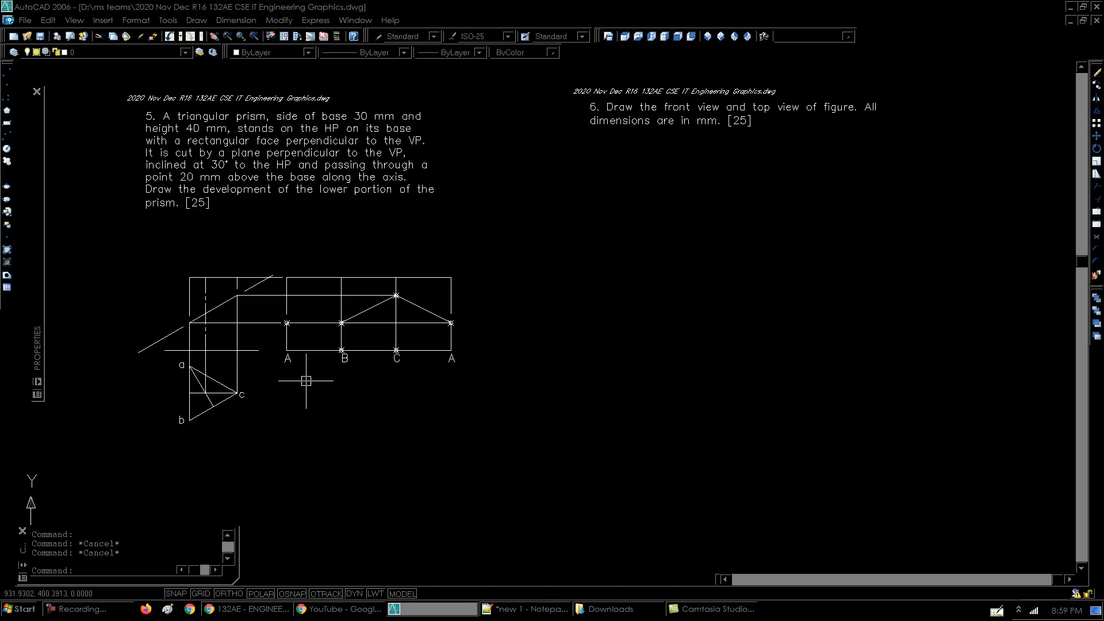
{"action": "middle_click_drag", "start_coordinate": [792, 323], "coordinate": [602, 328]}
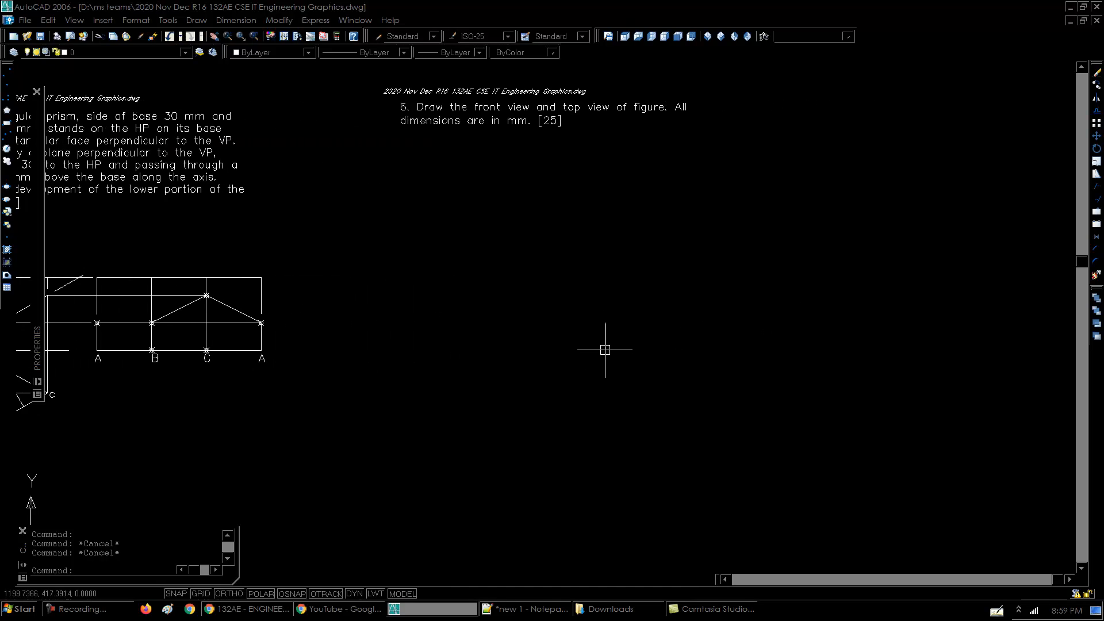
{"action": "type", "text": "z"}
{"action": "key", "text": "Return"}
{"action": "left_click", "coordinate": [641, 374]}
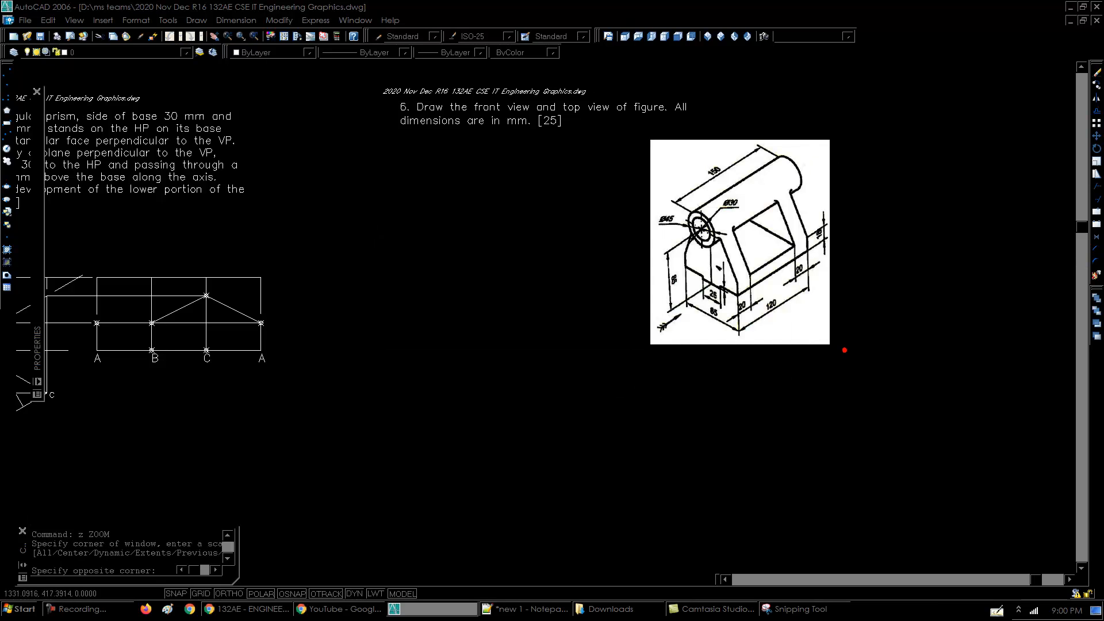
{"action": "left_click", "coordinate": [844, 349]}
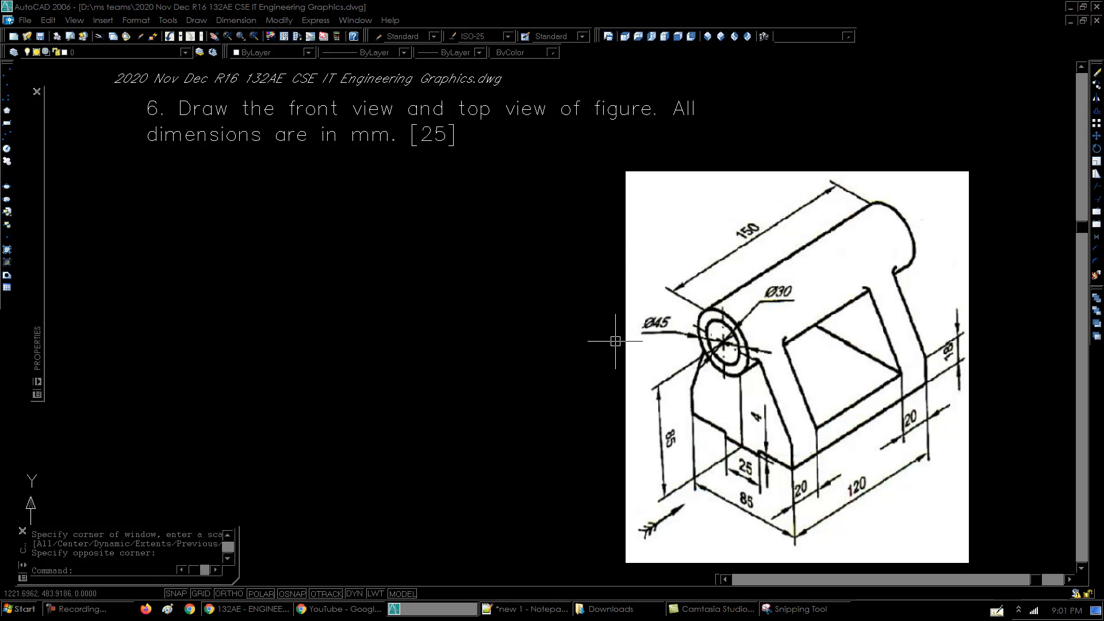
- Draw a long horizontal reference line in the empty area beneath problem 6's statement, beside the figure
{"action": "middle_click_drag", "start_coordinate": [604, 439], "coordinate": [604, 375]}
{"action": "type", "text": "l"}
{"action": "key", "text": "Return"}
{"action": "left_click", "coordinate": [90, 352]}
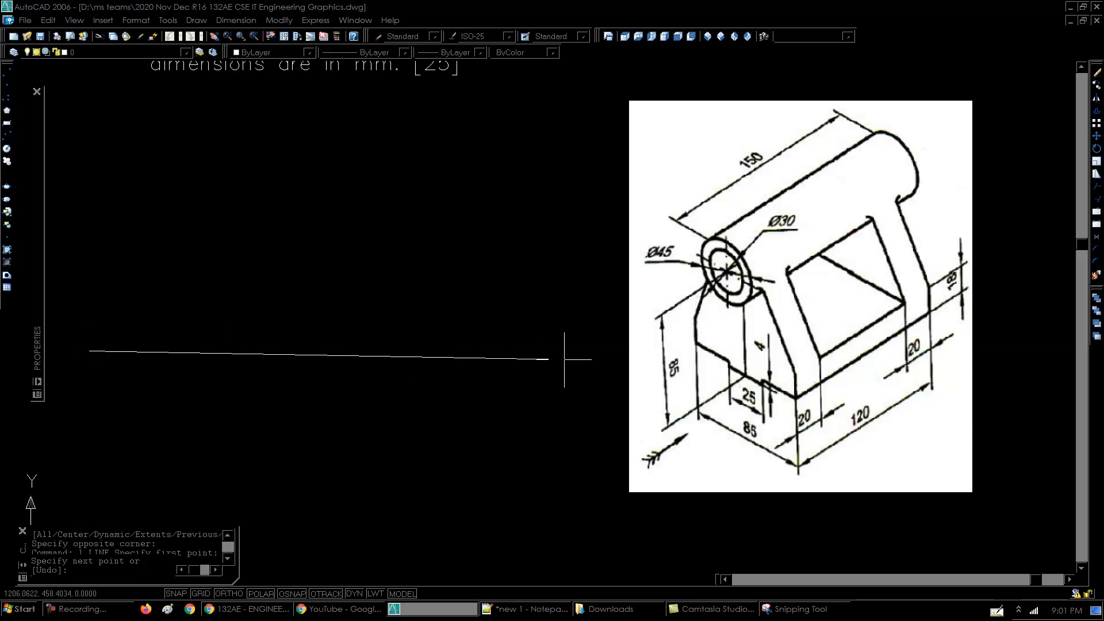
{"action": "left_click", "coordinate": [603, 352]}
{"action": "key", "text": "Return"}
{"action": "middle_click_drag", "start_coordinate": [476, 412], "coordinate": [507, 427]}
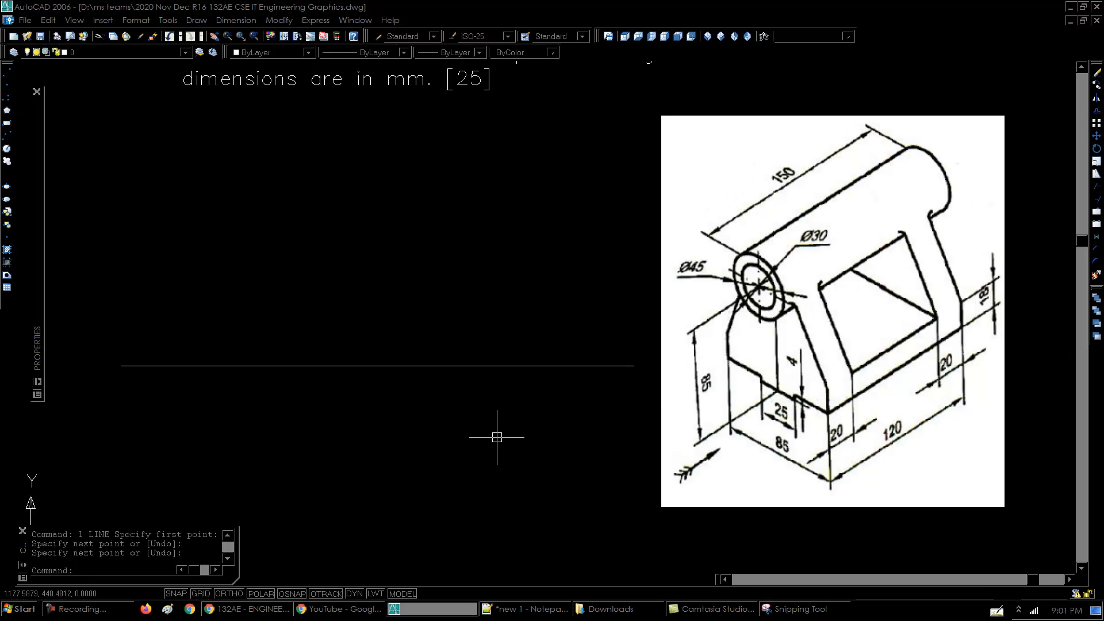
- Draw a 25 mm horizontal line just above the left end of the reference line
{"action": "scroll", "coordinate": [496, 437], "scroll_direction": "down", "scroll_amount": 4}
{"action": "scroll", "coordinate": [496, 437], "scroll_direction": "up", "scroll_amount": 3}
{"action": "mouse_move", "coordinate": [194, 358]}
{"action": "middle_mouse_down"}
{"action": "mouse_move", "coordinate": [218, 308]}
{"action": "mouse_move", "coordinate": [213, 262]}
{"action": "middle_mouse_up"}
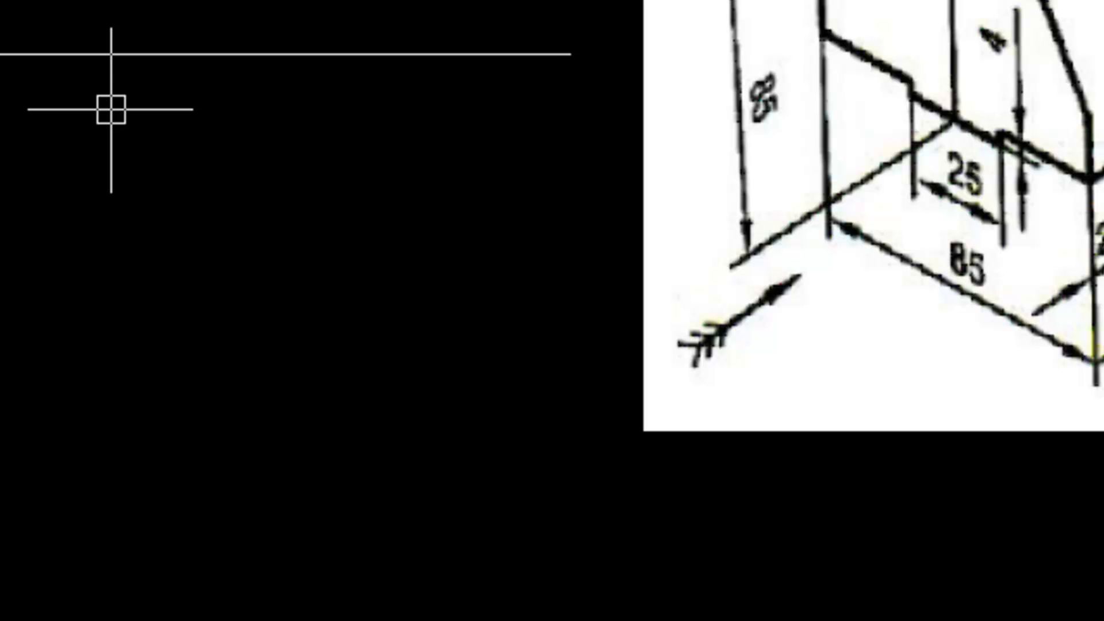
{"action": "middle_click_drag", "start_coordinate": [111, 110], "coordinate": [252, 295]}
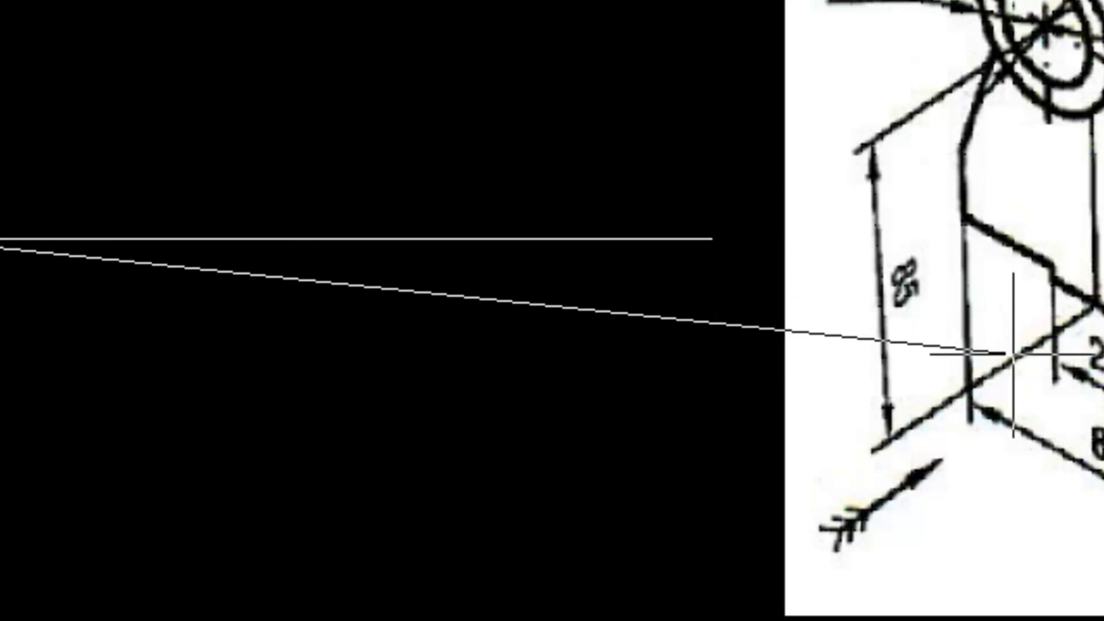
{"action": "type", "text": "25"}
{"action": "key", "text": "Return"}
{"action": "key", "text": "Return"}
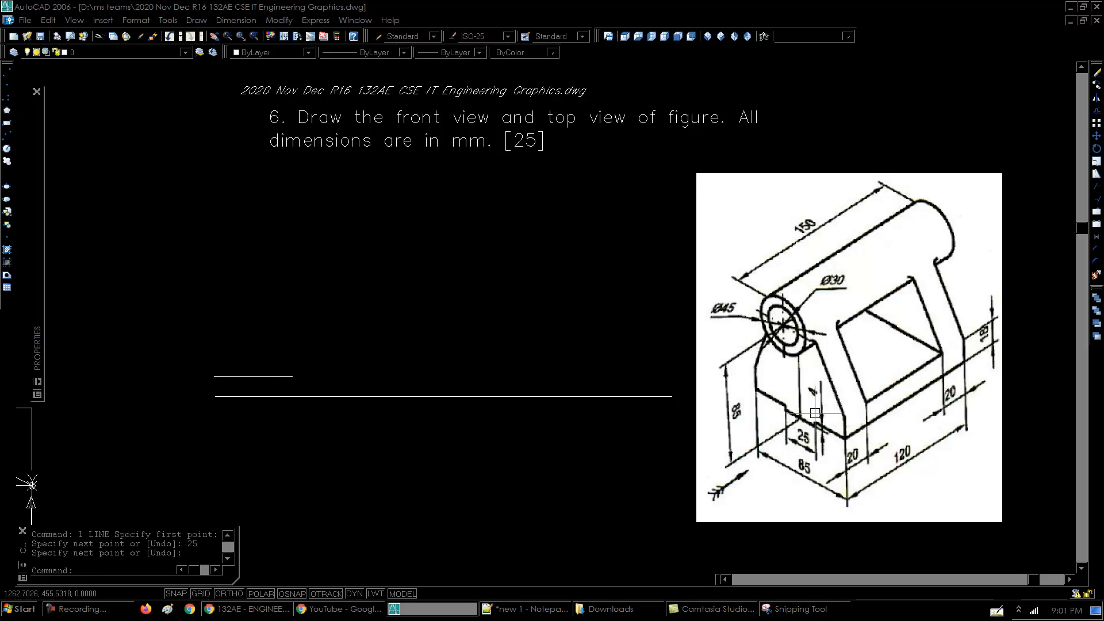
- Offset the 25 mm base line 4 mm upward
{"action": "double_click", "coordinate": [384, 354]}
{"action": "type", "text": "o"}
{"action": "key", "text": "Return"}
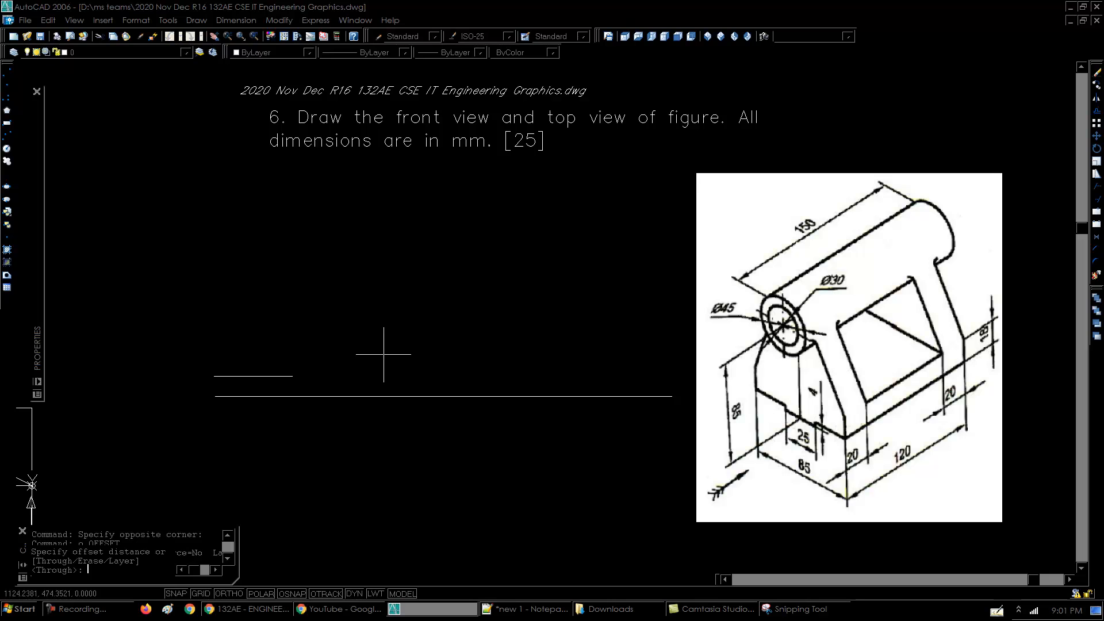
{"action": "type", "text": "4"}
{"action": "key", "text": "Return"}
{"action": "left_click", "coordinate": [270, 376]}
{"action": "left_click", "coordinate": [260, 318]}
{"action": "key", "text": "Return"}
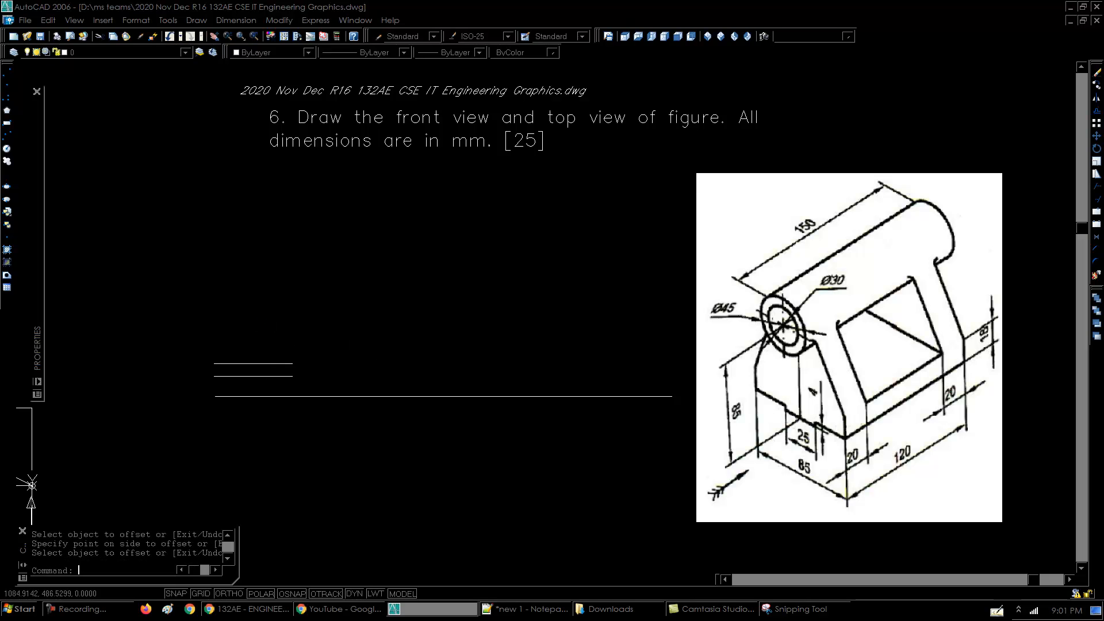
- Draw a vertical centre line upward from the midpoint of the 25 mm base line
{"action": "type", "text": "l"}
{"action": "key", "text": "Return"}
{"action": "left_click", "coordinate": [249, 378]}
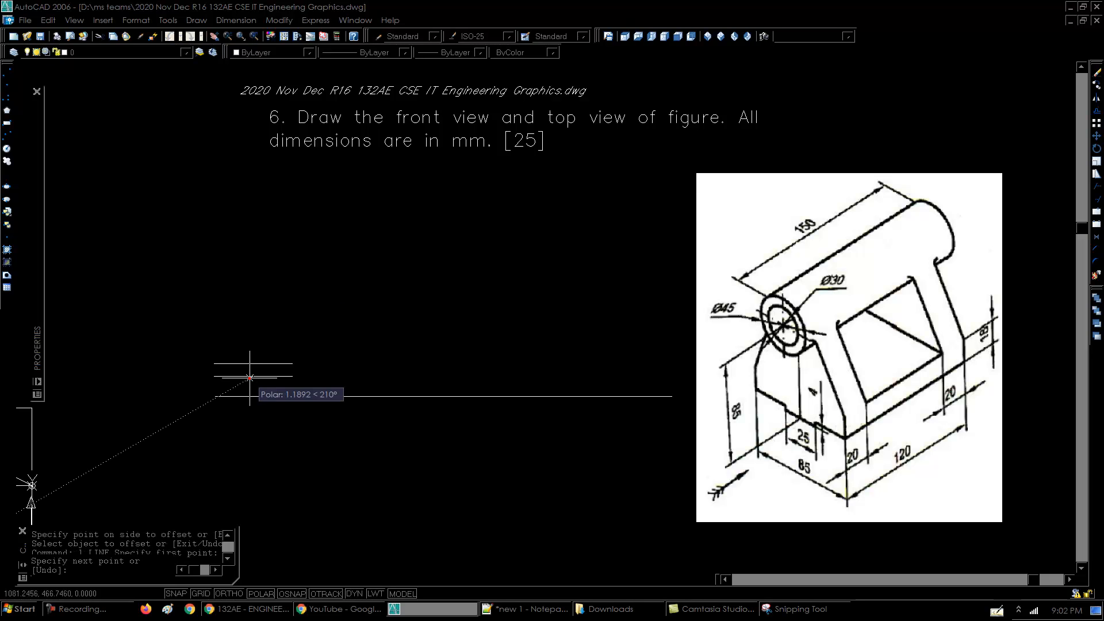
{"action": "left_click", "coordinate": [253, 249]}
{"action": "key", "text": "Return"}
- Offset the vertical centre line 42.5 mm to each side
{"action": "left_click", "coordinate": [255, 338]}
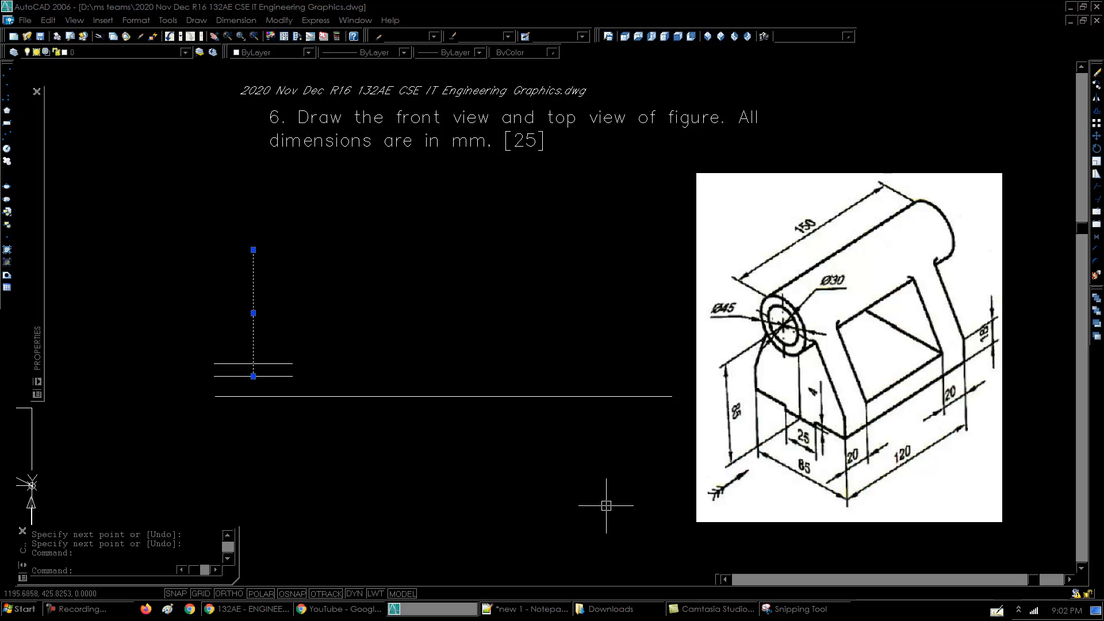
{"action": "left_click", "coordinate": [465, 486]}
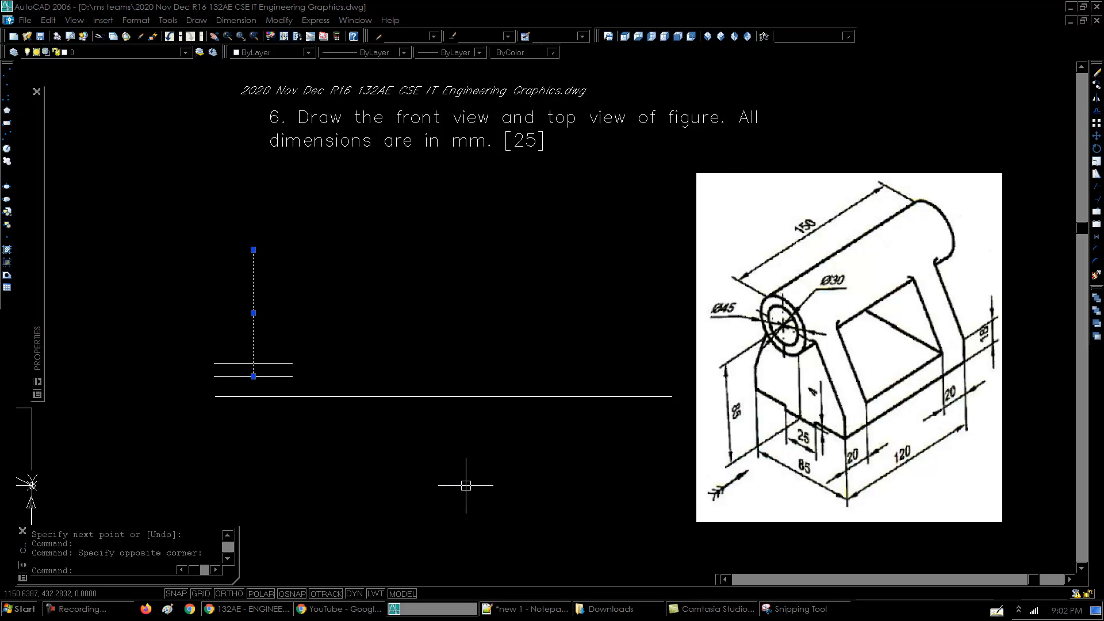
{"action": "key", "text": "Escape"}
{"action": "key", "text": "Escape"}
{"action": "type", "text": "o"}
{"action": "key", "text": "Return"}
{"action": "type", "text": "42.5"}
{"action": "key", "text": "Return"}
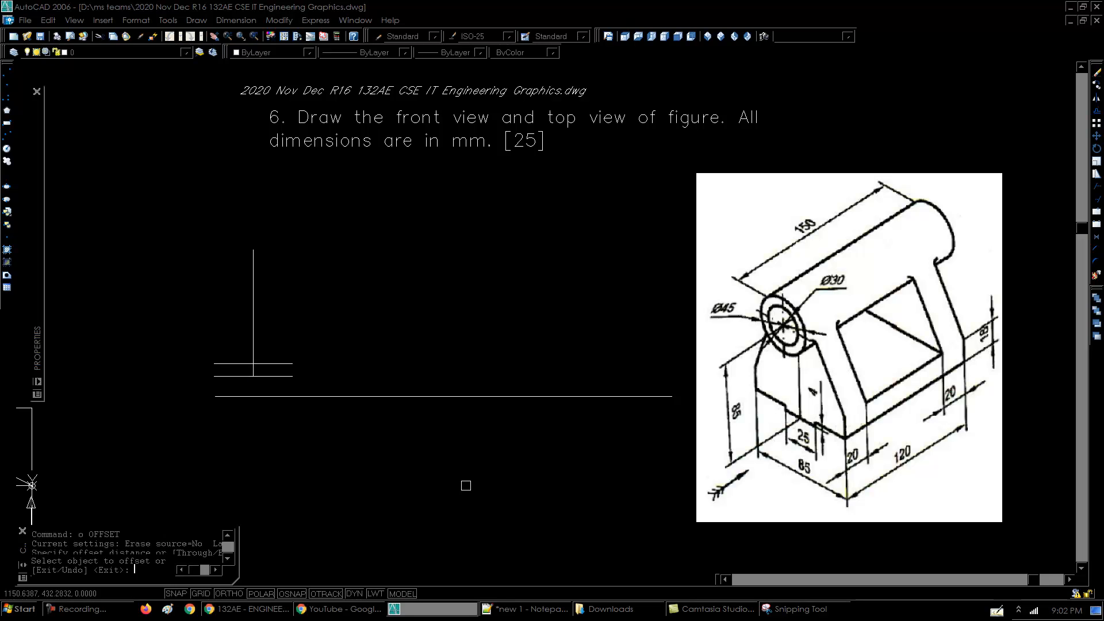
{"action": "left_click", "coordinate": [253, 329]}
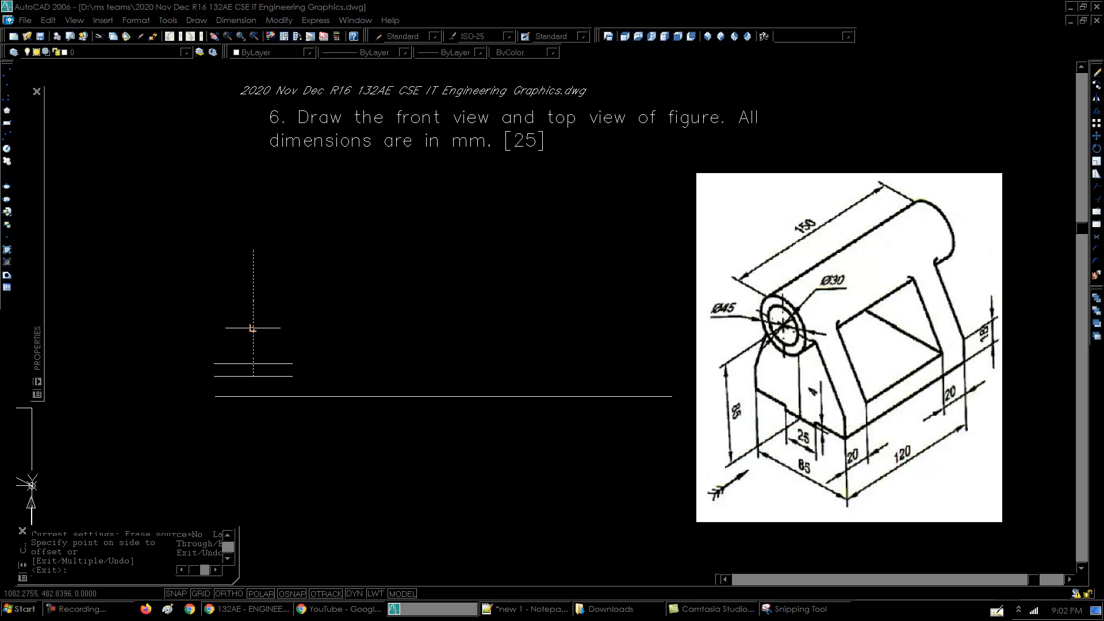
{"action": "left_click", "coordinate": [160, 329]}
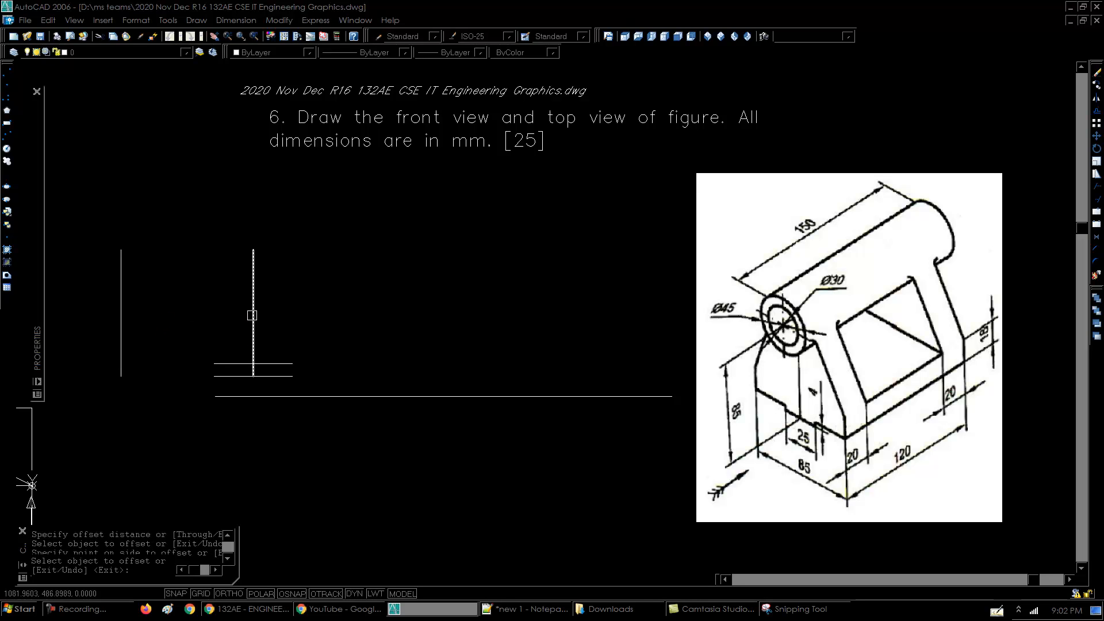
{"action": "left_click", "coordinate": [409, 319]}
{"action": "key", "text": "Return"}
- Extend the upper short horizontal line to both outer verticals and remove the vertical stubs beneath it
{"action": "type", "text": "ex"}
{"action": "key", "text": "Return"}
{"action": "key", "text": "Return"}
{"action": "left_click", "coordinate": [214, 364]}
{"action": "left_click", "coordinate": [290, 364]}
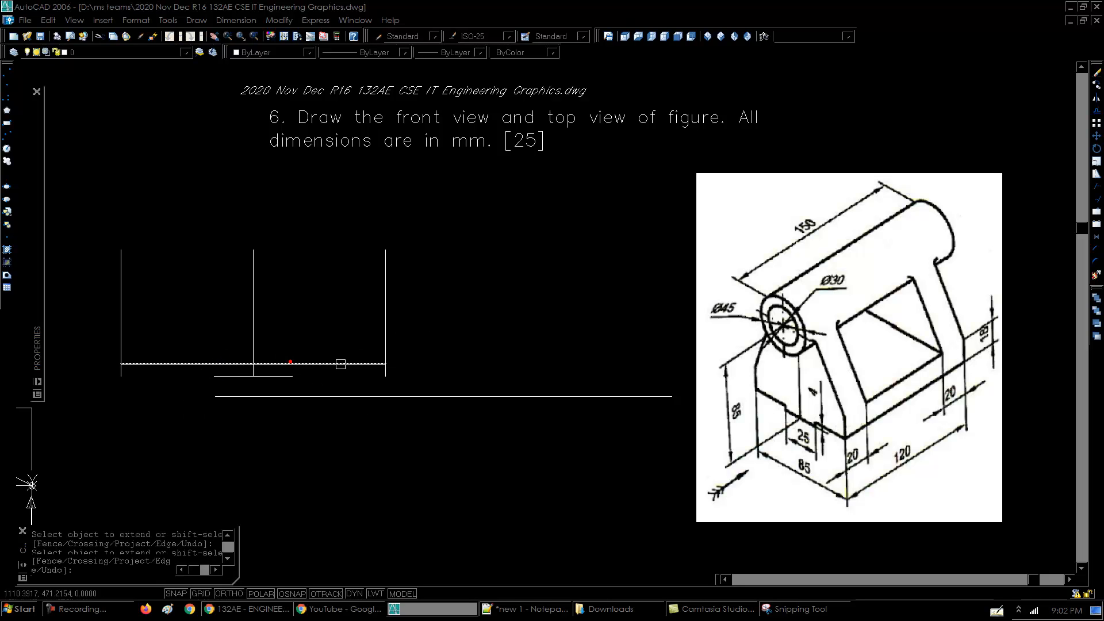
{"action": "right_click", "coordinate": [144, 374]}
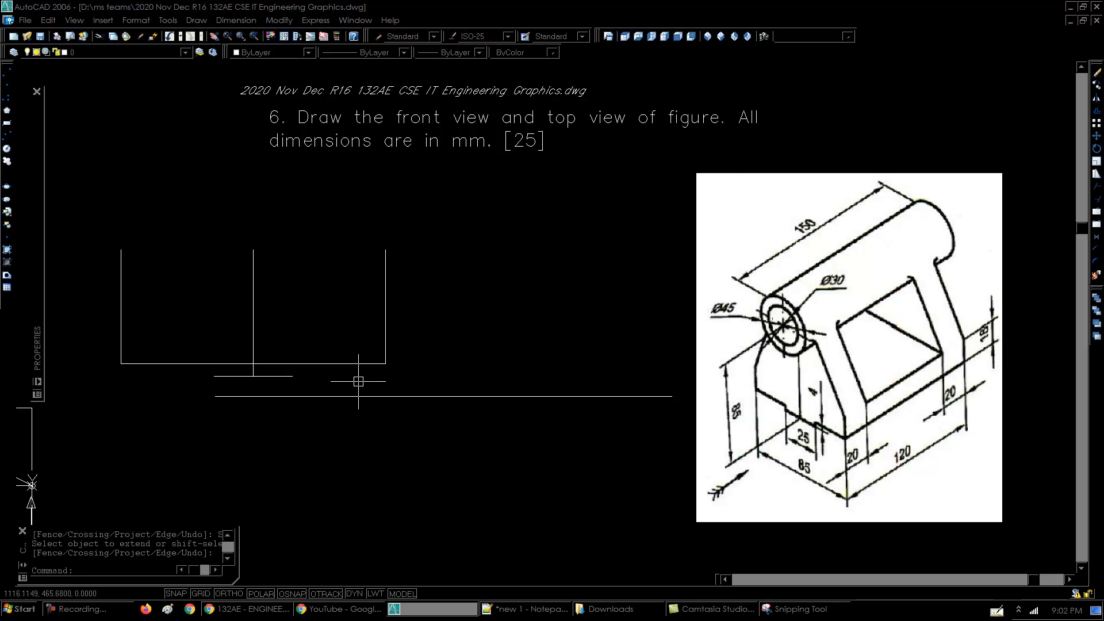
{"action": "left_click", "coordinate": [532, 365]}
{"action": "left_click", "coordinate": [512, 336]}
- Offset the extended horizontal base edge 18 mm upward
{"action": "type", "text": "o"}
{"action": "key", "text": "Return"}
{"action": "type", "text": "18"}
{"action": "key", "text": "Return"}
{"action": "left_click", "coordinate": [351, 363]}
{"action": "left_click", "coordinate": [350, 311]}
- Trim both outer vertical lines above the base block's top edge
{"action": "type", "text": "tr"}
{"action": "key", "text": "Return"}
{"action": "key", "text": "Return"}
{"action": "left_click", "coordinate": [428, 273]}
{"action": "left_click", "coordinate": [340, 284]}
{"action": "left_click", "coordinate": [156, 258]}
{"action": "left_click", "coordinate": [67, 292]}
{"action": "key", "text": "Return"}
- Draw vertical lines up from both ends of the 25 mm bottom line for the projection's sides
{"action": "type", "text": "l"}
{"action": "key", "text": "Return"}
{"action": "left_click", "coordinate": [214, 376]}
{"action": "left_click", "coordinate": [214, 351]}
{"action": "key", "text": "Return"}
{"action": "key", "text": "Return"}
{"action": "left_click", "coordinate": [292, 376]}
{"action": "left_click", "coordinate": [292, 363]}
{"action": "key", "text": "Return"}
- Trim the left side line's overshoot and the block's bottom edge between the 25 mm projection's sides
{"action": "type", "text": "tr"}
{"action": "key", "text": "Return"}
{"action": "key", "text": "Return"}
{"action": "left_click", "coordinate": [215, 353]}
{"action": "left_click", "coordinate": [229, 363]}
{"action": "left_click", "coordinate": [269, 363]}
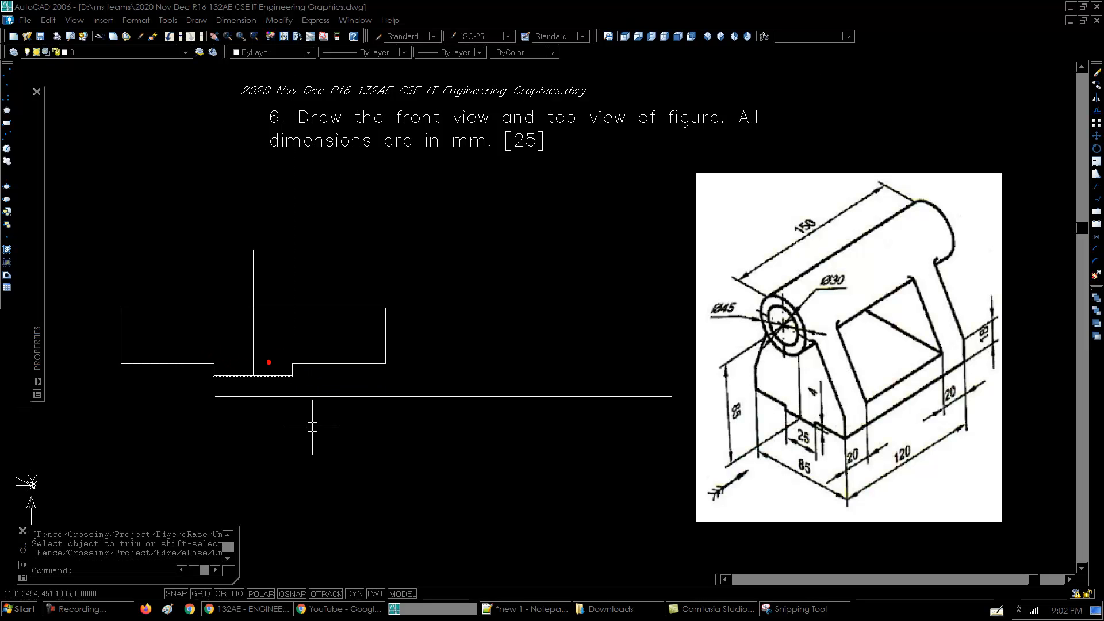
{"action": "middle_click_drag", "start_coordinate": [331, 446], "coordinate": [333, 476]}
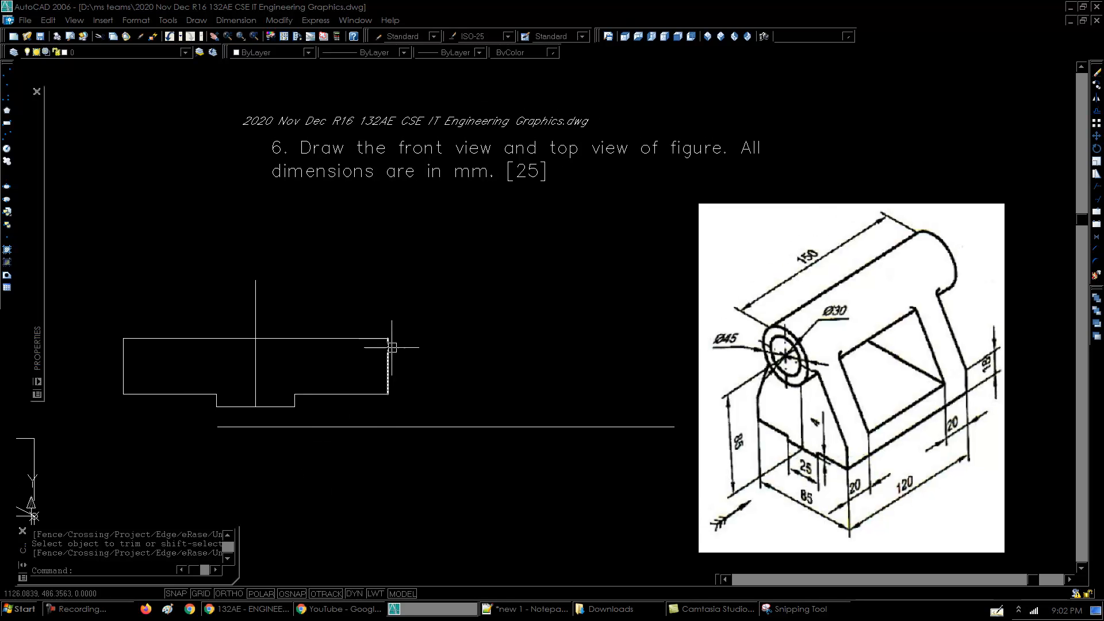
- Move the partial front view and the reference line right and down, beneath the problem statement
{"action": "scroll", "coordinate": [390, 315], "scroll_direction": "down", "scroll_amount": 3}
{"action": "middle_click_drag", "start_coordinate": [436, 379], "coordinate": [408, 269]}
{"action": "left_click", "coordinate": [387, 180]}
{"action": "left_click", "coordinate": [207, 299]}
{"action": "type", "text": "m"}
{"action": "key", "text": "space"}
{"action": "left_click", "coordinate": [257, 337]}
{"action": "left_click", "coordinate": [335, 426]}
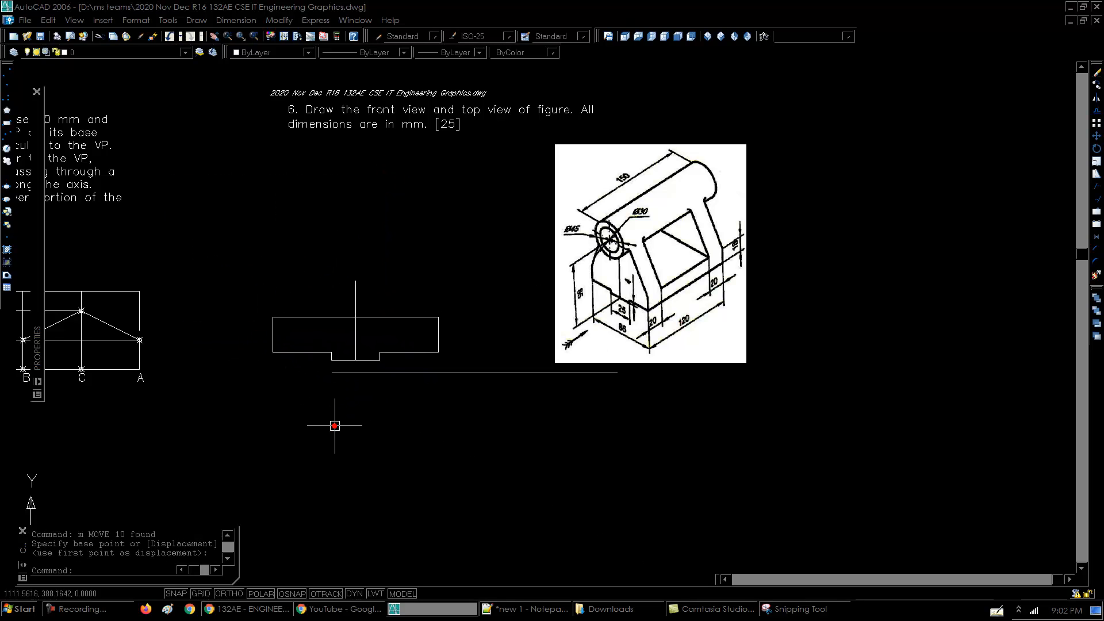
- Move the pictorial figure image to the right, clear of the drawing area
{"action": "left_click", "coordinate": [736, 353]}
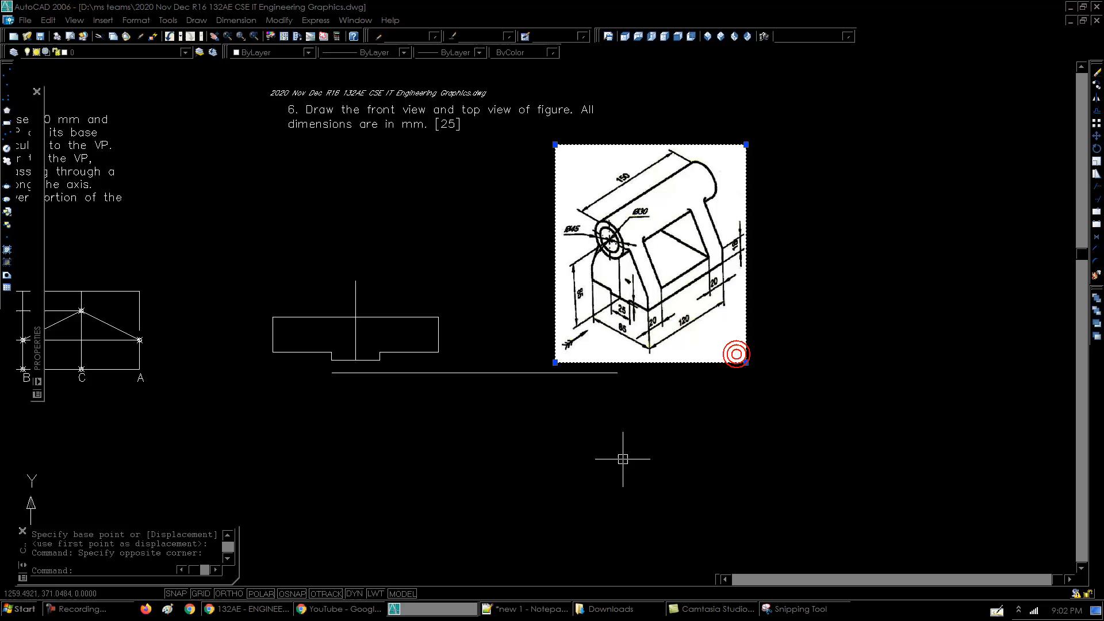
{"action": "type", "text": "m"}
{"action": "key", "text": "space"}
{"action": "left_click", "coordinate": [539, 454]}
{"action": "left_click", "coordinate": [759, 468]}
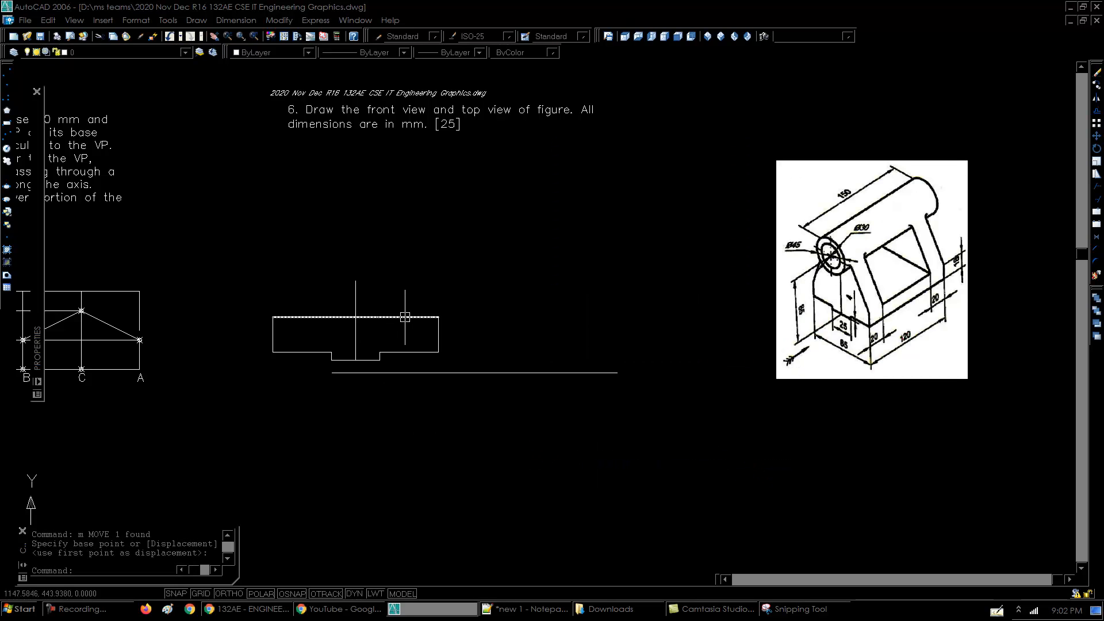
- Offset the bottom edge of the 25 mm projection 85 mm upward
{"action": "scroll", "coordinate": [824, 349], "scroll_direction": "up", "scroll_amount": 3}
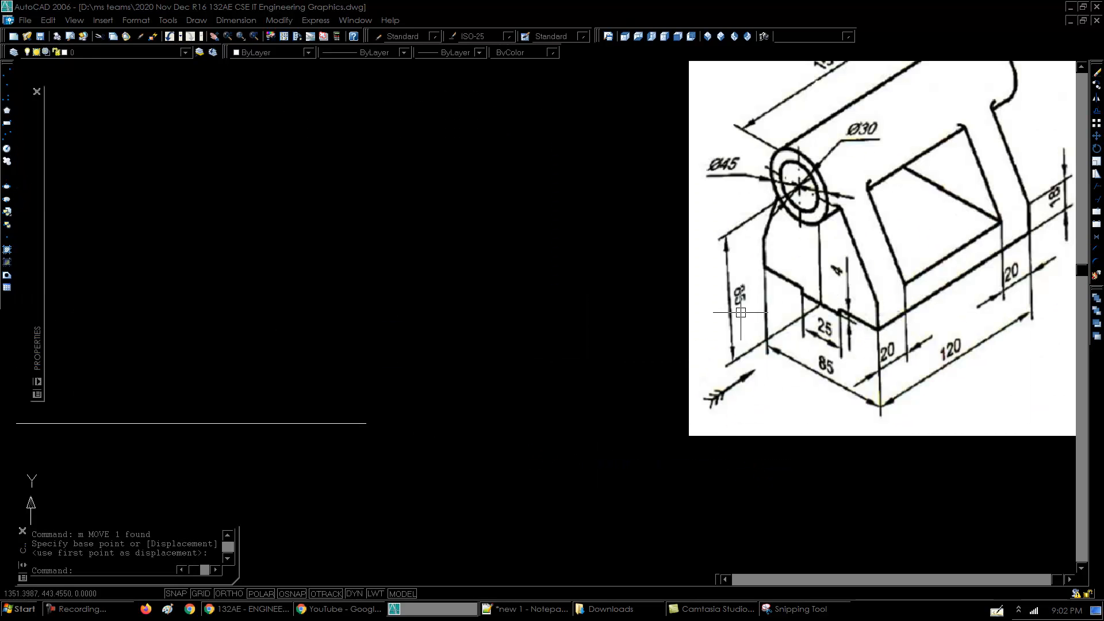
{"action": "scroll", "coordinate": [741, 312], "scroll_direction": "up", "scroll_amount": 1}
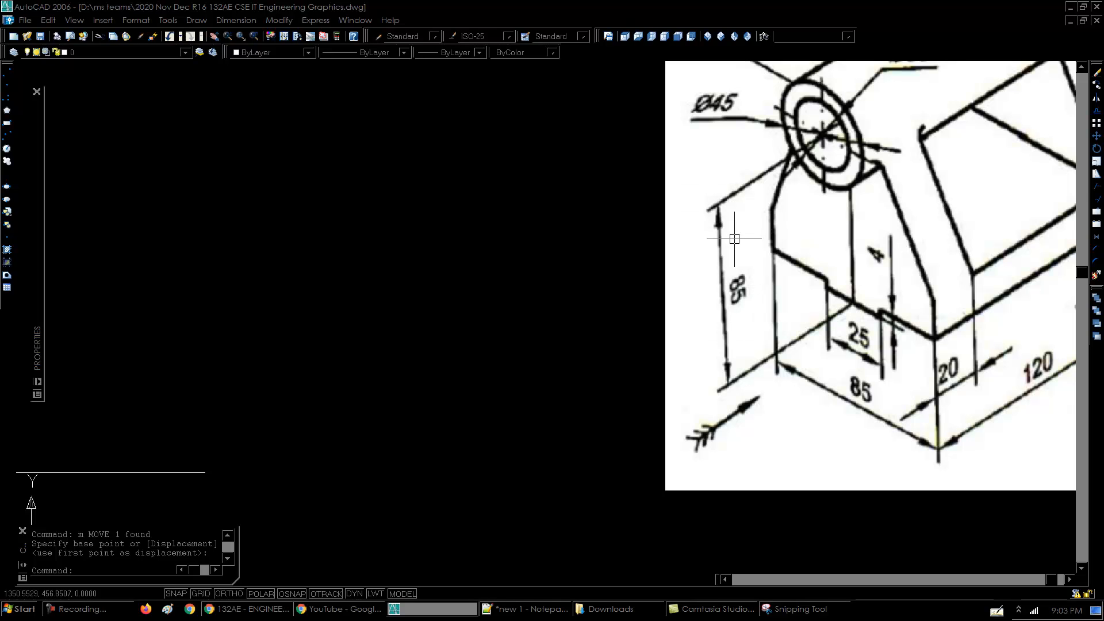
{"action": "scroll", "coordinate": [823, 345], "scroll_direction": "down", "scroll_amount": 2}
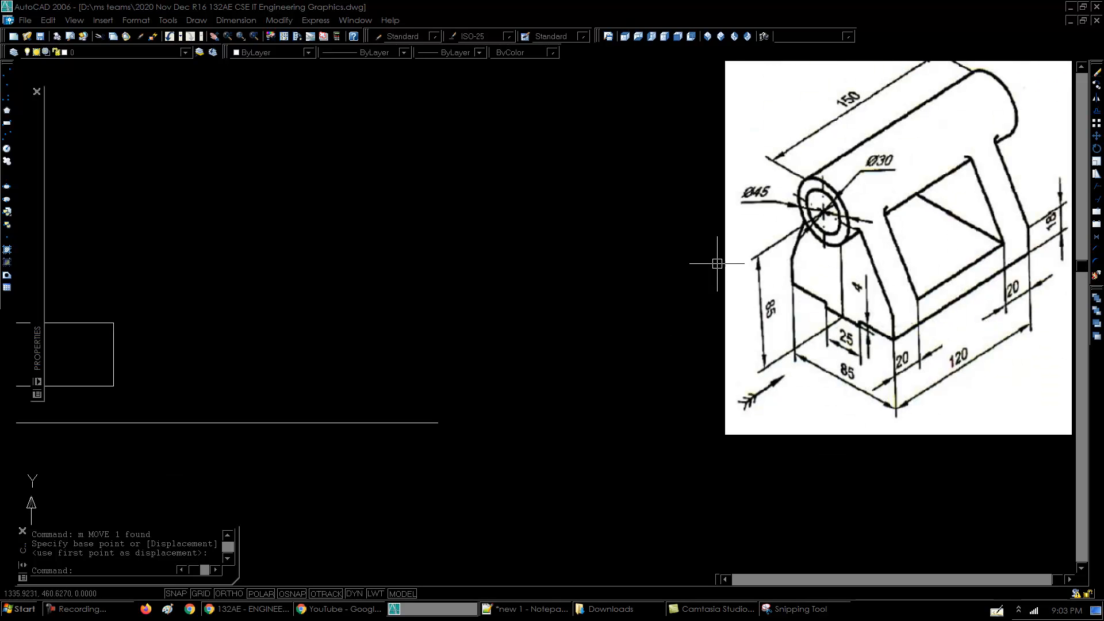
{"action": "middle_click_drag", "start_coordinate": [470, 321], "coordinate": [757, 328]}
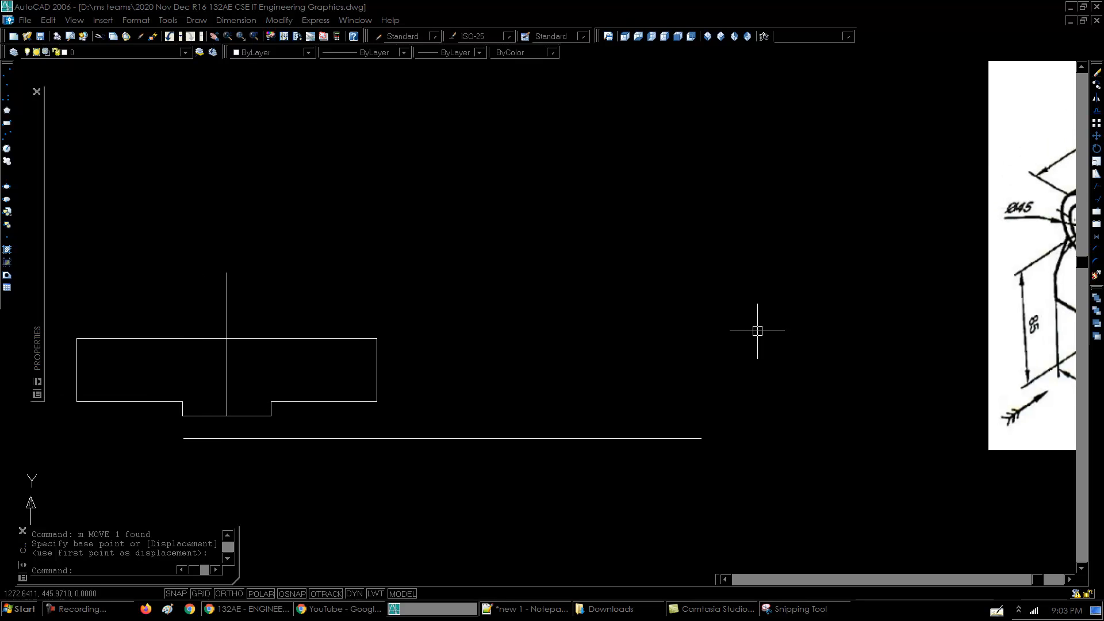
{"action": "type", "text": "o"}
{"action": "key", "text": "Return"}
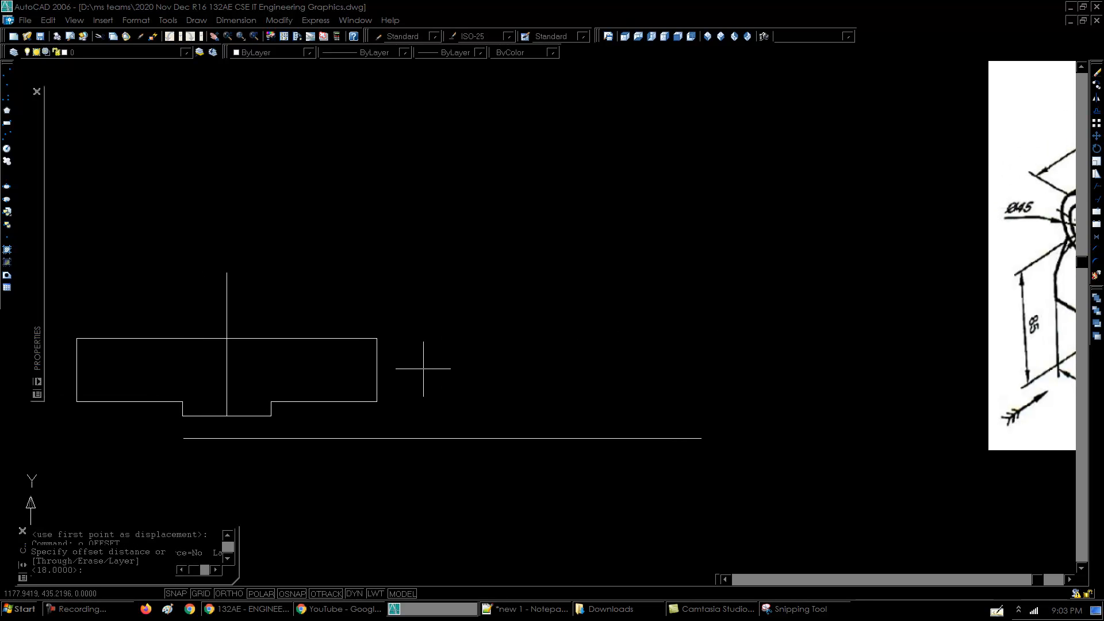
{"action": "type", "text": "85"}
{"action": "key", "text": "Return"}
{"action": "left_click", "coordinate": [245, 416]}
{"action": "scroll", "coordinate": [245, 416], "scroll_direction": "down", "scroll_amount": 4}
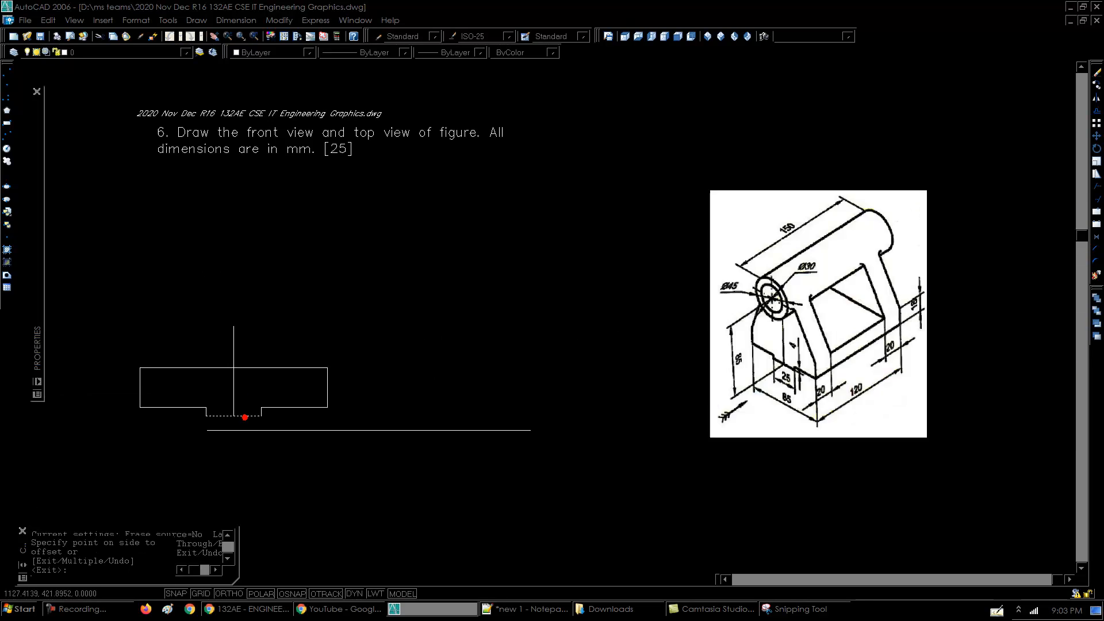
{"action": "left_click", "coordinate": [266, 321]}
{"action": "key", "text": "Return"}
- Extend the vertical centre line up to the line offset above the base block
{"action": "type", "text": "ex"}
{"action": "key", "text": "Return"}
{"action": "key", "text": "Return"}
{"action": "left_click", "coordinate": [266, 338]}
{"action": "left_click", "coordinate": [219, 371]}
{"action": "key", "text": "Return"}
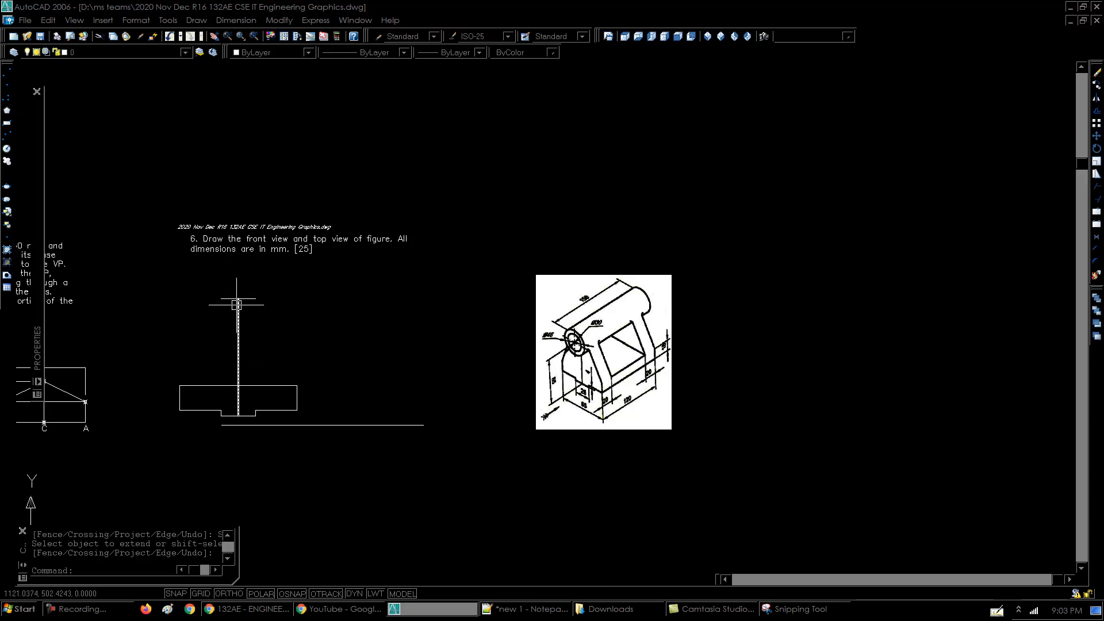
- Draw a 45 mm diameter circle centred on the upper end of the vertical centre line
{"action": "scroll", "coordinate": [237, 303], "scroll_direction": "up", "scroll_amount": 3}
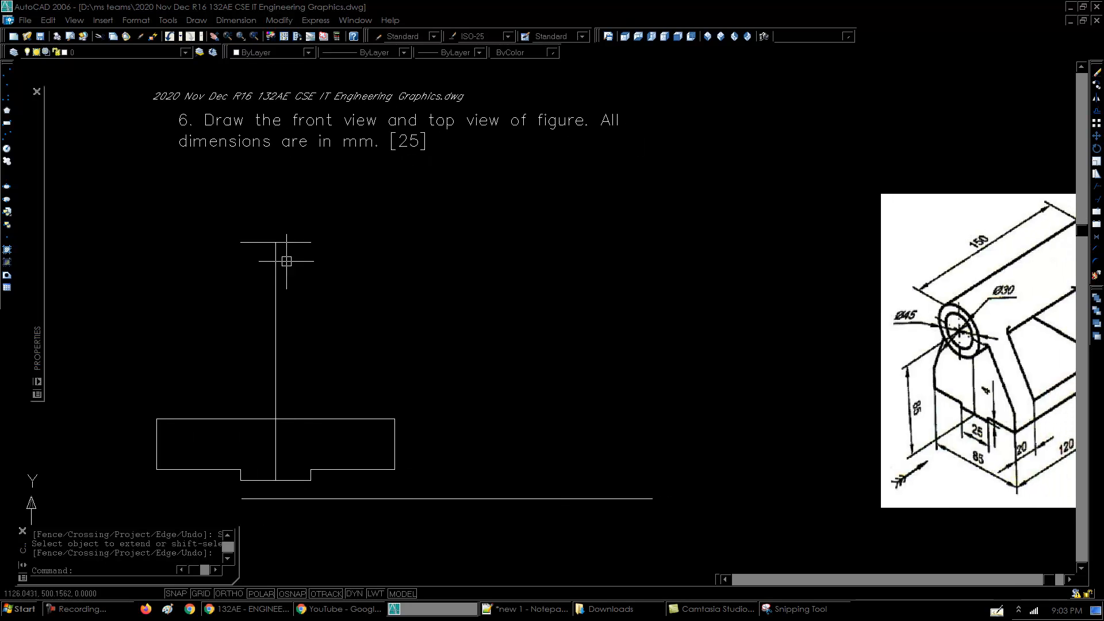
{"action": "middle_click_drag", "start_coordinate": [348, 299], "coordinate": [340, 301]}
{"action": "type", "text": "c"}
{"action": "key", "text": "Return"}
{"action": "middle_click_drag", "start_coordinate": [680, 394], "coordinate": [639, 393]}
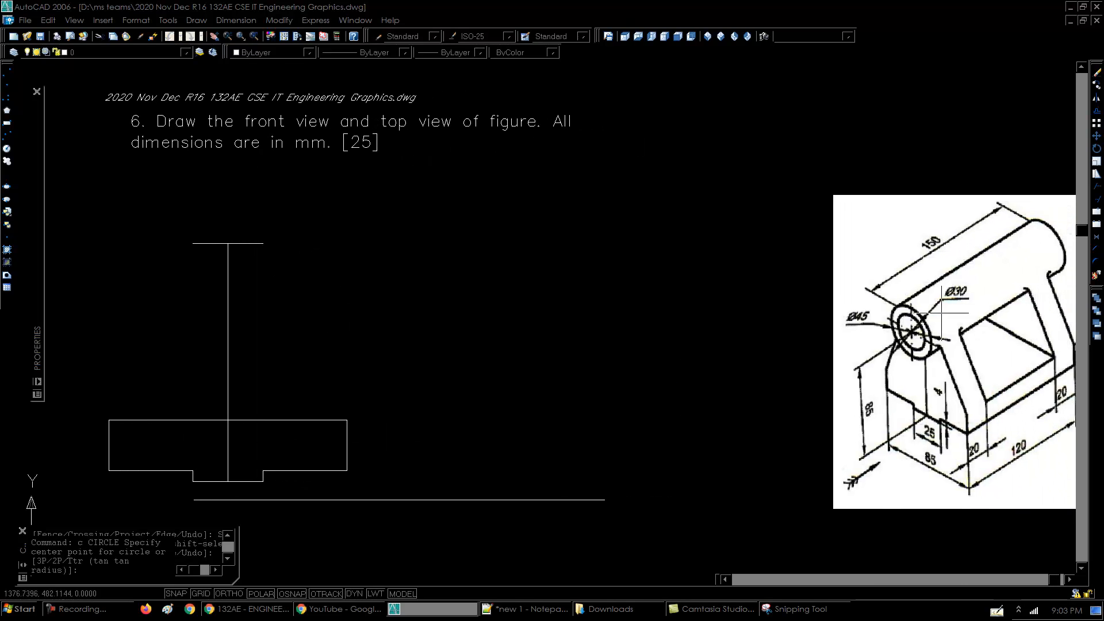
{"action": "left_click", "coordinate": [229, 244]}
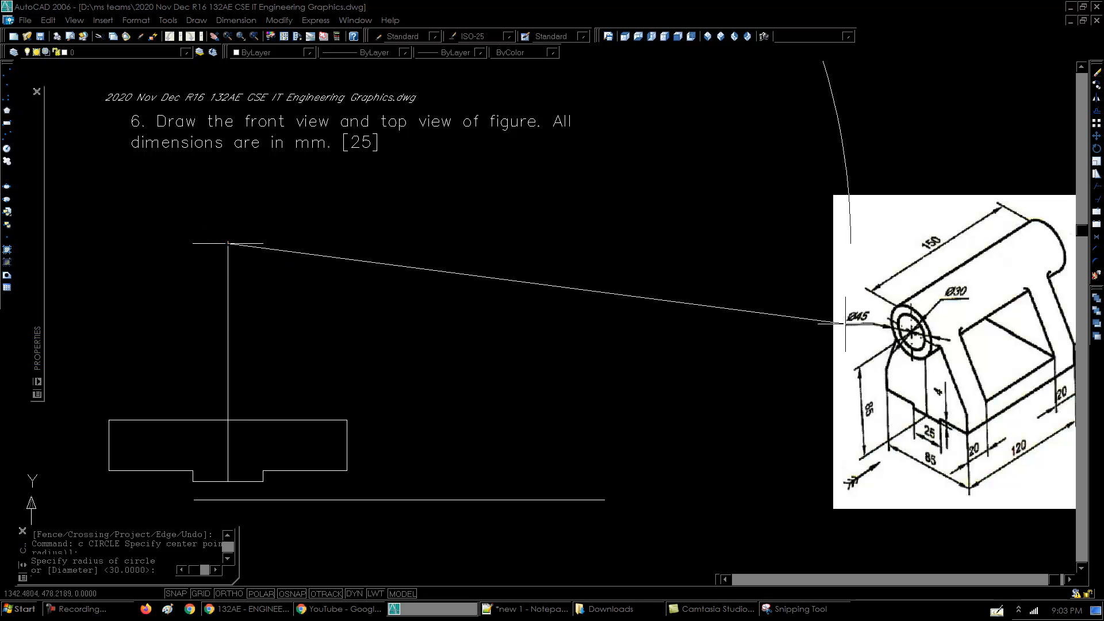
{"action": "type", "text": "45"}
{"action": "key", "text": "Return"}
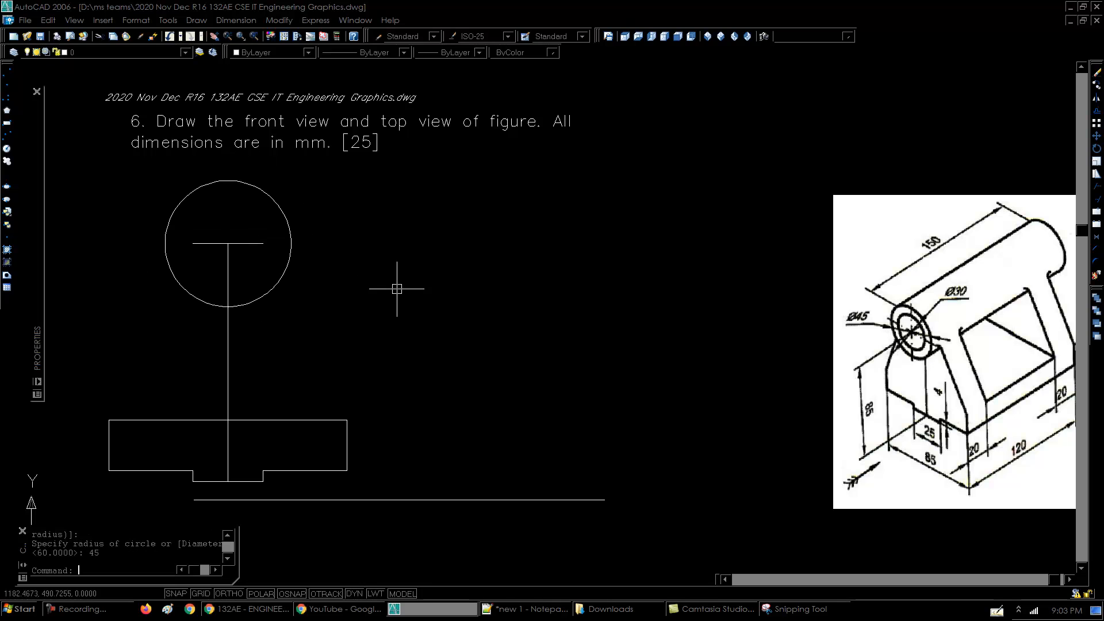
- Draw a second circle with a 30 mm radius, concentric with the sleeve circle
{"action": "key", "text": "Return"}
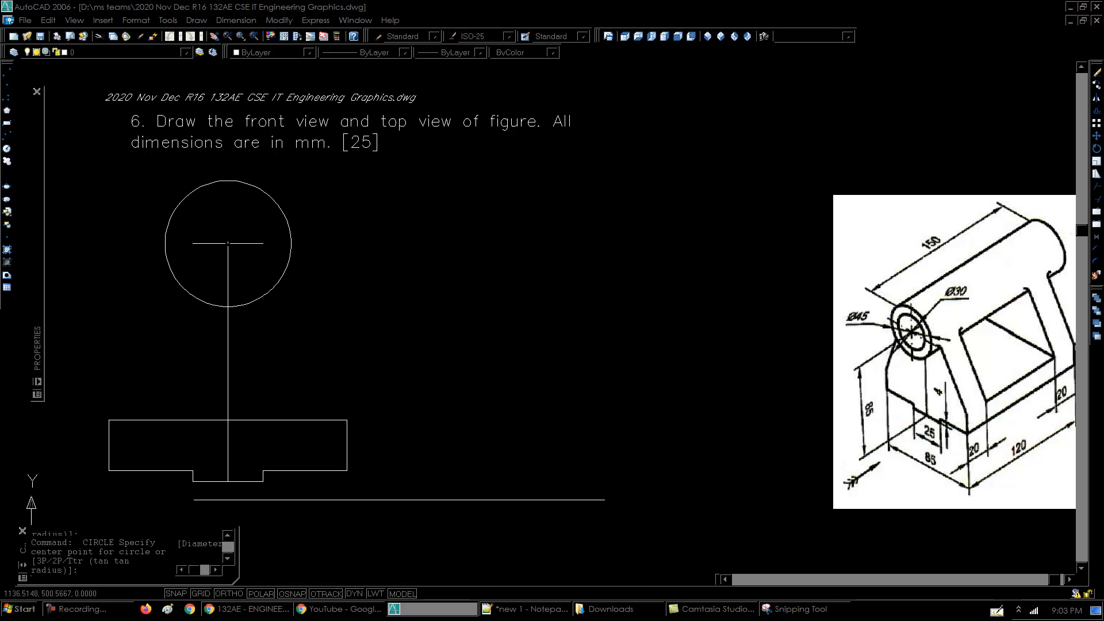
{"action": "left_click", "coordinate": [228, 244]}
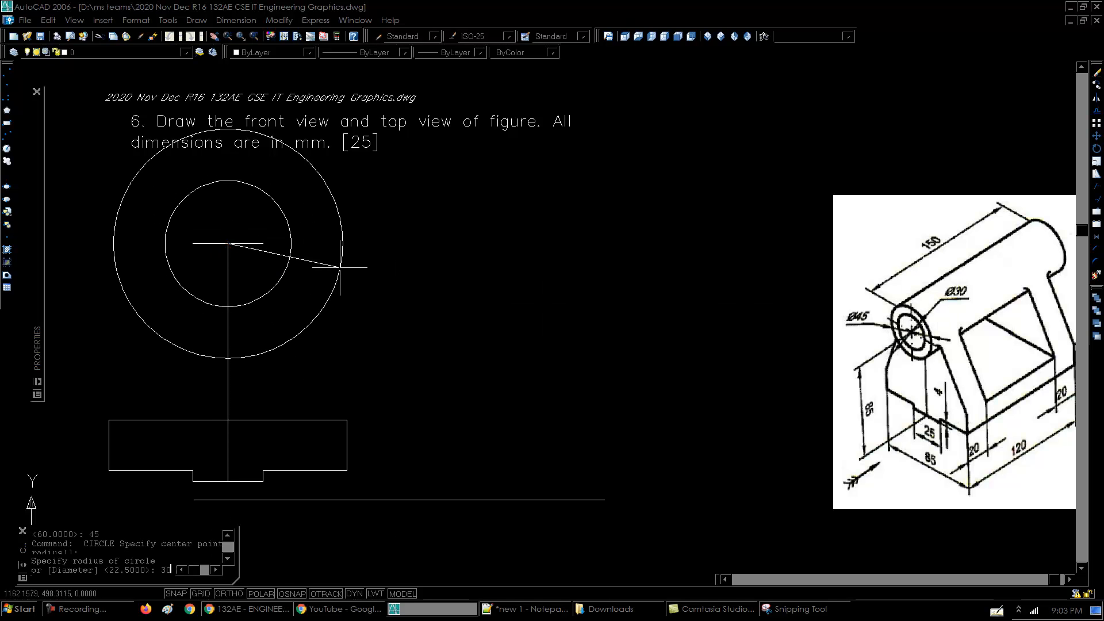
{"action": "type", "text": "30"}
{"action": "key", "text": "Return"}
{"action": "middle_click_drag", "start_coordinate": [350, 345], "coordinate": [347, 331]}
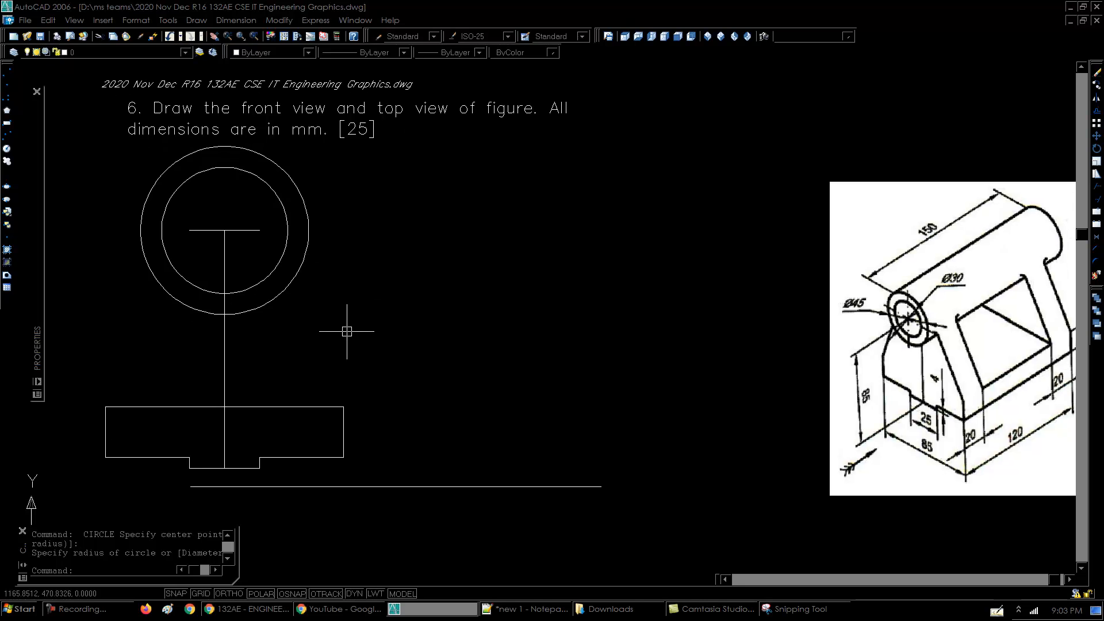
- Draw sloping side lines from both upper corners of the base block, tangent to the outer circle
{"action": "left_click", "coordinate": [304, 205]}
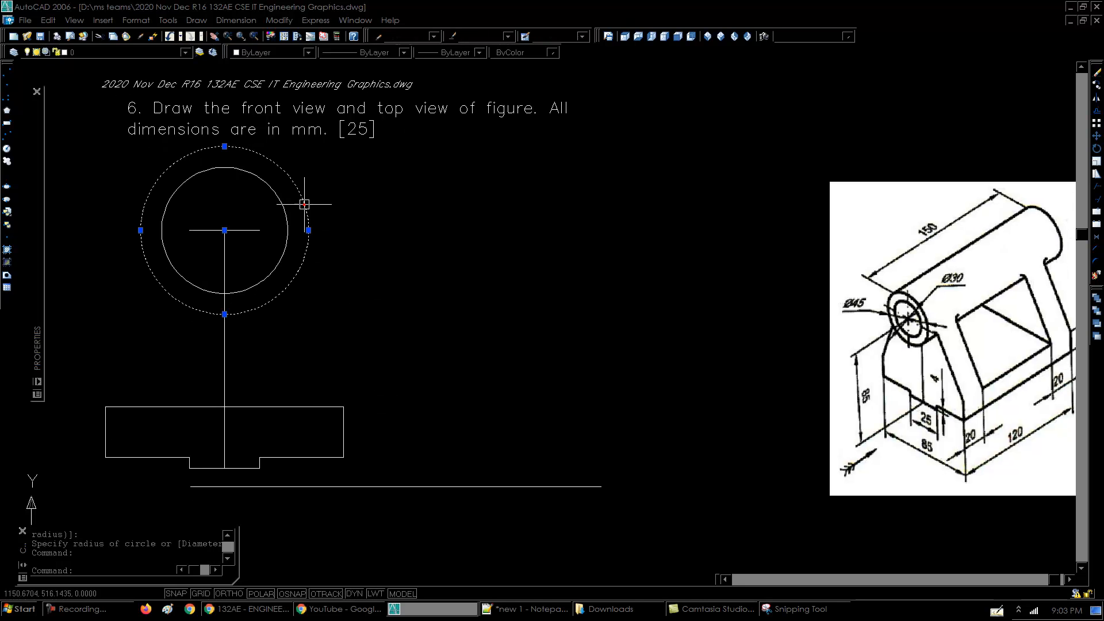
{"action": "type", "text": "l"}
{"action": "key", "text": "Return"}
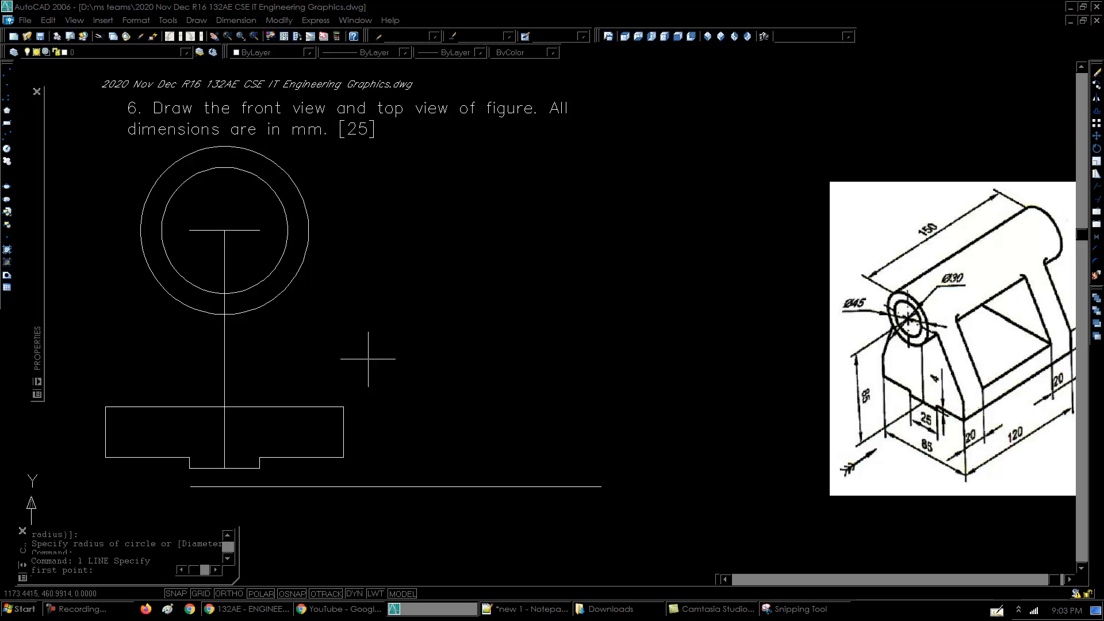
{"action": "left_click", "coordinate": [343, 408]}
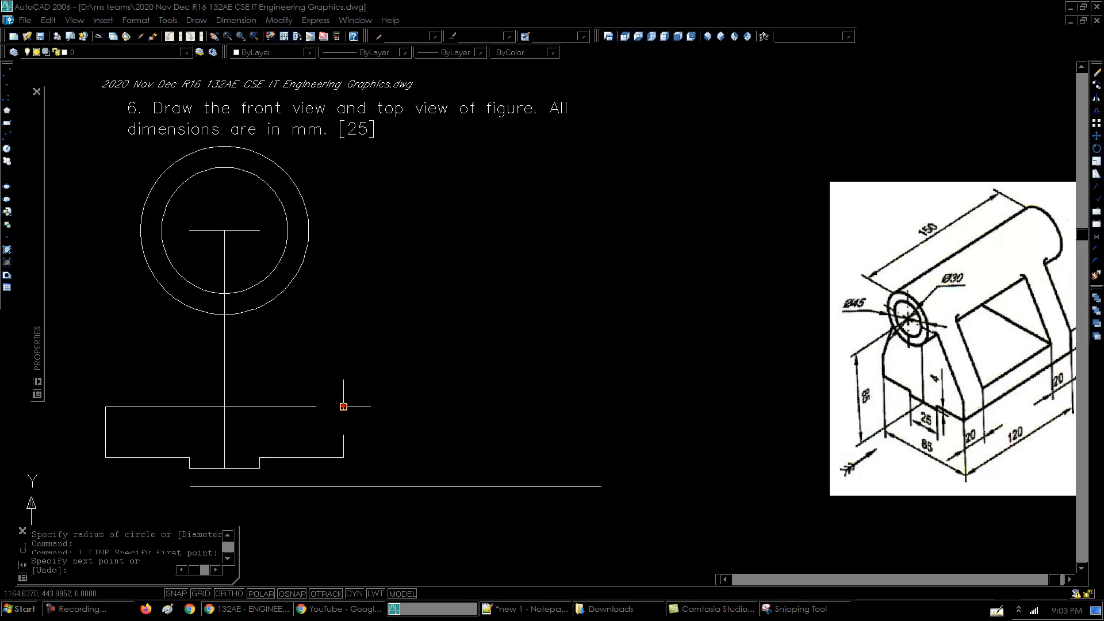
{"action": "left_click", "coordinate": [308, 214]}
{"action": "key", "text": "Return"}
{"action": "key", "text": "Return"}
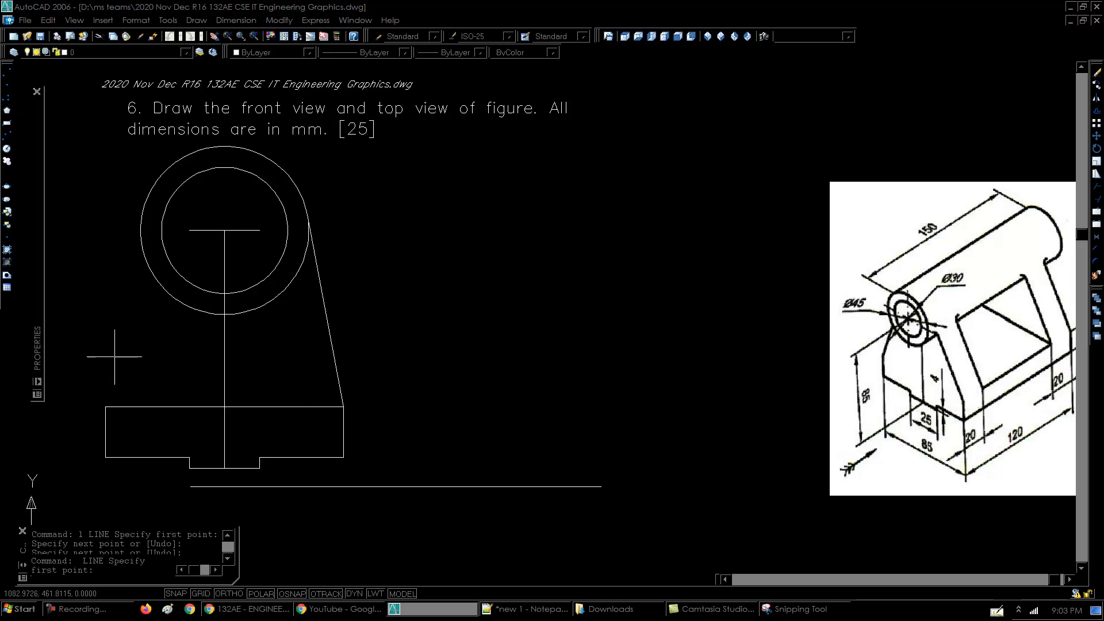
{"action": "left_click", "coordinate": [106, 407]}
{"action": "left_click", "coordinate": [142, 216]}
{"action": "key", "text": "Return"}
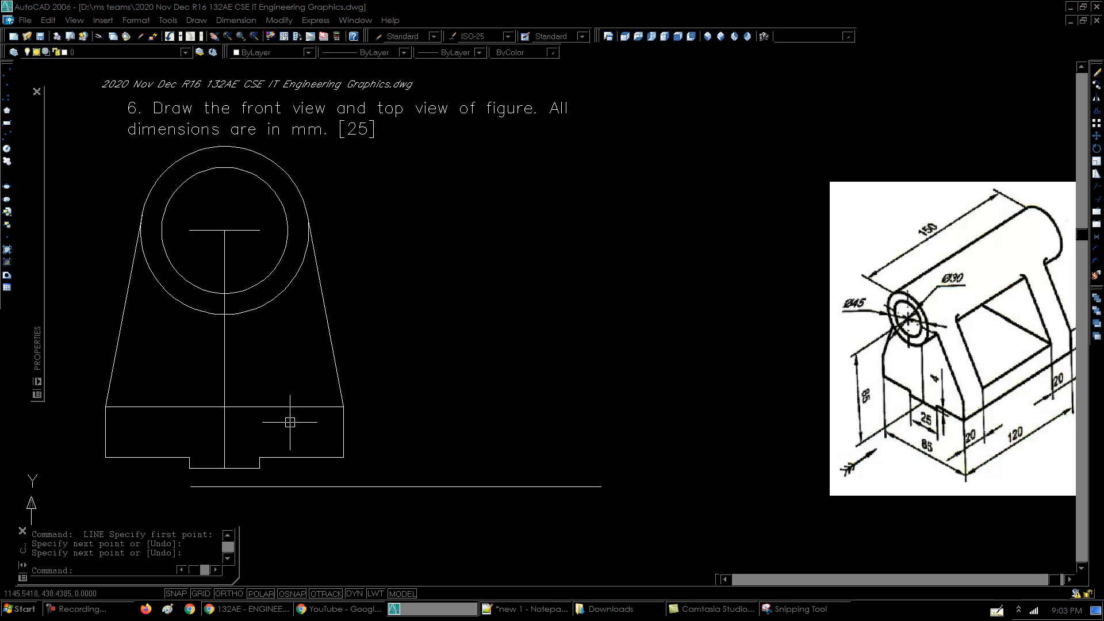
- Match the base block's top edge to the dashed hidden-line style of an earlier drawing
{"action": "scroll", "coordinate": [296, 424], "scroll_direction": "down", "scroll_amount": 2}
{"action": "middle_click_drag", "start_coordinate": [296, 424], "coordinate": [520, 380]}
{"action": "type", "text": "ma"}
{"action": "key", "text": "Return"}
{"action": "middle_click_drag", "start_coordinate": [390, 403], "coordinate": [677, 372]}
{"action": "middle_click_drag", "start_coordinate": [217, 340], "coordinate": [398, 339]}
{"action": "left_click", "coordinate": [207, 351]}
{"action": "scroll", "coordinate": [217, 362], "scroll_direction": "down", "scroll_amount": 3}
{"action": "scroll", "coordinate": [480, 365], "scroll_direction": "up", "scroll_amount": 5}
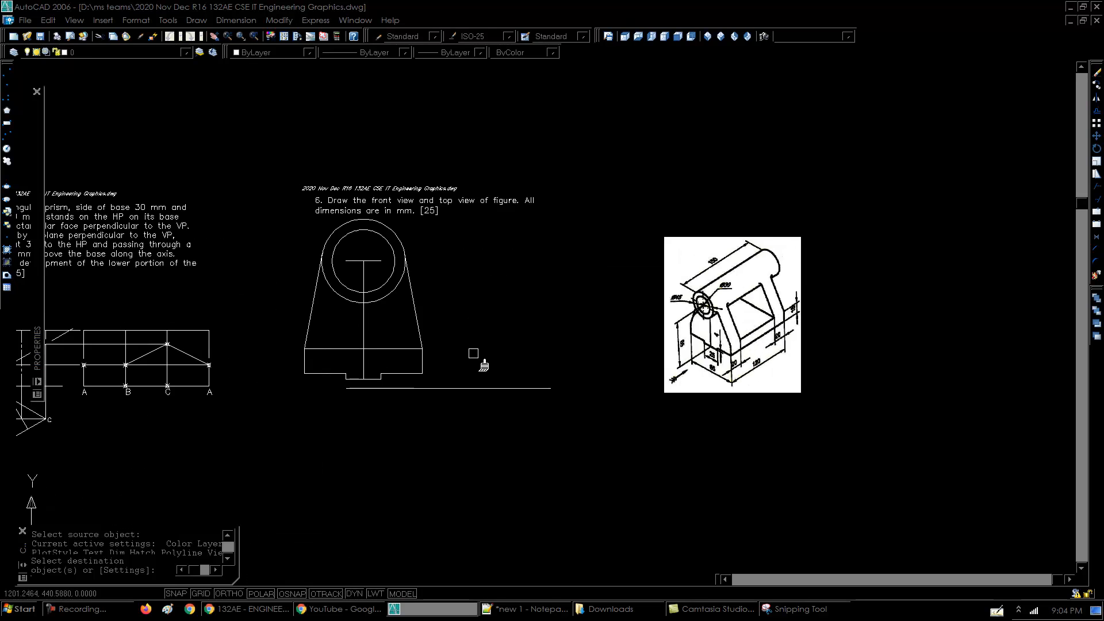
{"action": "left_click", "coordinate": [316, 345]}
{"action": "key", "text": "Return"}
{"action": "scroll", "coordinate": [315, 351], "scroll_direction": "down", "scroll_amount": 2}
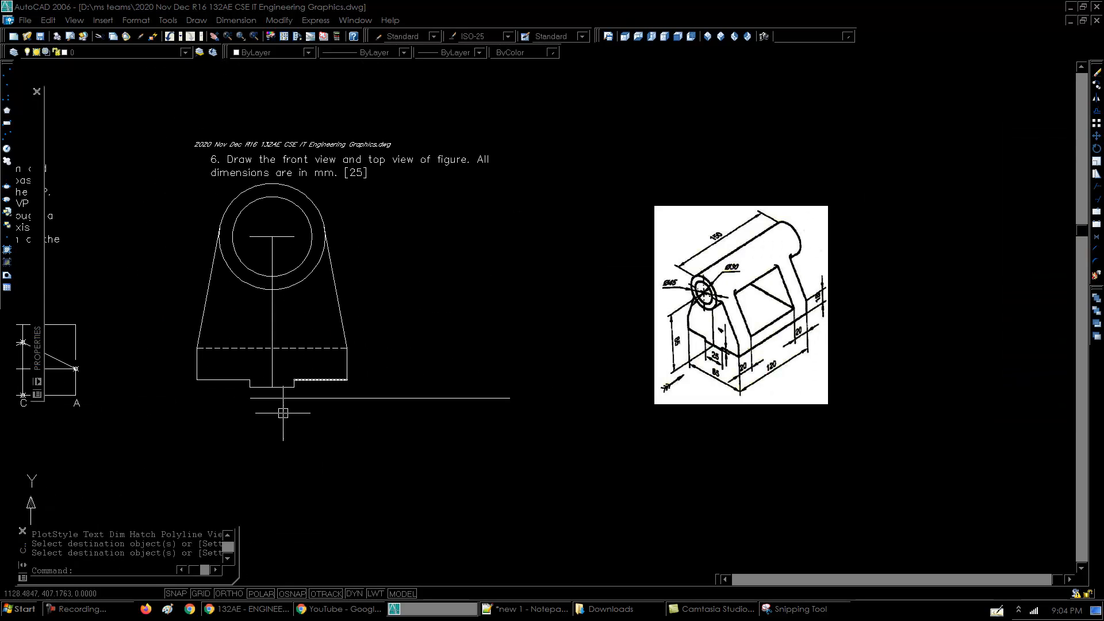
- Move the whole bracket view right and slightly down, next to the pictorial figure
{"action": "left_click", "coordinate": [167, 452]}
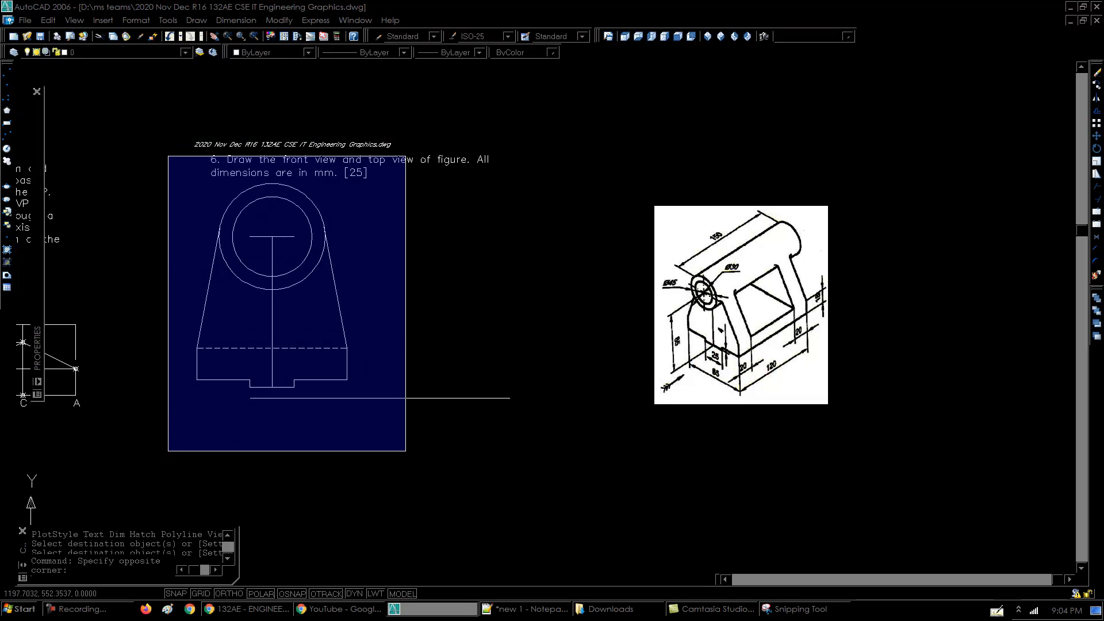
{"action": "left_click", "coordinate": [403, 165]}
{"action": "type", "text": "m"}
{"action": "key", "text": "Return"}
{"action": "left_click", "coordinate": [232, 479]}
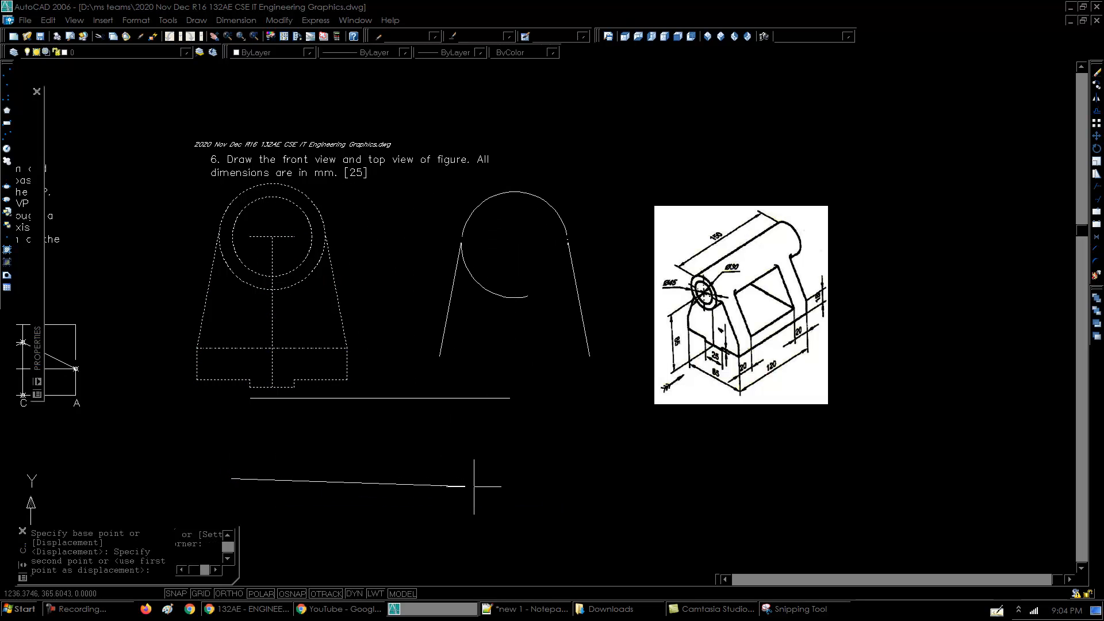
{"action": "left_click", "coordinate": [493, 497]}
- Move the horizontal reference line so its right end meets the lower right corner of the bracket's bottom projection
{"action": "left_click", "coordinate": [381, 398]}
{"action": "left_click", "coordinate": [380, 398]}
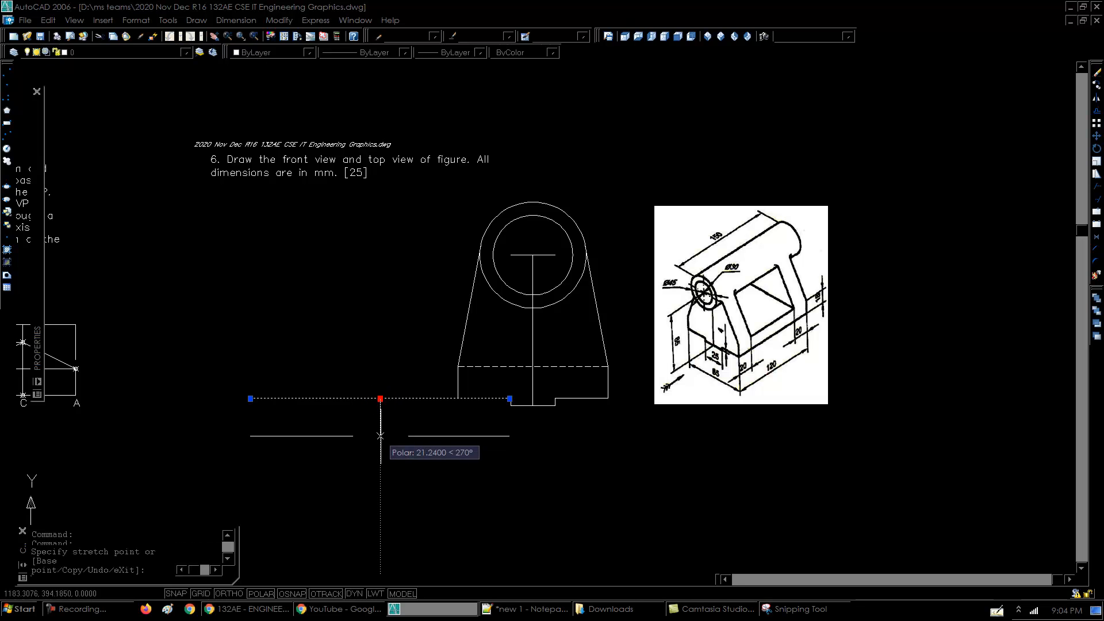
{"action": "left_click", "coordinate": [372, 411]}
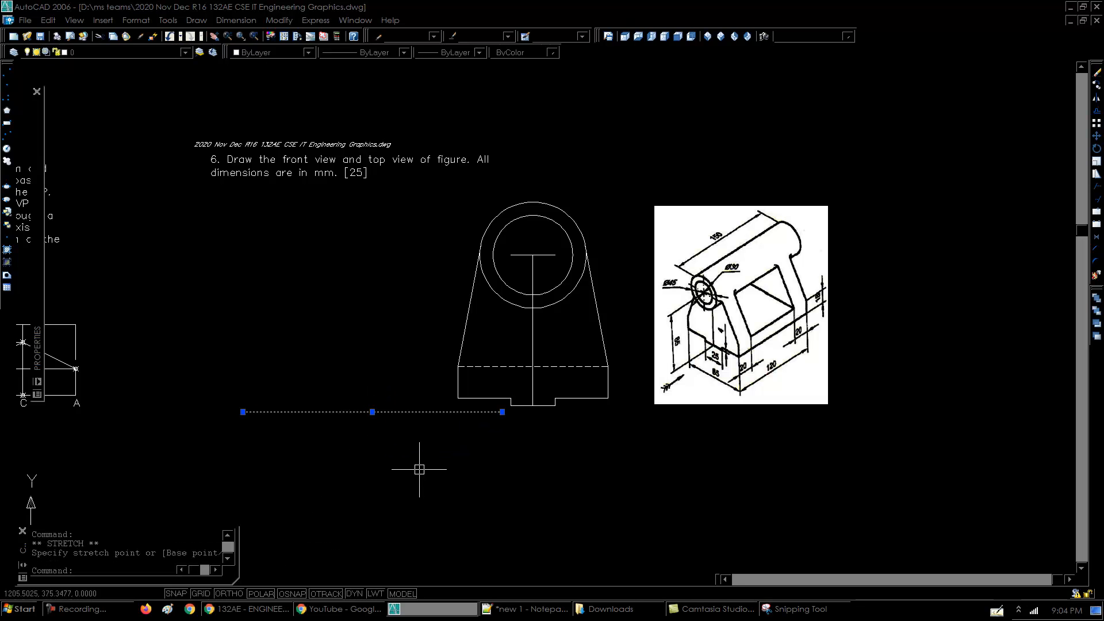
{"action": "left_click", "coordinate": [502, 411]}
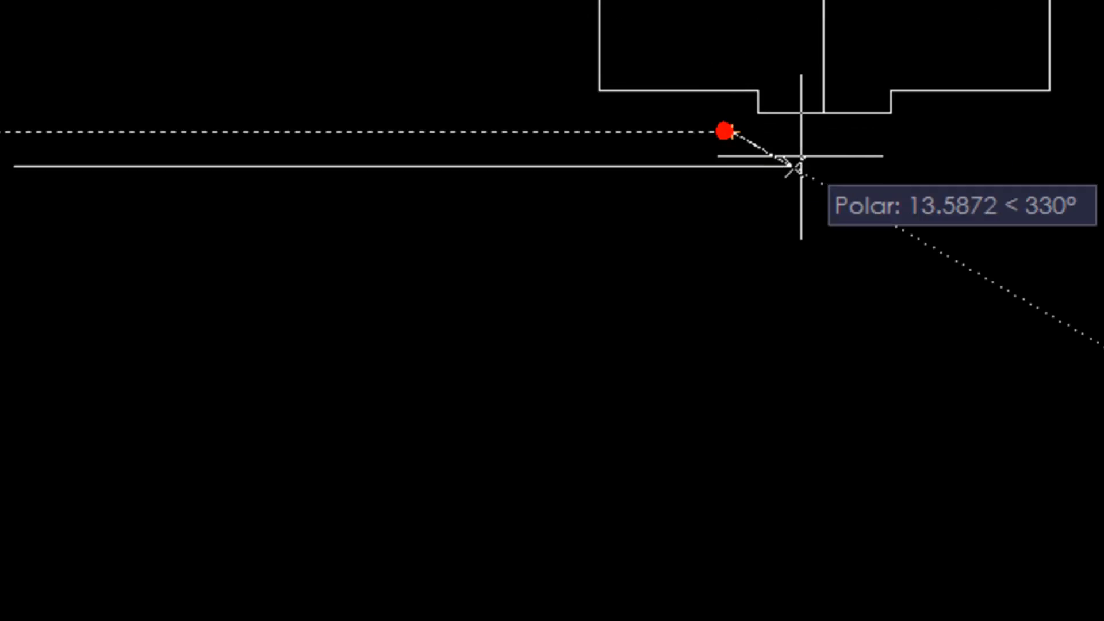
{"action": "left_click", "coordinate": [890, 114]}
- Stretch both ends of the reference line outward horizontally, the right one past the bracket view
{"action": "left_click", "coordinate": [667, 123]}
{"action": "left_click", "coordinate": [891, 113]}
{"action": "left_click", "coordinate": [1103, 112]}
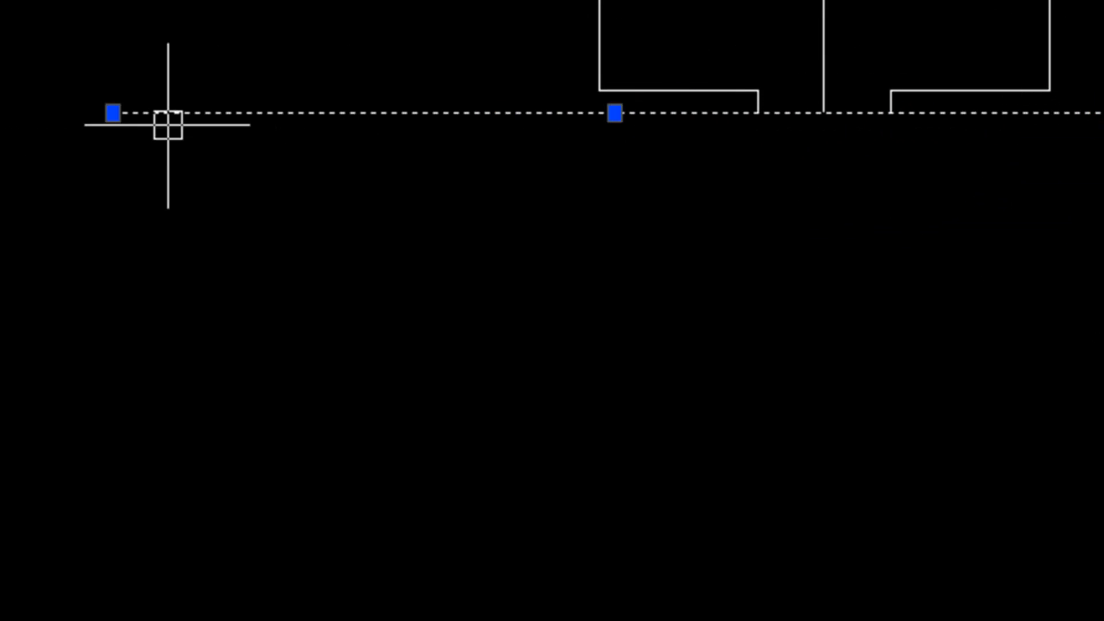
{"action": "left_click", "coordinate": [114, 114]}
{"action": "left_click", "coordinate": [1, 112]}
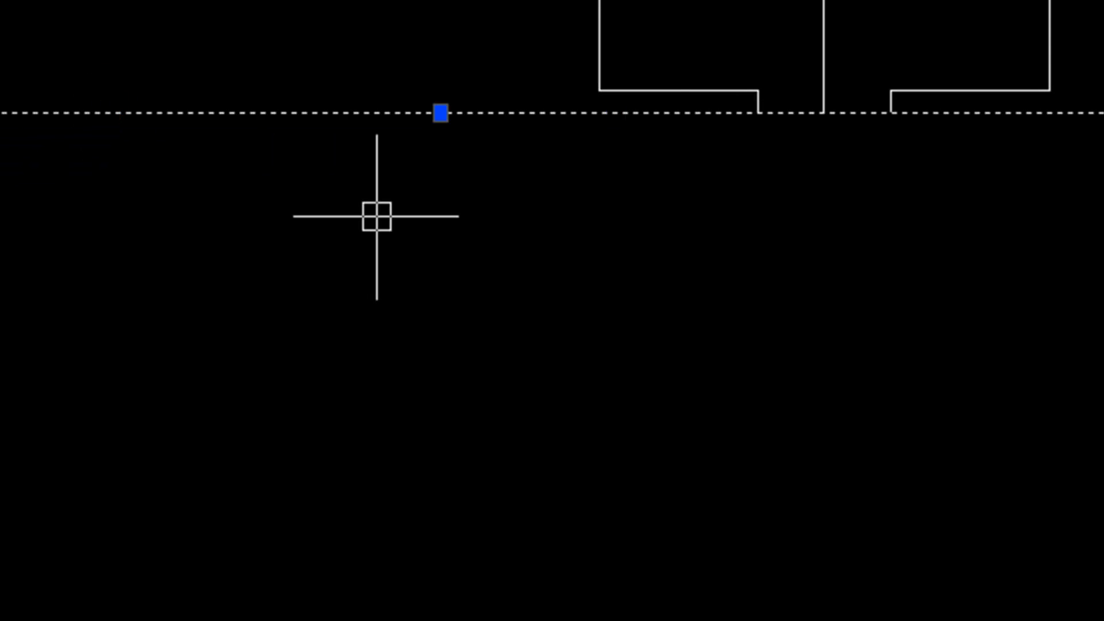
{"action": "key", "text": "Escape"}
{"action": "key", "text": "Escape"}
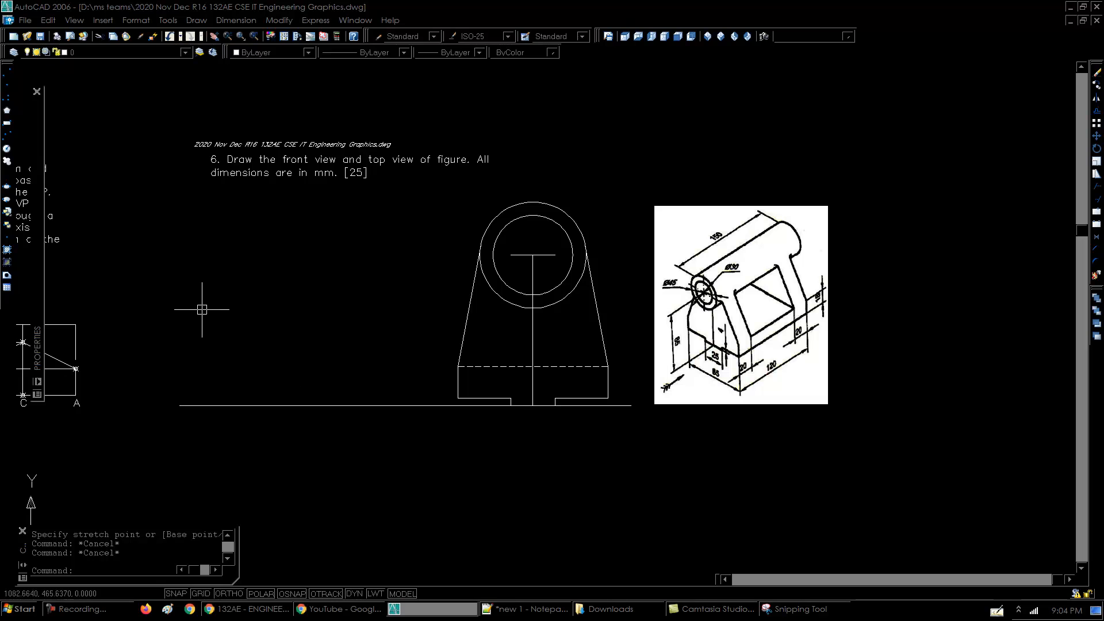
- Draw a long vertical reference line between the empty area and the bracket view, crossing the horizontal reference line
{"action": "type", "text": "l"}
{"action": "key", "text": "Return"}
{"action": "left_click", "coordinate": [419, 189]}
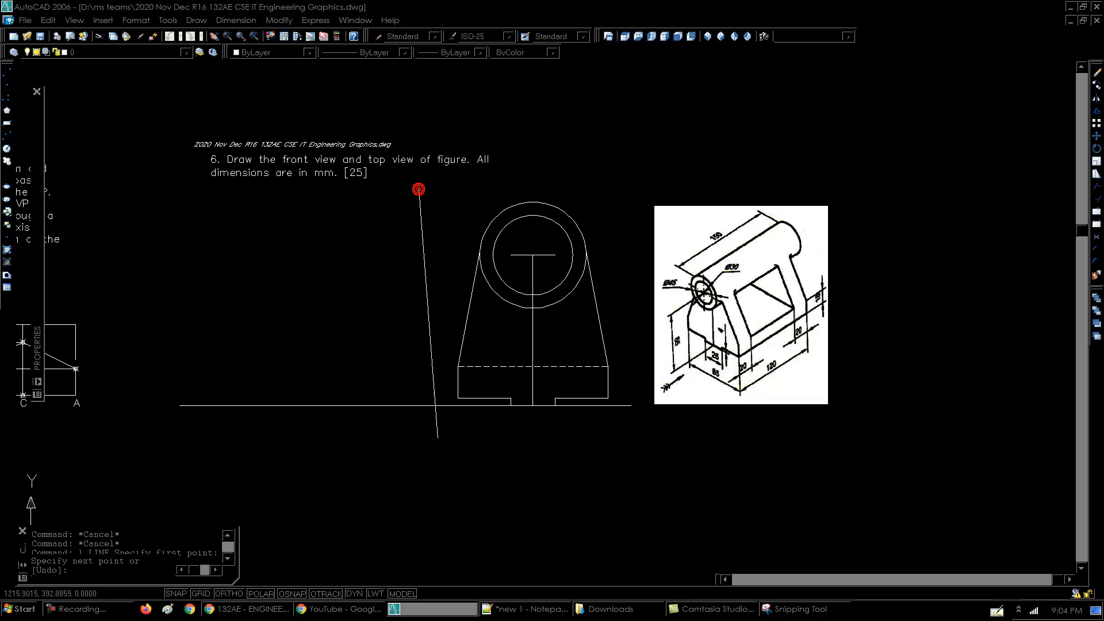
{"action": "left_click", "coordinate": [420, 566]}
{"action": "key", "text": "Return"}
{"action": "middle_click_drag", "start_coordinate": [512, 422], "coordinate": [525, 370]}
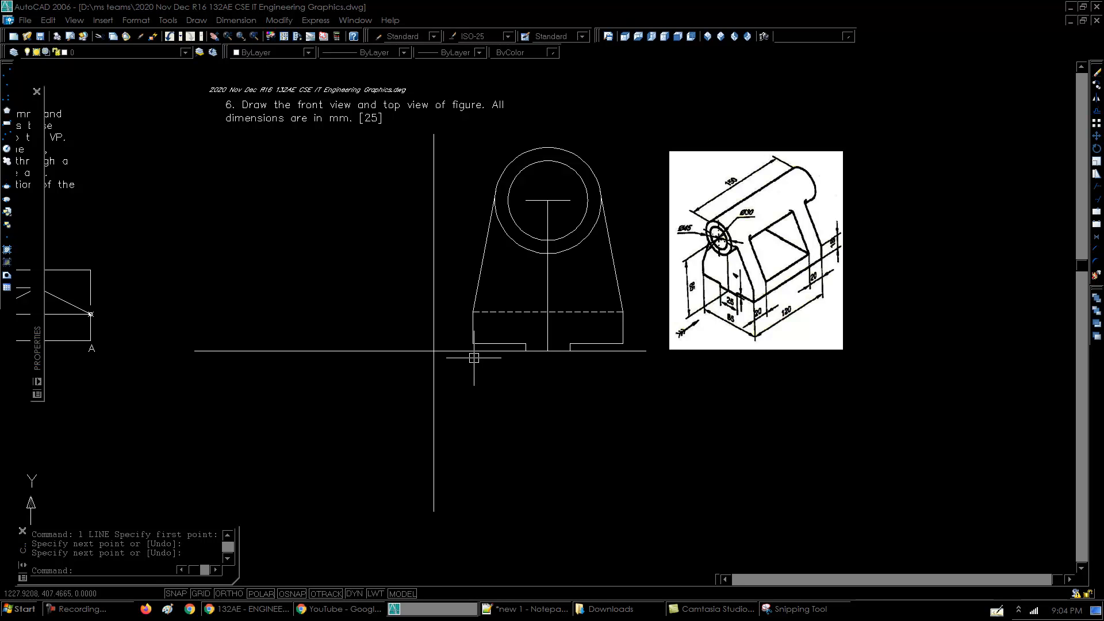
{"action": "key", "text": "Escape"}
{"action": "key", "text": "Escape"}
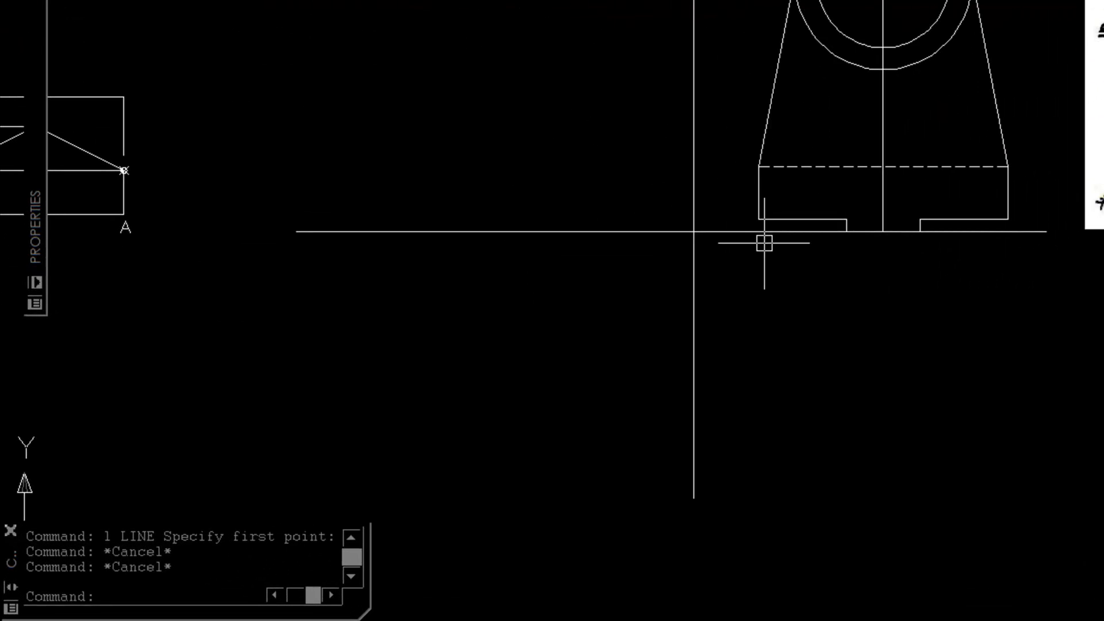
- Draw horizontal projectors leftward from the uppermost and lowermost points of the outer circle, across the vertical reference line
{"action": "type", "text": "l"}
{"action": "key", "text": "Return"}
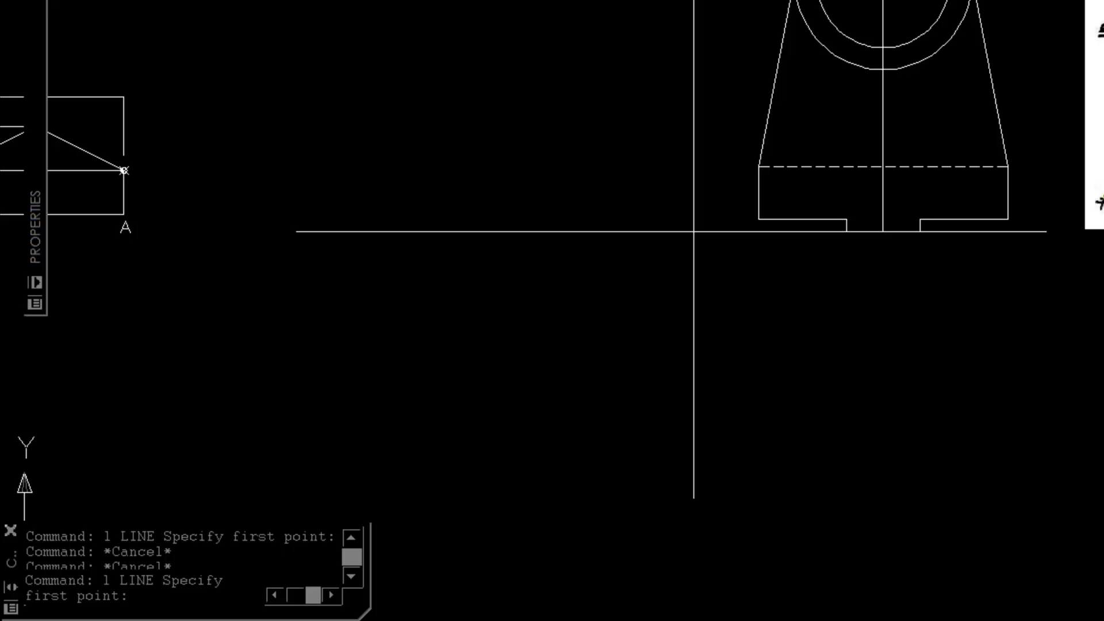
{"action": "left_click", "coordinate": [124, 170]}
{"action": "key", "text": "Return"}
{"action": "key", "text": "Return"}
{"action": "left_click", "coordinate": [918, 67]}
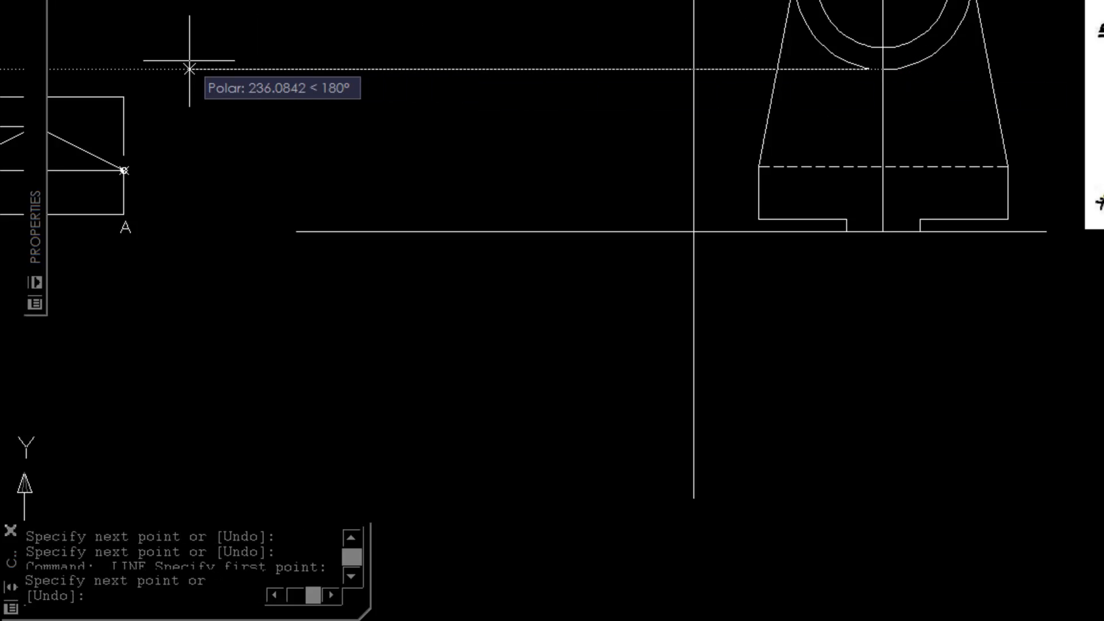
{"action": "left_click", "coordinate": [189, 68]}
{"action": "key", "text": "Return"}
{"action": "middle_click_drag", "start_coordinate": [681, 89], "coordinate": [765, 107]}
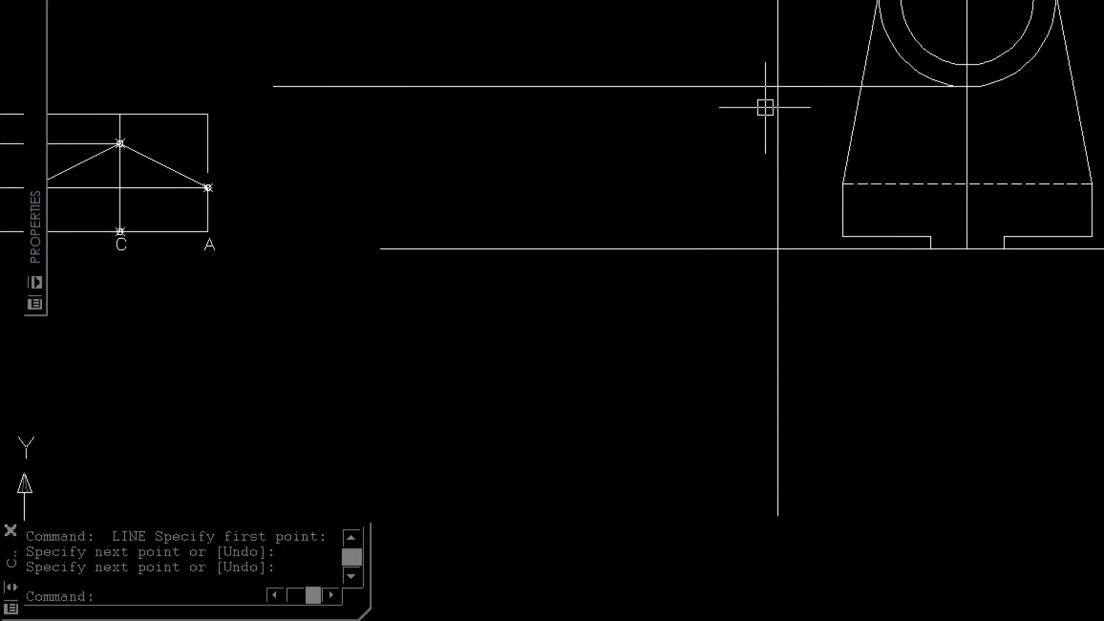
- Draw a vertical end edge for the sleeve across both projectors and trim its excess above the upper one
{"action": "type", "text": "l"}
{"action": "key", "text": "Return"}
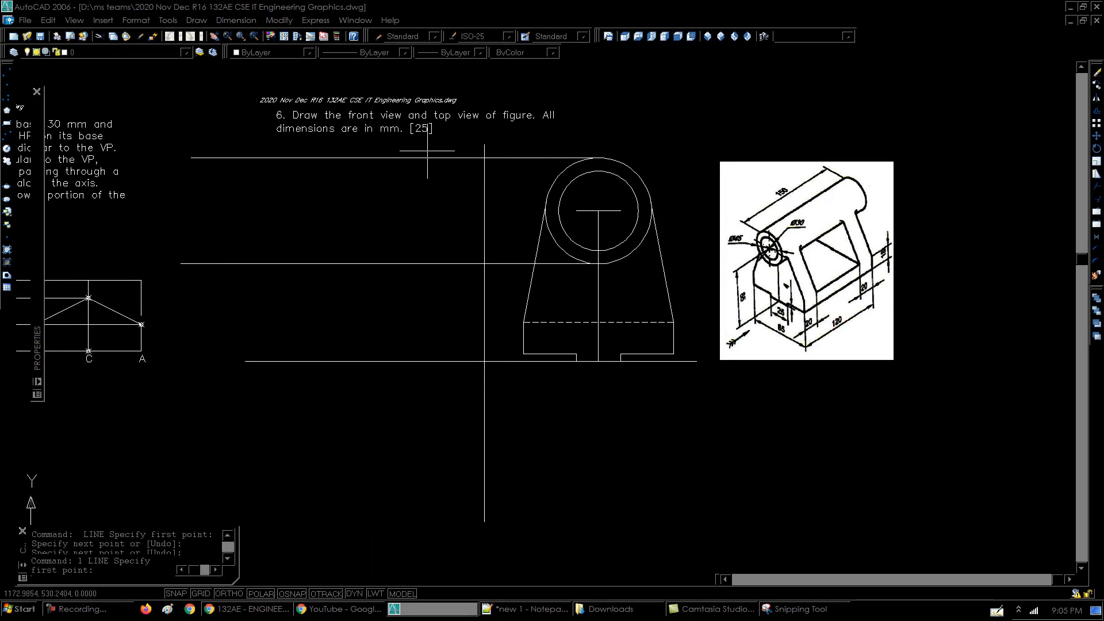
{"action": "left_click", "coordinate": [426, 151]}
{"action": "left_click", "coordinate": [426, 264]}
{"action": "key", "text": "Return"}
{"action": "type", "text": "tr"}
{"action": "key", "text": "Return"}
{"action": "key", "text": "Return"}
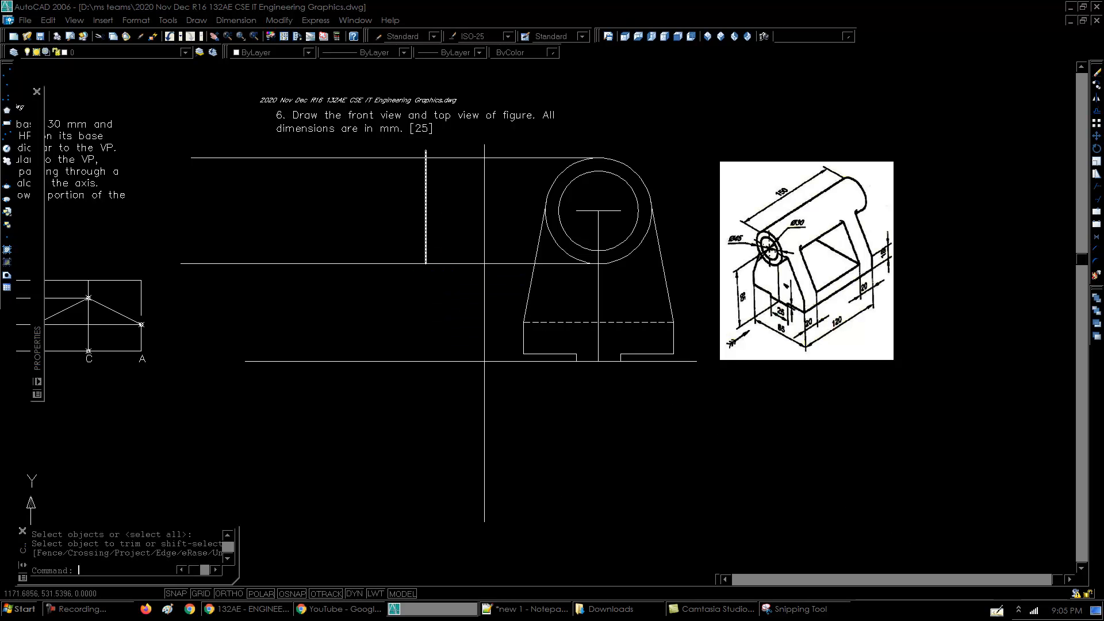
{"action": "left_click", "coordinate": [427, 153]}
- Break both horizontal projectors just right of the sleeve's vertical end edge, leaving a small gap
{"action": "type", "text": "br"}
{"action": "key", "text": "Return"}
{"action": "left_click", "coordinate": [436, 158]}
{"action": "left_click", "coordinate": [427, 157]}
{"action": "key", "text": "Return"}
{"action": "left_click", "coordinate": [436, 263]}
{"action": "left_click", "coordinate": [427, 264]}
{"action": "middle_click_drag", "start_coordinate": [449, 245], "coordinate": [484, 246]}
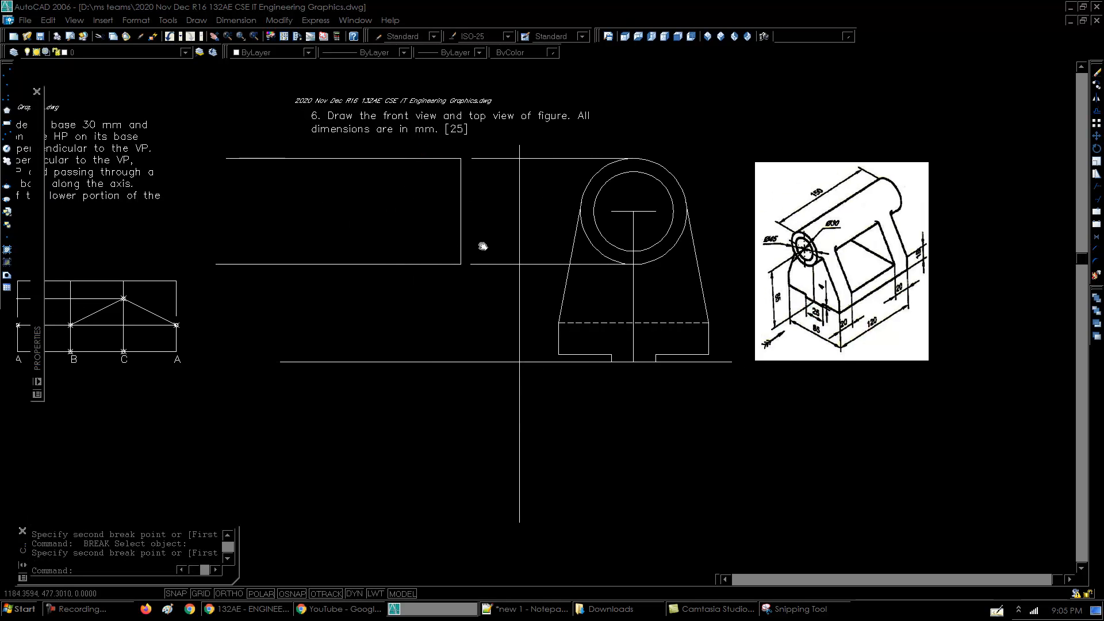
- Offset the sleeve's vertical end edge 150 mm to the left
{"action": "scroll", "coordinate": [800, 182], "scroll_direction": "down", "scroll_amount": 3}
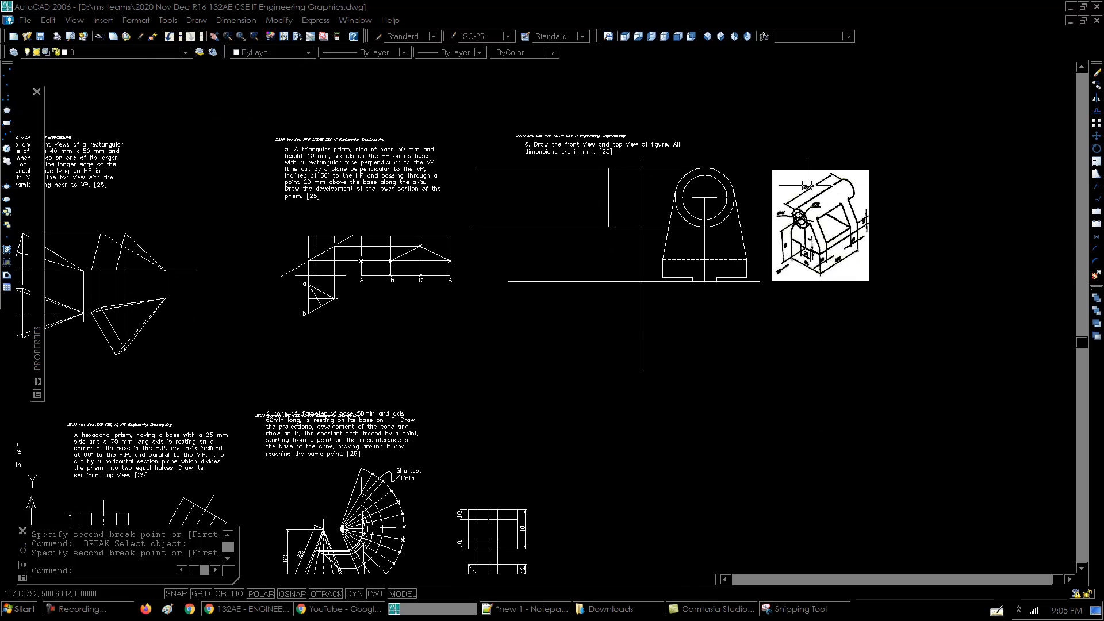
{"action": "middle_click_drag", "start_coordinate": [520, 204], "coordinate": [516, 203]}
{"action": "type", "text": "o"}
{"action": "key", "text": "Return"}
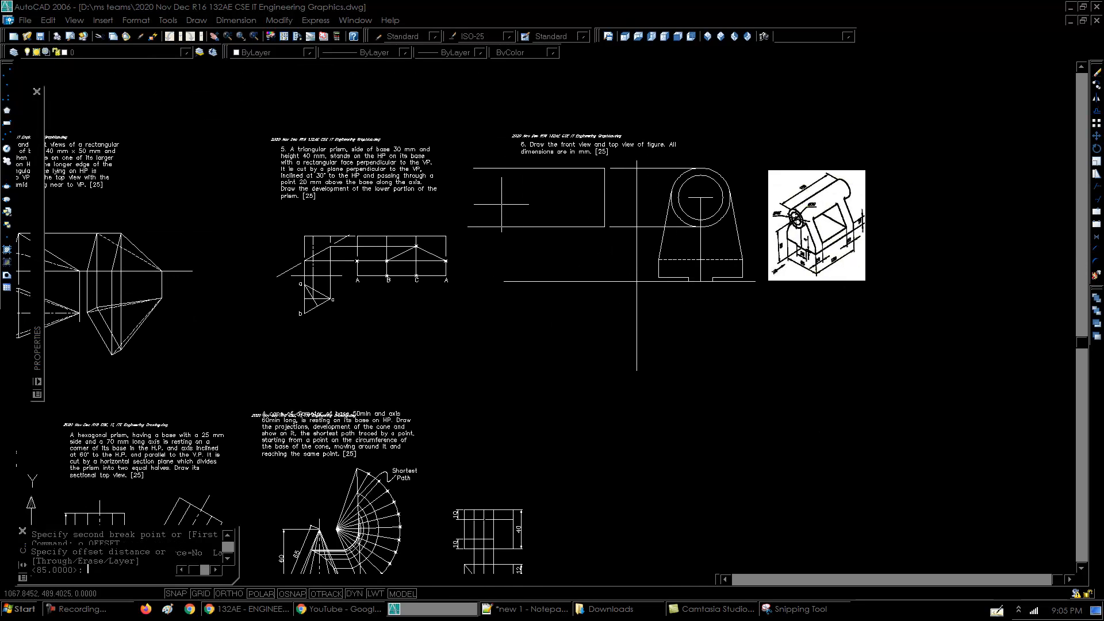
{"action": "type", "text": "150"}
{"action": "key", "text": "Return"}
{"action": "left_click", "coordinate": [604, 186]}
{"action": "left_click", "coordinate": [537, 188]}
{"action": "key", "text": "Return"}
- Extend the sleeve's upper and lower edges to the offset end edge, closing the rectangle
{"action": "type", "text": "ex"}
{"action": "key", "text": "Return"}
{"action": "key", "text": "Return"}
{"action": "left_click", "coordinate": [483, 226]}
{"action": "left_click", "coordinate": [479, 170]}
{"action": "key", "text": "Return"}
- Move the whole problem 6 drawing, including its text and reference figure, right and slightly down, away from problem 5
{"action": "left_click", "coordinate": [452, 107]}
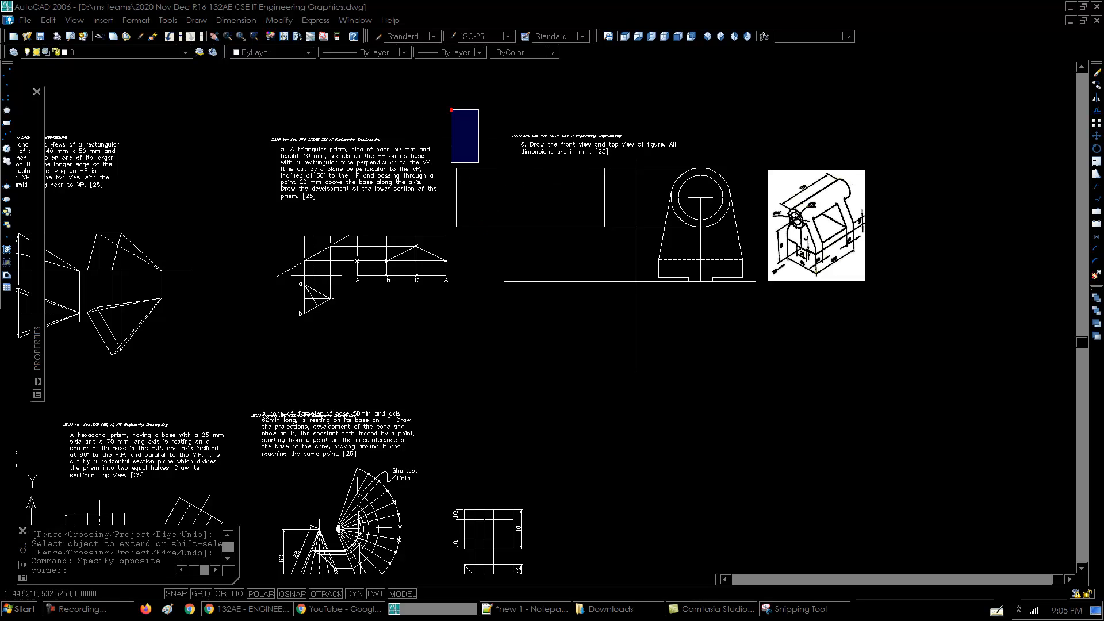
{"action": "left_click", "coordinate": [885, 397]}
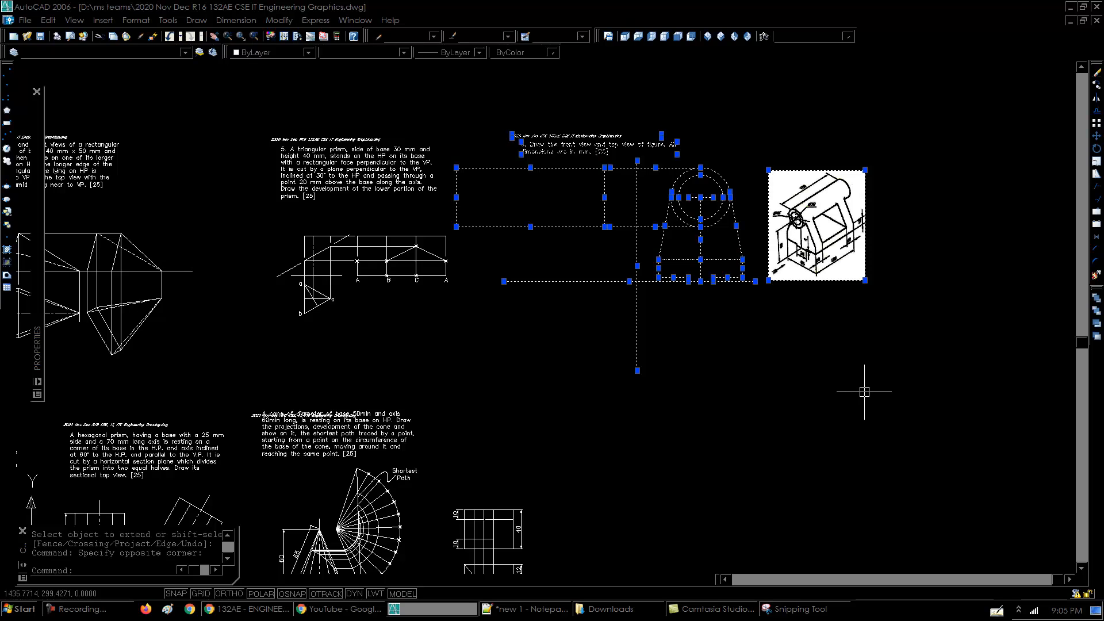
{"action": "type", "text": "m"}
{"action": "key", "text": "Return"}
{"action": "left_click", "coordinate": [690, 353]}
{"action": "left_click", "coordinate": [780, 375]}
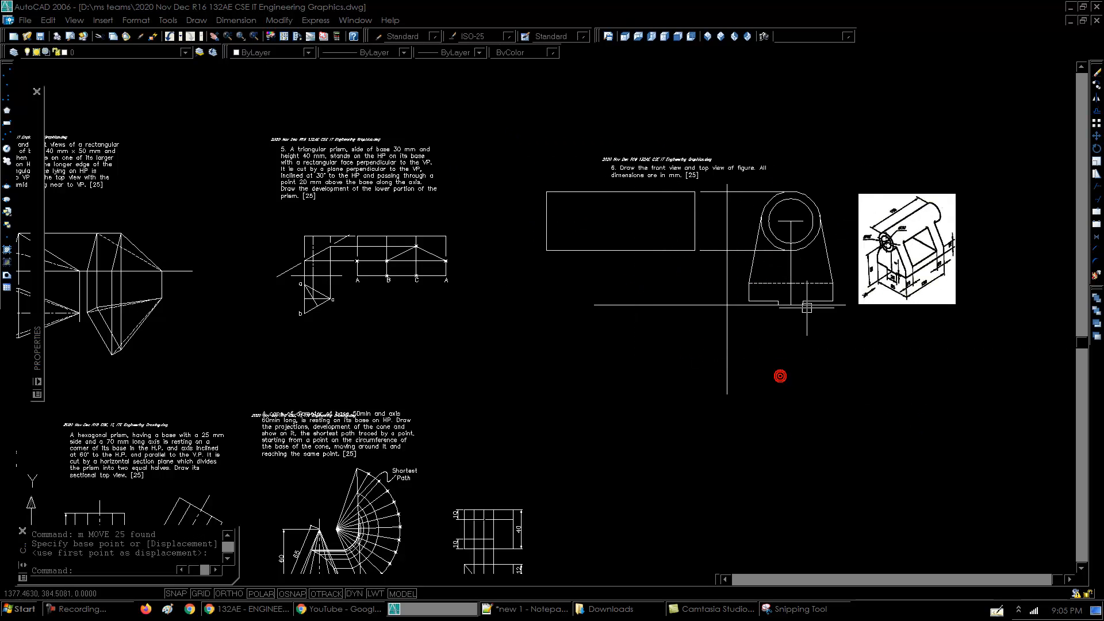
{"action": "scroll", "coordinate": [779, 373], "scroll_direction": "up", "scroll_amount": 3}
{"action": "scroll", "coordinate": [750, 362], "scroll_direction": "down", "scroll_amount": 1}
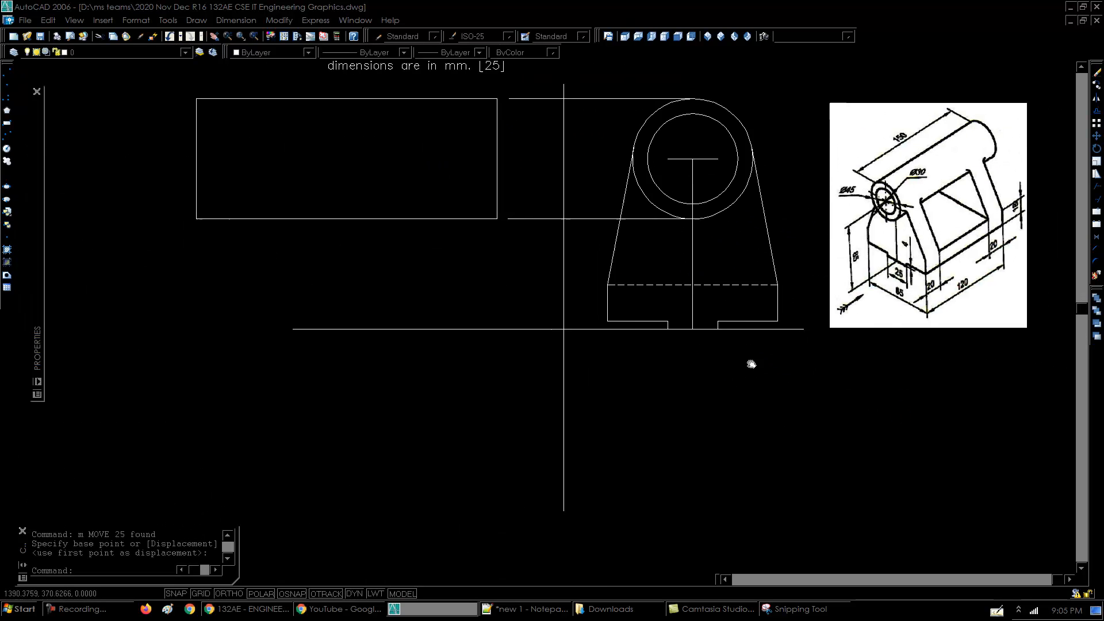
{"action": "scroll", "coordinate": [703, 407], "scroll_direction": "up", "scroll_amount": 1}
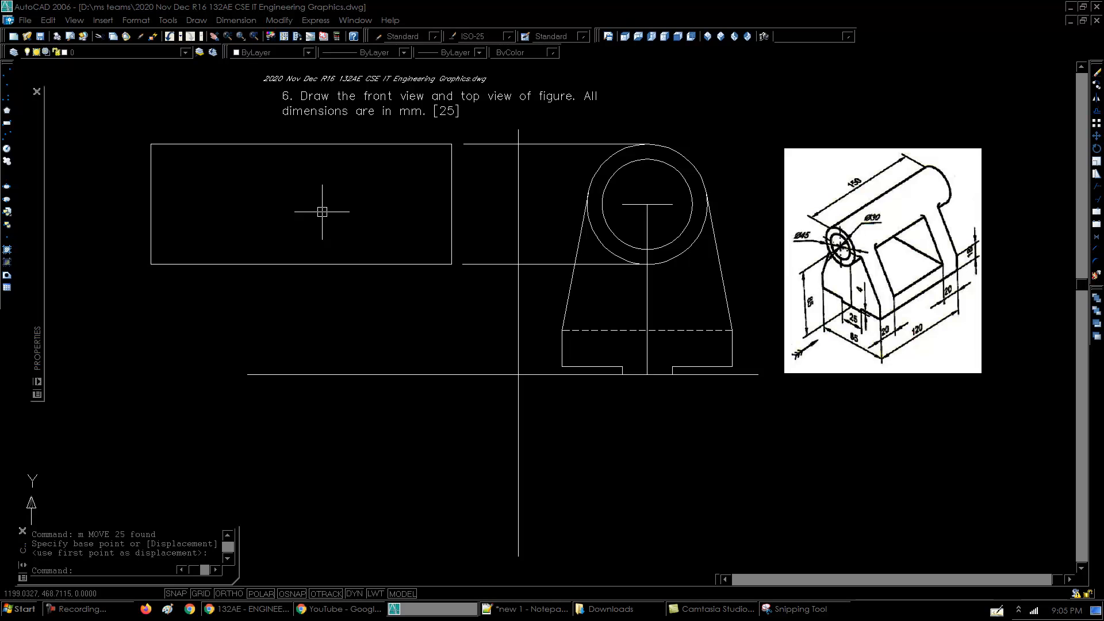
- Stretch the left end of the horizontal ground line farther left so it runs beneath the sleeve rectangle
{"action": "type", "text": "s"}
{"action": "key", "text": "Return"}
{"action": "left_click", "coordinate": [325, 329]}
{"action": "left_click", "coordinate": [184, 450]}
{"action": "key", "text": "Return"}
{"action": "left_click", "coordinate": [966, 455]}
{"action": "left_click", "coordinate": [782, 458]}
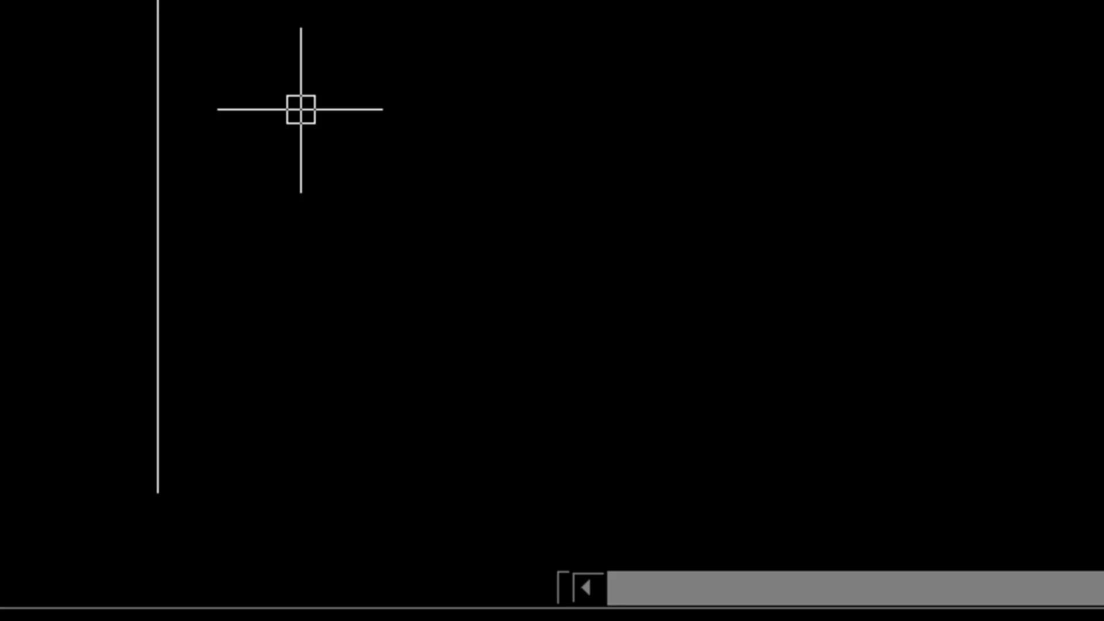
- Draw a horizontal projector from the left end of the end view's dashed line to below the sleeve's far end
{"action": "type", "text": "l"}
{"action": "key", "text": "space"}
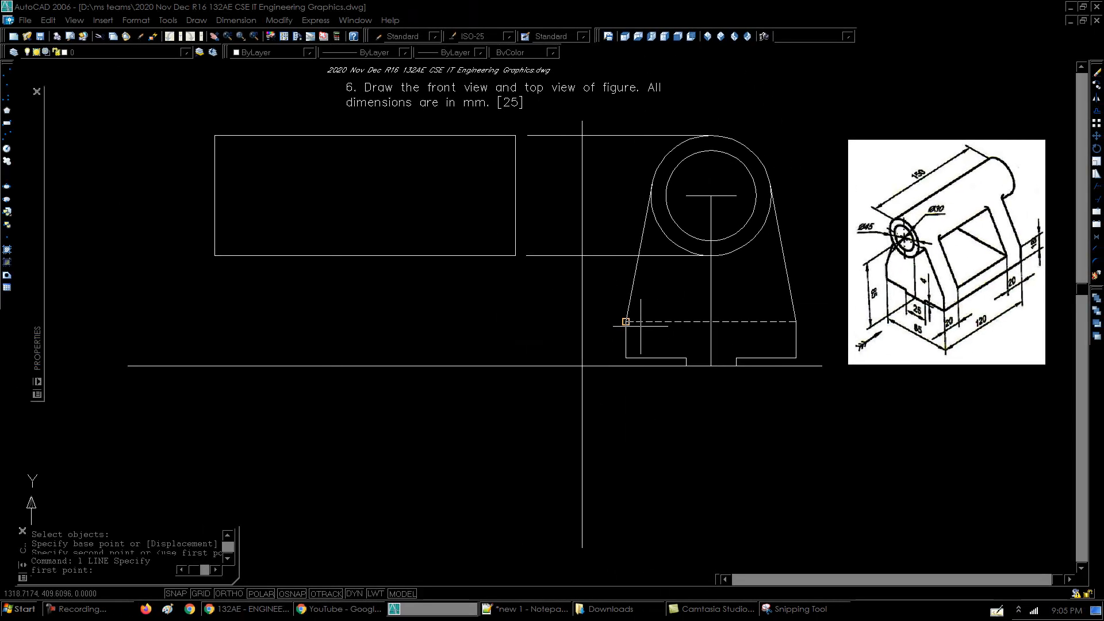
{"action": "left_click", "coordinate": [626, 322]}
{"action": "left_click", "coordinate": [241, 322]}
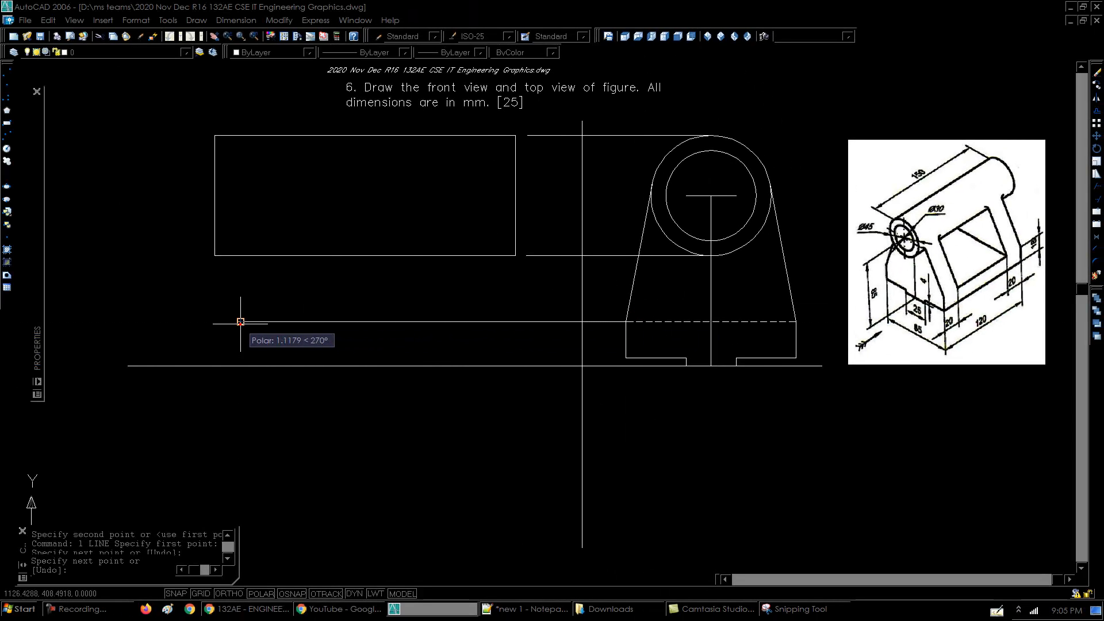
{"action": "key", "text": "Return"}
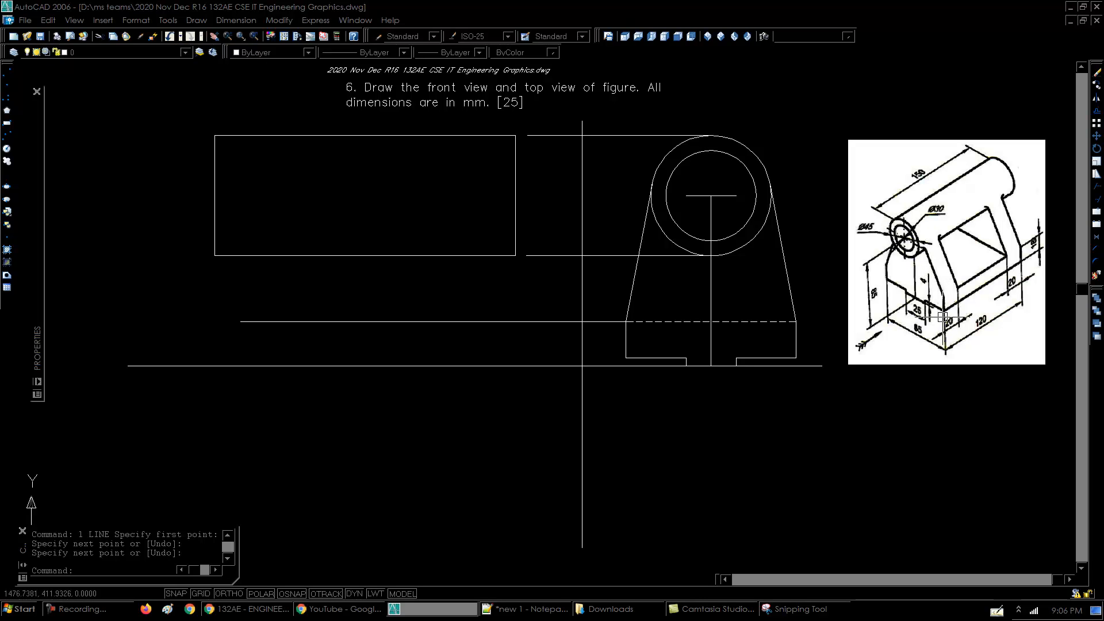
- Examine the isometric figure's sleeve, sloping legs, rectangular opening and base dimensions
{"action": "left_click", "coordinate": [1044, 250]}
{"action": "scroll", "coordinate": [1044, 251], "scroll_direction": "up", "scroll_amount": 3}
{"action": "middle_click_drag", "start_coordinate": [1004, 288], "coordinate": [929, 297]}
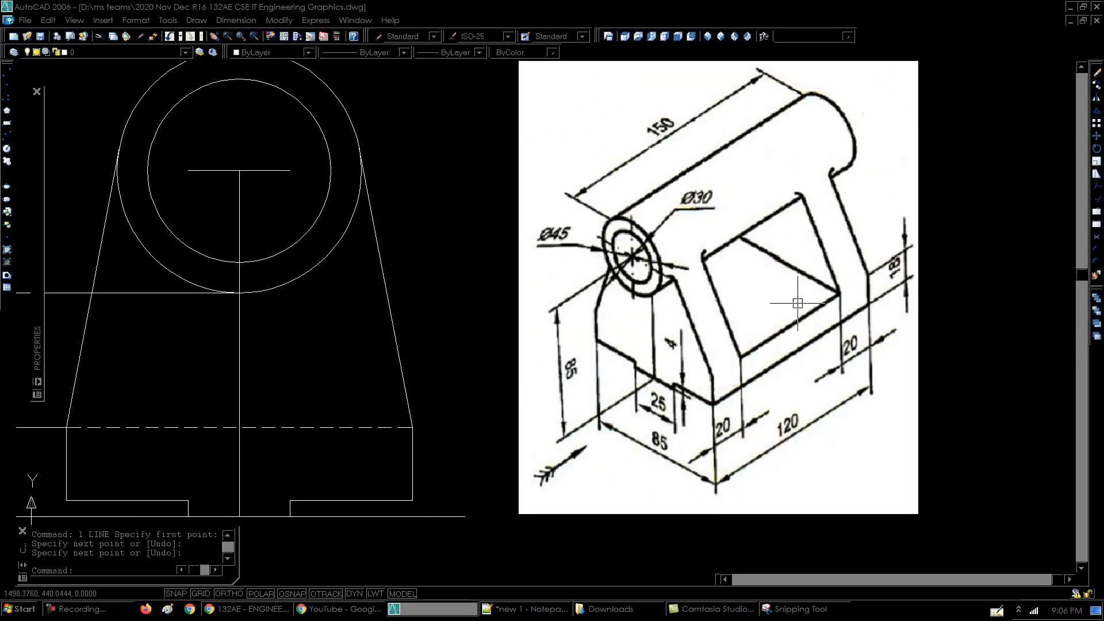
{"action": "scroll", "coordinate": [656, 274], "scroll_direction": "up", "scroll_amount": 4}
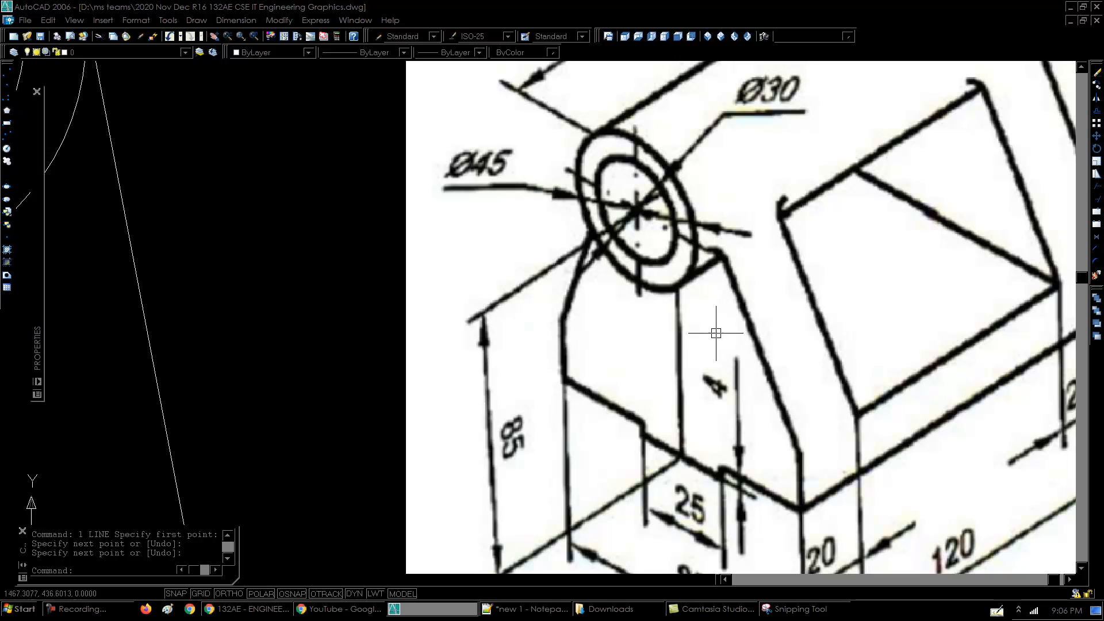
{"action": "scroll", "coordinate": [699, 322], "scroll_direction": "down", "scroll_amount": 2}
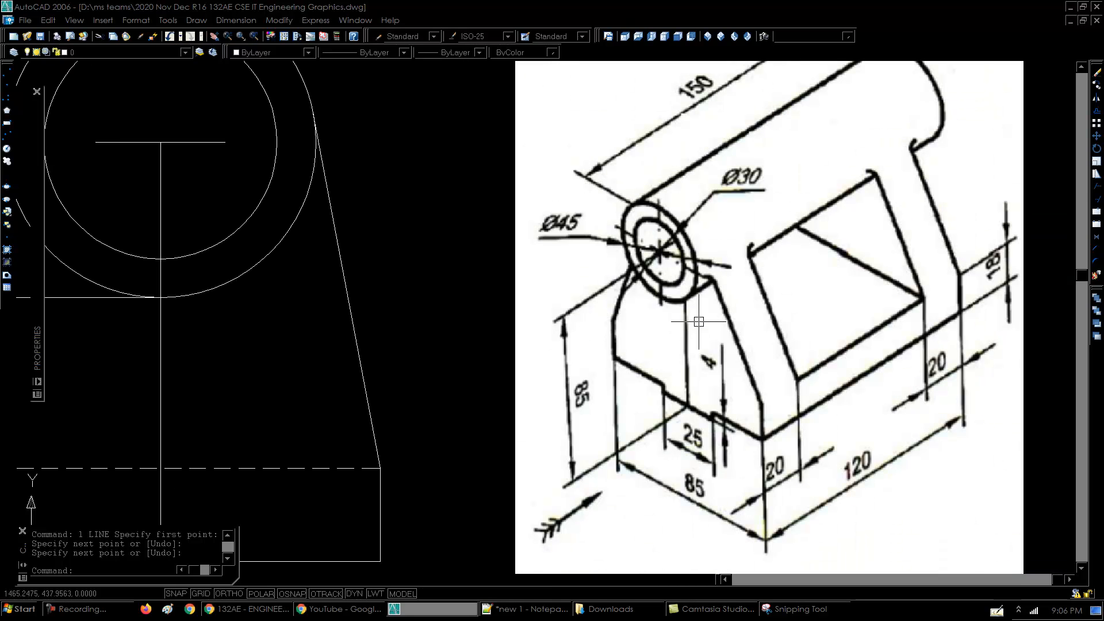
{"action": "scroll", "coordinate": [699, 322], "scroll_direction": "down", "scroll_amount": 1}
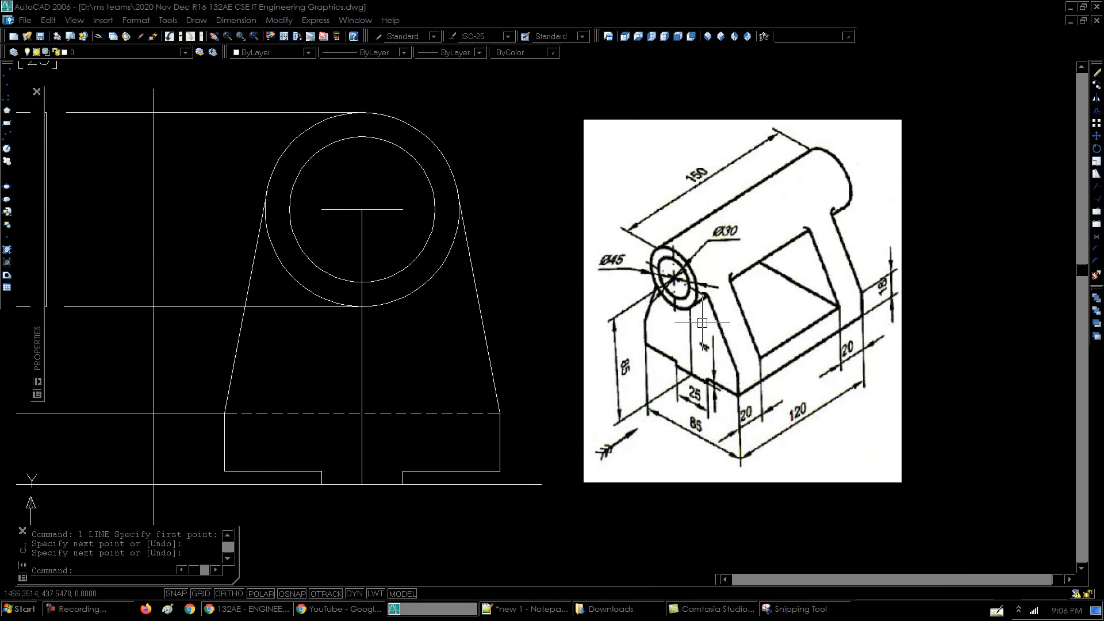
{"action": "scroll", "coordinate": [857, 211], "scroll_direction": "up", "scroll_amount": 2}
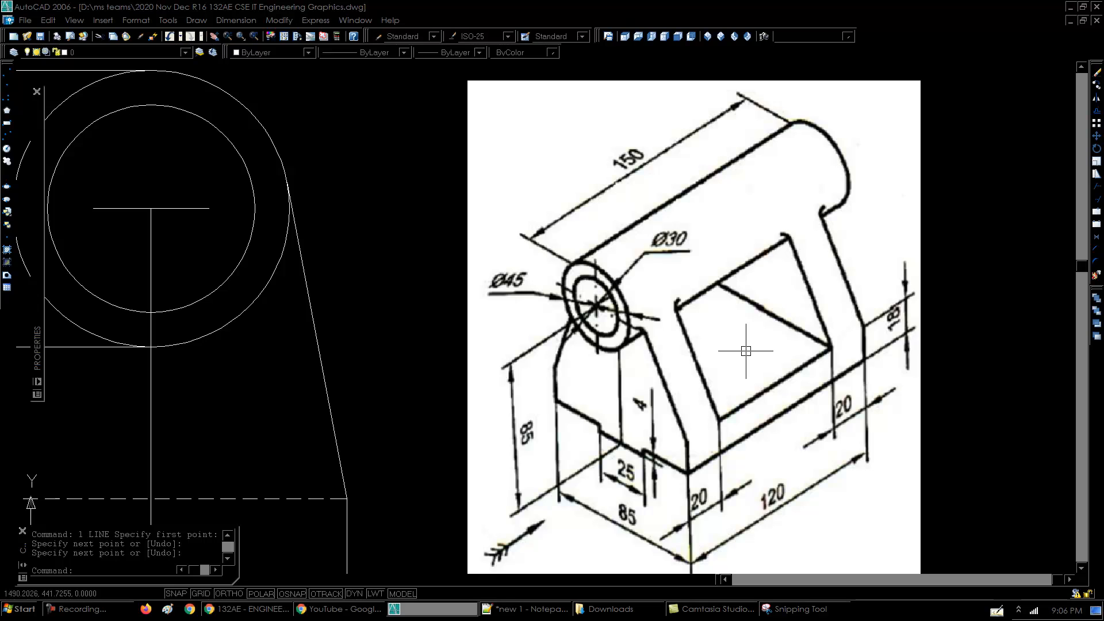
{"action": "scroll", "coordinate": [745, 350], "scroll_direction": "down", "scroll_amount": 2}
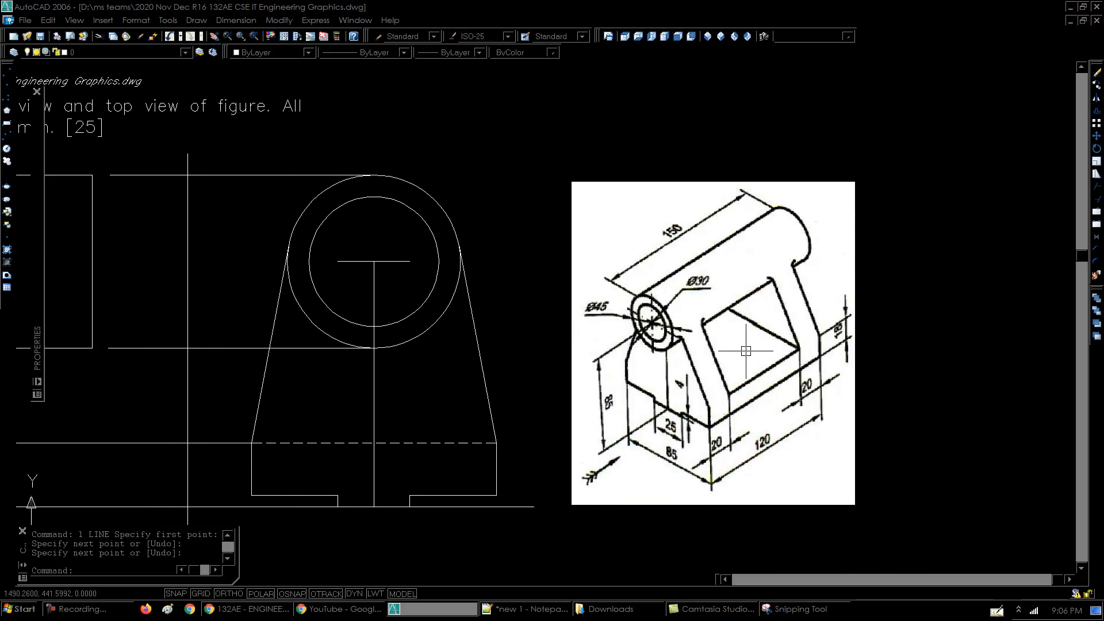
{"action": "scroll", "coordinate": [779, 292], "scroll_direction": "up", "scroll_amount": 2}
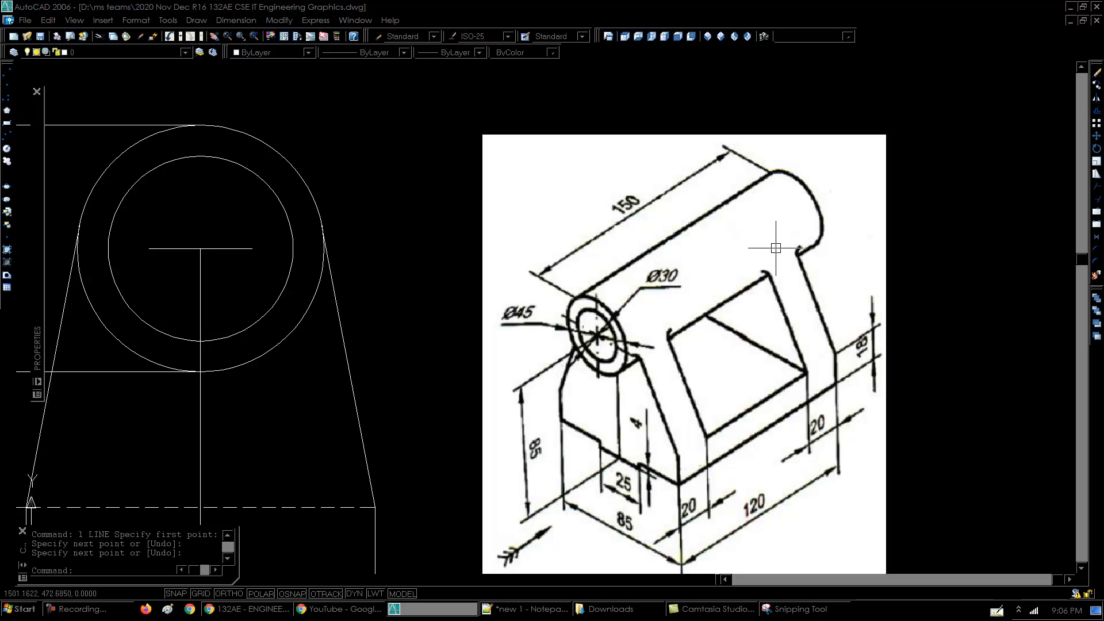
{"action": "scroll", "coordinate": [776, 247], "scroll_direction": "down", "scroll_amount": 2}
- Draw a vertical centre line from the midpoint of the sleeve's upper edge down past the ground line
{"action": "middle_click_drag", "start_coordinate": [421, 271], "coordinate": [754, 293]}
{"action": "type", "text": "l"}
{"action": "key", "text": "Return"}
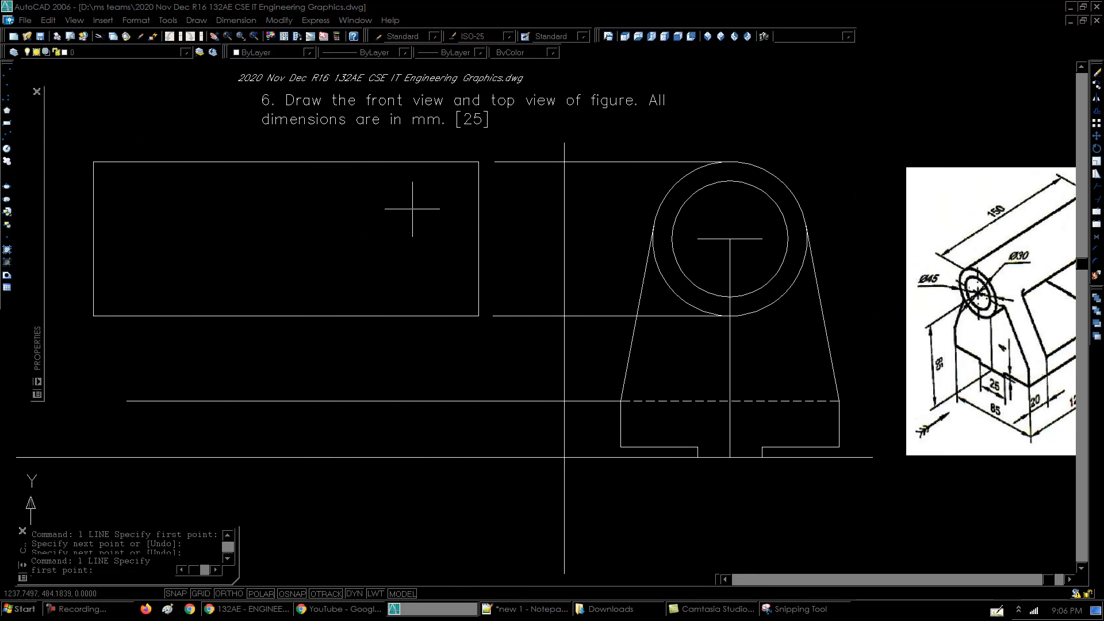
{"action": "left_click", "coordinate": [286, 163]}
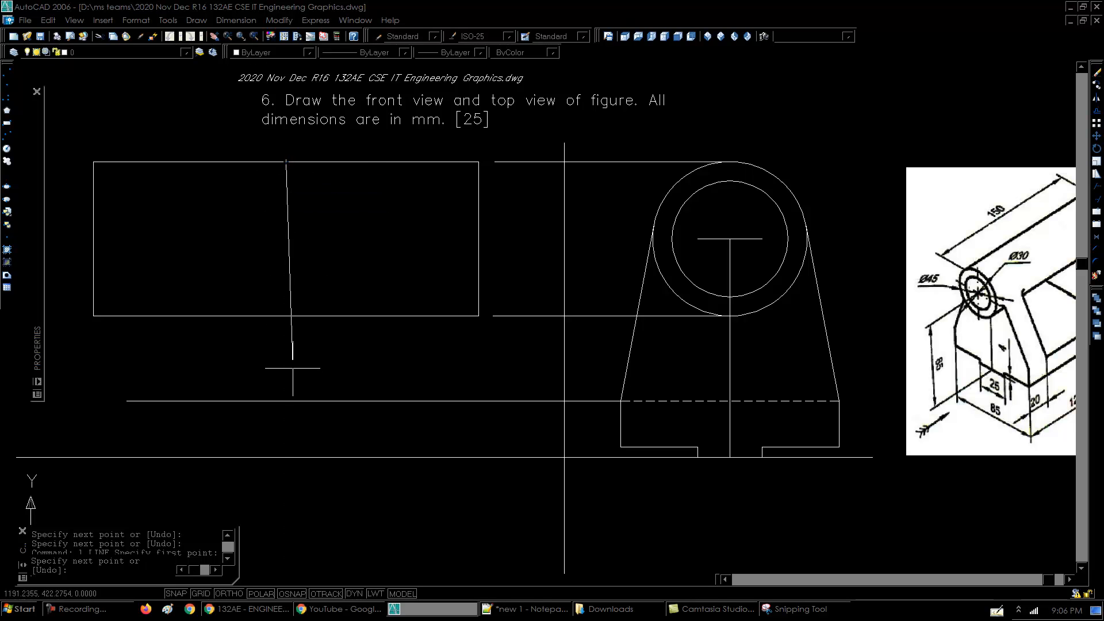
{"action": "left_click", "coordinate": [286, 451]}
{"action": "key", "text": "Return"}
{"action": "scroll", "coordinate": [286, 478], "scroll_direction": "down", "scroll_amount": 2}
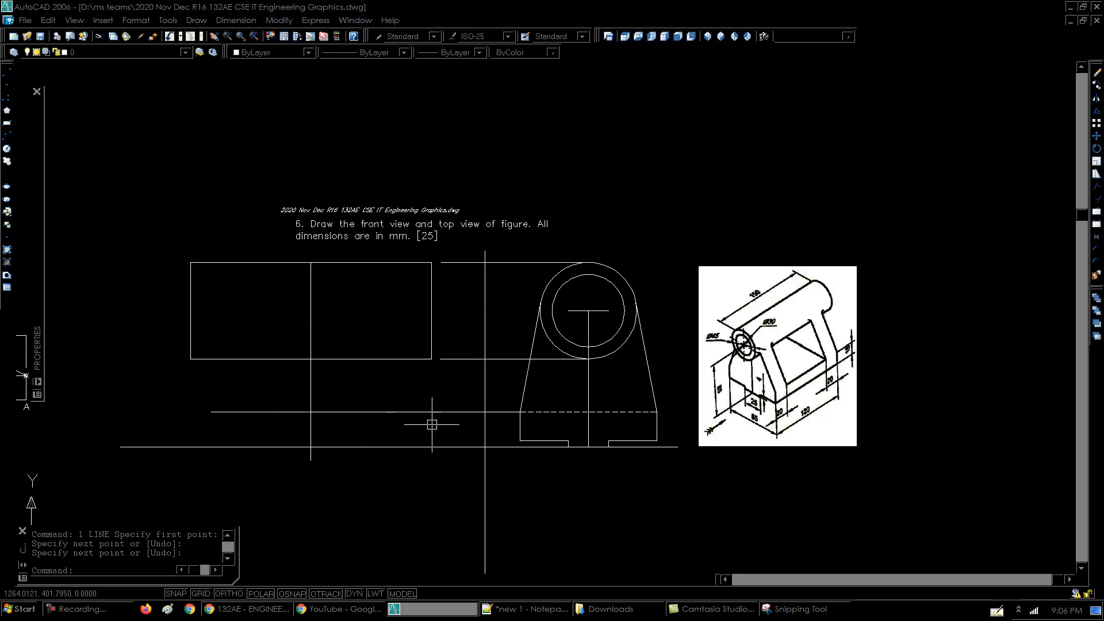
- Offset the sleeve's vertical centre line 60 mm to each side for the 120 mm base length
{"action": "scroll", "coordinate": [431, 424], "scroll_direction": "down", "scroll_amount": 1}
{"action": "scroll", "coordinate": [789, 401], "scroll_direction": "up", "scroll_amount": 3}
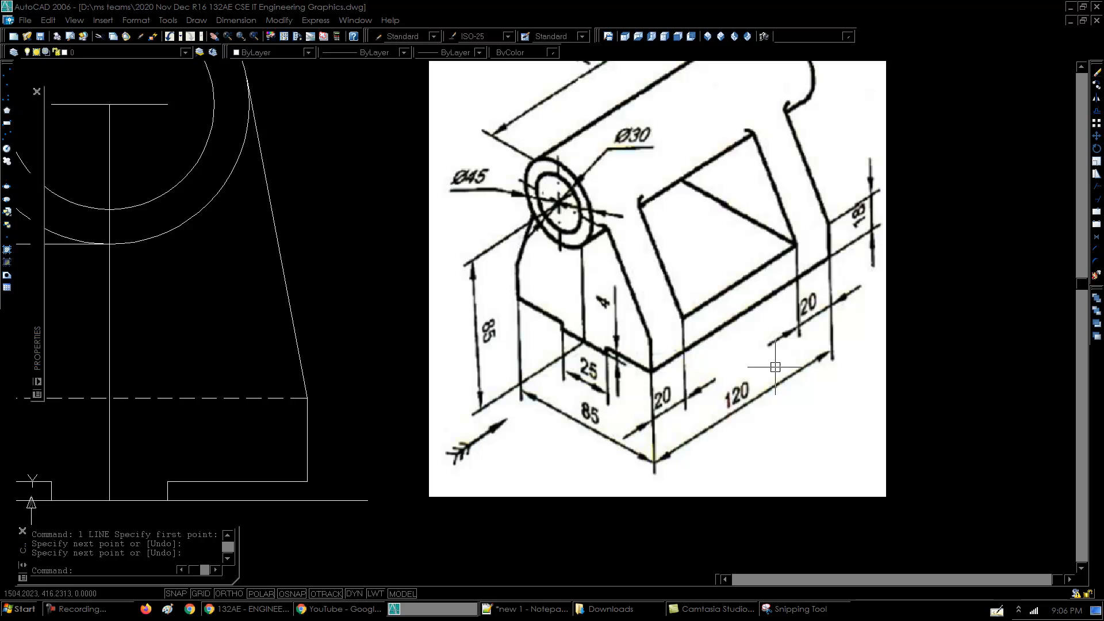
{"action": "scroll", "coordinate": [773, 380], "scroll_direction": "down", "scroll_amount": 1}
{"action": "middle_click_drag", "start_coordinate": [570, 372], "coordinate": [753, 371]}
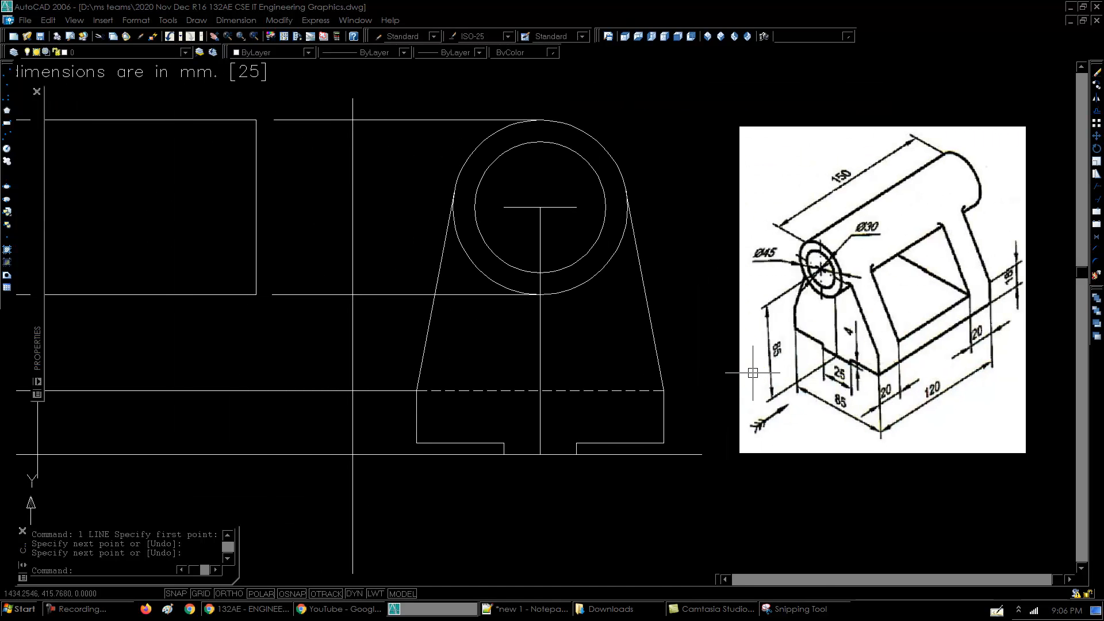
{"action": "scroll", "coordinate": [628, 371], "scroll_direction": "down", "scroll_amount": 1}
{"action": "middle_click_drag", "start_coordinate": [412, 361], "coordinate": [417, 357]}
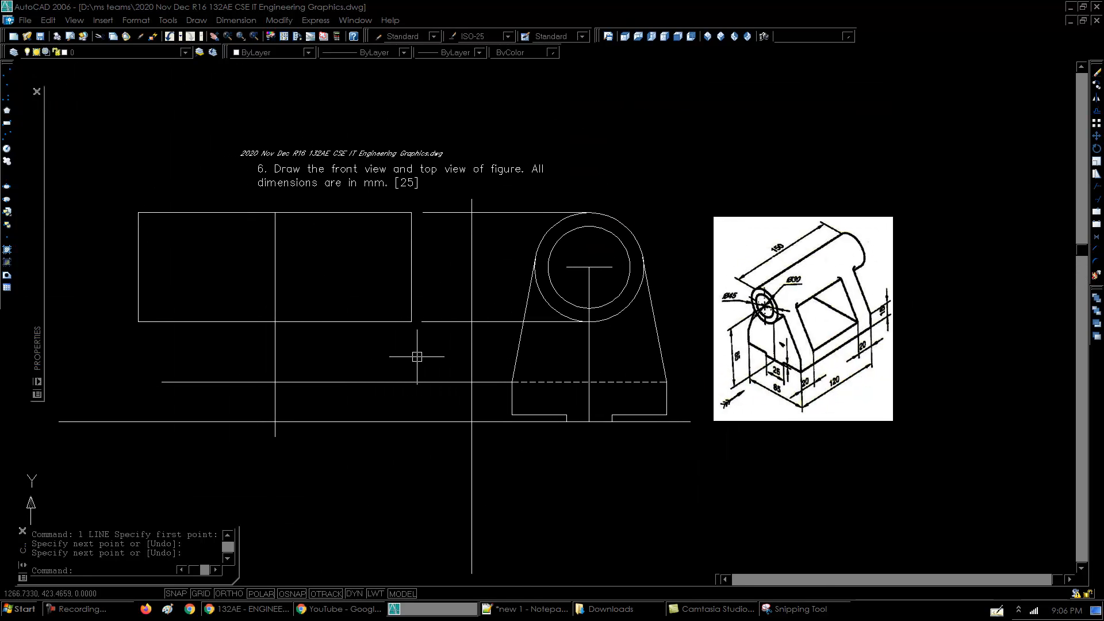
{"action": "type", "text": "o"}
{"action": "key", "text": "Return"}
{"action": "type", "text": "60"}
{"action": "key", "text": "Return"}
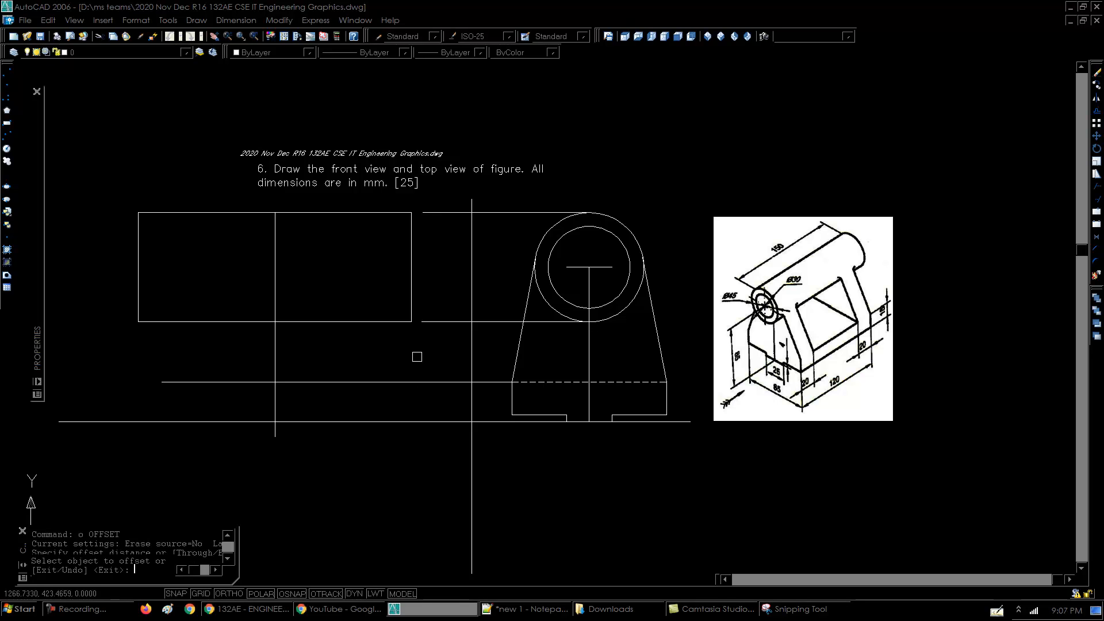
{"action": "left_click", "coordinate": [275, 346]}
{"action": "left_click", "coordinate": [201, 349]}
{"action": "left_click", "coordinate": [357, 350]}
{"action": "key", "text": "Return"}
- Trim the offset lines inside the sleeve and below the ground line, and the projector's excess beyond the left edge
{"action": "type", "text": "tr"}
{"action": "key", "text": "Return"}
{"action": "key", "text": "Return"}
{"action": "left_click", "coordinate": [166, 277]}
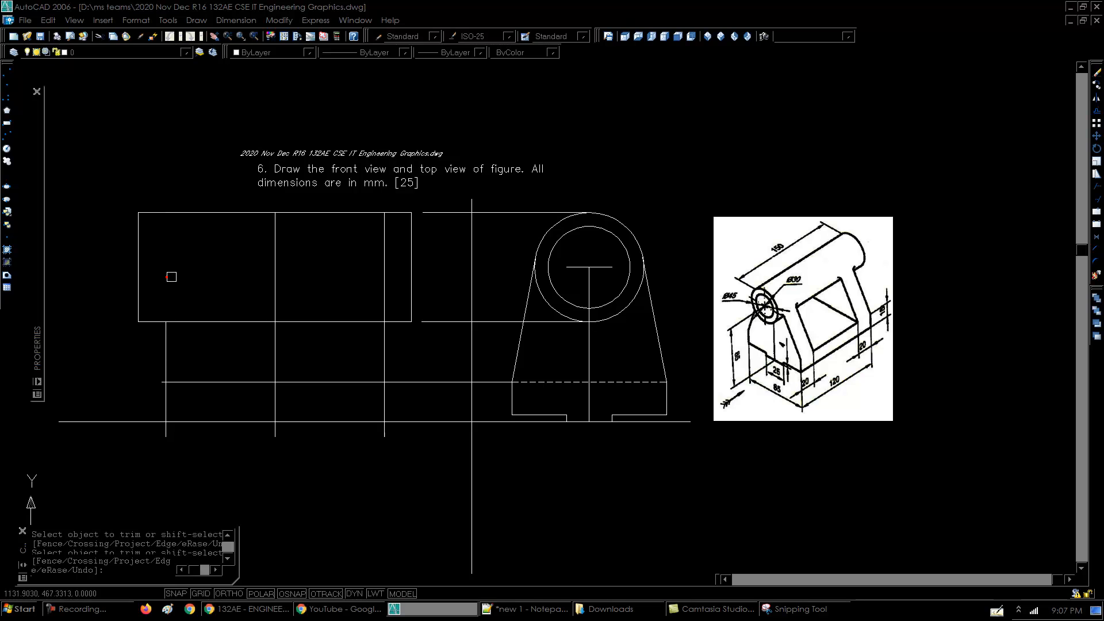
{"action": "left_click", "coordinate": [384, 274]}
{"action": "left_click", "coordinate": [166, 436]}
{"action": "left_click", "coordinate": [157, 382]}
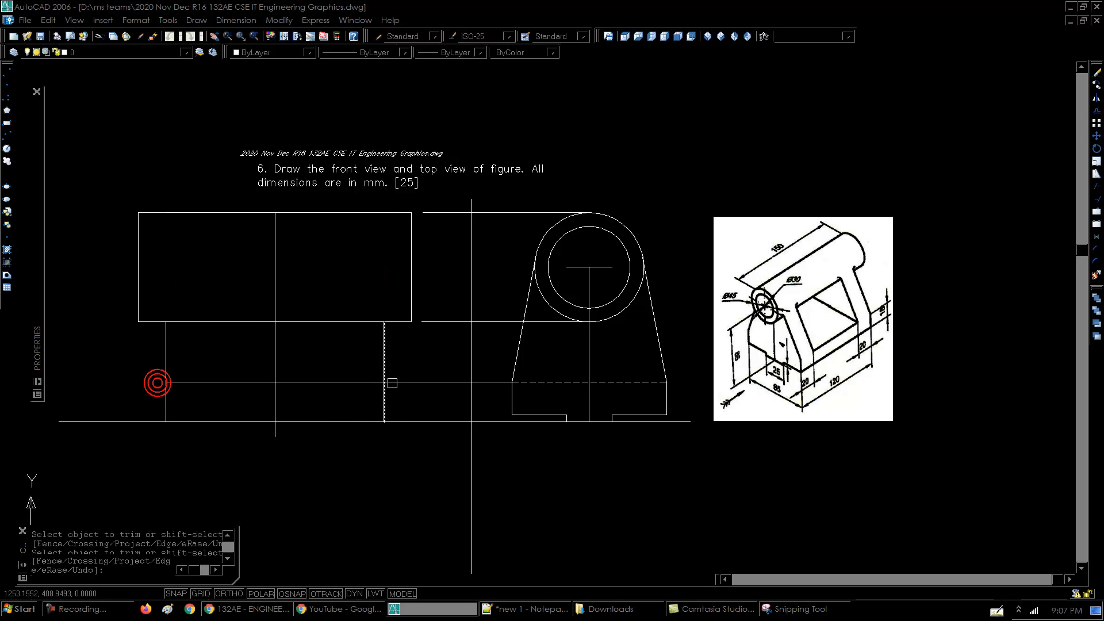
{"action": "key", "text": "Return"}
- Break the base-height projector just right of the base's right edge, leaving a small gap
{"action": "type", "text": "br"}
{"action": "key", "text": "Return"}
{"action": "left_click", "coordinate": [386, 381]}
{"action": "left_click", "coordinate": [394, 381]}
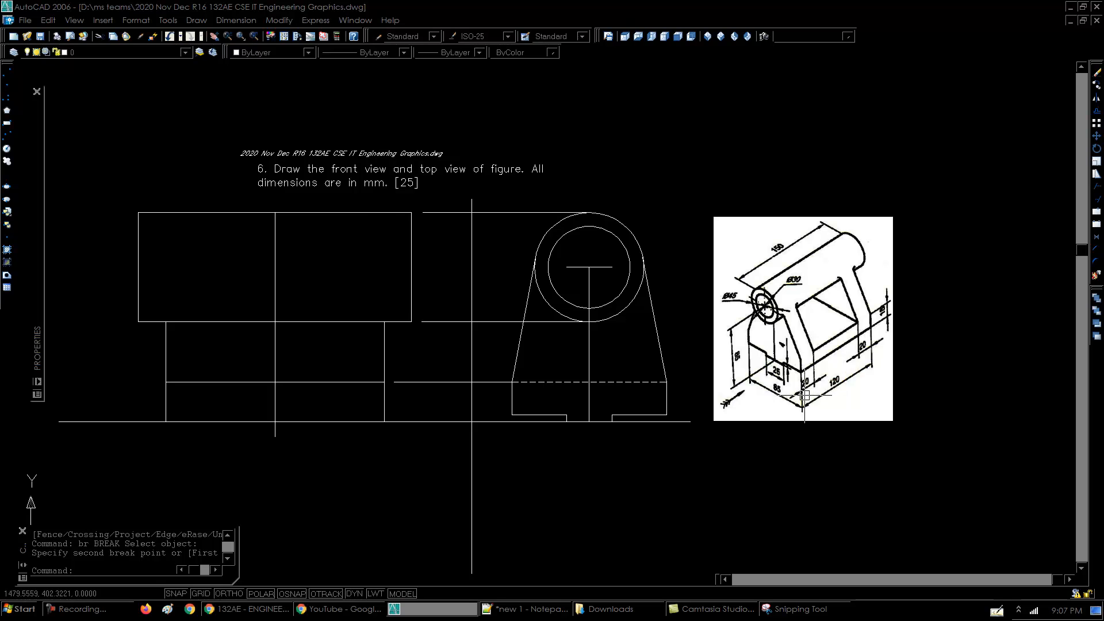
- Offset the base's left and right vertical edges 20 mm inward to form the two legs
{"action": "scroll", "coordinate": [880, 344], "scroll_direction": "up", "scroll_amount": 3}
{"action": "scroll", "coordinate": [888, 325], "scroll_direction": "down", "scroll_amount": 5}
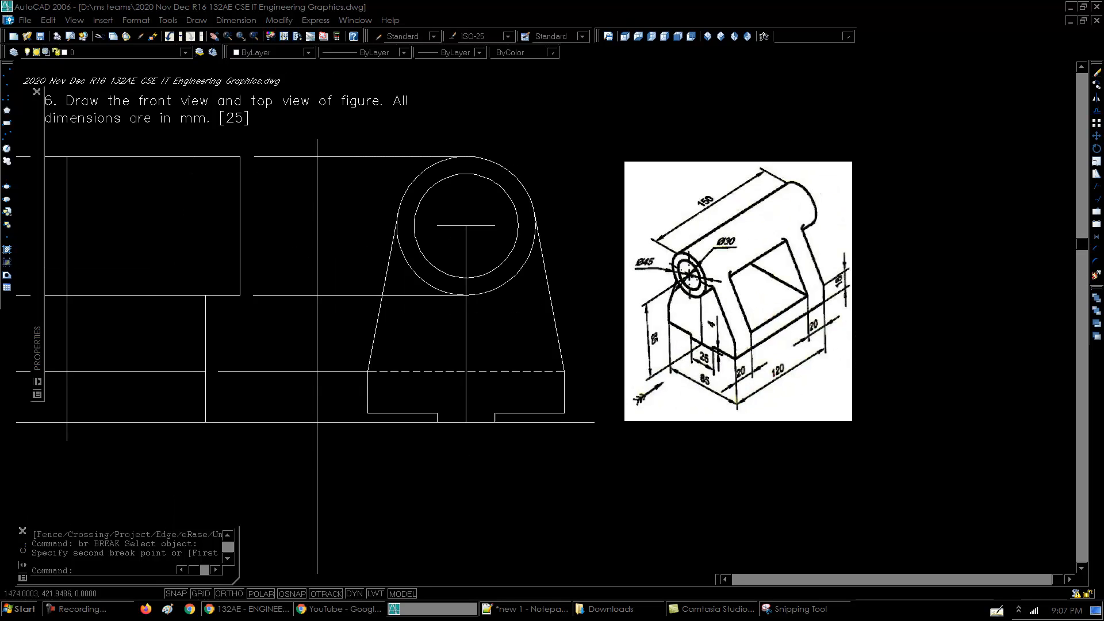
{"action": "scroll", "coordinate": [303, 337], "scroll_direction": "up", "scroll_amount": 2}
{"action": "type", "text": "o"}
{"action": "key", "text": "Return"}
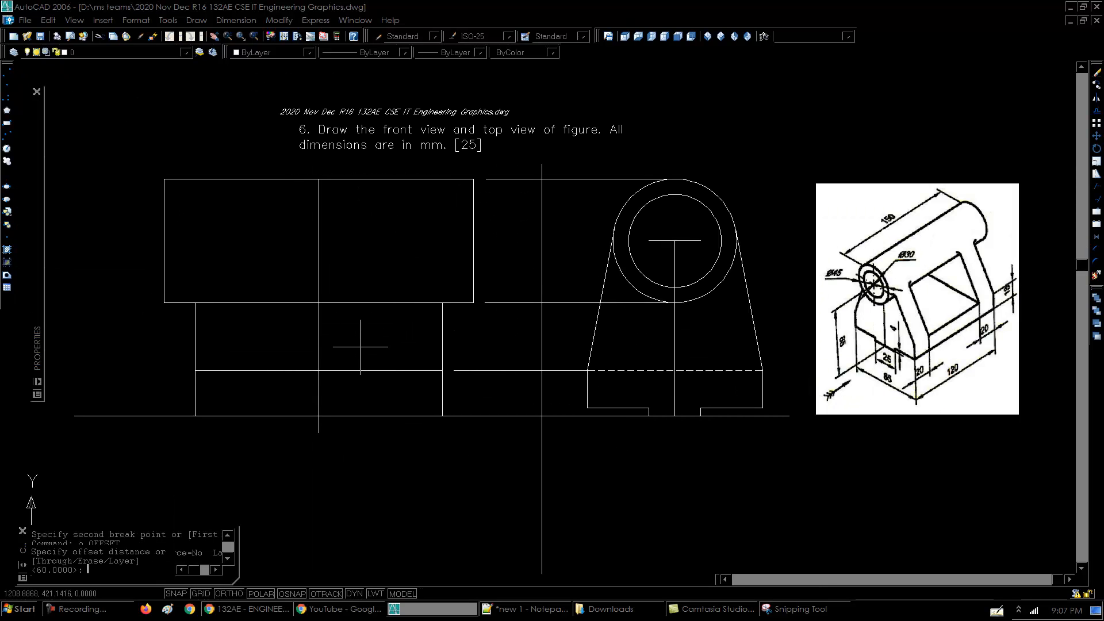
{"action": "key", "text": "Return"}
{"action": "left_click", "coordinate": [198, 338]}
{"action": "left_click", "coordinate": [261, 340]}
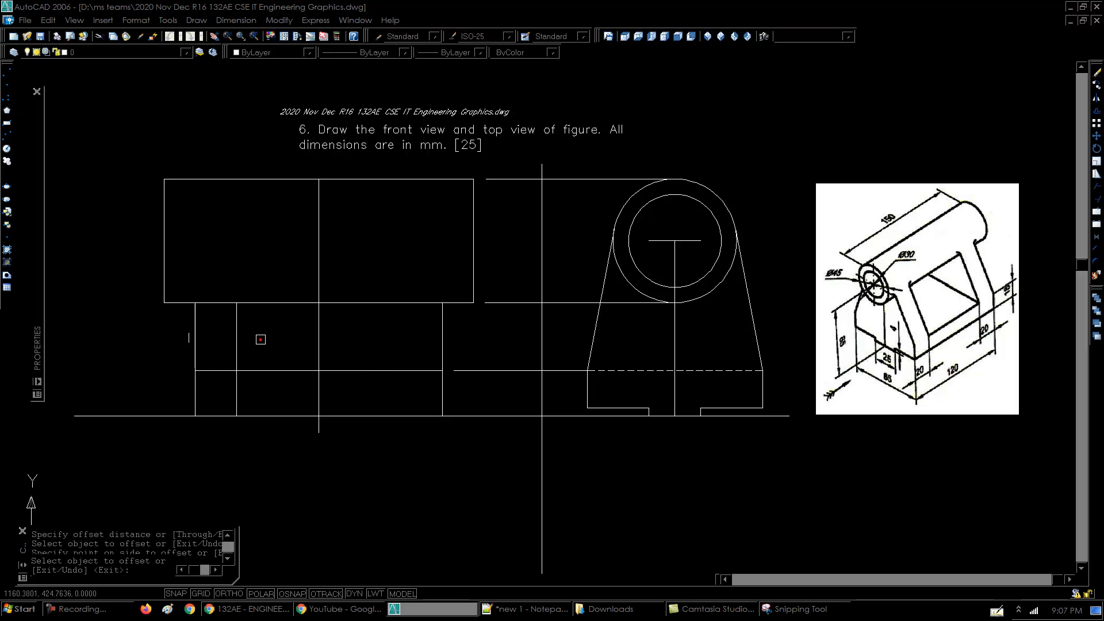
{"action": "left_click", "coordinate": [441, 347]}
{"action": "left_click", "coordinate": [393, 343]}
{"action": "key", "text": "Return"}
- Trim both inner leg lines below the base's upper edge
{"action": "type", "text": "tr"}
{"action": "key", "text": "Return"}
{"action": "key", "text": "Return"}
{"action": "left_click", "coordinate": [239, 393]}
{"action": "left_click", "coordinate": [396, 388]}
{"action": "key", "text": "Return"}
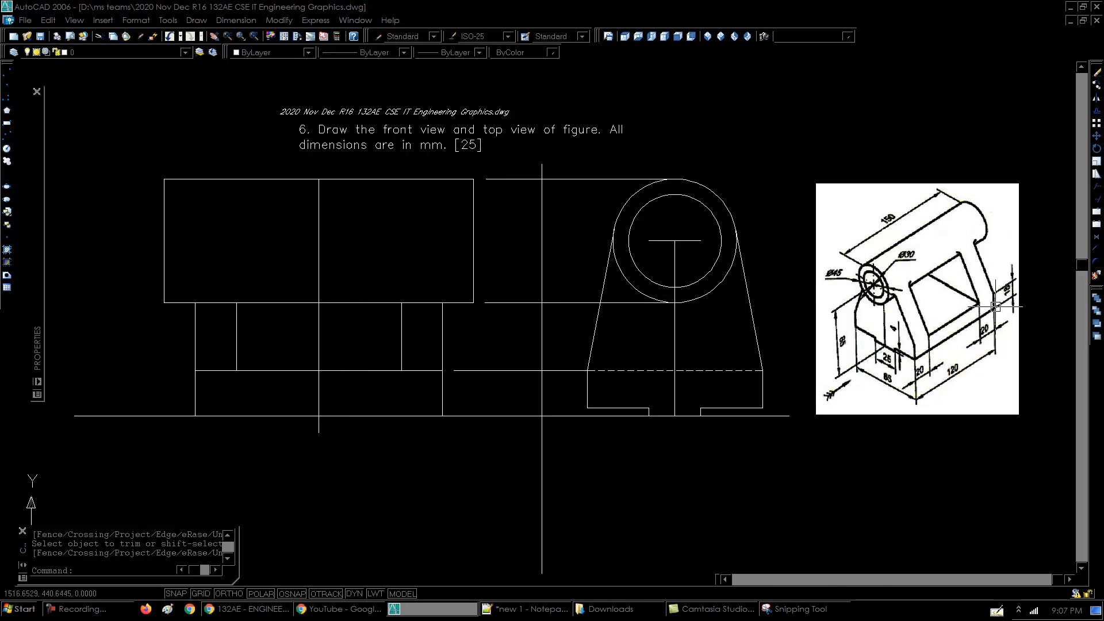
- Examine the isometric figure's opening, legs and base against the front view's base edge and leg lines
{"action": "scroll", "coordinate": [992, 299], "scroll_direction": "up", "scroll_amount": 5}
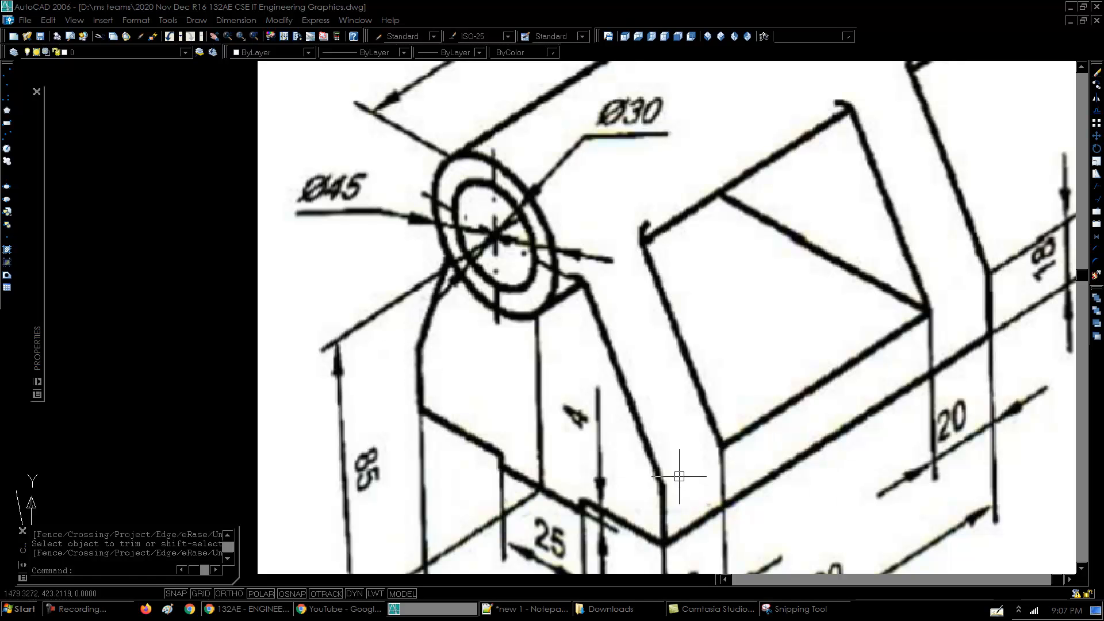
{"action": "scroll", "coordinate": [843, 341], "scroll_direction": "down", "scroll_amount": 6}
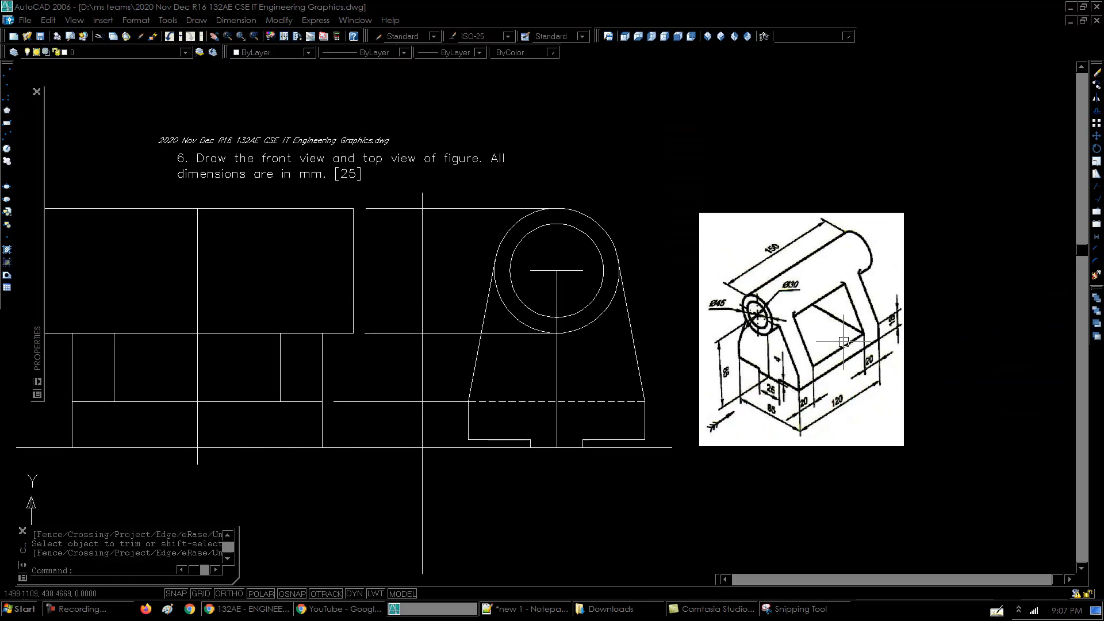
{"action": "middle_click_drag", "start_coordinate": [582, 374], "coordinate": [737, 348]}
{"action": "key", "text": "Return"}
{"action": "left_click", "coordinate": [246, 377]}
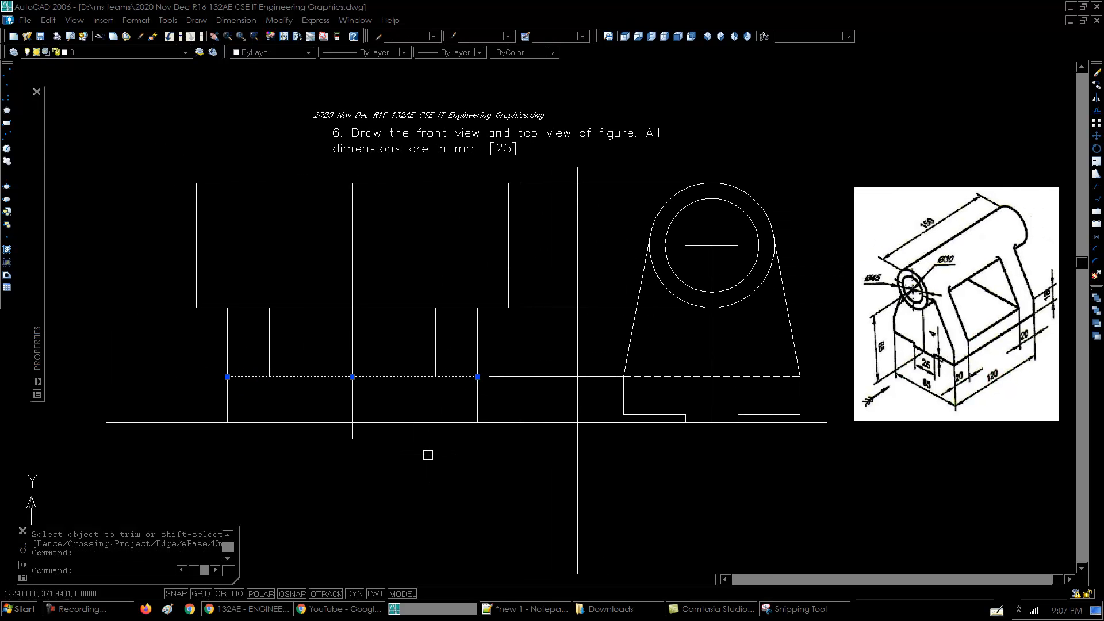
{"action": "key", "text": "Escape"}
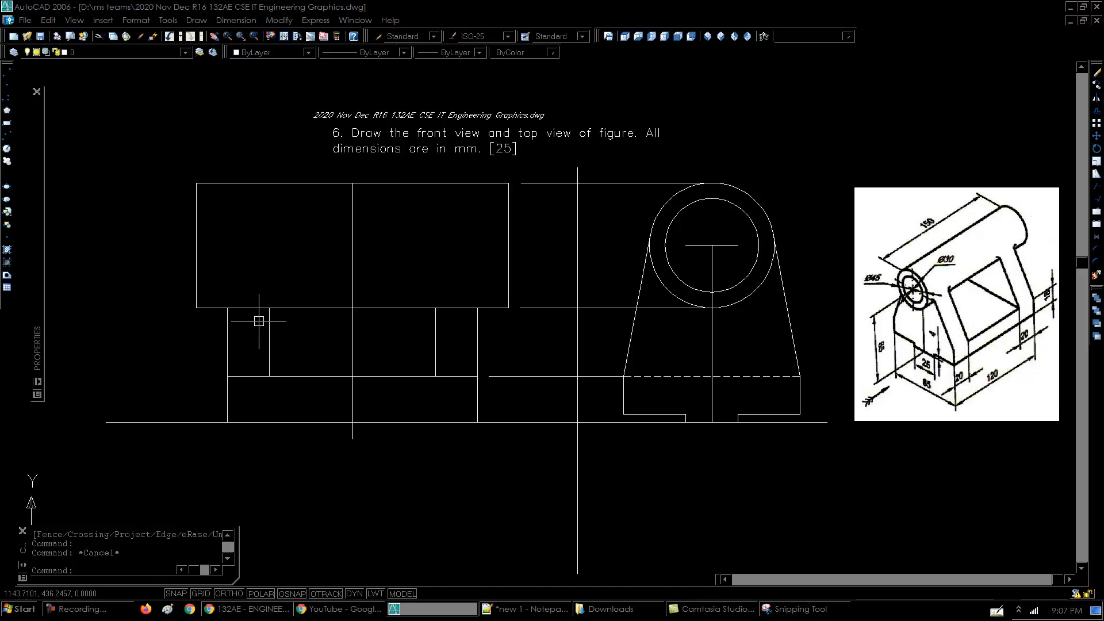
{"action": "scroll", "coordinate": [260, 318], "scroll_direction": "up", "scroll_amount": 2}
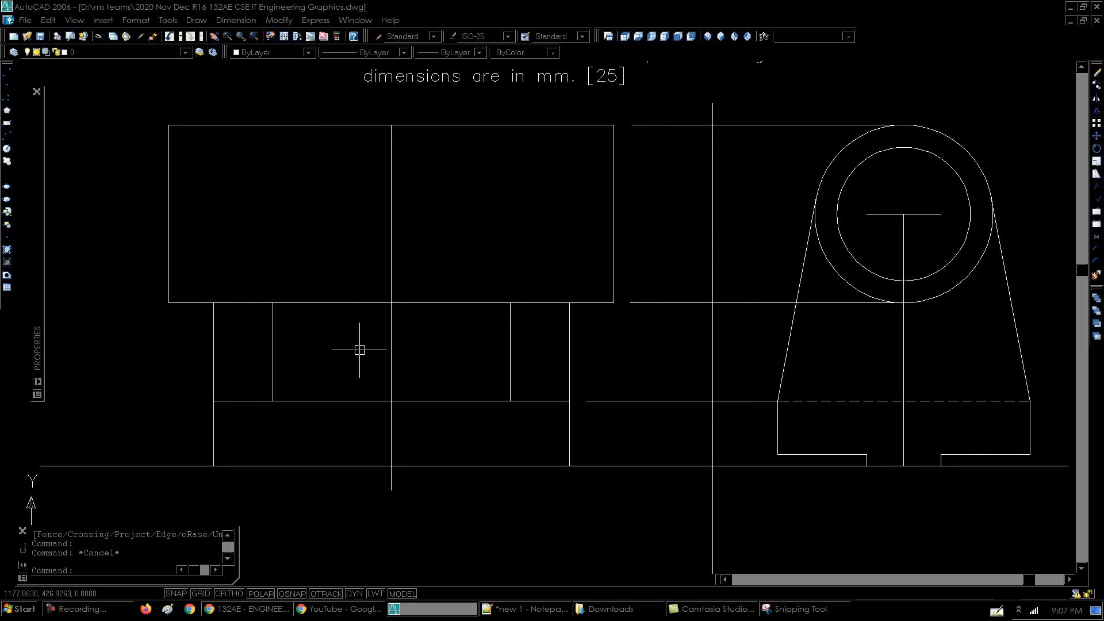
- Draw a horizontal projector from the side view's left tangent point on the outer circle across and past the front view's sleeve
{"action": "scroll", "coordinate": [396, 351], "scroll_direction": "down", "scroll_amount": 4}
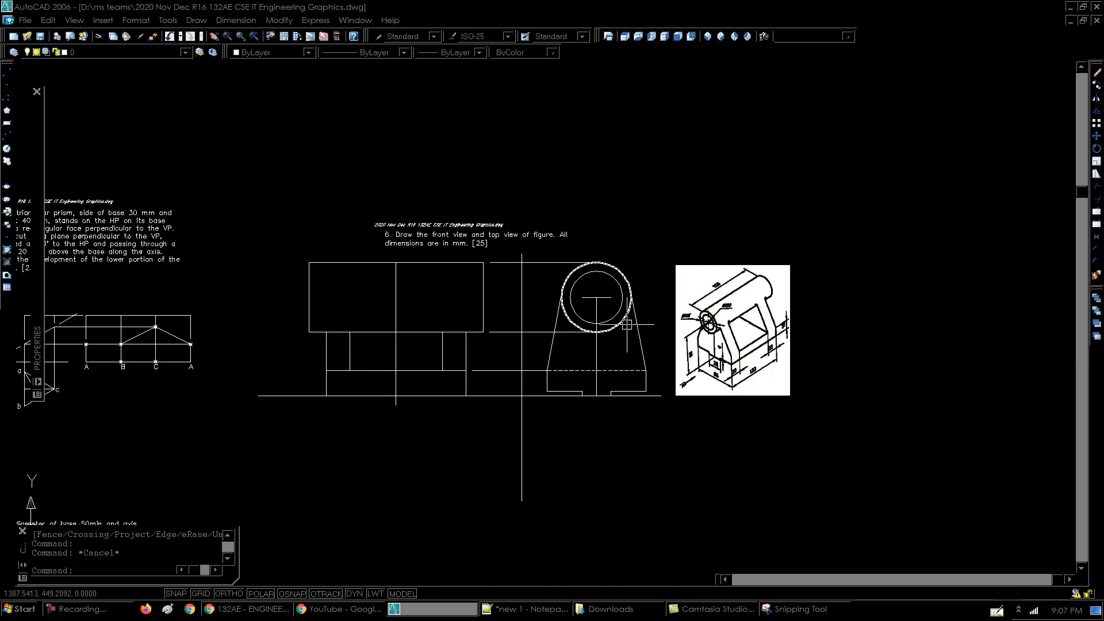
{"action": "scroll", "coordinate": [754, 343], "scroll_direction": "up", "scroll_amount": 3}
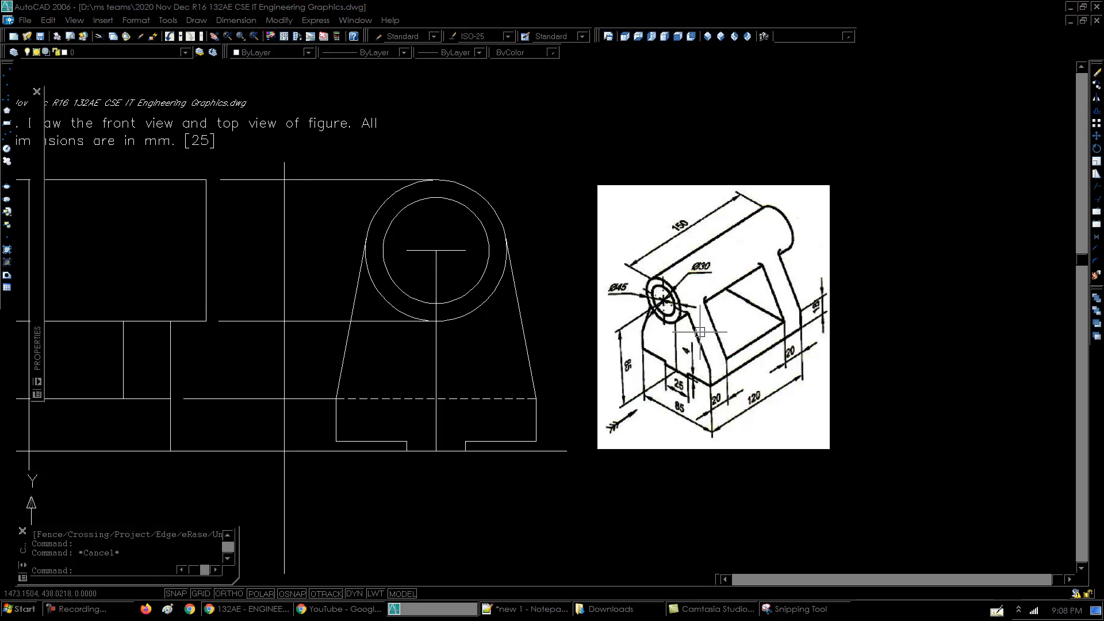
{"action": "middle_click_drag", "start_coordinate": [218, 303], "coordinate": [387, 305]}
{"action": "key", "text": "Escape"}
{"action": "key", "text": "Return"}
{"action": "left_click", "coordinate": [538, 237]}
{"action": "scroll", "coordinate": [538, 238], "scroll_direction": "up", "scroll_amount": 3}
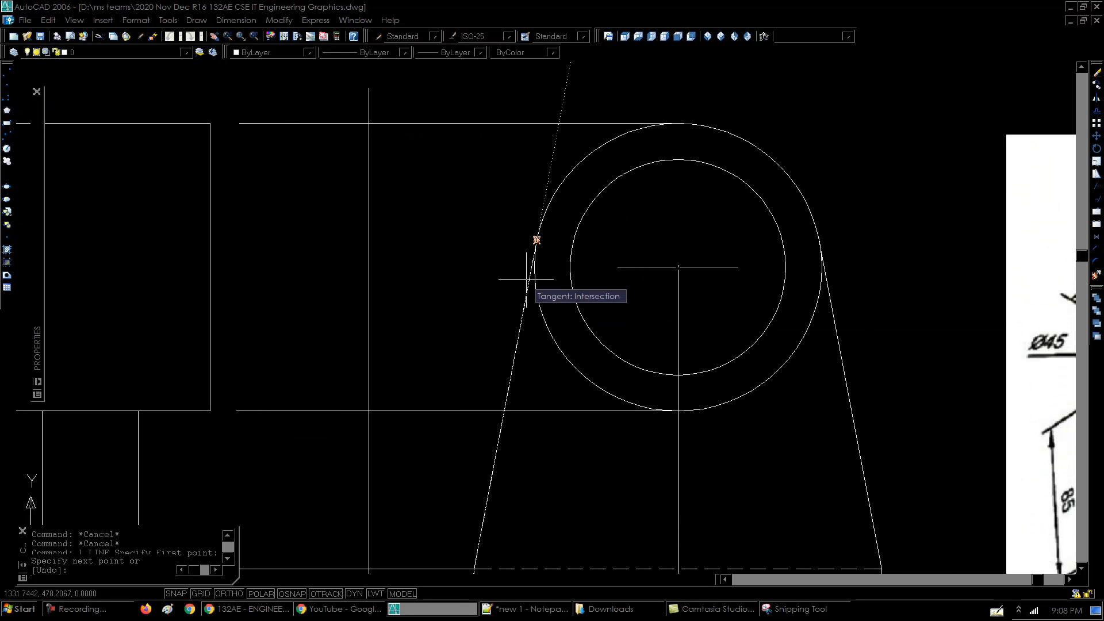
{"action": "left_click", "coordinate": [527, 239]}
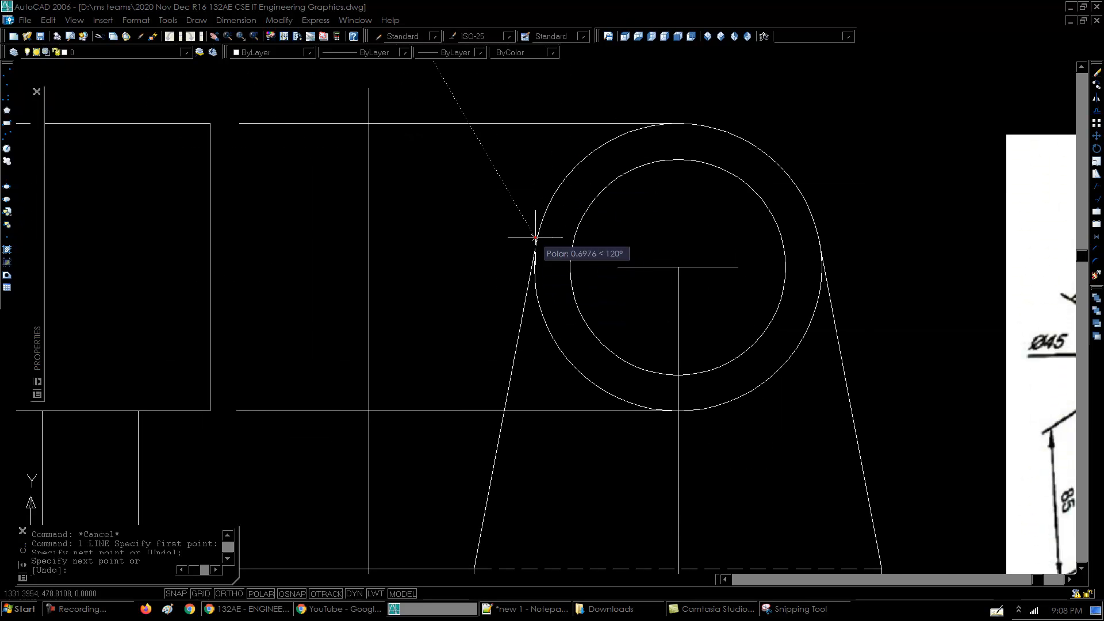
{"action": "scroll", "coordinate": [592, 241], "scroll_direction": "down", "scroll_amount": 4}
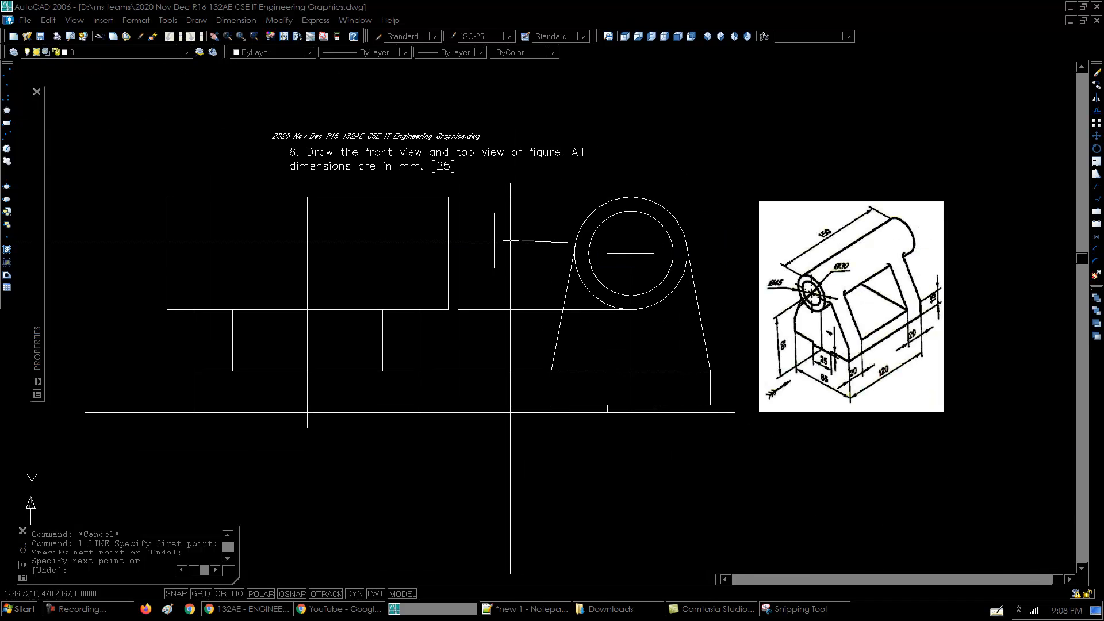
{"action": "left_click", "coordinate": [138, 243]}
{"action": "key", "text": "Return"}
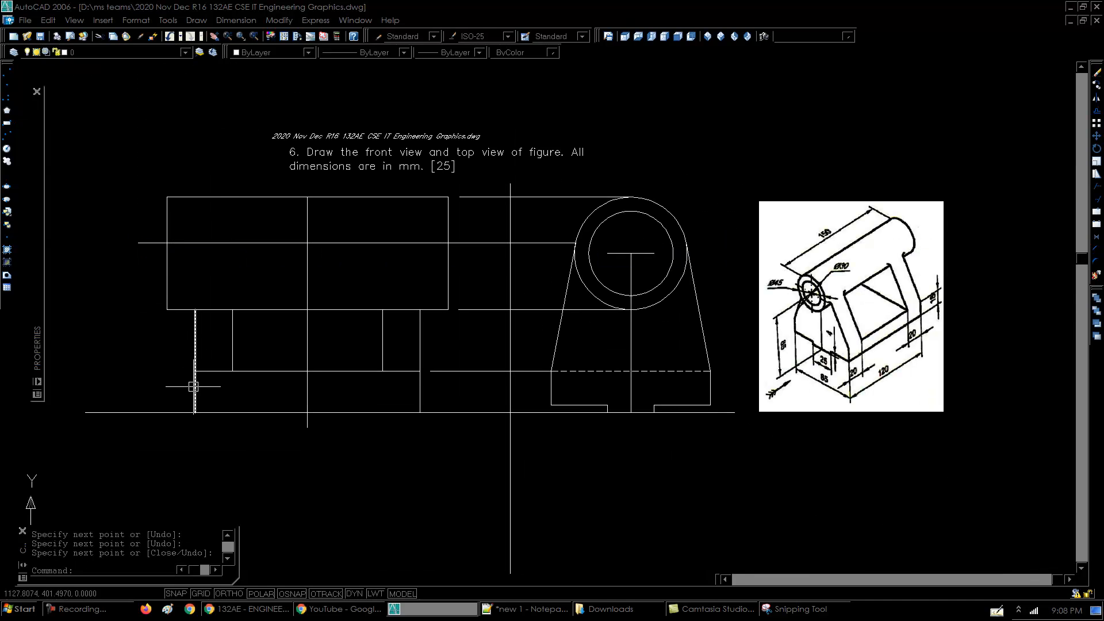
- Extend the four leg lines up to the tangent-point projector and trim the sleeve's lower edge within both legs
{"action": "type", "text": "ex"}
{"action": "key", "text": "Return"}
{"action": "key", "text": "Return"}
{"action": "left_click", "coordinate": [196, 330]}
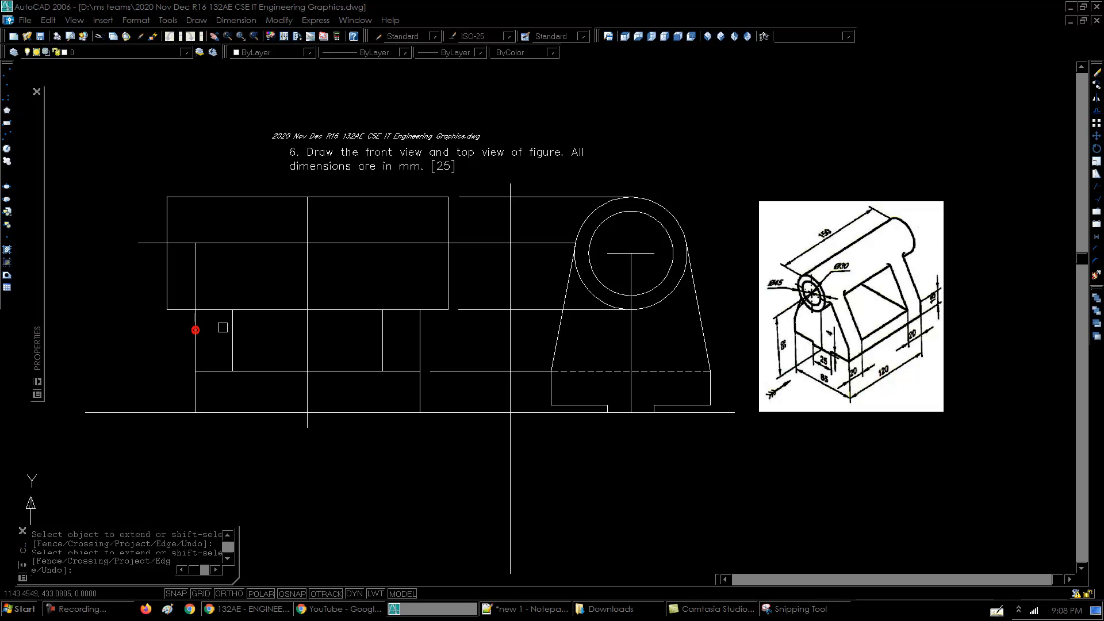
{"action": "left_click", "coordinate": [424, 325]}
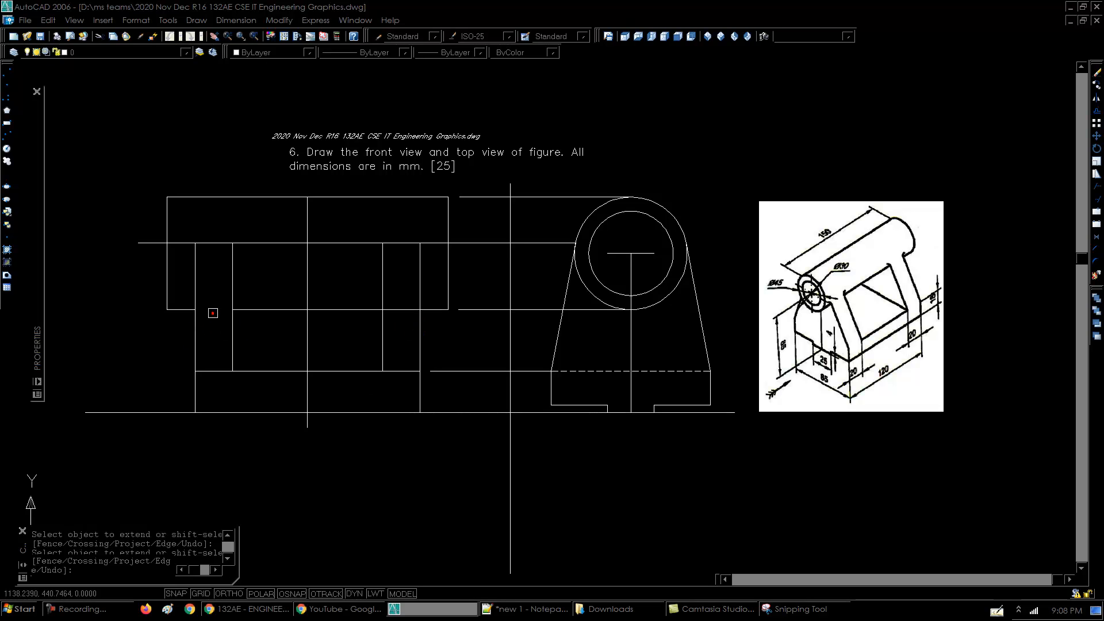
{"action": "left_click", "coordinate": [398, 309], "text": "shift"}
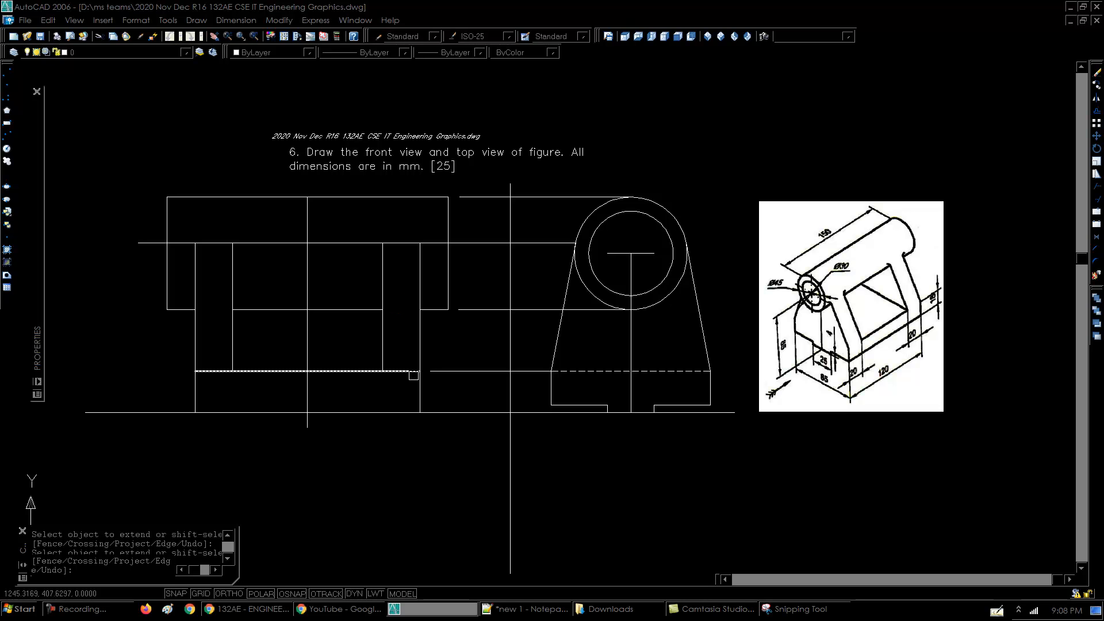
{"action": "left_click", "coordinate": [233, 250]}
{"action": "key", "text": "Return"}
{"action": "left_click", "coordinate": [269, 243]}
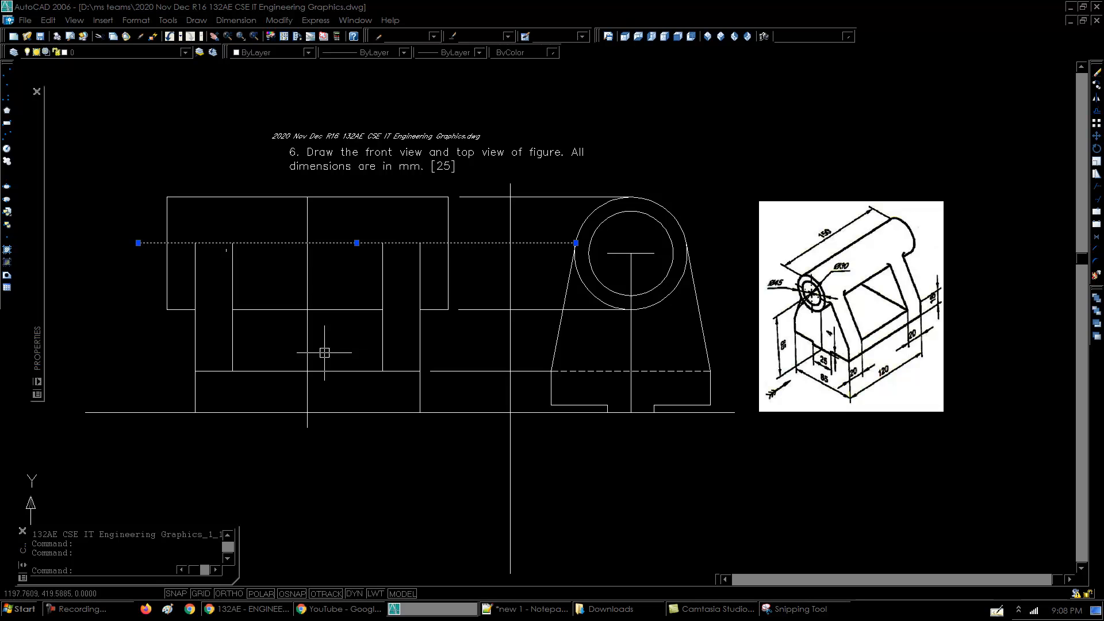
{"action": "left_click", "coordinate": [228, 271]}
{"action": "left_click", "coordinate": [191, 279]}
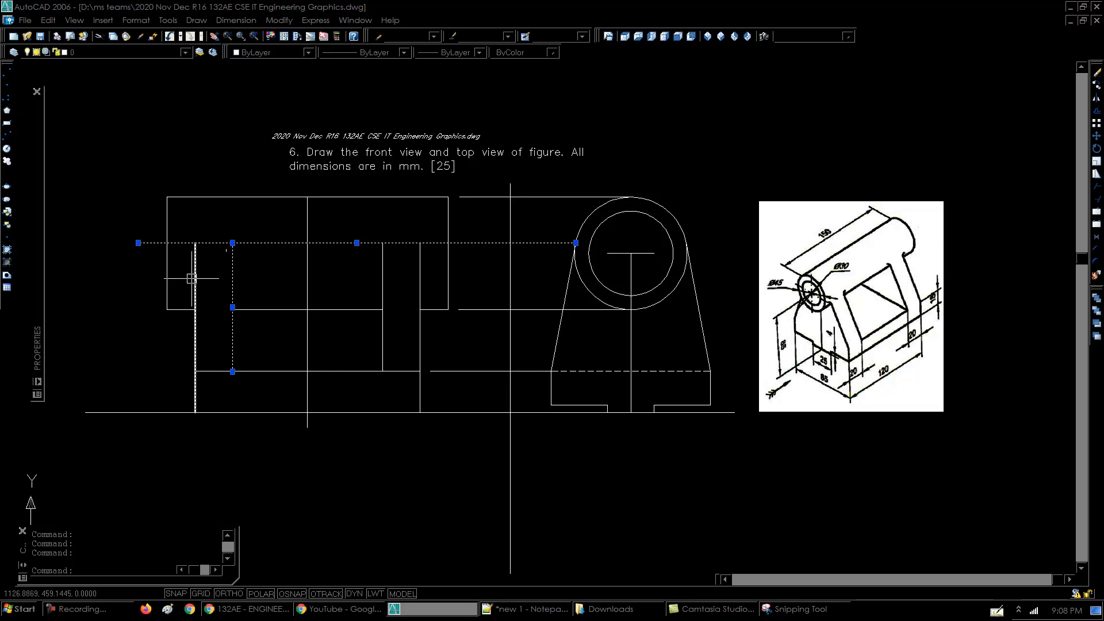
{"action": "key", "text": "Escape"}
{"action": "key", "text": "Escape"}
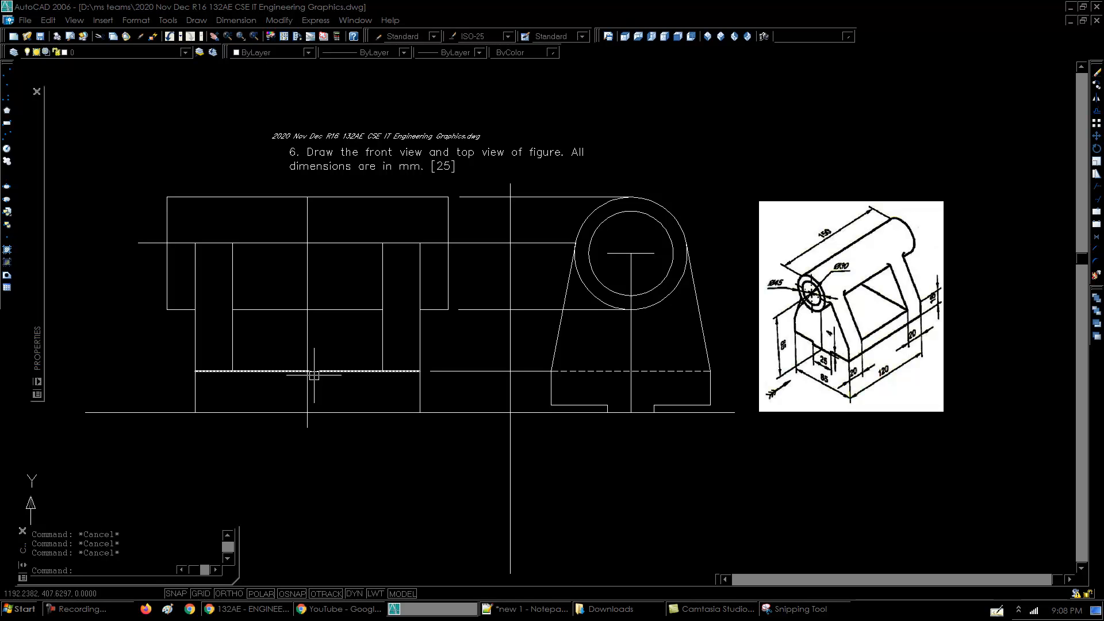
- Project the base recess's upper edge from the side view horizontally across the front view to the base's left edge
{"action": "type", "text": "l"}
{"action": "key", "text": "Return"}
{"action": "left_click", "coordinate": [551, 405]}
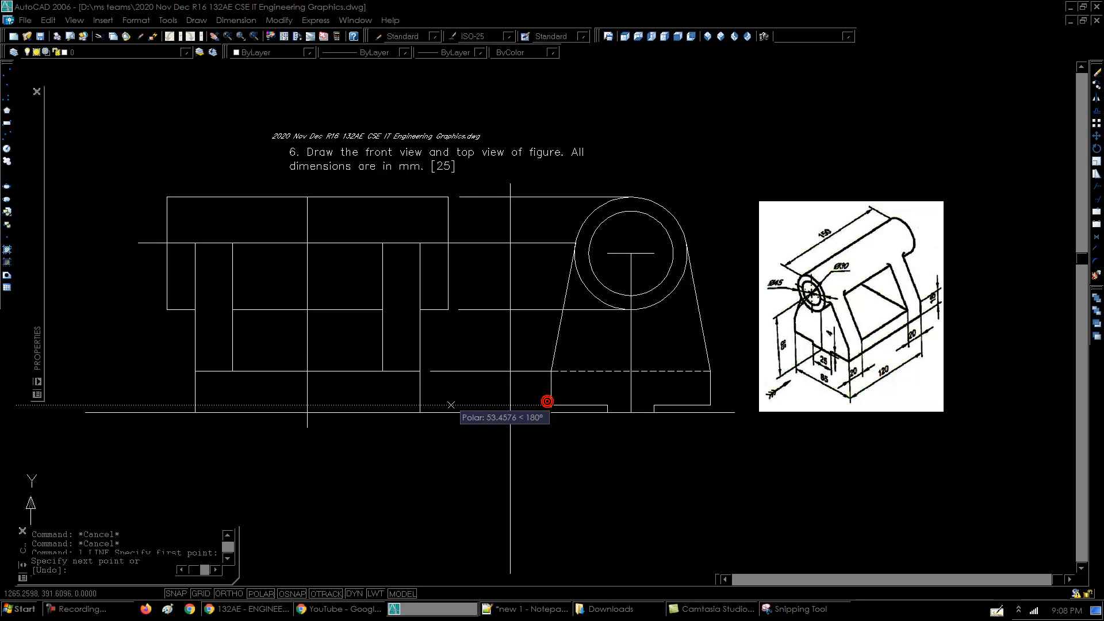
{"action": "left_click", "coordinate": [421, 405]}
{"action": "left_click", "coordinate": [195, 405]}
{"action": "left_click", "coordinate": [195, 371]}
{"action": "key", "text": "Return"}
{"action": "key", "text": "Escape"}
{"action": "key", "text": "Escape"}
- Draw the front view's bottom base edge along the ground line between the base's right and left edges
{"action": "type", "text": "l"}
{"action": "key", "text": "Return"}
{"action": "left_click", "coordinate": [417, 413]}
{"action": "left_click", "coordinate": [195, 412]}
{"action": "key", "text": "Return"}
{"action": "left_click", "coordinate": [224, 416]}
{"action": "key", "text": "Escape"}
{"action": "key", "text": "Escape"}
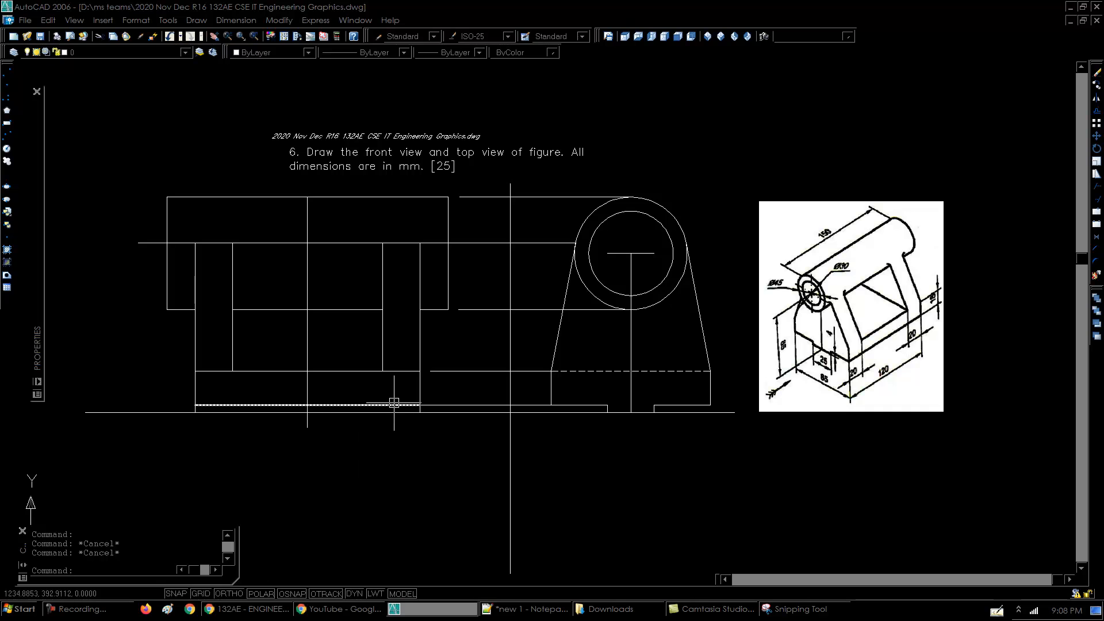
- Draw horizontal lines from the bottom and top of the side view's inner circle to the sleeve's left edge
{"action": "type", "text": "l"}
{"action": "key", "text": "Return"}
{"action": "left_click", "coordinate": [631, 295]}
{"action": "left_click", "coordinate": [307, 295]}
{"action": "left_click", "coordinate": [167, 295]}
{"action": "key", "text": "Return"}
{"action": "key", "text": "Return"}
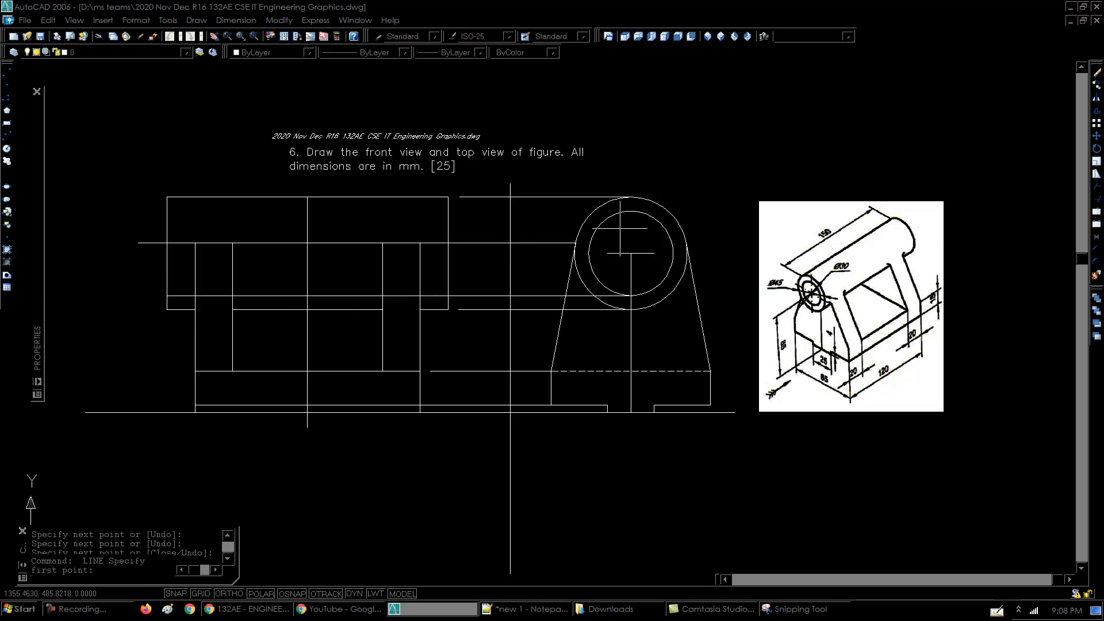
{"action": "left_click", "coordinate": [630, 211]}
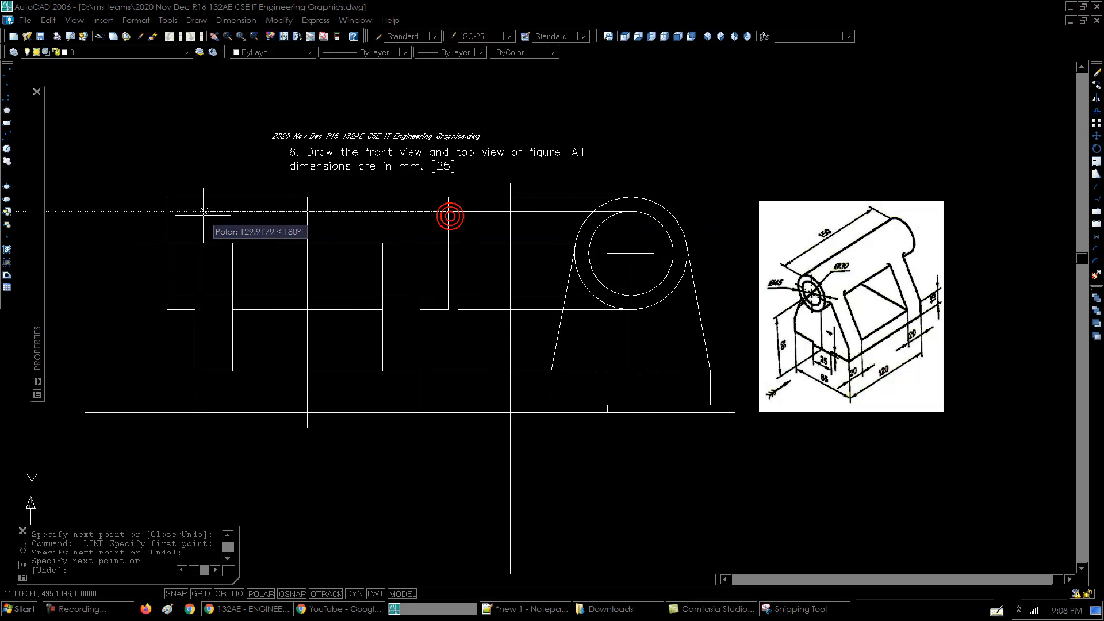
{"action": "double_click", "coordinate": [166, 211]}
{"action": "key", "text": "Return"}
- Match the two bore lines inside the front view's sleeve to an existing dashed hidden line in problem 5's drawing
{"action": "type", "text": "ma"}
{"action": "key", "text": "Return"}
{"action": "scroll", "coordinate": [371, 279], "scroll_direction": "down", "scroll_amount": 5}
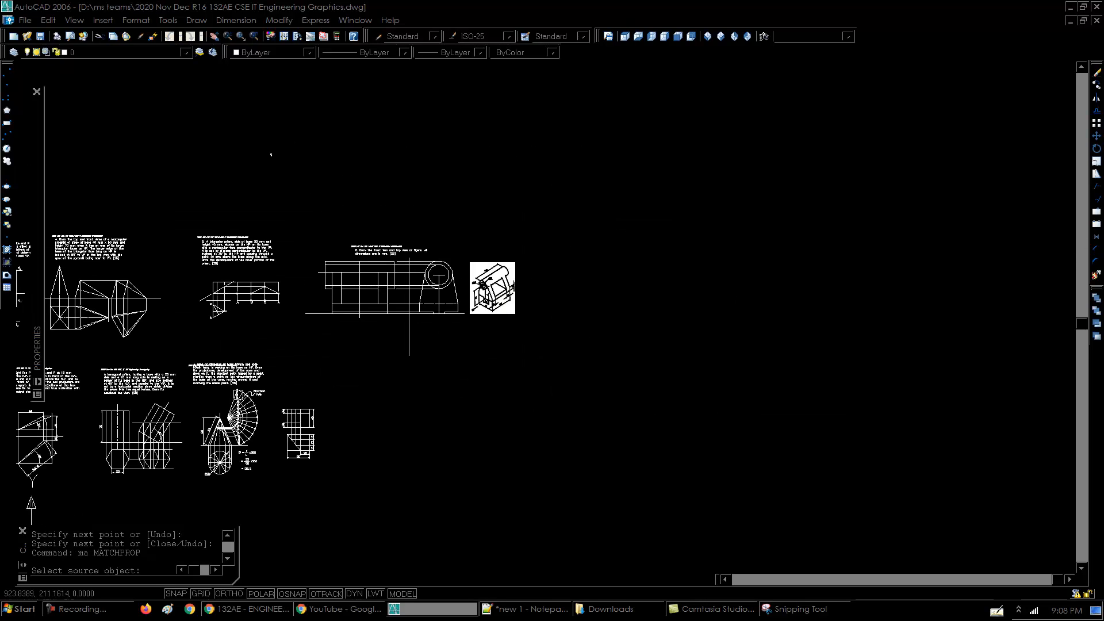
{"action": "scroll", "coordinate": [225, 300], "scroll_direction": "up", "scroll_amount": 4}
{"action": "middle_click_drag", "start_coordinate": [185, 334], "coordinate": [600, 330]}
{"action": "left_click", "coordinate": [362, 278]}
{"action": "scroll", "coordinate": [257, 290], "scroll_direction": "down", "scroll_amount": 4}
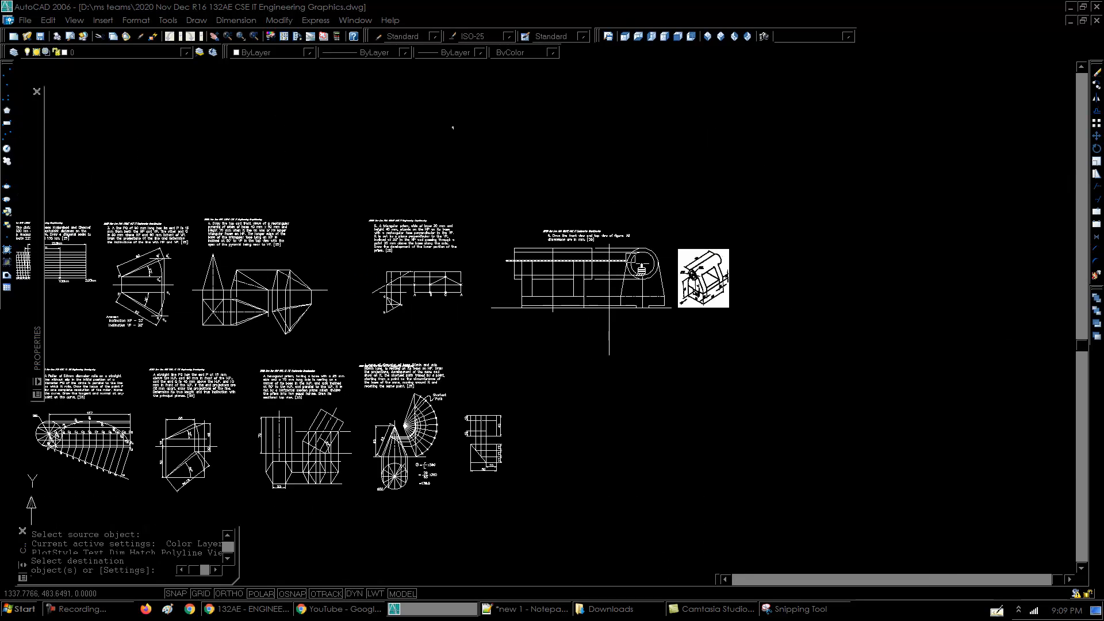
{"action": "scroll", "coordinate": [635, 259], "scroll_direction": "up", "scroll_amount": 6}
{"action": "left_click", "coordinate": [410, 237]}
{"action": "left_click", "coordinate": [349, 334]}
{"action": "middle_click_drag", "start_coordinate": [474, 330], "coordinate": [670, 316]}
{"action": "scroll", "coordinate": [671, 315], "scroll_direction": "down", "scroll_amount": 2}
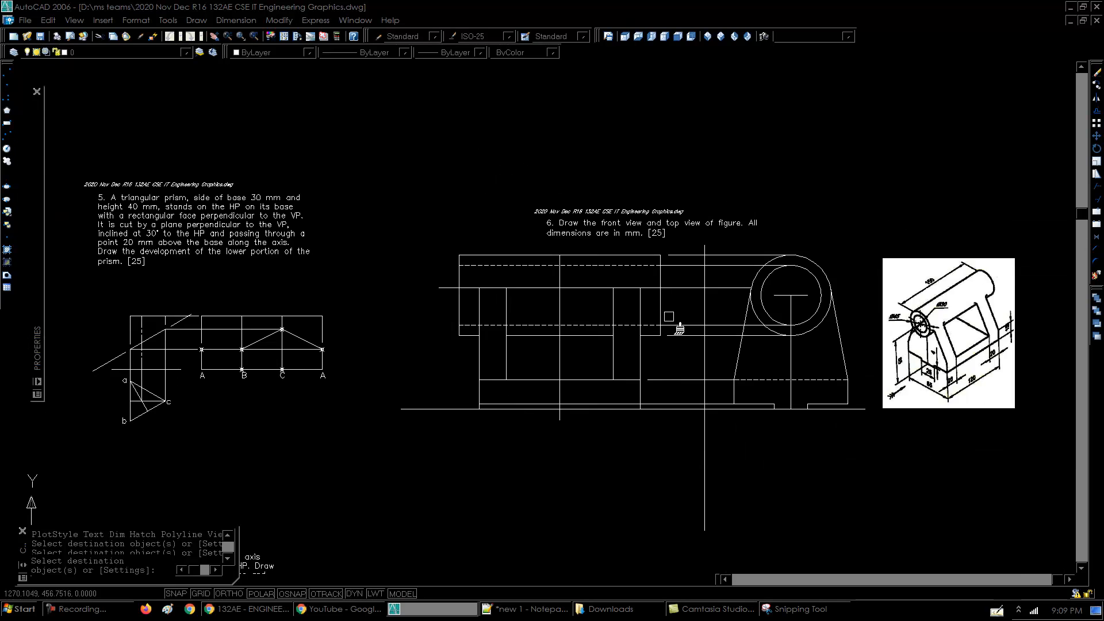
{"action": "scroll", "coordinate": [672, 322], "scroll_direction": "up", "scroll_amount": 2}
{"action": "key", "text": "Return"}
- Examine the bracket's whole front view and side view, highlighting the lines that belong to each
{"action": "mouse_move", "coordinate": [668, 376]}
{"action": "middle_mouse_down"}
{"action": "mouse_move", "coordinate": [561, 327]}
{"action": "mouse_move", "coordinate": [545, 370]}
{"action": "middle_mouse_up"}
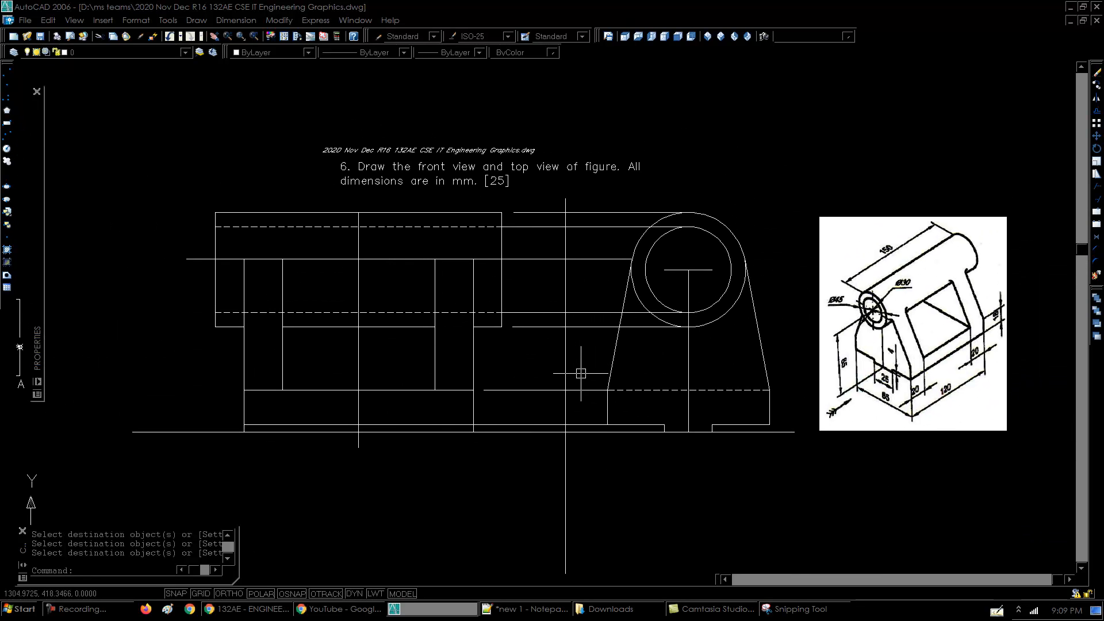
{"action": "left_click", "coordinate": [210, 204]}
{"action": "left_click", "coordinate": [525, 456]}
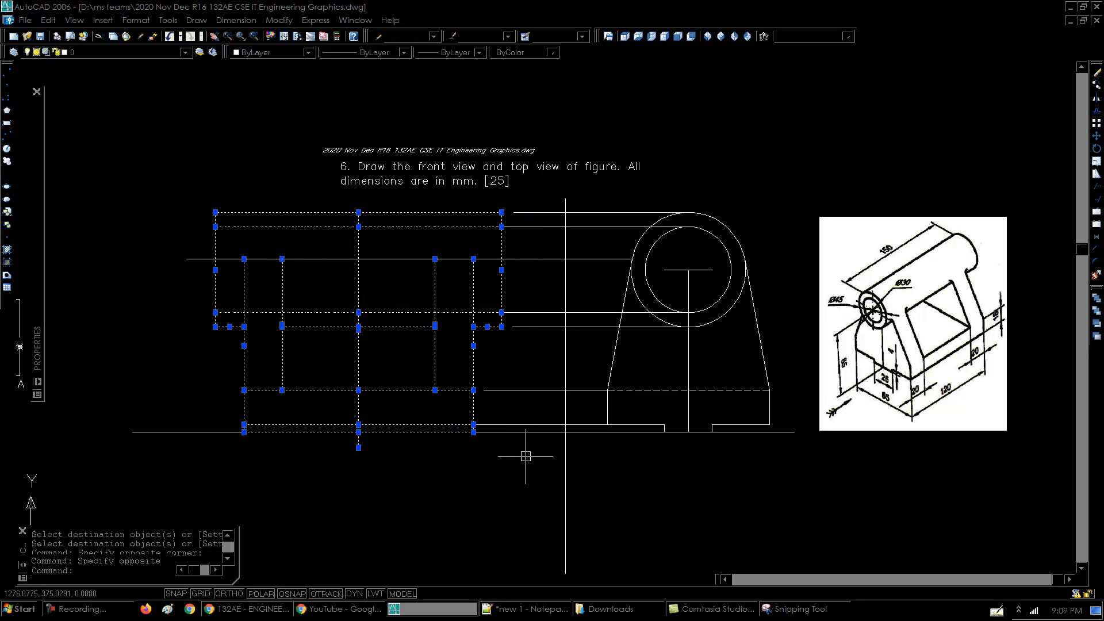
{"action": "key", "text": "Escape"}
{"action": "left_click", "coordinate": [600, 463]}
{"action": "left_click", "coordinate": [860, 195]}
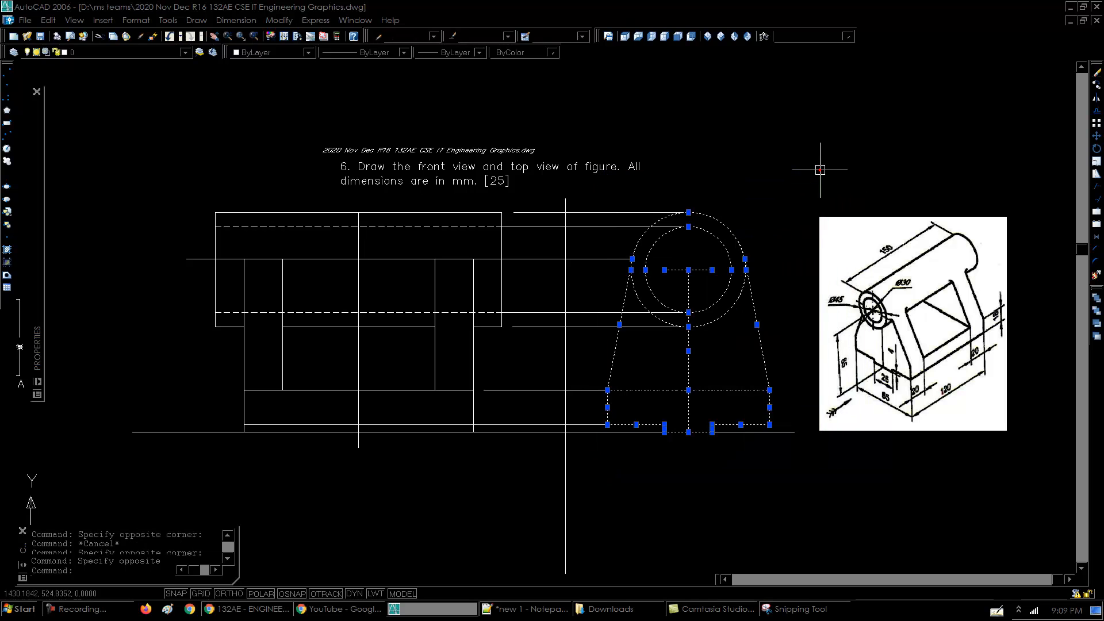
{"action": "key", "text": "Escape"}
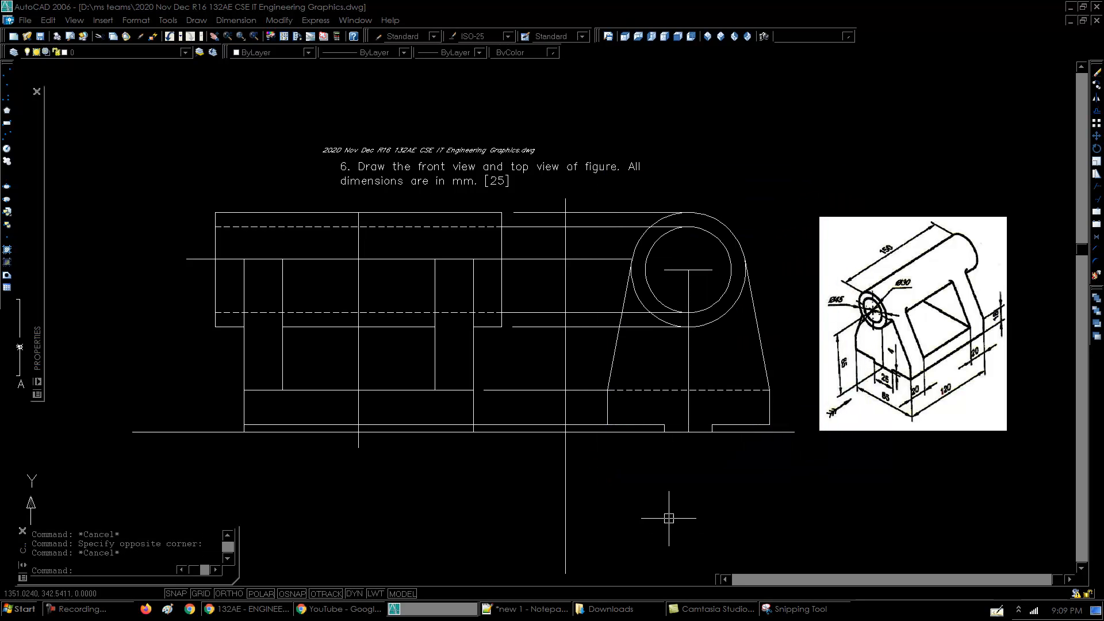
{"action": "middle_click_drag", "start_coordinate": [664, 505], "coordinate": [655, 460]}
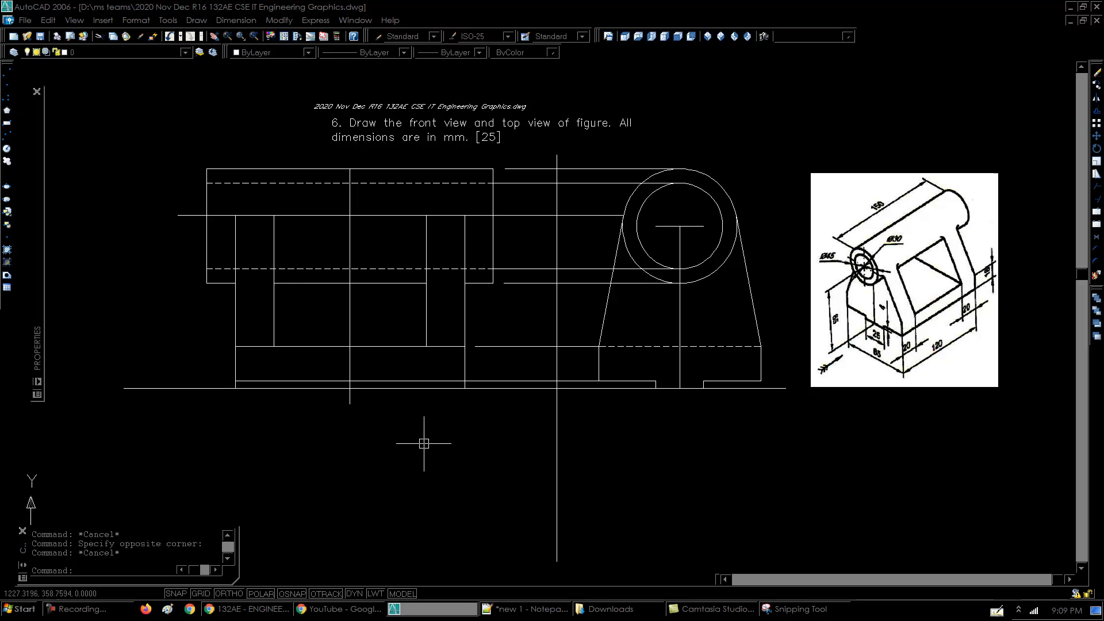
{"action": "middle_click_drag", "start_coordinate": [424, 485], "coordinate": [412, 442]}
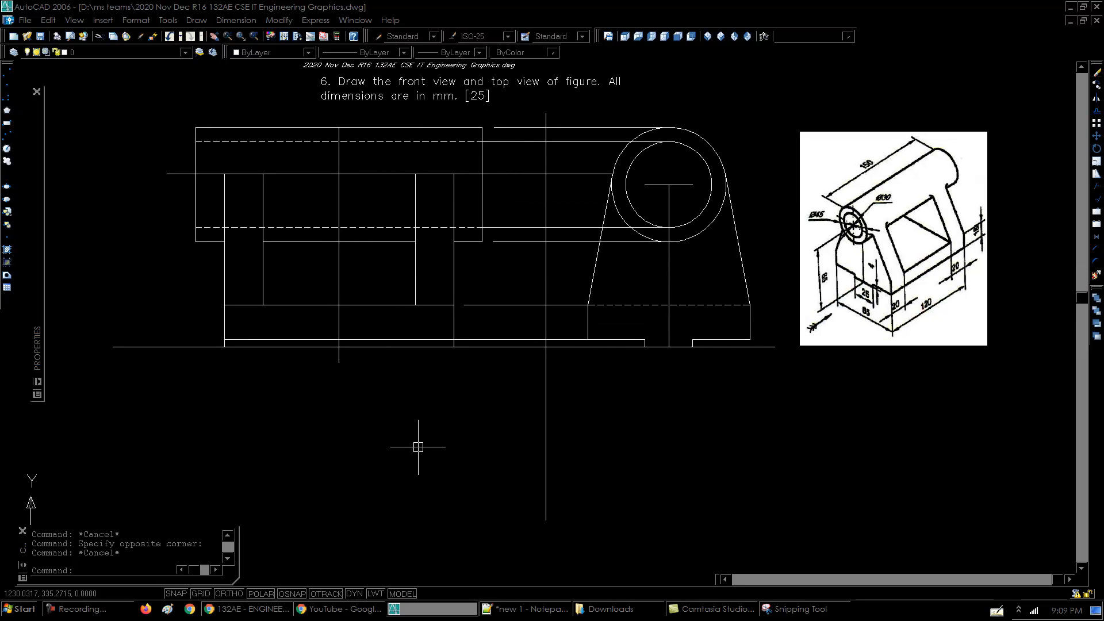
- Draw short vertical lines from the side view's lower left and right base corners down to the ground line
{"action": "type", "text": "l"}
{"action": "key", "text": "Return"}
{"action": "left_click", "coordinate": [588, 339]}
{"action": "left_click", "coordinate": [588, 346]}
{"action": "key", "text": "Return"}
{"action": "key", "text": "Return"}
{"action": "left_click", "coordinate": [743, 340]}
{"action": "left_click", "coordinate": [750, 347]}
{"action": "key", "text": "Return"}
- Draw a circle centred where the vertical reference line meets the ground line, reaching the side view's left base edge
{"action": "type", "text": "c"}
{"action": "key", "text": "Return"}
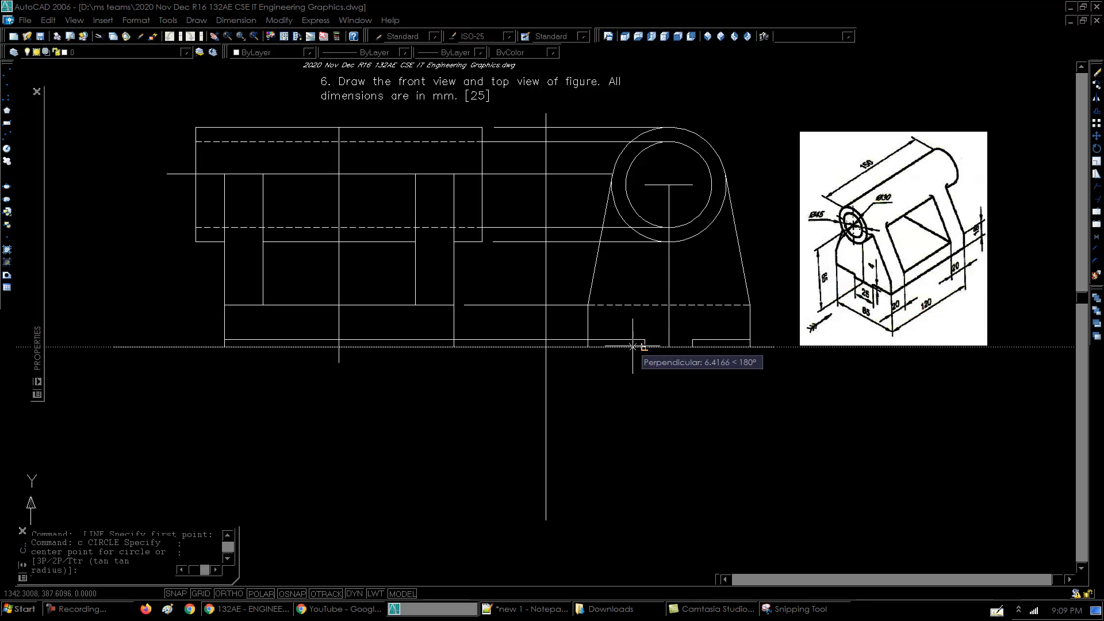
{"action": "scroll", "coordinate": [546, 350], "scroll_direction": "up", "scroll_amount": 3}
{"action": "left_click", "coordinate": [547, 337]}
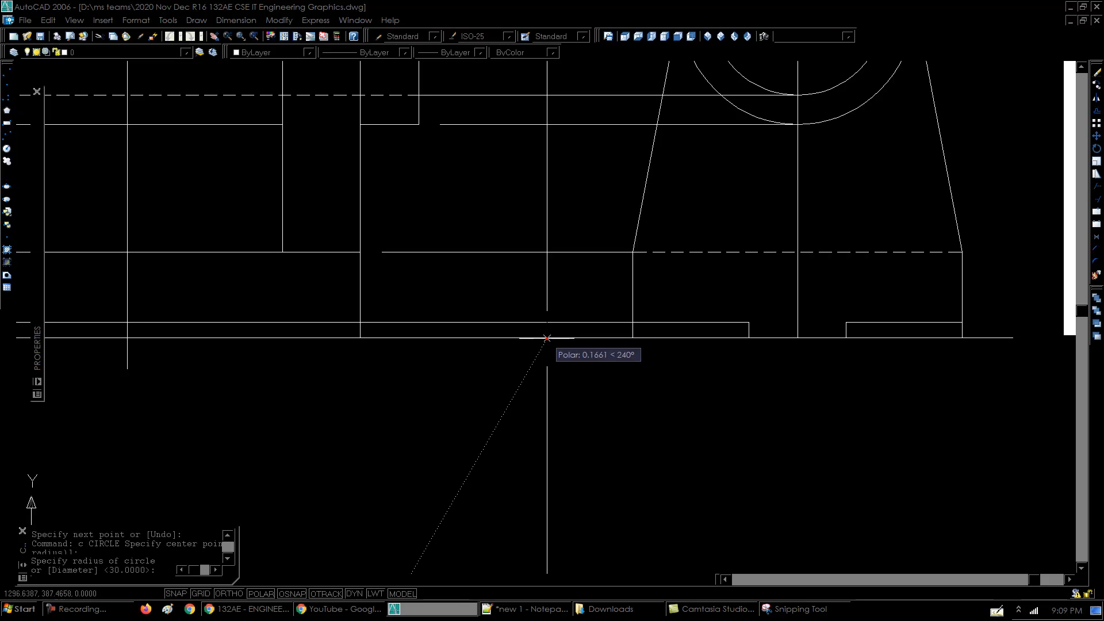
{"action": "left_click", "coordinate": [632, 338]}
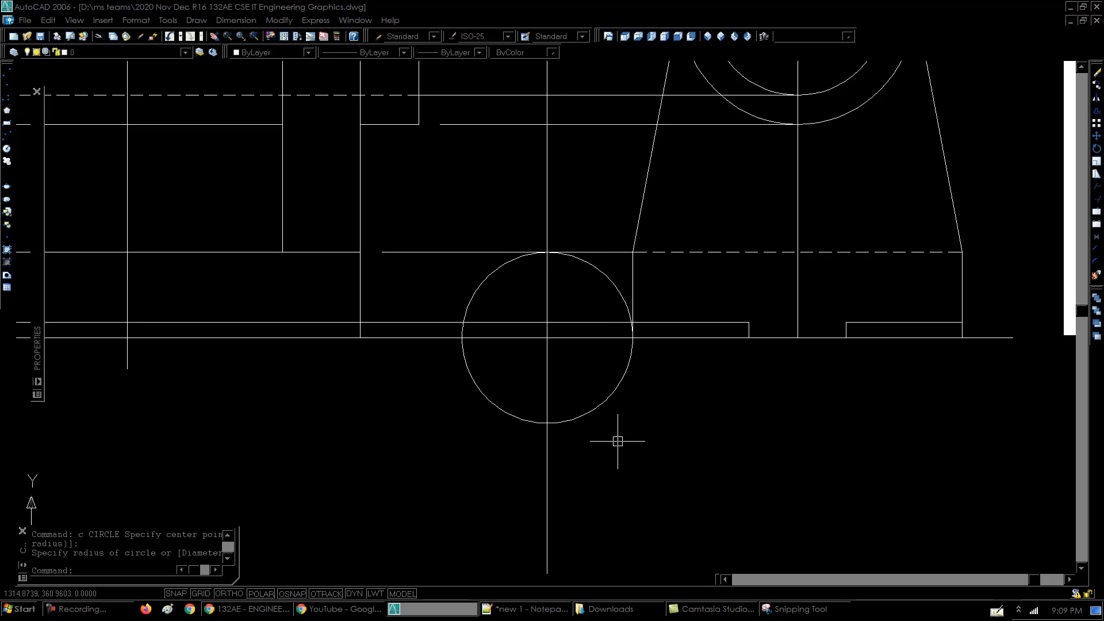
- Trim the circle to its lower-right quarter arc between the ground line and the vertical reference line
{"action": "type", "text": "tr"}
{"action": "key", "text": "Return"}
{"action": "left_click", "coordinate": [608, 338]}
{"action": "left_click", "coordinate": [546, 357]}
{"action": "right_click", "coordinate": [546, 354]}
{"action": "left_click", "coordinate": [611, 278]}
{"action": "left_click", "coordinate": [485, 276]}
{"action": "left_click", "coordinate": [475, 388]}
{"action": "key", "text": "Return"}
{"action": "left_click", "coordinate": [616, 392]}
{"action": "key", "text": "Escape"}
{"action": "key", "text": "Escape"}
{"action": "key", "text": "Escape"}
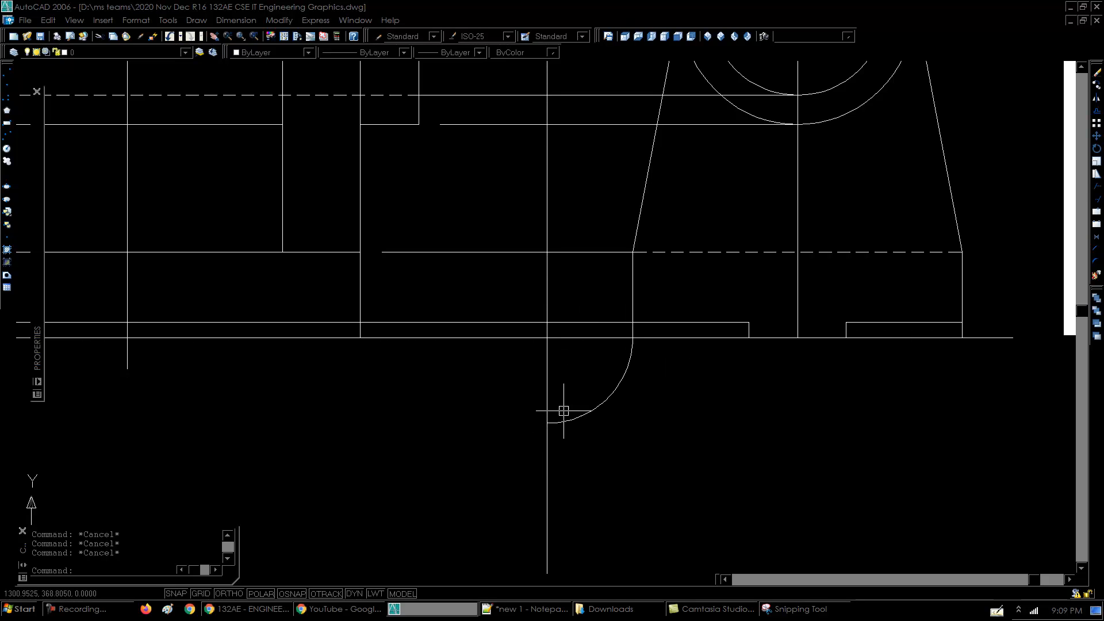
- Offset the quarter arc through both recess edges and the side view's right base edge on the ground line
{"action": "scroll", "coordinate": [564, 411], "scroll_direction": "down", "scroll_amount": 3}
{"action": "type", "text": "o"}
{"action": "key", "text": "Return"}
{"action": "key", "text": "Return"}
{"action": "scroll", "coordinate": [581, 399], "scroll_direction": "up", "scroll_amount": 5}
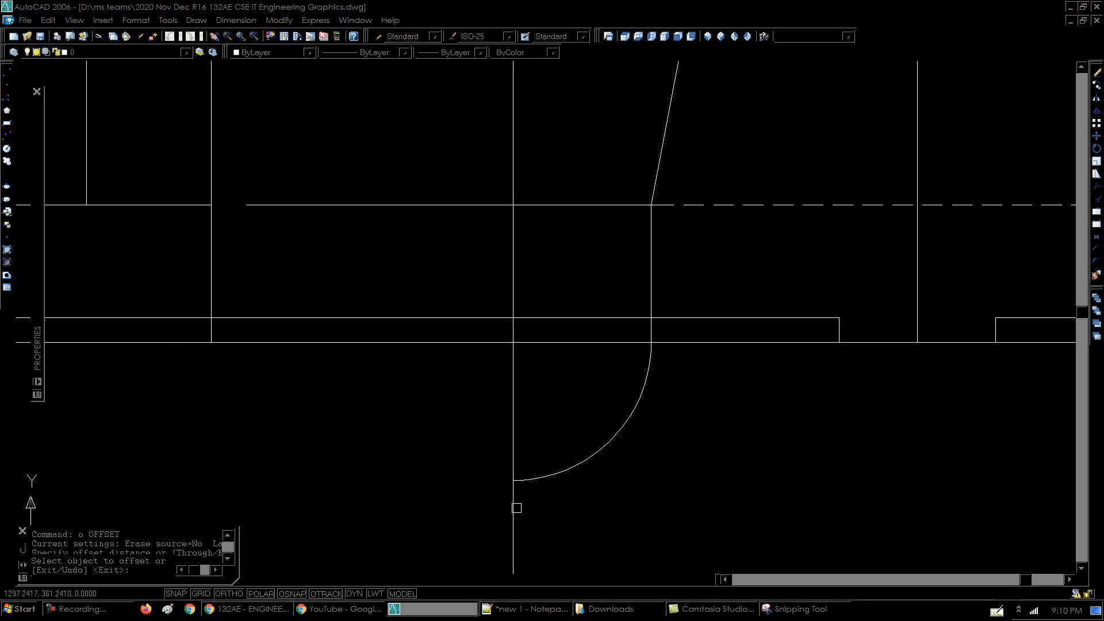
{"action": "scroll", "coordinate": [416, 388], "scroll_direction": "down", "scroll_amount": 3}
{"action": "left_click", "coordinate": [550, 401]}
{"action": "left_click", "coordinate": [680, 359]}
{"action": "left_click", "coordinate": [681, 395]}
{"action": "left_click", "coordinate": [778, 360]}
{"action": "left_click", "coordinate": [776, 382]}
{"action": "left_click", "coordinate": [896, 360]}
{"action": "scroll", "coordinate": [802, 326], "scroll_direction": "down", "scroll_amount": 4}
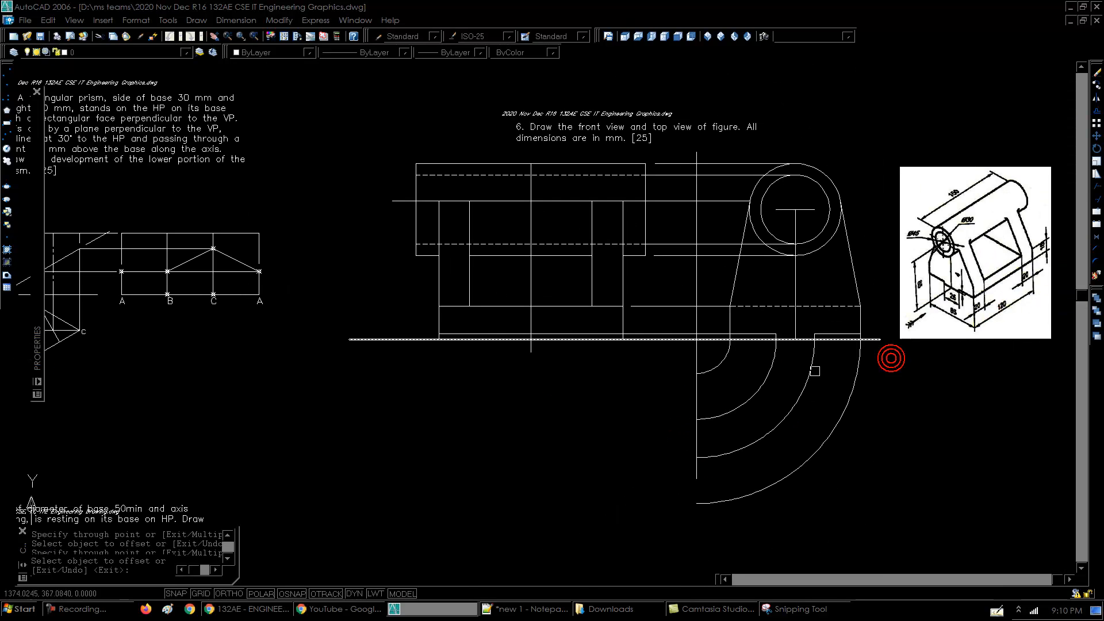
{"action": "key", "text": "Return"}
- Stretch the vertical reference line's lower end down past the end of the outermost arc
{"action": "left_click", "coordinate": [678, 437]}
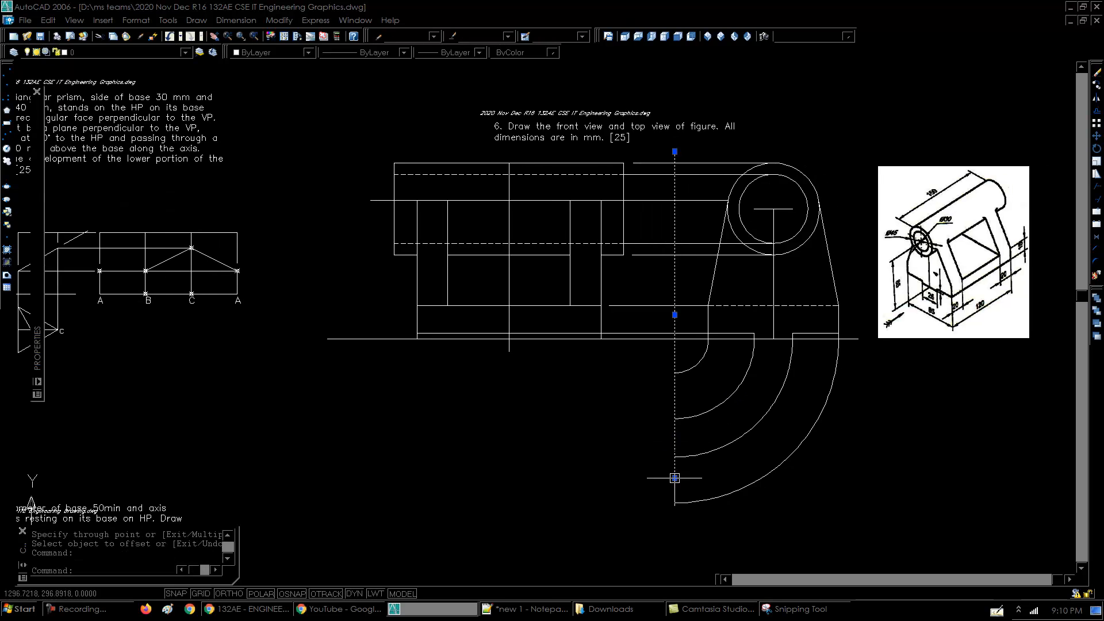
{"action": "left_click", "coordinate": [674, 478]}
{"action": "left_click", "coordinate": [675, 522]}
{"action": "key", "text": "Escape"}
- Draw horizontal lines from the ends of the innermost and outermost arcs to just beyond the front view's left base edge
{"action": "middle_click_drag", "start_coordinate": [828, 495], "coordinate": [763, 497]}
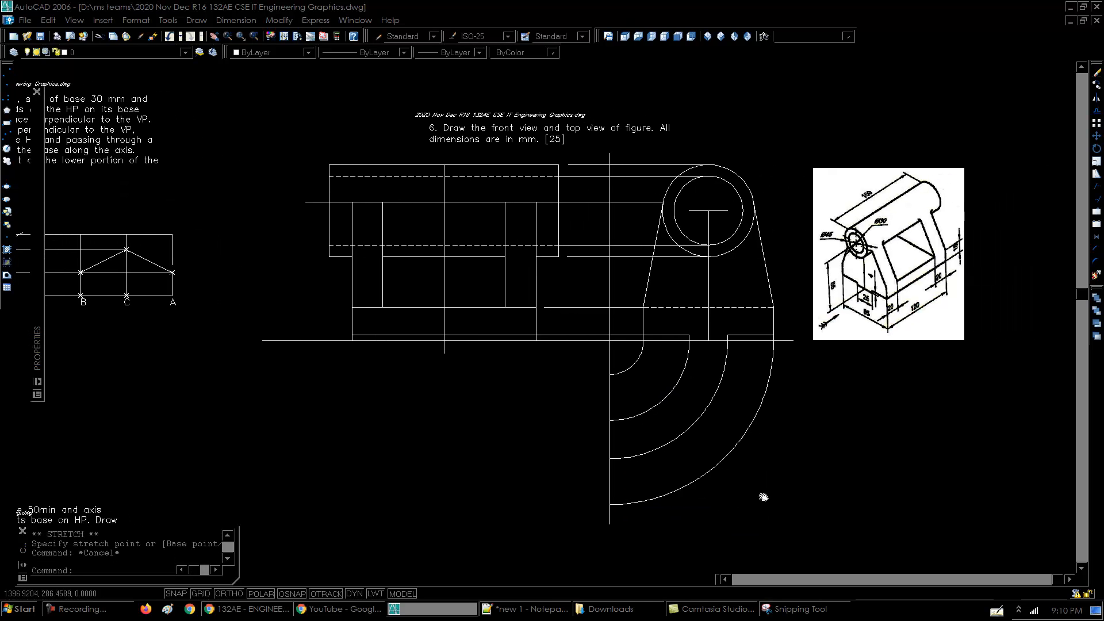
{"action": "type", "text": "l"}
{"action": "key", "text": "Return"}
{"action": "left_click", "coordinate": [610, 374]}
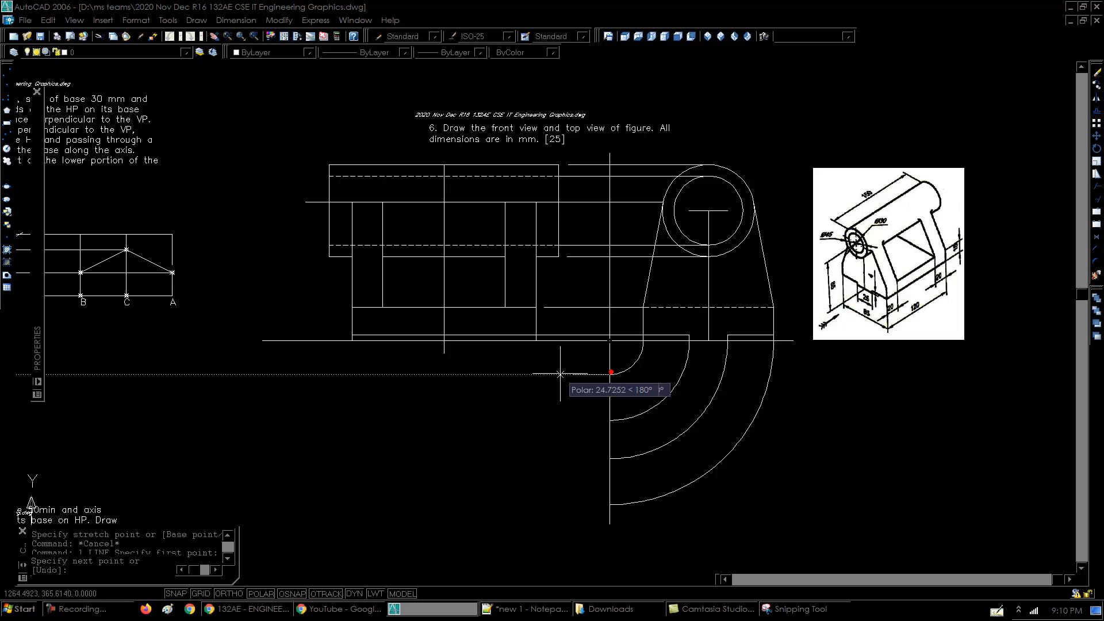
{"action": "left_click", "coordinate": [341, 375]}
{"action": "key", "text": "Return"}
{"action": "key", "text": "Return"}
{"action": "left_click", "coordinate": [610, 505]}
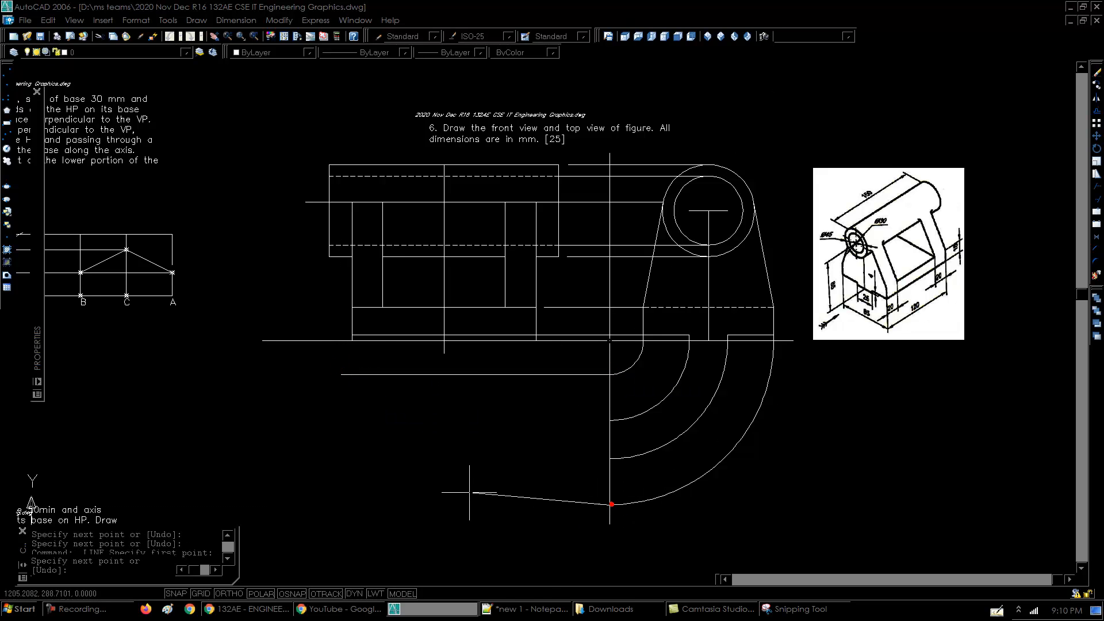
{"action": "left_click", "coordinate": [332, 505]}
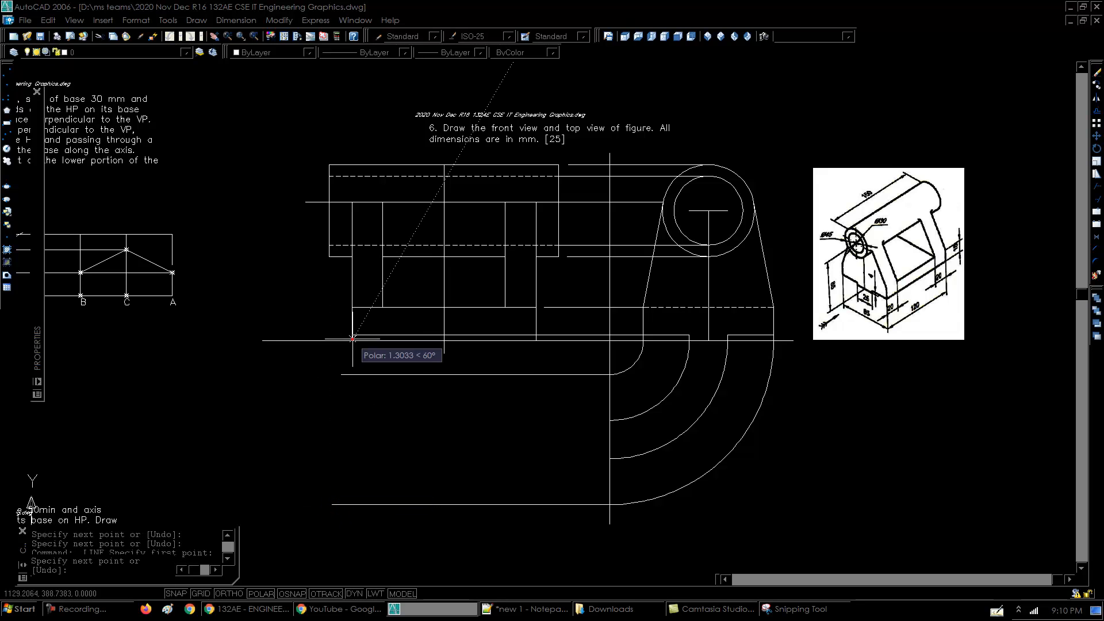
- Project the front view's left base edge down to the lower horizontal line and trim both horizontal lines back to it
{"action": "left_click", "coordinate": [352, 504]}
{"action": "key", "text": "Return"}
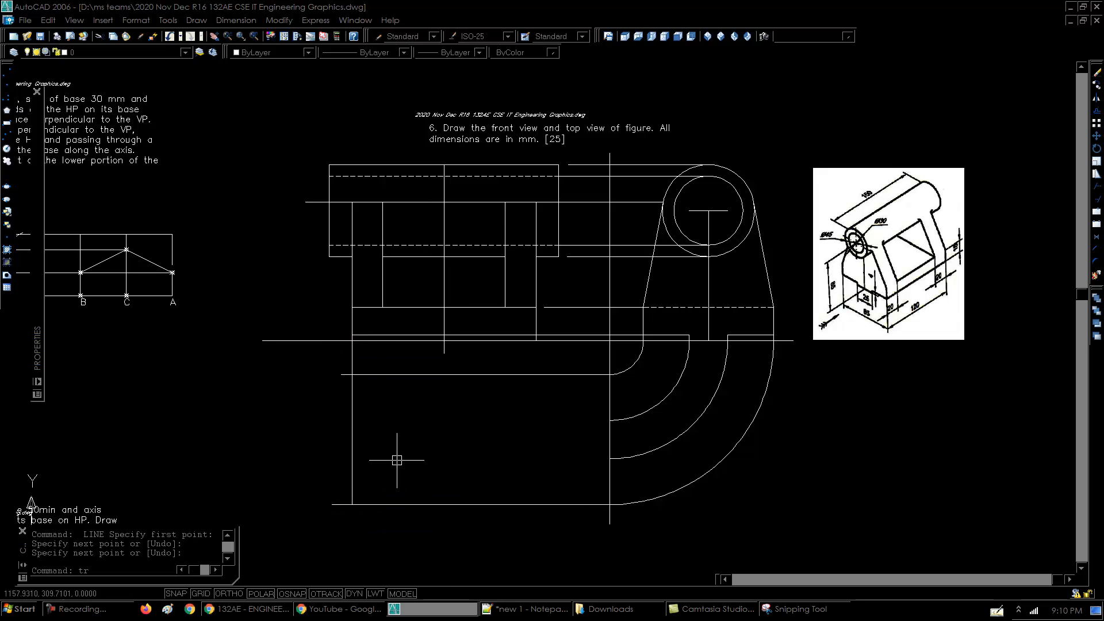
{"action": "type", "text": "tr"}
{"action": "key", "text": "Return"}
{"action": "key", "text": "Return"}
{"action": "left_click", "coordinate": [342, 505]}
{"action": "left_click", "coordinate": [345, 375]}
{"action": "key", "text": "Return"}
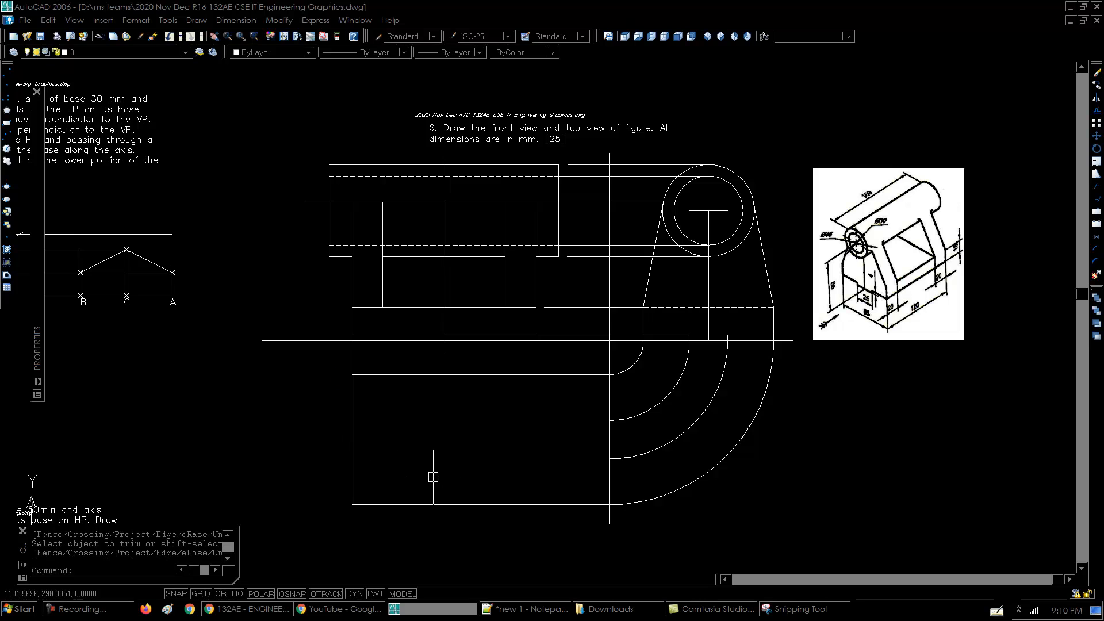
{"action": "key", "text": "Return"}
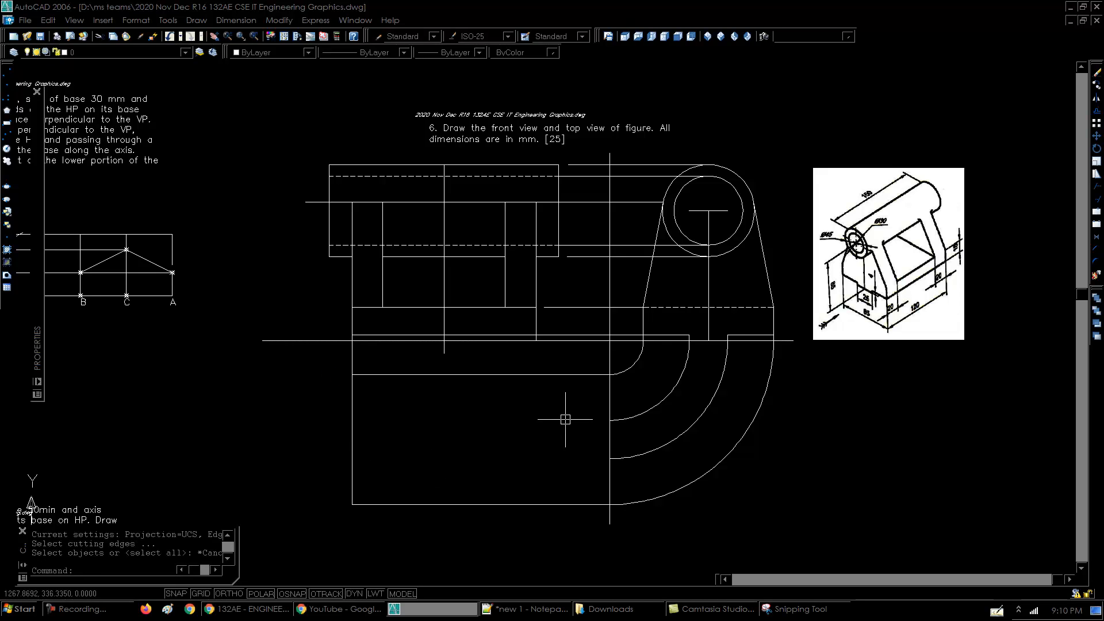
{"action": "key", "text": "Escape"}
{"action": "key", "text": "Escape"}
- Draw a projector from the front view's right base corner on the ground line down across both horizontal lines
{"action": "type", "text": "l"}
{"action": "key", "text": "Return"}
{"action": "left_click", "coordinate": [536, 340]}
{"action": "left_click", "coordinate": [536, 375]}
{"action": "left_click", "coordinate": [536, 504]}
{"action": "key", "text": "Return"}
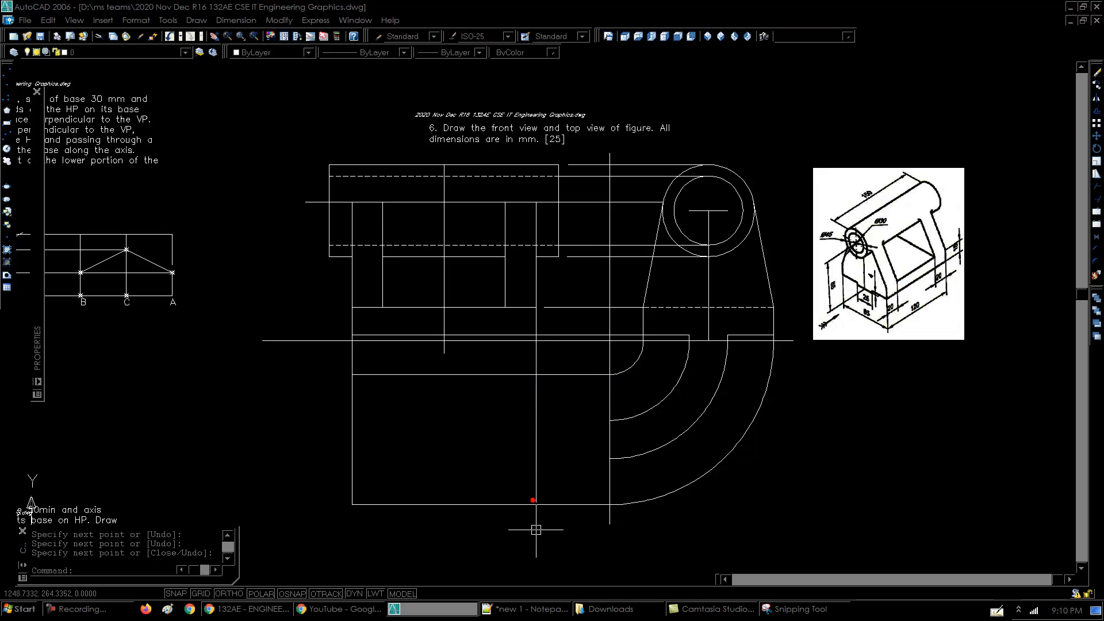
- Break both horizontal lines just outside the right base projector to separate the base rectangle from its projection lines
{"action": "type", "text": "br"}
{"action": "key", "text": "Return"}
{"action": "left_click", "coordinate": [547, 505]}
{"action": "left_click", "coordinate": [536, 504]}
{"action": "key", "text": "Return"}
{"action": "left_click", "coordinate": [548, 374]}
{"action": "left_click", "coordinate": [540, 376]}
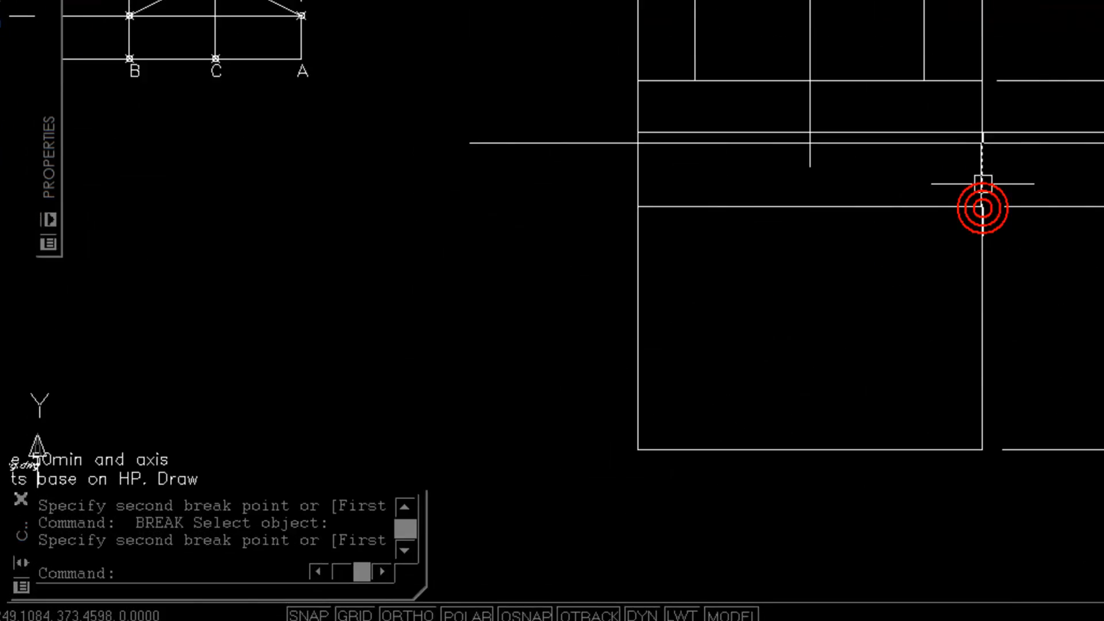
{"action": "key", "text": "Escape"}
{"action": "key", "text": "Escape"}
{"action": "left_click", "coordinate": [929, 2]}
{"action": "left_click", "coordinate": [1103, 524]}
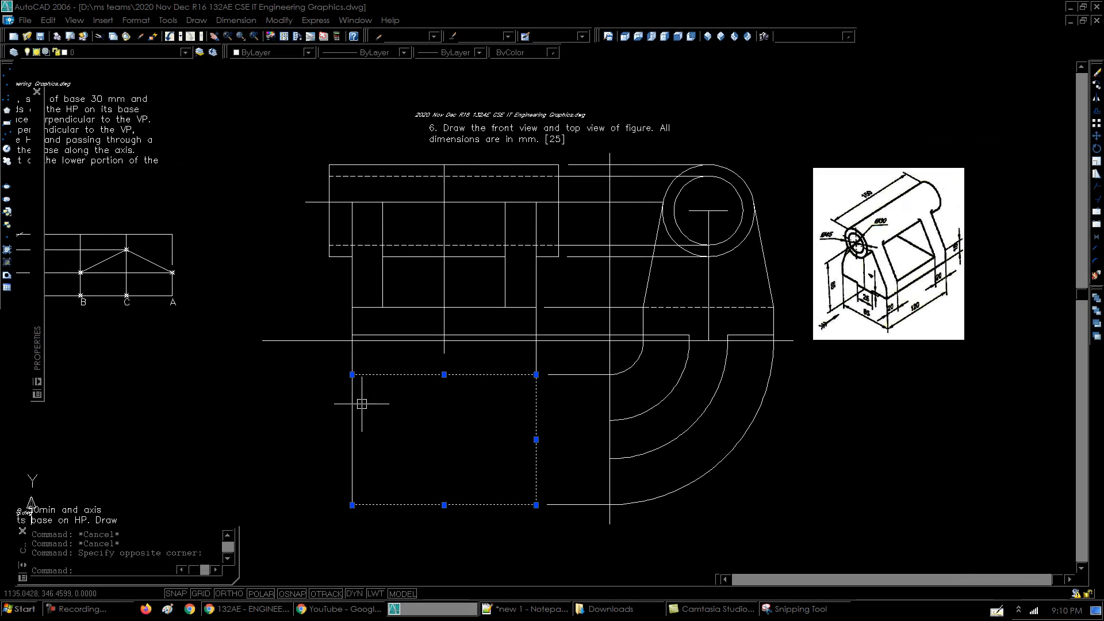
- Break the left base projector just above the top view rectangle's upper-left corner
{"action": "key", "text": "Escape"}
{"action": "type", "text": "br"}
{"action": "key", "text": "space"}
{"action": "left_click", "coordinate": [353, 367]}
{"action": "left_click", "coordinate": [353, 375]}
{"action": "key", "text": "Escape"}
{"action": "left_click", "coordinate": [330, 370]}
{"action": "left_click", "coordinate": [551, 537]}
- Draw vertical lines from the points where the sloping edges meet the side view's outer circle down to the ground line
{"action": "type", "text": "l"}
{"action": "key", "text": "space"}
{"action": "key", "text": "Escape"}
{"action": "type", "text": "l"}
{"action": "key", "text": "space"}
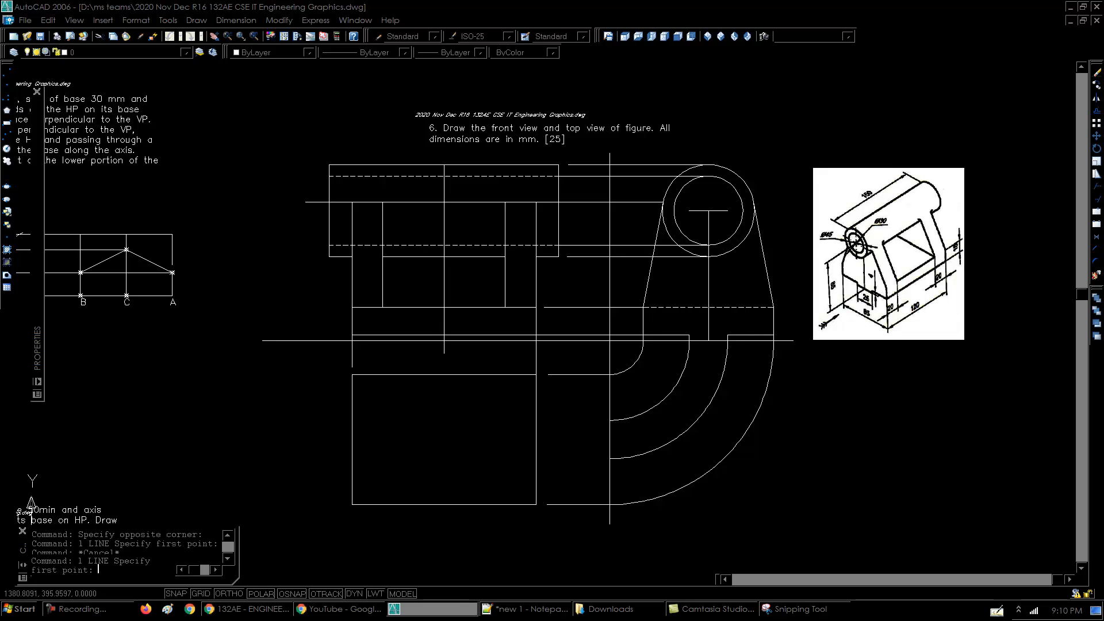
{"action": "left_click", "coordinate": [751, 225]}
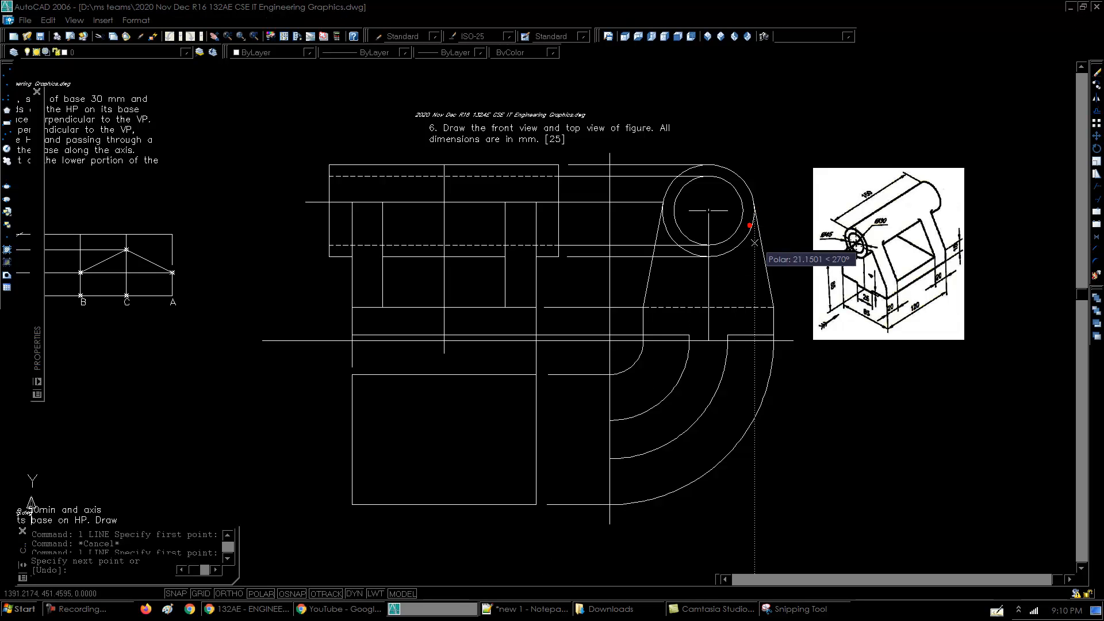
{"action": "left_click", "coordinate": [754, 335]}
{"action": "key", "text": "space"}
{"action": "key", "text": "space"}
{"action": "left_click", "coordinate": [661, 209]}
{"action": "left_click", "coordinate": [663, 338]}
{"action": "key", "text": "space"}
- Offset the quarter arc through the feet of the two new vertical lines on the ground line
{"action": "type", "text": "o"}
{"action": "key", "text": "space"}
{"action": "key", "text": "space"}
{"action": "left_click", "coordinate": [680, 374]}
{"action": "left_click", "coordinate": [660, 357]}
{"action": "left_click", "coordinate": [660, 357]}
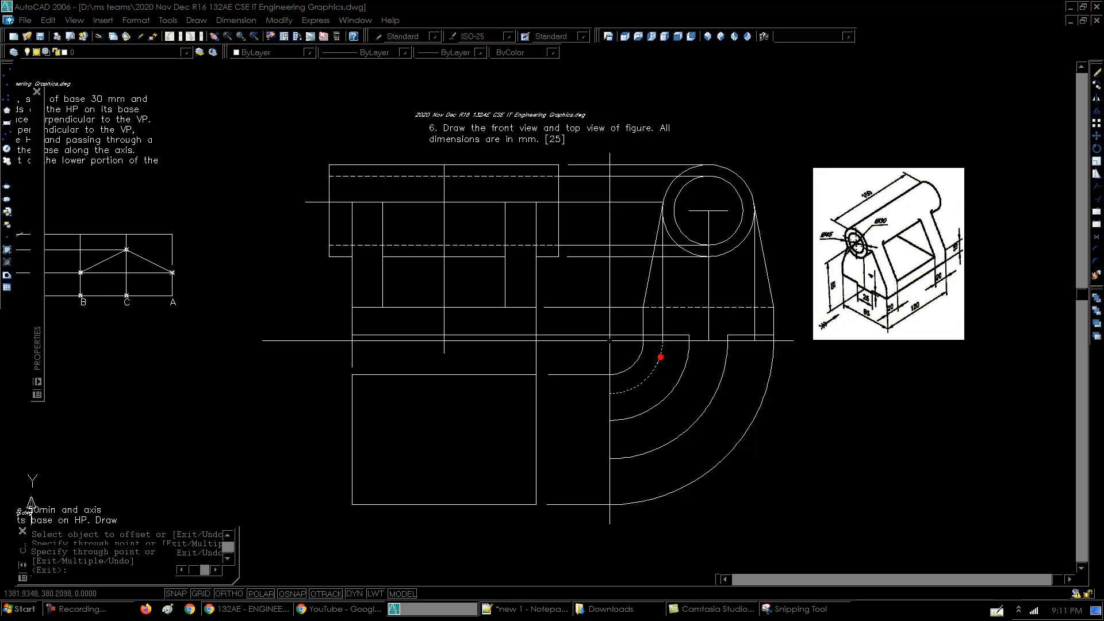
{"action": "key", "text": "space"}
{"action": "key", "text": "space"}
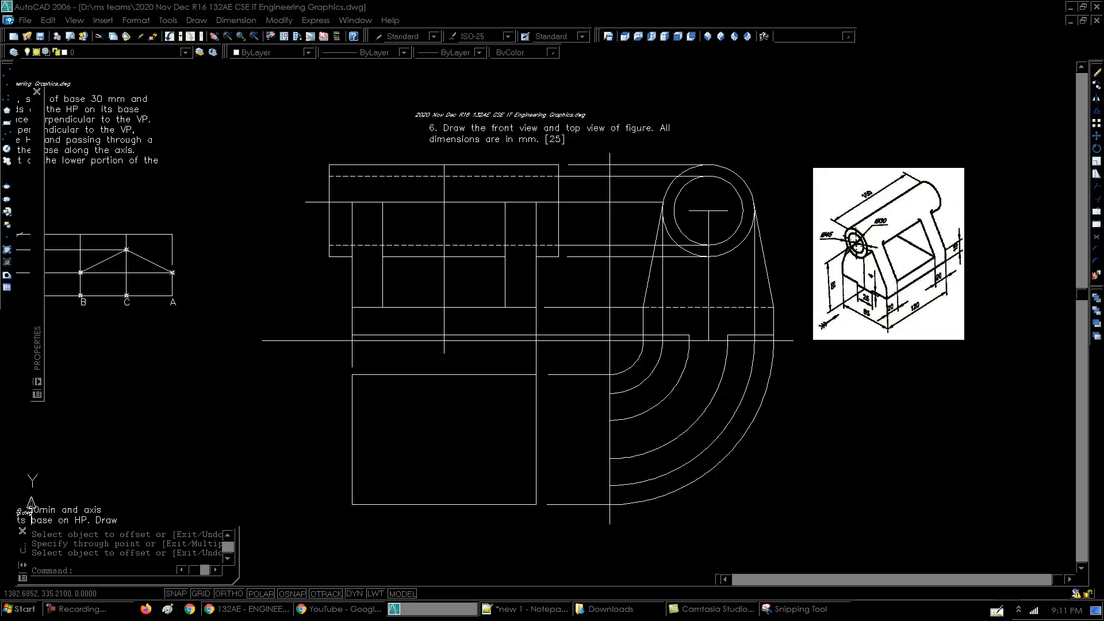
- Draw horizontal lines from the ends of the two new arcs to beyond the front view's left cylinder end
{"action": "type", "text": "l"}
{"action": "key", "text": "space"}
{"action": "left_click", "coordinate": [610, 394]}
{"action": "left_click", "coordinate": [289, 393]}
{"action": "key", "text": "space"}
{"action": "key", "text": "space"}
{"action": "left_click", "coordinate": [609, 484]}
{"action": "left_click", "coordinate": [290, 485]}
{"action": "key", "text": "space"}
- Project the front view's left cylinder end down to the lower cylinder line and trim both cylinder lines back to it
{"action": "key", "text": "space"}
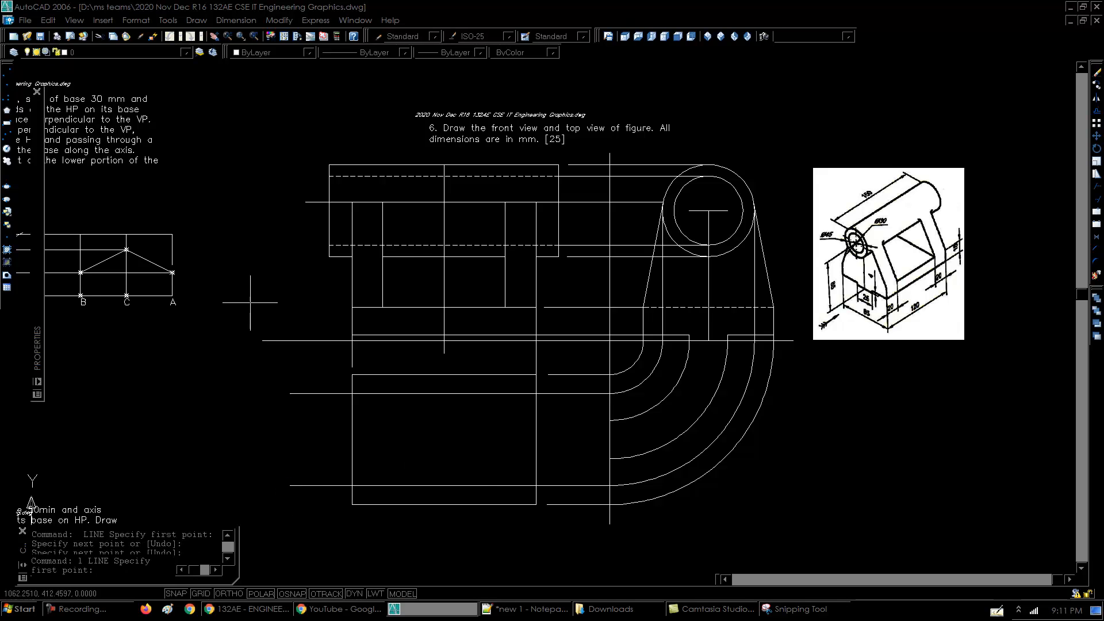
{"action": "left_click", "coordinate": [329, 256]}
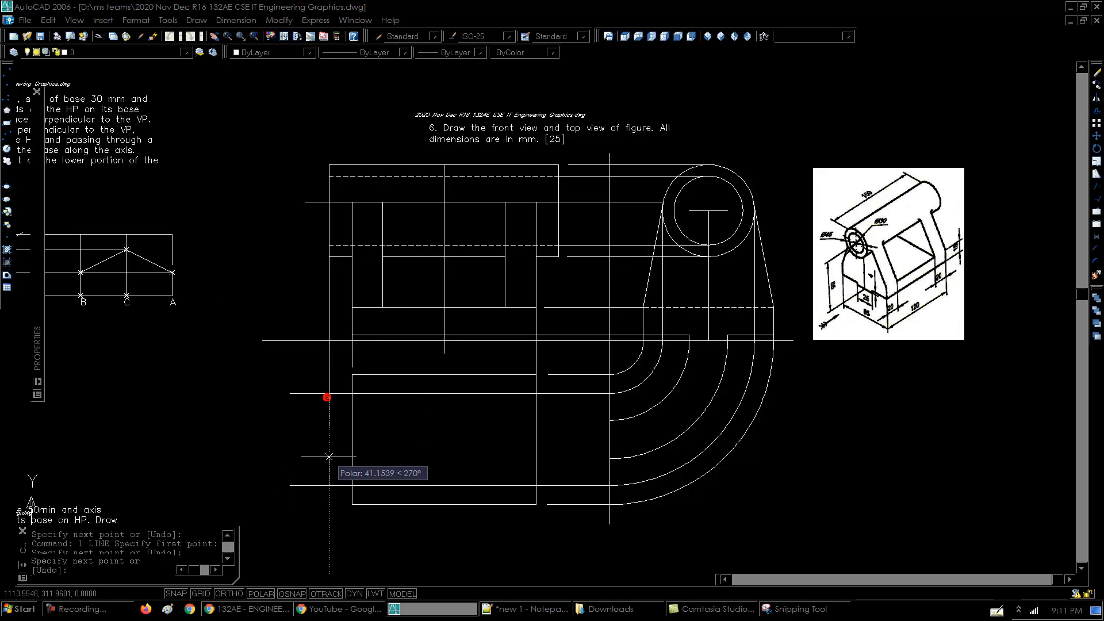
{"action": "left_click", "coordinate": [329, 485]}
{"action": "key", "text": "space"}
{"action": "right_click", "coordinate": [305, 503]}
{"action": "right_click", "coordinate": [305, 503]}
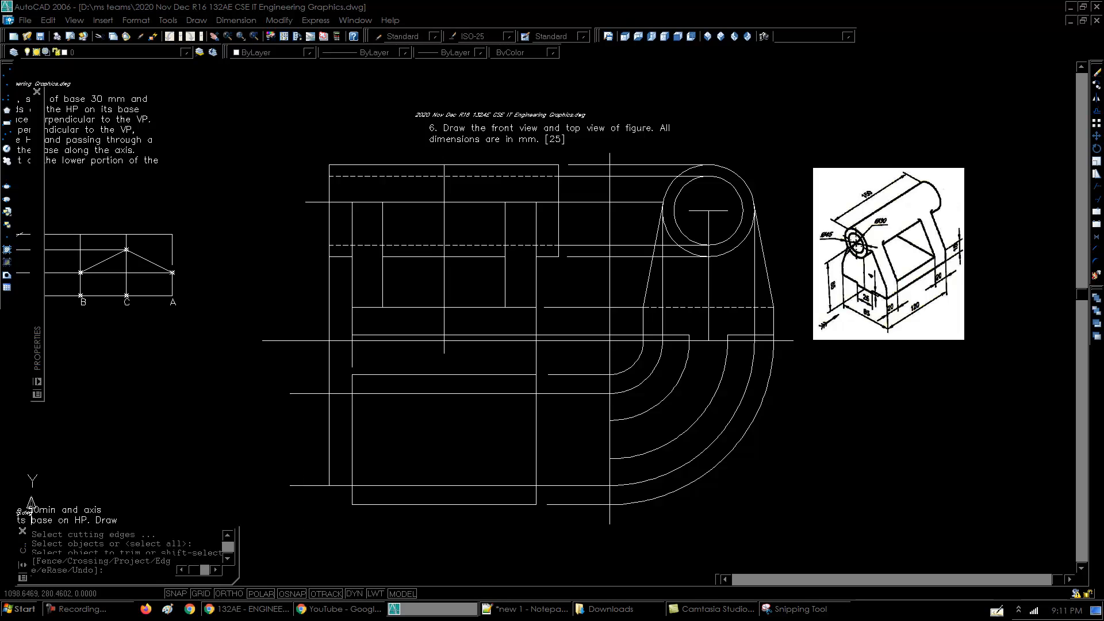
{"action": "left_click", "coordinate": [316, 376]}
{"action": "left_click", "coordinate": [268, 513]}
{"action": "right_click", "coordinate": [268, 513]}
- Project the front view's right cylinder end down across both cylinder lines in the top view
{"action": "type", "text": "l"}
{"action": "key", "text": "Return"}
{"action": "left_click", "coordinate": [559, 256]}
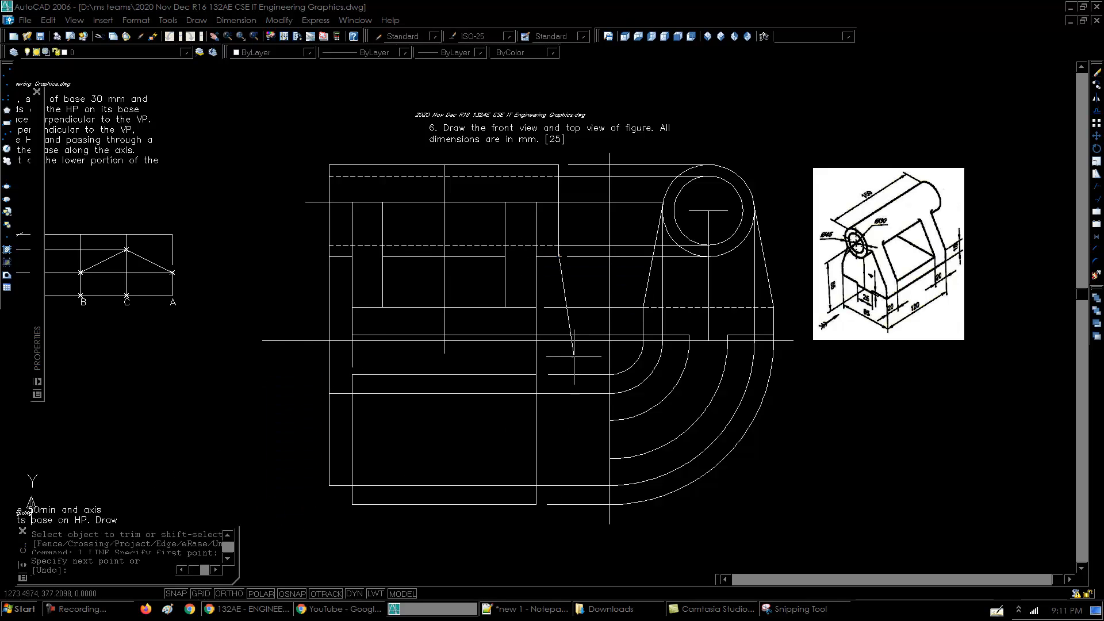
{"action": "left_click", "coordinate": [566, 392]}
{"action": "left_click", "coordinate": [564, 486]}
{"action": "right_click", "coordinate": [579, 476]}
- Break both cylinder lines just outside the right cylinder end to separate the outline from its projection lines
{"action": "type", "text": "br"}
{"action": "key", "text": "Return"}
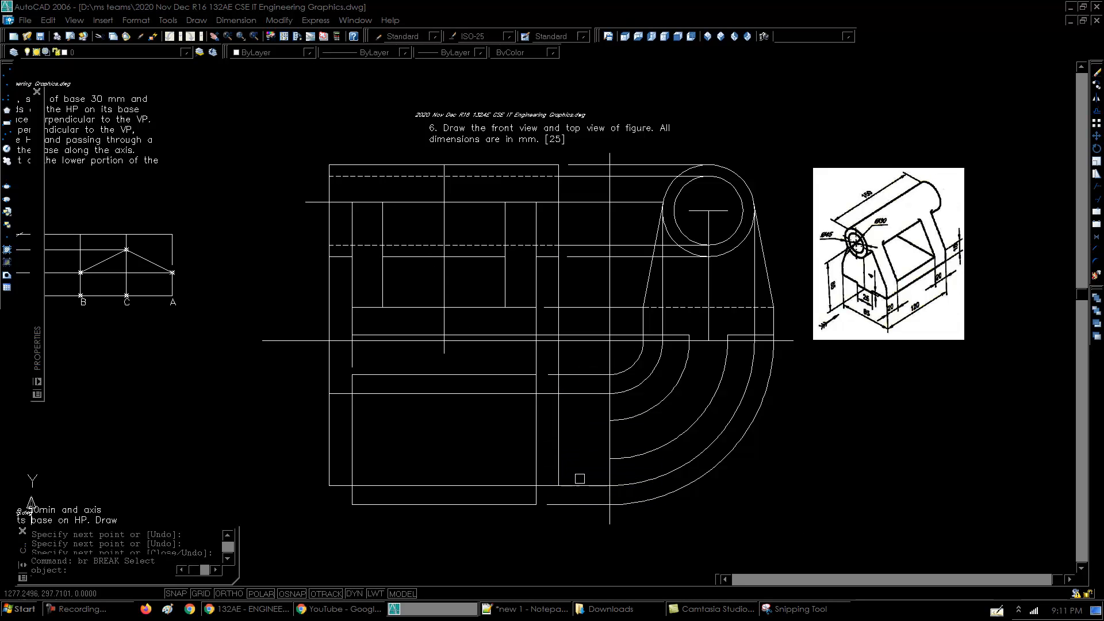
{"action": "left_click", "coordinate": [569, 485]}
{"action": "left_click", "coordinate": [557, 483]}
{"action": "key", "text": "Return"}
{"action": "left_click", "coordinate": [561, 393]}
{"action": "left_click", "coordinate": [537, 393]}
{"action": "left_click", "coordinate": [305, 381]}
{"action": "left_click", "coordinate": [599, 510]}
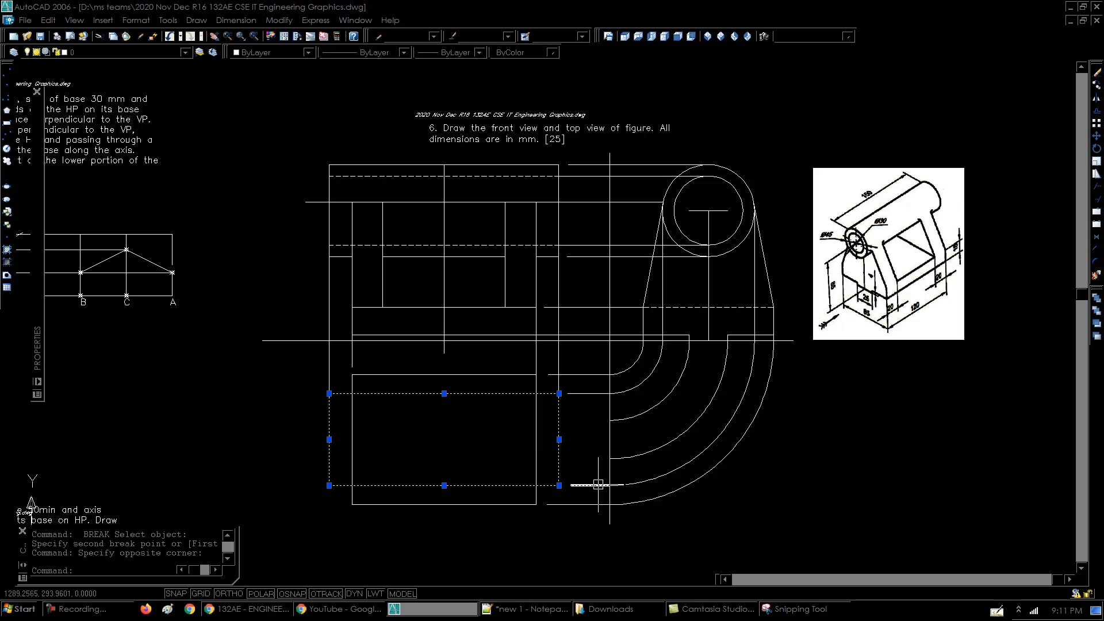
- Offset the top view's two cylinder edges inward by the wall thickness picked between the front view's outer and bore lines
{"action": "type", "text": "o"}
{"action": "key", "text": "Return"}
{"action": "left_click", "coordinate": [559, 176]}
{"action": "left_click", "coordinate": [559, 165]}
{"action": "left_click", "coordinate": [493, 395]}
{"action": "left_click", "coordinate": [492, 420]}
{"action": "left_click", "coordinate": [469, 485]}
{"action": "left_click", "coordinate": [470, 456]}
{"action": "key", "text": "Return"}
- Match the two offset bore lines in the top view to the front view's dashed hidden line
{"action": "type", "text": "ma"}
{"action": "key", "text": "Return"}
{"action": "left_click", "coordinate": [467, 245]}
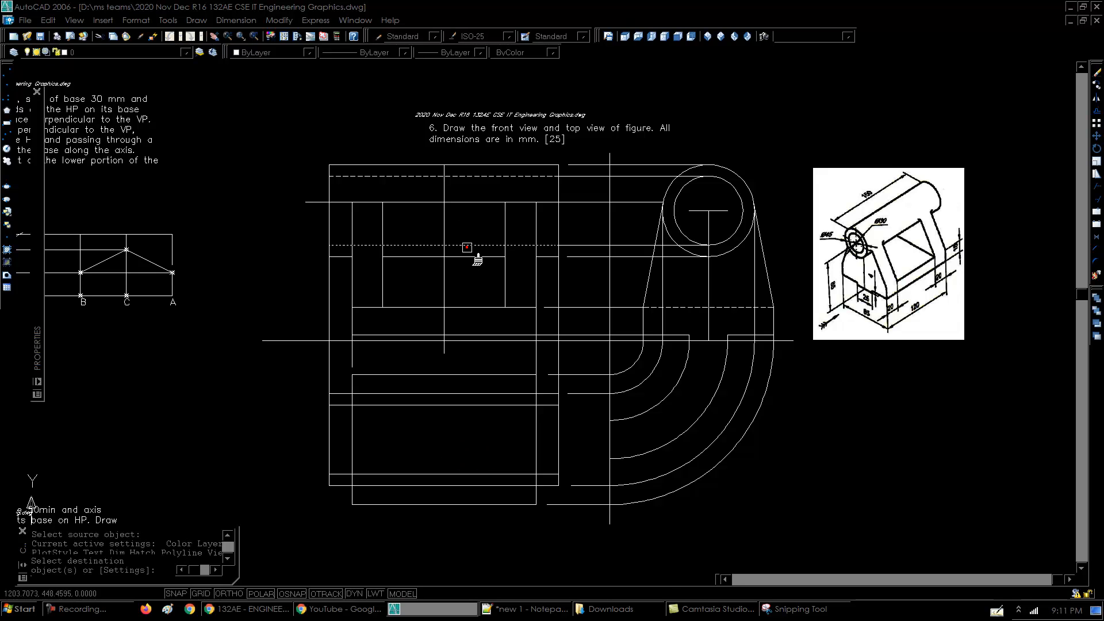
{"action": "left_click", "coordinate": [471, 404]}
{"action": "left_click", "coordinate": [466, 474]}
{"action": "key", "text": "Return"}
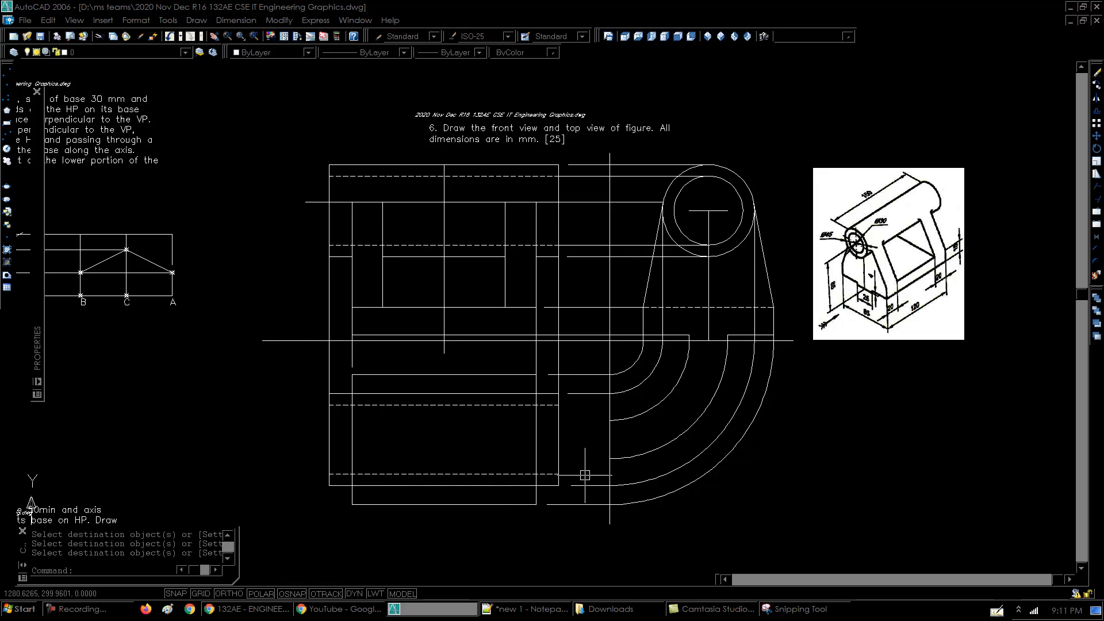
- Draw lines from the ends of the two recess arcs across the base rectangle, with a vertex at its right edge
{"action": "key", "text": "Return"}
{"action": "left_click", "coordinate": [609, 420]}
{"action": "left_click", "coordinate": [540, 421]}
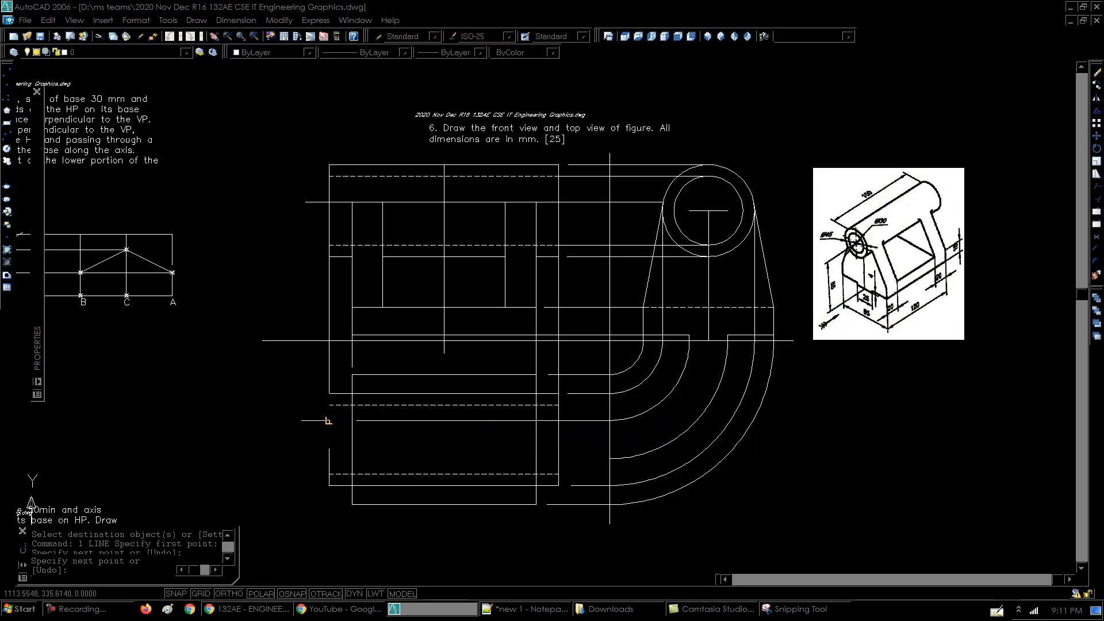
{"action": "left_click", "coordinate": [352, 421]}
{"action": "key", "text": "Return"}
{"action": "key", "text": "Return"}
{"action": "left_click", "coordinate": [609, 459]}
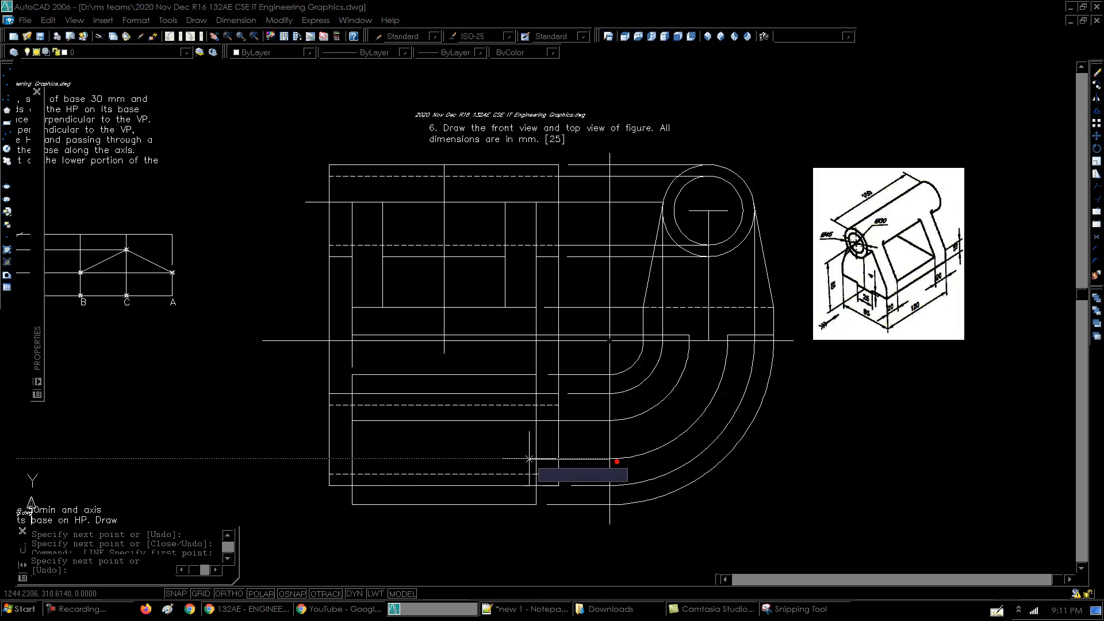
{"action": "left_click", "coordinate": [535, 459]}
{"action": "left_click", "coordinate": [352, 459]}
{"action": "key", "text": "Return"}
- Match the two recess lines inside the top view's base rectangle to the dashed bore line
{"action": "type", "text": "ma"}
{"action": "key", "text": "Return"}
{"action": "left_click", "coordinate": [437, 405]}
{"action": "left_click", "coordinate": [437, 420]}
{"action": "left_click", "coordinate": [439, 458]}
{"action": "key", "text": "Return"}
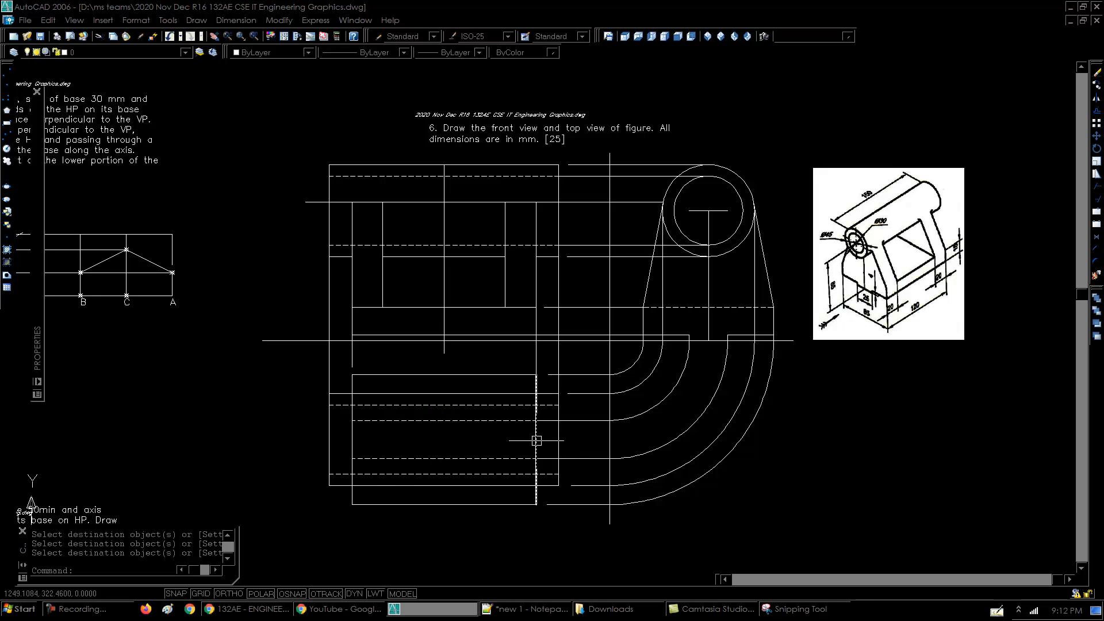
{"action": "left_click", "coordinate": [536, 440]}
{"action": "key", "text": "Escape"}
{"action": "key", "text": "Escape"}
{"action": "left_click", "coordinate": [571, 421]}
{"action": "key", "text": "Escape"}
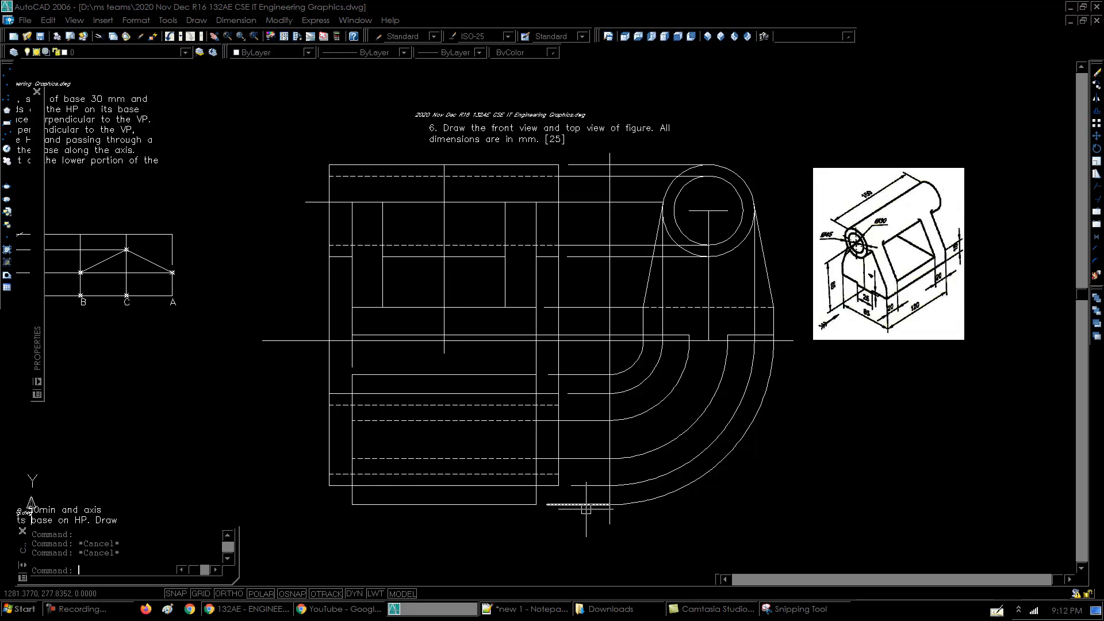
{"action": "left_click", "coordinate": [383, 226]}
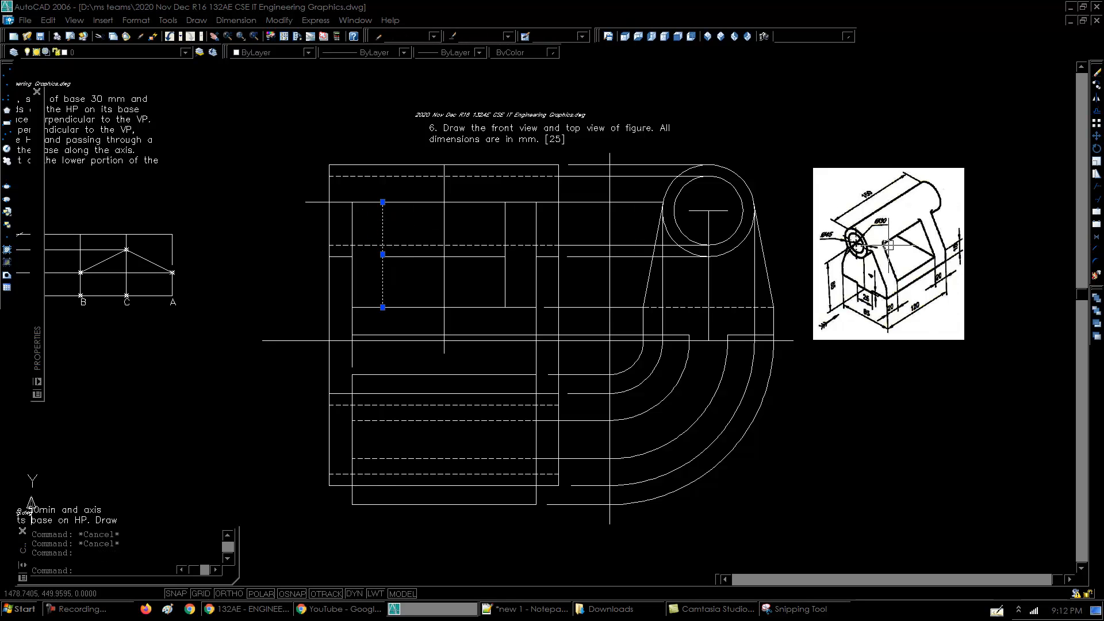
{"action": "key", "text": "Escape"}
{"action": "key", "text": "Escape"}
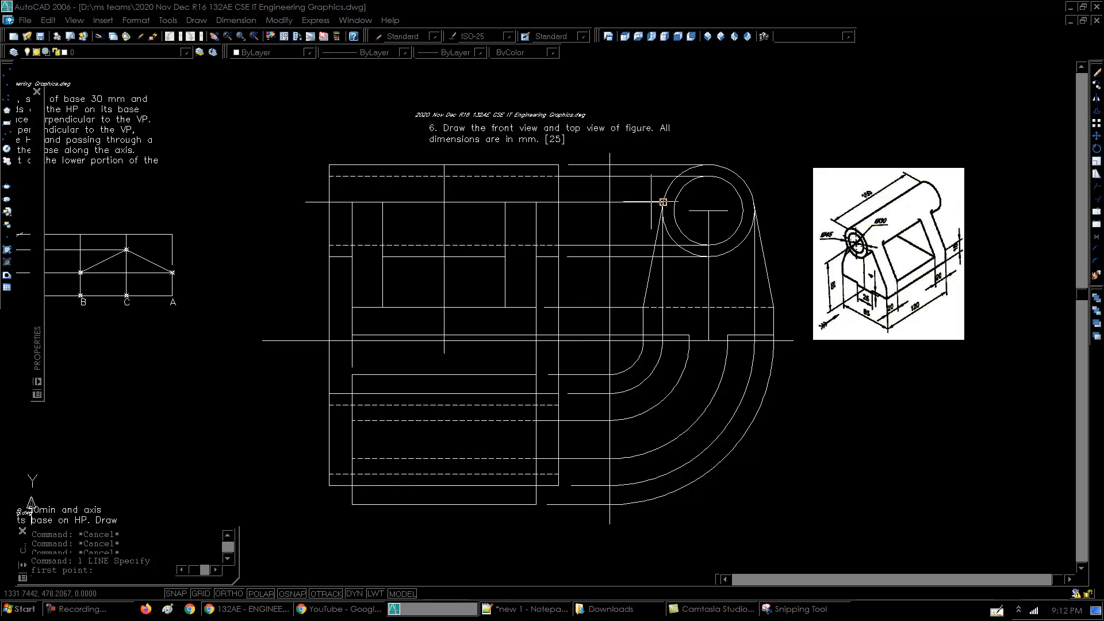
- Draw a vertical line from the side view's left leg corner at the outer circle down to the ground line
{"action": "left_click", "coordinate": [338, 152]}
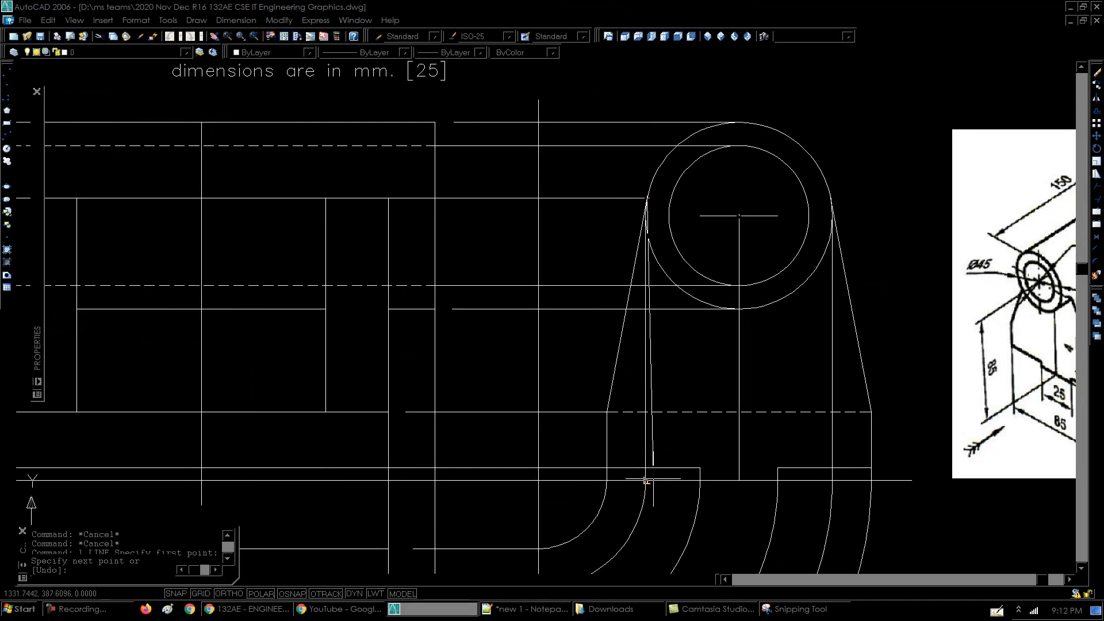
{"action": "left_click", "coordinate": [647, 479]}
{"action": "key", "text": "Return"}
{"action": "scroll", "coordinate": [646, 459], "scroll_direction": "up", "scroll_amount": 5}
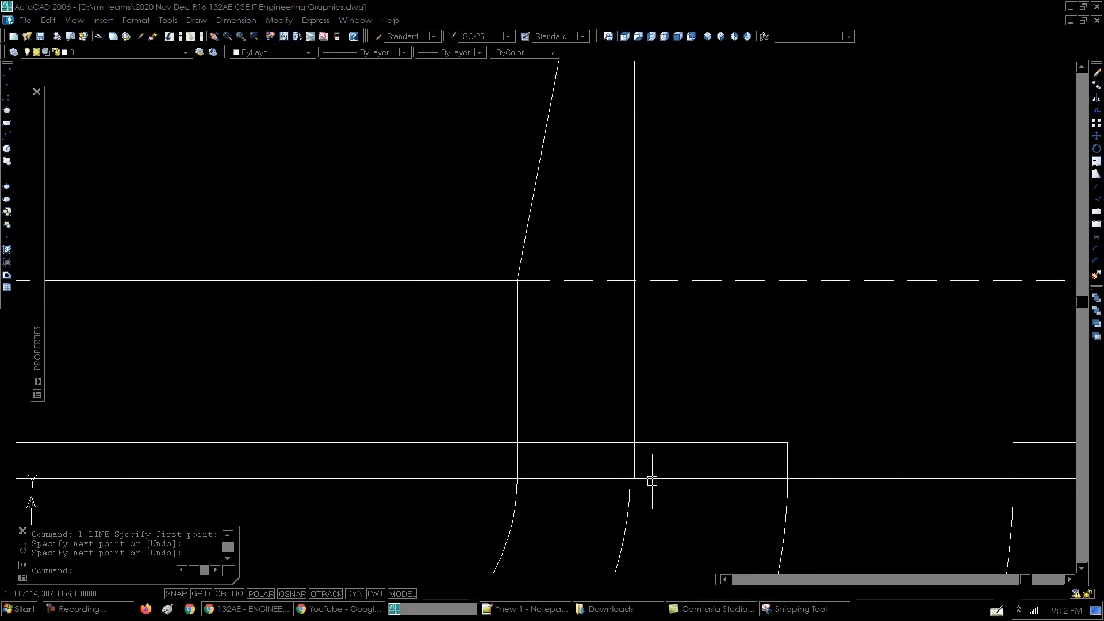
{"action": "mouse_move", "coordinate": [676, 164]}
{"action": "middle_mouse_down"}
{"action": "mouse_move", "coordinate": [688, 436]}
{"action": "mouse_move", "coordinate": [675, 539]}
{"action": "mouse_move", "coordinate": [665, 298]}
{"action": "middle_mouse_up"}
{"action": "scroll", "coordinate": [665, 272], "scroll_direction": "down", "scroll_amount": 4}
{"action": "middle_click_drag", "start_coordinate": [673, 375], "coordinate": [747, 272]}
{"action": "scroll", "coordinate": [774, 304], "scroll_direction": "down", "scroll_amount": 2}
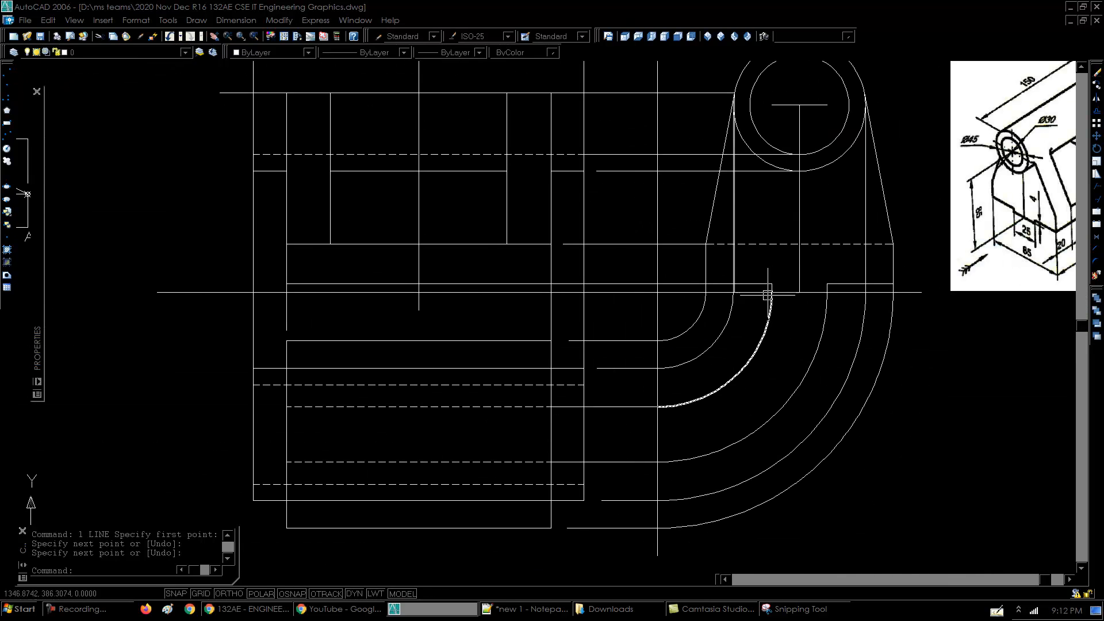
- Project the front view's left leg inner edge down through the base rectangle's rear edge to just past the upper cylinder line
{"action": "middle_click_drag", "start_coordinate": [426, 323], "coordinate": [428, 333]}
{"action": "type", "text": "l"}
{"action": "key", "text": "Return"}
{"action": "left_click", "coordinate": [332, 257]}
{"action": "left_click", "coordinate": [333, 354]}
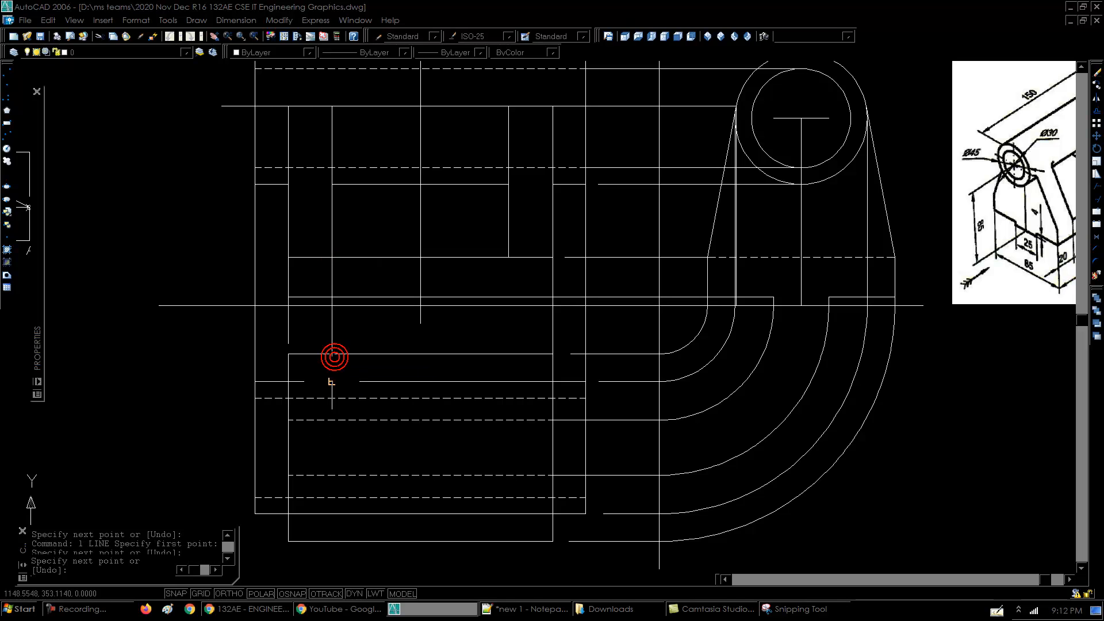
{"action": "scroll", "coordinate": [332, 382], "scroll_direction": "up", "scroll_amount": 3}
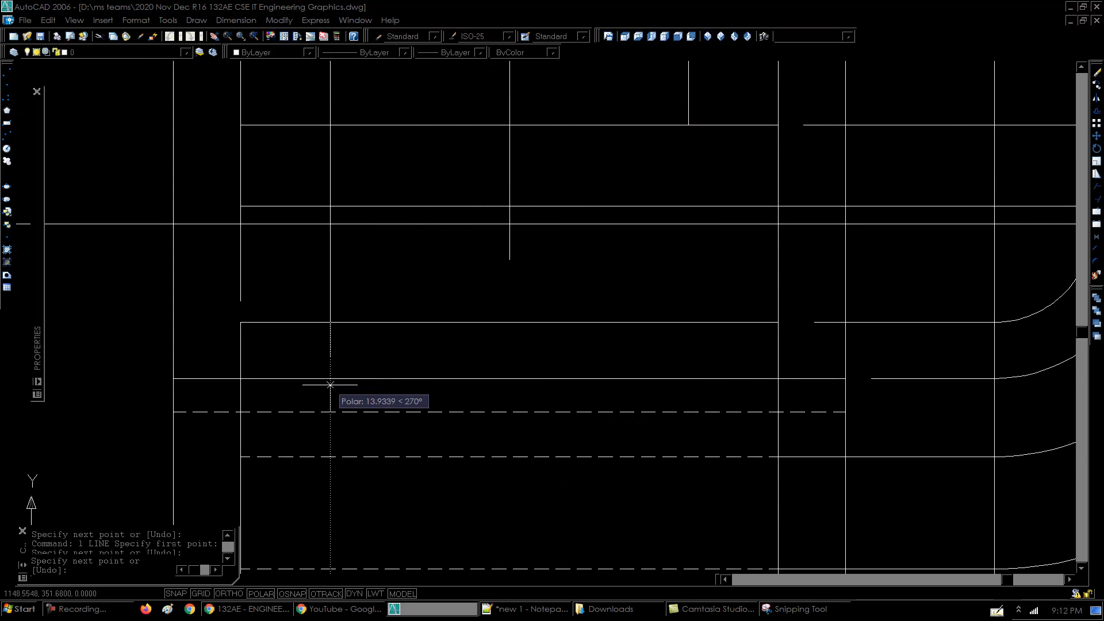
{"action": "scroll", "coordinate": [330, 382], "scroll_direction": "up", "scroll_amount": 3}
{"action": "left_click", "coordinate": [328, 380]}
{"action": "key", "text": "Return"}
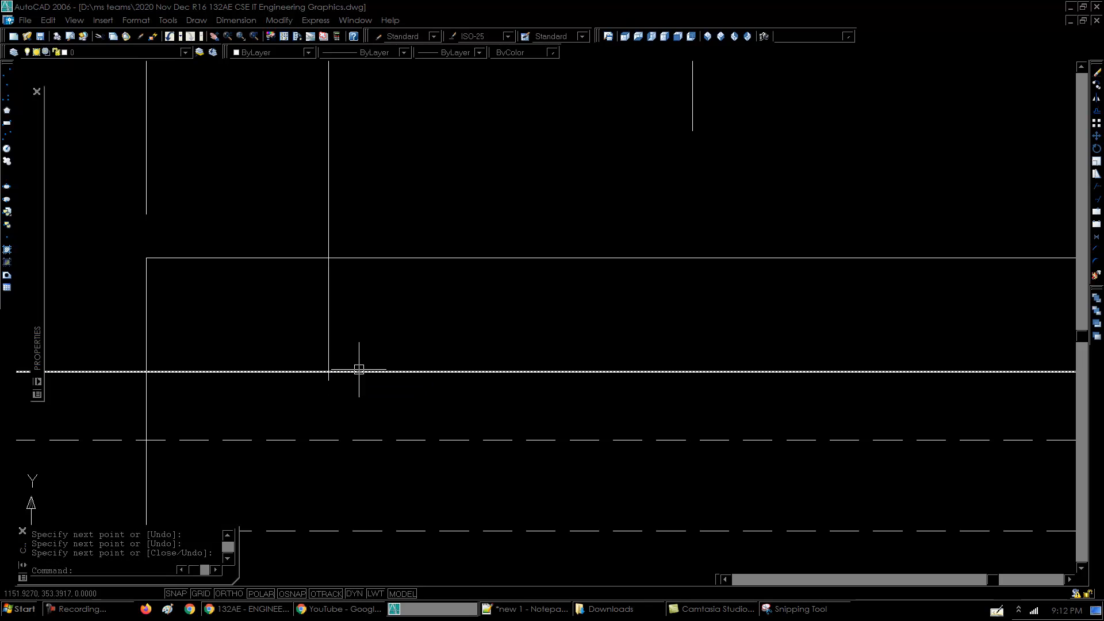
- Trim the upper cylinder line between the base rectangle's left edge and the left leg's inner edge in the top view
{"action": "type", "text": "tr"}
{"action": "key", "text": "Return"}
{"action": "key", "text": "Return"}
{"action": "scroll", "coordinate": [253, 331], "scroll_direction": "down", "scroll_amount": 3}
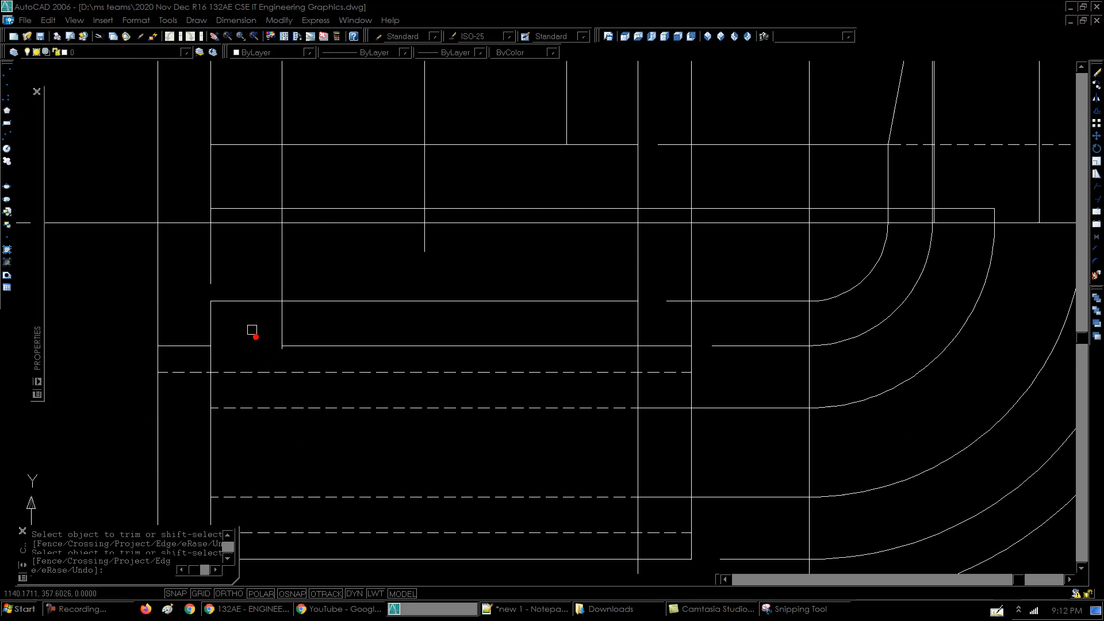
{"action": "key", "text": "Return"}
{"action": "left_click", "coordinate": [282, 321]}
{"action": "key", "text": "Escape"}
{"action": "key", "text": "Escape"}
- Project the front view's right leg inner edge down through the base rectangle's rear edge to just past the upper cylinder line
{"action": "type", "text": "l"}
{"action": "key", "text": "Return"}
{"action": "left_click", "coordinate": [567, 143]}
{"action": "left_click", "coordinate": [569, 303]}
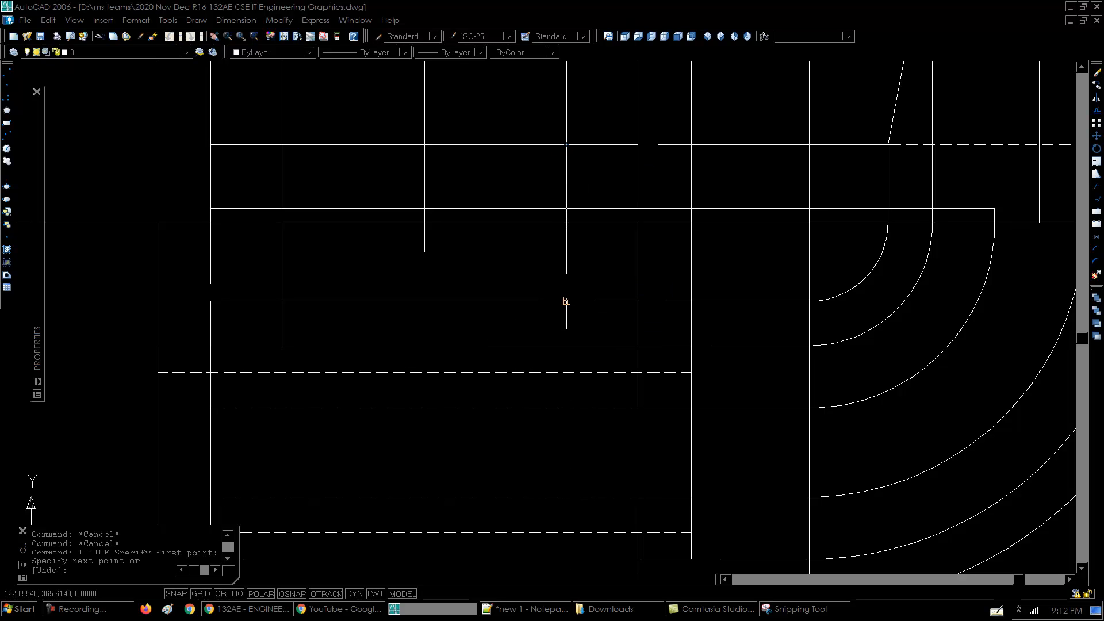
{"action": "scroll", "coordinate": [570, 340], "scroll_direction": "up", "scroll_amount": 4}
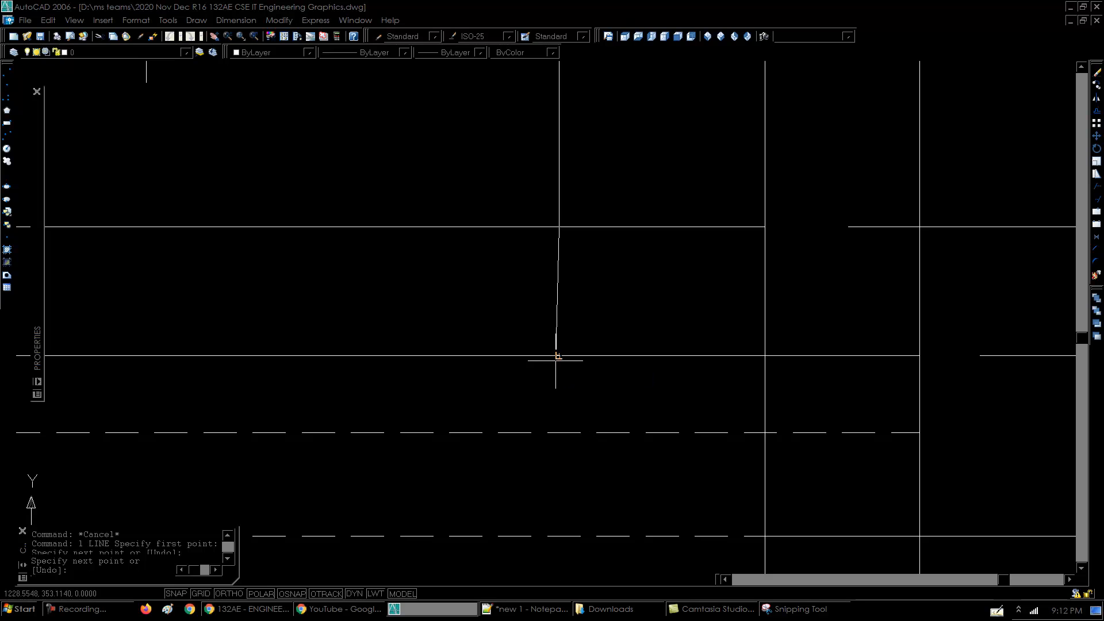
{"action": "scroll", "coordinate": [558, 361], "scroll_direction": "up", "scroll_amount": 3}
{"action": "left_click", "coordinate": [558, 362]}
{"action": "key", "text": "Return"}
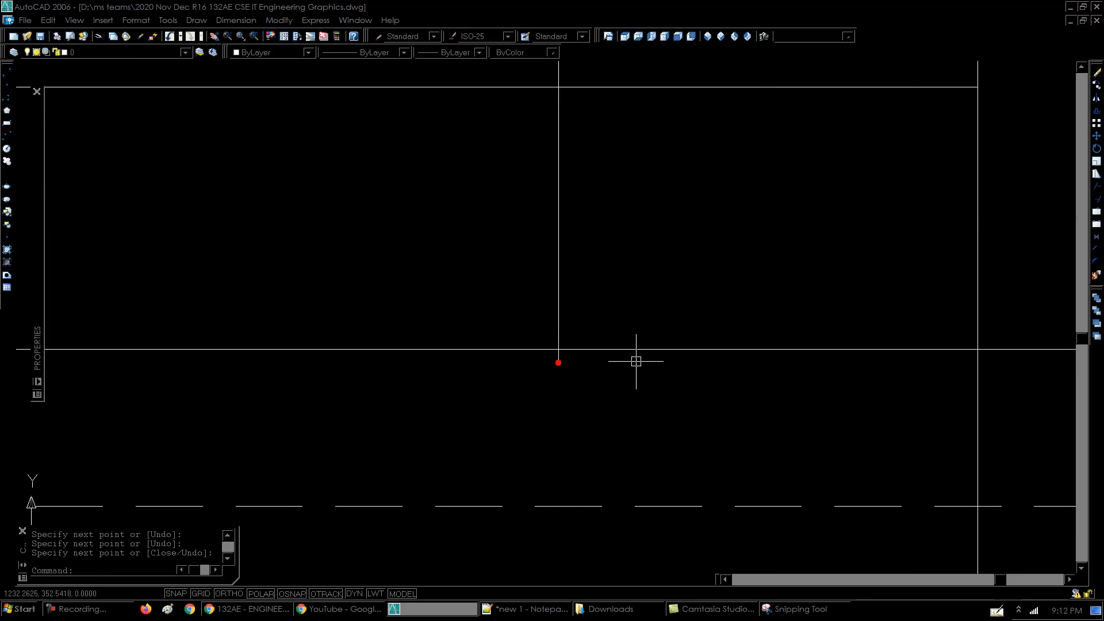
- Trim the upper cylinder line between the right leg's inner edge and the base rectangle's right edge
{"action": "type", "text": "tr"}
{"action": "key", "text": "Return"}
{"action": "key", "text": "Return"}
{"action": "left_click", "coordinate": [653, 365]}
{"action": "left_click", "coordinate": [622, 302]}
{"action": "scroll", "coordinate": [622, 302], "scroll_direction": "down", "scroll_amount": 6}
{"action": "key", "text": "Return"}
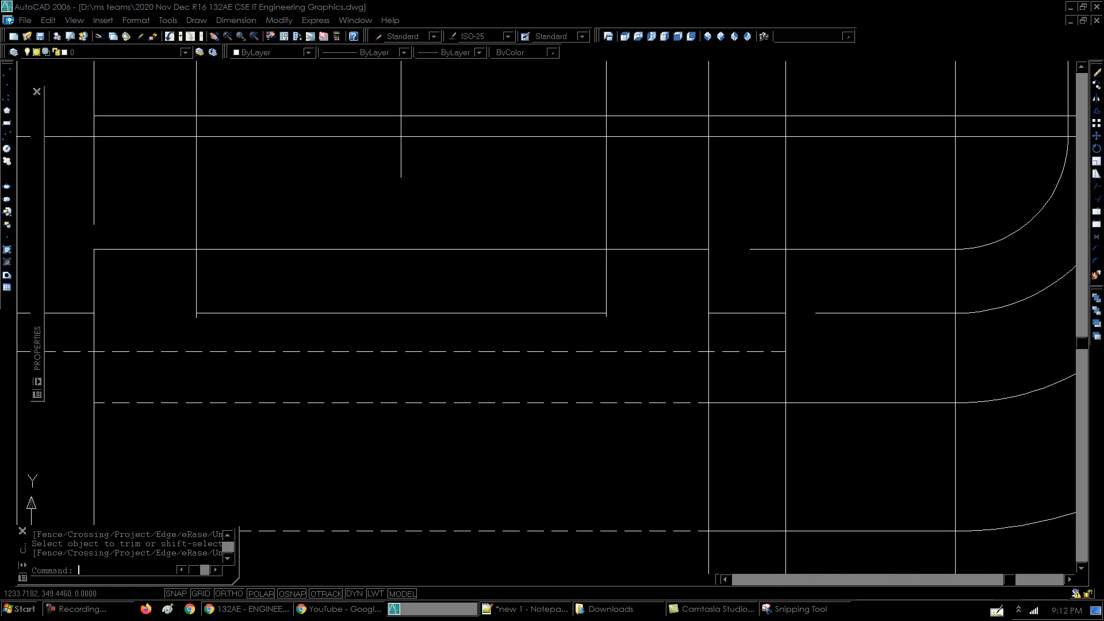
- Mirror the two short leg edges and the cylinder line between them about the top view's horizontal centreline, keeping the originals
{"action": "scroll", "coordinate": [630, 329], "scroll_direction": "down", "scroll_amount": 2}
{"action": "middle_click_drag", "start_coordinate": [636, 357], "coordinate": [594, 291]}
{"action": "left_click", "coordinate": [280, 187]}
{"action": "left_click", "coordinate": [612, 271]}
{"action": "type", "text": "mi"}
{"action": "key", "text": "Return"}
{"action": "left_click", "coordinate": [251, 346]}
{"action": "left_click", "coordinate": [157, 346]}
{"action": "key", "text": "Return"}
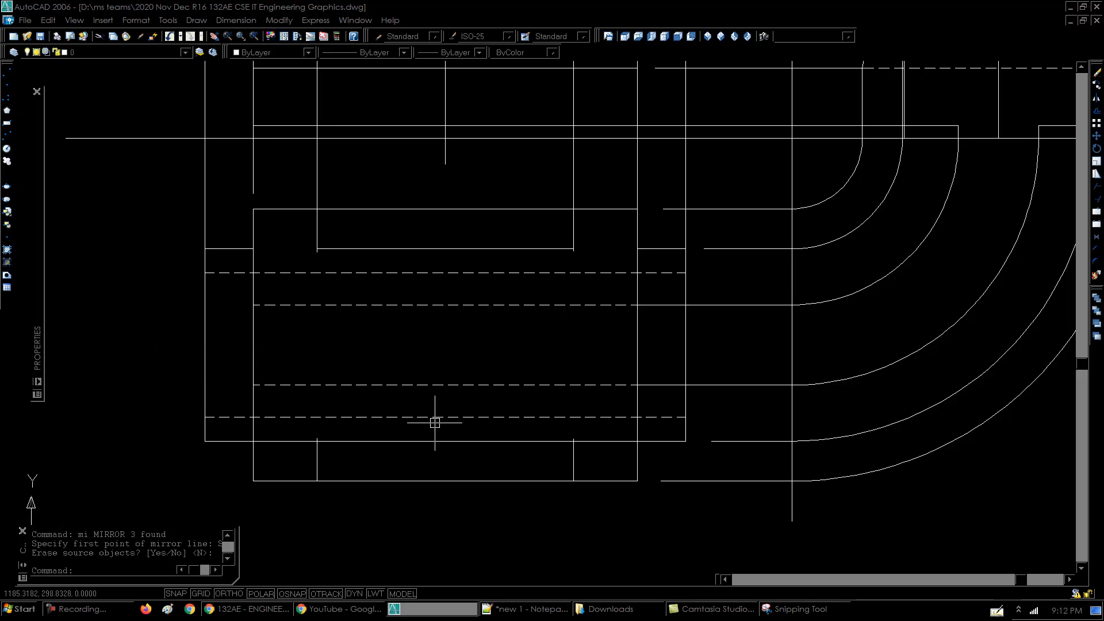
- Trim the lower cylinder line between each leg's inner edge and the adjacent side of the base rectangle
{"action": "key", "text": "Escape"}
{"action": "key", "text": "Escape"}
{"action": "type", "text": "tr"}
{"action": "key", "text": "Return"}
{"action": "left_click", "coordinate": [596, 441]}
{"action": "key", "text": "Escape"}
{"action": "key", "text": "Return"}
{"action": "key", "text": "Return"}
{"action": "left_click", "coordinate": [298, 440]}
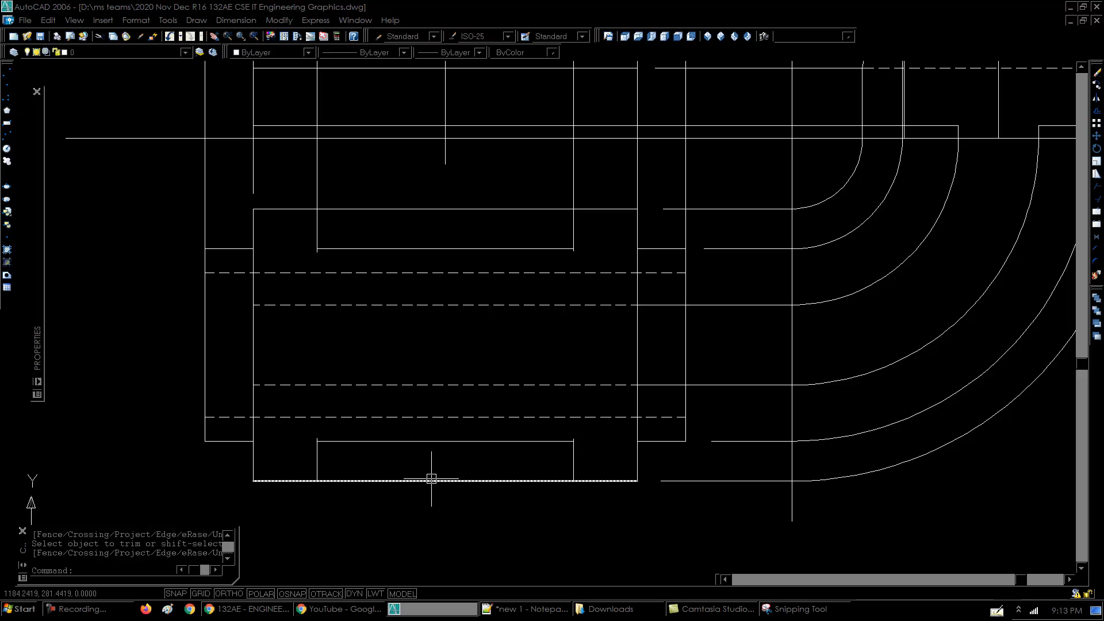
- Examine problem 6's top view against the front and side views, highlighting all of its lines and clearing the selection
{"action": "middle_click_drag", "start_coordinate": [467, 478], "coordinate": [446, 469]}
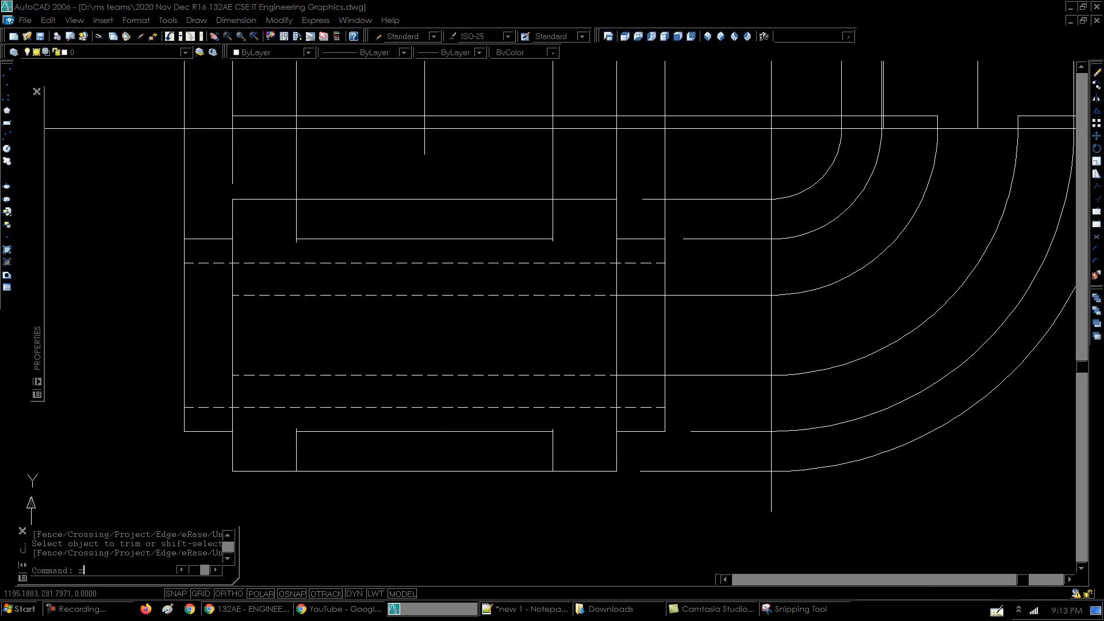
{"action": "key", "text": "Return"}
{"action": "key", "text": "Return"}
{"action": "left_click_drag", "start_coordinate": [451, 350], "coordinate": [462, 578]}
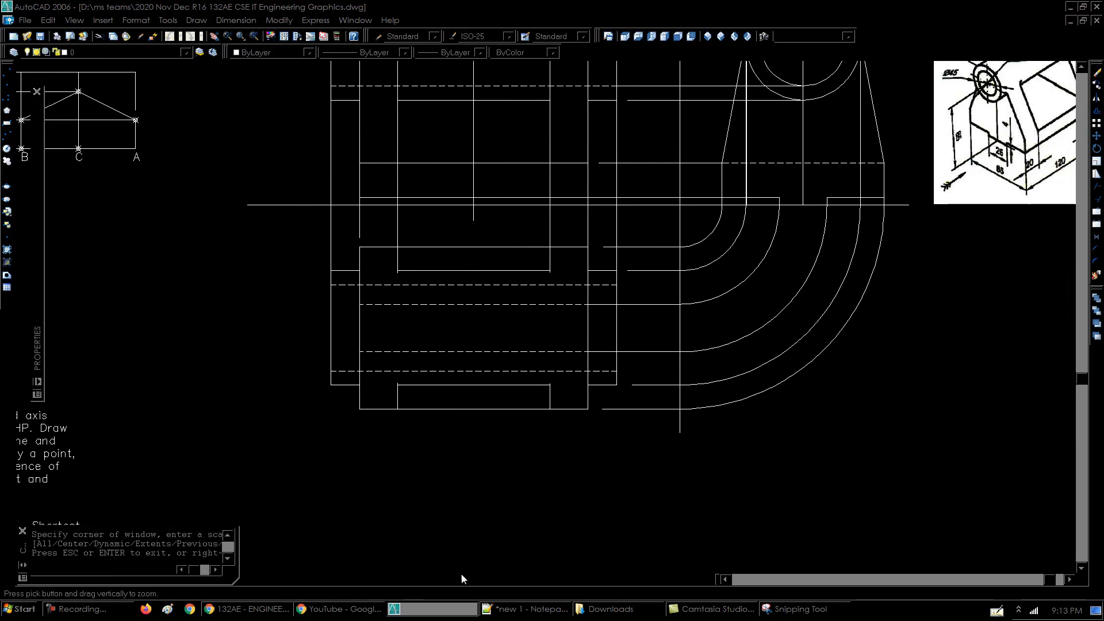
{"action": "key", "text": "Escape"}
{"action": "scroll", "coordinate": [636, 360], "scroll_direction": "down", "scroll_amount": 3}
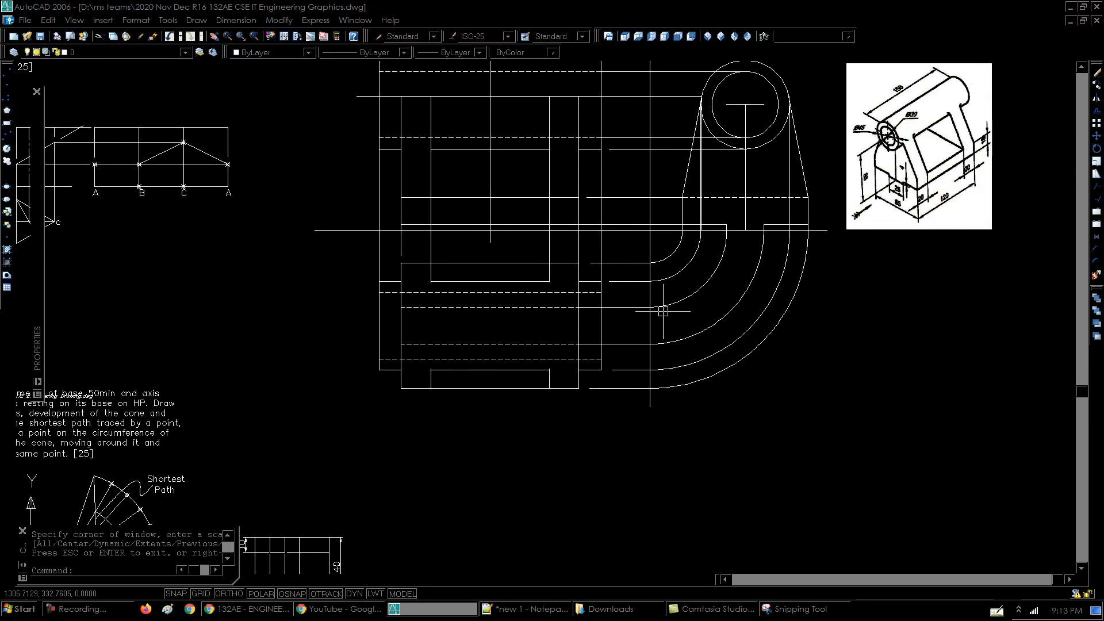
{"action": "middle_click_drag", "start_coordinate": [663, 312], "coordinate": [617, 384]}
{"action": "left_click", "coordinate": [299, 324]}
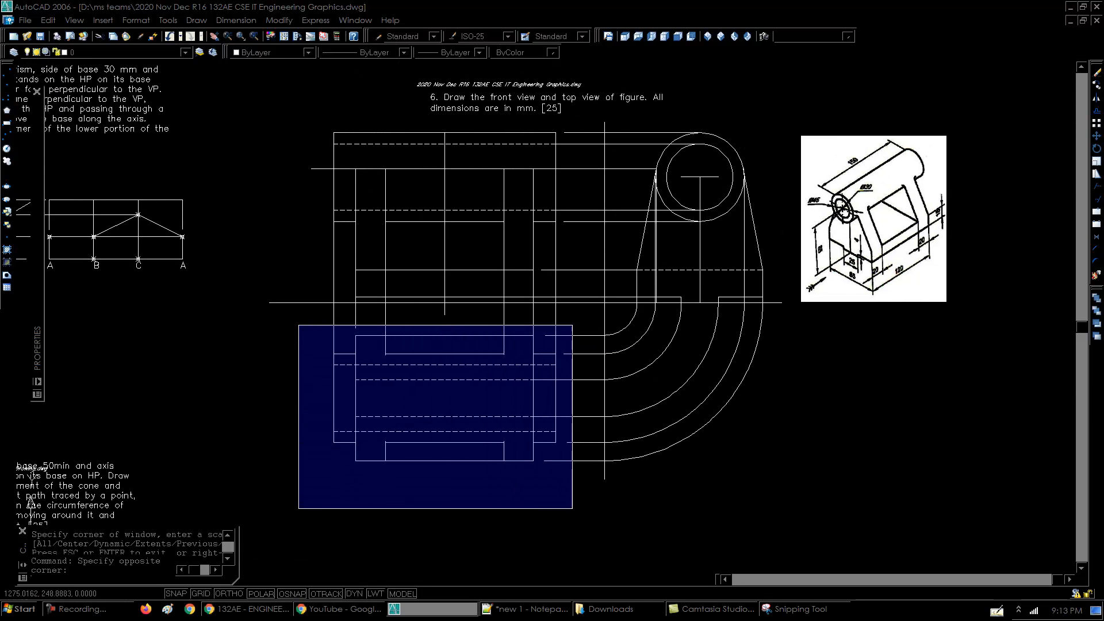
{"action": "left_click", "coordinate": [572, 509]}
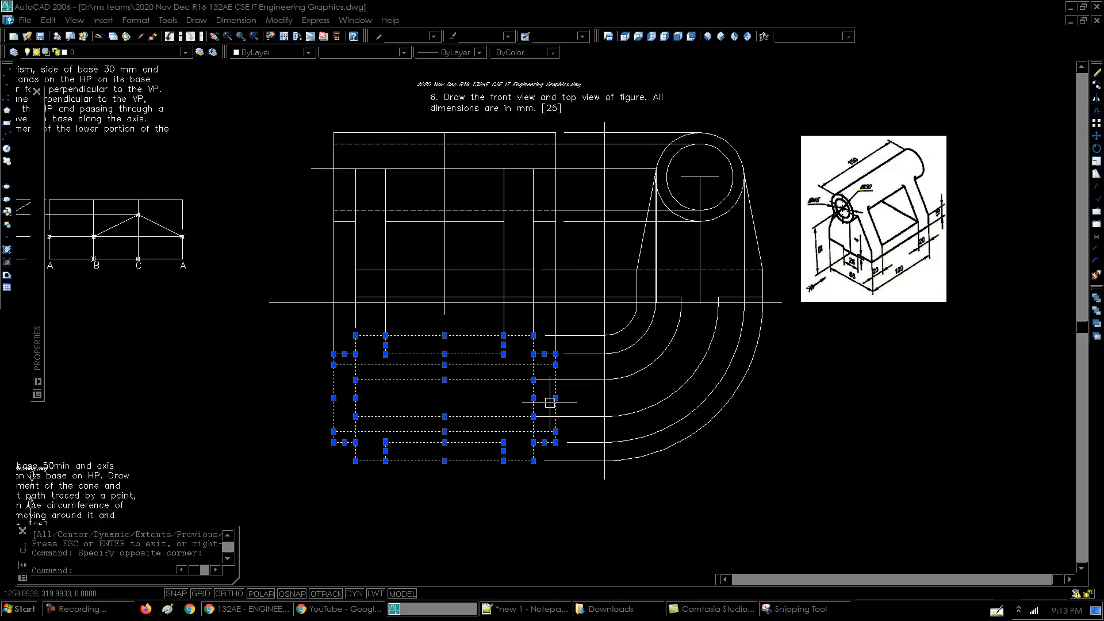
{"action": "scroll", "coordinate": [536, 401], "scroll_direction": "up", "scroll_amount": 2}
{"action": "middle_click_drag", "start_coordinate": [535, 400], "coordinate": [465, 443]}
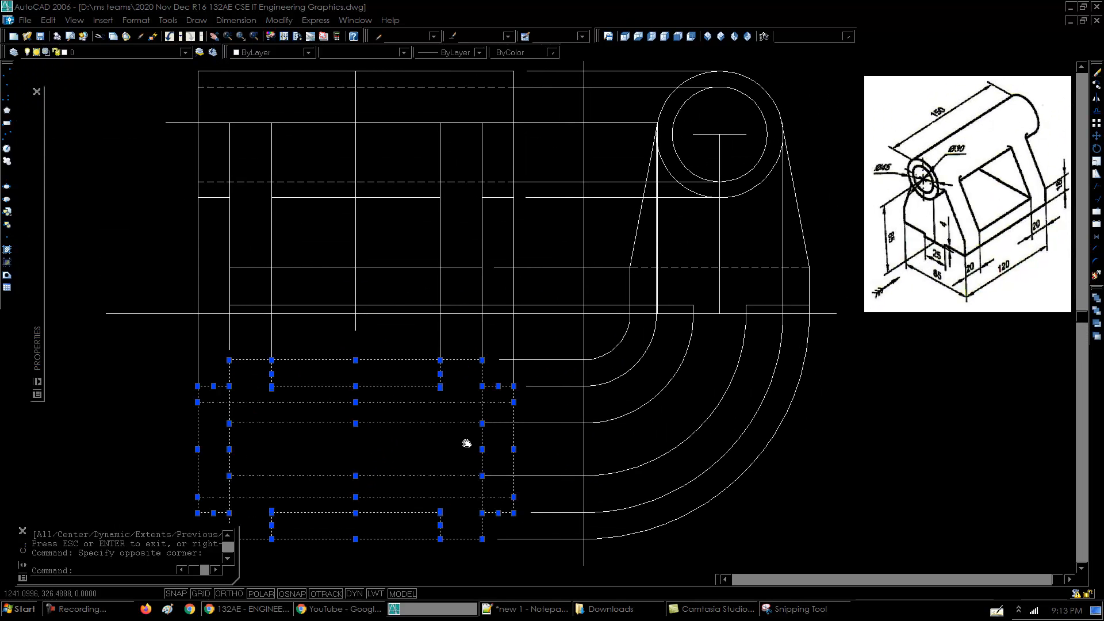
{"action": "key", "text": "Escape"}
{"action": "key", "text": "Escape"}
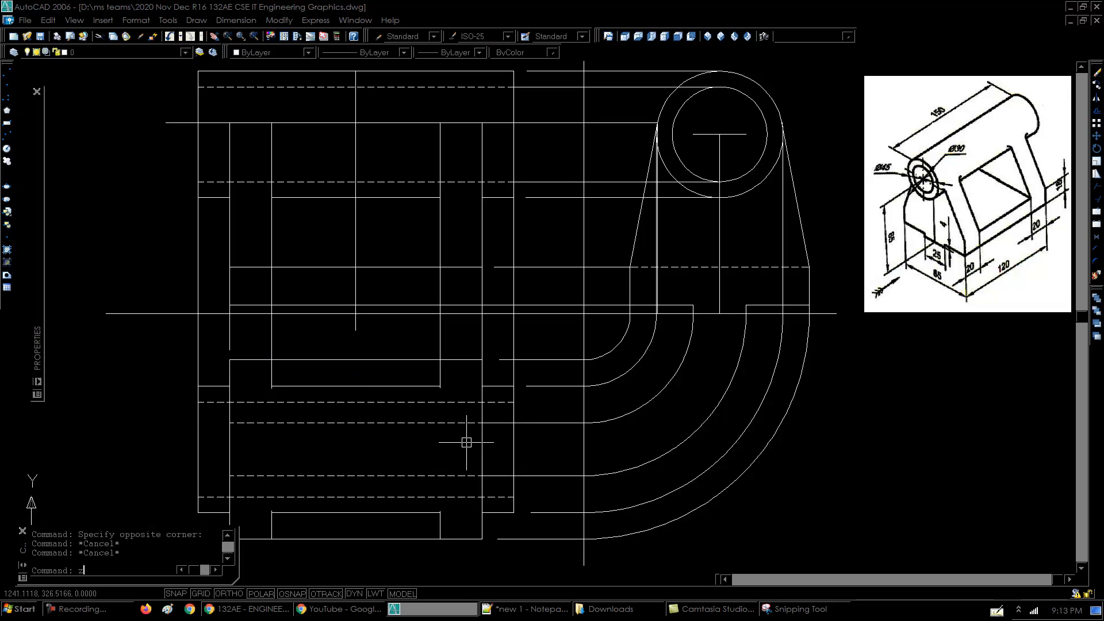
- Review problem 6's views beside the pictorial figure and look over the other exam drawings on the sheet
{"action": "type", "text": "z"}
{"action": "key", "text": "Return"}
{"action": "key", "text": "Return"}
{"action": "left_click_drag", "start_coordinate": [496, 347], "coordinate": [501, 418]}
{"action": "key", "text": "Escape"}
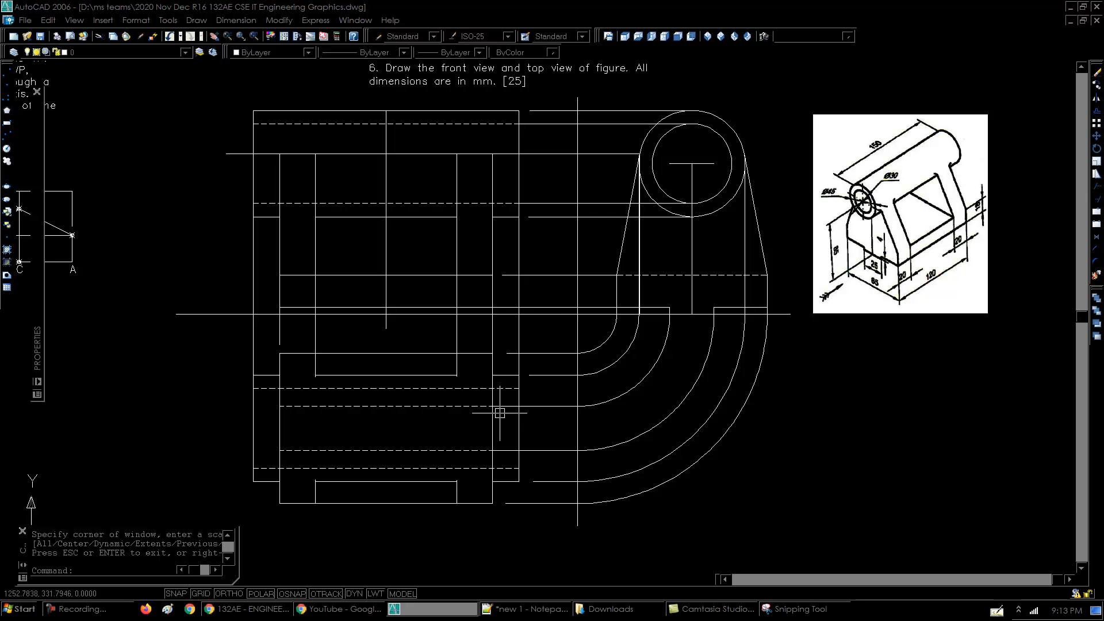
{"action": "scroll", "coordinate": [615, 334], "scroll_direction": "down", "scroll_amount": 5}
{"action": "scroll", "coordinate": [541, 403], "scroll_direction": "up", "scroll_amount": 3}
{"action": "mouse_move", "coordinate": [346, 333]}
{"action": "middle_mouse_down"}
{"action": "mouse_move", "coordinate": [469, 296]}
{"action": "mouse_move", "coordinate": [775, 265]}
{"action": "middle_mouse_up"}
{"action": "middle_click_drag", "start_coordinate": [945, 162], "coordinate": [933, 165]}
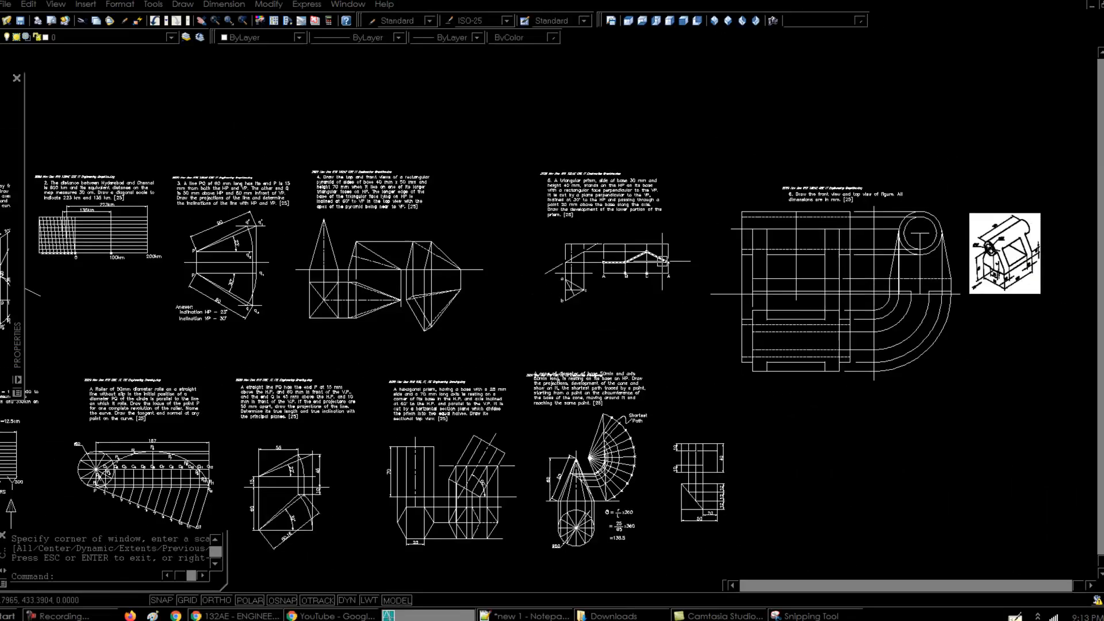
{"action": "scroll", "coordinate": [662, 261], "scroll_direction": "up", "scroll_amount": 3}
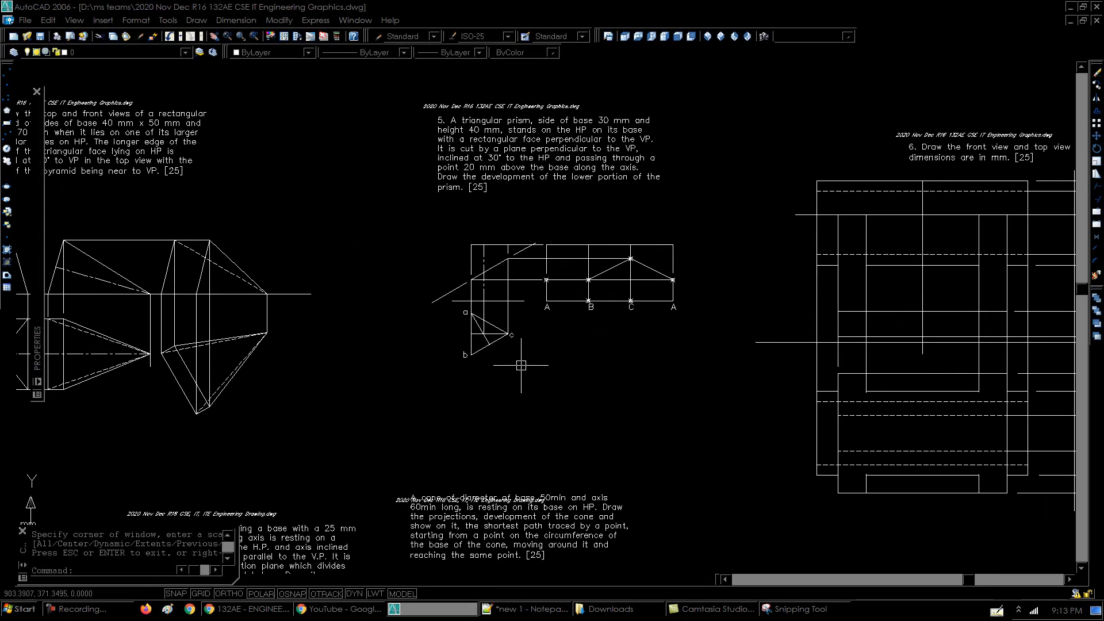
{"action": "mouse_move", "coordinate": [655, 374]}
{"action": "middle_mouse_down"}
{"action": "mouse_move", "coordinate": [538, 370]}
{"action": "mouse_move", "coordinate": [375, 387]}
{"action": "mouse_move", "coordinate": [156, 369]}
{"action": "middle_mouse_up"}
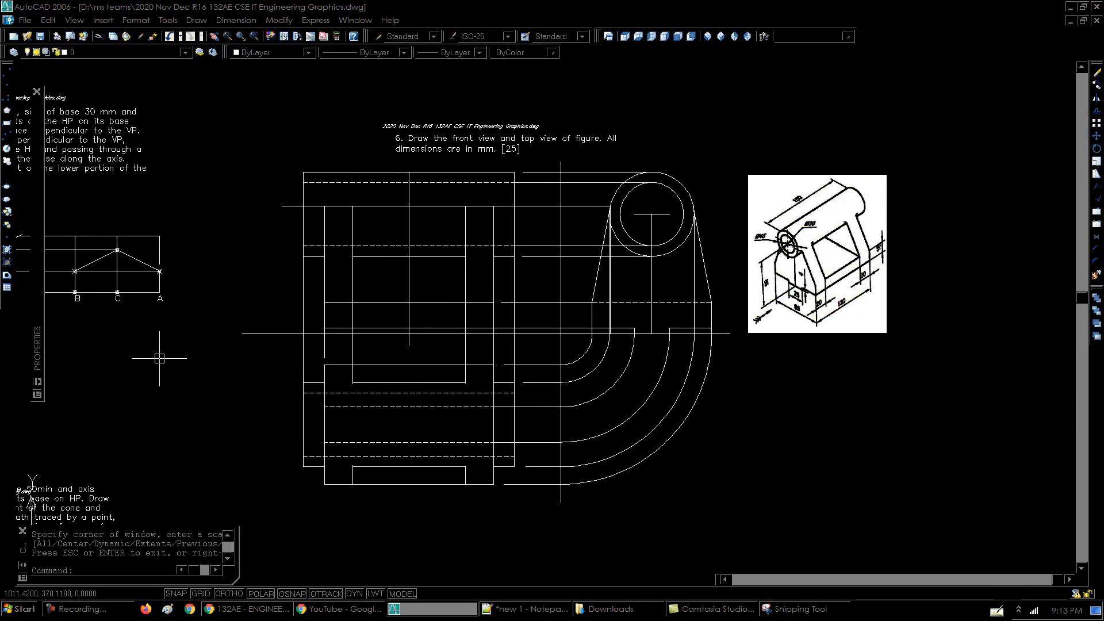